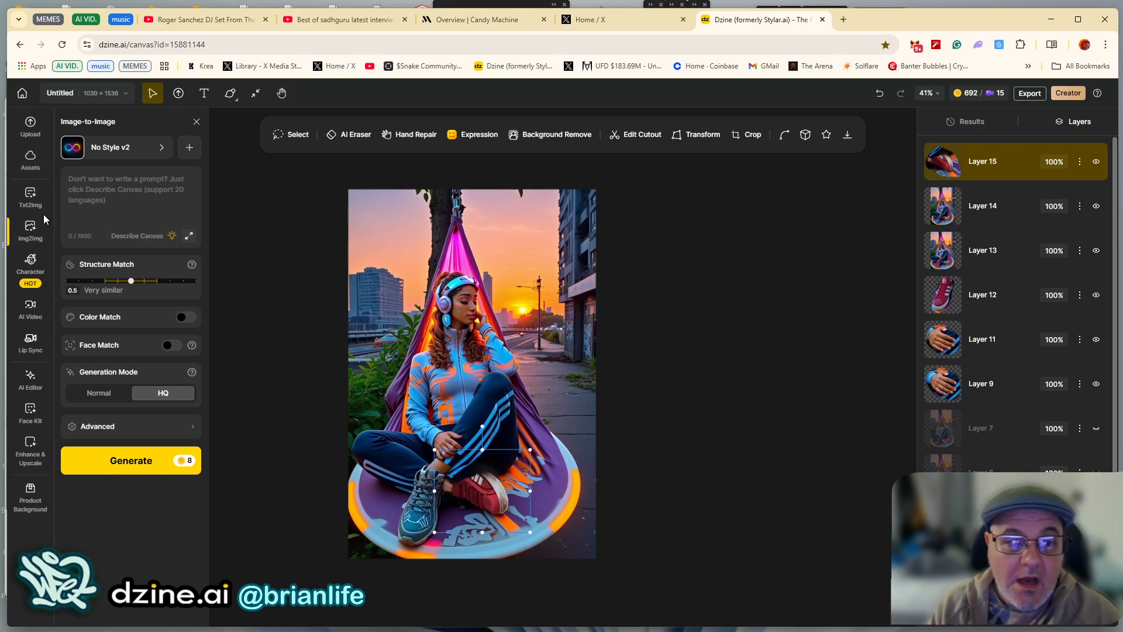
Hide Layer 15, Layer 14, Layer 13 and Layer 12 on the hammock image
{"action": "mouse_move", "coordinate": [47, 173]}
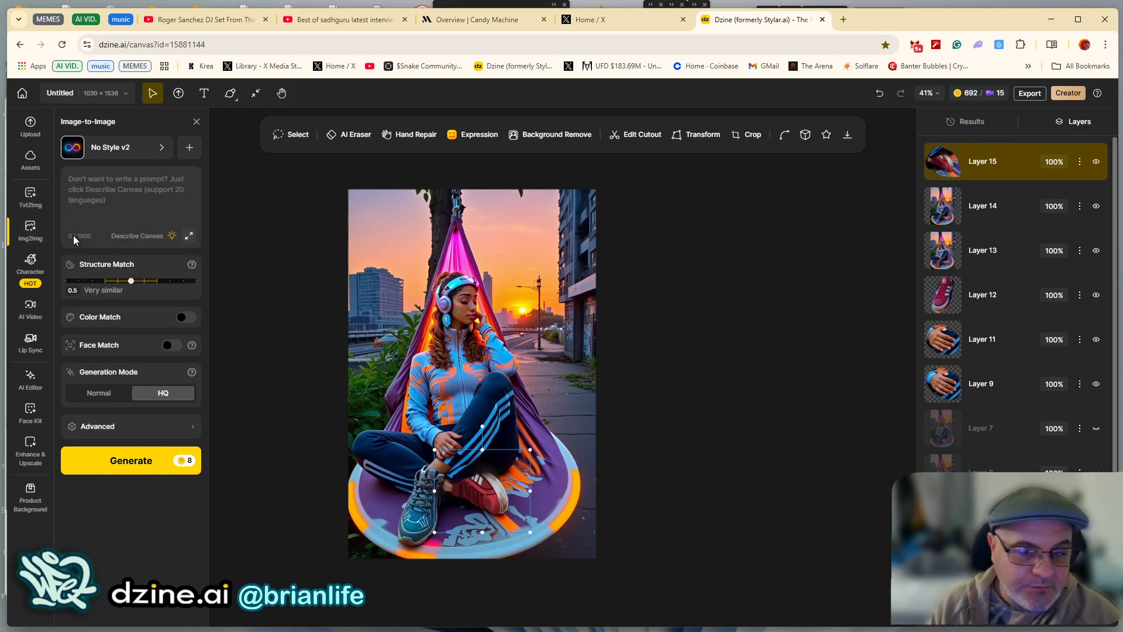
{"action": "scroll", "coordinate": [438, 407], "scroll_direction": "up", "scroll_amount": 5}
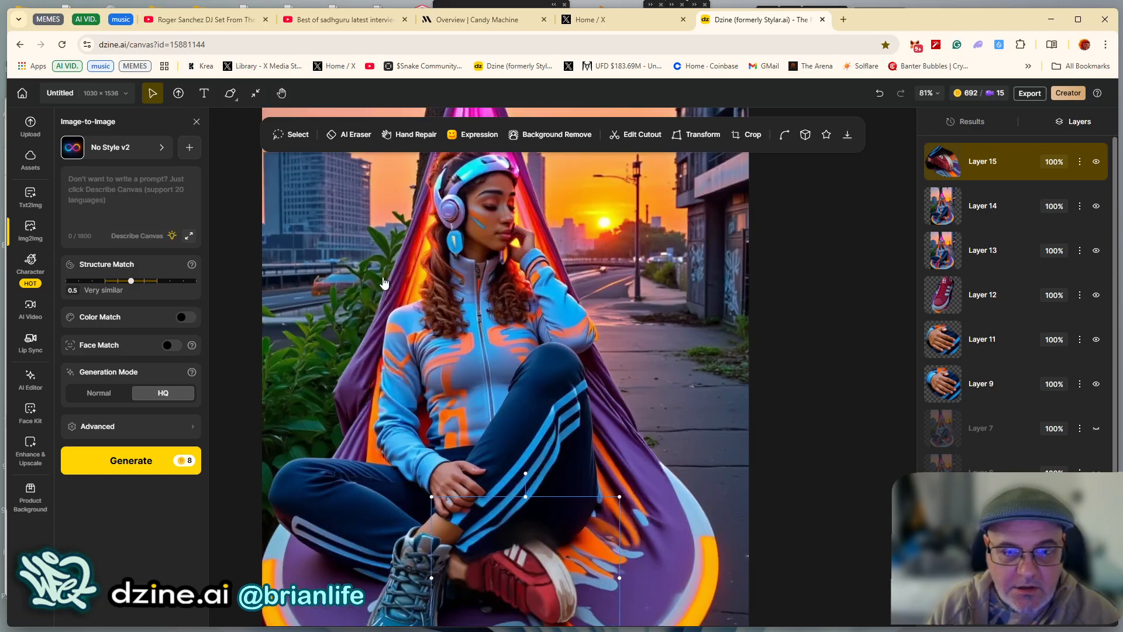
{"action": "left_click_drag", "start_coordinate": [240, 237], "coordinate": [249, 299]}
{"action": "left_click_drag", "start_coordinate": [248, 341], "coordinate": [256, 167]}
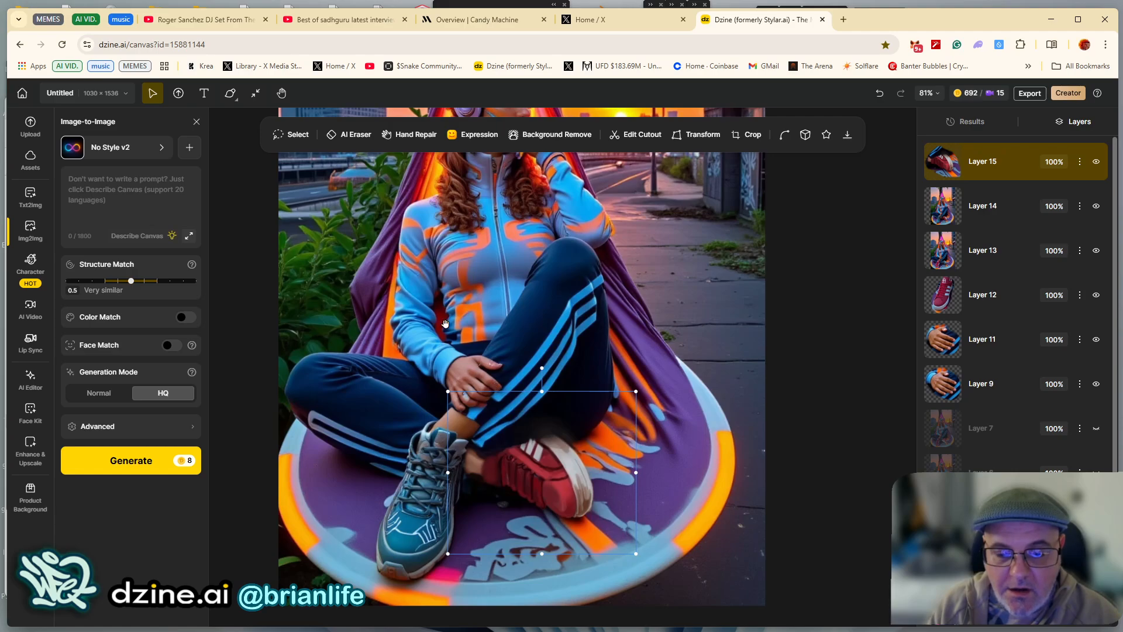
{"action": "left_click", "coordinate": [1096, 162]}
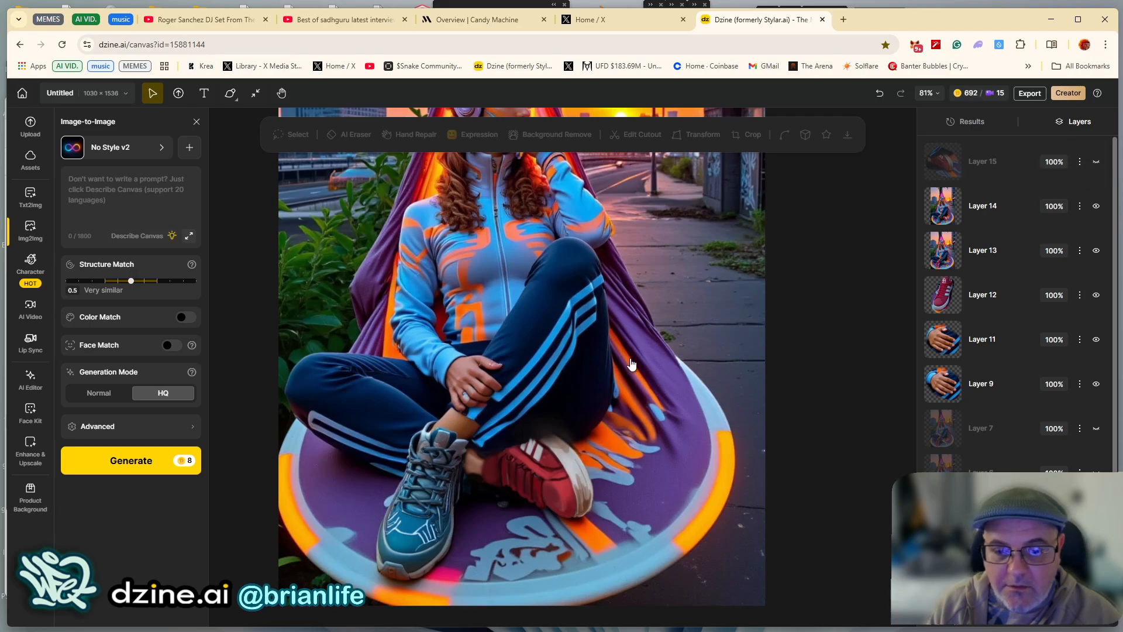
{"action": "left_click_drag", "start_coordinate": [788, 315], "coordinate": [778, 280]}
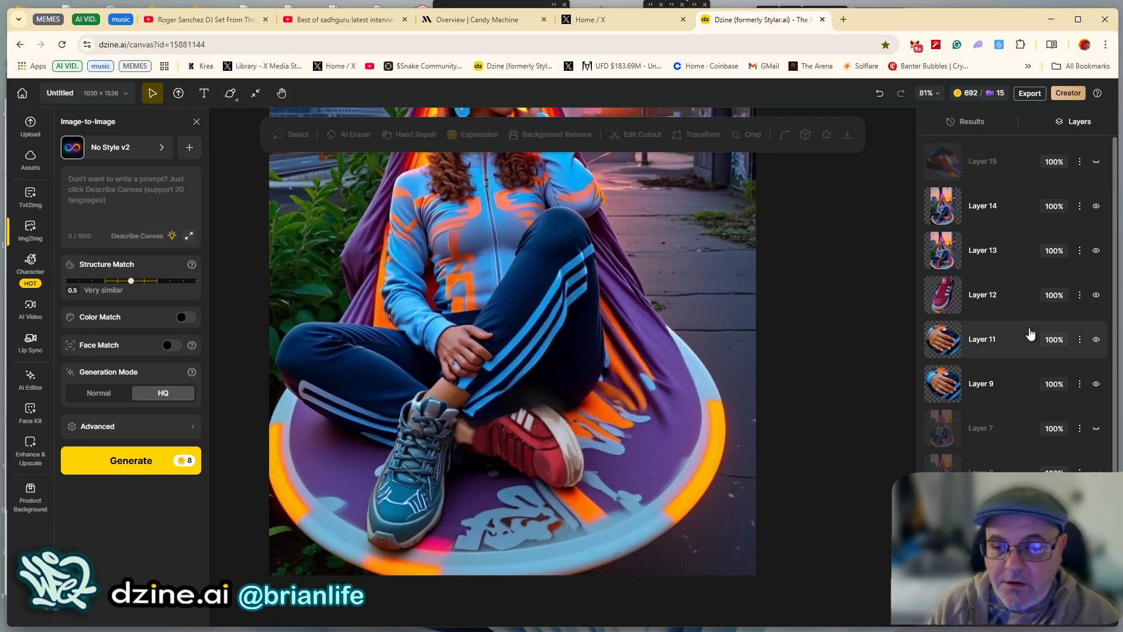
{"action": "left_click", "coordinate": [1096, 206]}
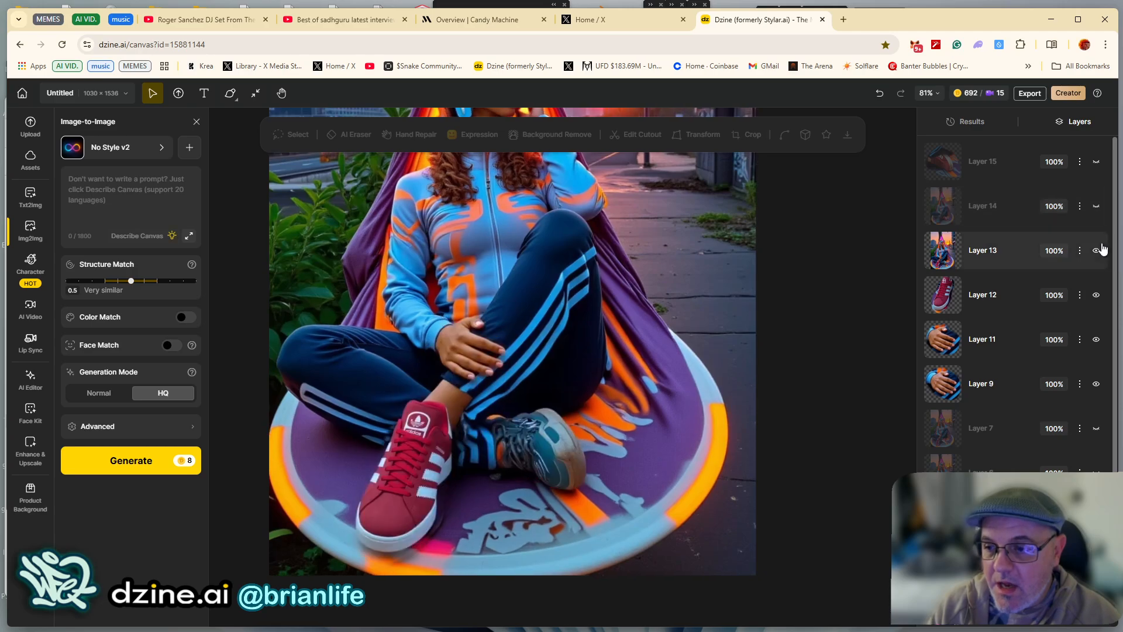
{"action": "left_click", "coordinate": [1097, 251]}
{"action": "left_click", "coordinate": [1096, 294]}
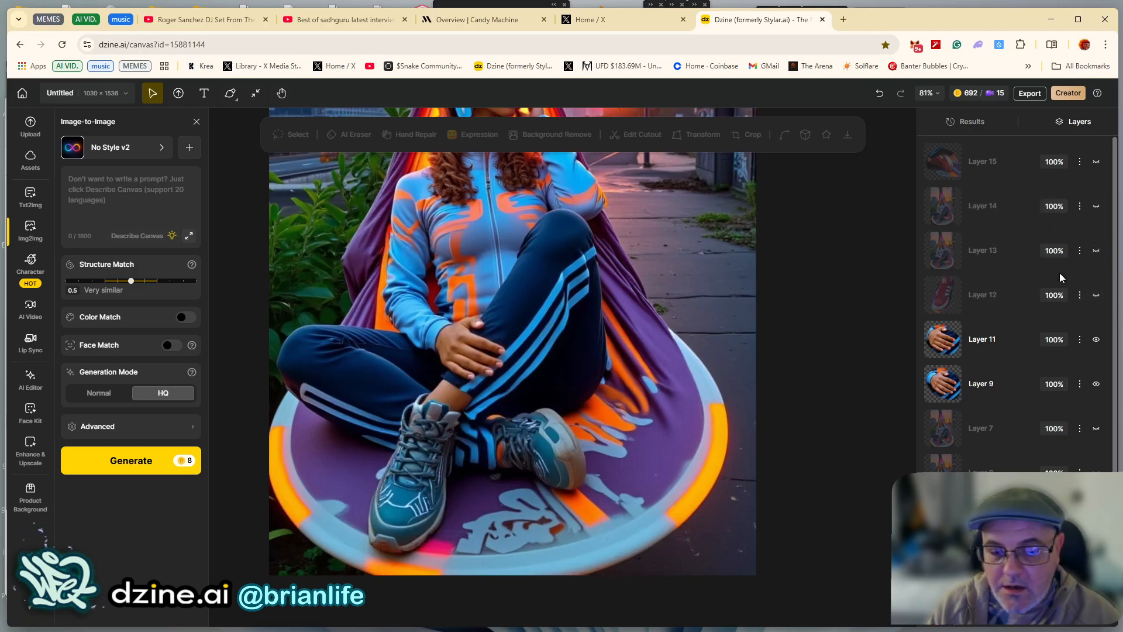
Hide the hand-patch layers, Layer 11 and Layer 9
{"action": "left_click_drag", "start_coordinate": [848, 318], "coordinate": [858, 524]}
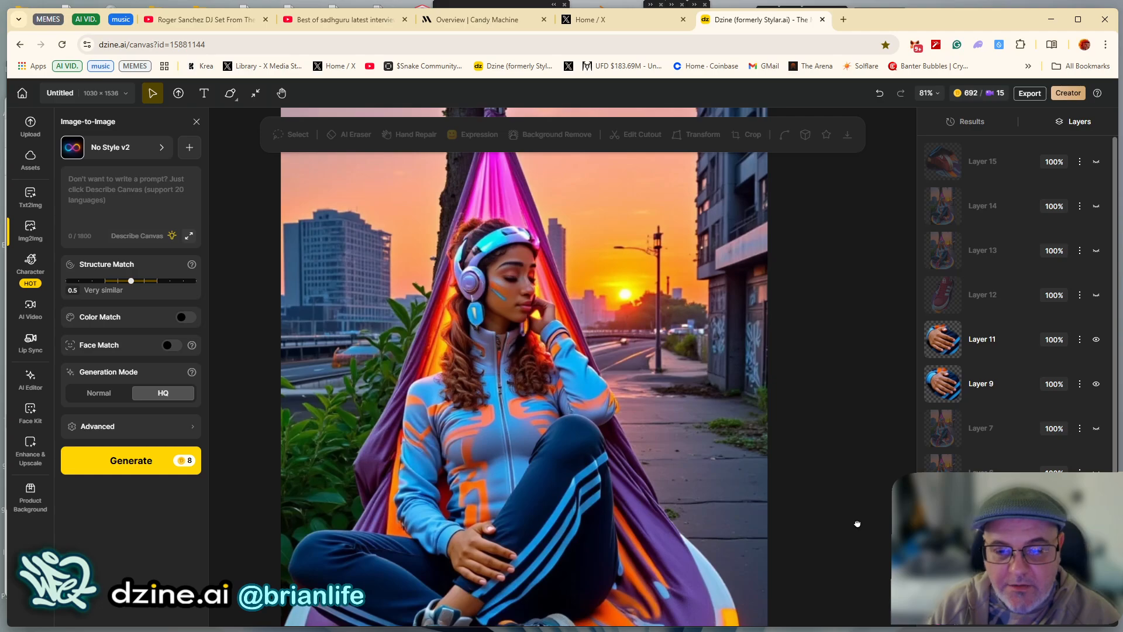
{"action": "scroll", "coordinate": [461, 376], "scroll_direction": "up", "scroll_amount": 3}
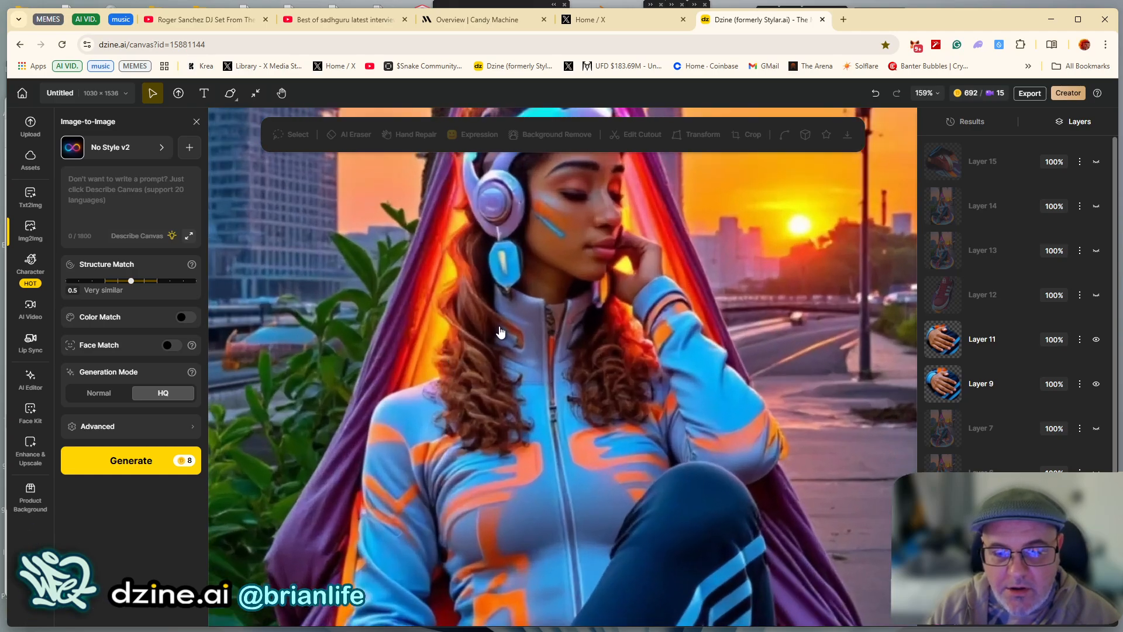
{"action": "scroll", "coordinate": [506, 328], "scroll_direction": "down", "scroll_amount": 2}
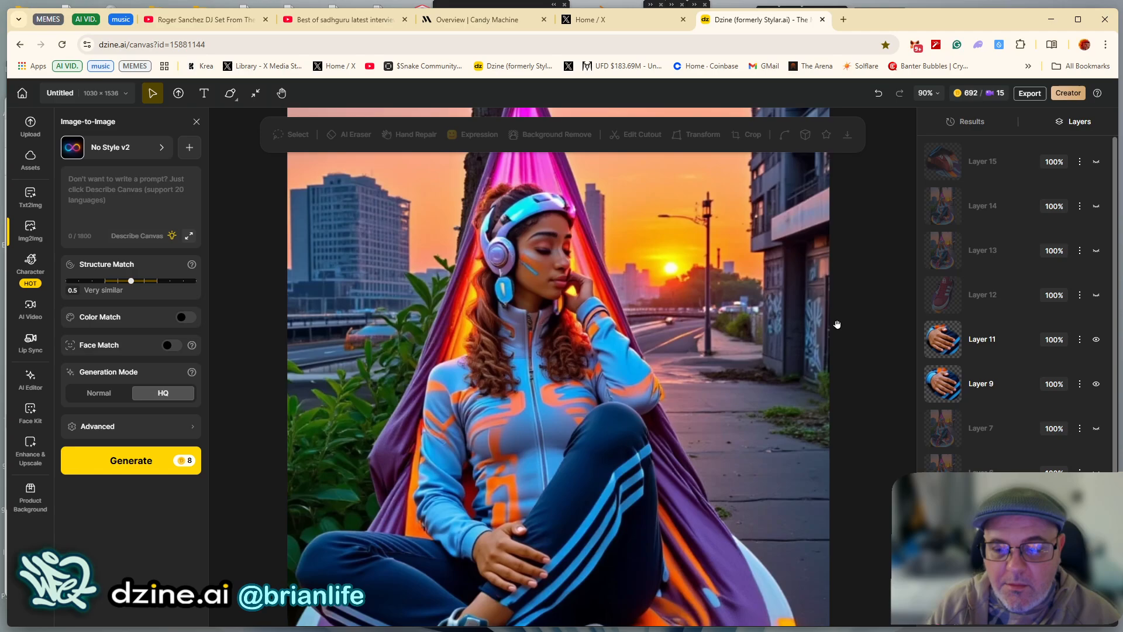
{"action": "scroll", "coordinate": [835, 334], "scroll_direction": "down", "scroll_amount": 2}
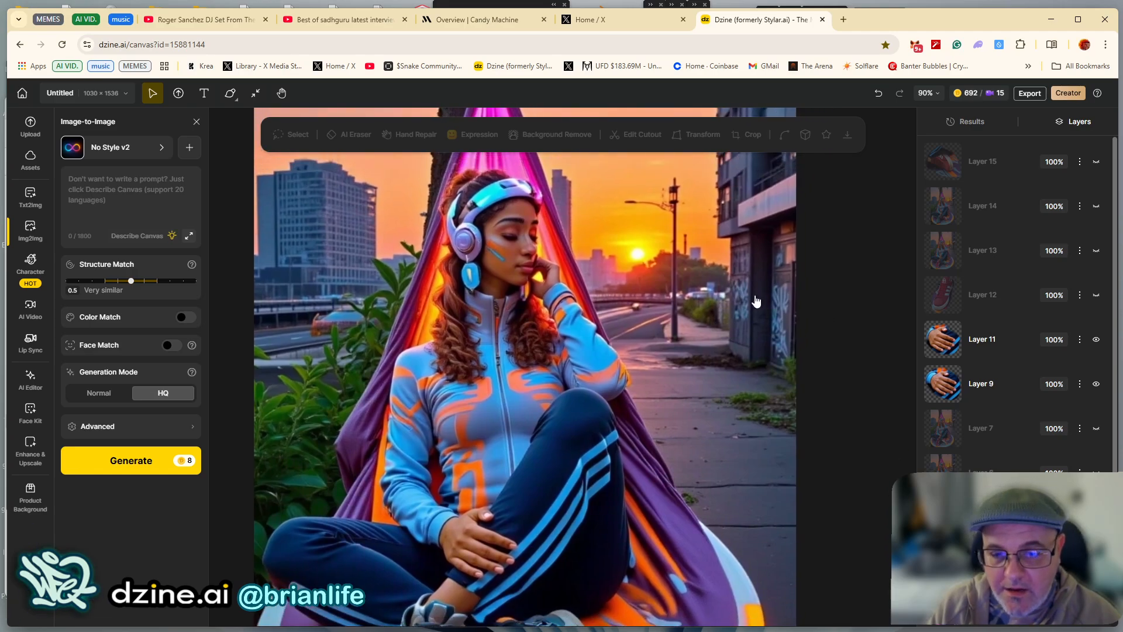
{"action": "scroll", "coordinate": [488, 332], "scroll_direction": "down", "scroll_amount": 2}
{"action": "left_click_drag", "start_coordinate": [819, 371], "coordinate": [802, 311]}
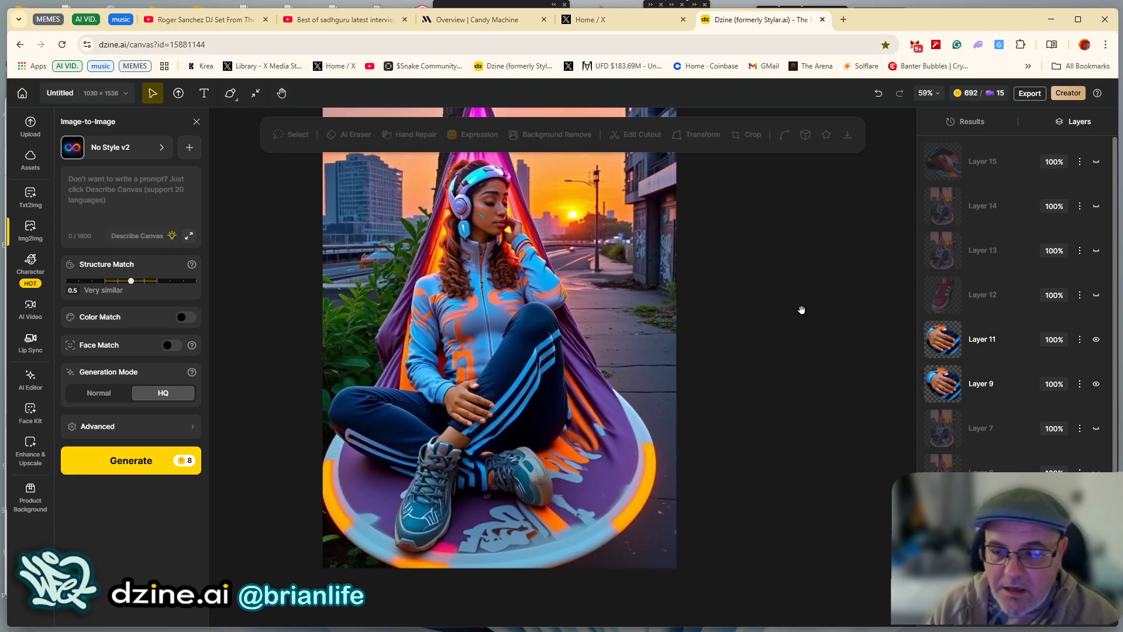
{"action": "left_click", "coordinate": [1097, 339]}
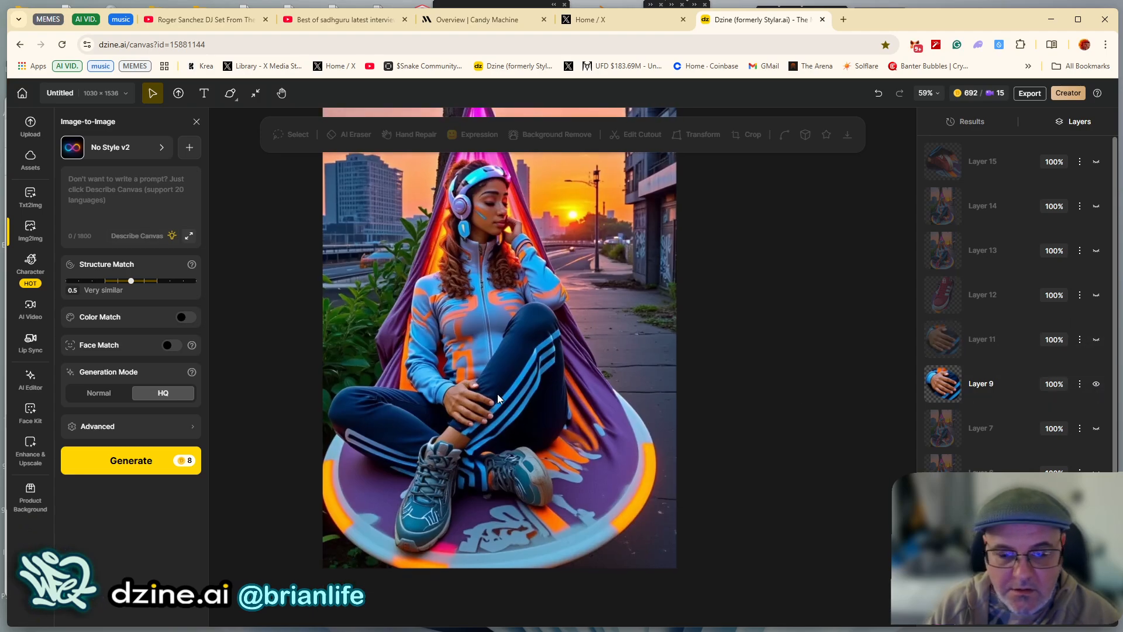
{"action": "scroll", "coordinate": [497, 394], "scroll_direction": "up", "scroll_amount": 2}
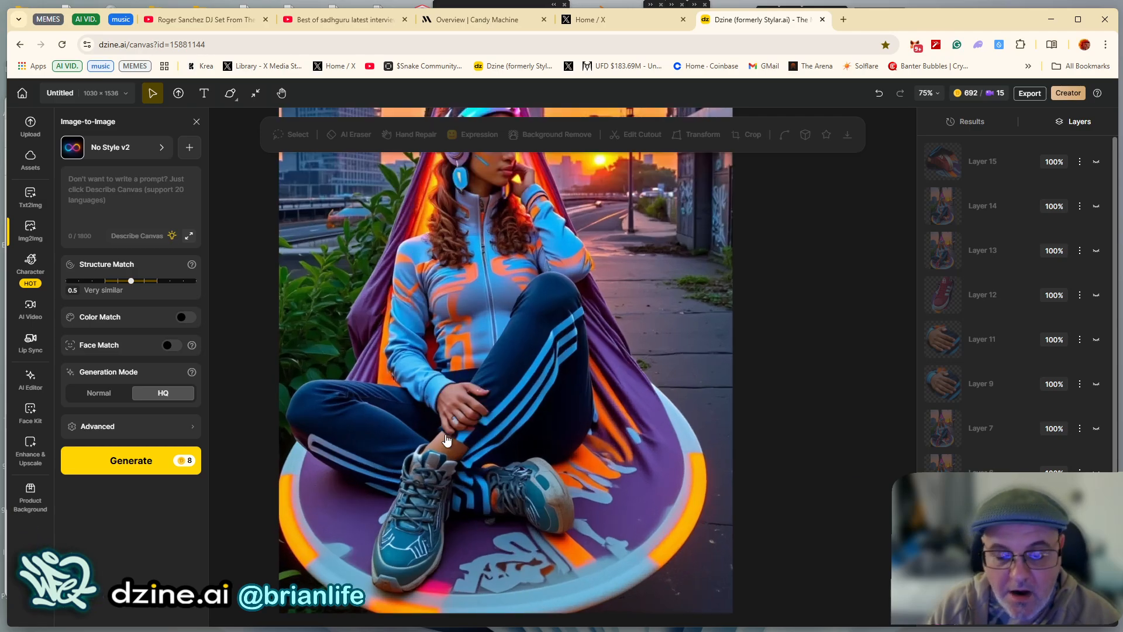
Try to mark the woman's hand resting above her ankle for Hand Repair using the lasso
{"action": "scroll", "coordinate": [446, 440], "scroll_direction": "up", "scroll_amount": 5}
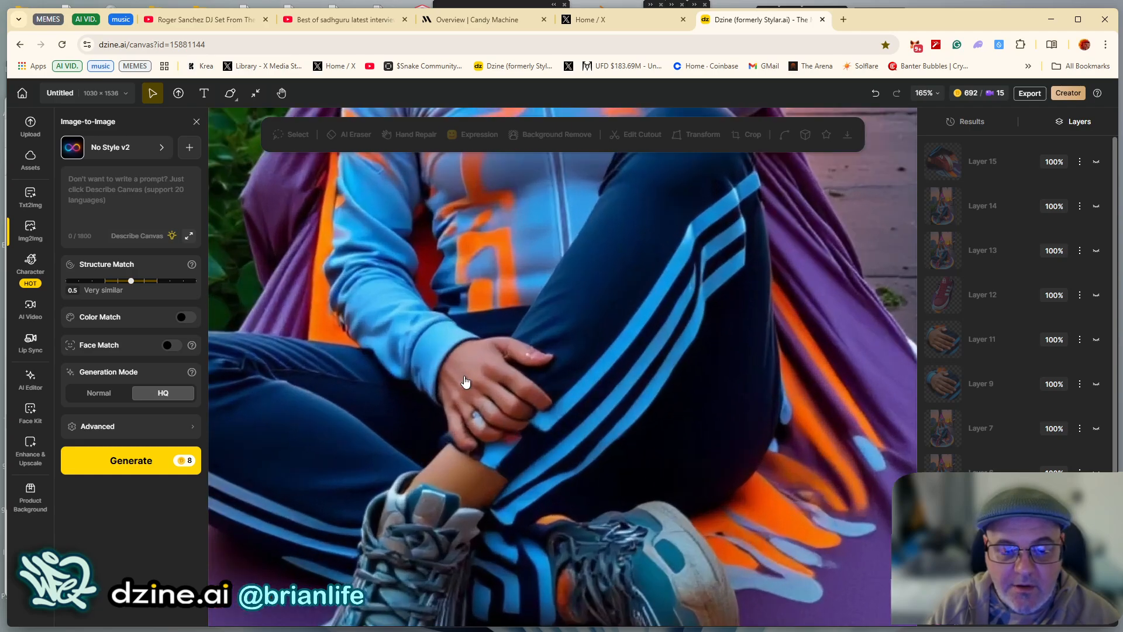
{"action": "scroll", "coordinate": [444, 350], "scroll_direction": "down", "scroll_amount": 3}
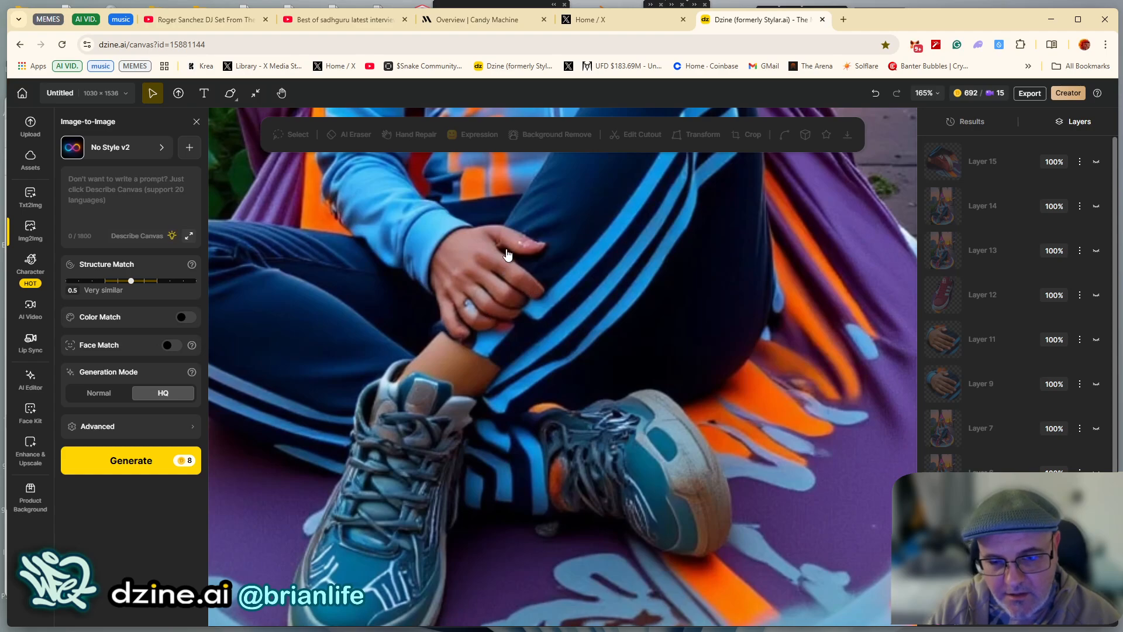
{"action": "scroll", "coordinate": [472, 315], "scroll_direction": "down", "scroll_amount": 3}
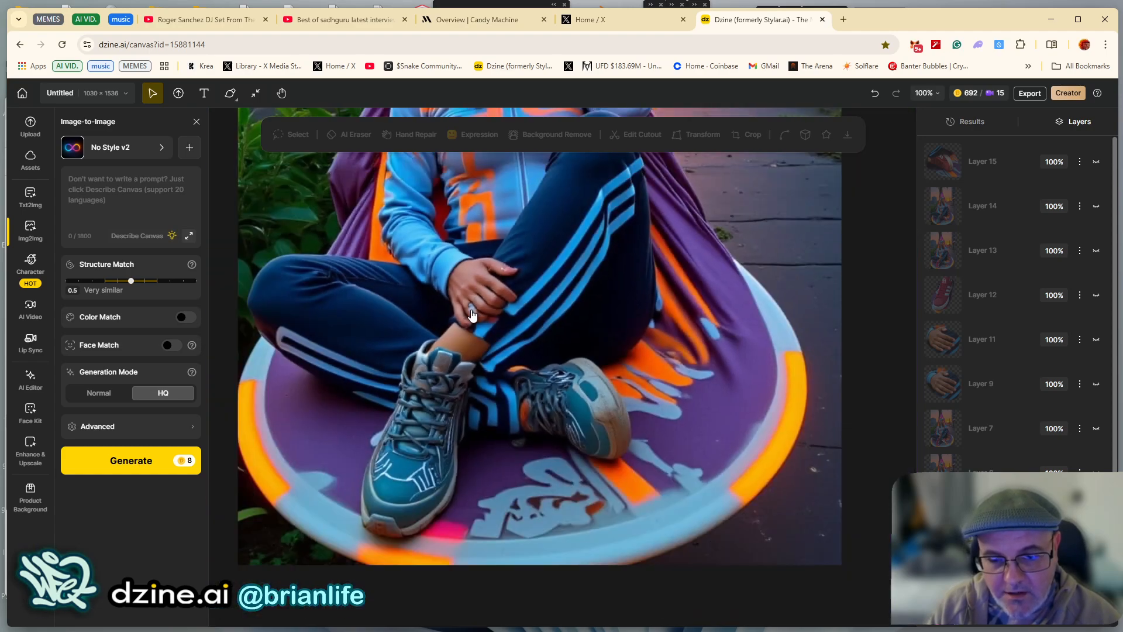
{"action": "left_click_drag", "start_coordinate": [403, 303], "coordinate": [386, 370]}
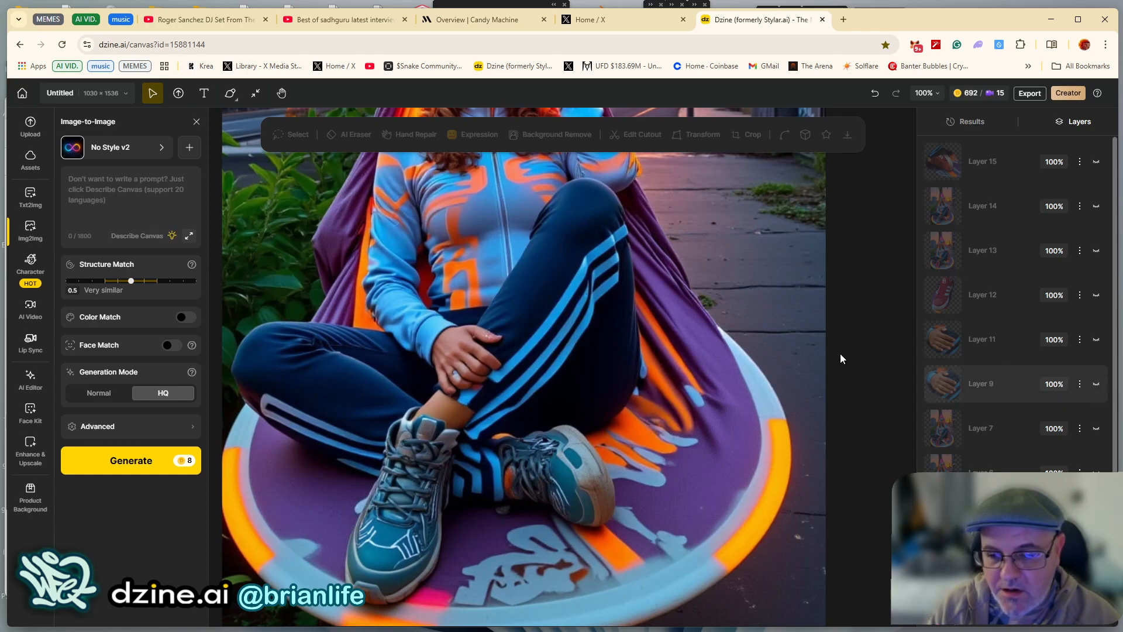
{"action": "left_click", "coordinate": [86, 201]}
{"action": "left_click", "coordinate": [42, 387]}
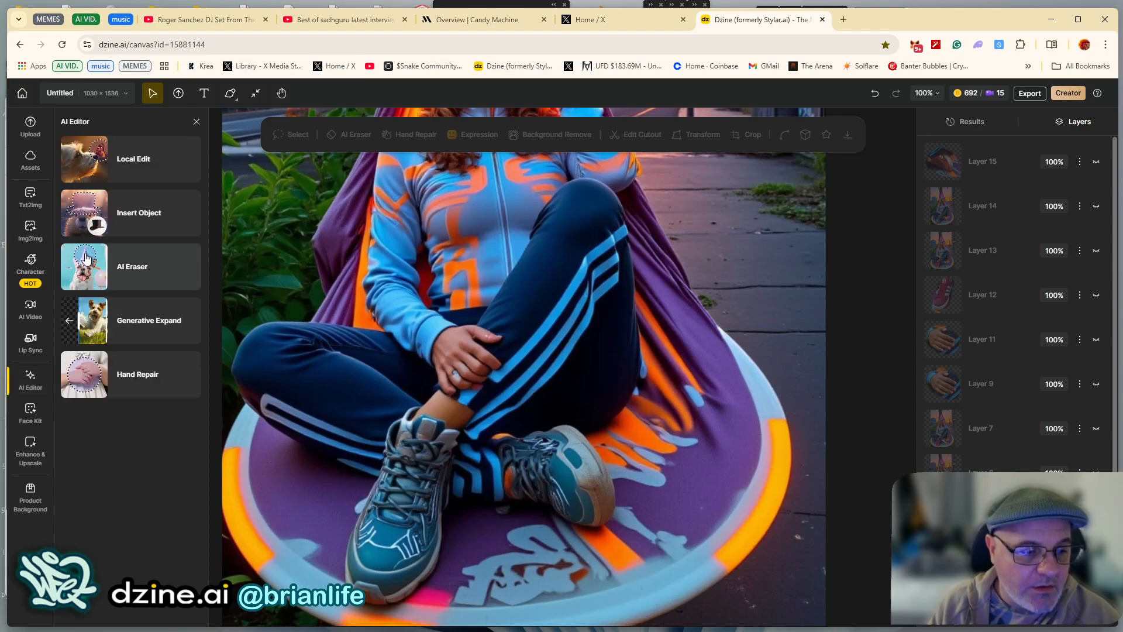
{"action": "left_click", "coordinate": [137, 386]}
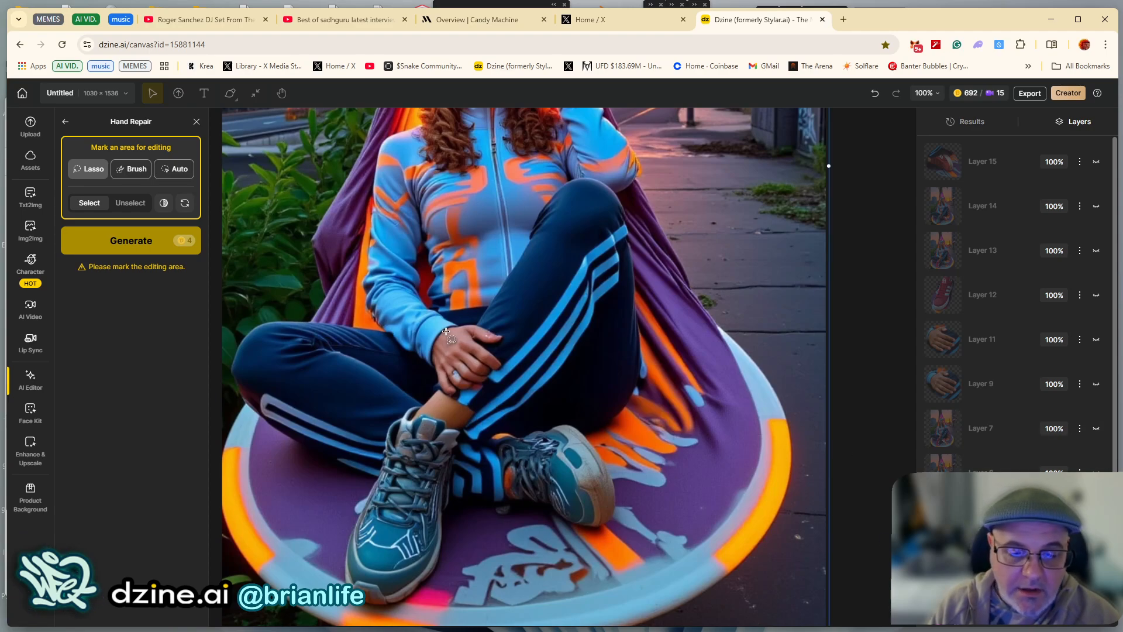
{"action": "mouse_move", "coordinate": [447, 332]}
{"action": "left_mouse_down"}
{"action": "mouse_move", "coordinate": [443, 387]}
{"action": "mouse_move", "coordinate": [433, 353]}
{"action": "mouse_move", "coordinate": [422, 358]}
{"action": "left_mouse_up"}
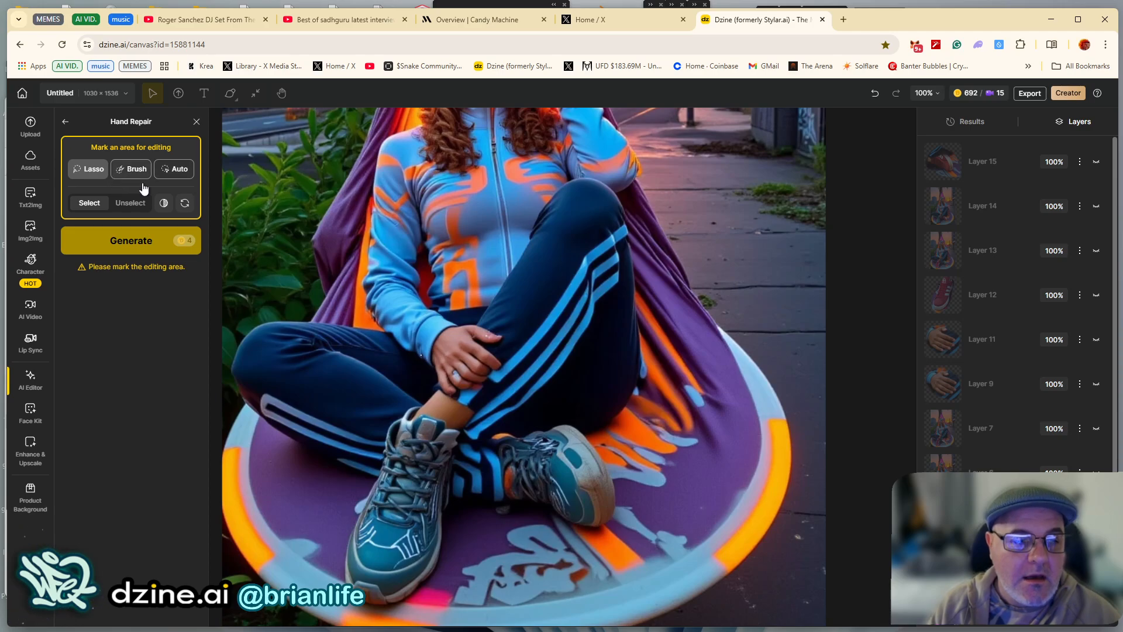
Reopen the AI Editor tools and make Layer 12 with the red sneaker visible, comparing it with the original shoe
{"action": "left_click", "coordinate": [22, 196]}
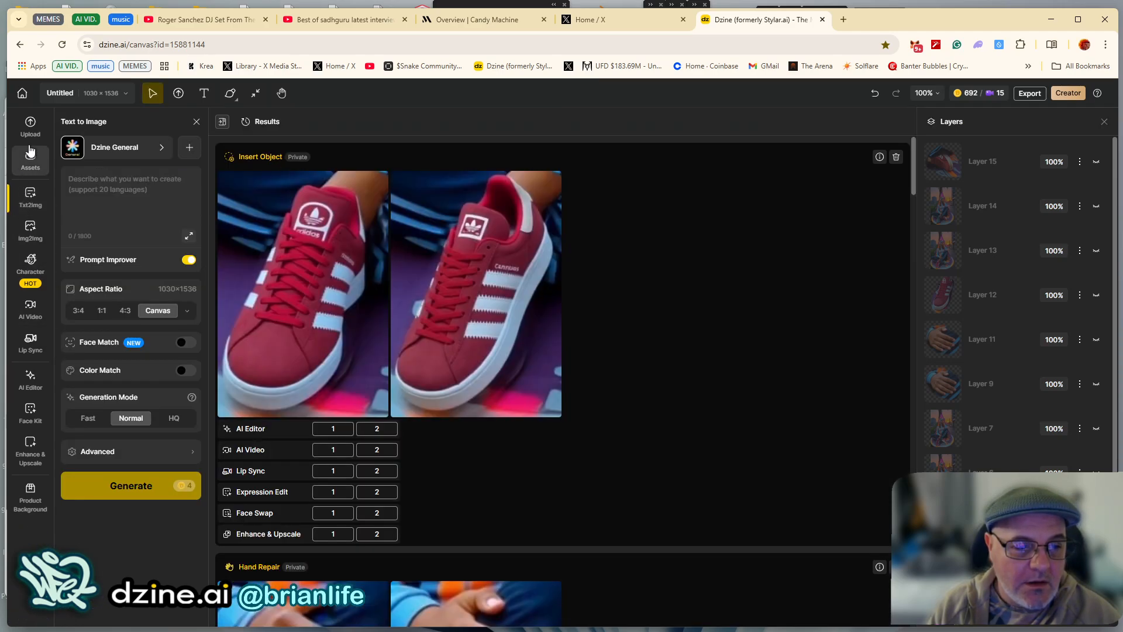
{"action": "left_click", "coordinate": [32, 382]}
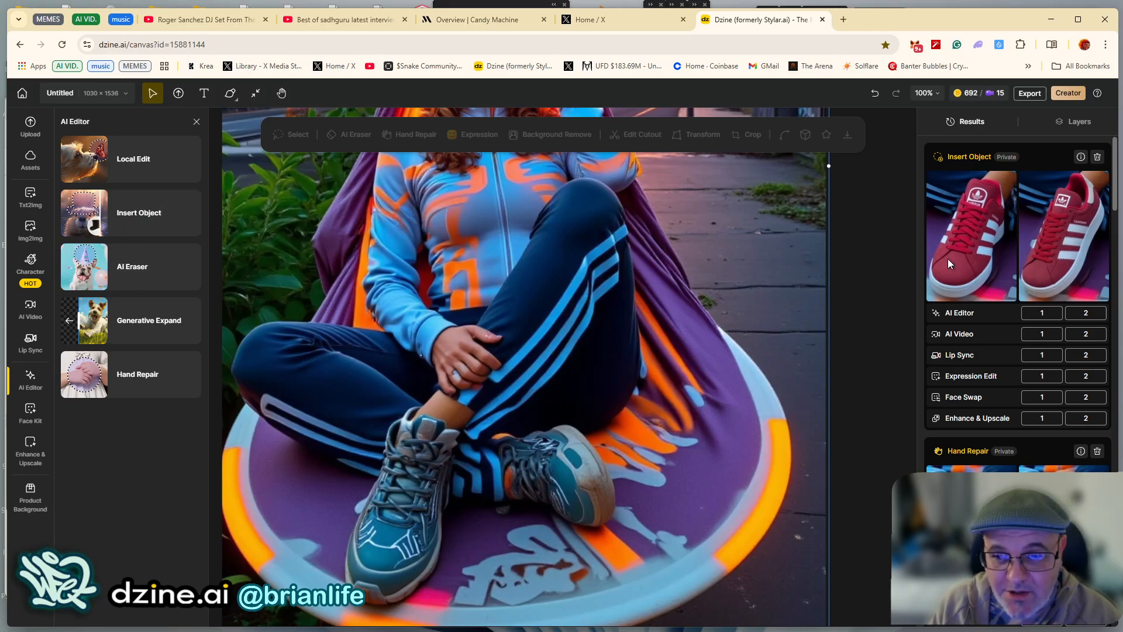
{"action": "mouse_move", "coordinate": [1059, 253]}
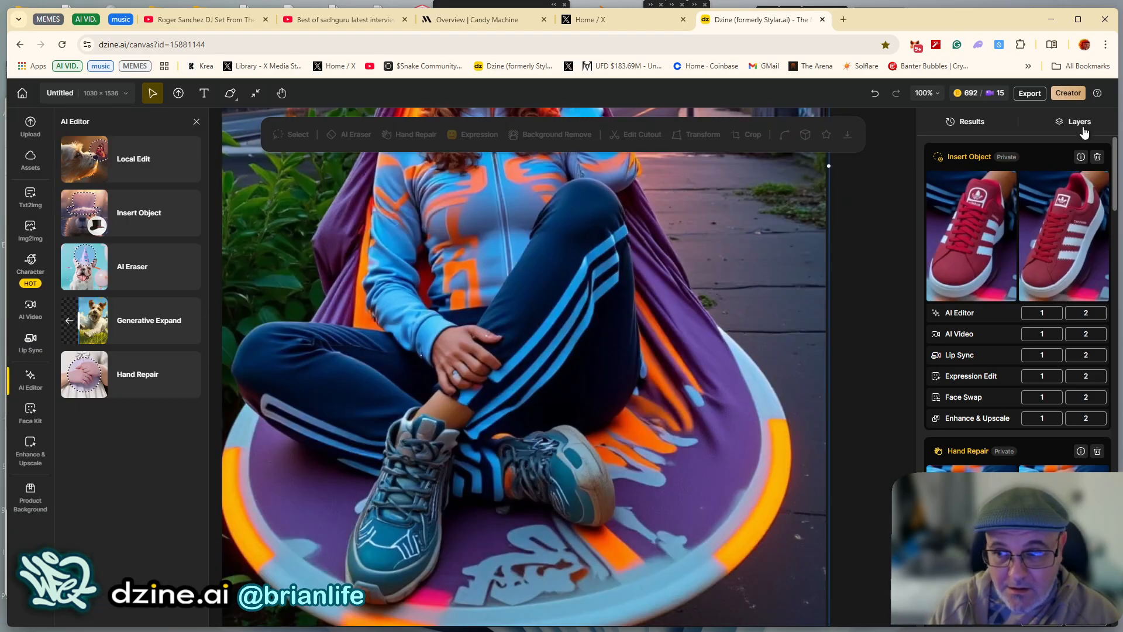
{"action": "left_click", "coordinate": [1080, 123]}
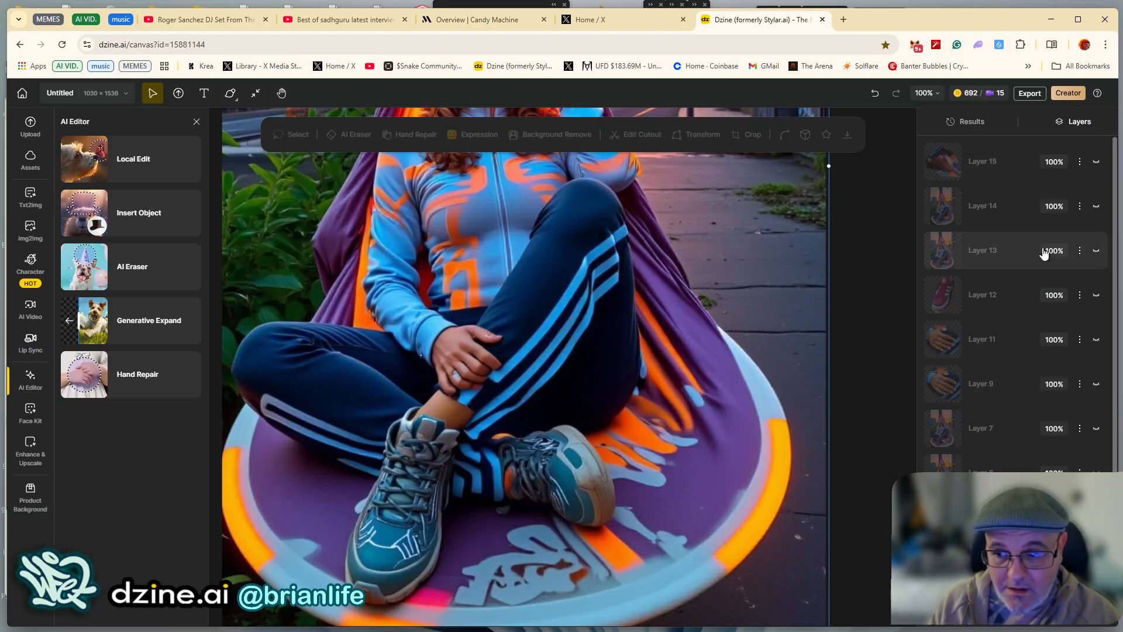
{"action": "left_click", "coordinate": [1095, 296]}
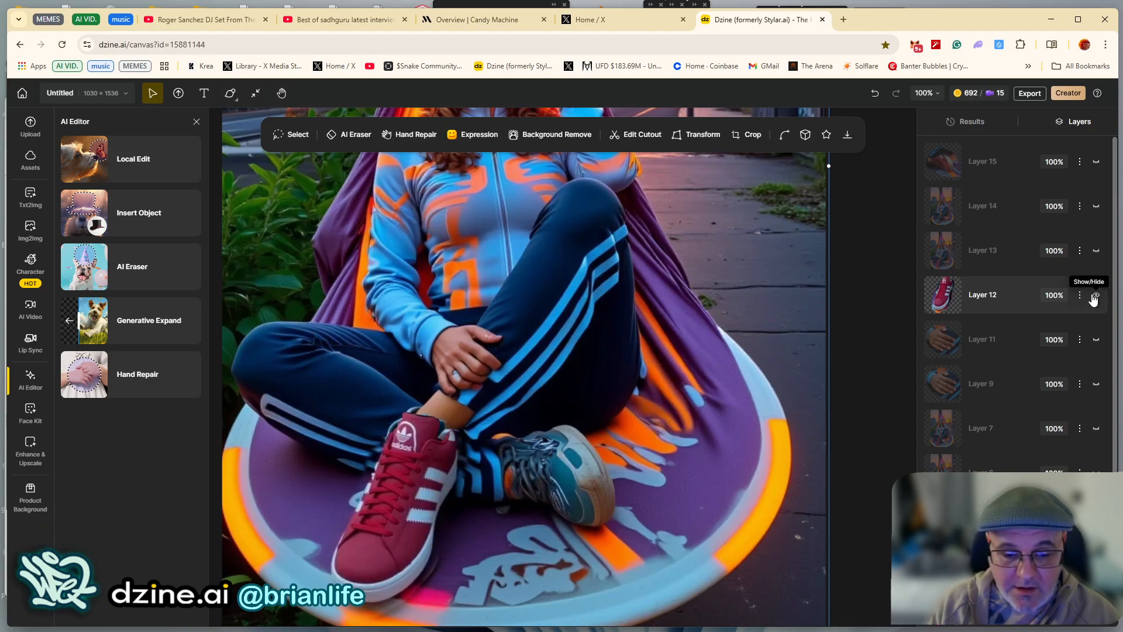
{"action": "left_click", "coordinate": [1094, 296]}
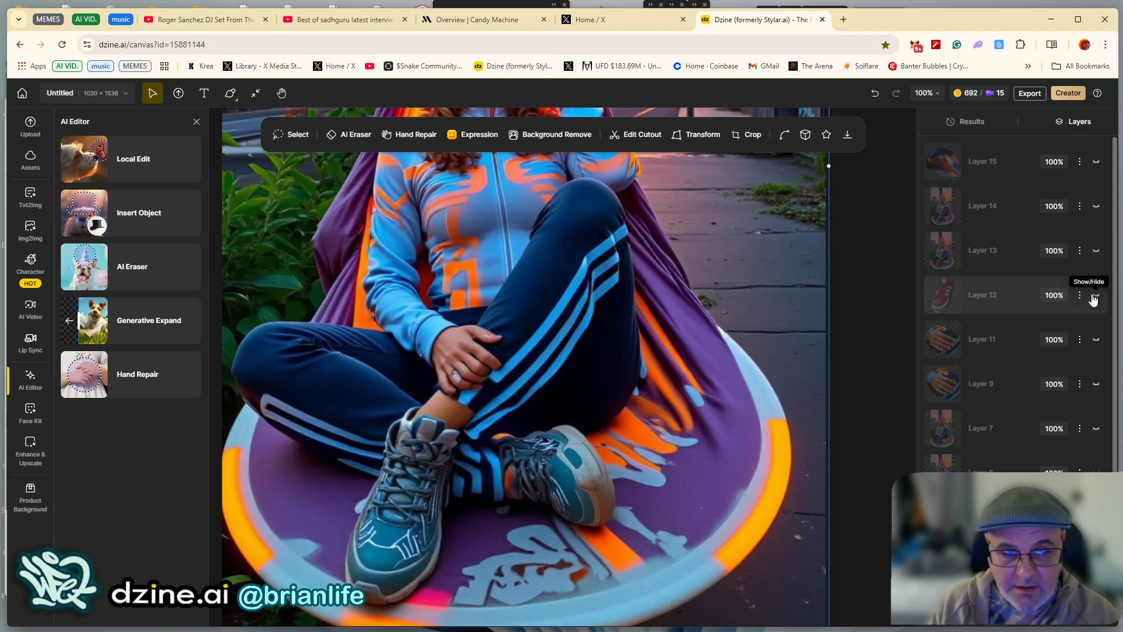
{"action": "left_click", "coordinate": [1094, 297]}
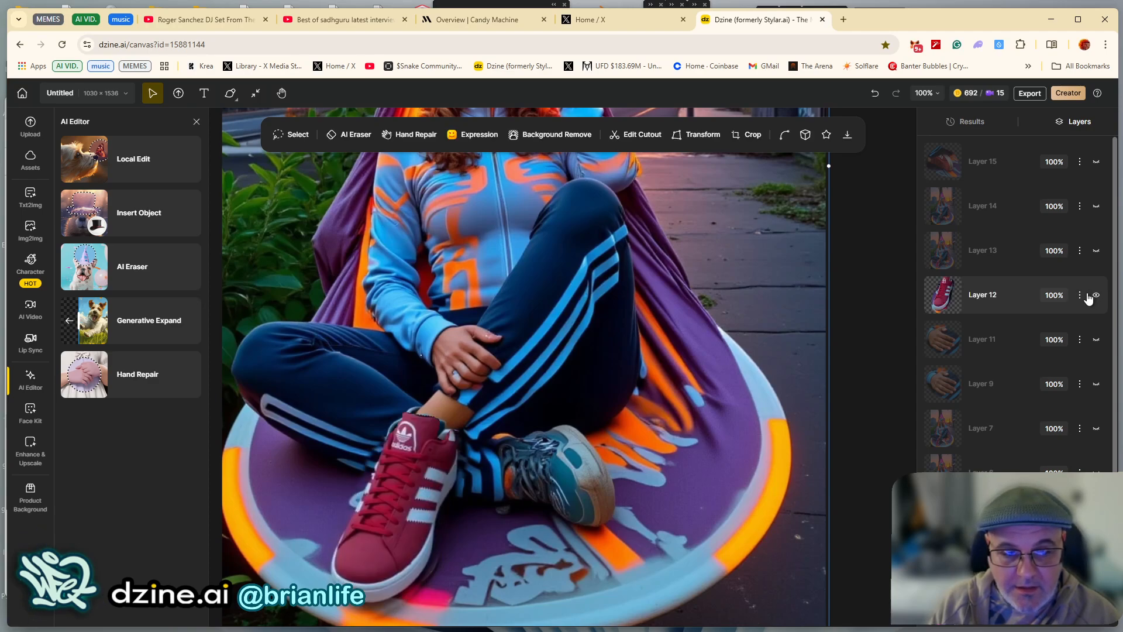
Start Insert Object and choose IG1230.webp from the Krea_Life Sneakers folder as the reference object image
{"action": "left_click", "coordinate": [155, 220]}
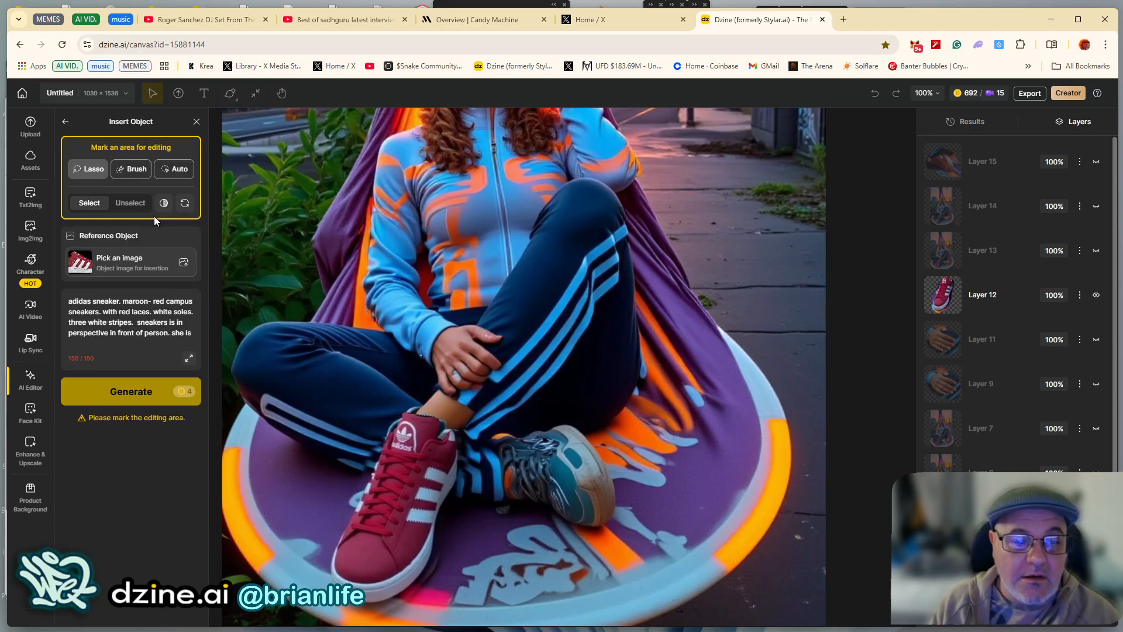
{"action": "left_click", "coordinate": [96, 258]}
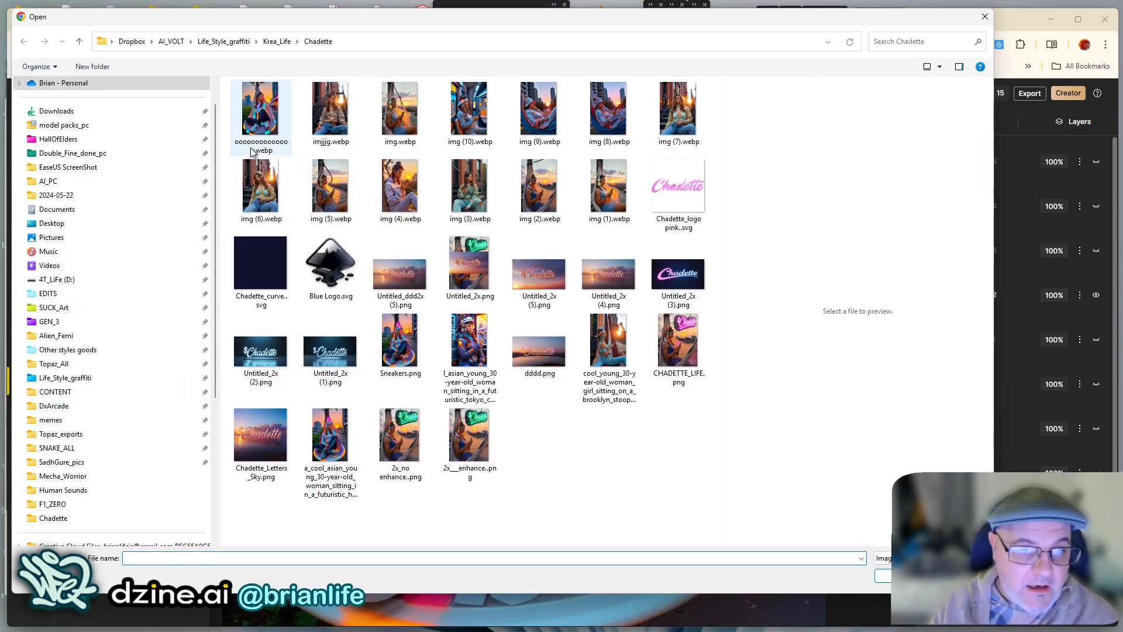
{"action": "left_click", "coordinate": [267, 42]}
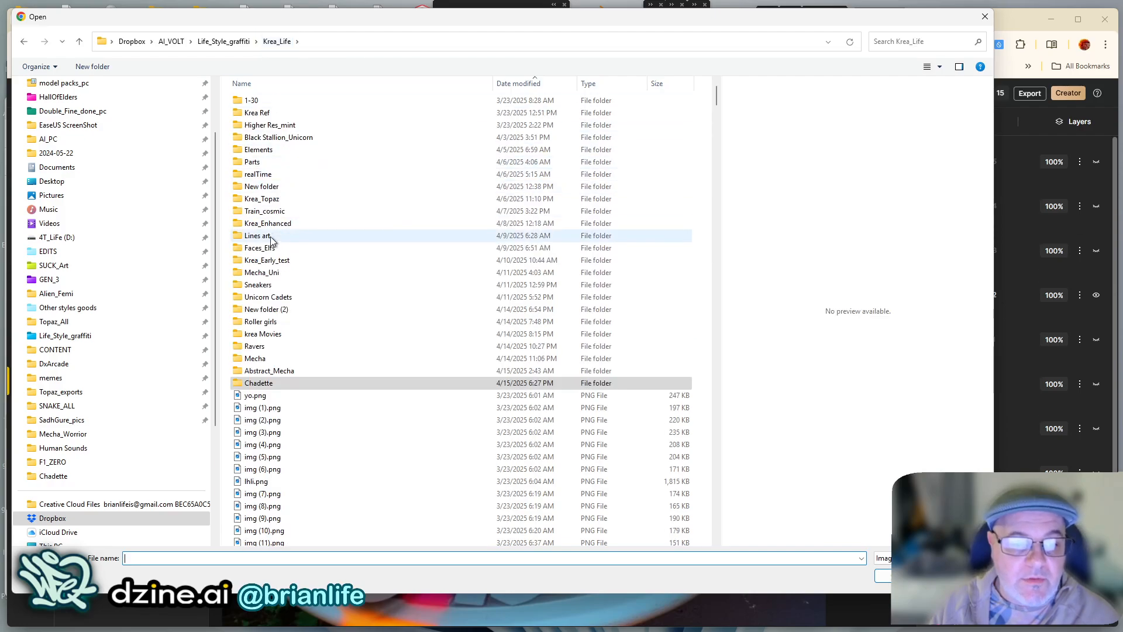
{"action": "left_click", "coordinate": [258, 286]}
{"action": "double_click", "coordinate": [258, 290]}
{"action": "left_click", "coordinate": [255, 149]}
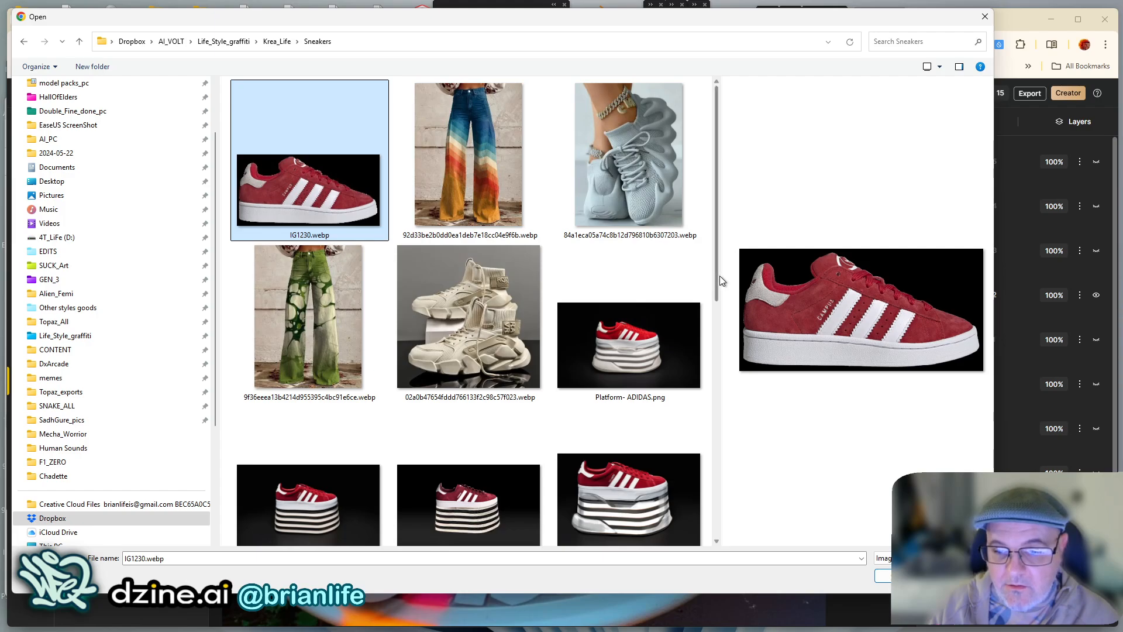
{"action": "left_click_drag", "start_coordinate": [718, 275], "coordinate": [537, 295]}
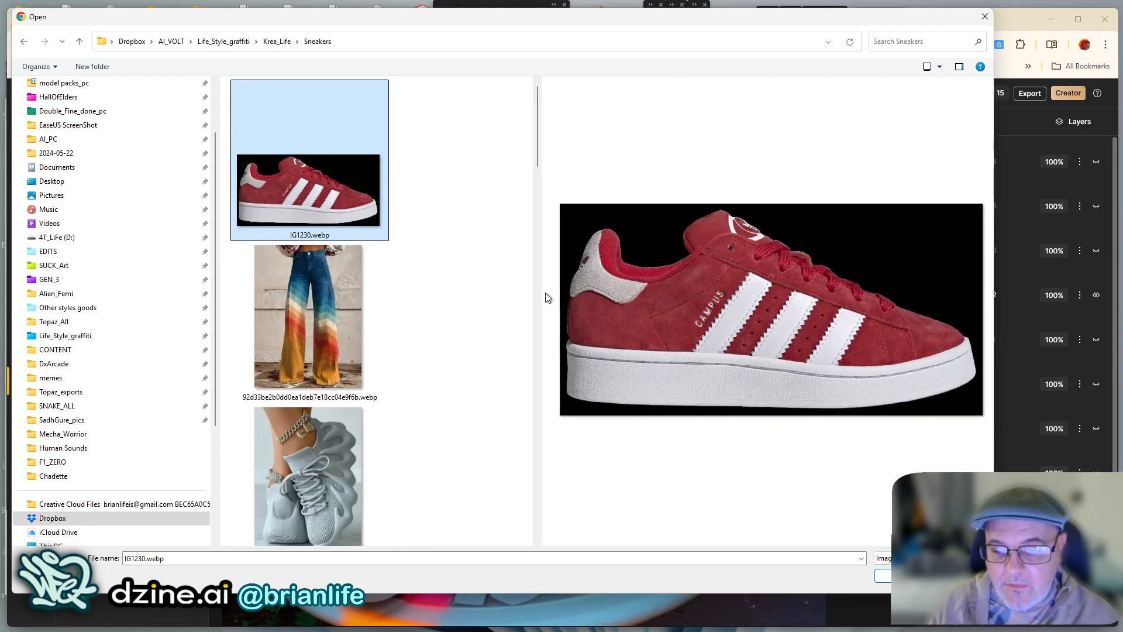
{"action": "key", "text": "Return"}
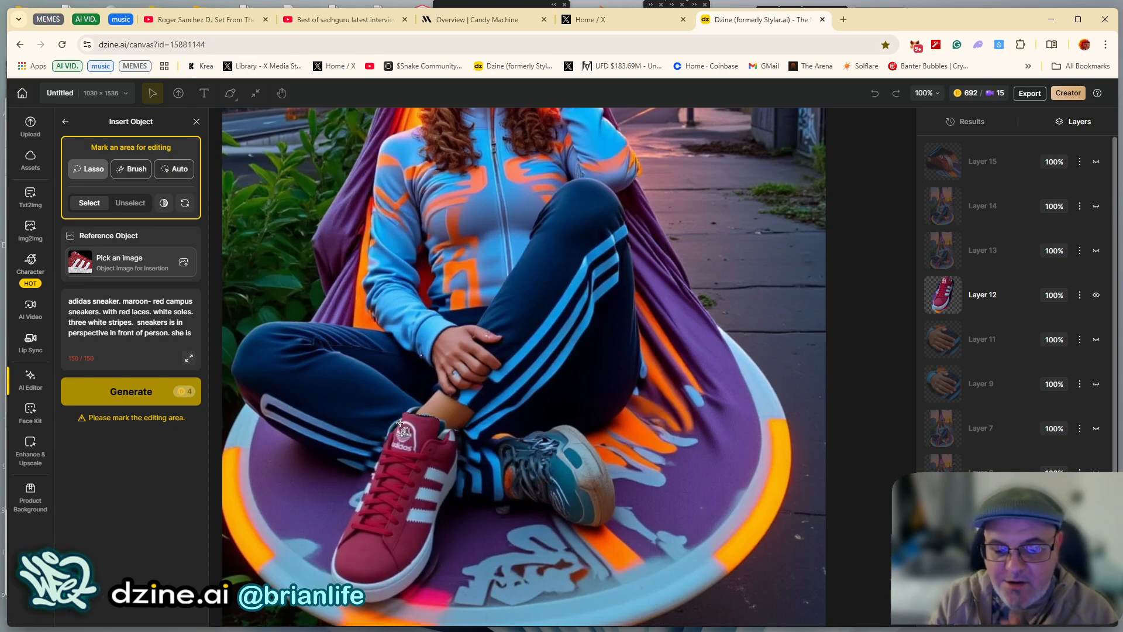
{"action": "scroll", "coordinate": [421, 275], "scroll_direction": "down", "scroll_amount": 5}
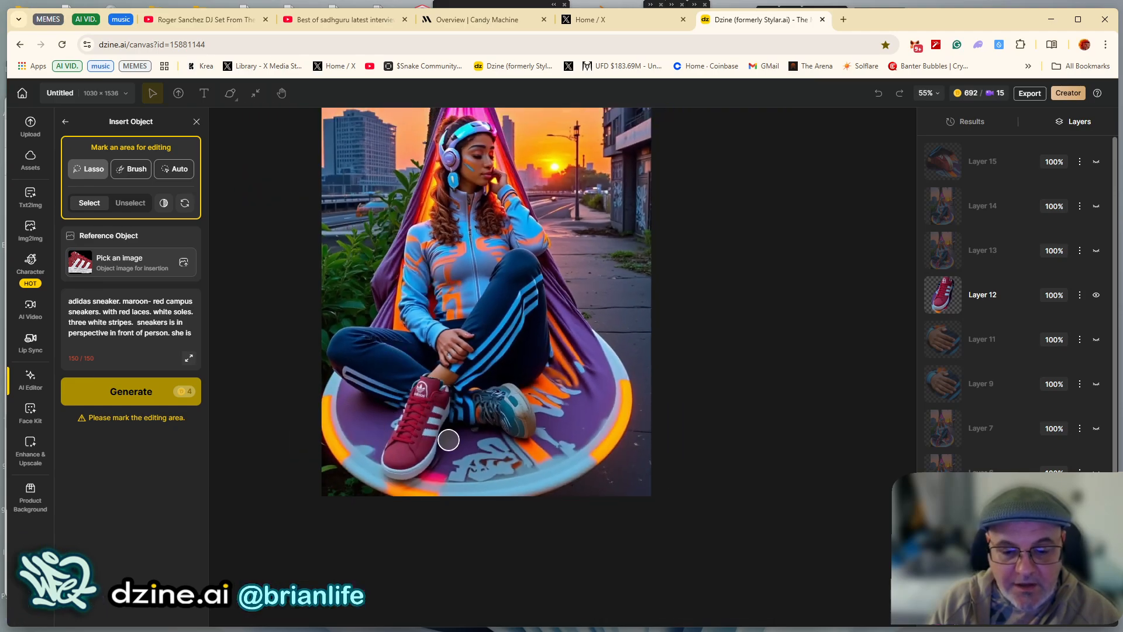
Hide and reshow Layer 12 to compare the red sneaker patch with the original teal shoe up close
{"action": "scroll", "coordinate": [508, 406], "scroll_direction": "up", "scroll_amount": 1}
{"action": "scroll", "coordinate": [508, 406], "scroll_direction": "up", "scroll_amount": 3}
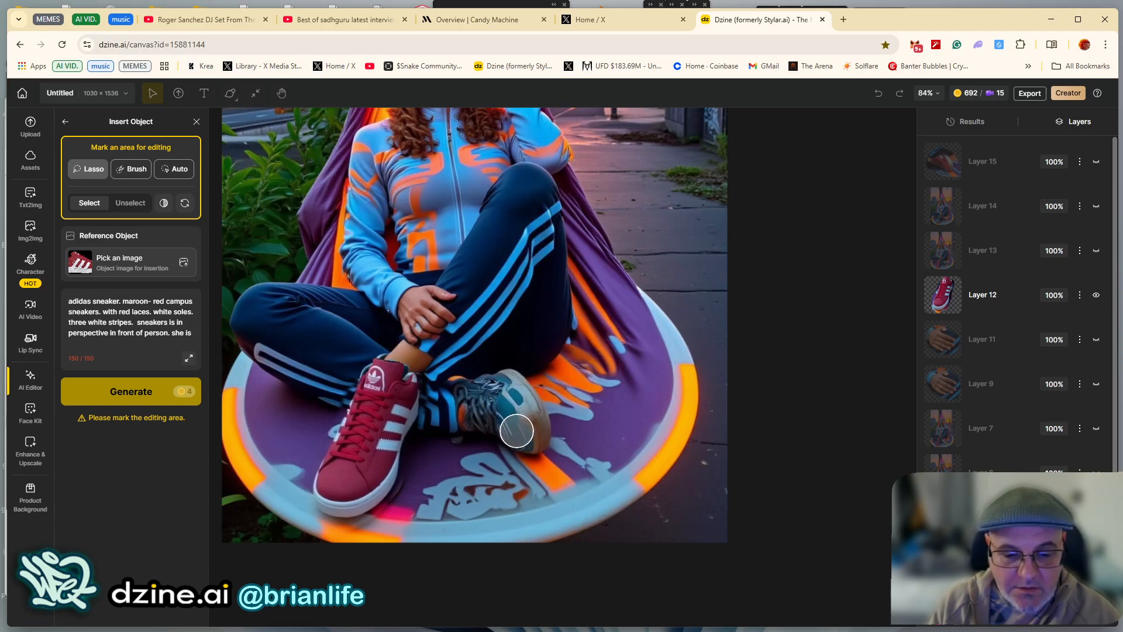
{"action": "scroll", "coordinate": [517, 429], "scroll_direction": "up", "scroll_amount": 2}
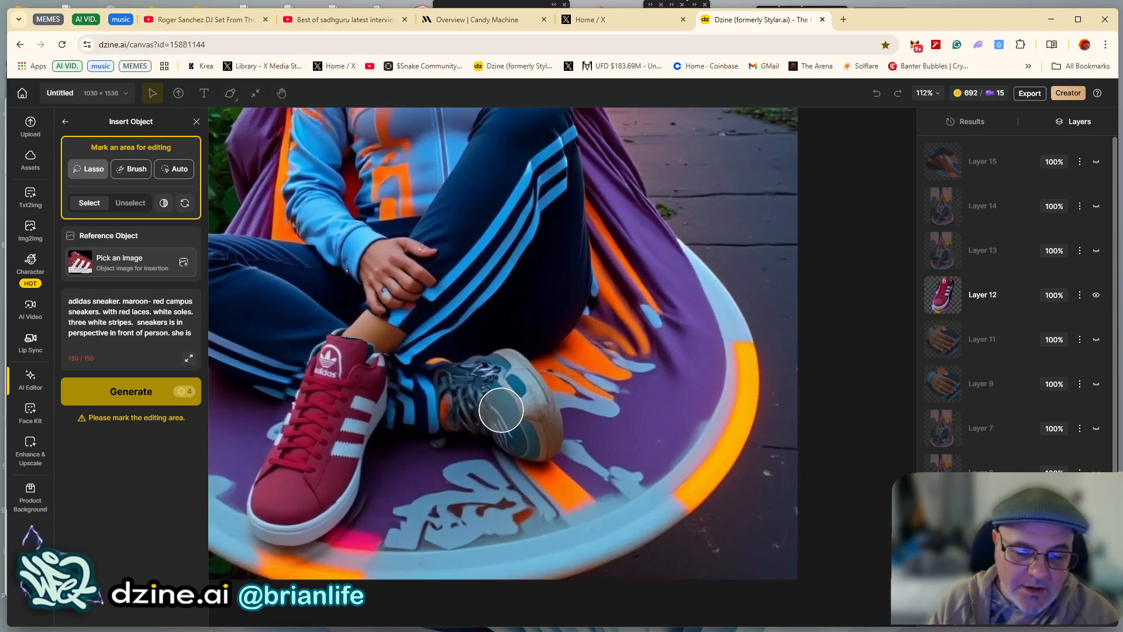
{"action": "scroll", "coordinate": [480, 403], "scroll_direction": "down", "scroll_amount": 3}
{"action": "scroll", "coordinate": [481, 398], "scroll_direction": "up", "scroll_amount": 2}
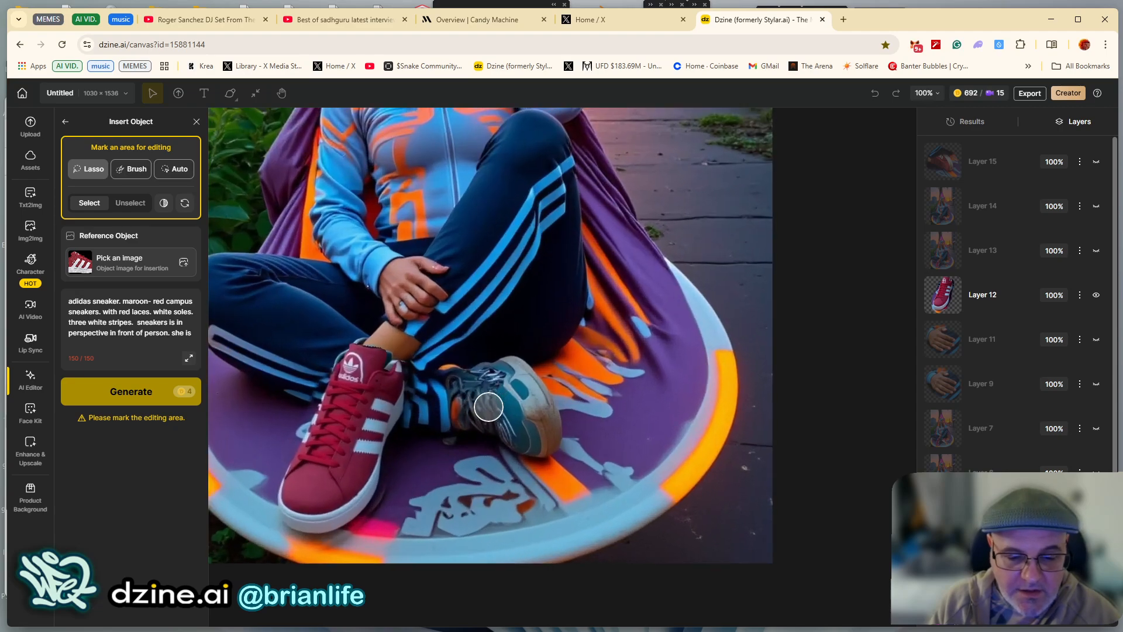
{"action": "left_click", "coordinate": [1096, 295]}
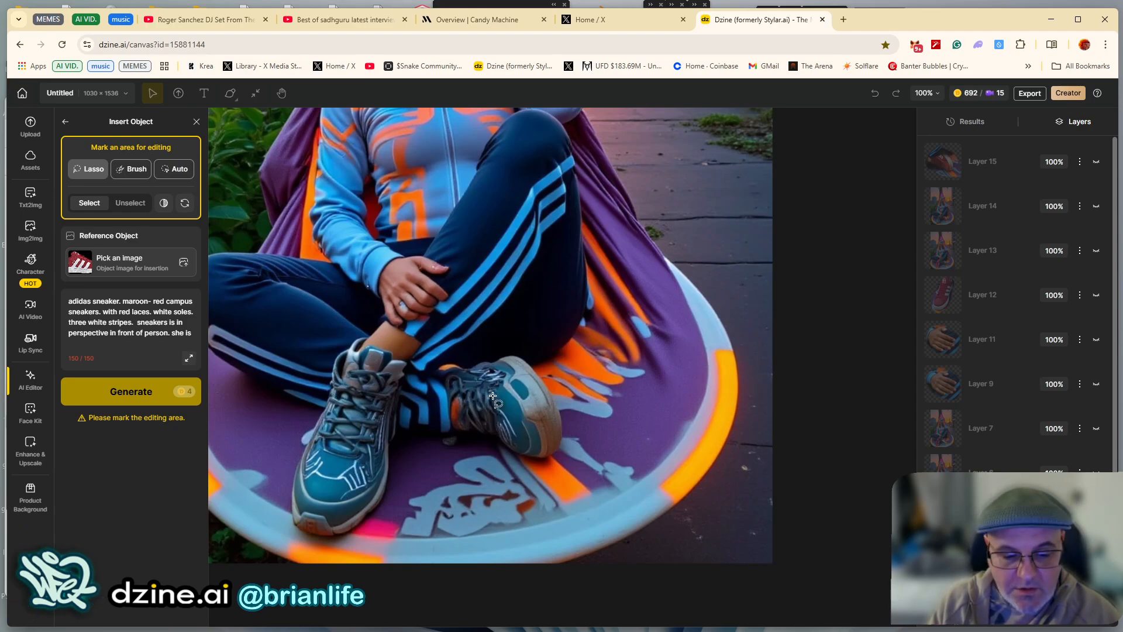
{"action": "scroll", "coordinate": [513, 396], "scroll_direction": "up", "scroll_amount": 3}
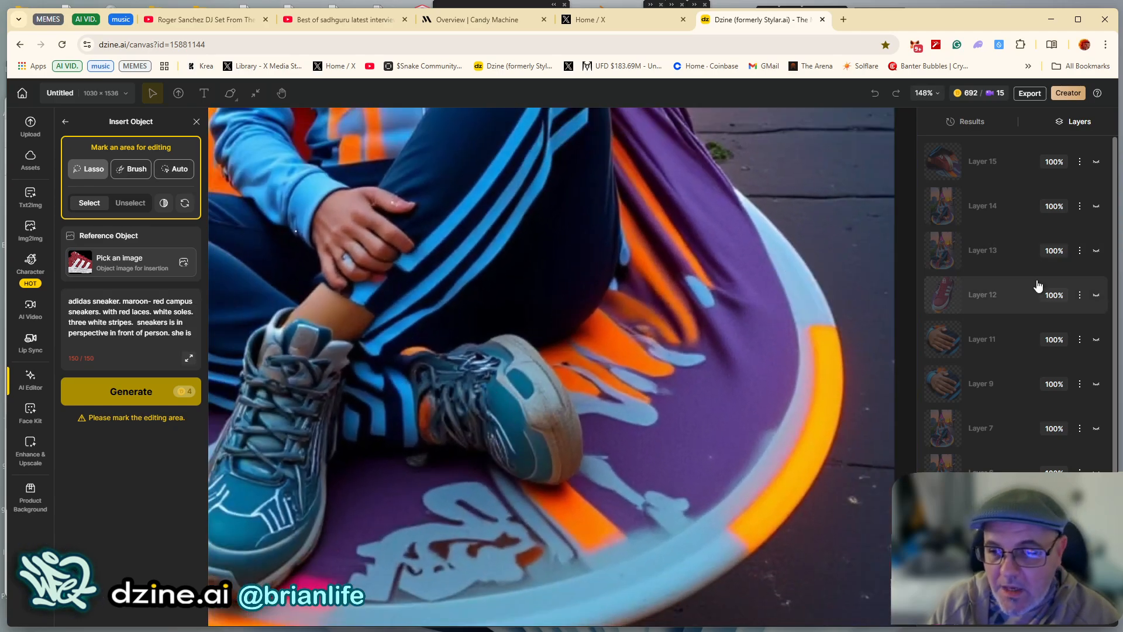
{"action": "left_click", "coordinate": [1096, 294]}
{"action": "scroll", "coordinate": [383, 300], "scroll_direction": "down", "scroll_amount": 4}
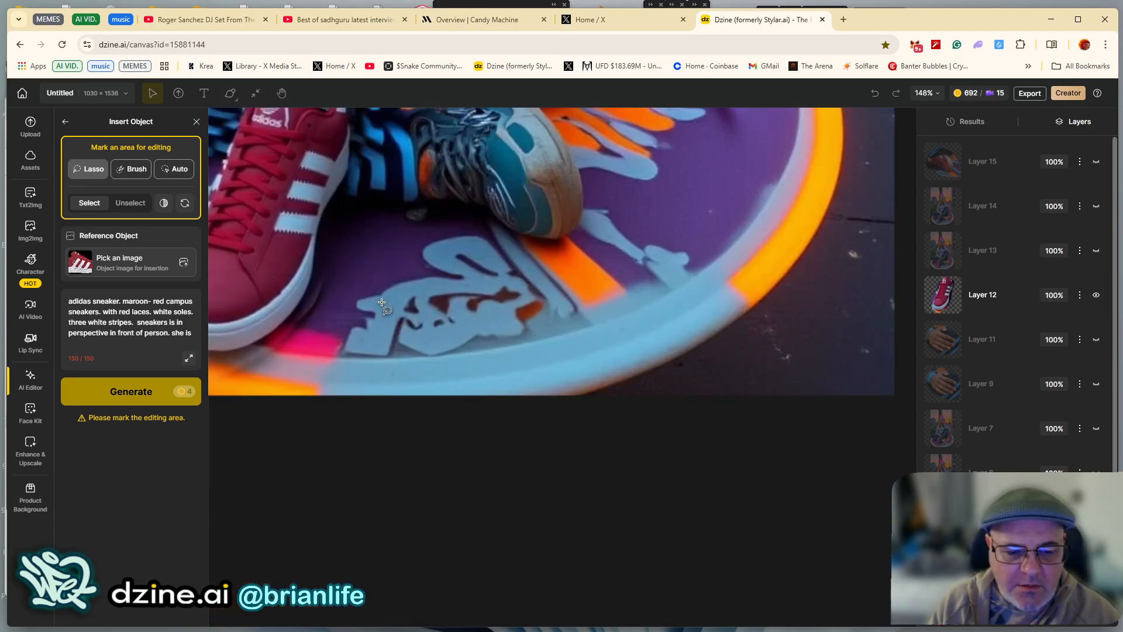
{"action": "left_click_drag", "start_coordinate": [311, 241], "coordinate": [396, 419]}
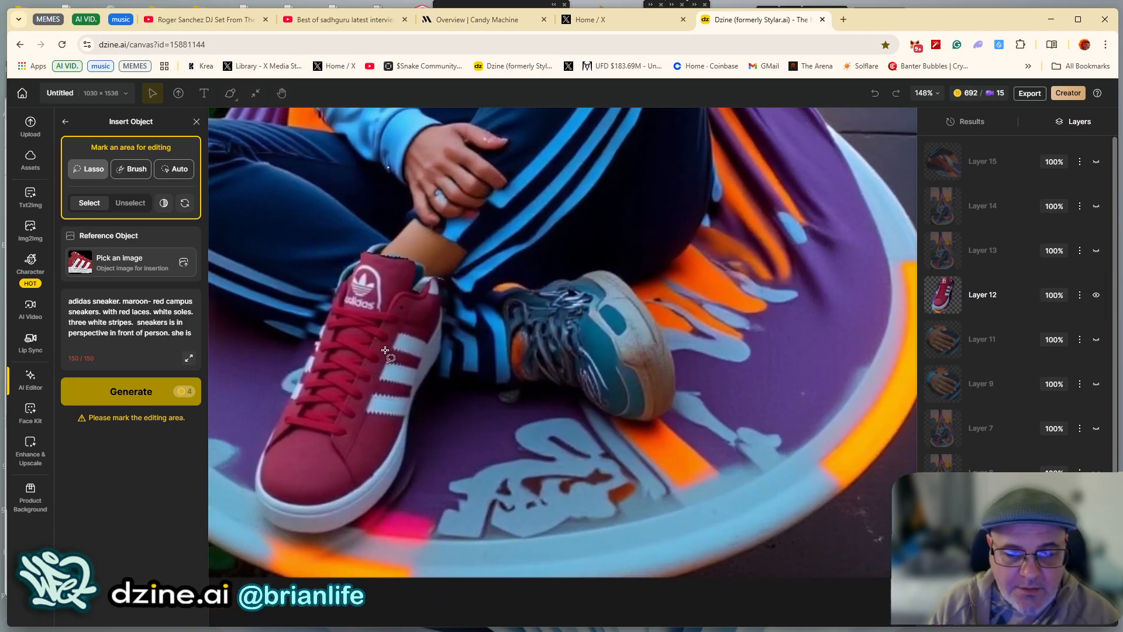
{"action": "scroll", "coordinate": [385, 350], "scroll_direction": "down", "scroll_amount": 5}
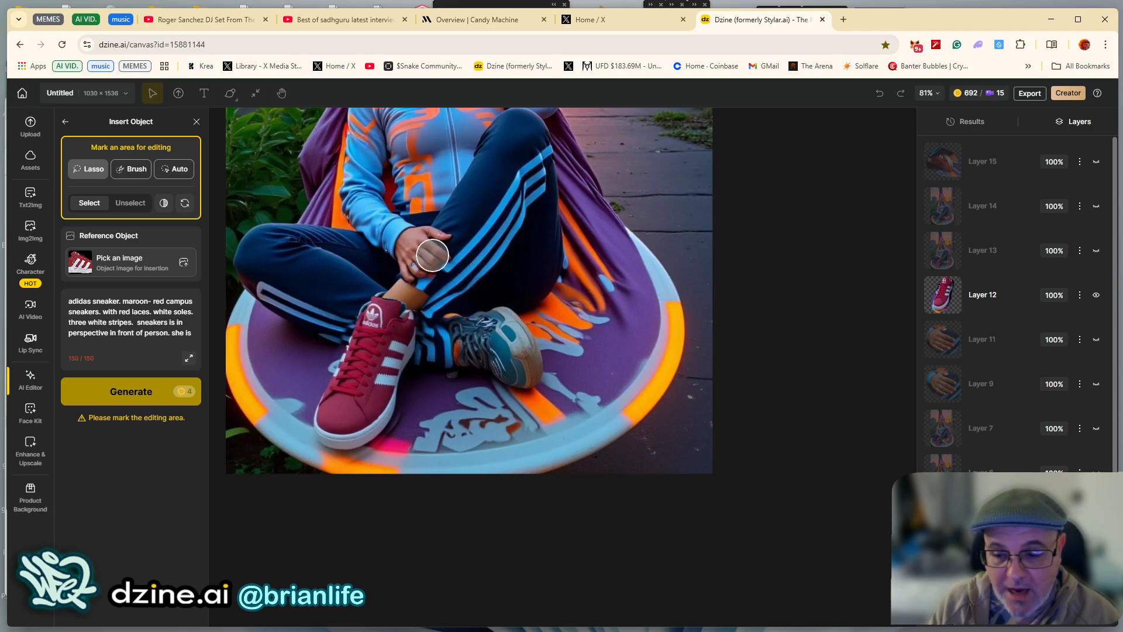
Preview the hand patches on Layer 9 and Layer 11 against the original hand, leaving both layers hidden
{"action": "scroll", "coordinate": [432, 255], "scroll_direction": "up", "scroll_amount": 3}
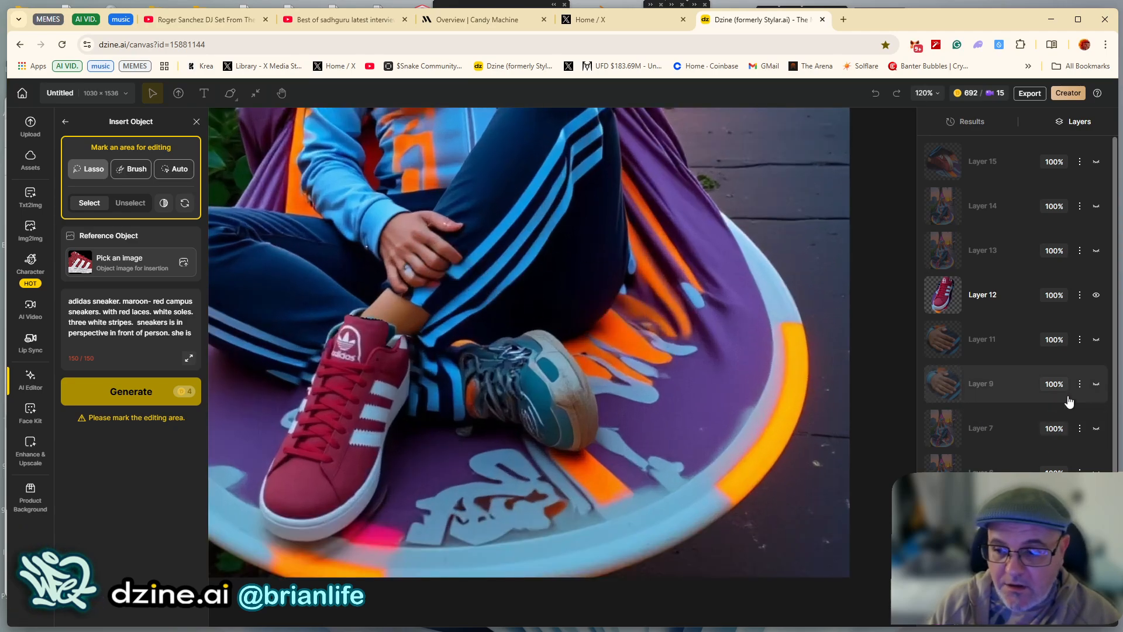
{"action": "left_click", "coordinate": [1098, 385]}
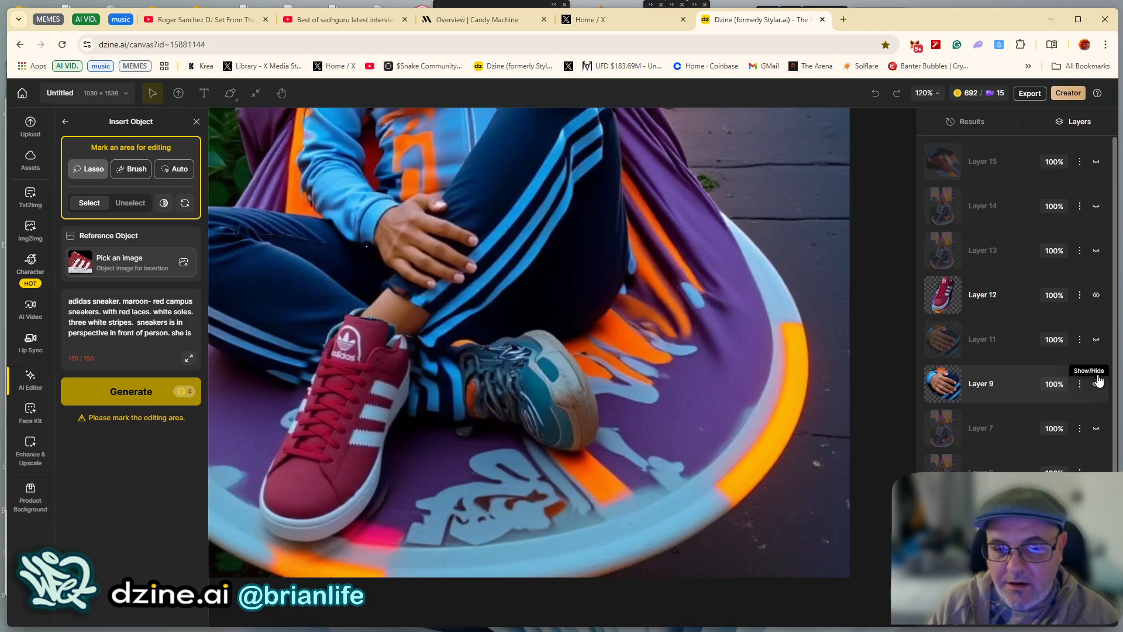
{"action": "left_click", "coordinate": [1098, 382]}
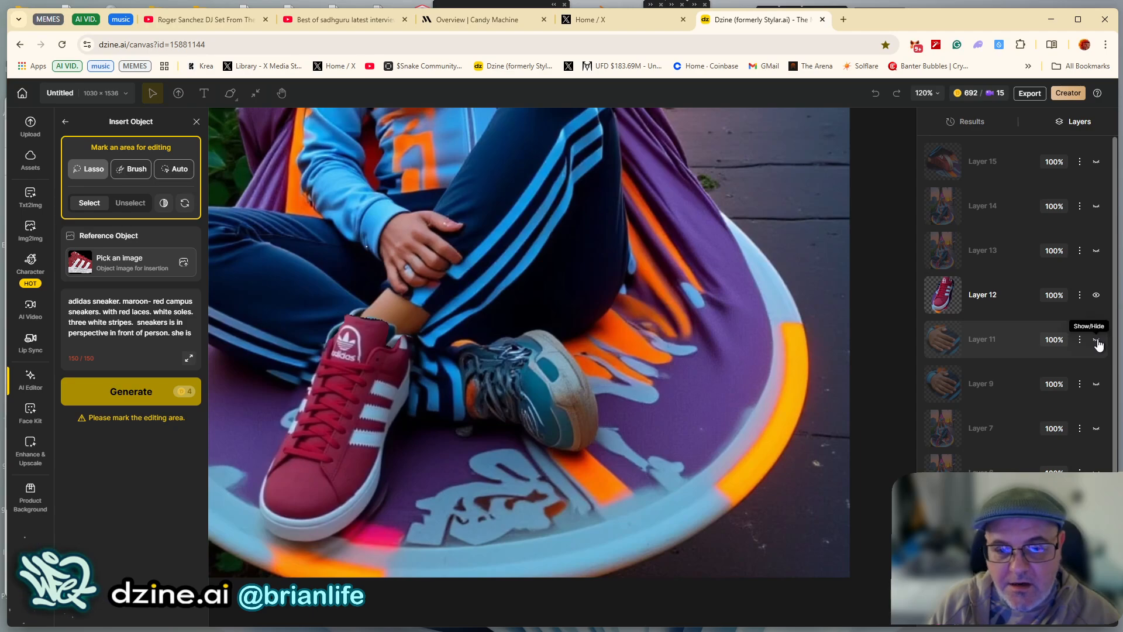
{"action": "left_click", "coordinate": [1098, 384]}
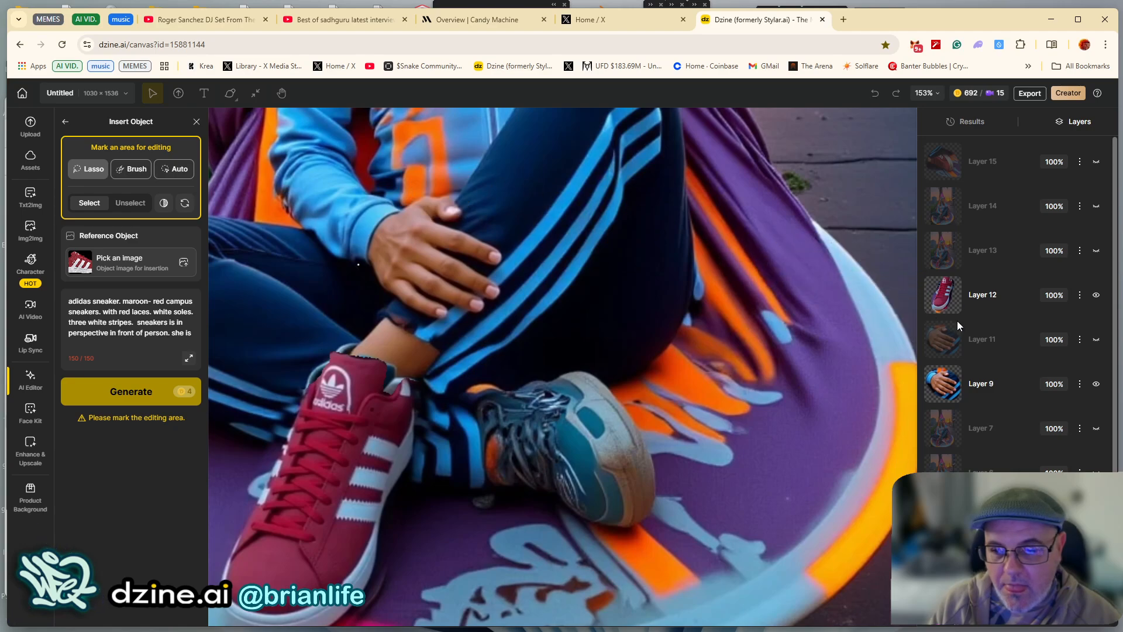
{"action": "left_click", "coordinate": [1095, 340]}
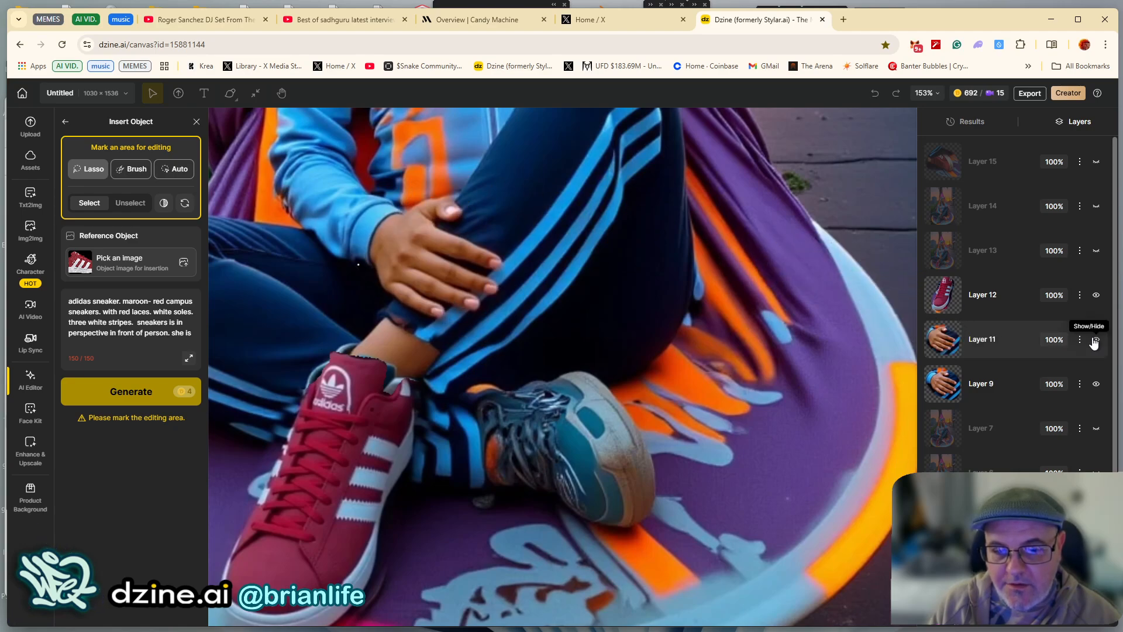
{"action": "left_click", "coordinate": [1096, 341]}
{"action": "scroll", "coordinate": [483, 287], "scroll_direction": "down", "scroll_amount": 5}
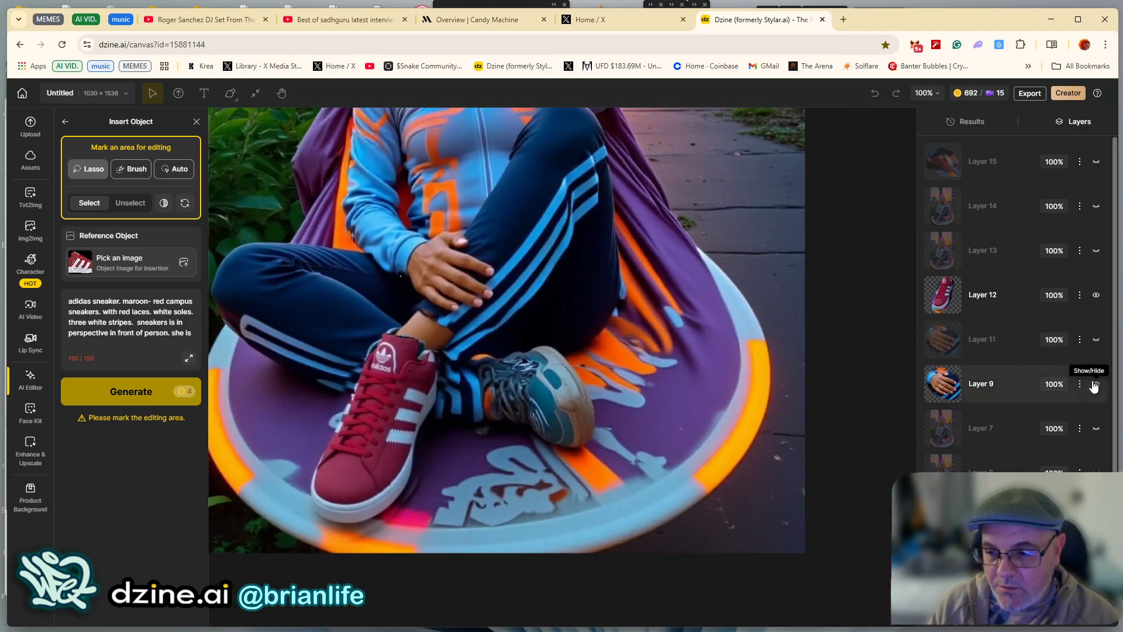
{"action": "left_click", "coordinate": [1096, 384]}
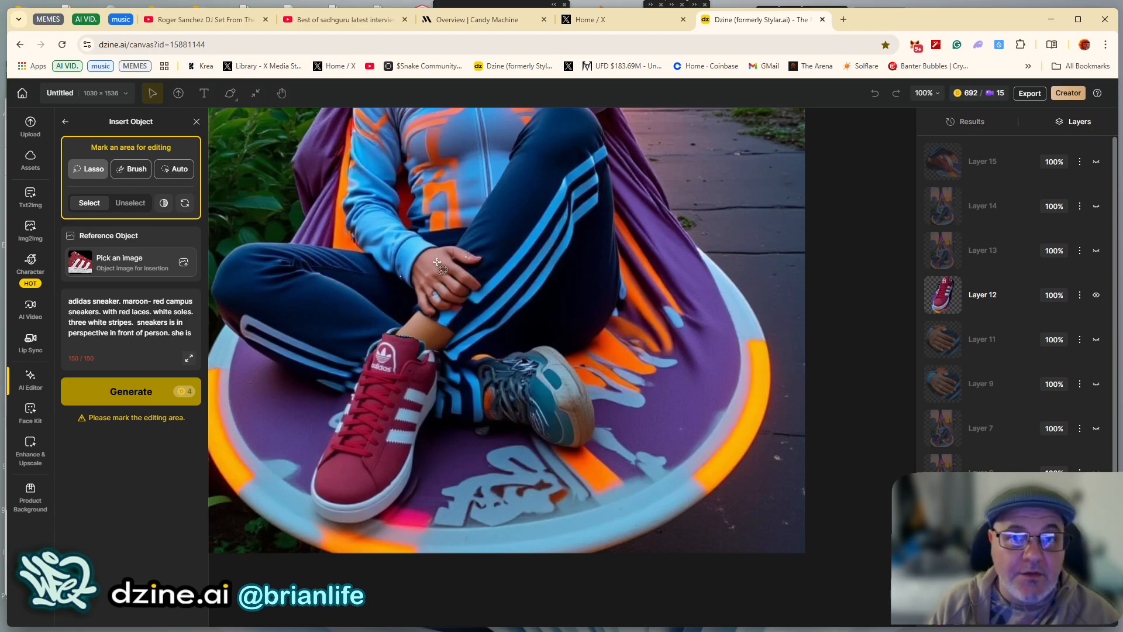
Start Hand Repair and try to mark the woman's hand above her ankle with Auto selection
{"action": "left_click", "coordinate": [29, 383]}
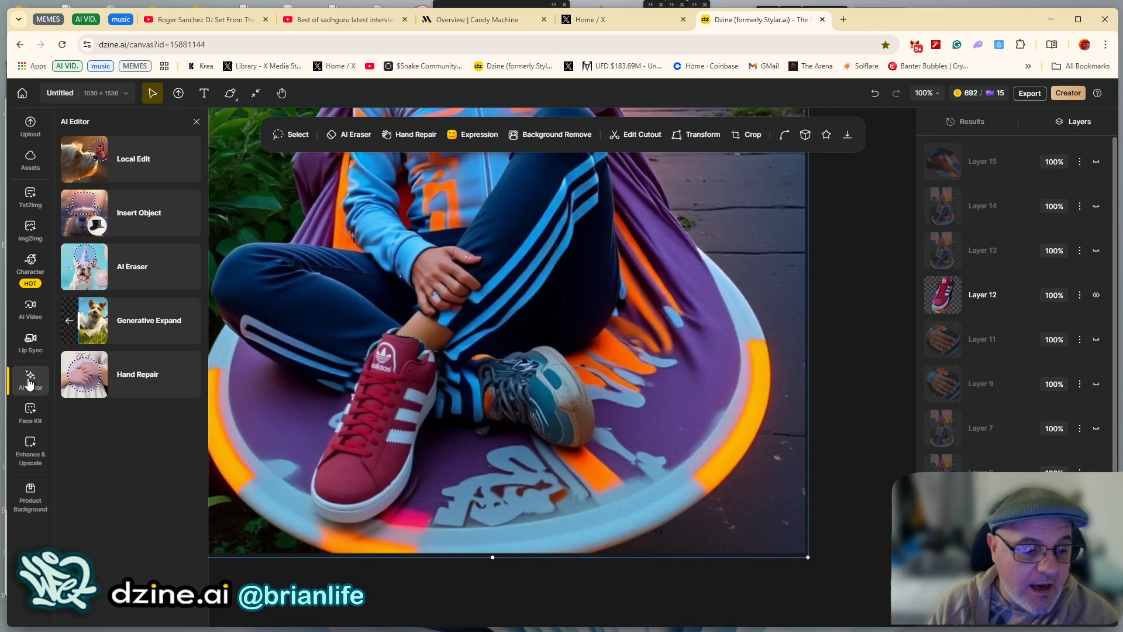
{"action": "left_click", "coordinate": [120, 389]}
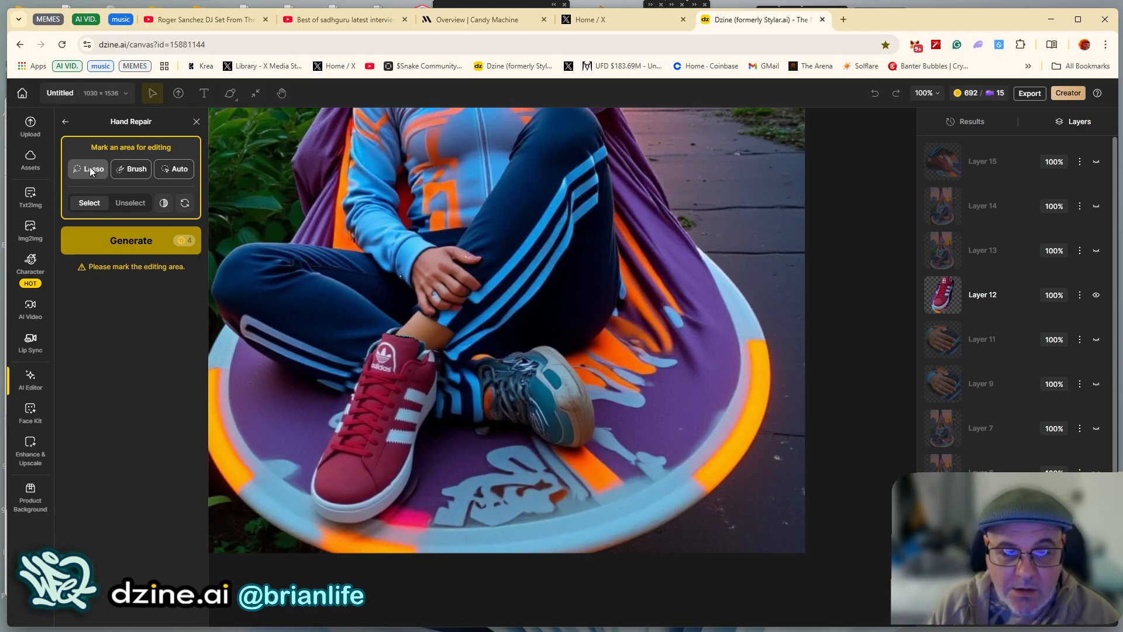
{"action": "left_click", "coordinate": [170, 173]}
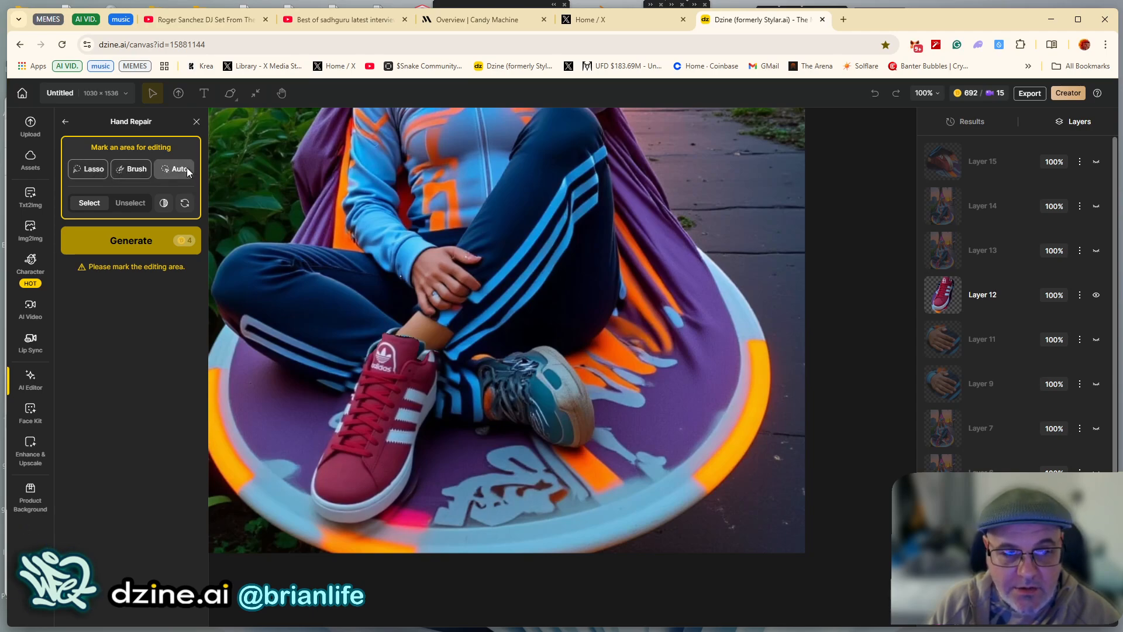
{"action": "left_click", "coordinate": [428, 264]}
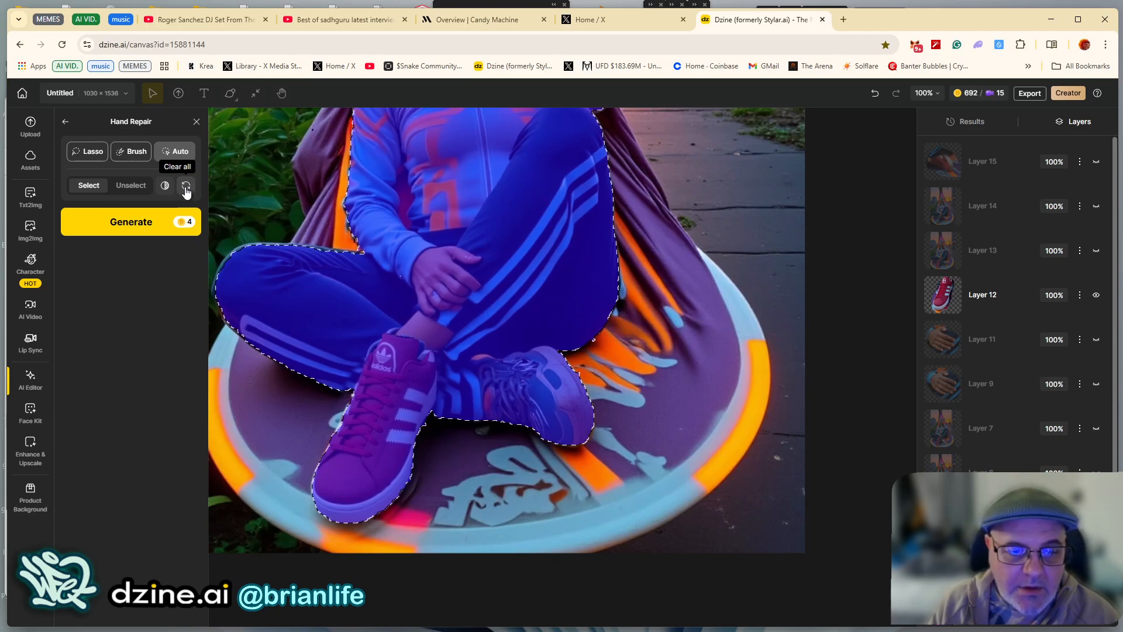
{"action": "left_click_drag", "start_coordinate": [302, 200], "coordinate": [296, 238]}
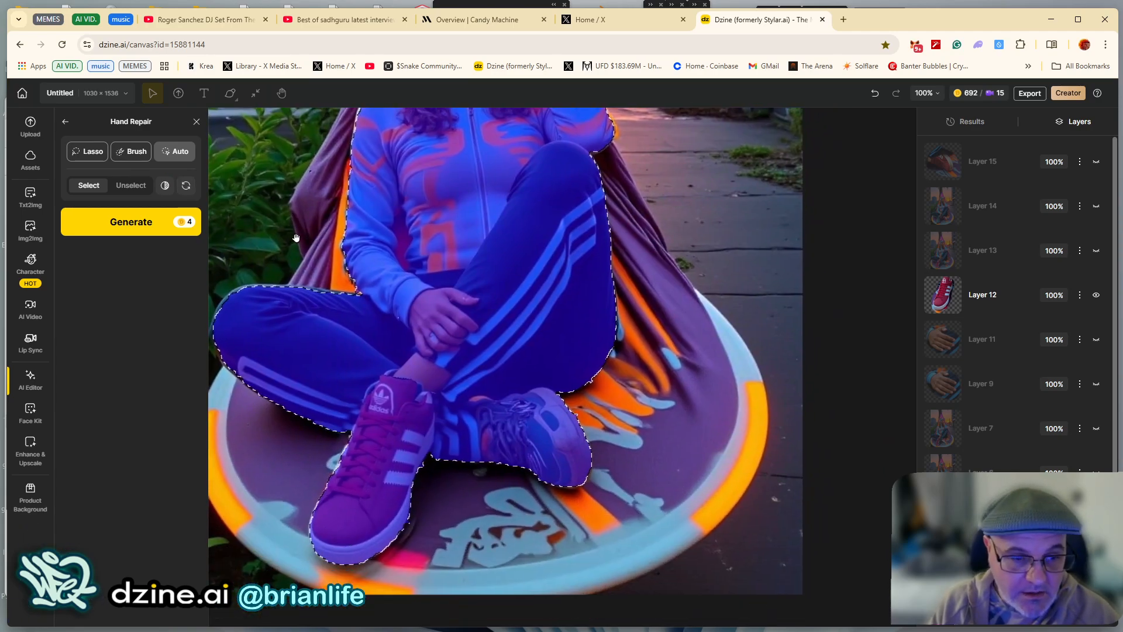
Clear the automatic selection and mark only the hand above the ankle with the Brush
{"action": "left_click", "coordinate": [186, 186]}
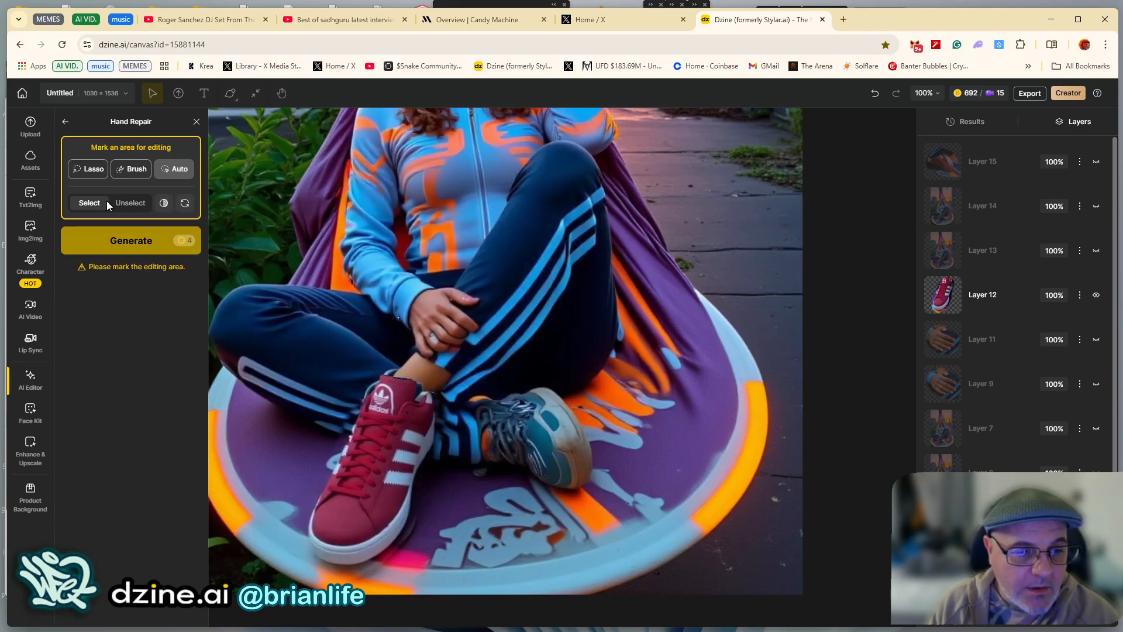
{"action": "left_click", "coordinate": [127, 175]}
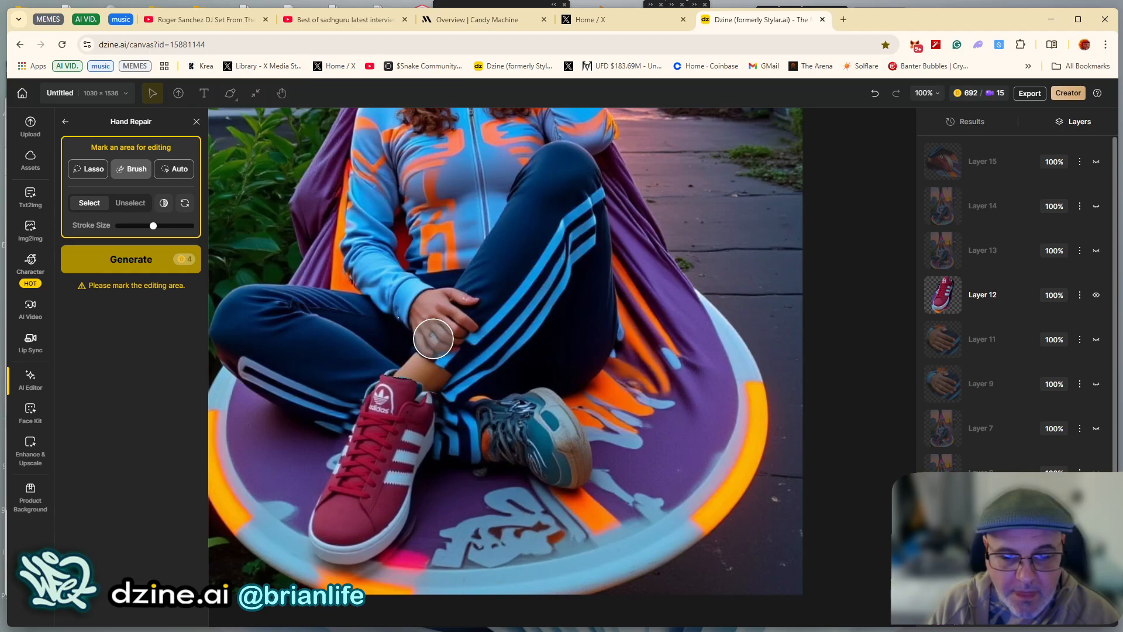
{"action": "mouse_move", "coordinate": [431, 334]}
{"action": "left_mouse_down"}
{"action": "mouse_move", "coordinate": [433, 309]}
{"action": "mouse_move", "coordinate": [456, 306]}
{"action": "mouse_move", "coordinate": [461, 318]}
{"action": "mouse_move", "coordinate": [436, 347]}
{"action": "left_mouse_up"}
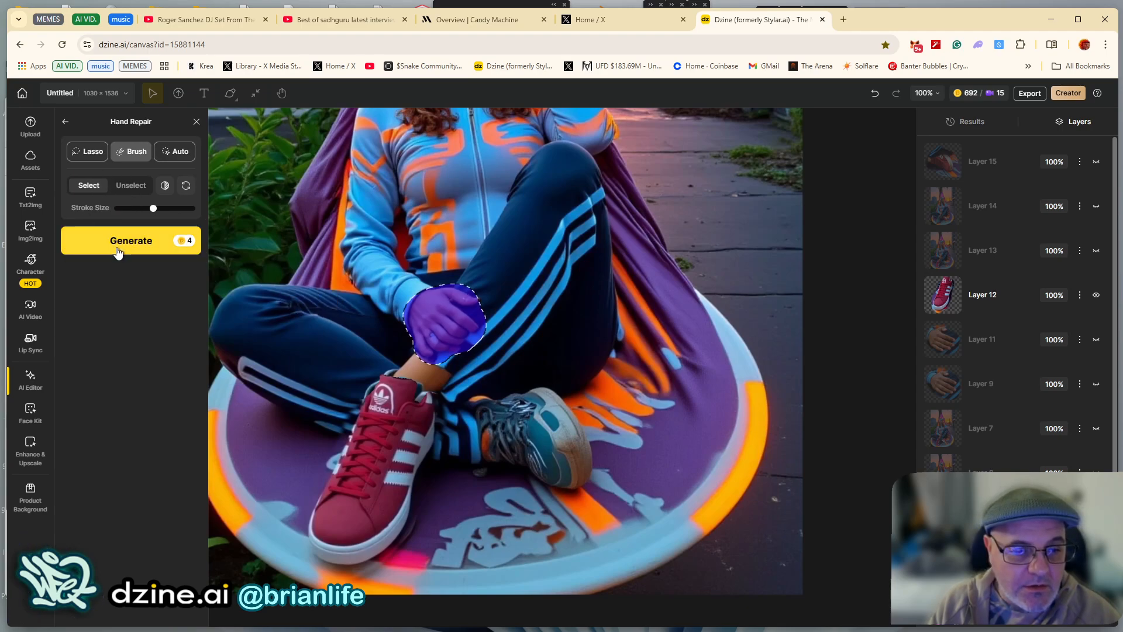
Find the earlier Hand Repair generation in the results and place its second image on the canvas
{"action": "left_click", "coordinate": [971, 128]}
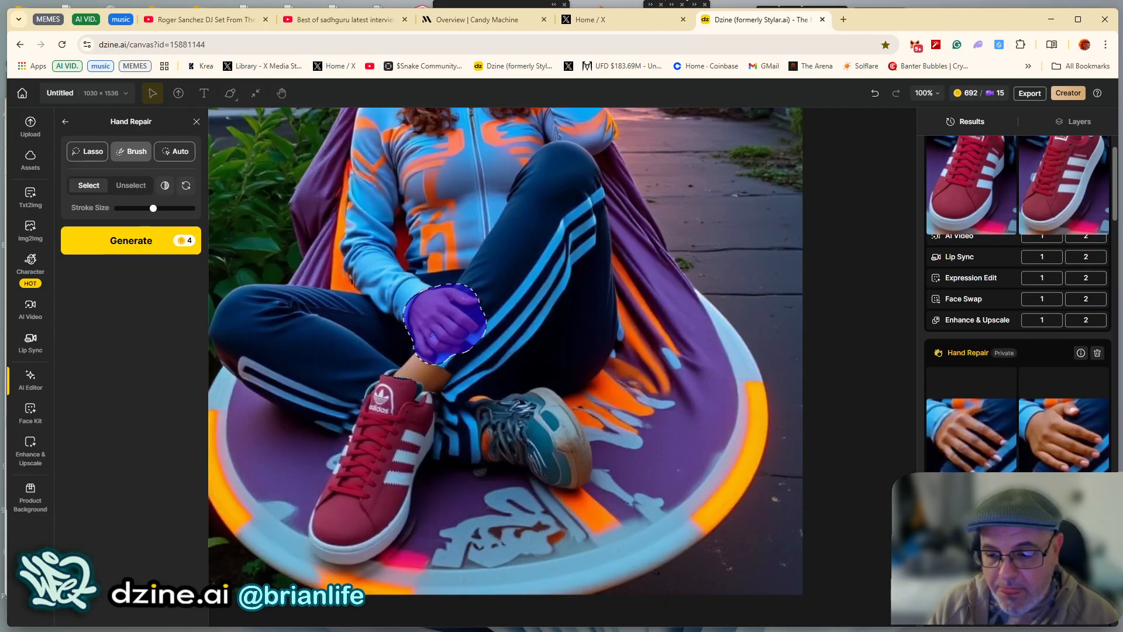
{"action": "scroll", "coordinate": [981, 410], "scroll_direction": "down", "scroll_amount": 3}
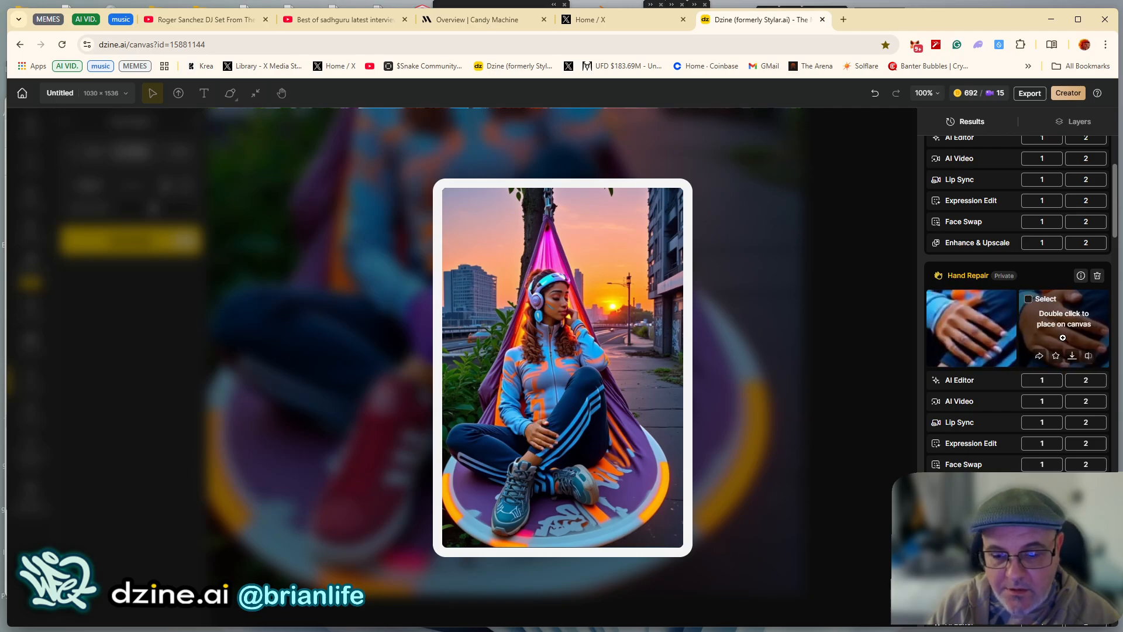
{"action": "scroll", "coordinate": [994, 293], "scroll_direction": "down", "scroll_amount": 3}
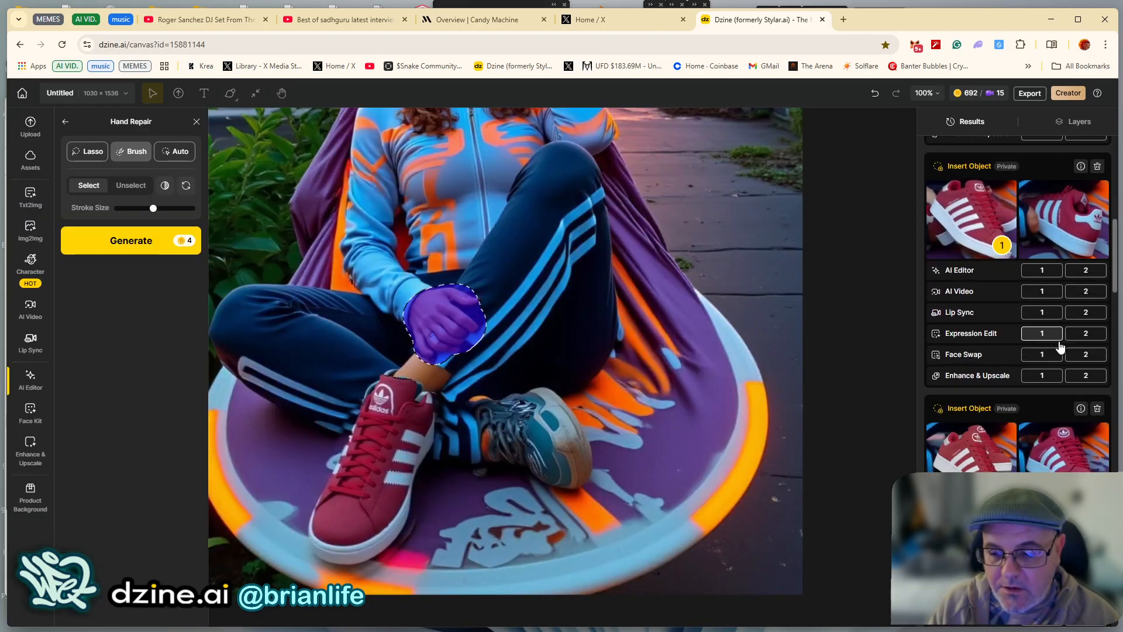
{"action": "mouse_move", "coordinate": [958, 195]}
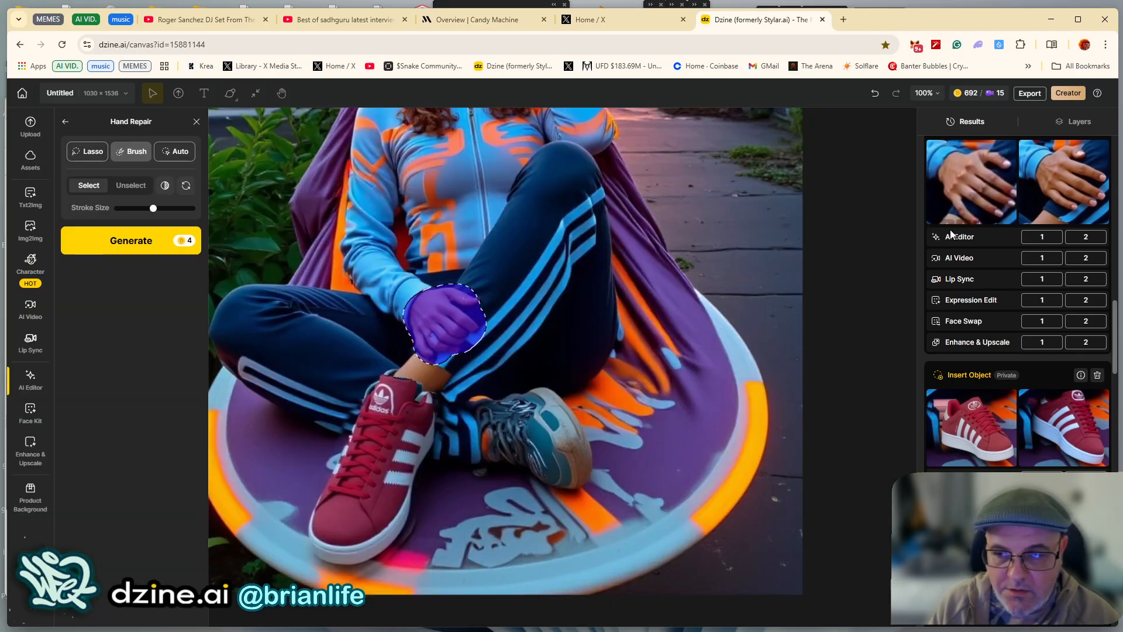
{"action": "mouse_move", "coordinate": [1025, 210]}
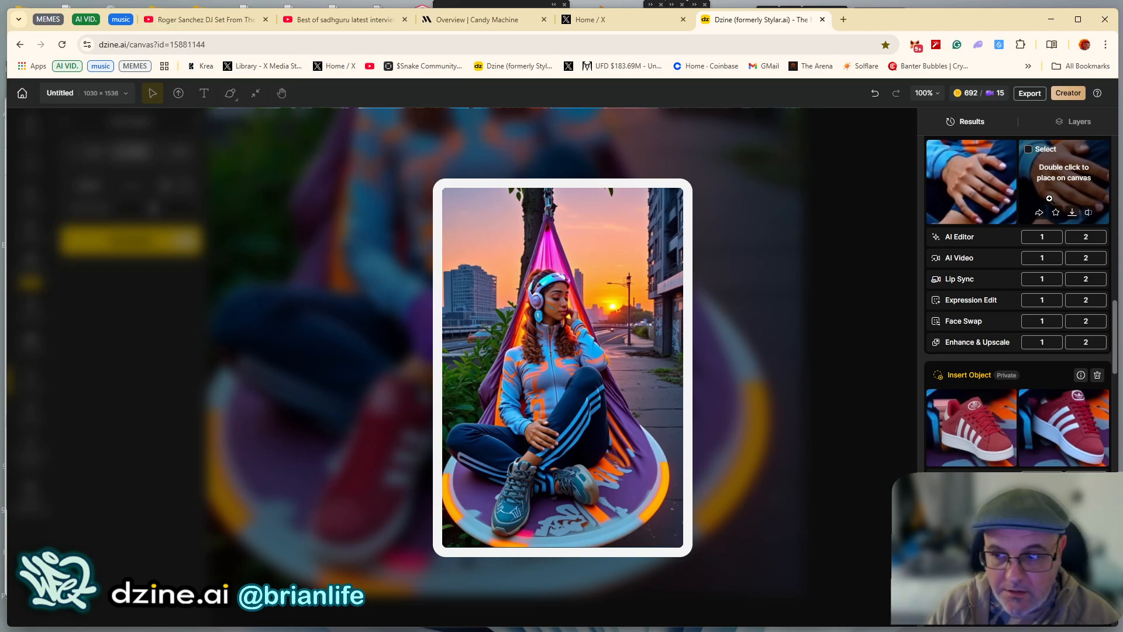
{"action": "double_click", "coordinate": [1049, 198]}
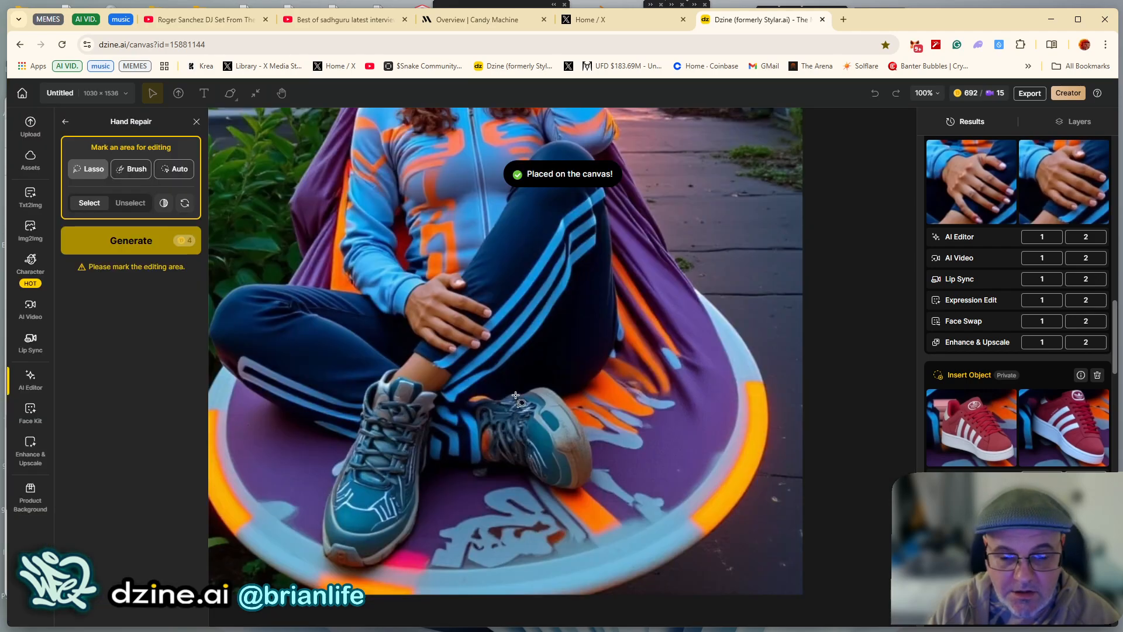
Examine the placed hand repair on the whole figure and look through the layers and generated results
{"action": "left_click_drag", "start_coordinate": [373, 244], "coordinate": [380, 375]}
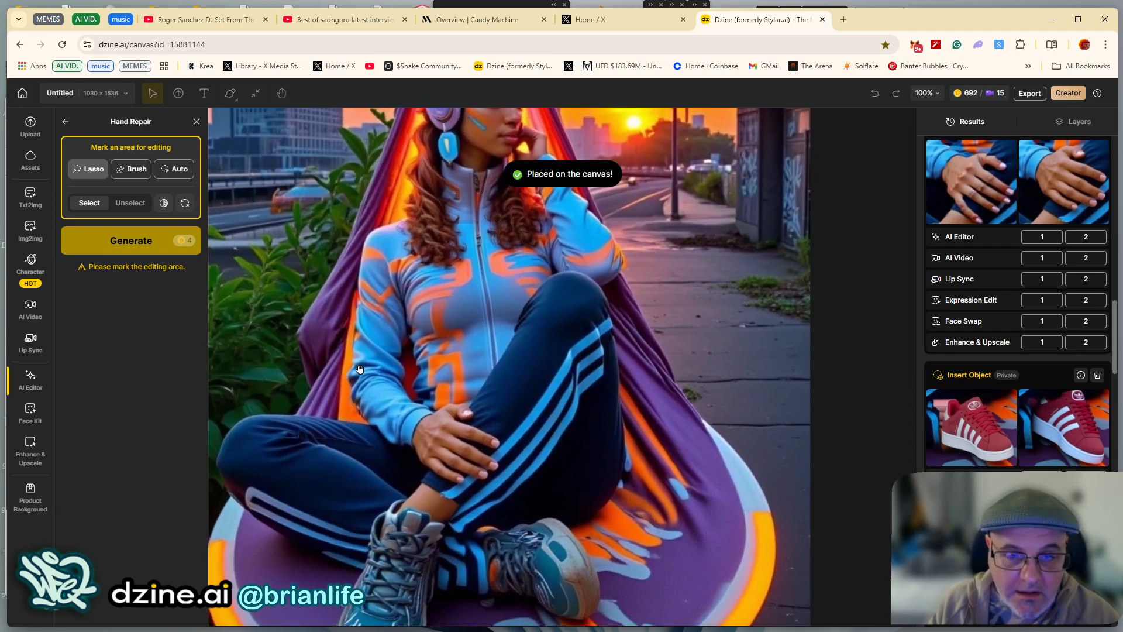
{"action": "left_click_drag", "start_coordinate": [432, 309], "coordinate": [445, 364]}
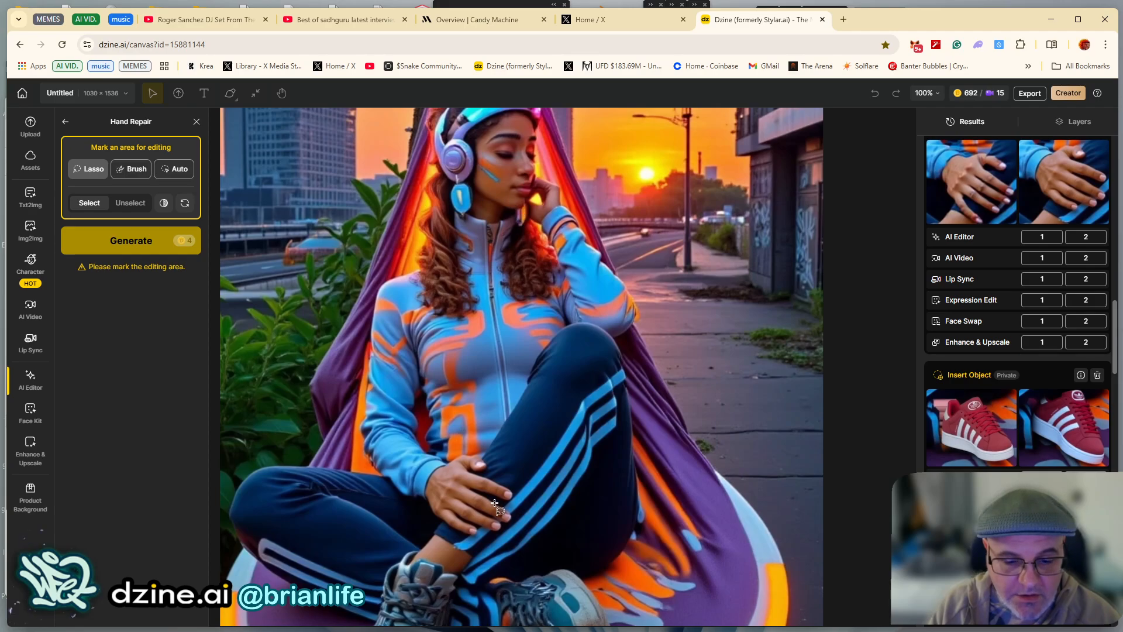
{"action": "scroll", "coordinate": [428, 489], "scroll_direction": "down", "scroll_amount": 3}
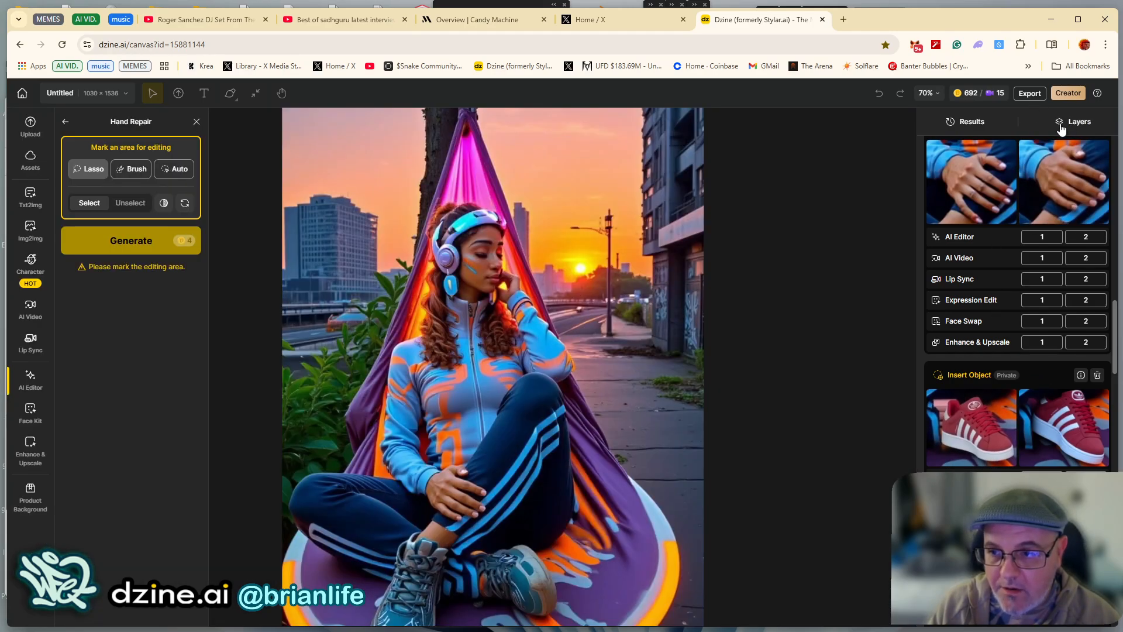
{"action": "left_click", "coordinate": [1062, 122]}
{"action": "left_click", "coordinate": [971, 121]}
{"action": "mouse_move", "coordinate": [1031, 199]}
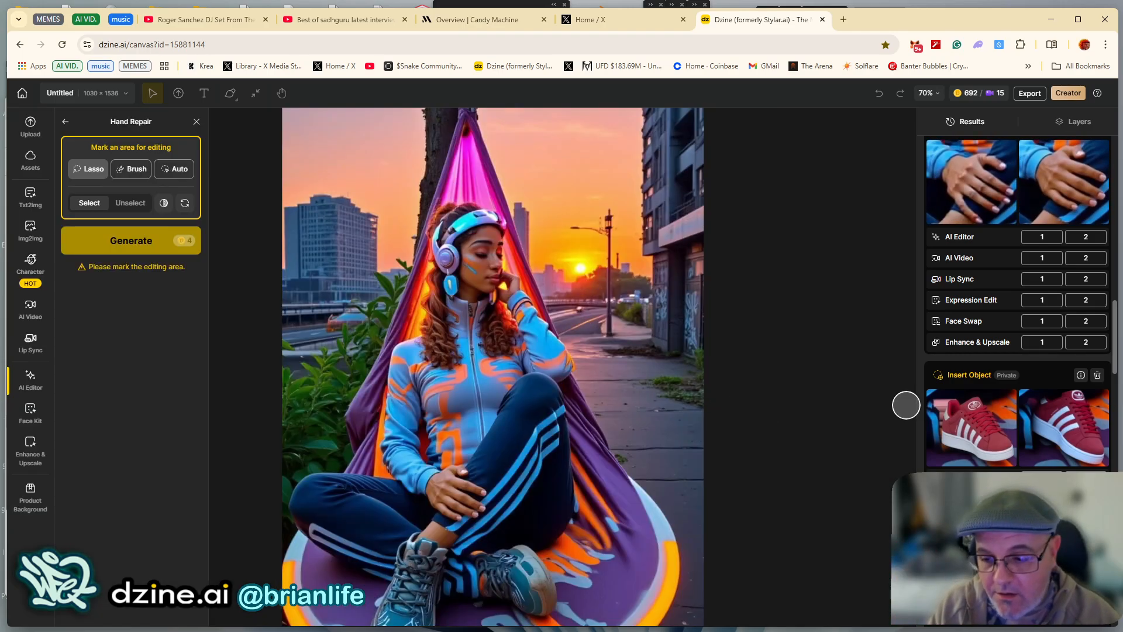
{"action": "mouse_move", "coordinate": [940, 423]}
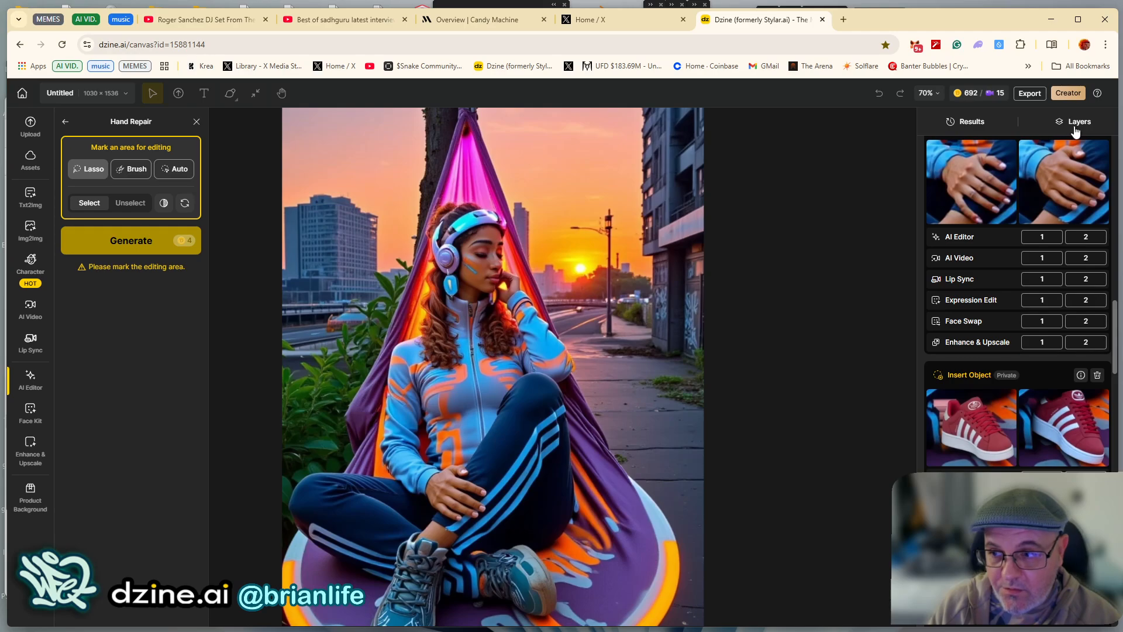
{"action": "left_click", "coordinate": [1075, 126]}
{"action": "left_click", "coordinate": [987, 130]}
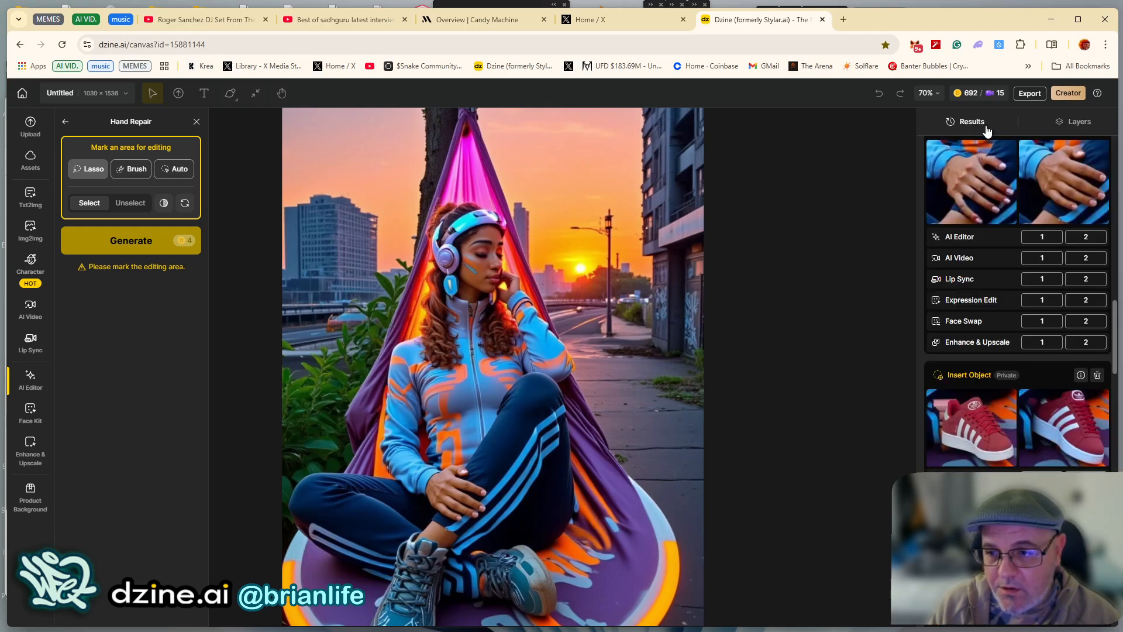
Compare the repaired hand image with the layers beneath by hiding and reshowing Layer 16, leaving it selected
{"action": "left_click", "coordinate": [1064, 127]}
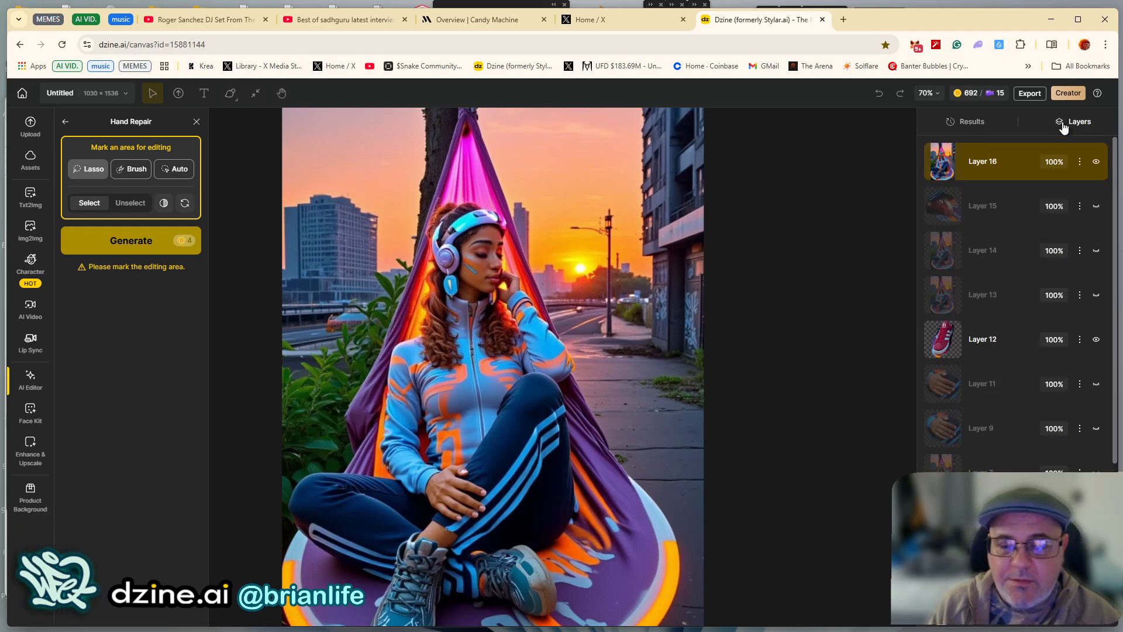
{"action": "left_click", "coordinate": [982, 349]}
{"action": "left_click_drag", "start_coordinate": [758, 389], "coordinate": [748, 310]}
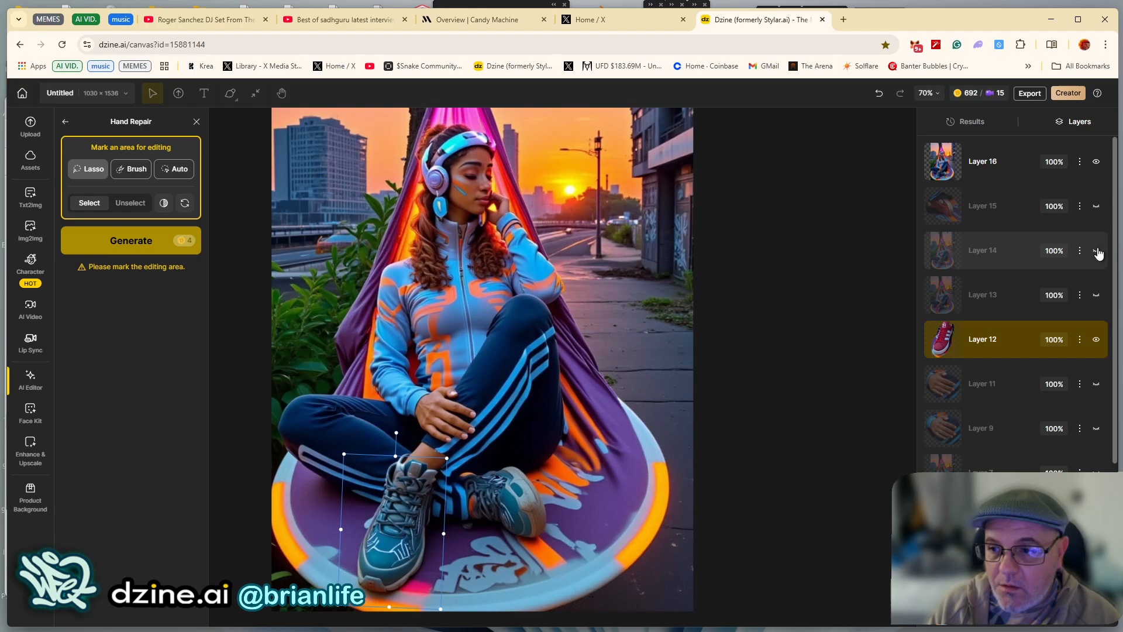
{"action": "left_click", "coordinate": [1097, 164]}
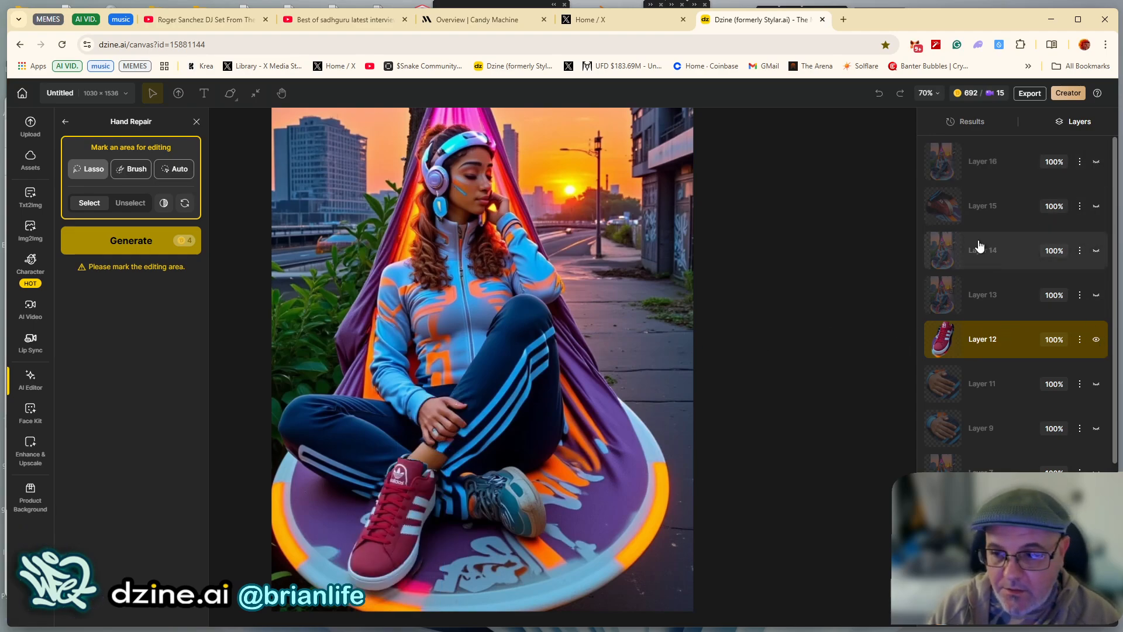
{"action": "left_click", "coordinate": [1097, 168]}
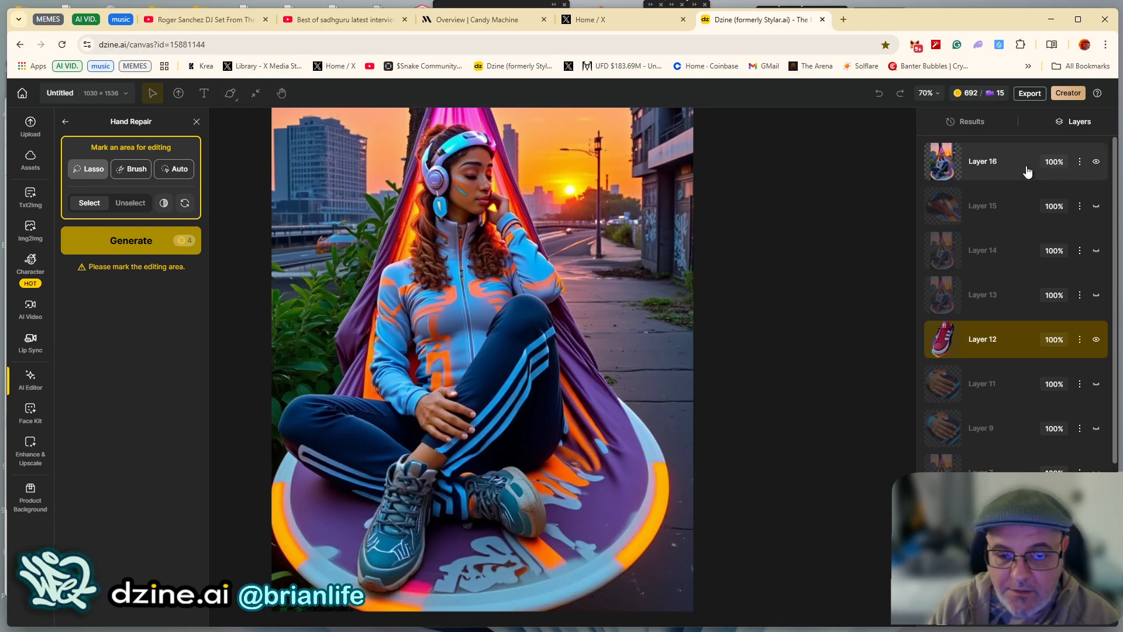
{"action": "left_click", "coordinate": [1011, 173]}
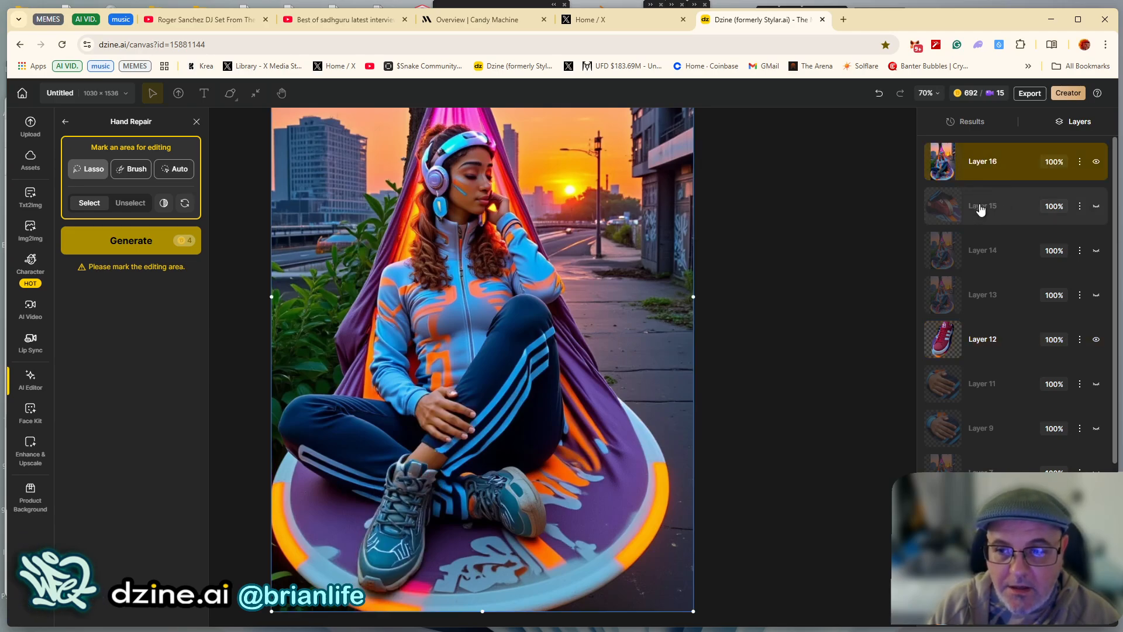
Place the second Hand Repair result on the canvas again, hide that new layer and select Layer 16
{"action": "left_click", "coordinate": [972, 122]}
{"action": "mouse_move", "coordinate": [1072, 186]}
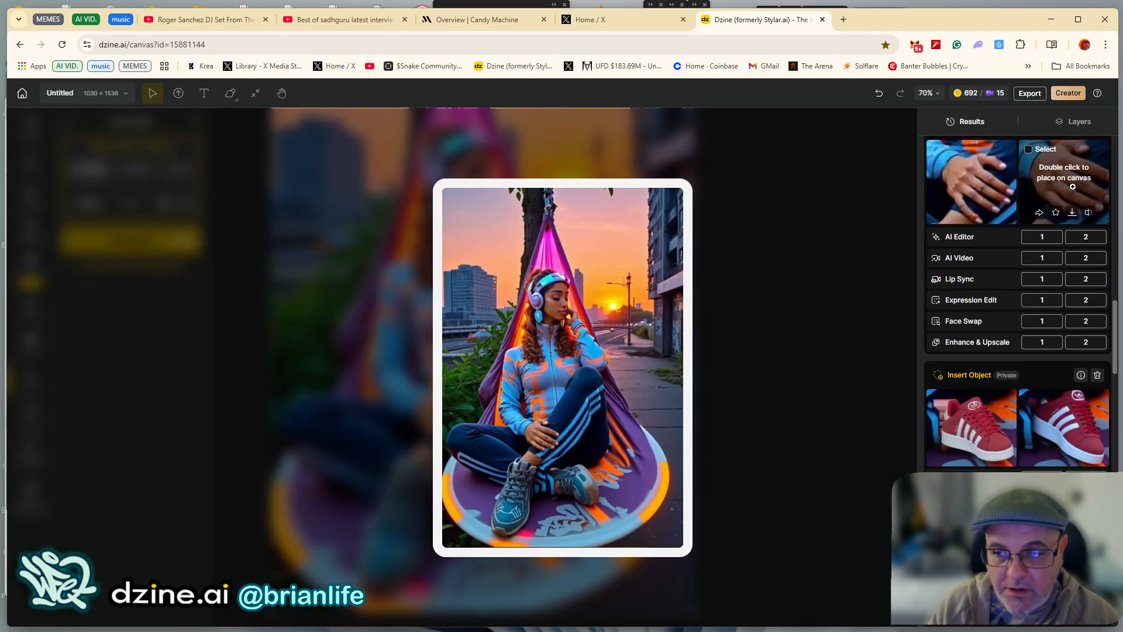
{"action": "double_click", "coordinate": [1073, 186]}
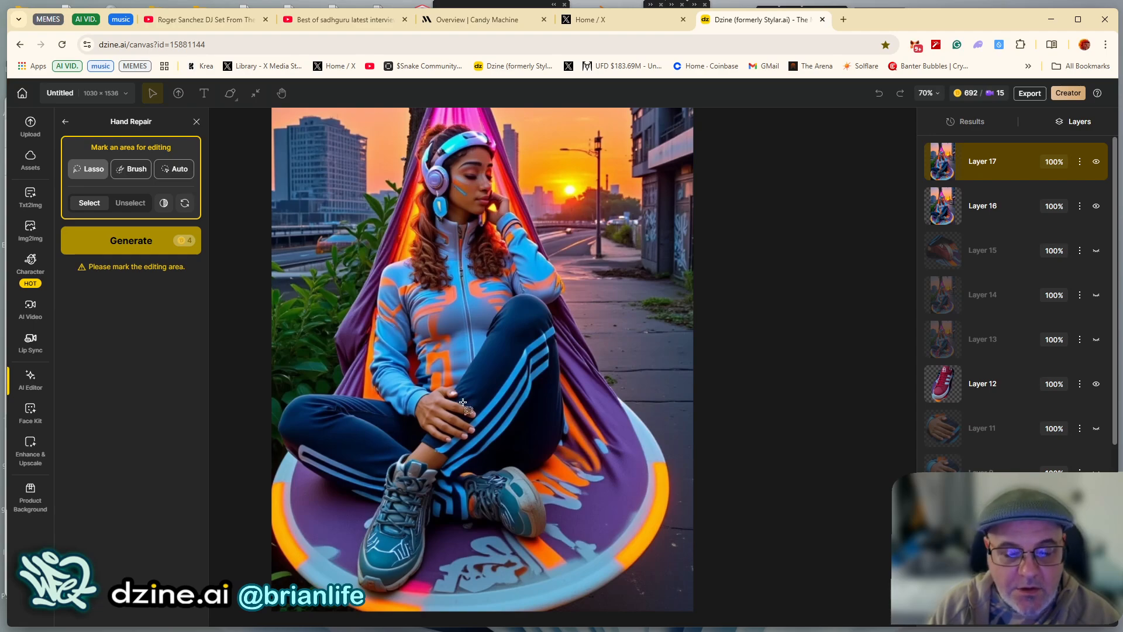
{"action": "left_click", "coordinate": [1096, 161]}
{"action": "left_click", "coordinate": [1033, 199]}
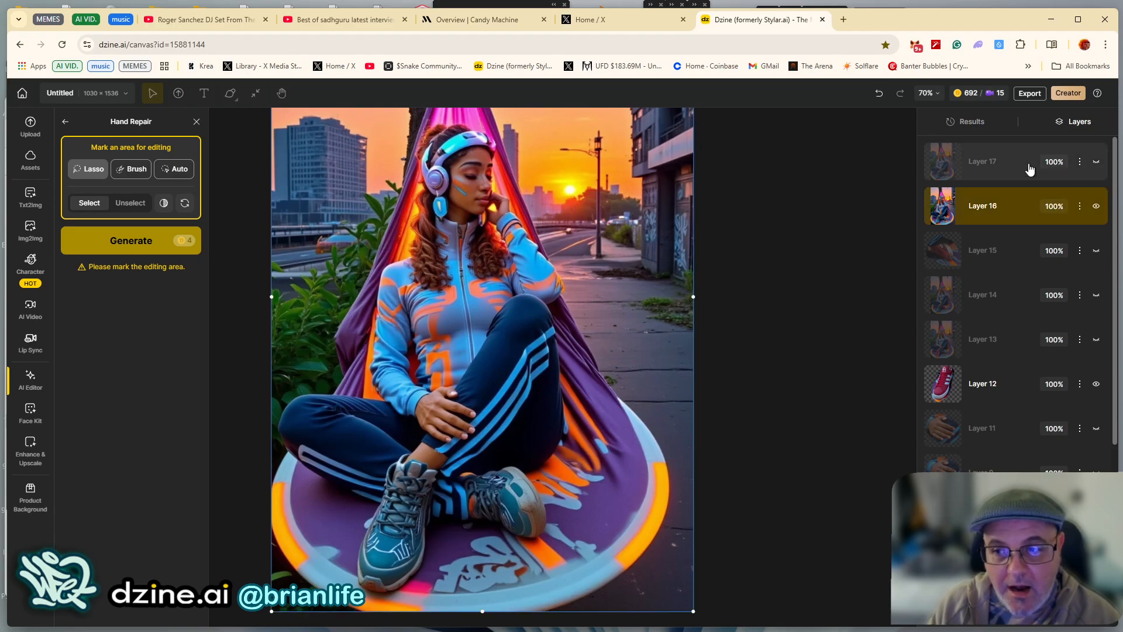
Delete the hidden duplicate layer above Layer 16 and reselect Layer 16
{"action": "left_click", "coordinate": [1080, 164]}
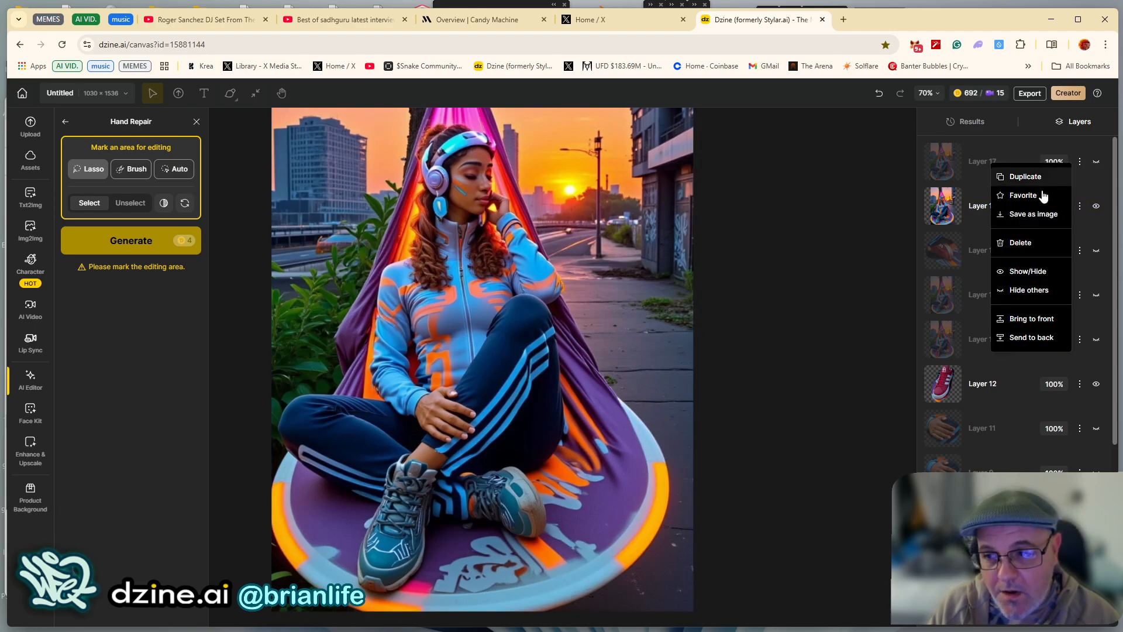
{"action": "left_click", "coordinate": [1012, 250]}
{"action": "left_click", "coordinate": [988, 177]}
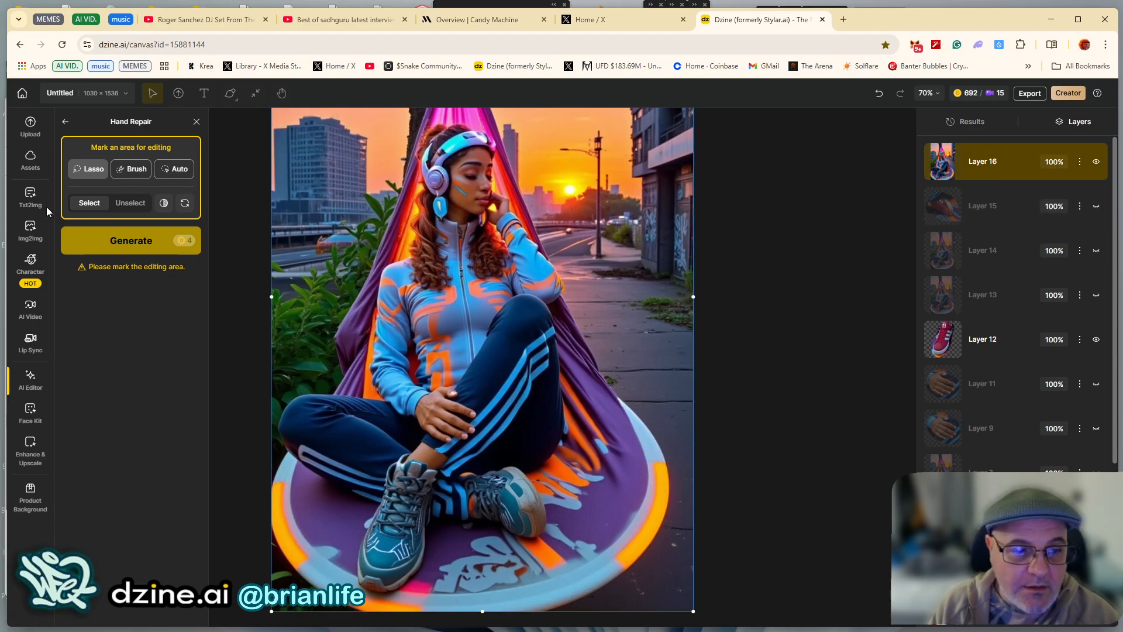
Switch to Image-to-Image mode, make Layer 15 visible and keep Layer 16 as the selected layer
{"action": "left_click", "coordinate": [28, 230]}
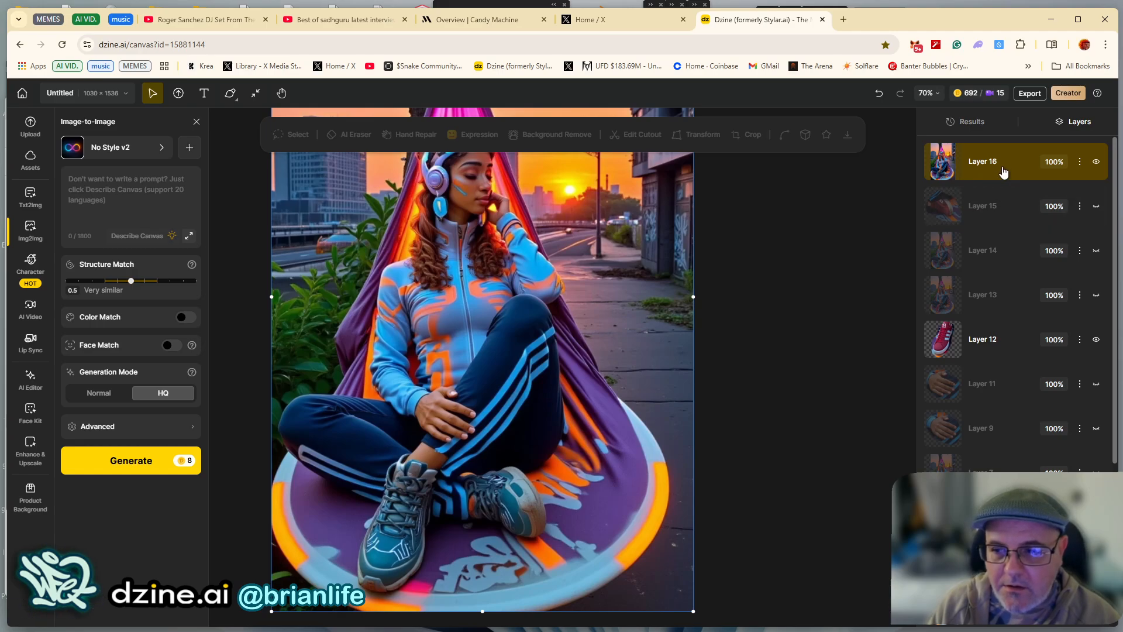
{"action": "left_click", "coordinate": [27, 199]}
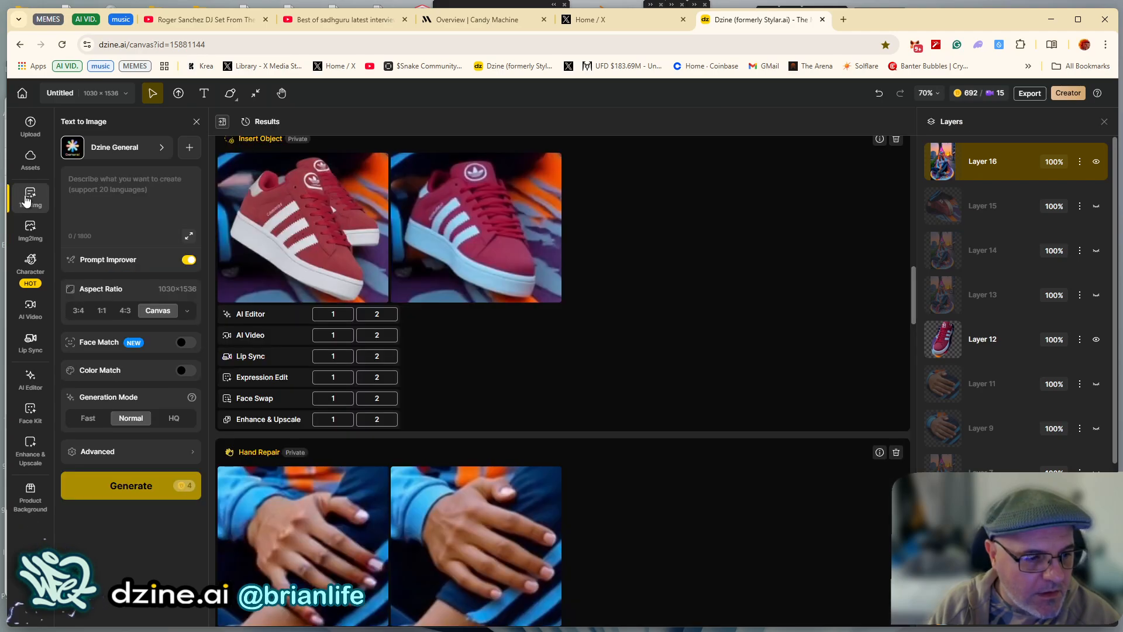
{"action": "left_click", "coordinate": [29, 229]}
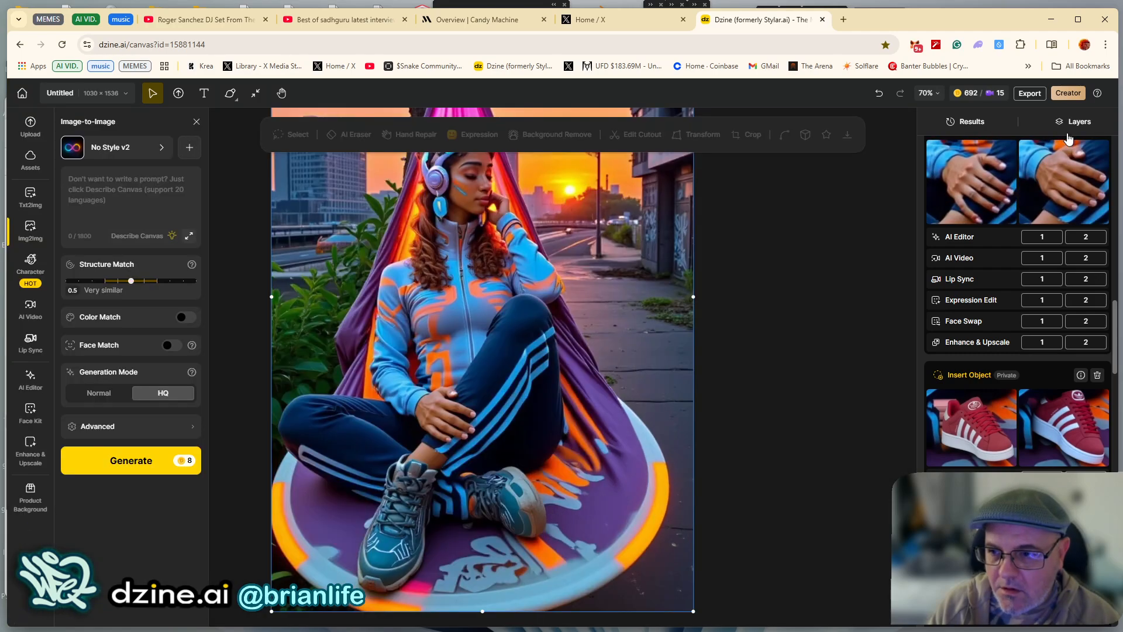
{"action": "left_click", "coordinate": [1075, 123]}
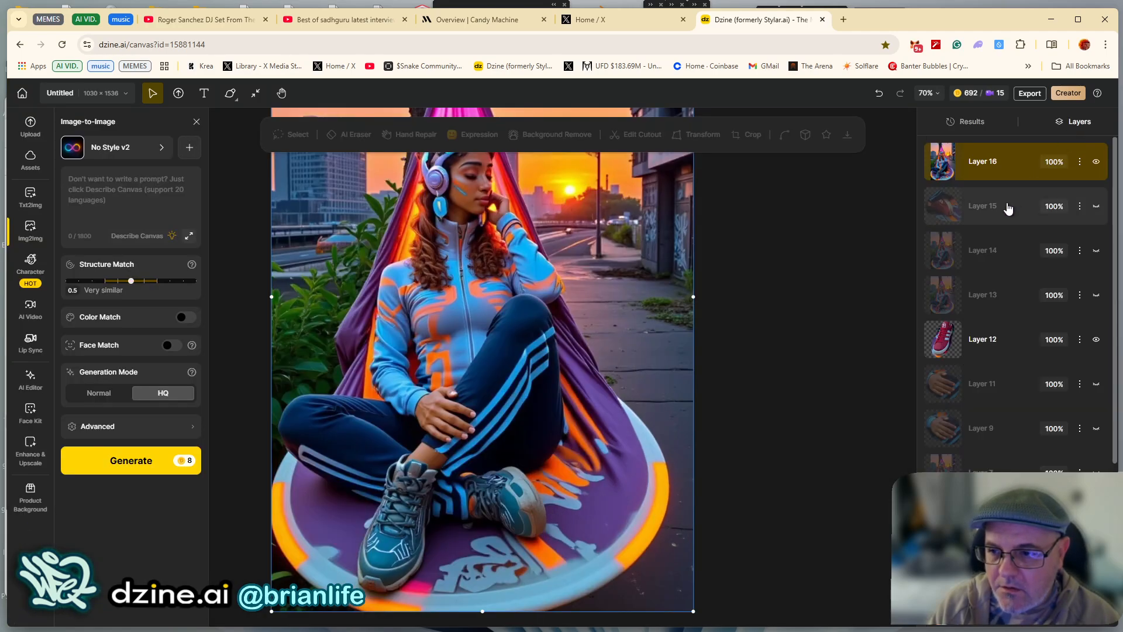
{"action": "left_click", "coordinate": [1096, 209]}
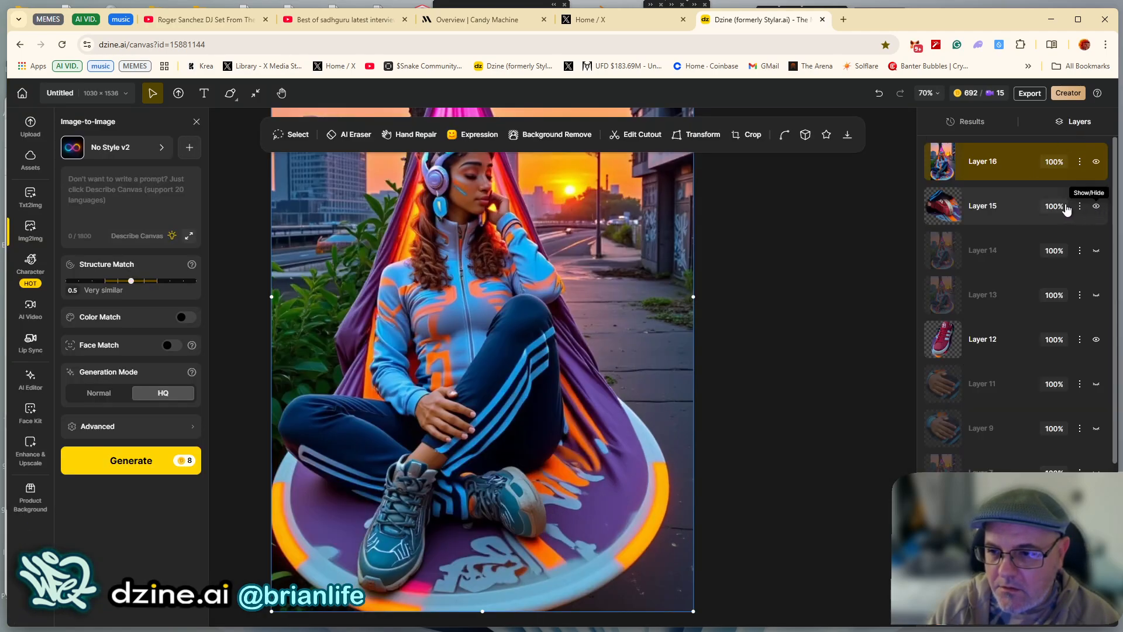
{"action": "left_click", "coordinate": [1001, 210]}
{"action": "left_click", "coordinate": [990, 168]}
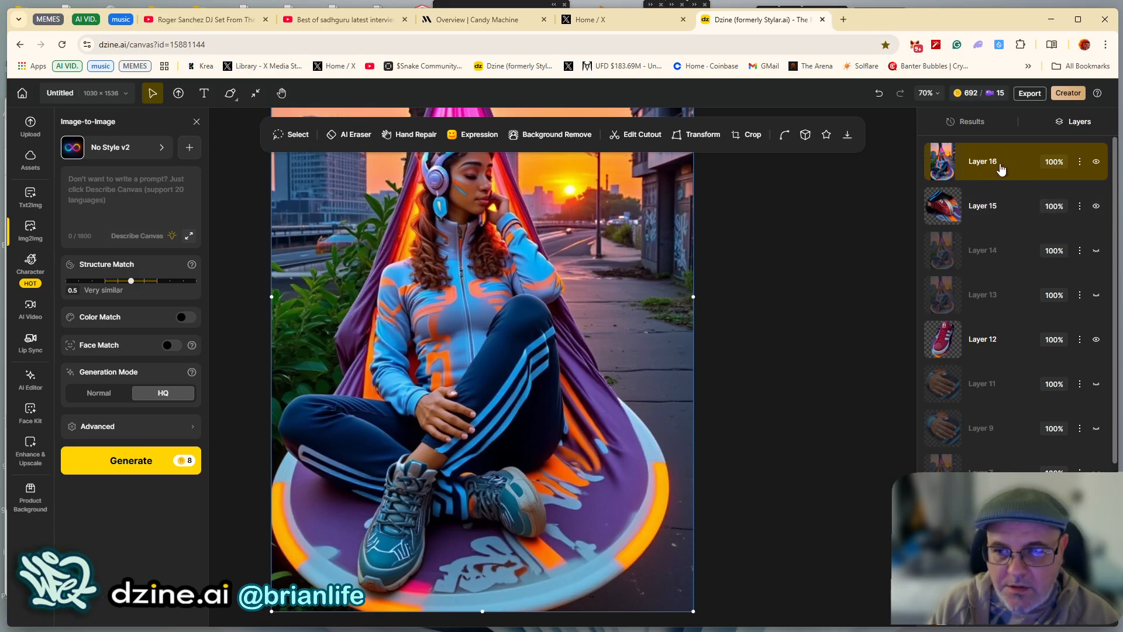
{"action": "left_click", "coordinate": [298, 136]}
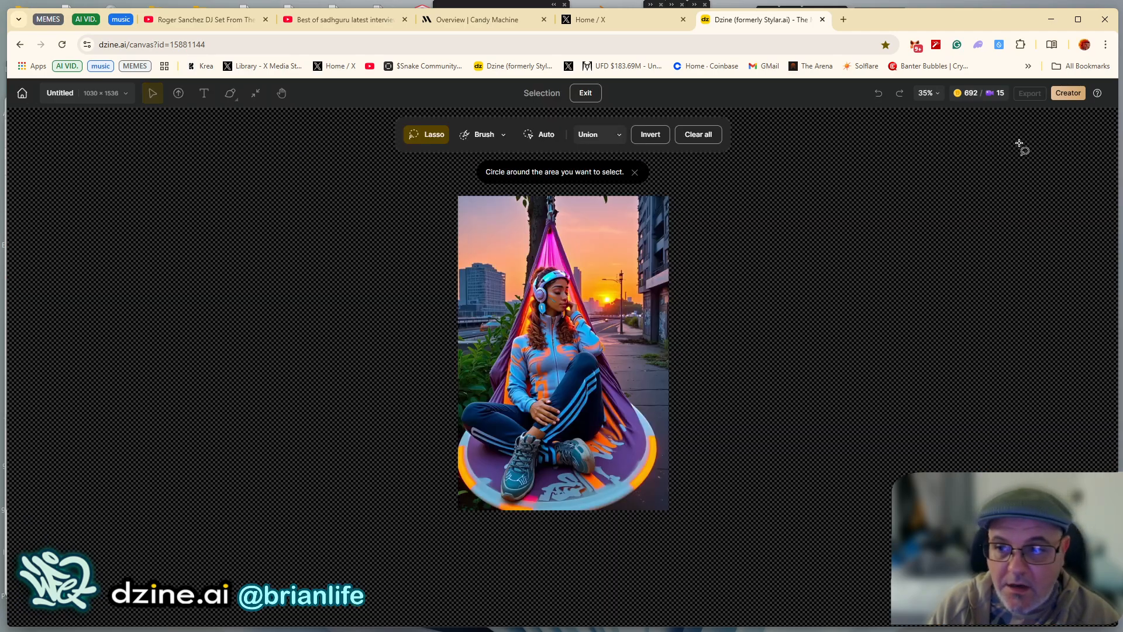
{"action": "left_click", "coordinate": [594, 94]}
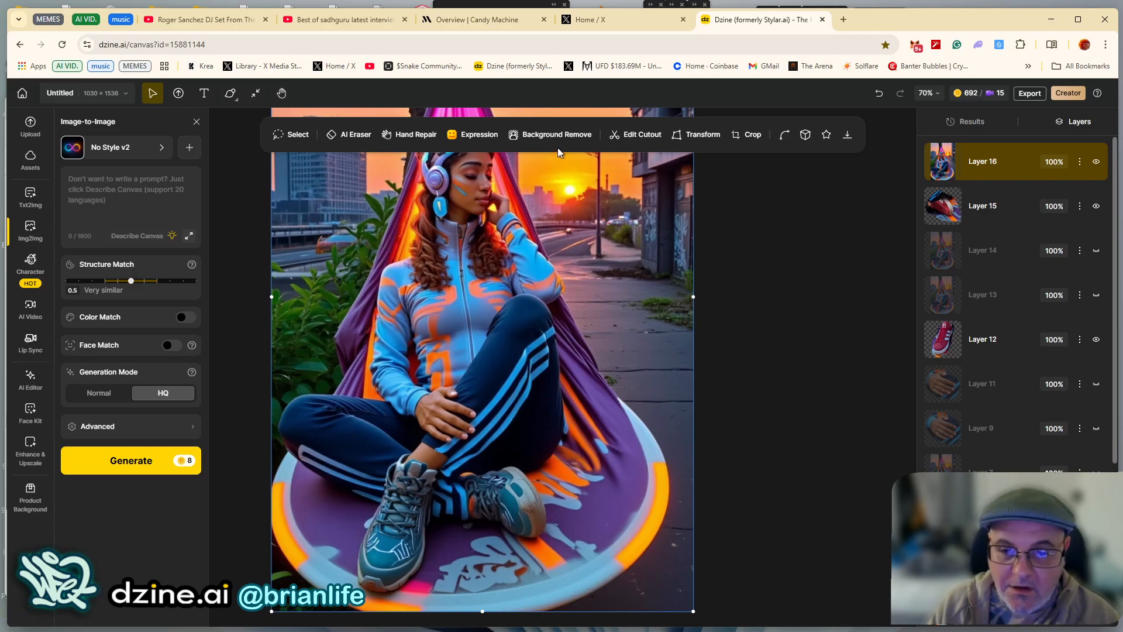
{"action": "scroll", "coordinate": [518, 207], "scroll_direction": "up", "scroll_amount": 3}
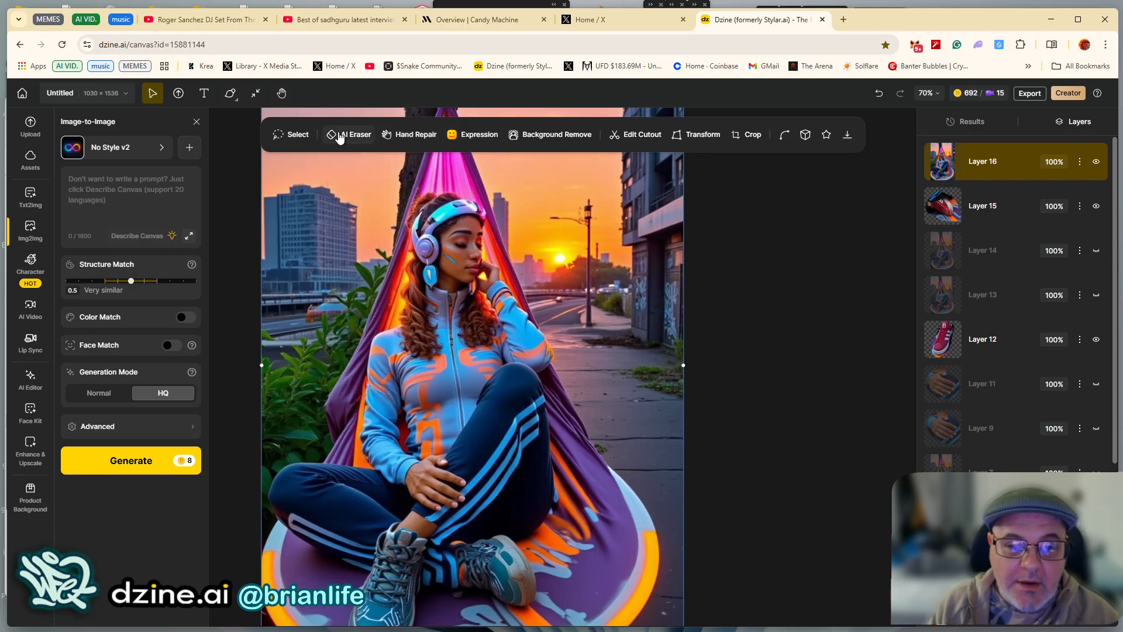
Start area selection on Layer 16 and outline the hand above the woman's ankle with the Lasso
{"action": "left_click", "coordinate": [293, 135]}
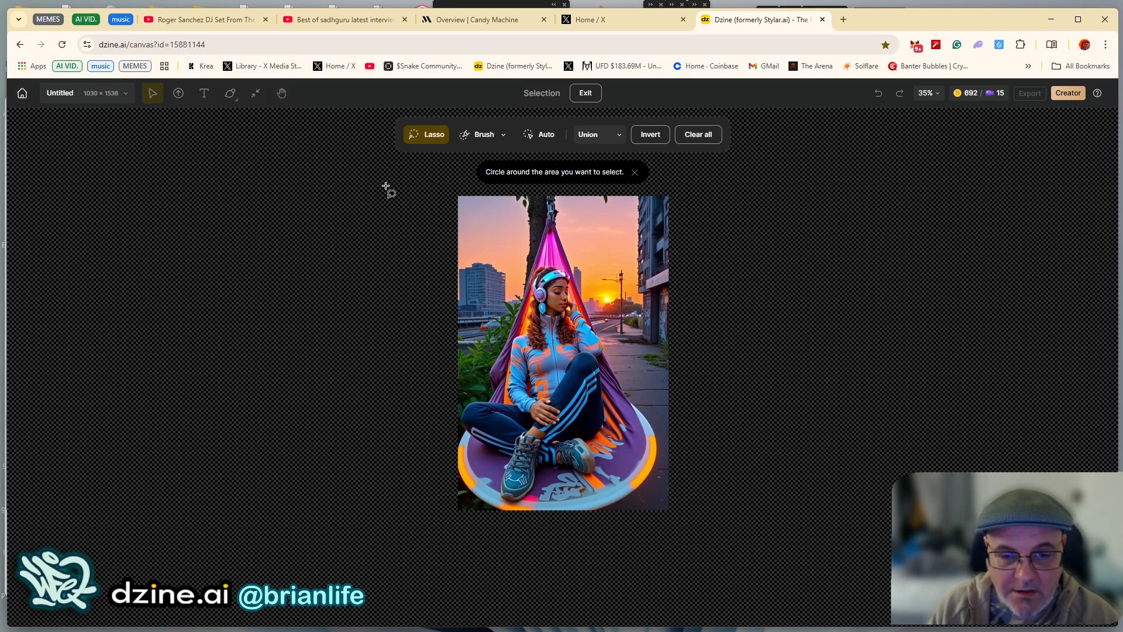
{"action": "scroll", "coordinate": [530, 375], "scroll_direction": "up", "scroll_amount": 6}
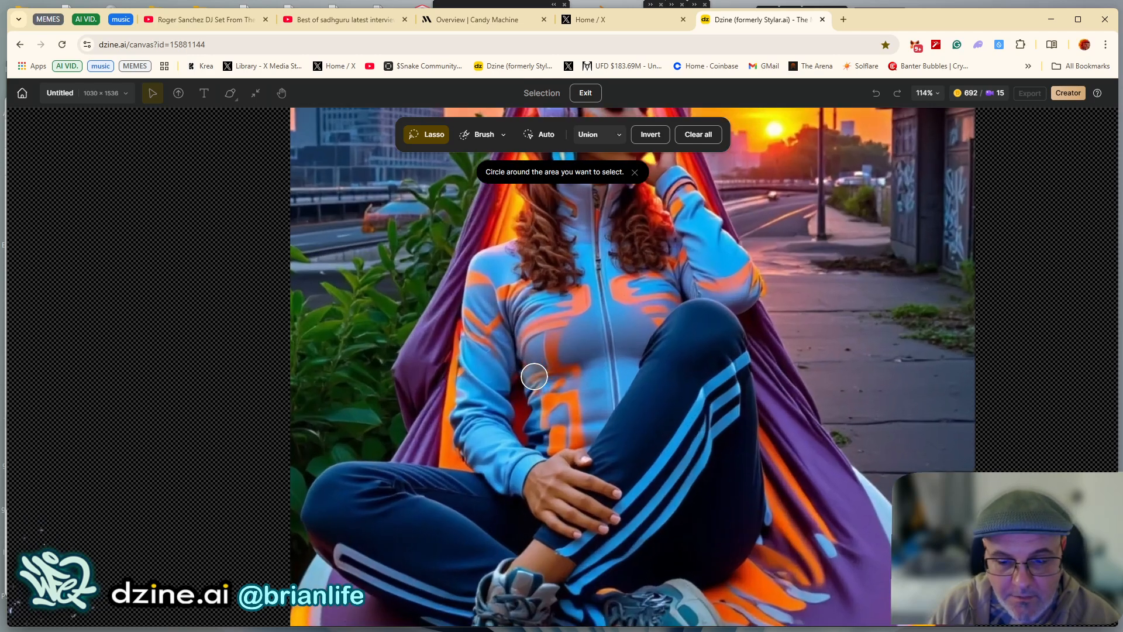
{"action": "left_click_drag", "start_coordinate": [547, 391], "coordinate": [543, 386]}
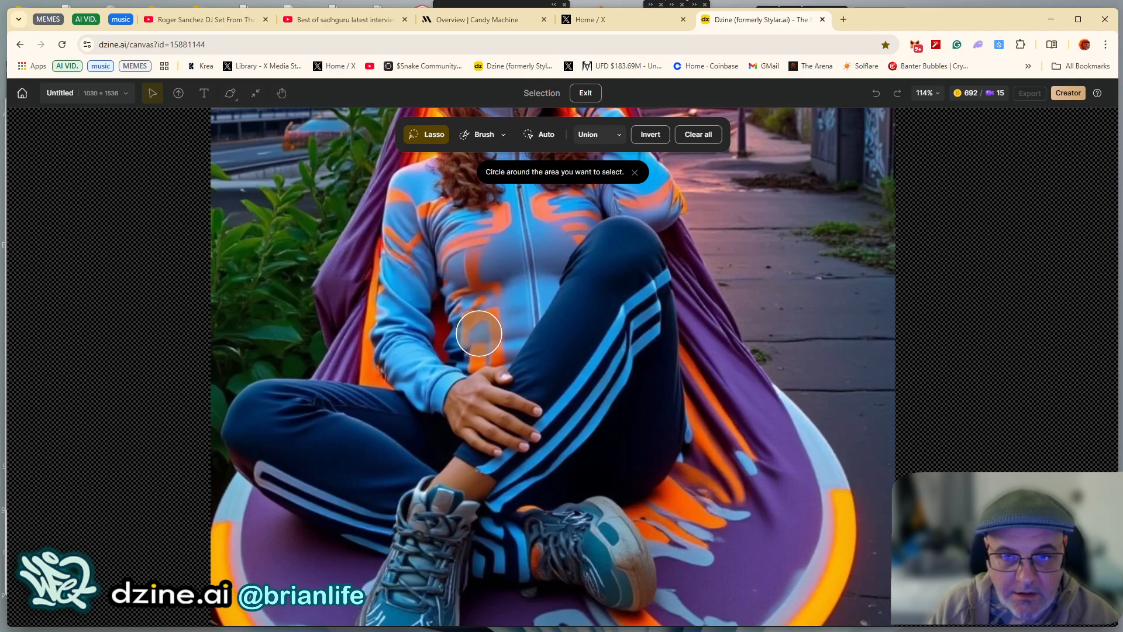
{"action": "scroll", "coordinate": [468, 327], "scroll_direction": "up", "scroll_amount": 1}
{"action": "scroll", "coordinate": [474, 330], "scroll_direction": "down", "scroll_amount": 2}
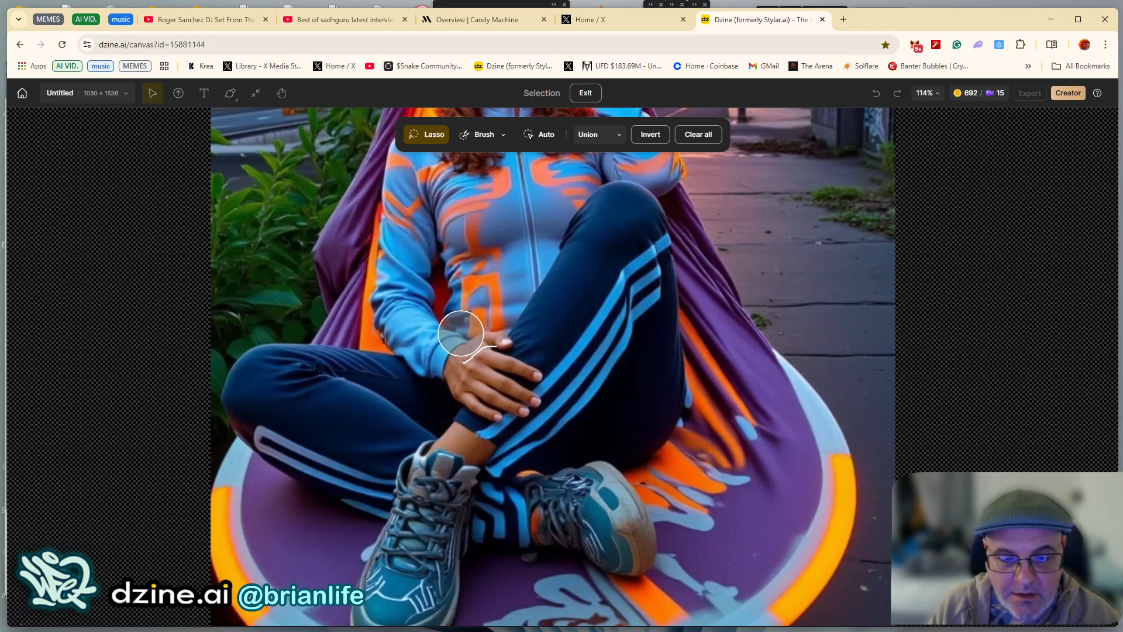
{"action": "left_click_drag", "start_coordinate": [461, 333], "coordinate": [499, 326]}
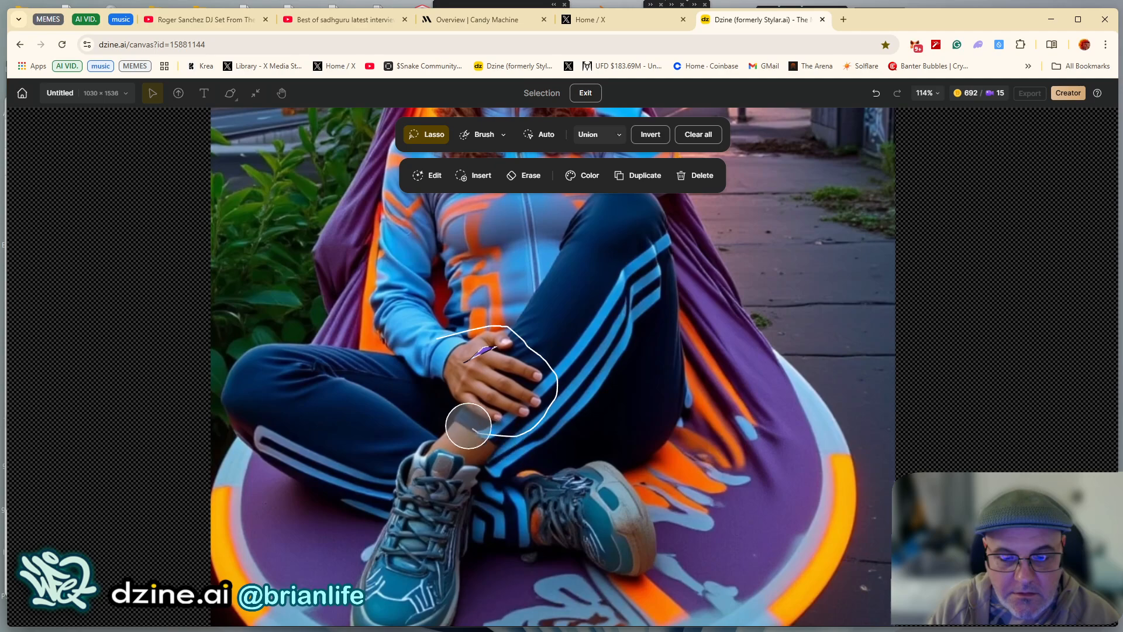
{"action": "left_click_drag", "start_coordinate": [437, 338], "coordinate": [439, 339]}
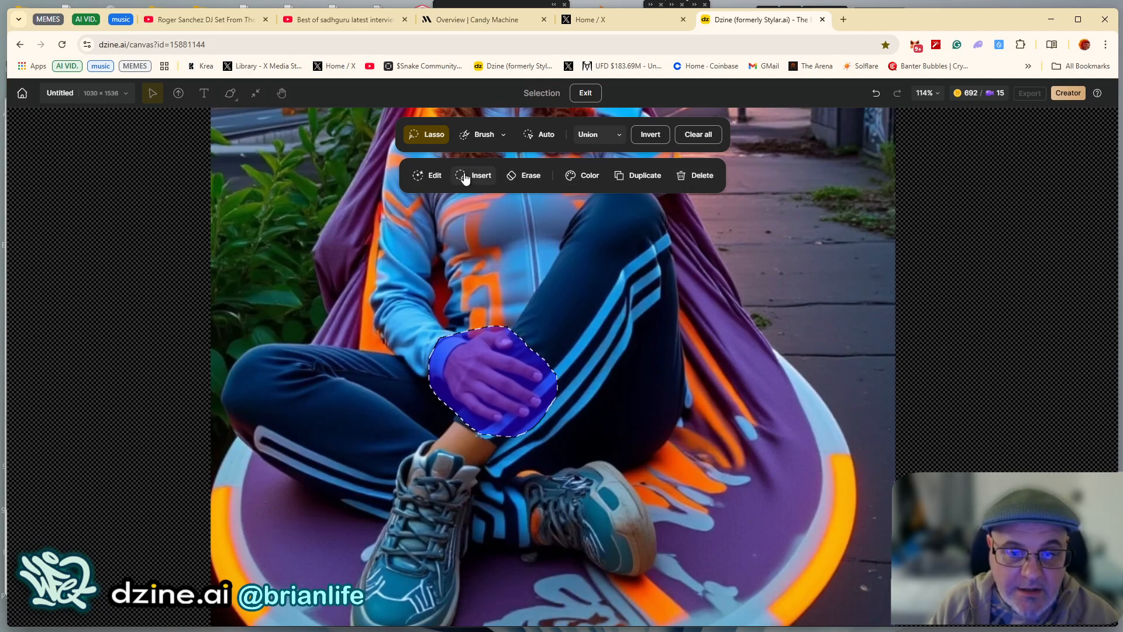
View the Local Edit options for the marked hand, close them without generating and leave the selection mode
{"action": "left_click", "coordinate": [430, 178]}
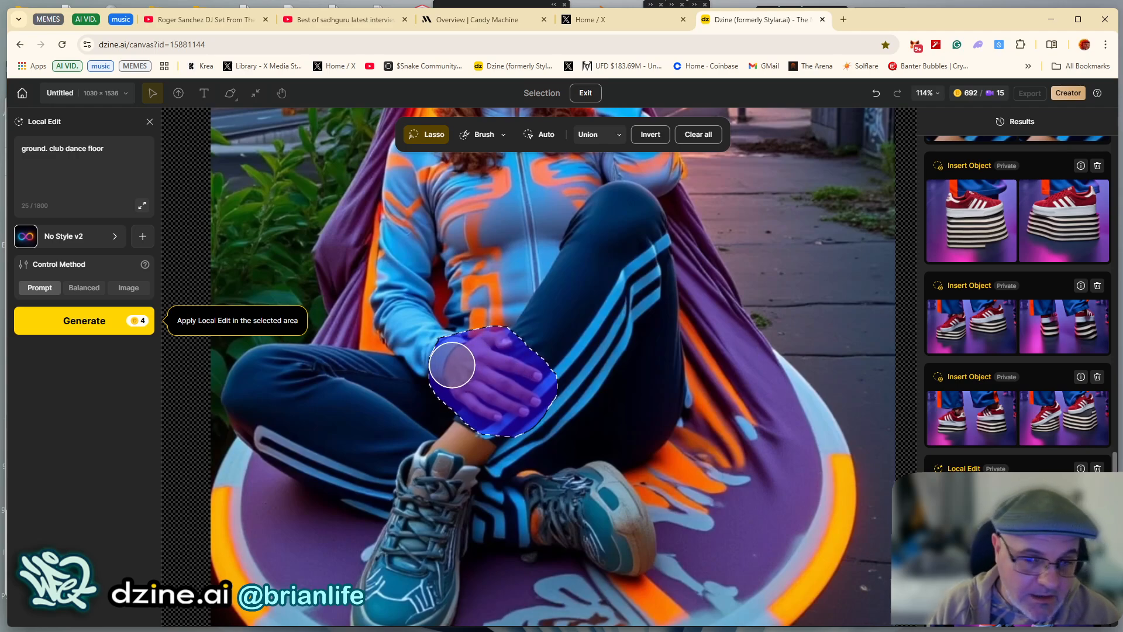
{"action": "left_click", "coordinate": [495, 137]}
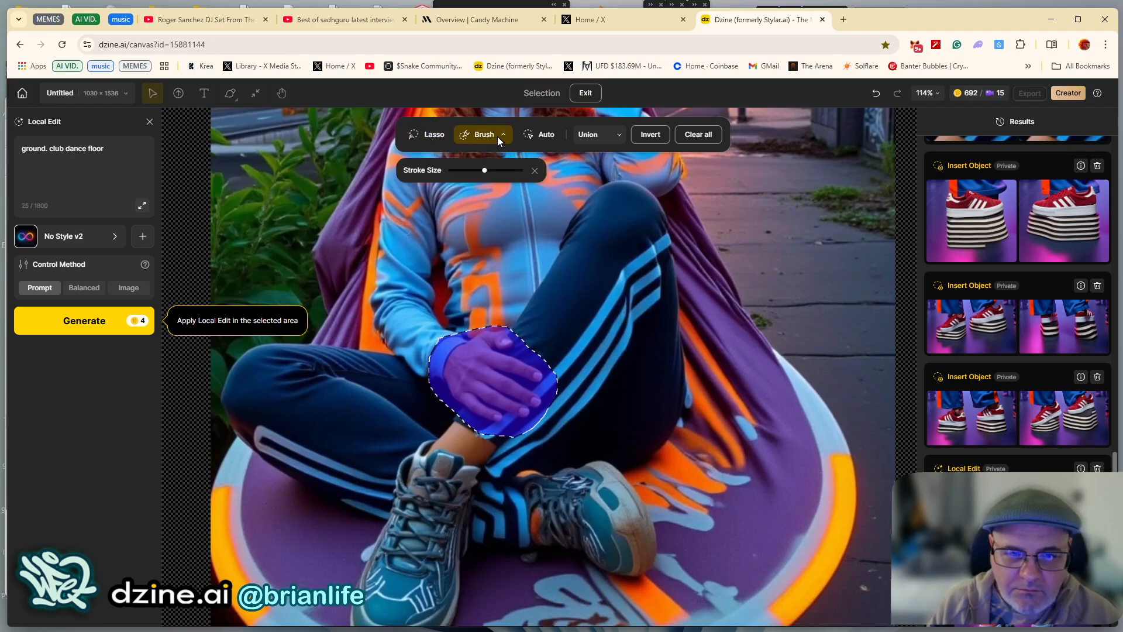
{"action": "left_click", "coordinate": [150, 123]}
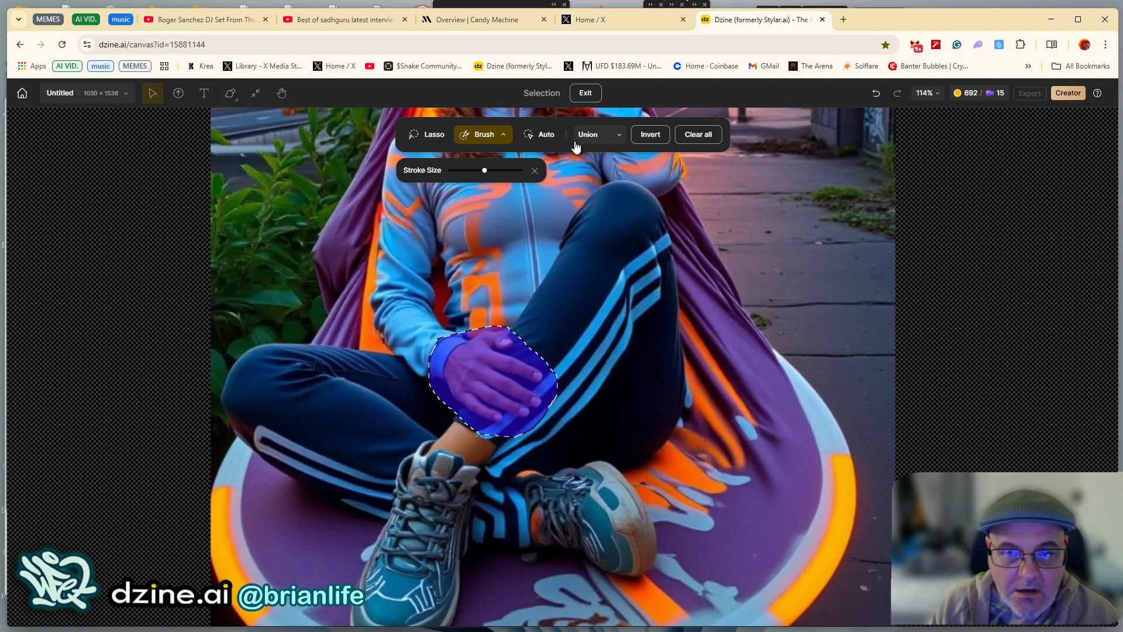
{"action": "left_click", "coordinate": [431, 135]}
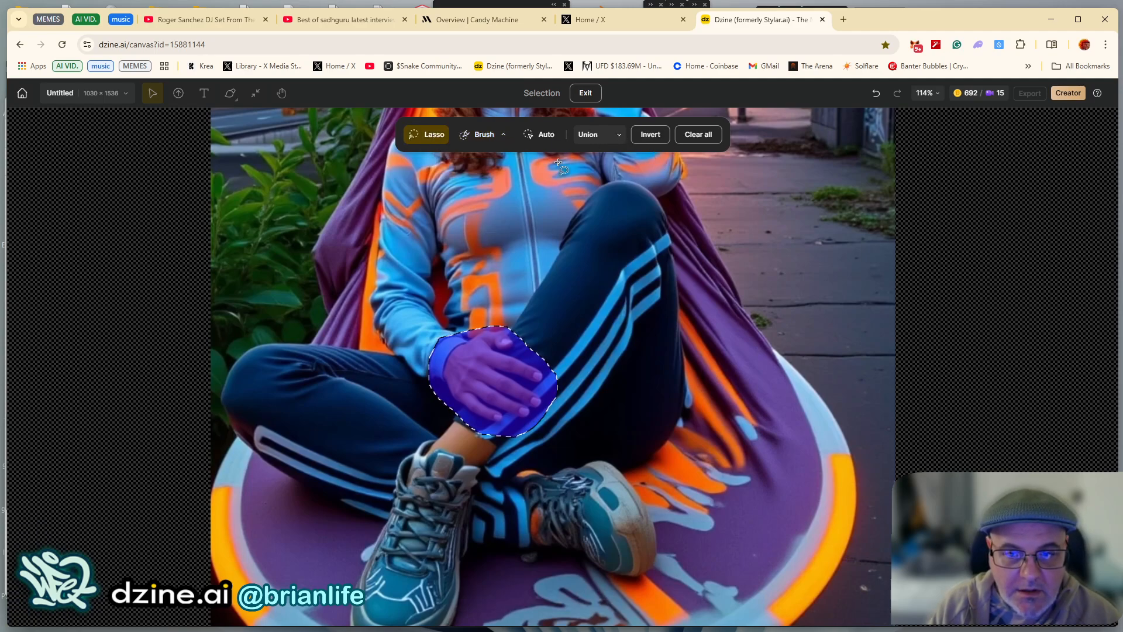
{"action": "left_click", "coordinate": [585, 93]}
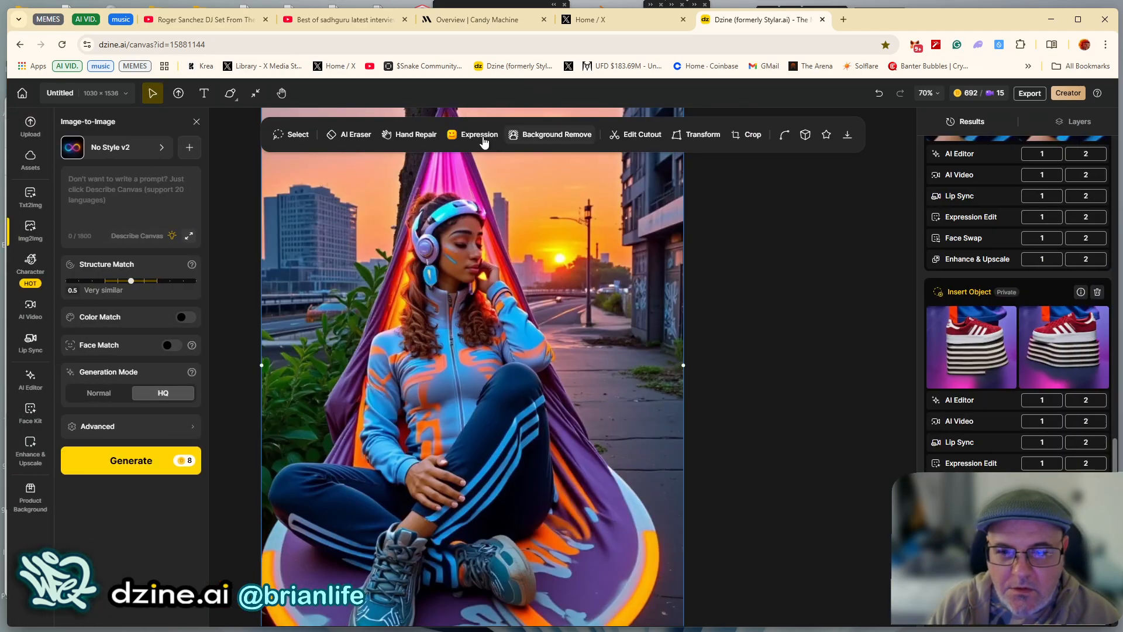
Lasso the hand above the ankle on Layer 16, duplicate it as its own layer and display the layer list
{"action": "left_click", "coordinate": [299, 136]}
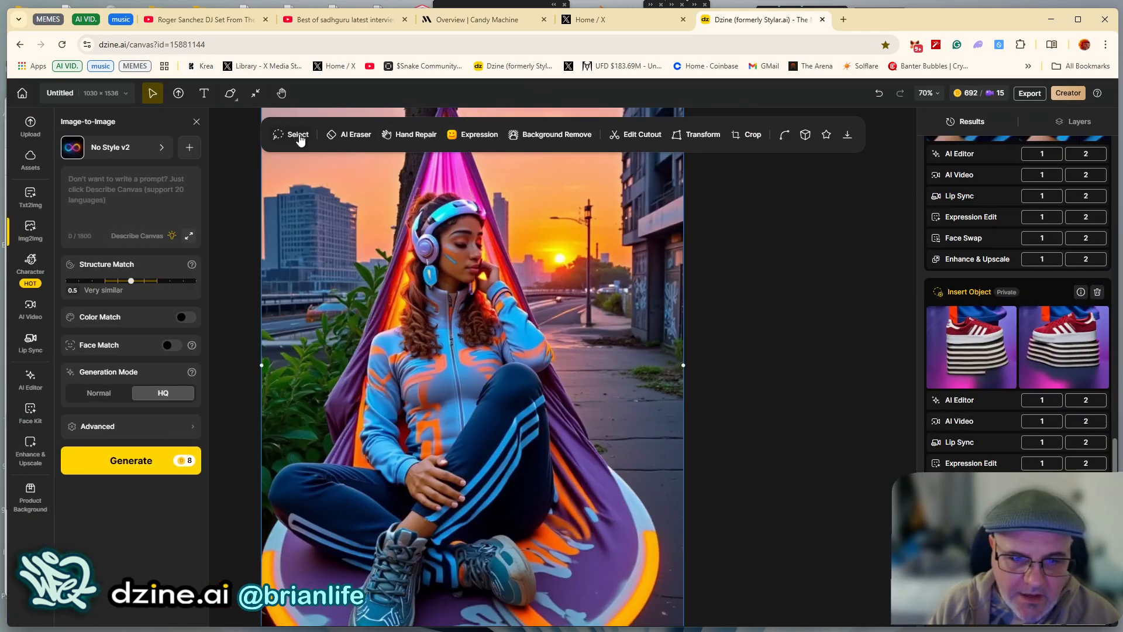
{"action": "scroll", "coordinate": [548, 366], "scroll_direction": "up", "scroll_amount": 5}
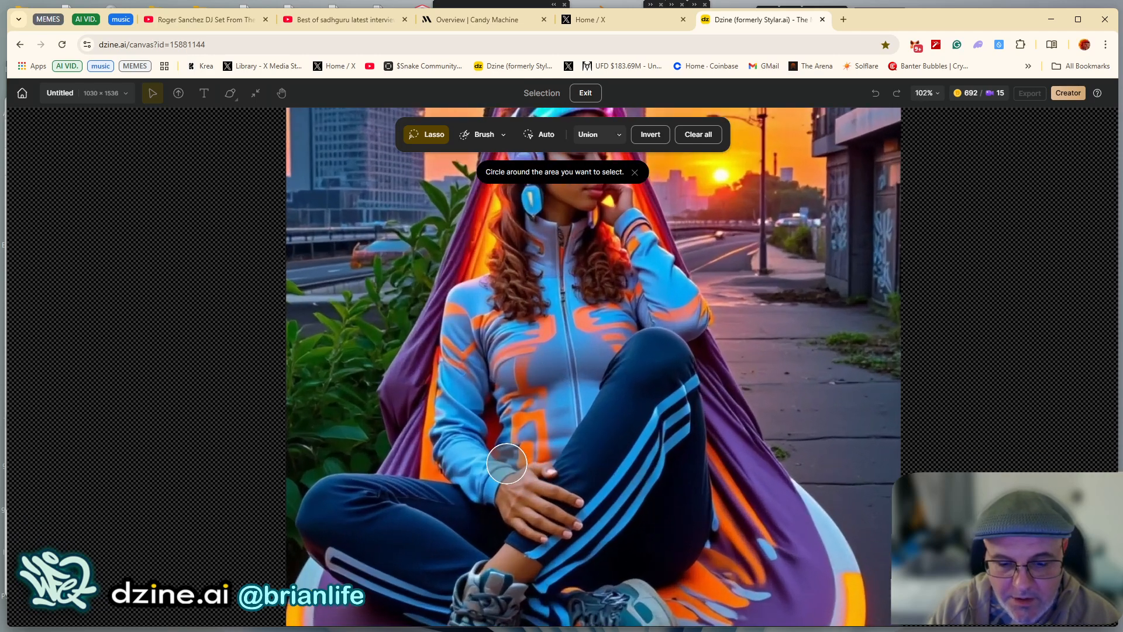
{"action": "mouse_move", "coordinate": [510, 484]}
{"action": "left_mouse_down"}
{"action": "mouse_move", "coordinate": [587, 497]}
{"action": "mouse_move", "coordinate": [563, 543]}
{"action": "mouse_move", "coordinate": [485, 516]}
{"action": "mouse_move", "coordinate": [519, 458]}
{"action": "mouse_move", "coordinate": [594, 488]}
{"action": "mouse_move", "coordinate": [536, 460]}
{"action": "mouse_move", "coordinate": [585, 476]}
{"action": "mouse_move", "coordinate": [532, 542]}
{"action": "mouse_move", "coordinate": [513, 472]}
{"action": "mouse_move", "coordinate": [527, 481]}
{"action": "left_mouse_up"}
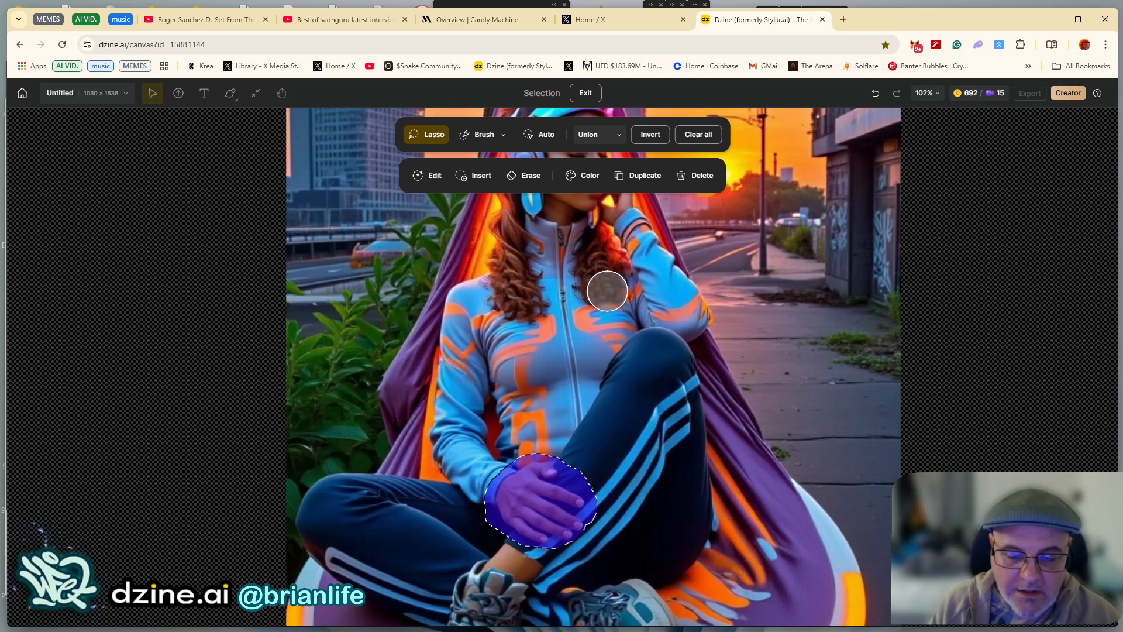
{"action": "left_click", "coordinate": [637, 177]}
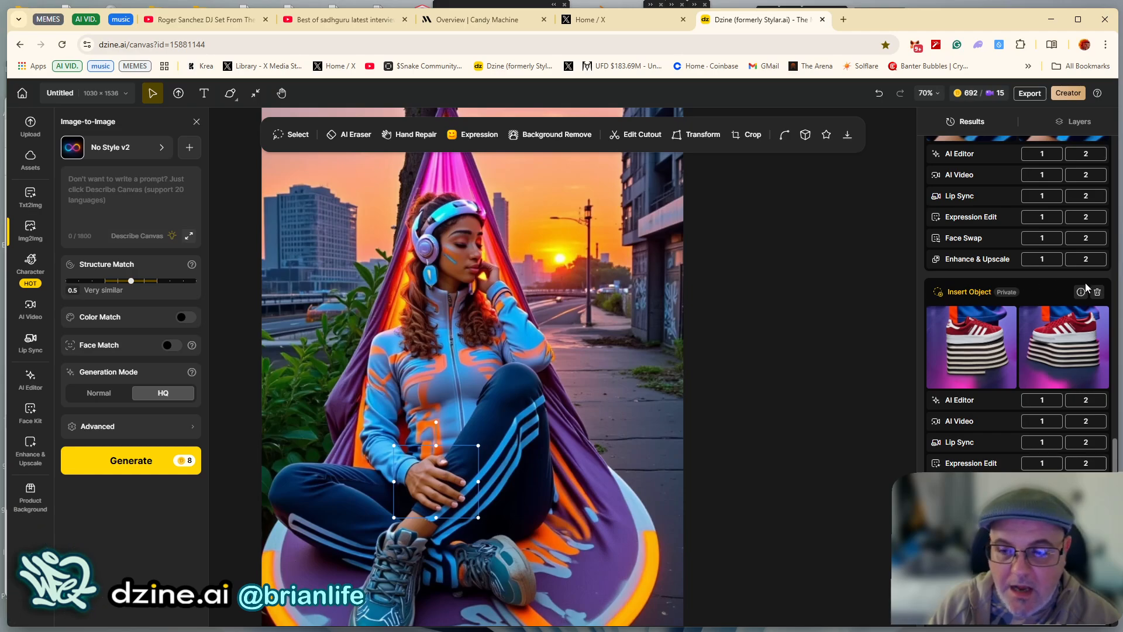
{"action": "left_click", "coordinate": [1063, 125]}
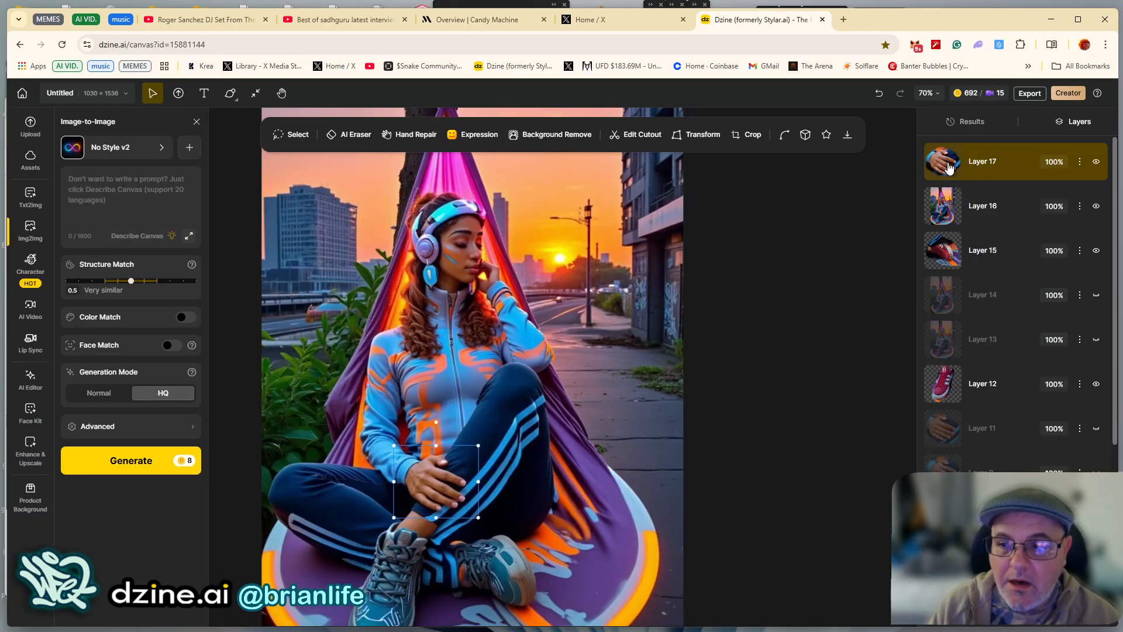
Hide Layer 16 and check the separate hand on Layer 17 by nudging it, undoing the move and toggling its visibility
{"action": "left_click", "coordinate": [1097, 208]}
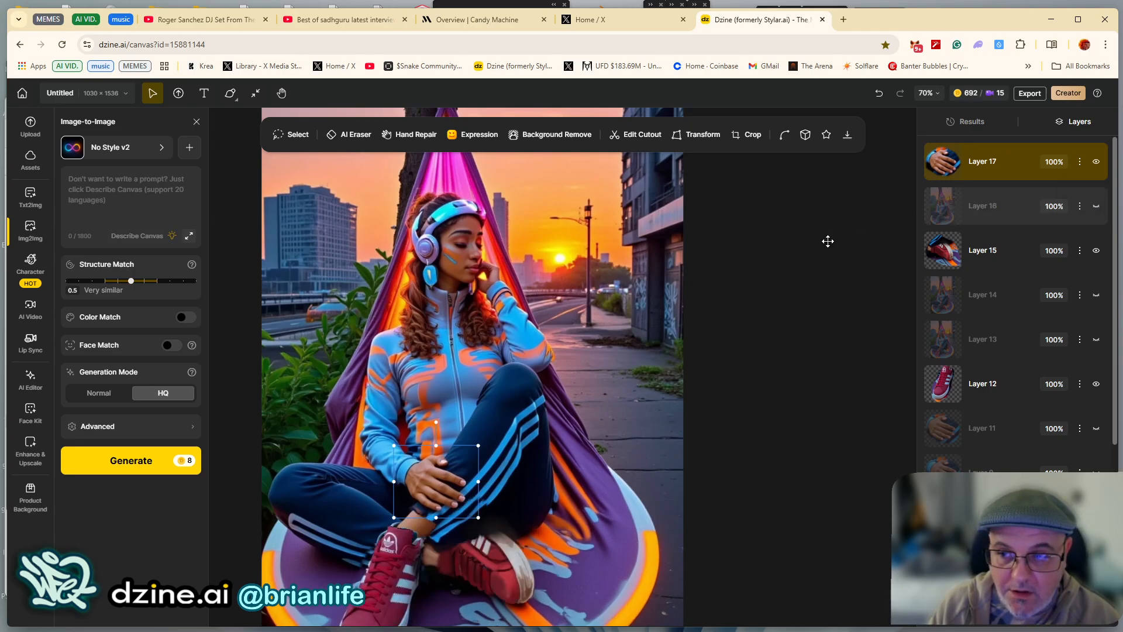
{"action": "scroll", "coordinate": [901, 248], "scroll_direction": "down", "scroll_amount": 2}
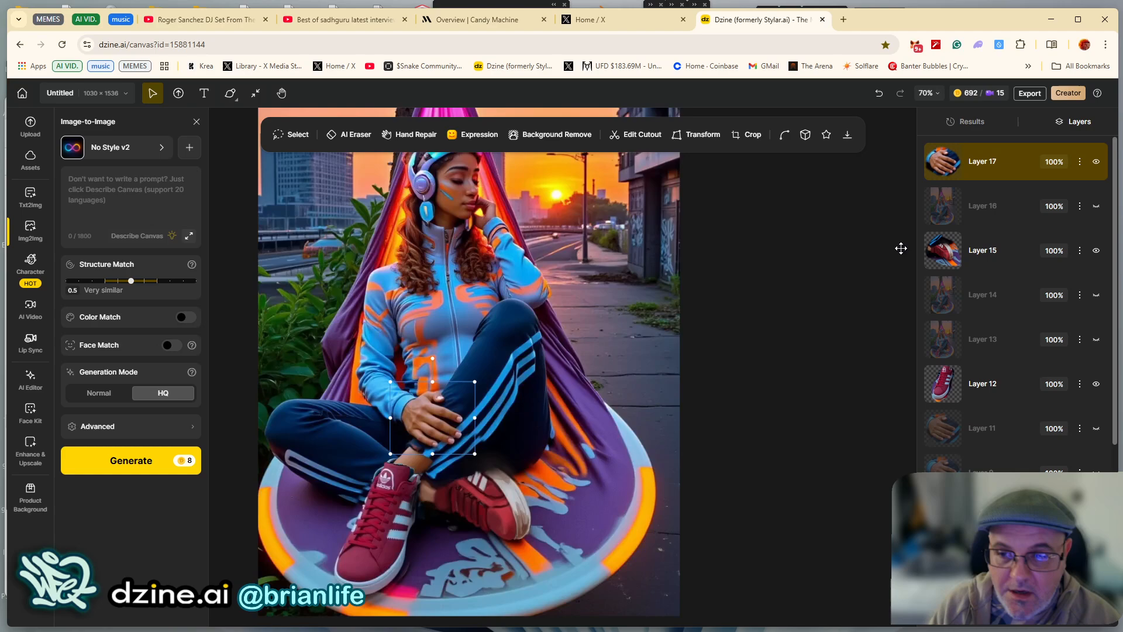
{"action": "left_click_drag", "start_coordinate": [435, 408], "coordinate": [423, 420]}
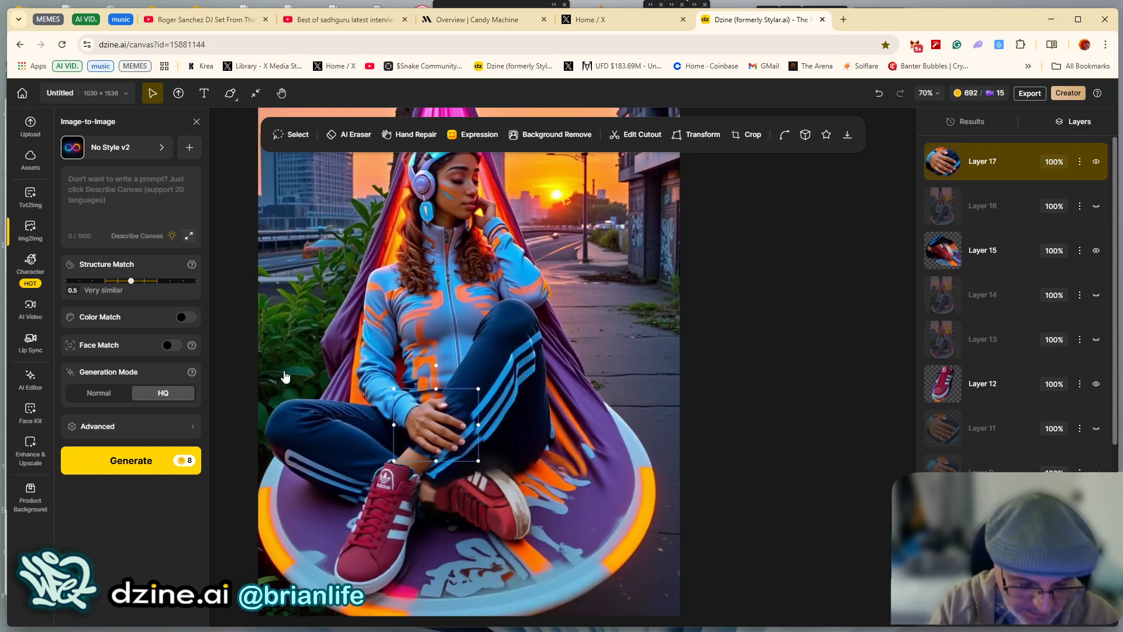
{"action": "key", "text": "ctrl+z"}
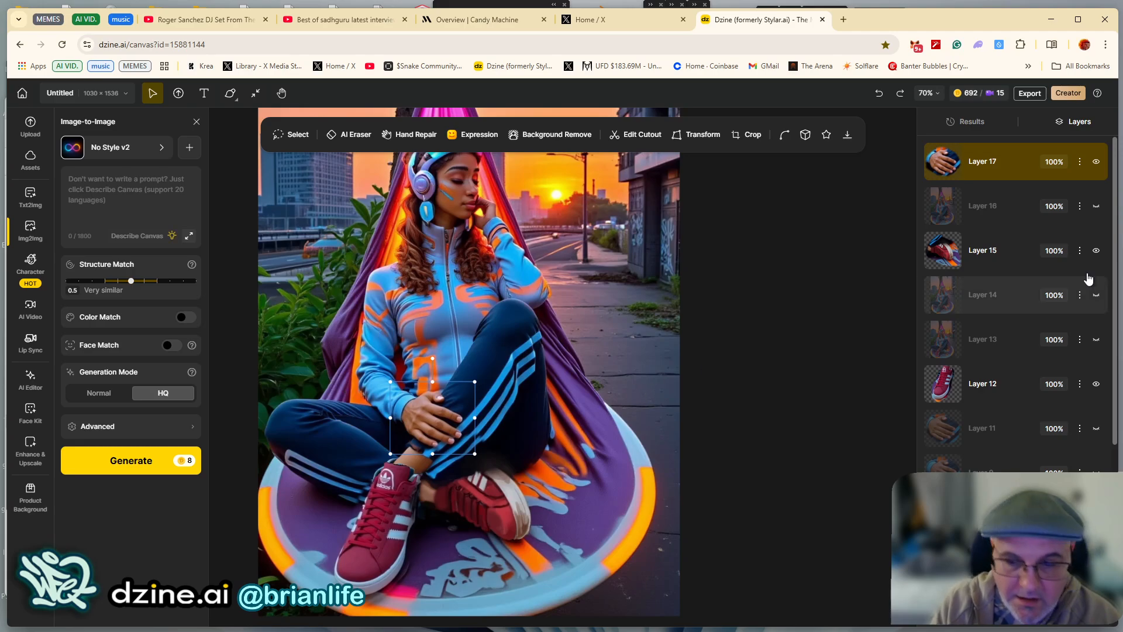
{"action": "left_click", "coordinate": [1097, 164]}
{"action": "left_click", "coordinate": [1096, 164]}
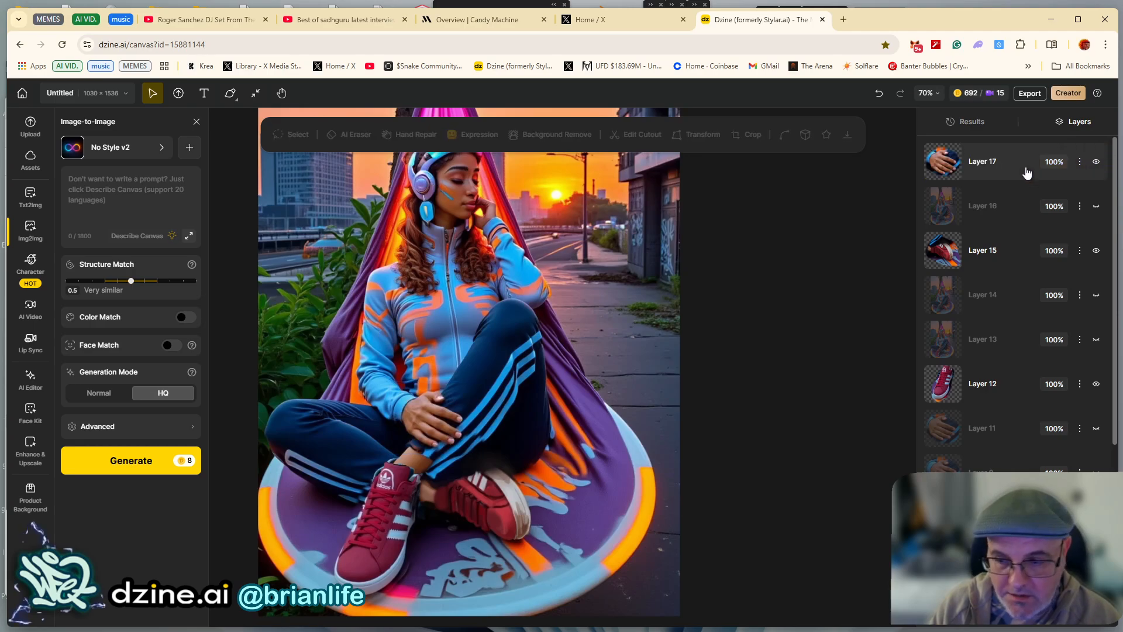
Hide the two red sneaker cutouts on Layer 15 and Layer 12
{"action": "left_click", "coordinate": [994, 171]}
{"action": "left_click", "coordinate": [989, 255]}
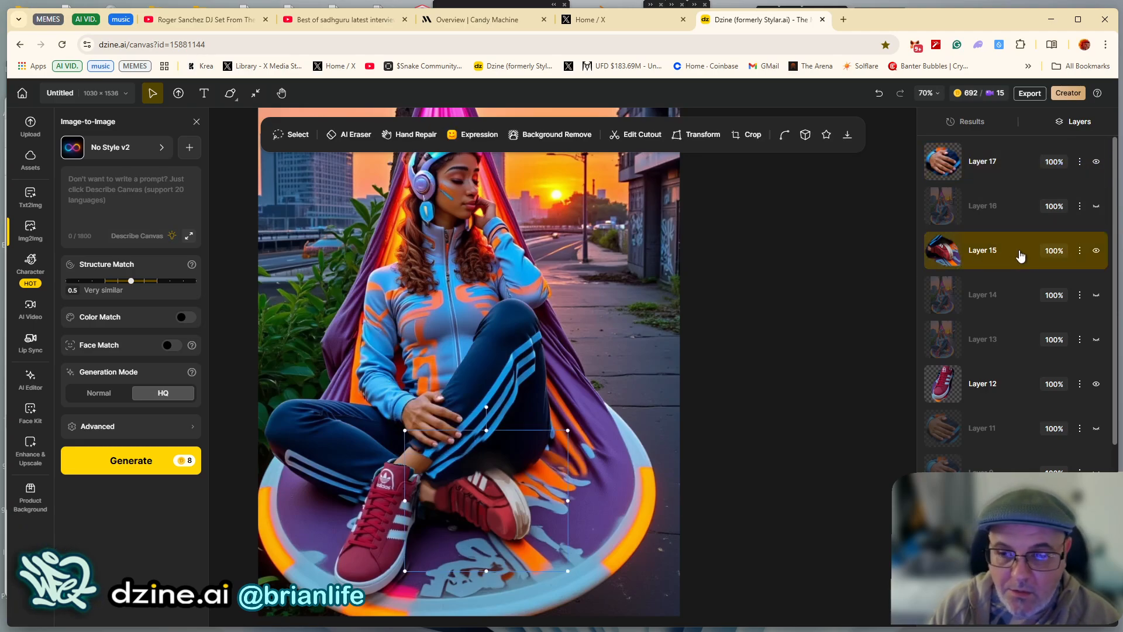
{"action": "left_click", "coordinate": [1097, 251]}
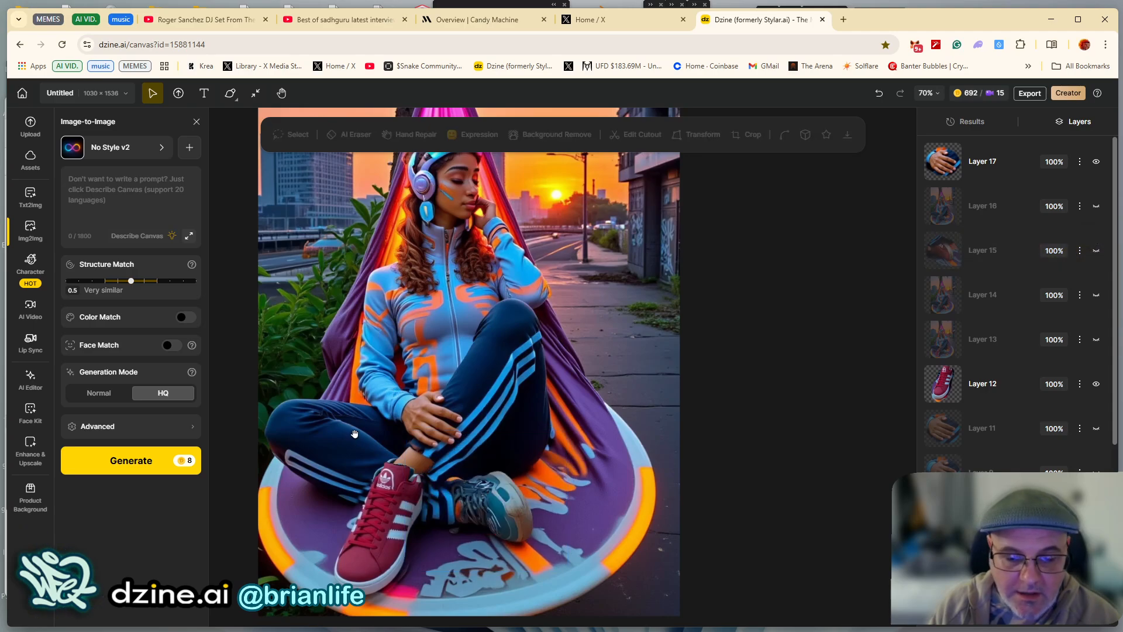
{"action": "scroll", "coordinate": [385, 410], "scroll_direction": "down", "scroll_amount": 3}
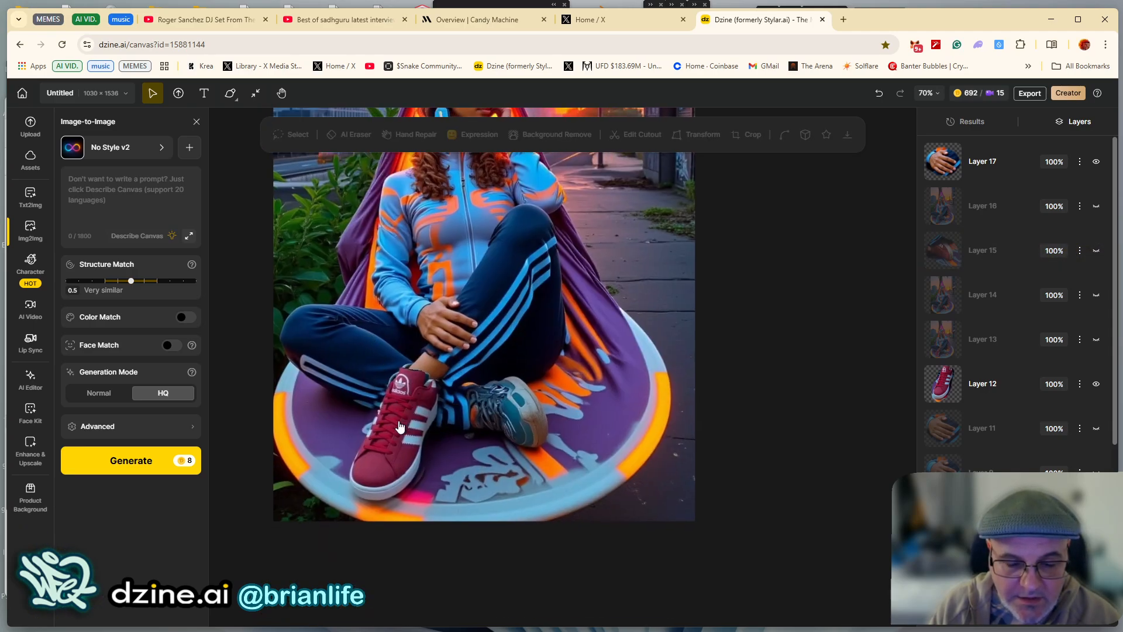
{"action": "scroll", "coordinate": [384, 410], "scroll_direction": "up", "scroll_amount": 5}
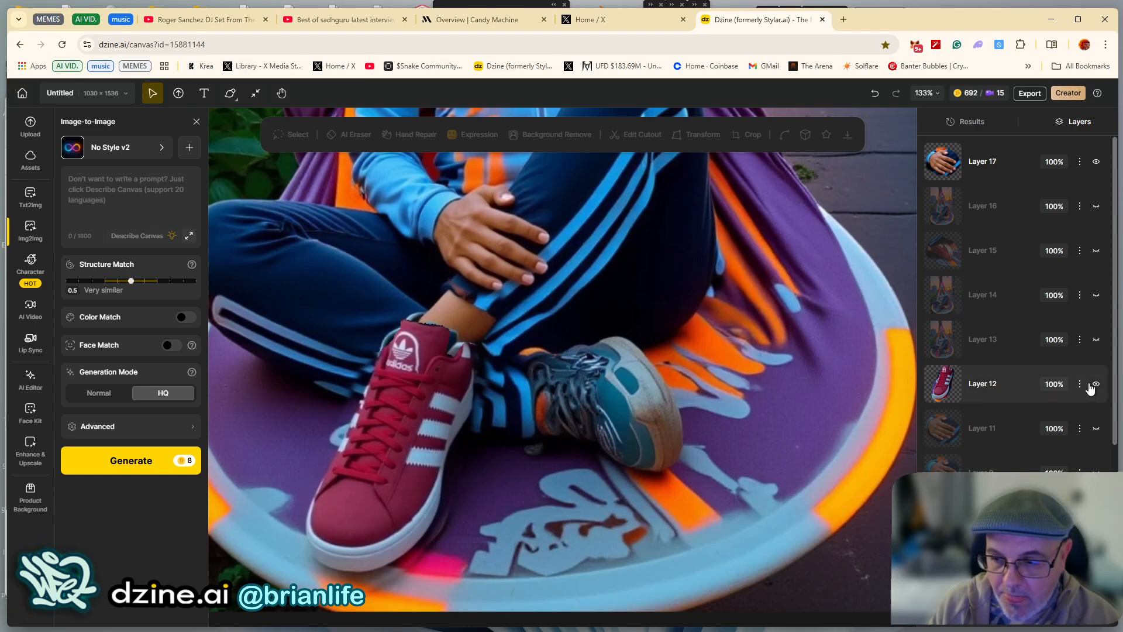
{"action": "left_click", "coordinate": [1093, 385]}
{"action": "scroll", "coordinate": [1018, 351], "scroll_direction": "down", "scroll_amount": 5}
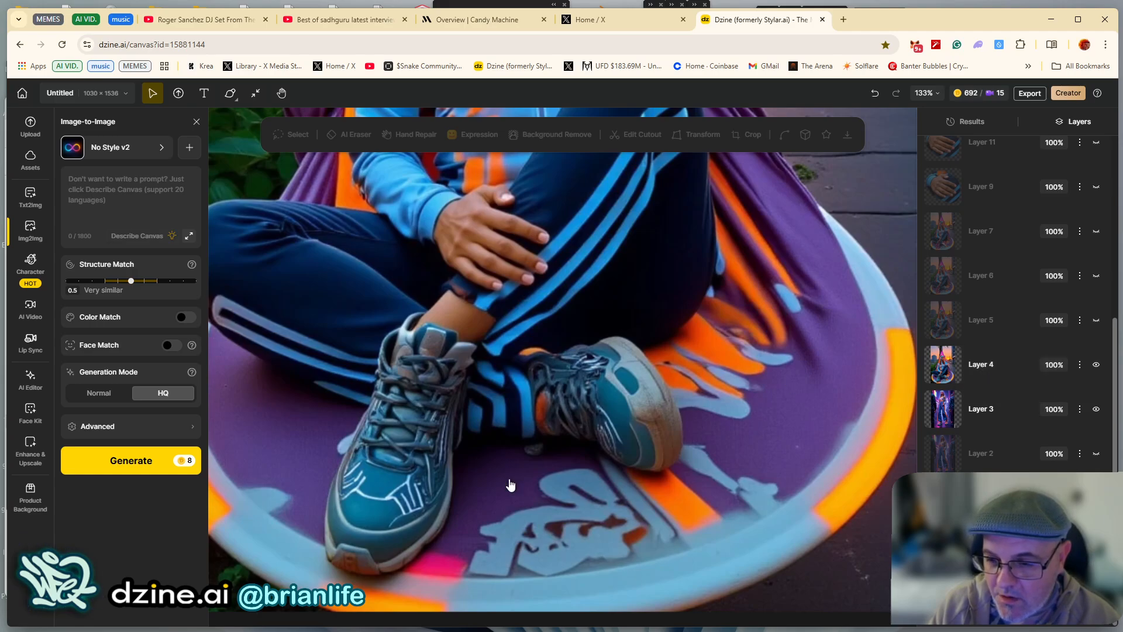
{"action": "scroll", "coordinate": [510, 484], "scroll_direction": "up", "scroll_amount": 3}
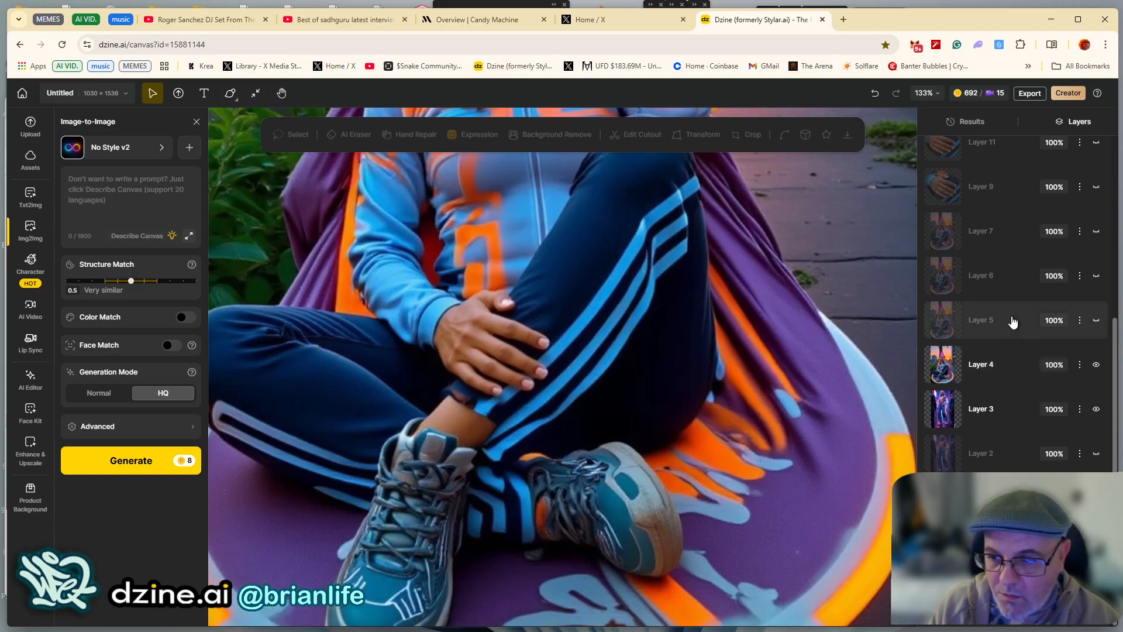
Place the second Insert Object result with one red Adidas sneaker from the generation results on the canvas and close its preview
{"action": "left_click", "coordinate": [969, 124]}
{"action": "left_click", "coordinate": [970, 360]}
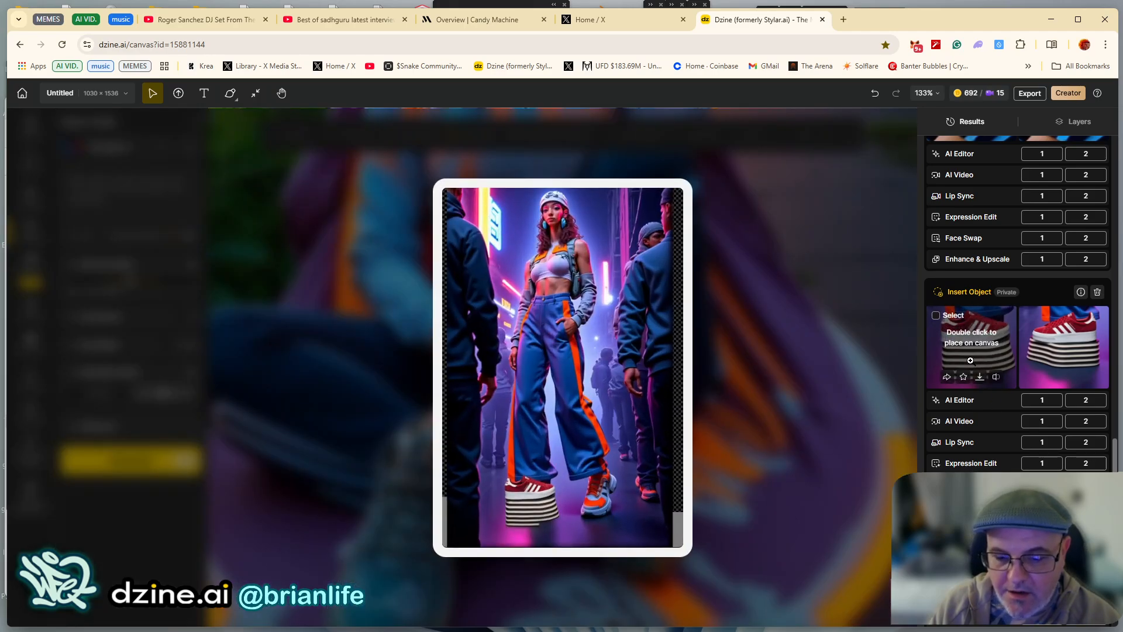
{"action": "scroll", "coordinate": [1011, 307], "scroll_direction": "up", "scroll_amount": 12}
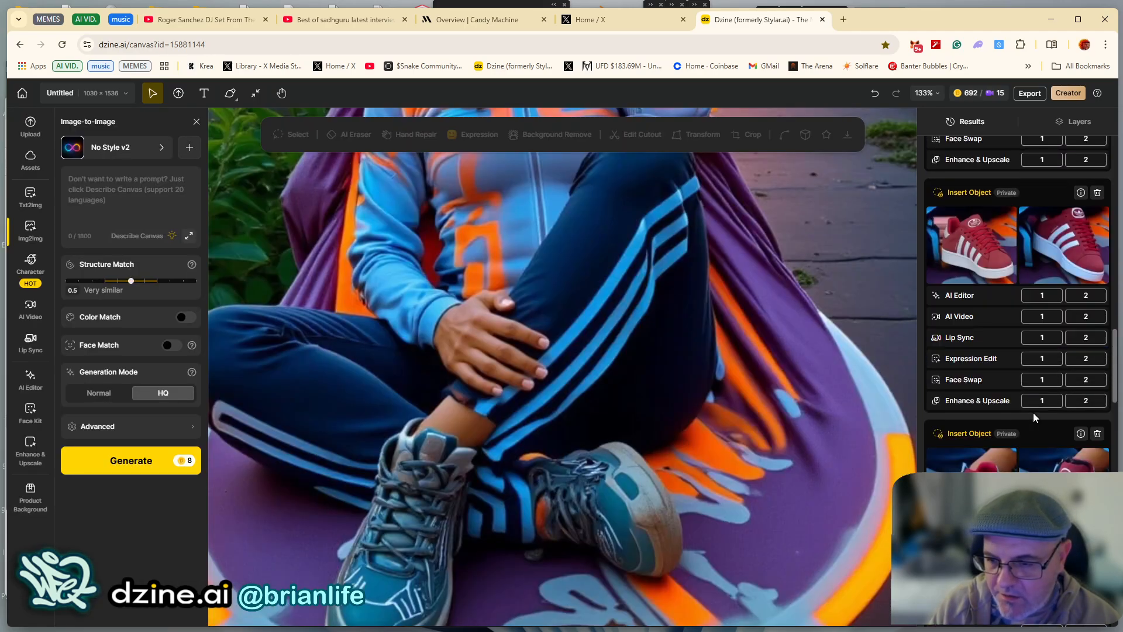
{"action": "mouse_move", "coordinate": [972, 484]}
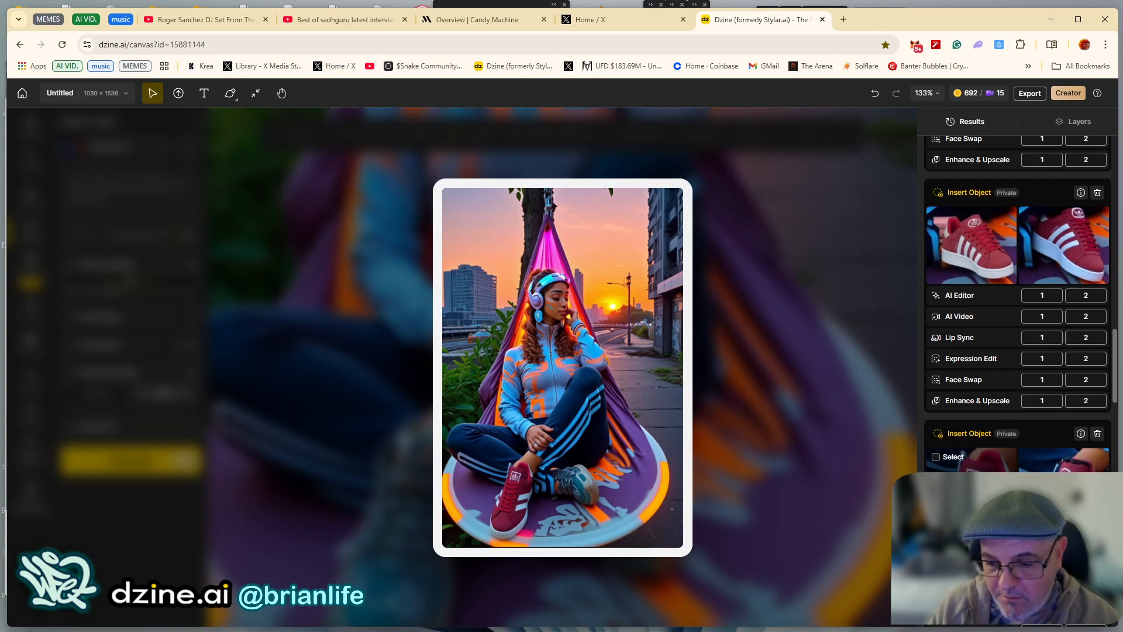
{"action": "mouse_move", "coordinate": [1064, 484]}
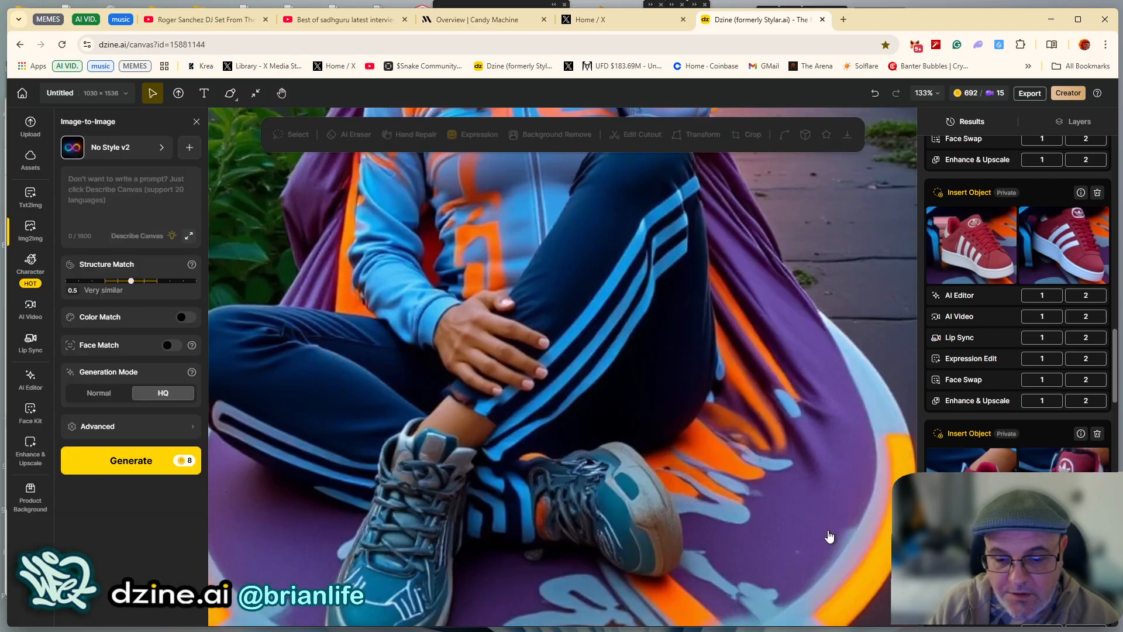
{"action": "left_click_drag", "start_coordinate": [590, 492], "coordinate": [584, 329]}
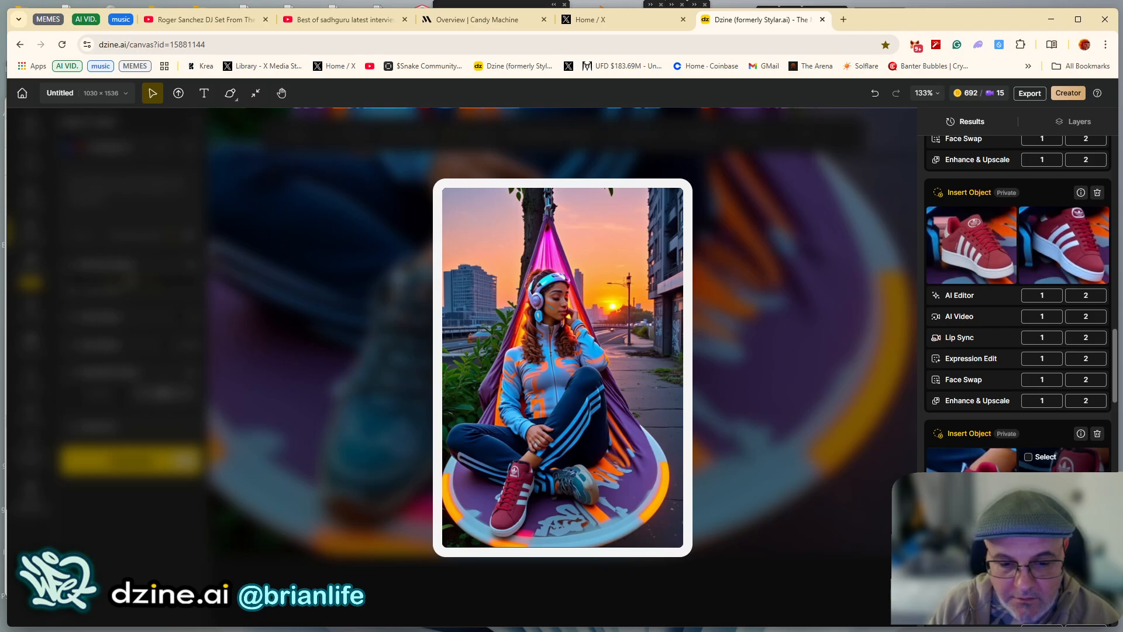
{"action": "double_click", "coordinate": [1059, 486]}
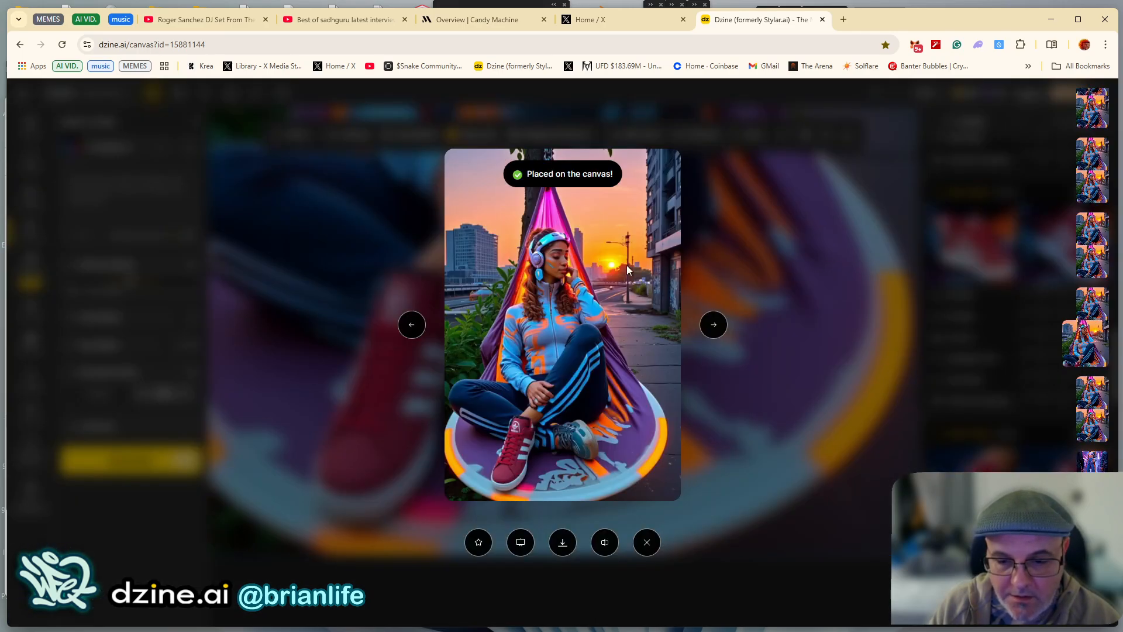
{"action": "left_click", "coordinate": [734, 316]}
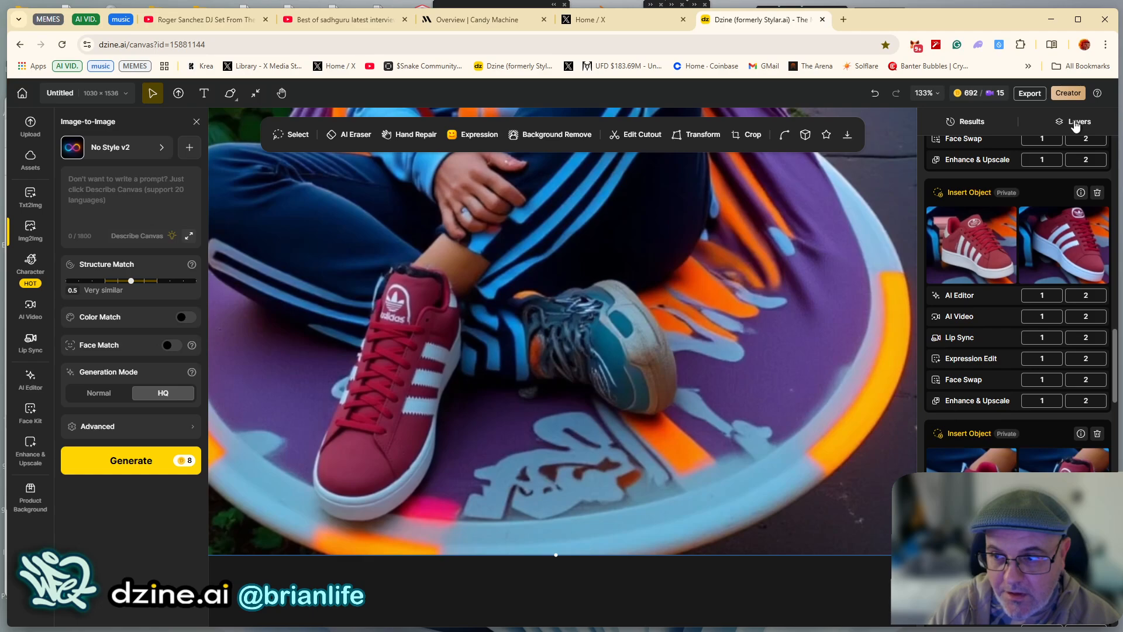
Make the red sneaker cutout on Layer 12 visible and bring it to the front of the layer stack
{"action": "left_click", "coordinate": [1080, 121]}
{"action": "left_click_drag", "start_coordinate": [1114, 320], "coordinate": [1117, 145]}
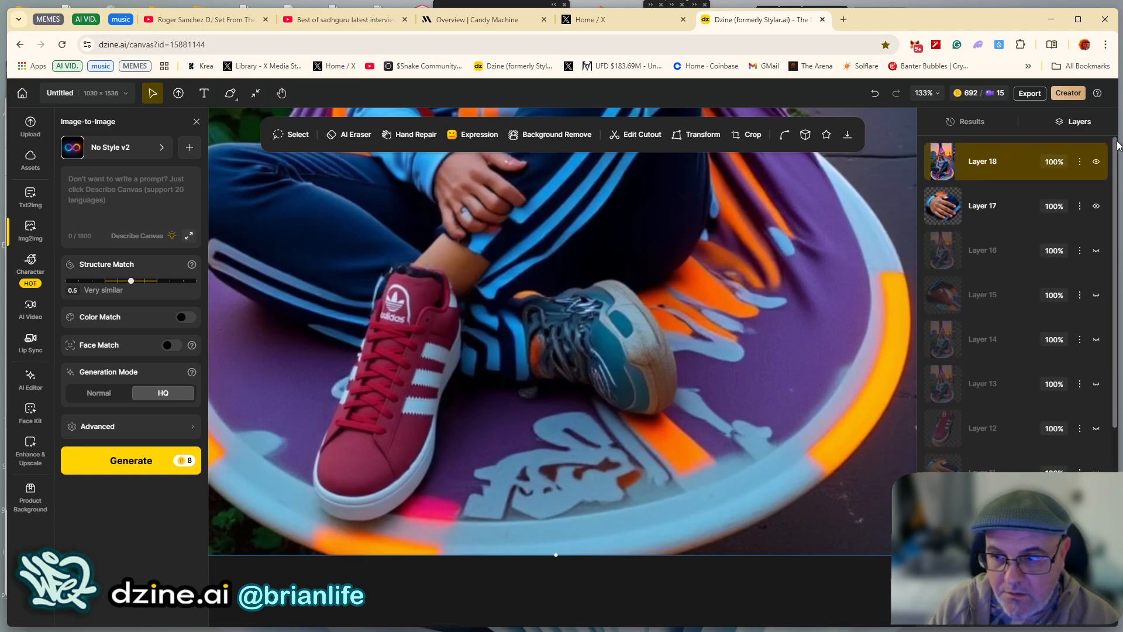
{"action": "scroll", "coordinate": [976, 377], "scroll_direction": "down", "scroll_amount": 2}
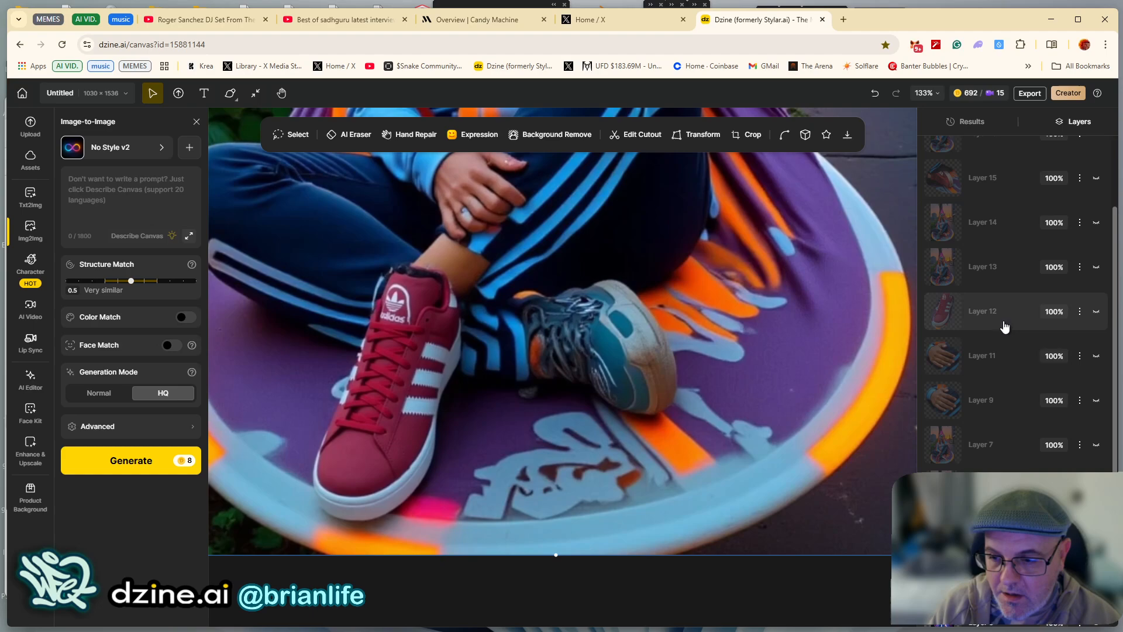
{"action": "left_click", "coordinate": [1096, 311]}
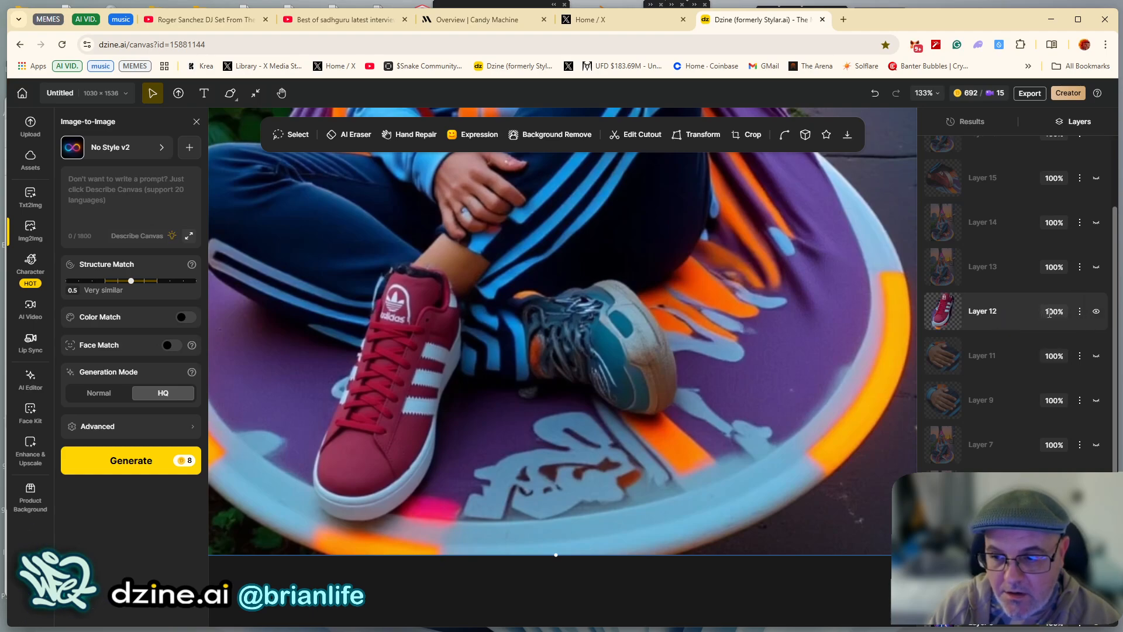
{"action": "right_click", "coordinate": [1032, 315]}
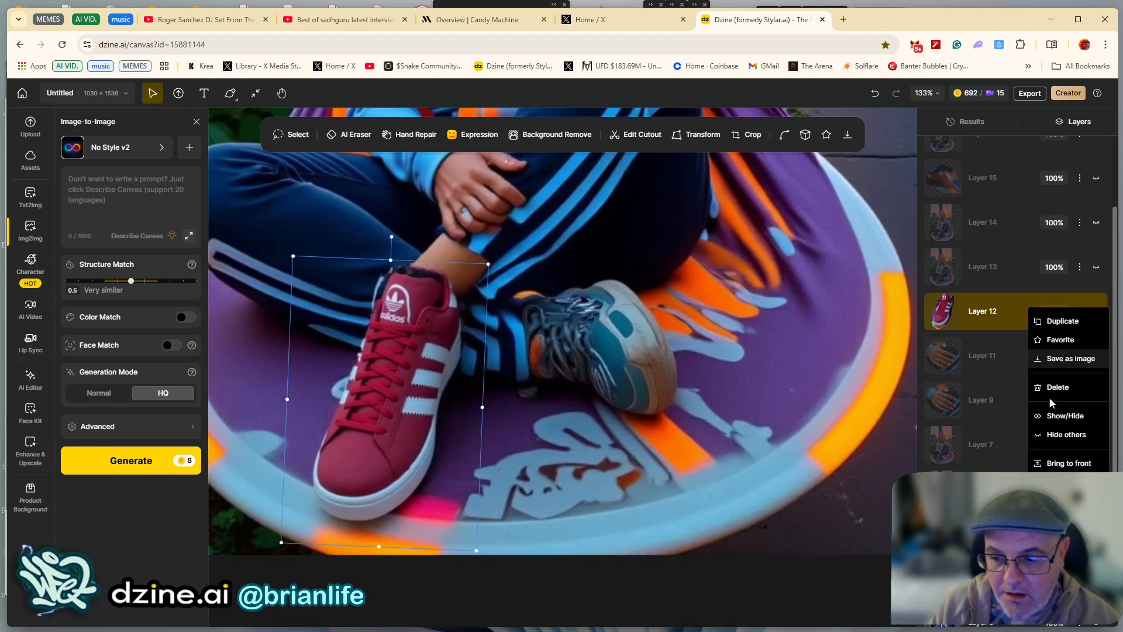
{"action": "left_click", "coordinate": [1066, 462]}
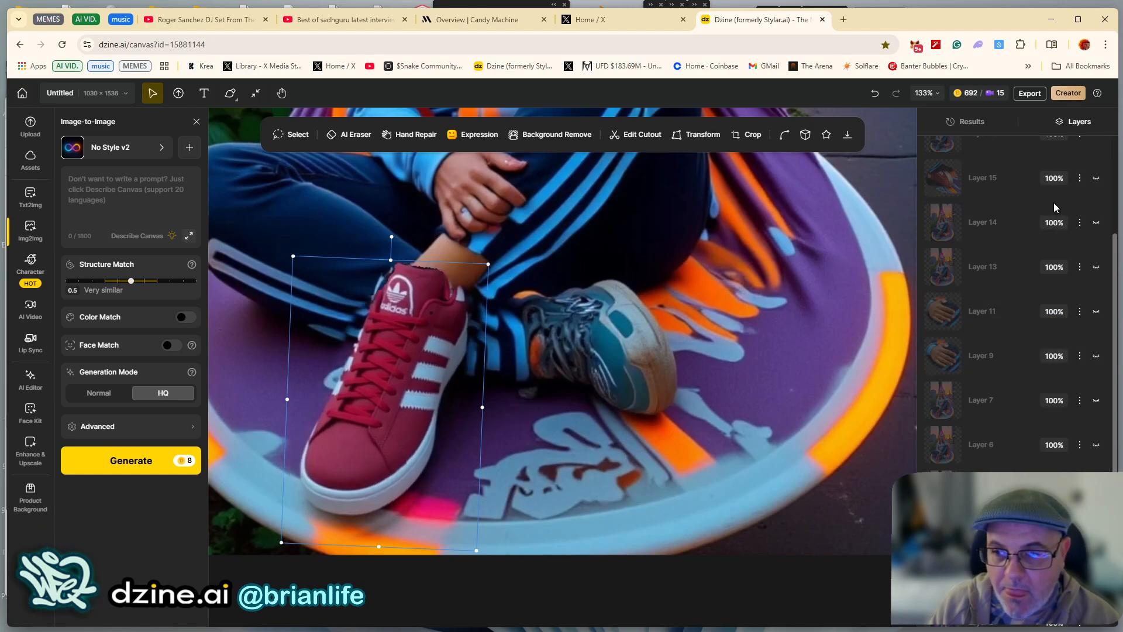
{"action": "scroll", "coordinate": [1055, 199], "scroll_direction": "up", "scroll_amount": 3}
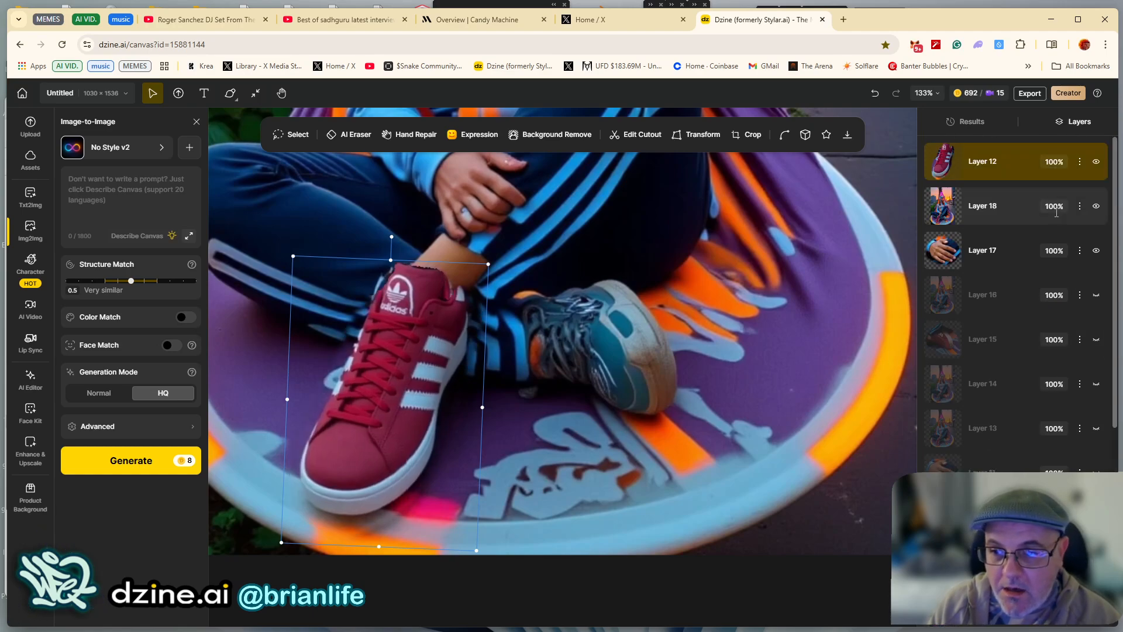
Compare the sneaker versions by hiding Layer 12 and Layer 18, show both again and select Layer 12
{"action": "left_click", "coordinate": [1096, 162]}
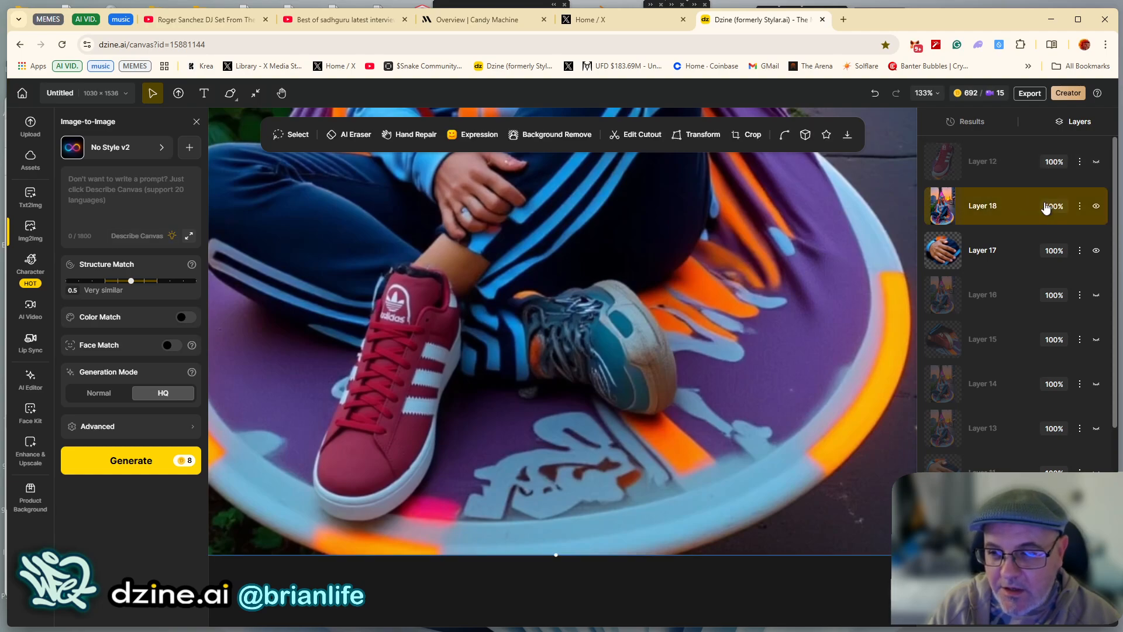
{"action": "left_click", "coordinate": [1095, 207]}
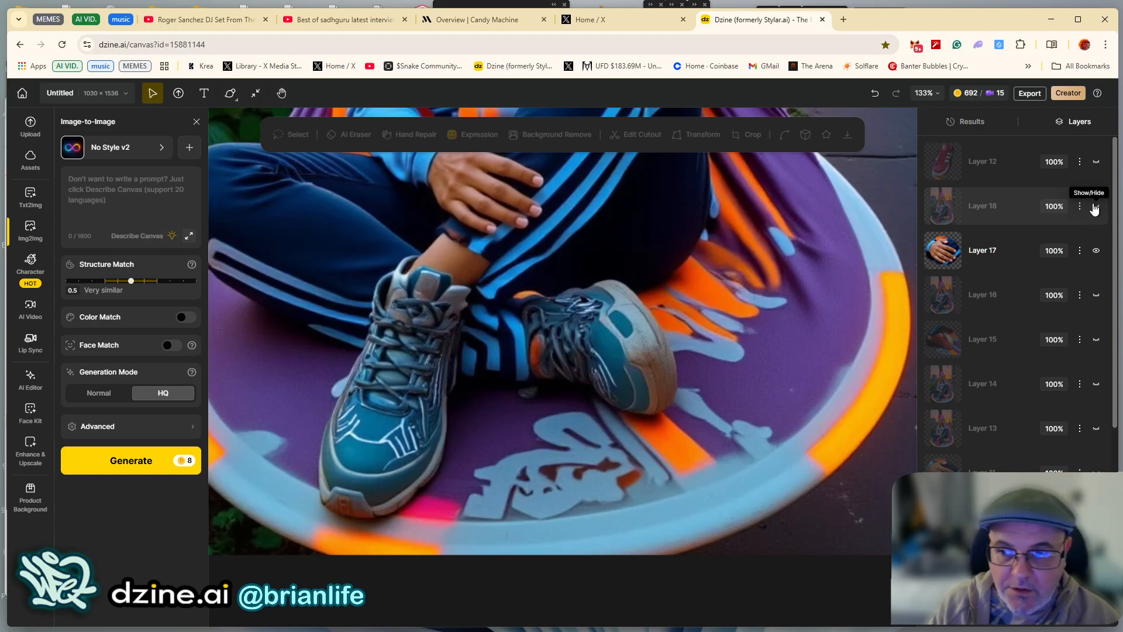
{"action": "left_click", "coordinate": [1095, 207]}
{"action": "left_click", "coordinate": [1096, 163]}
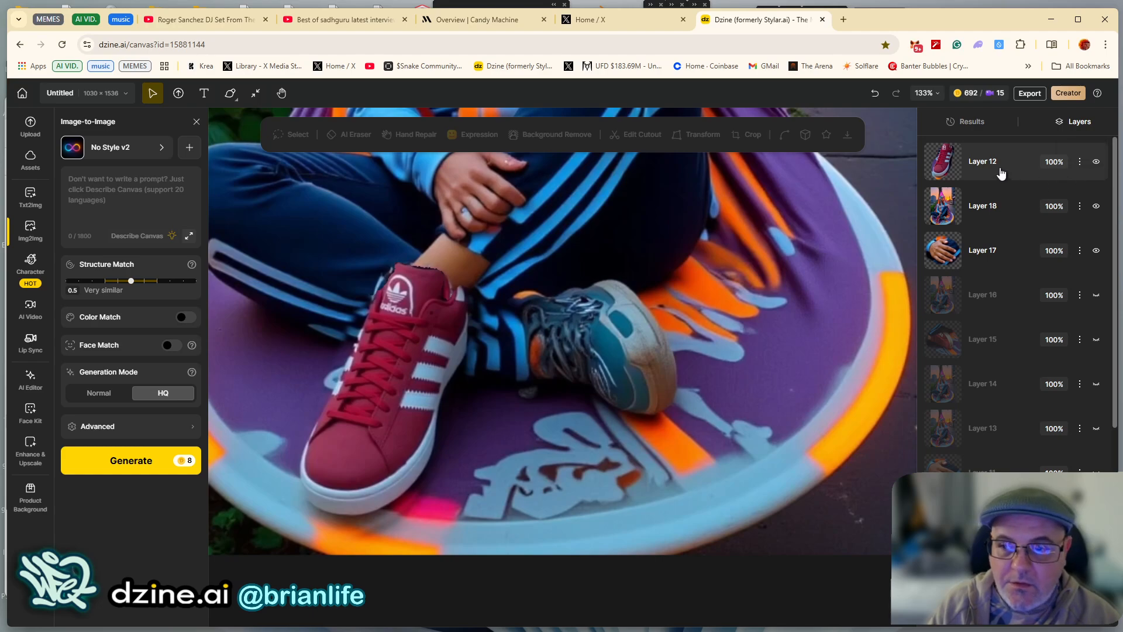
{"action": "left_click", "coordinate": [947, 167]}
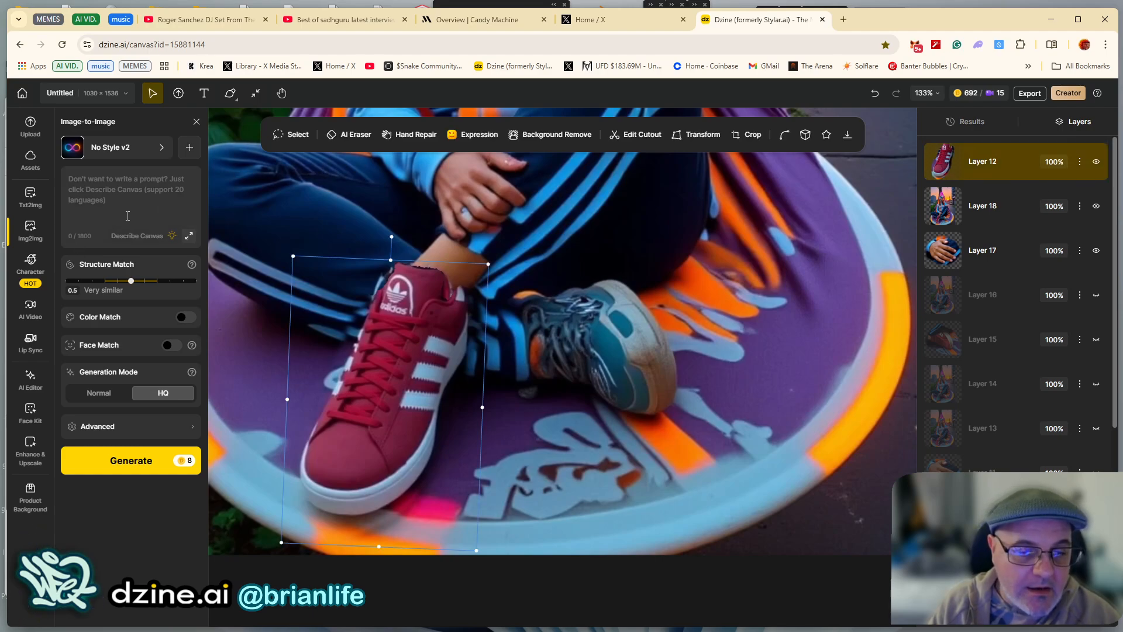
{"action": "left_click", "coordinate": [104, 203]}
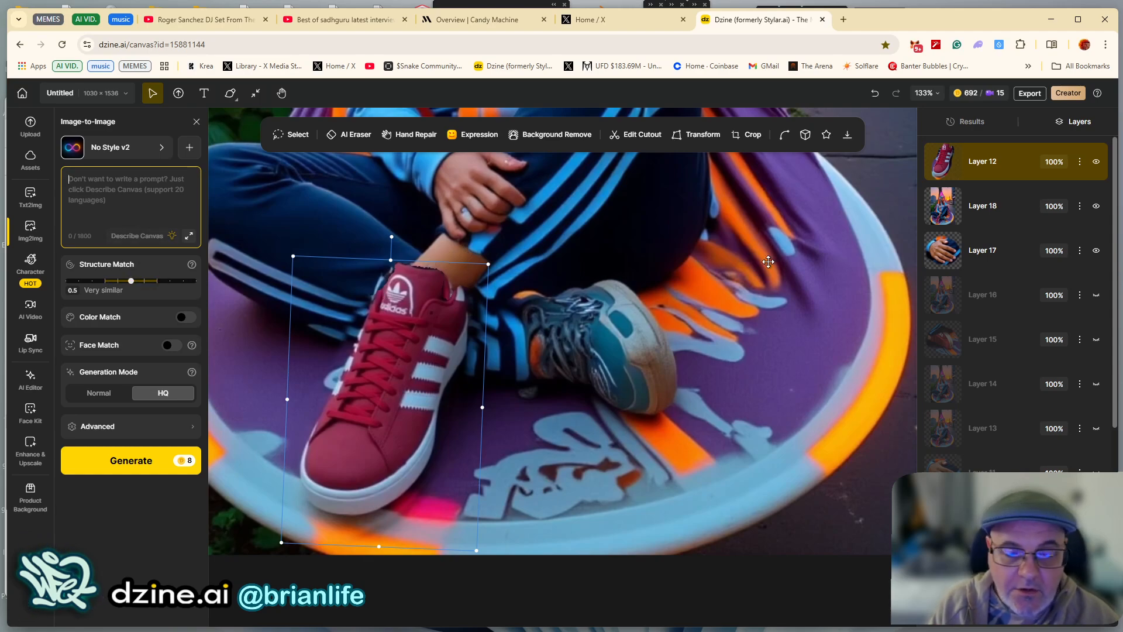
Hide Layer 12 to examine the sneaker on Layer 18 beneath it, and show Layer 12 again
{"action": "left_click", "coordinate": [1097, 163]}
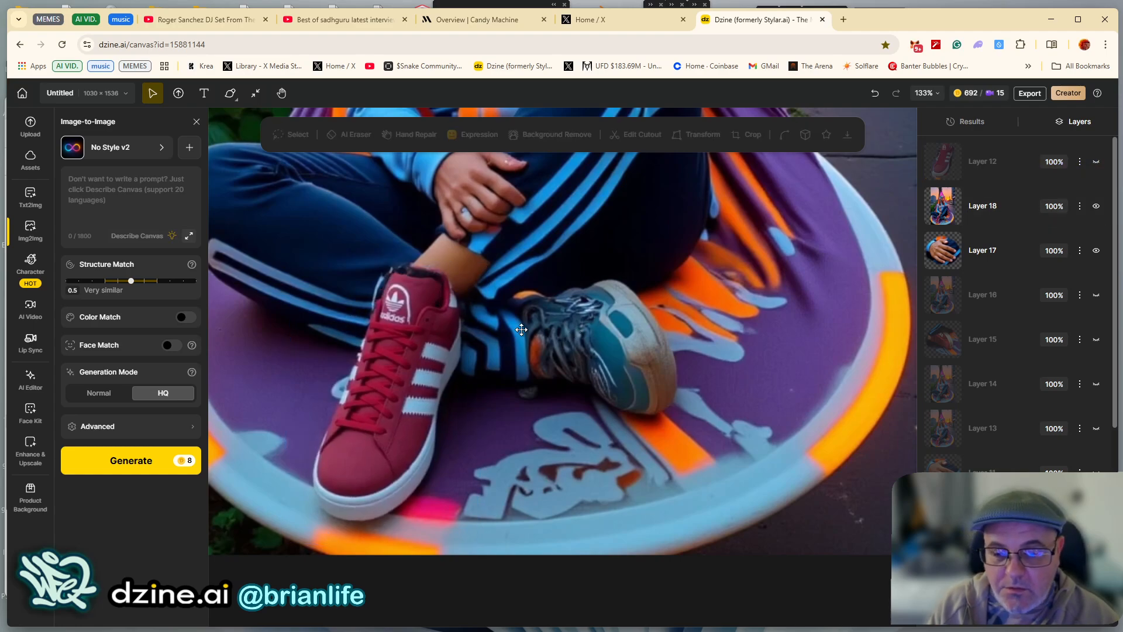
{"action": "left_click_drag", "start_coordinate": [390, 334], "coordinate": [371, 356]}
{"action": "scroll", "coordinate": [421, 354], "scroll_direction": "down", "scroll_amount": 3}
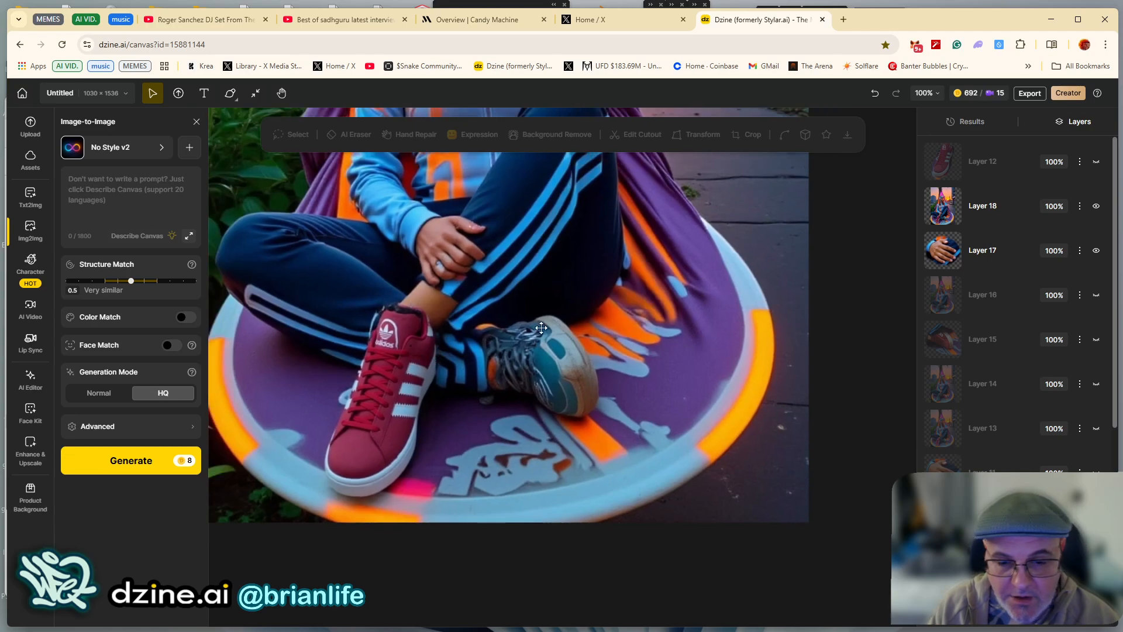
{"action": "left_click", "coordinate": [1097, 162]}
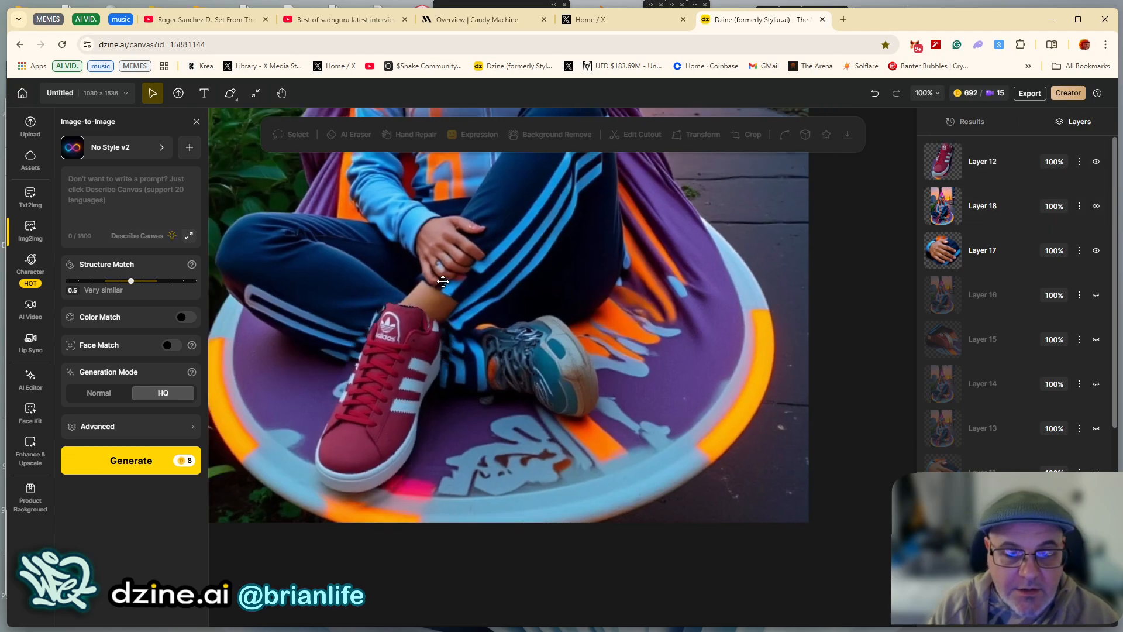
{"action": "scroll", "coordinate": [420, 308], "scroll_direction": "up", "scroll_amount": 4}
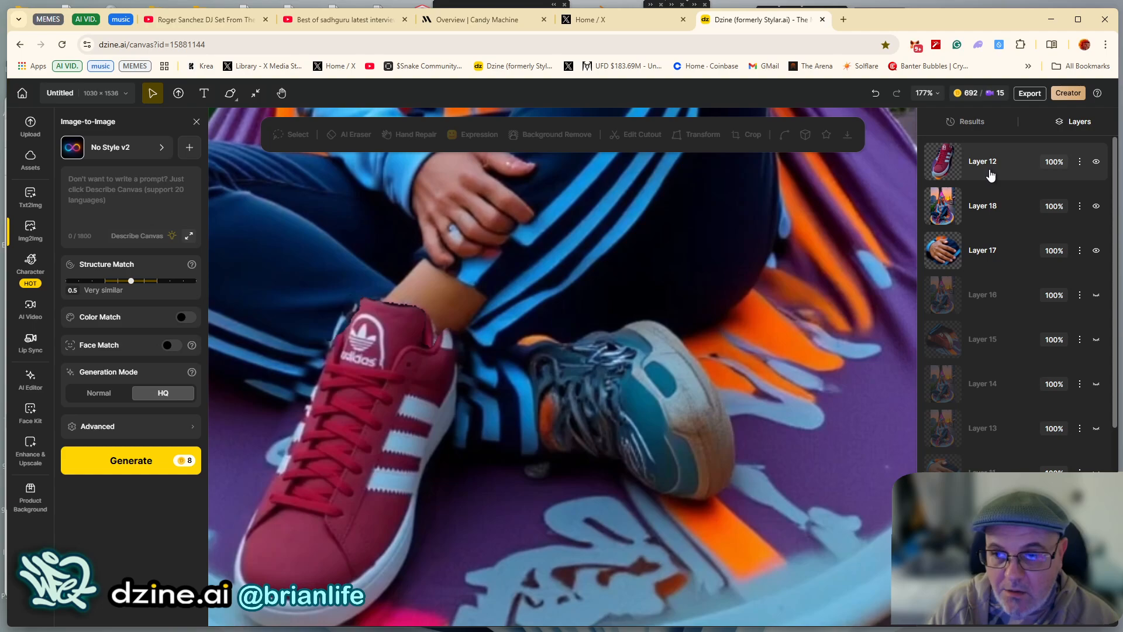
{"action": "left_click", "coordinate": [990, 174]}
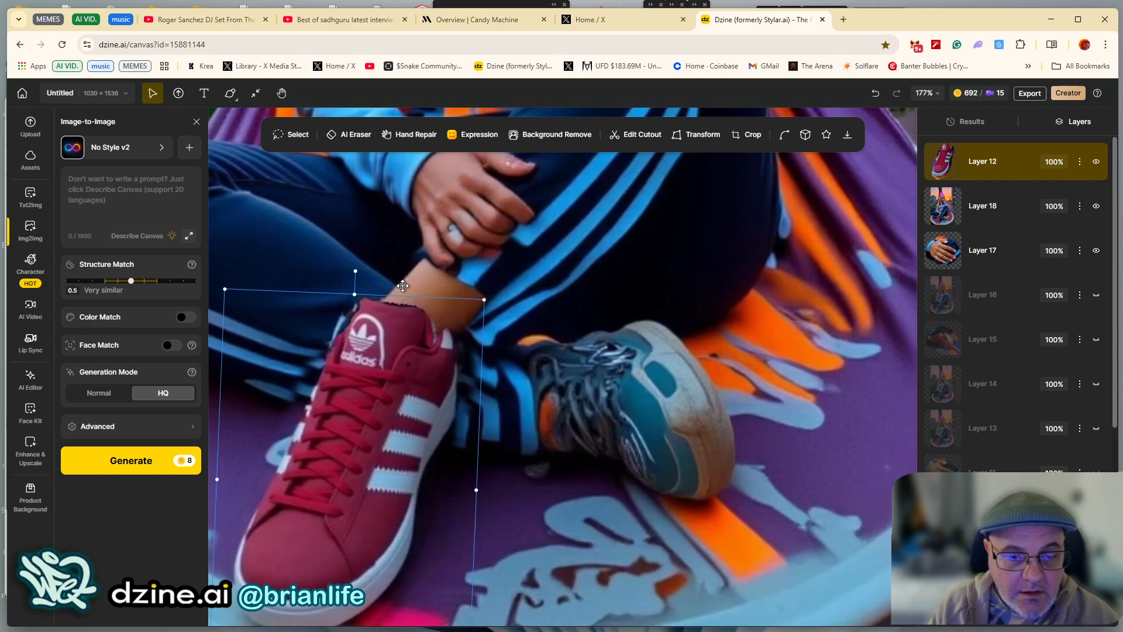
{"action": "left_click", "coordinate": [349, 135]}
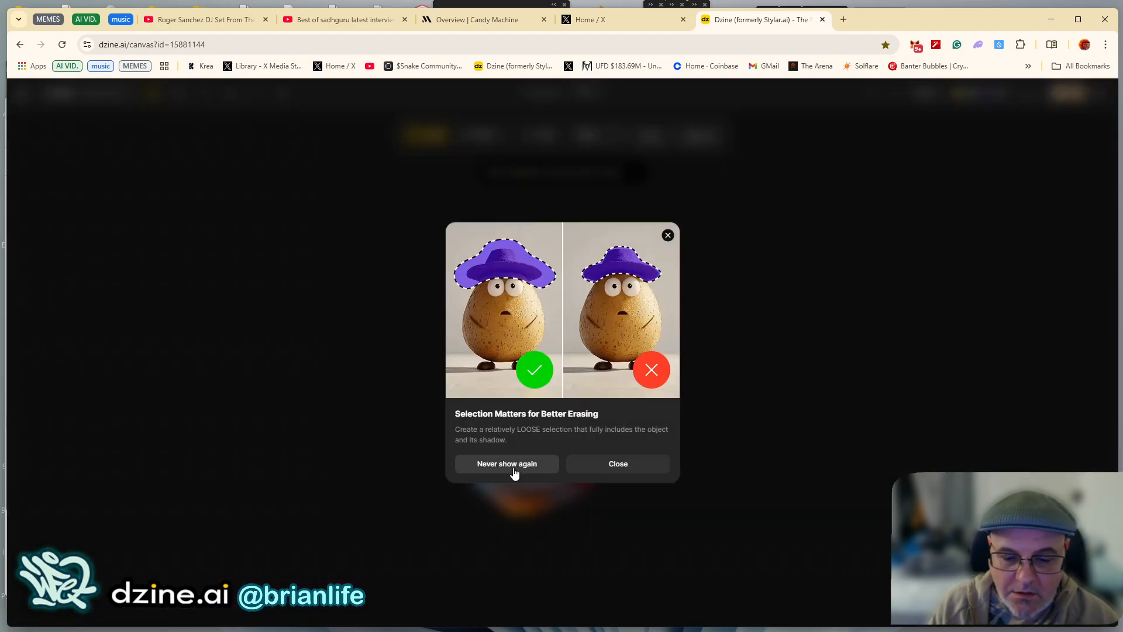
{"action": "left_click", "coordinate": [585, 468]}
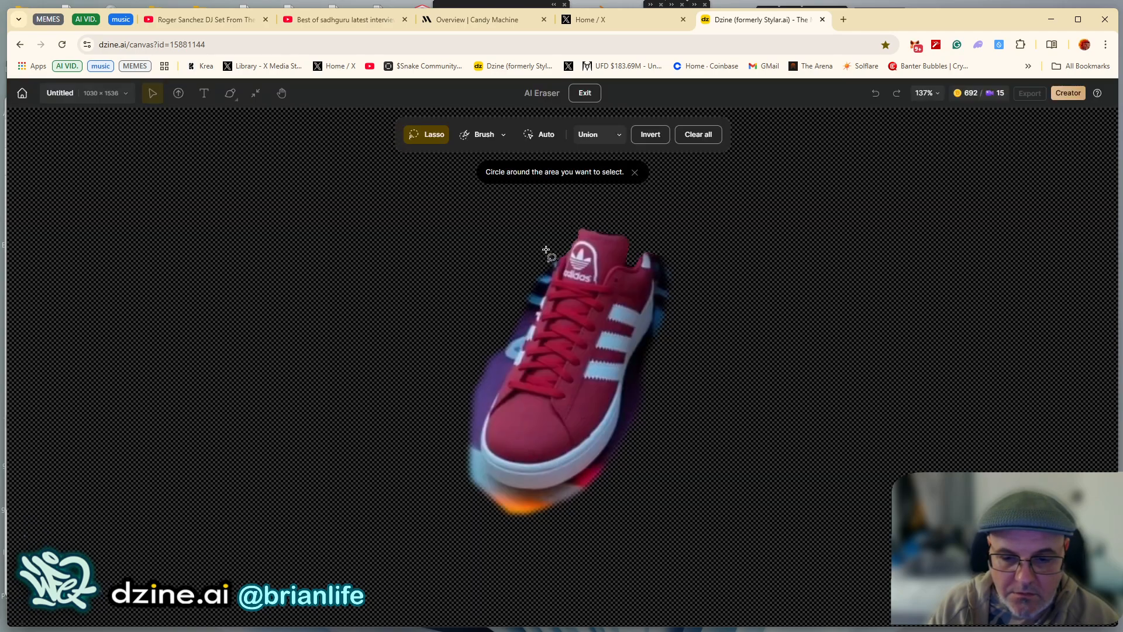
{"action": "mouse_move", "coordinate": [571, 232]}
{"action": "left_mouse_down"}
{"action": "mouse_move", "coordinate": [507, 364]}
{"action": "mouse_move", "coordinate": [452, 370]}
{"action": "mouse_move", "coordinate": [565, 231]}
{"action": "left_mouse_up"}
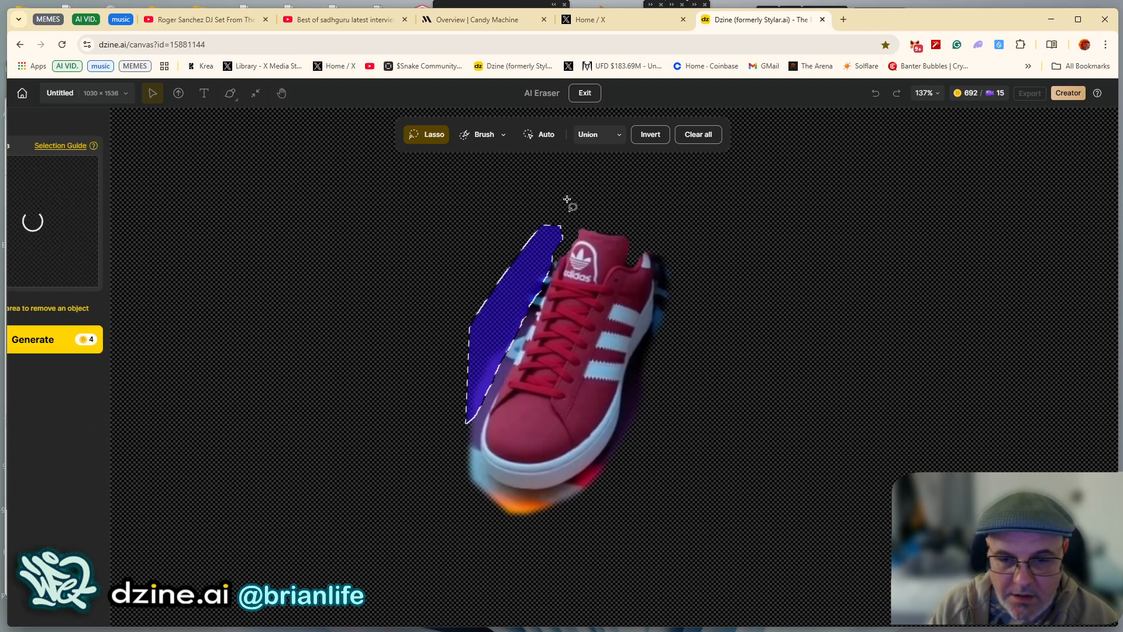
{"action": "left_click", "coordinate": [591, 96]}
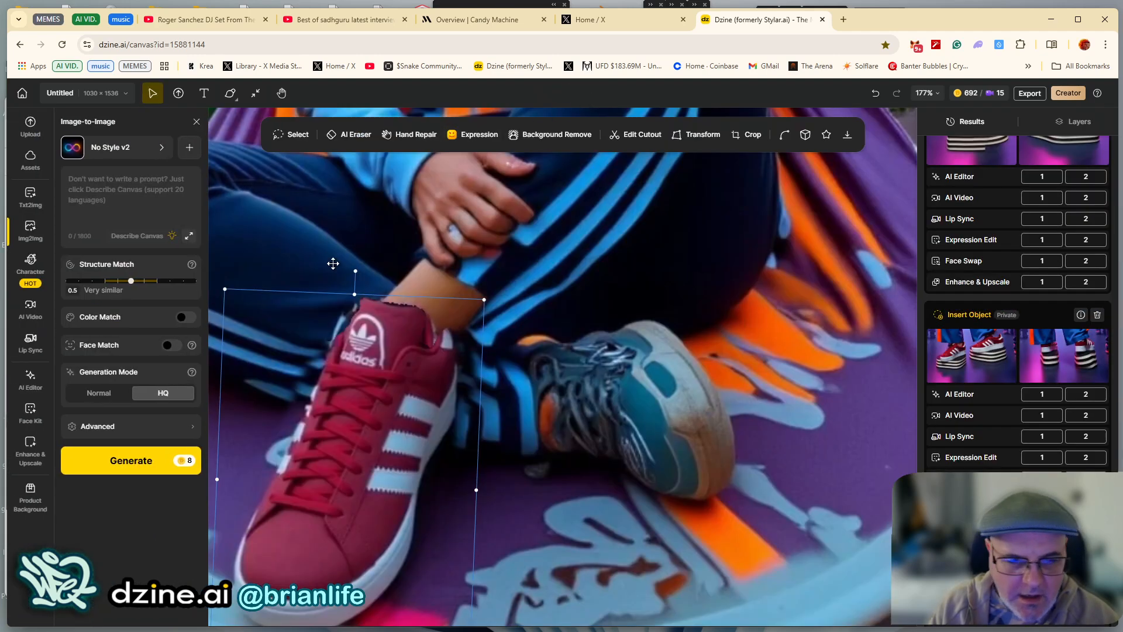
{"action": "left_click", "coordinate": [290, 134]}
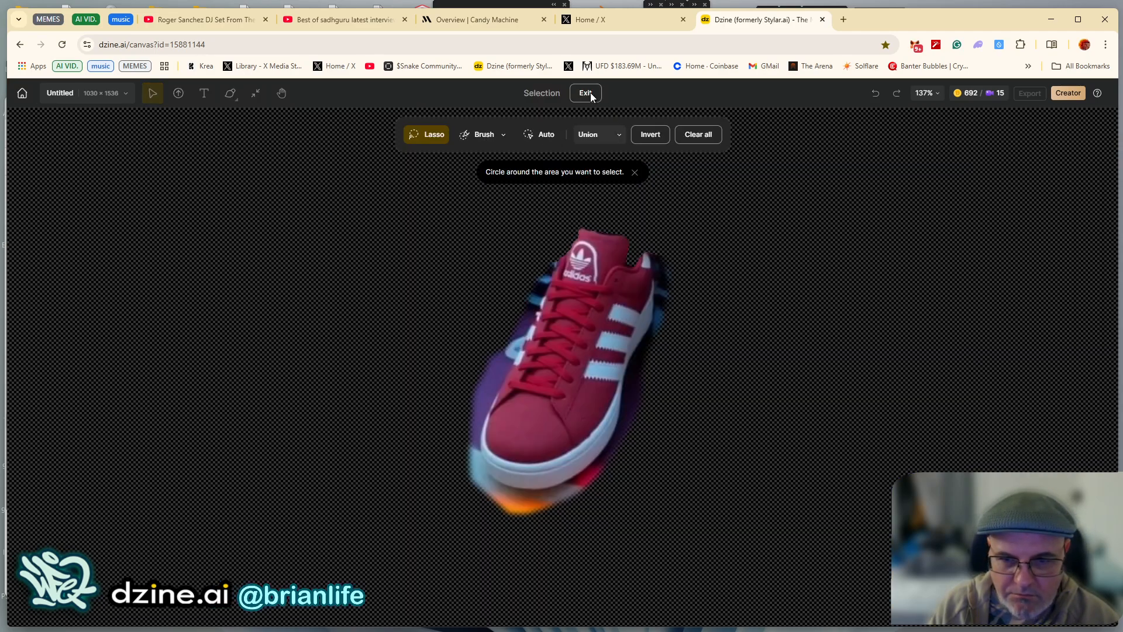
{"action": "left_click", "coordinate": [586, 93]}
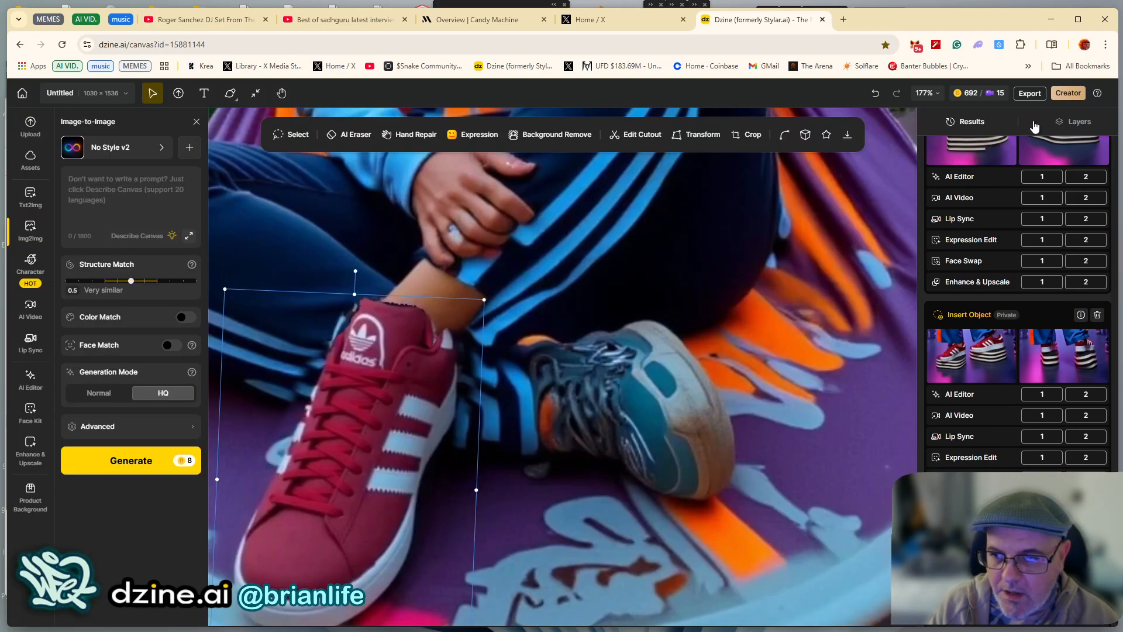
{"action": "left_click", "coordinate": [1078, 122]}
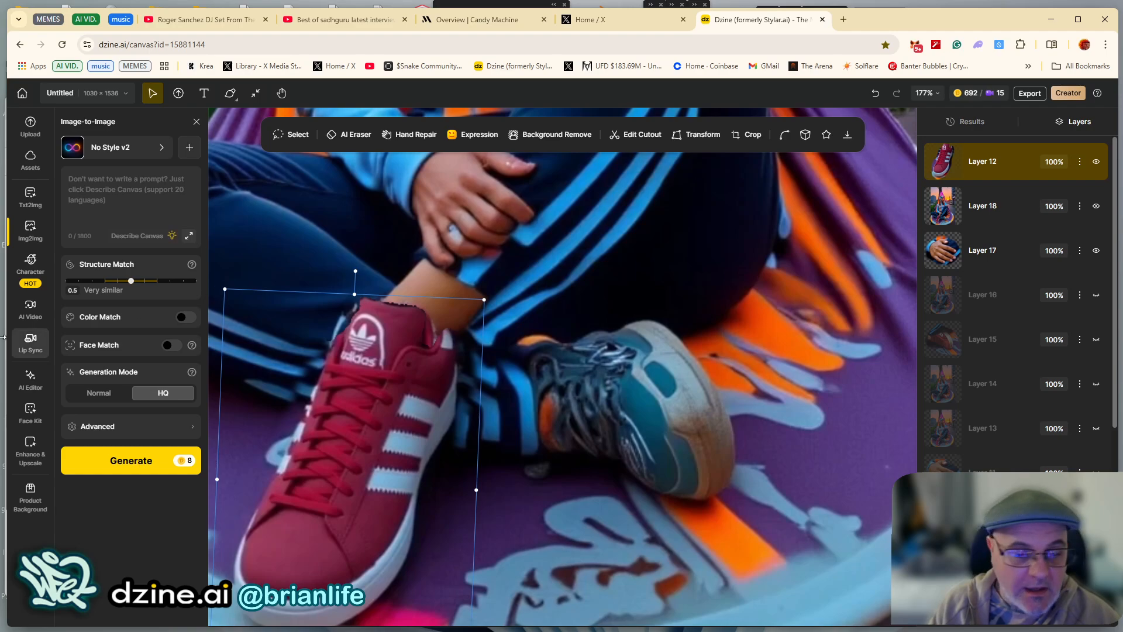
Open Local Edit and lasso the area around the red sneaker's collar and the ankle above it
{"action": "left_click", "coordinate": [27, 391]}
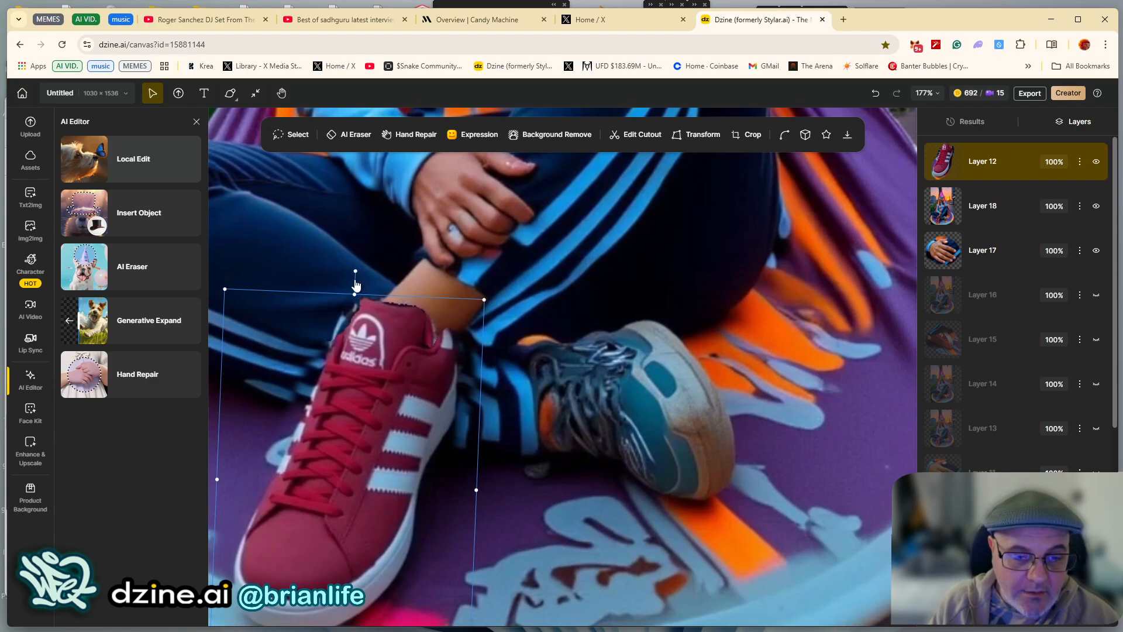
{"action": "mouse_move", "coordinate": [325, 316]}
{"action": "left_mouse_down"}
{"action": "mouse_move", "coordinate": [388, 277]}
{"action": "mouse_move", "coordinate": [448, 292]}
{"action": "mouse_move", "coordinate": [472, 419]}
{"action": "left_mouse_up"}
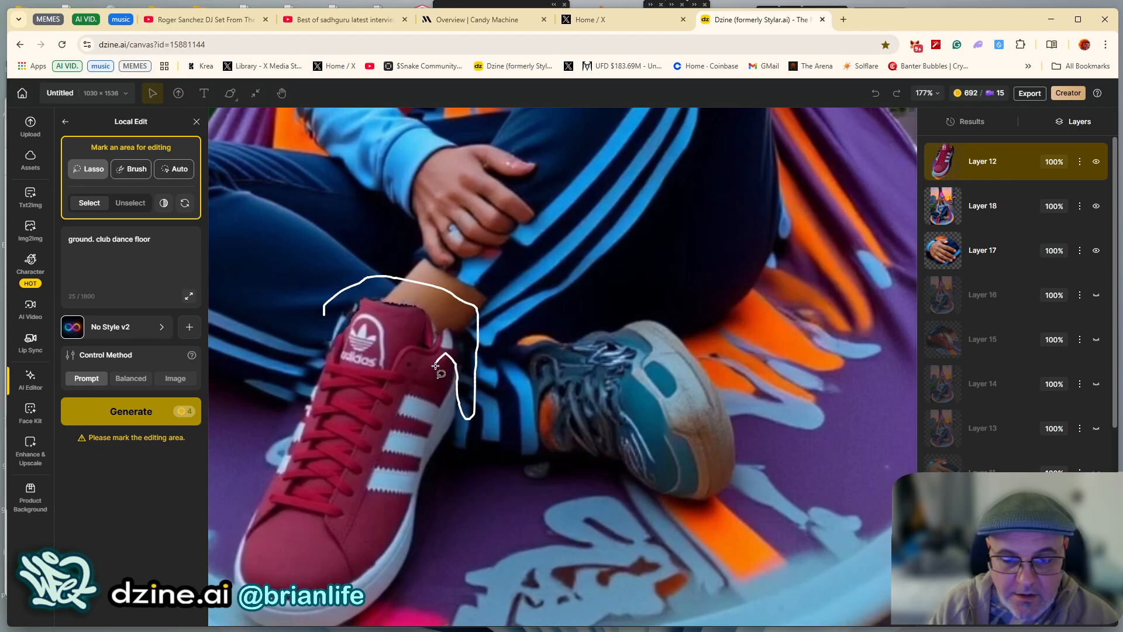
{"action": "left_click_drag", "start_coordinate": [380, 338], "coordinate": [332, 363]}
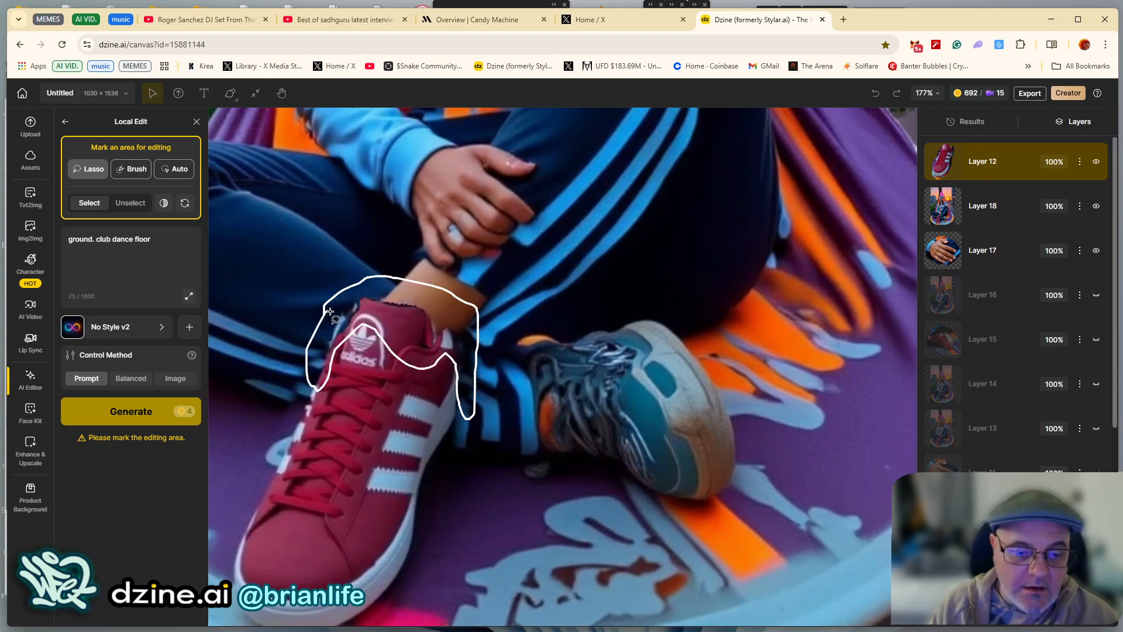
Replace the Local Edit prompt with "ankle inserted into red sneaker. jogging pants."
{"action": "left_click", "coordinate": [86, 224]}
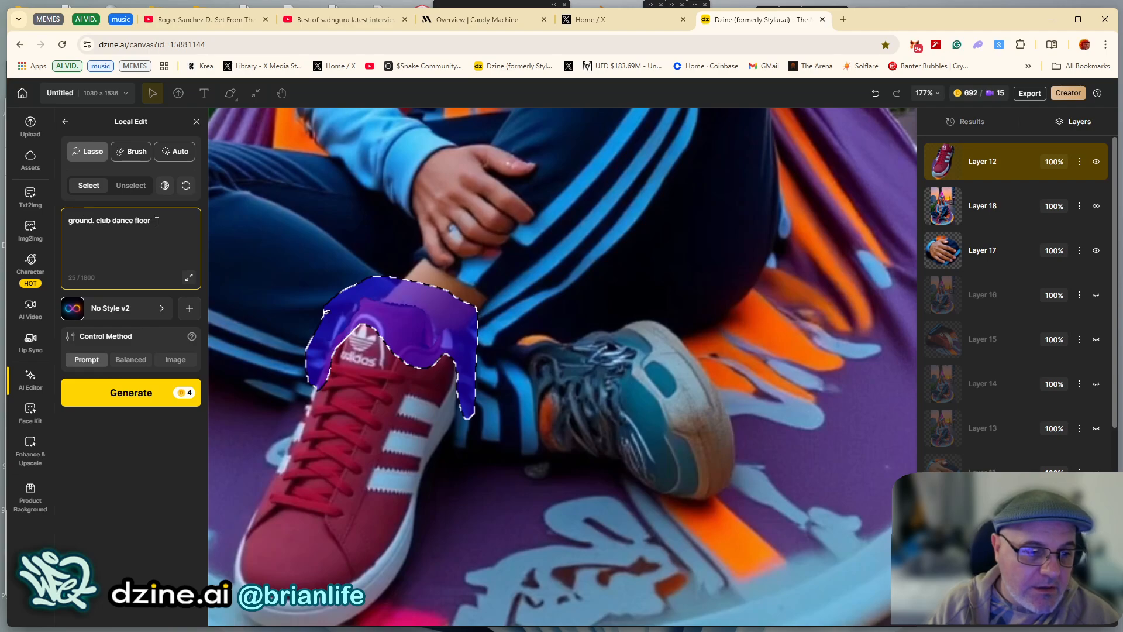
{"action": "key", "text": "ctrl+a"}
{"action": "key", "text": "BackSpace"}
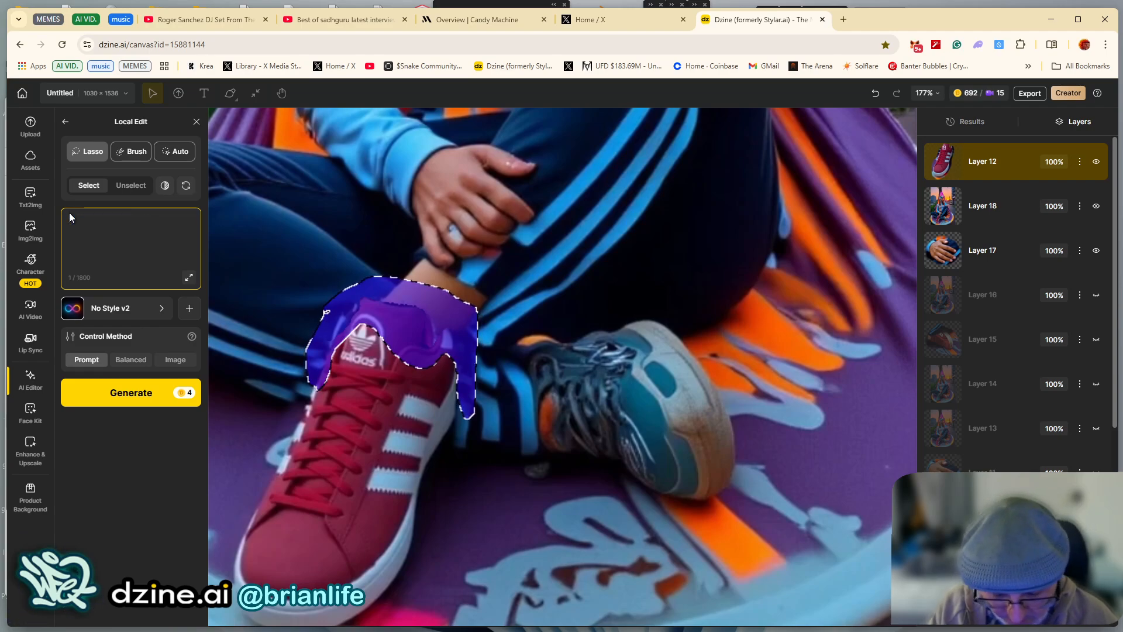
{"action": "type", "text": "an"}
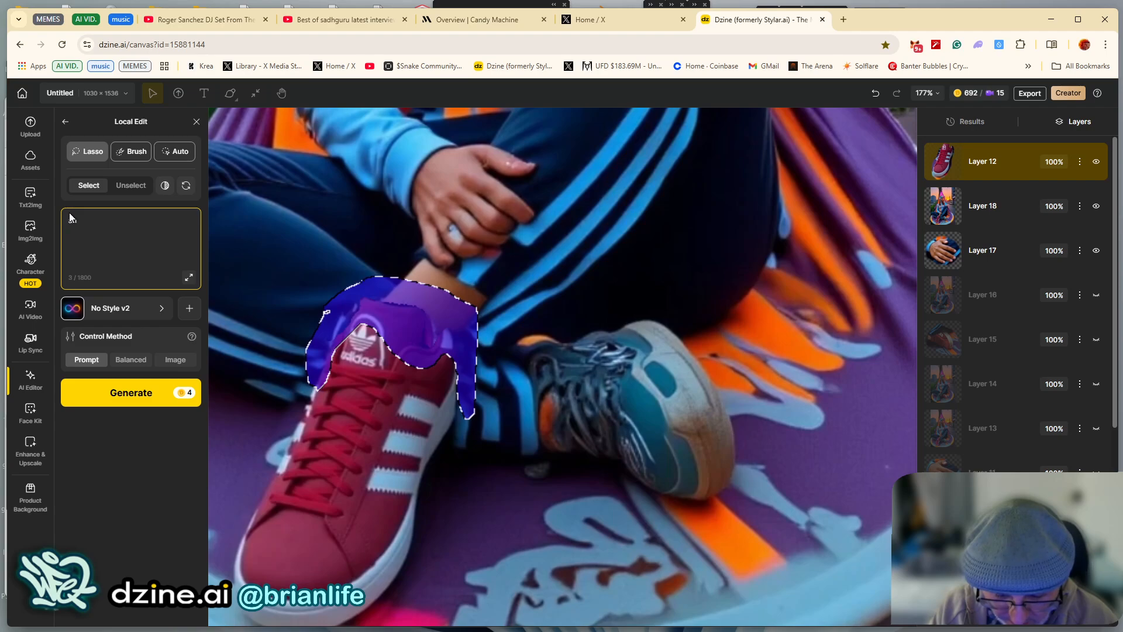
{"action": "type", "text": "kle in"}
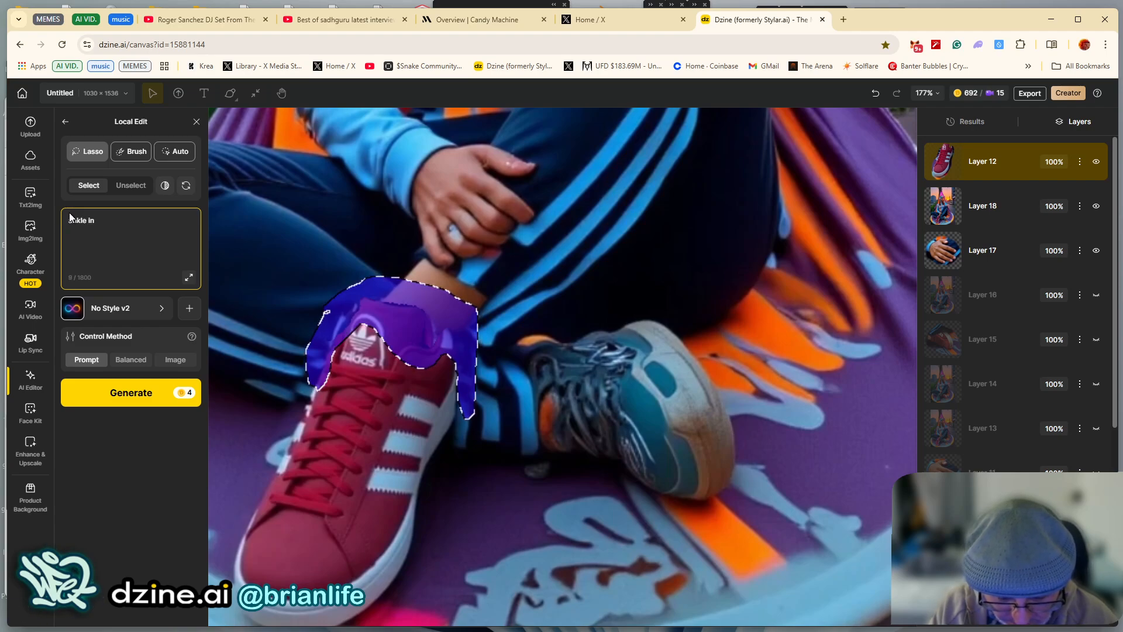
{"action": "type", "text": "serted into "}
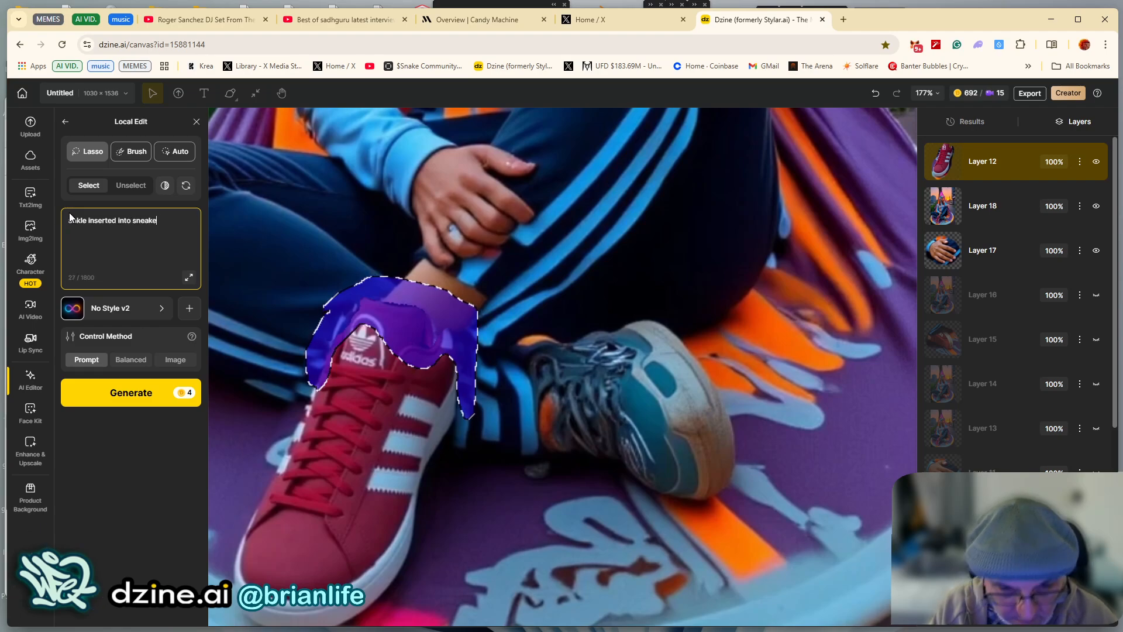
{"action": "type", "text": "s"}
{"action": "key", "text": "BackSpace"}
{"action": "type", "text": "red "}
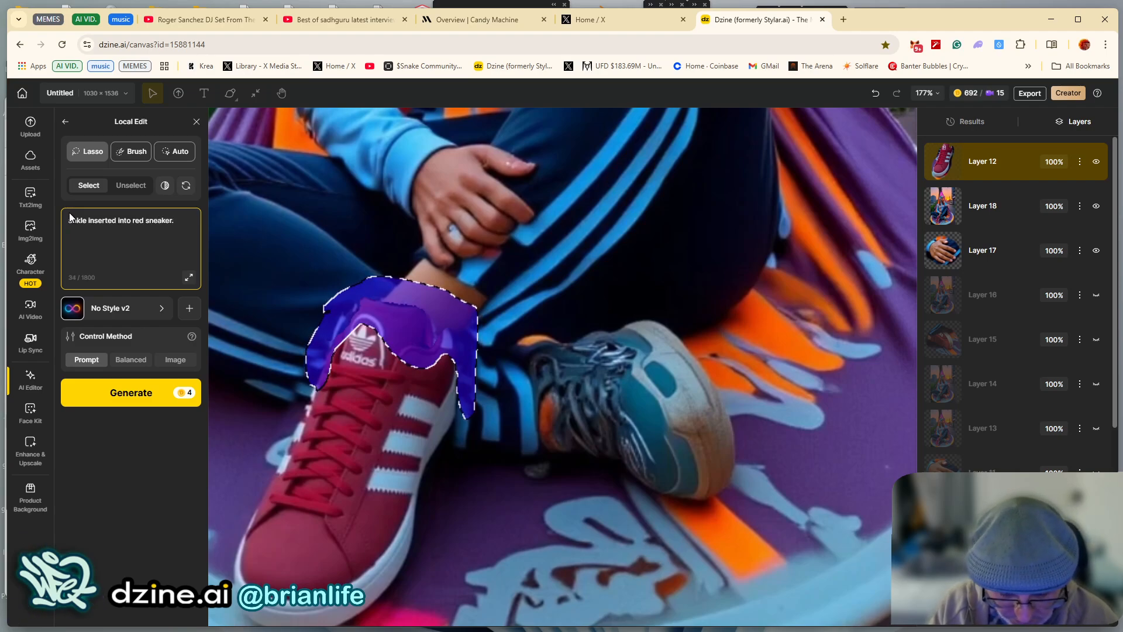
{"action": "type", "text": "ng pan"}
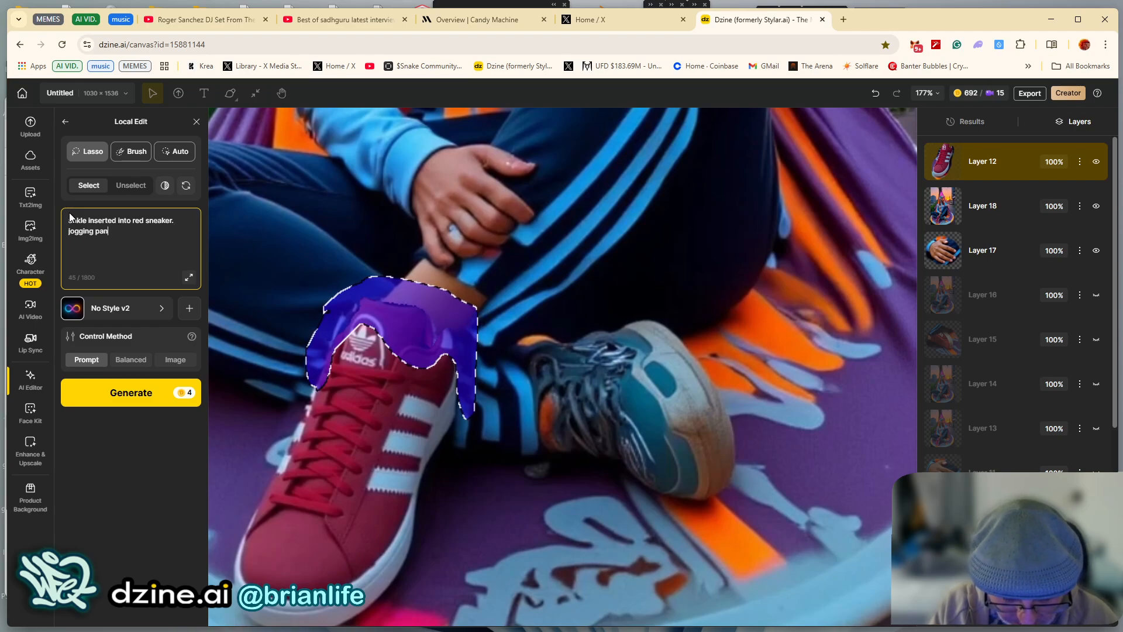
{"action": "type", "text": "ts."}
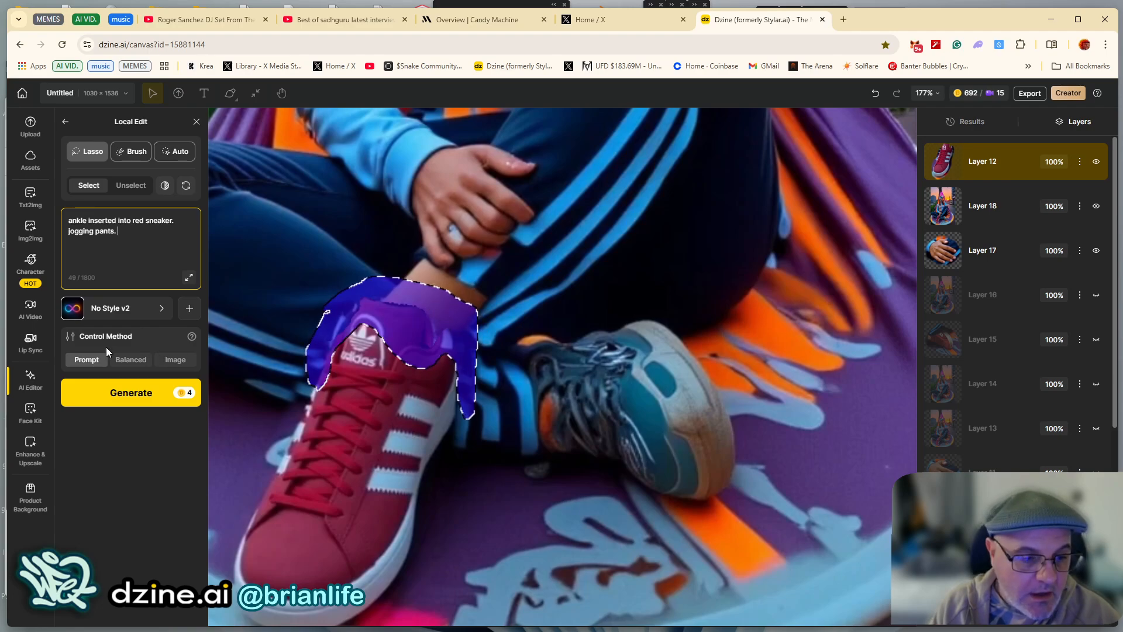
Try the Image and Balanced control methods for the local edit and return to Prompt
{"action": "left_click", "coordinate": [175, 360]}
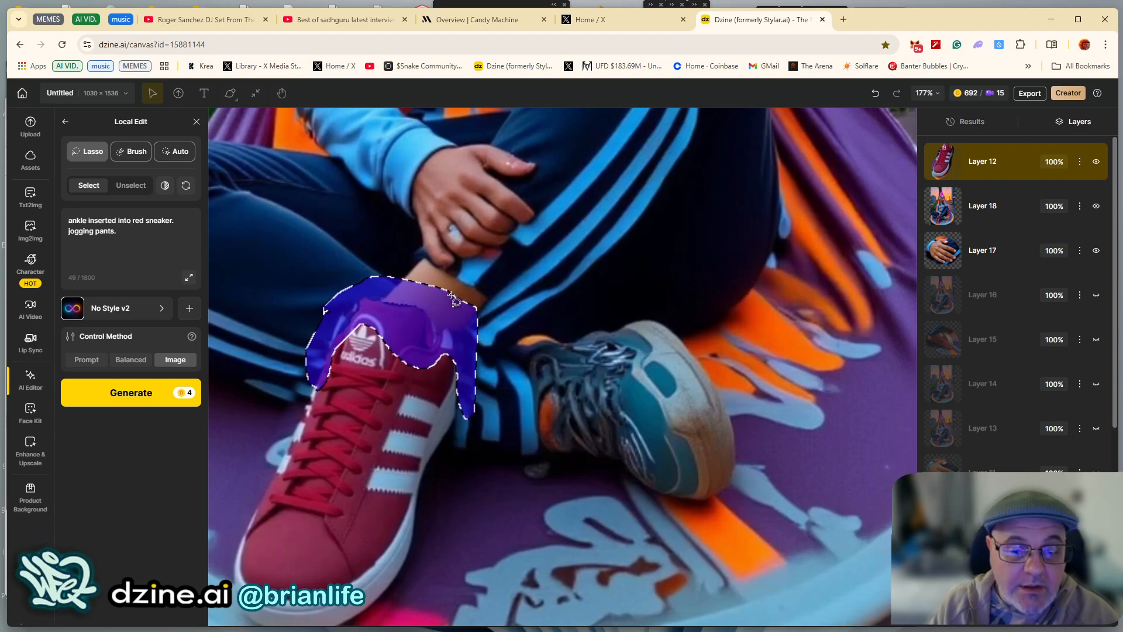
{"action": "left_click", "coordinate": [124, 361]}
{"action": "triple_click", "coordinate": [87, 234]}
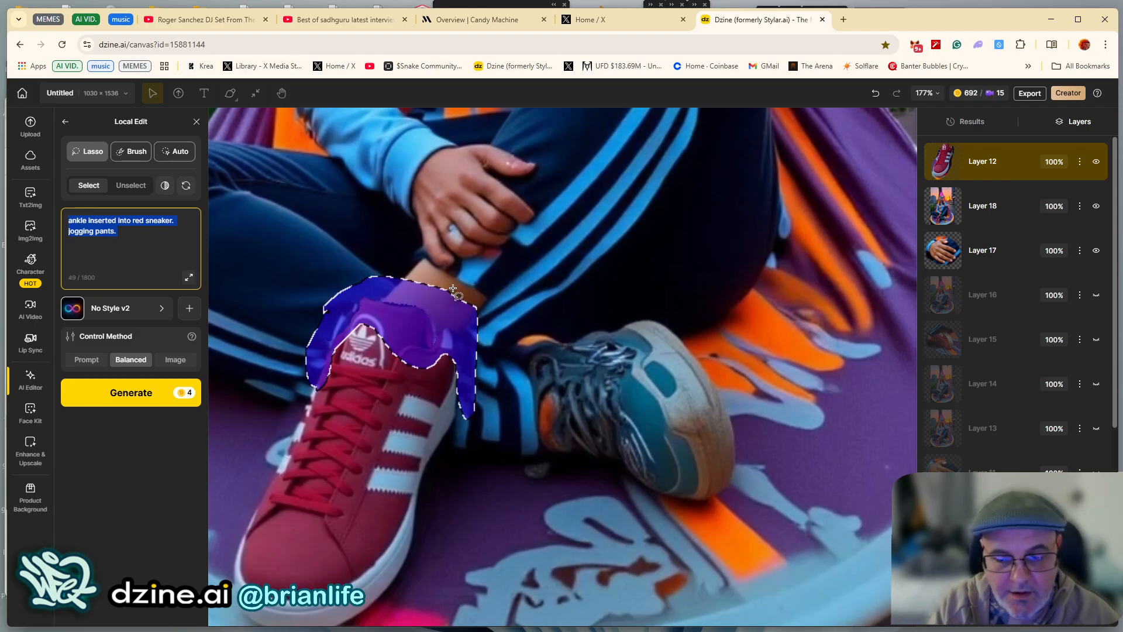
{"action": "left_click", "coordinate": [81, 364]}
{"action": "left_click", "coordinate": [83, 360]}
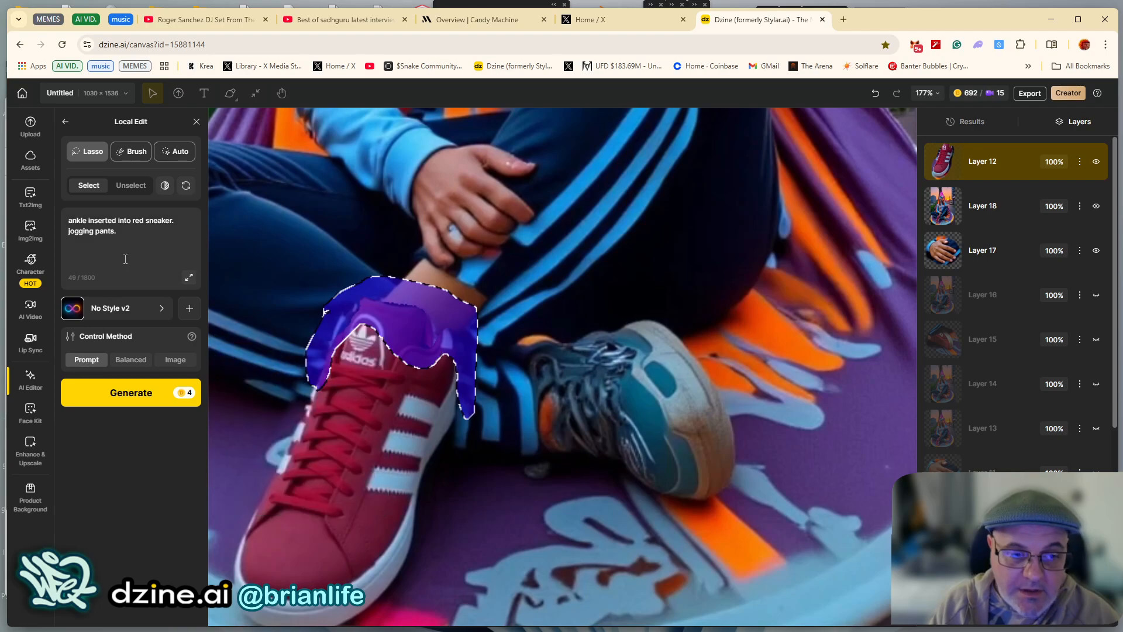
{"action": "left_click_drag", "start_coordinate": [128, 233], "coordinate": [68, 221]}
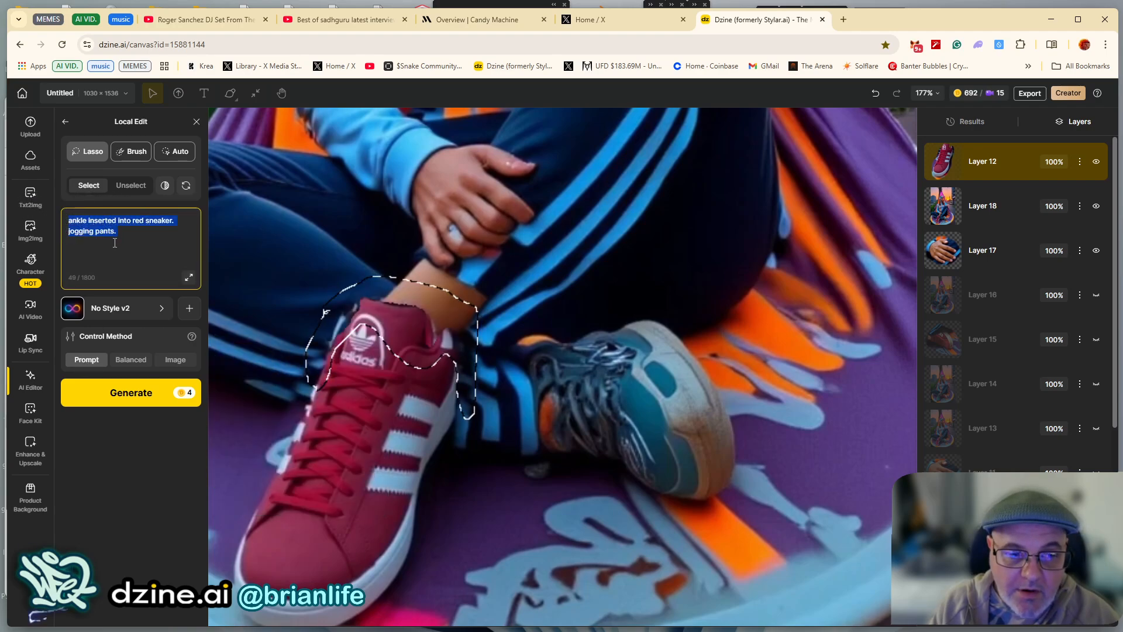
Try the Realistic style and the Lineart Whimsy style with its style intensity for the local edit
{"action": "left_click", "coordinate": [106, 308]}
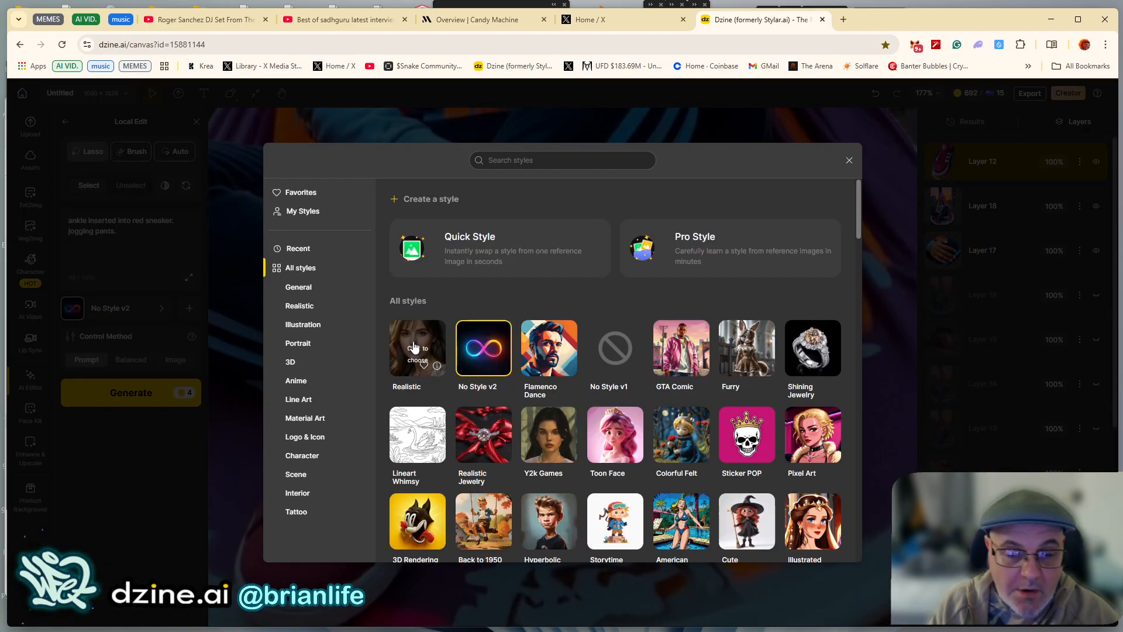
{"action": "left_click", "coordinate": [414, 344]}
{"action": "left_click", "coordinate": [104, 306]}
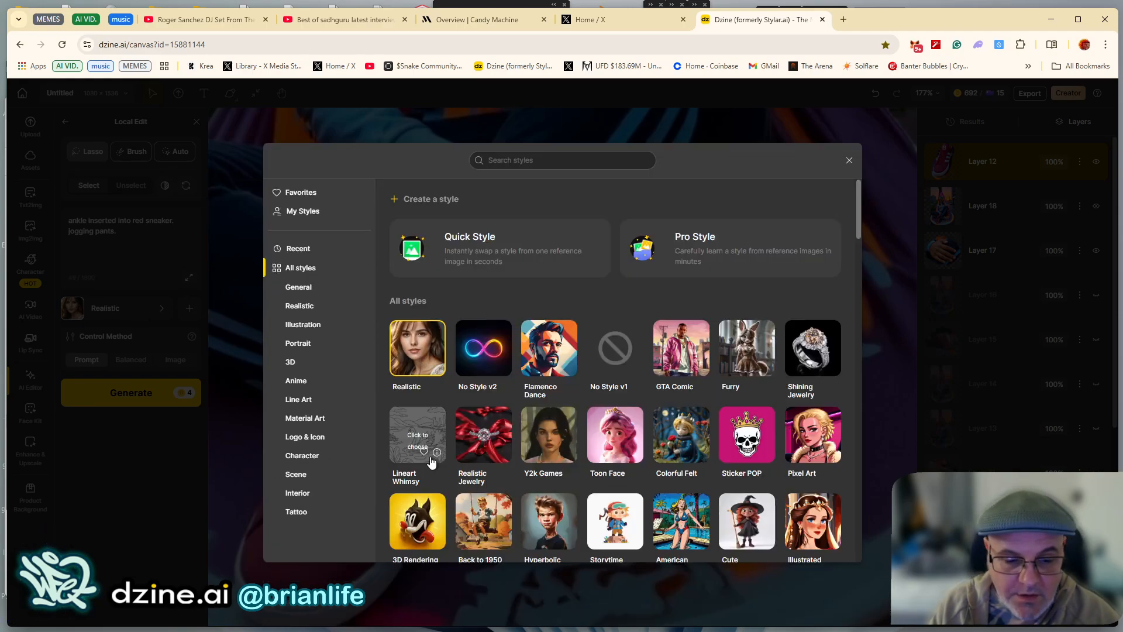
{"action": "left_click", "coordinate": [419, 442]}
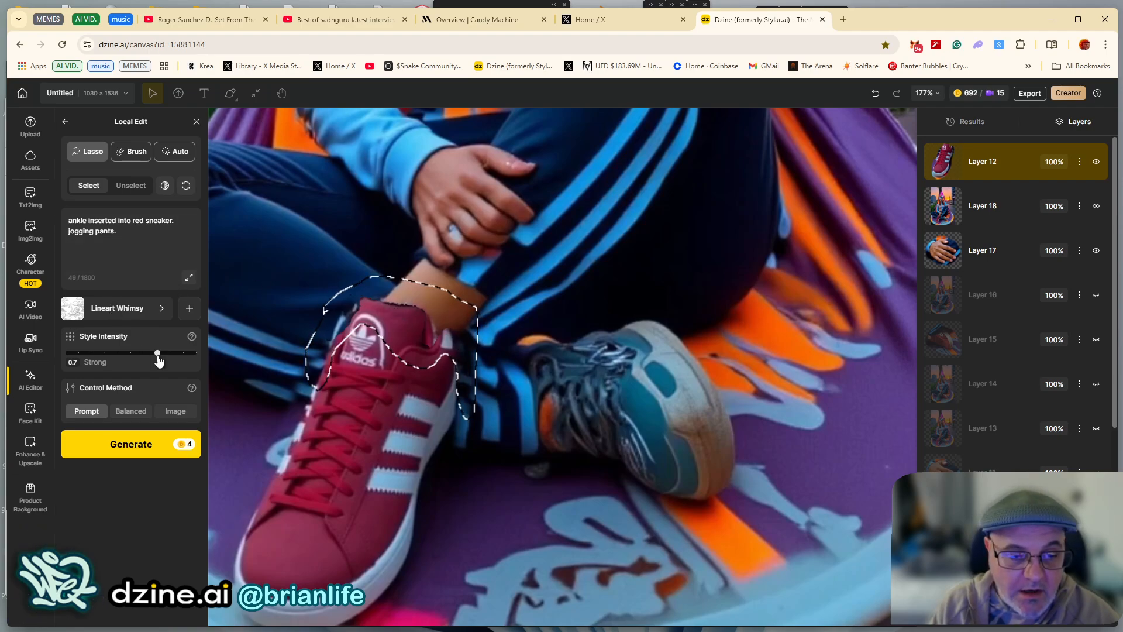
{"action": "mouse_move", "coordinate": [158, 354]}
{"action": "left_mouse_down"}
{"action": "mouse_move", "coordinate": [108, 361]}
{"action": "mouse_move", "coordinate": [180, 354]}
{"action": "mouse_move", "coordinate": [158, 353]}
{"action": "left_mouse_up"}
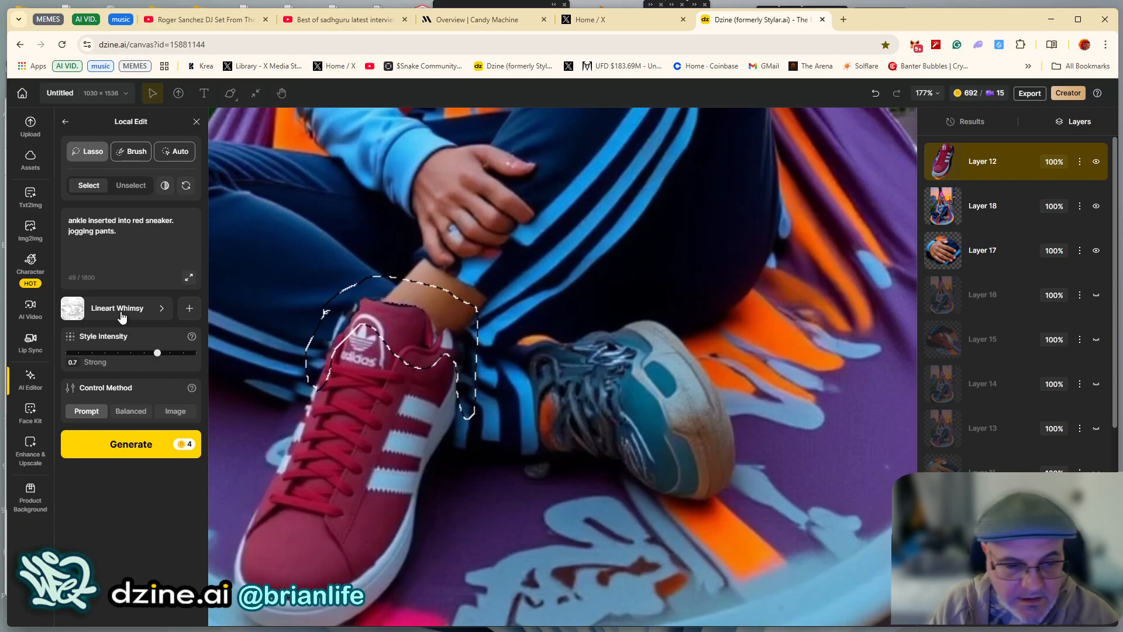
Generate the local edit with the Realistic style and the Balanced control method
{"action": "left_click", "coordinate": [119, 313]}
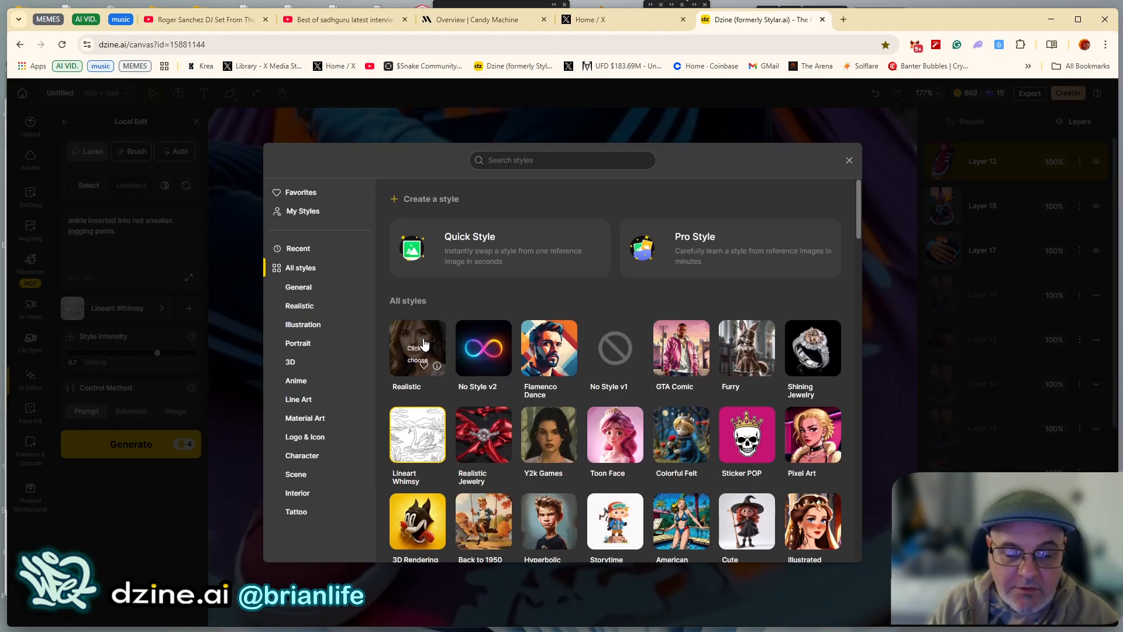
{"action": "left_click", "coordinate": [421, 342]}
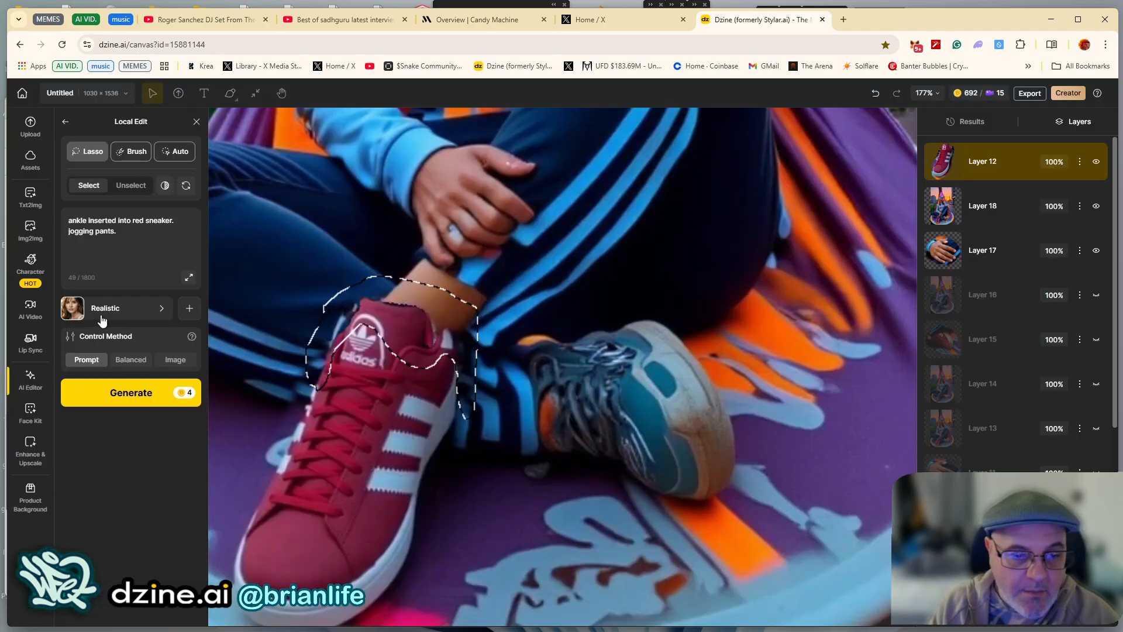
{"action": "left_click", "coordinate": [125, 368]}
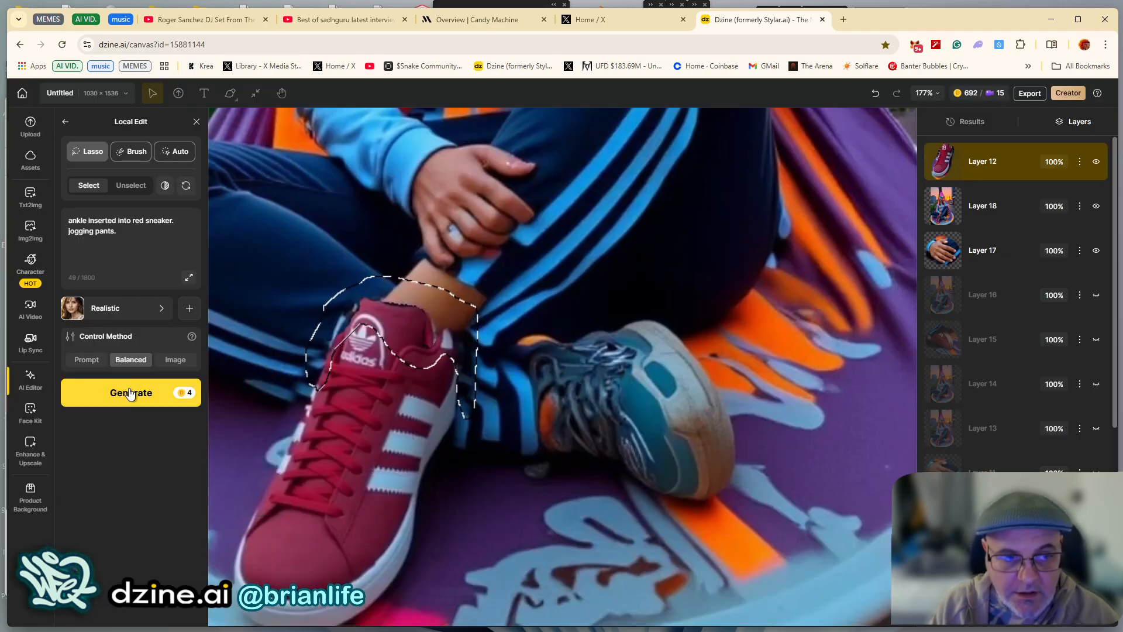
{"action": "left_click", "coordinate": [130, 393]}
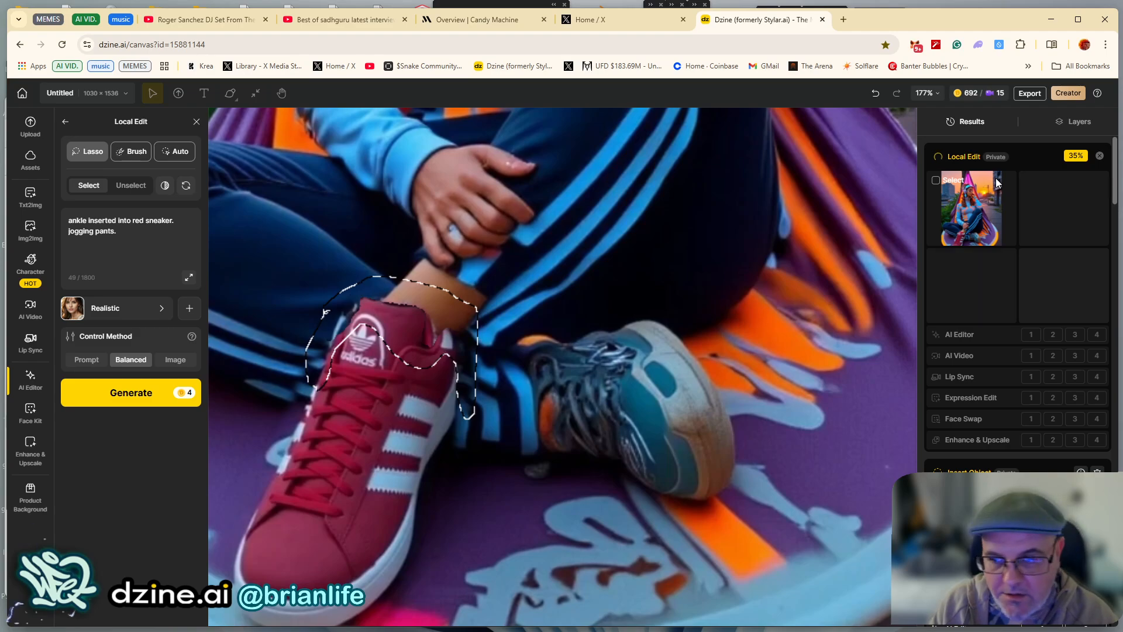
Preview the Local Edit results and place the fourth one on the canvas
{"action": "mouse_move", "coordinate": [993, 208]}
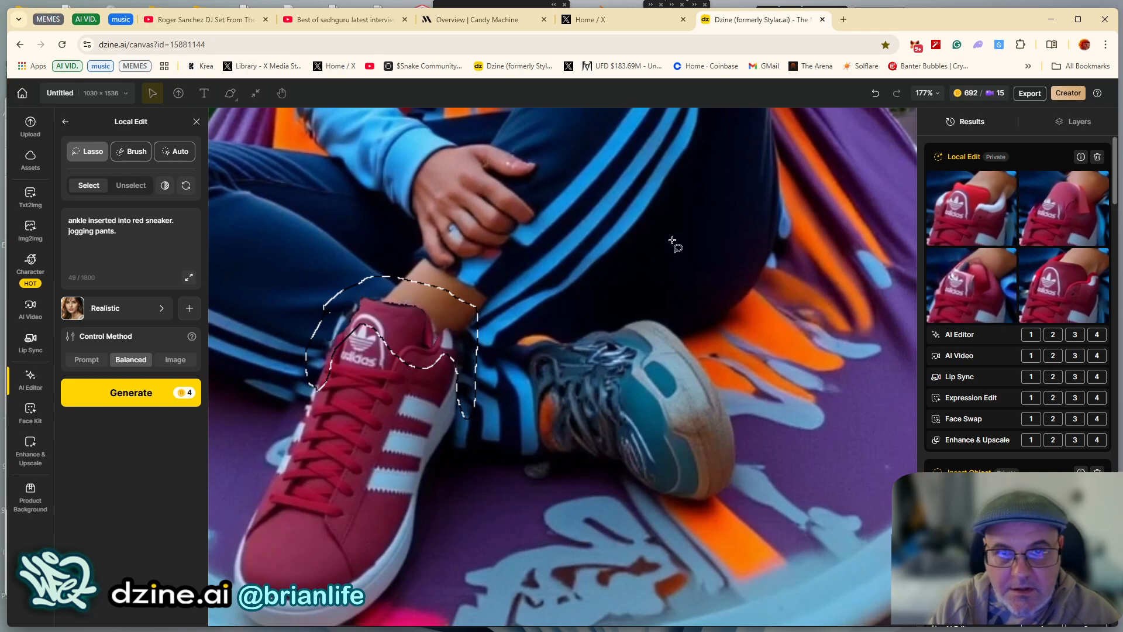
{"action": "mouse_move", "coordinate": [963, 297]}
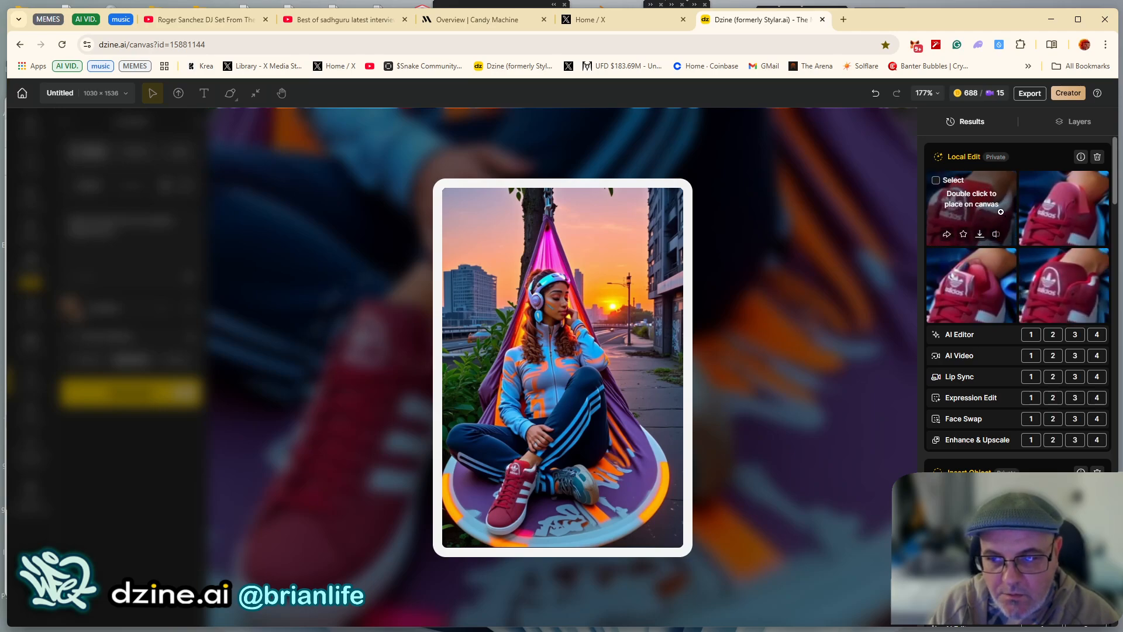
{"action": "double_click", "coordinate": [1068, 275]}
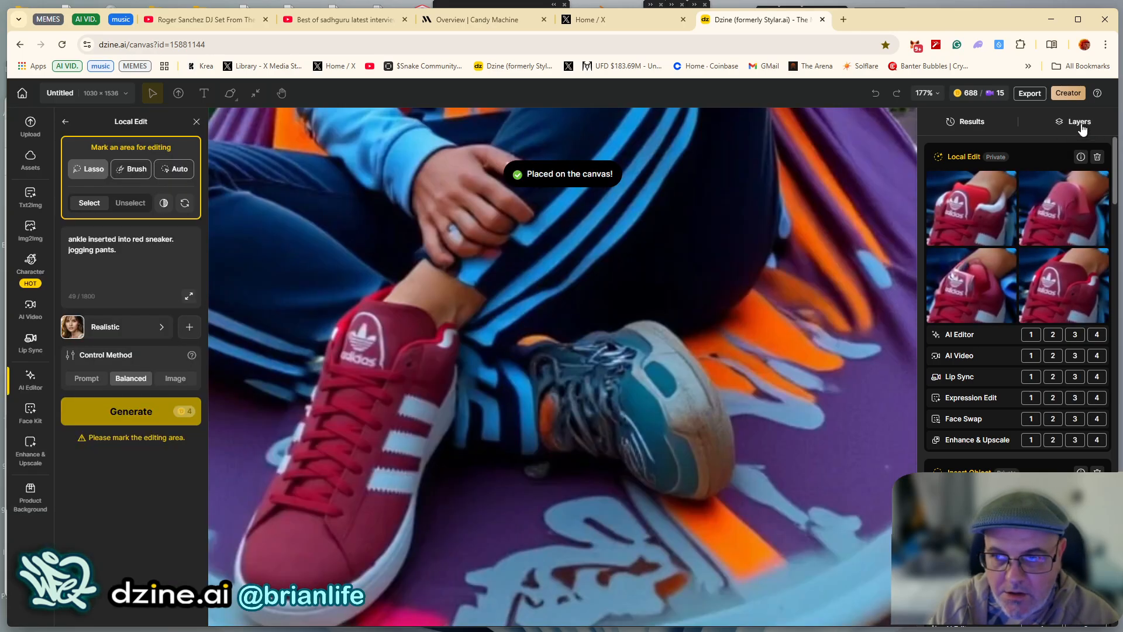
Toggle Layer 19 to compare the sneaker blend with and without it, leaving the layer hidden
{"action": "left_click", "coordinate": [1079, 122]}
{"action": "left_click", "coordinate": [1097, 163]}
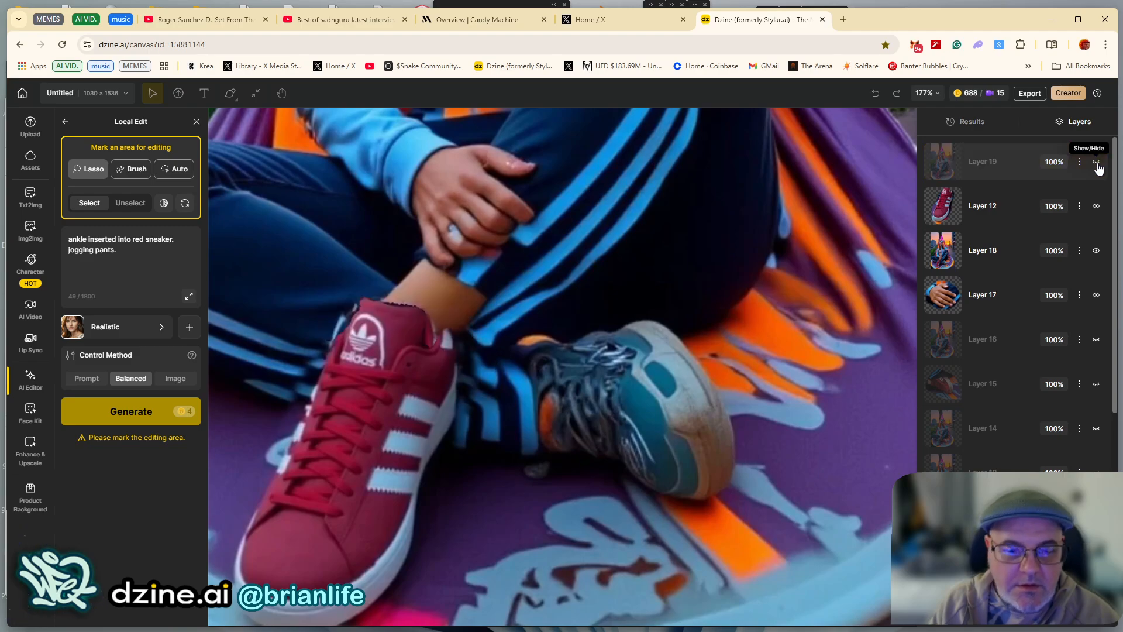
{"action": "left_click", "coordinate": [1096, 164]}
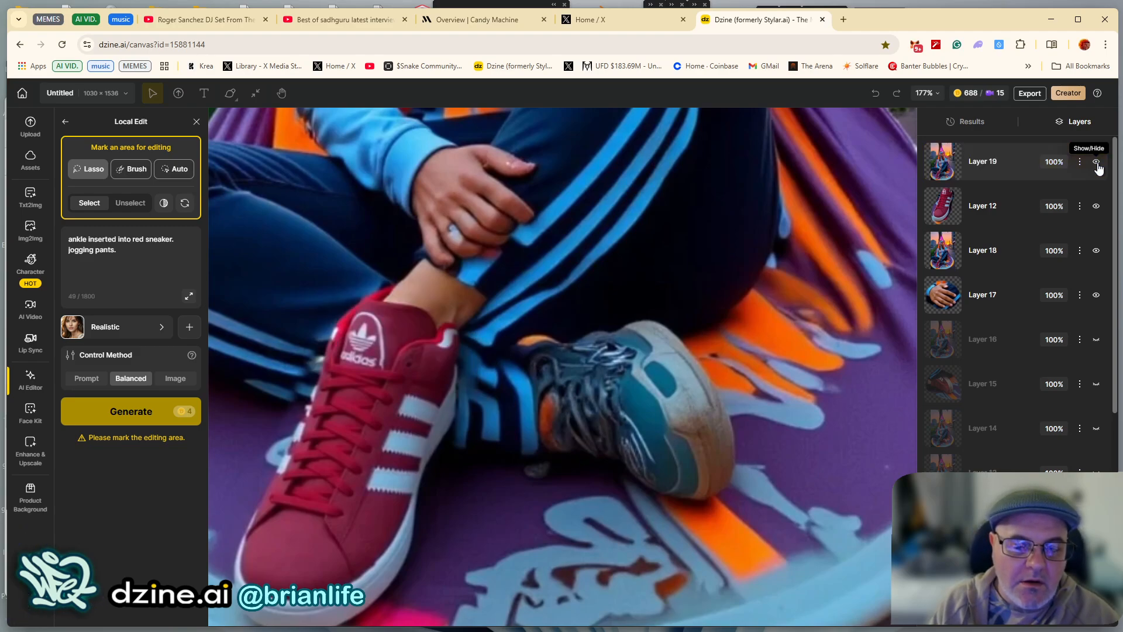
{"action": "scroll", "coordinate": [503, 304], "scroll_direction": "down", "scroll_amount": 5}
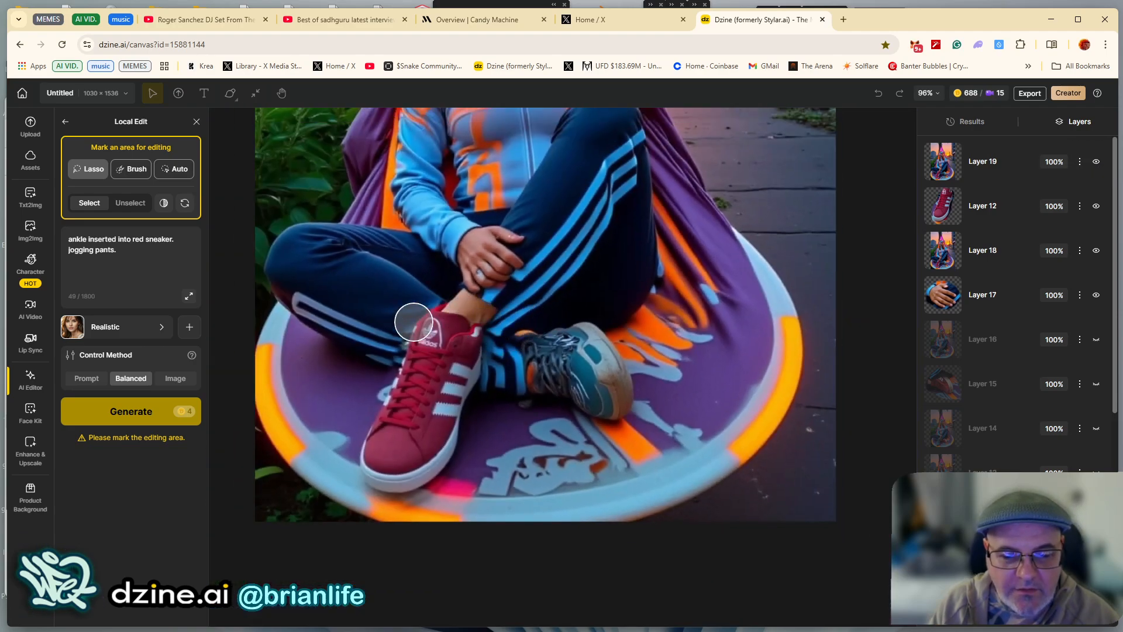
{"action": "left_click", "coordinate": [1097, 166]}
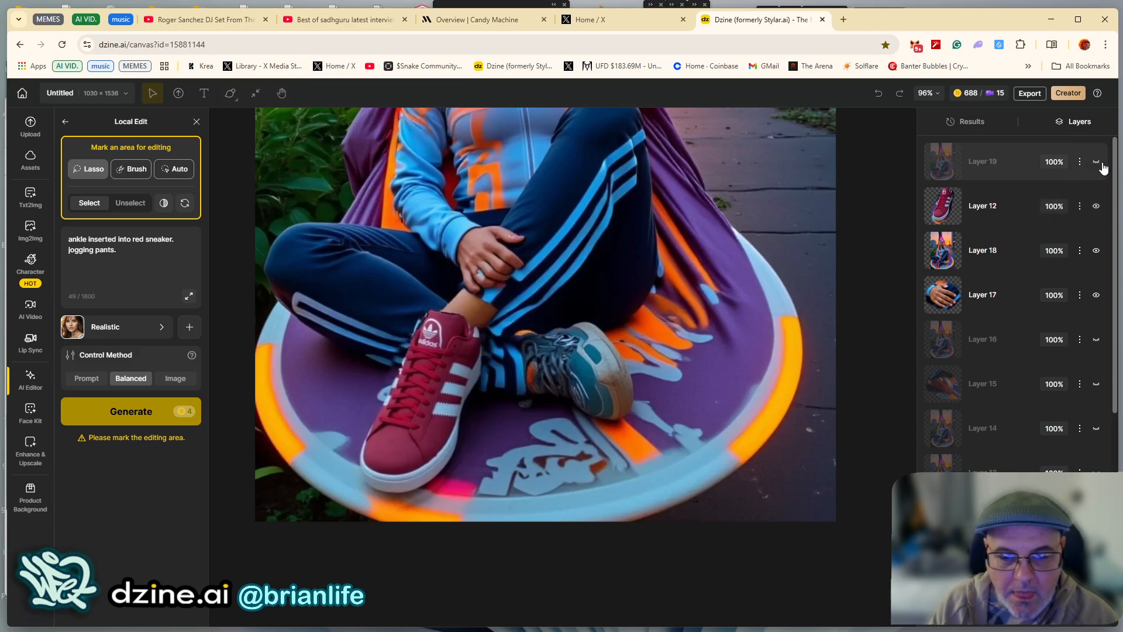
Select Layer 12 and mark the ankle and upper part of the red sneaker with the Lasso for local editing
{"action": "left_click", "coordinate": [1016, 212]}
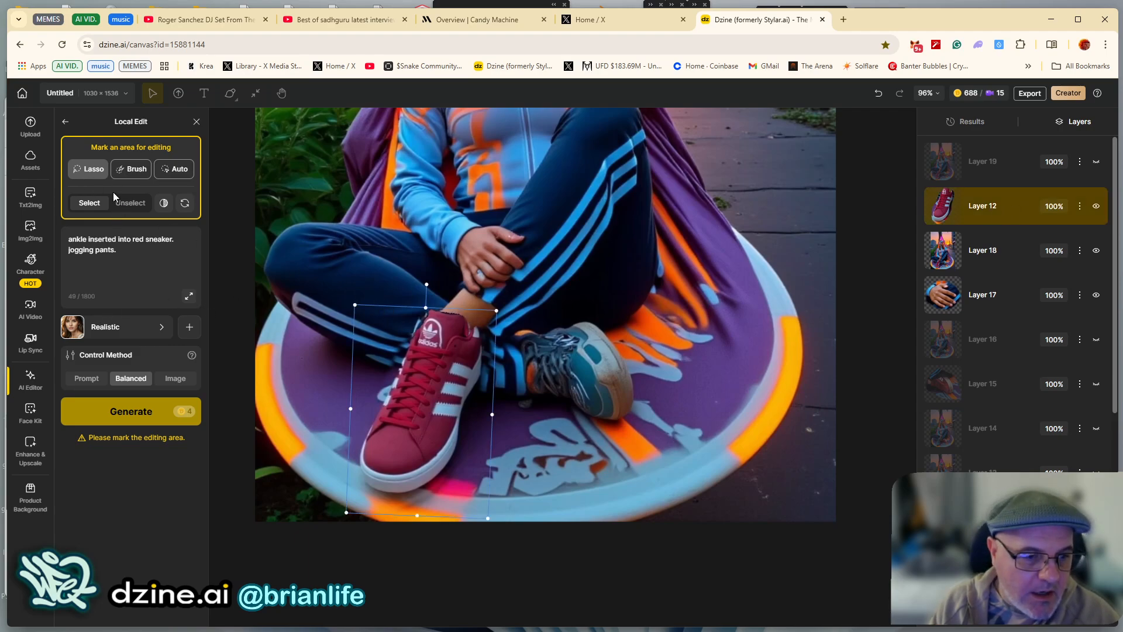
{"action": "left_click_drag", "start_coordinate": [405, 322], "coordinate": [448, 284]}
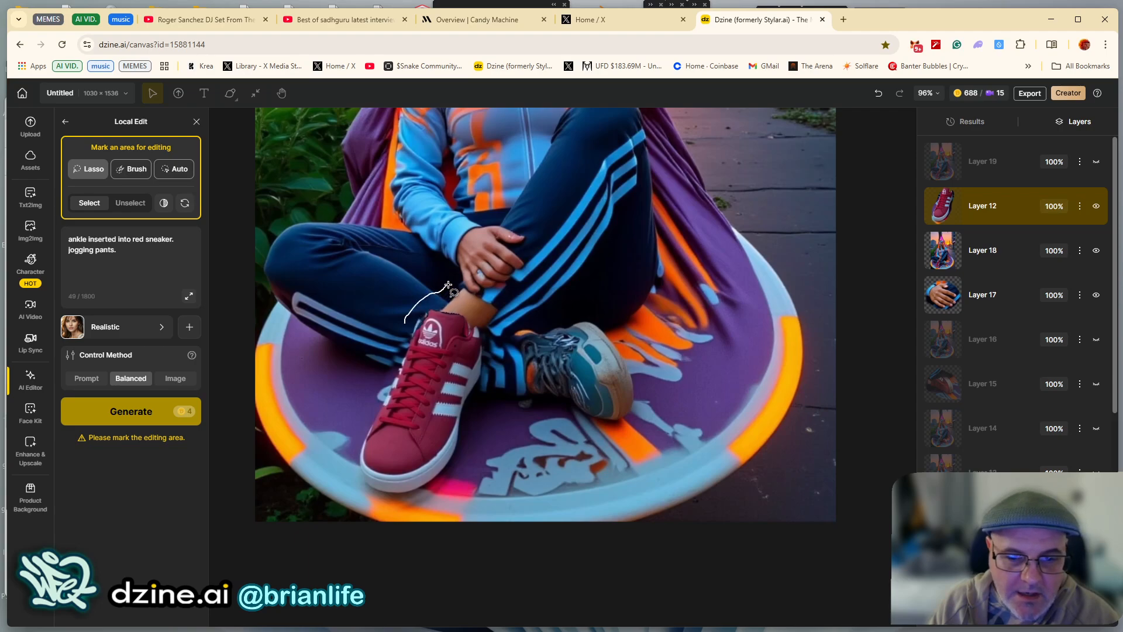
{"action": "left_click_drag", "start_coordinate": [477, 359], "coordinate": [482, 363]}
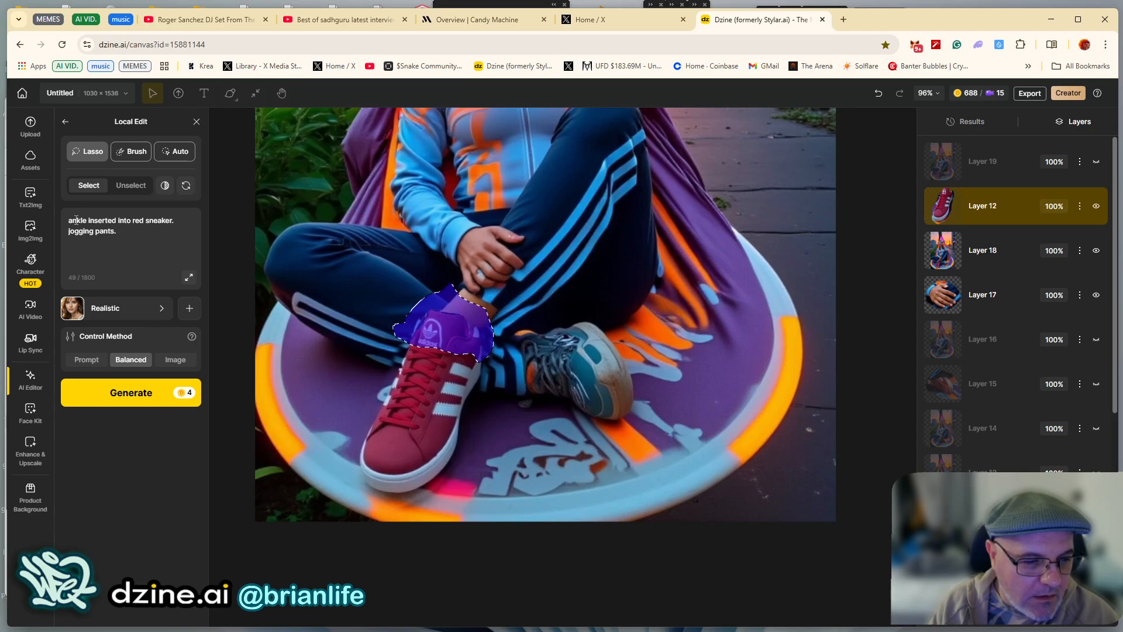
Add ", tan skin." after "ankle" in the local edit prompt
{"action": "left_click", "coordinate": [89, 220]}
{"action": "type", "text": ". ta"}
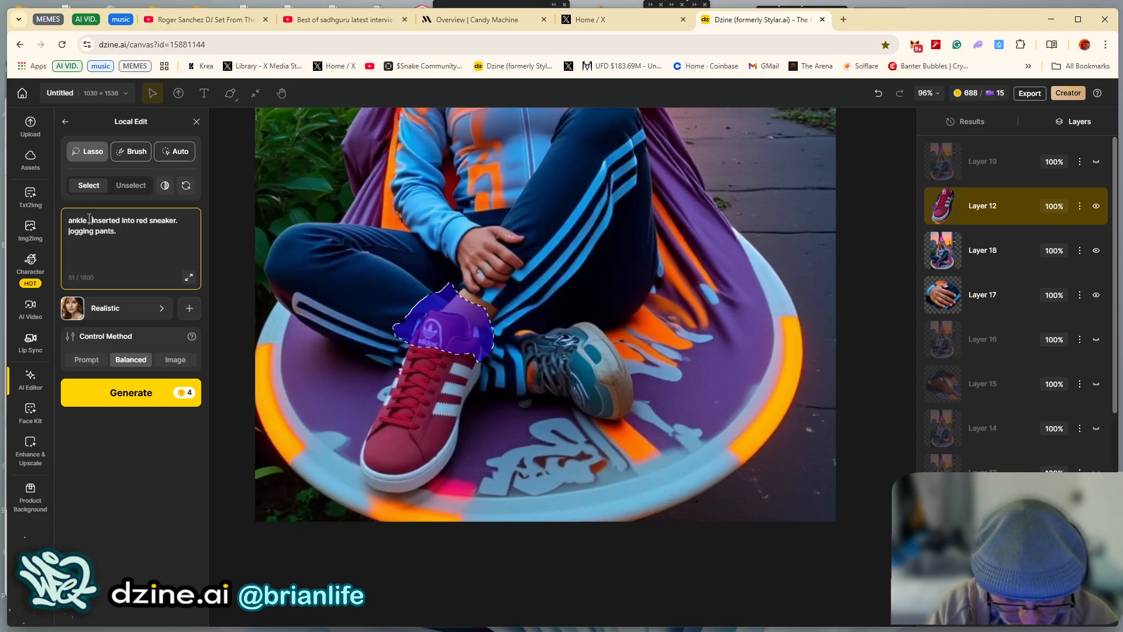
{"action": "type", "text": "n skin."}
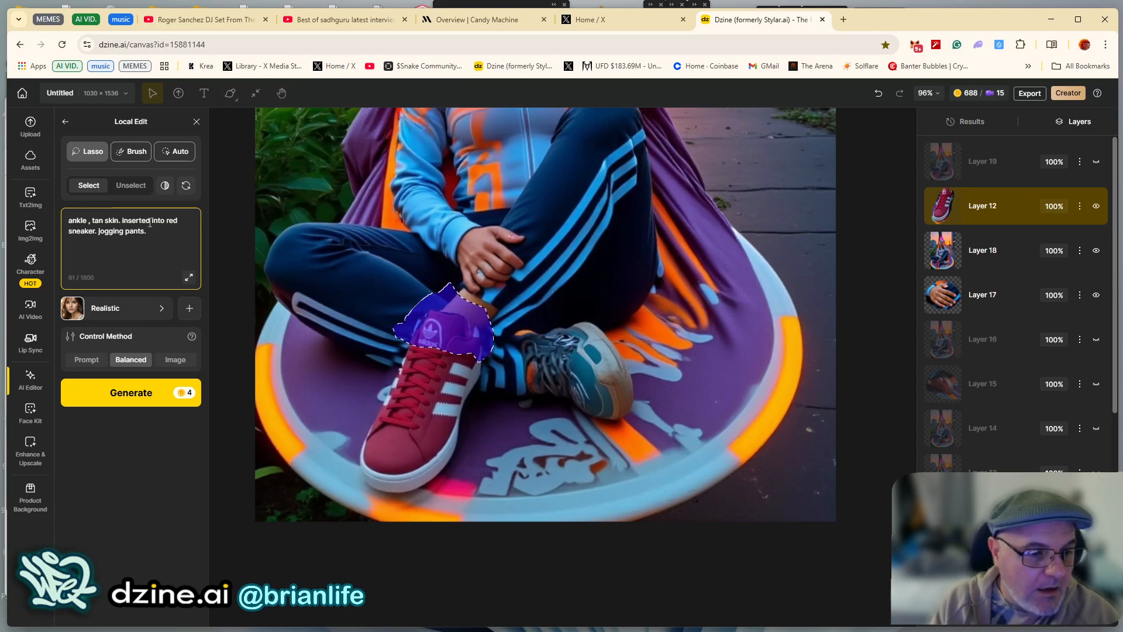
Insert "adidas" before "sneaker" in the prompt so it reads "ankle , tan skin. inserted into red adidas sneaker. jogging pants."
{"action": "left_click", "coordinate": [69, 231]}
{"action": "type", "text": "adida"}
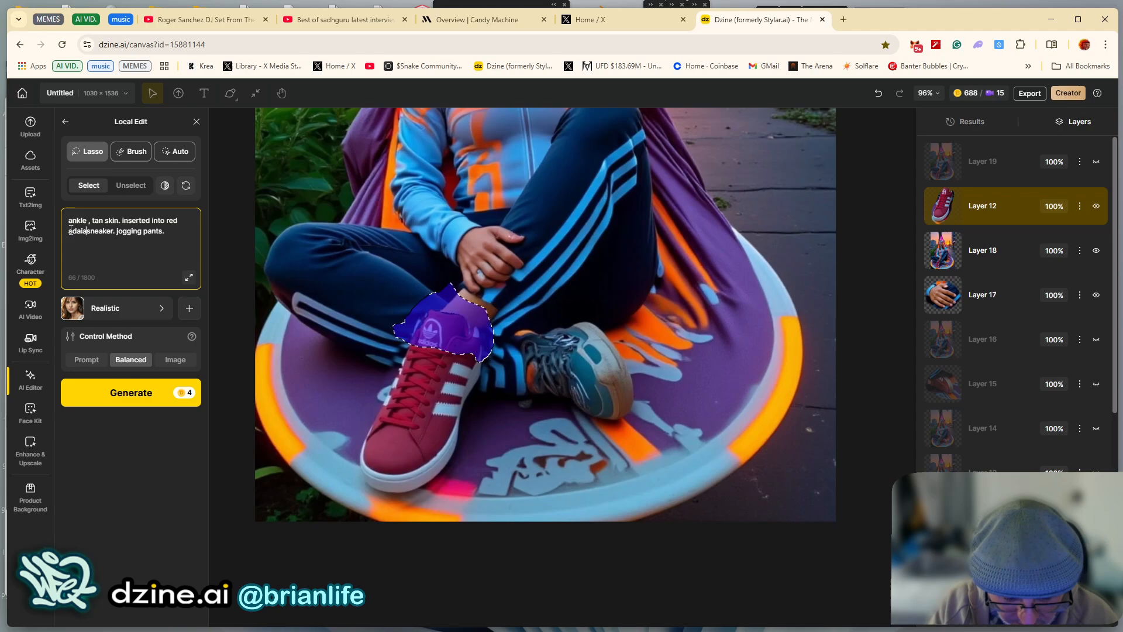
{"action": "key", "text": "BackSpace"}
{"action": "key", "text": "BackSpace"}
{"action": "key", "text": "BackSpace"}
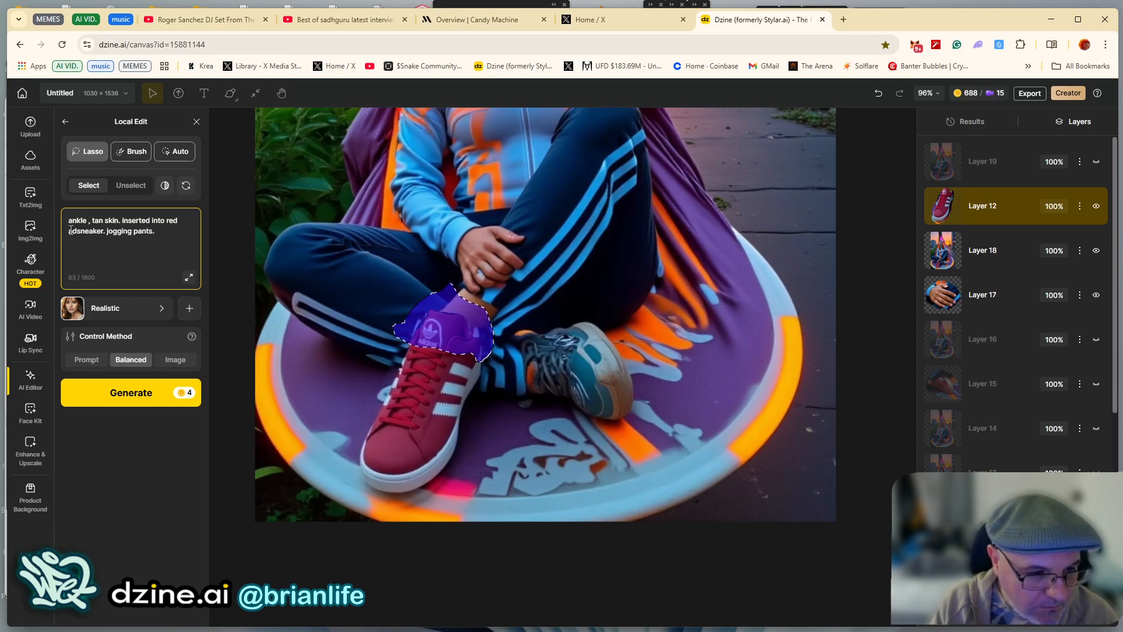
{"action": "type", "text": "idas sn"}
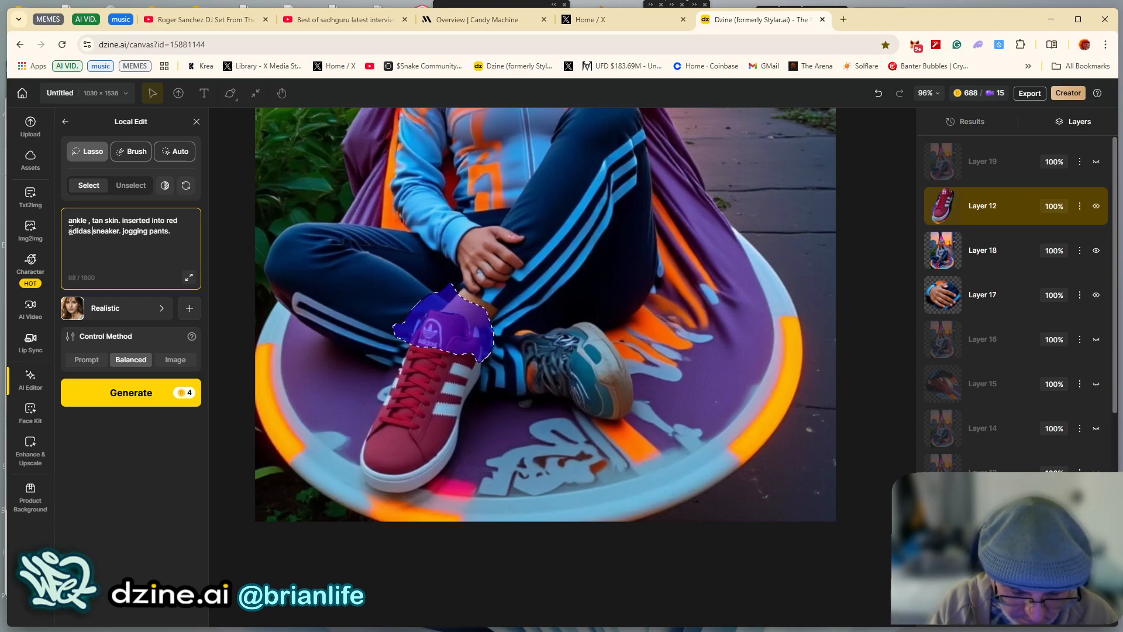
{"action": "type", "text": "eaker"}
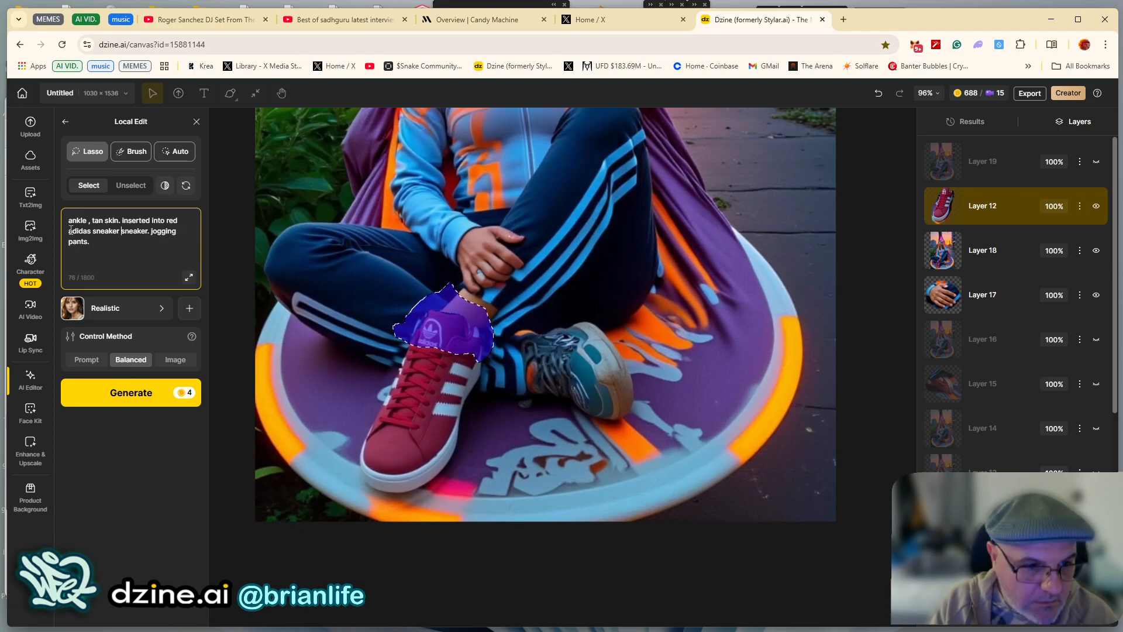
{"action": "key", "text": "BackSpace"}
{"action": "key", "text": "BackSpace"}
{"action": "key", "text": "BackSpace"}
{"action": "key", "text": "BackSpace"}
{"action": "key", "text": "BackSpace"}
{"action": "key", "text": "BackSpace"}
{"action": "key", "text": "BackSpace"}
{"action": "key", "text": "BackSpace"}
{"action": "key", "text": "BackSpace"}
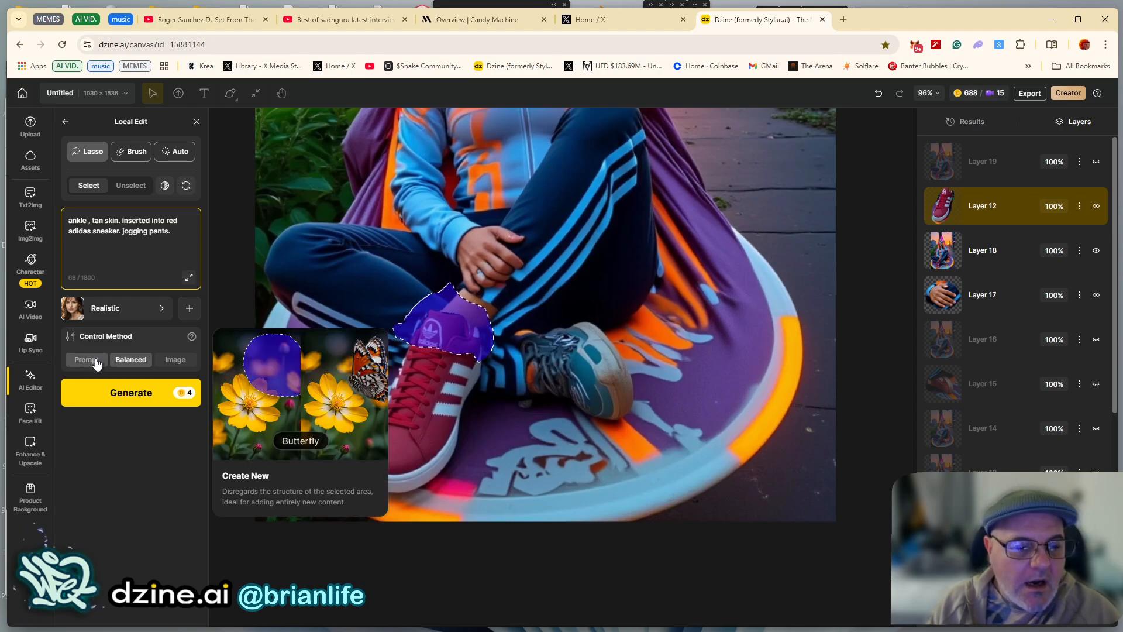
Generate the local edit with the Image control method, and again with the Balanced control method
{"action": "left_click", "coordinate": [169, 359]}
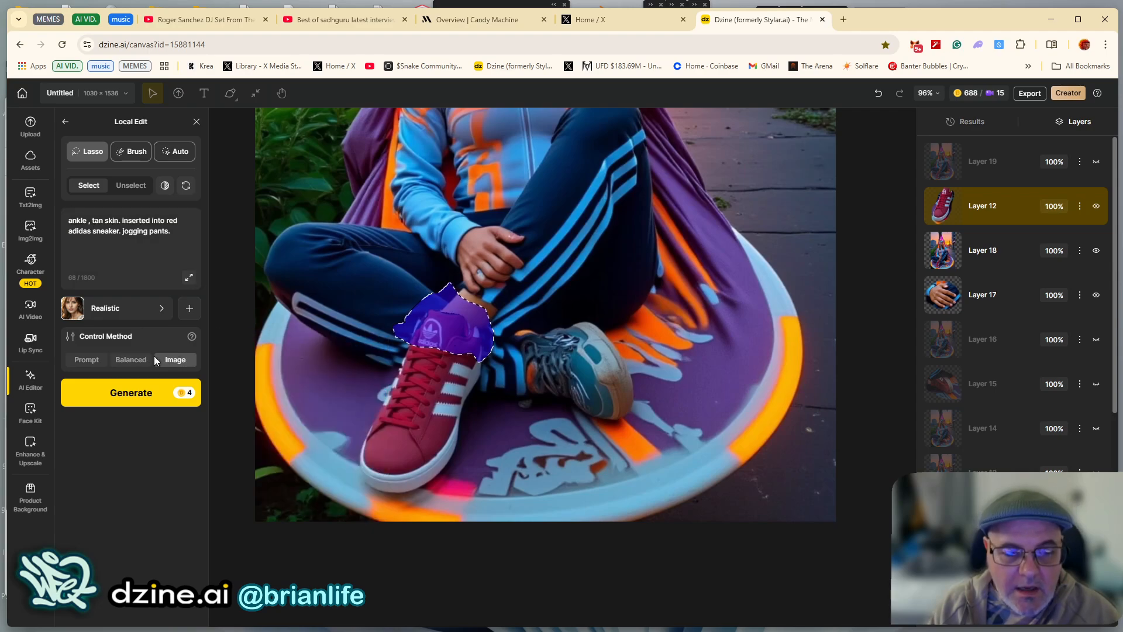
{"action": "left_click", "coordinate": [133, 400]}
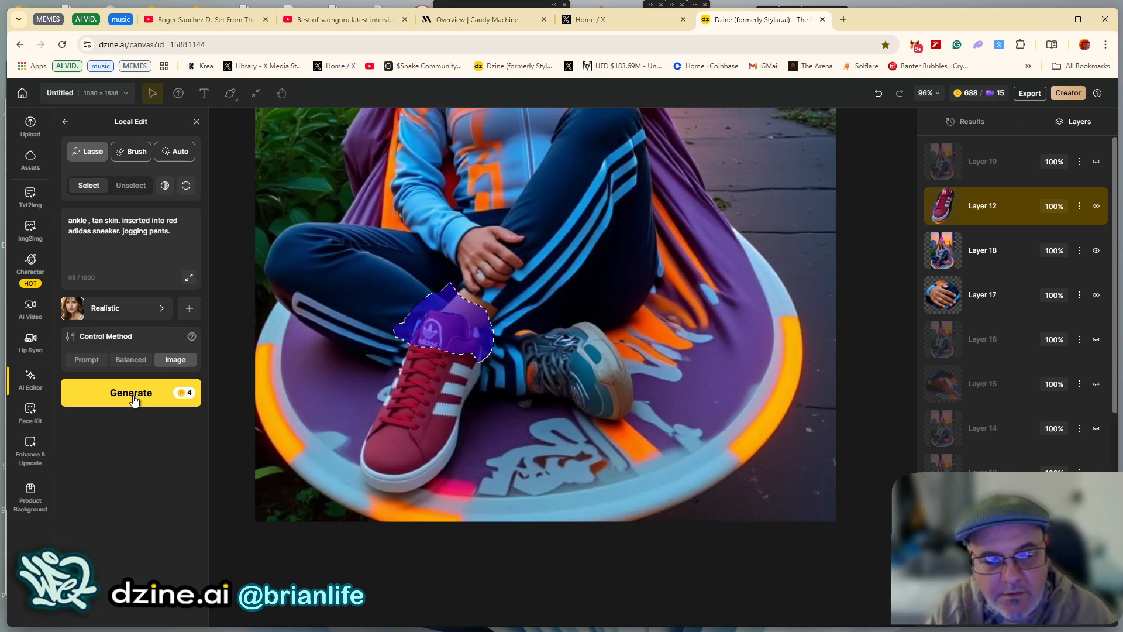
{"action": "mouse_move", "coordinate": [192, 336]}
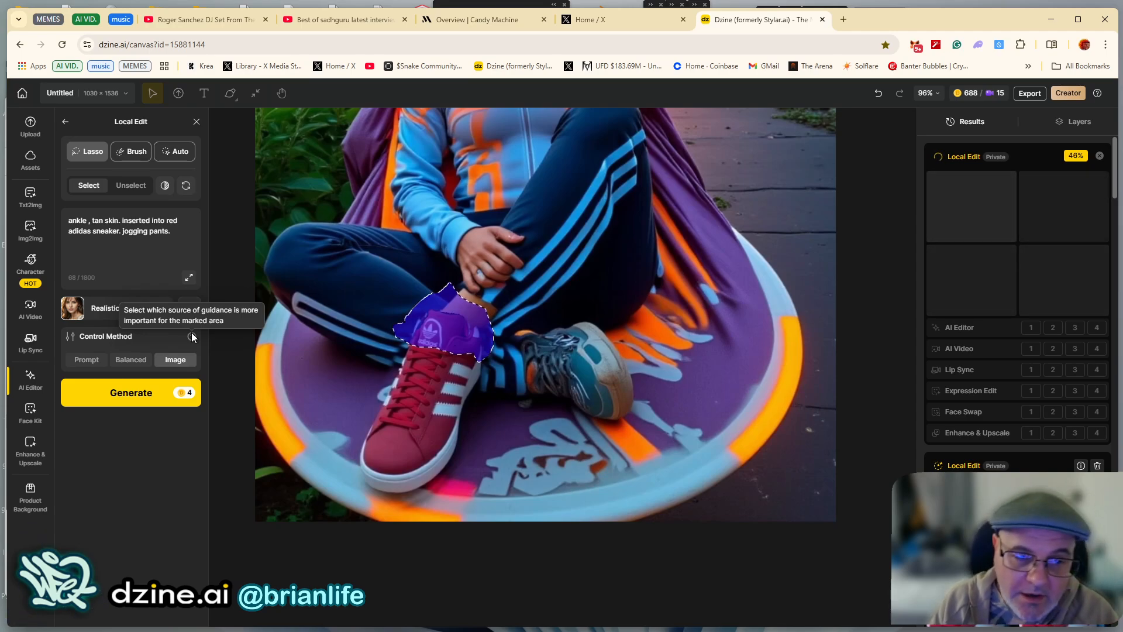
{"action": "left_click", "coordinate": [139, 360]}
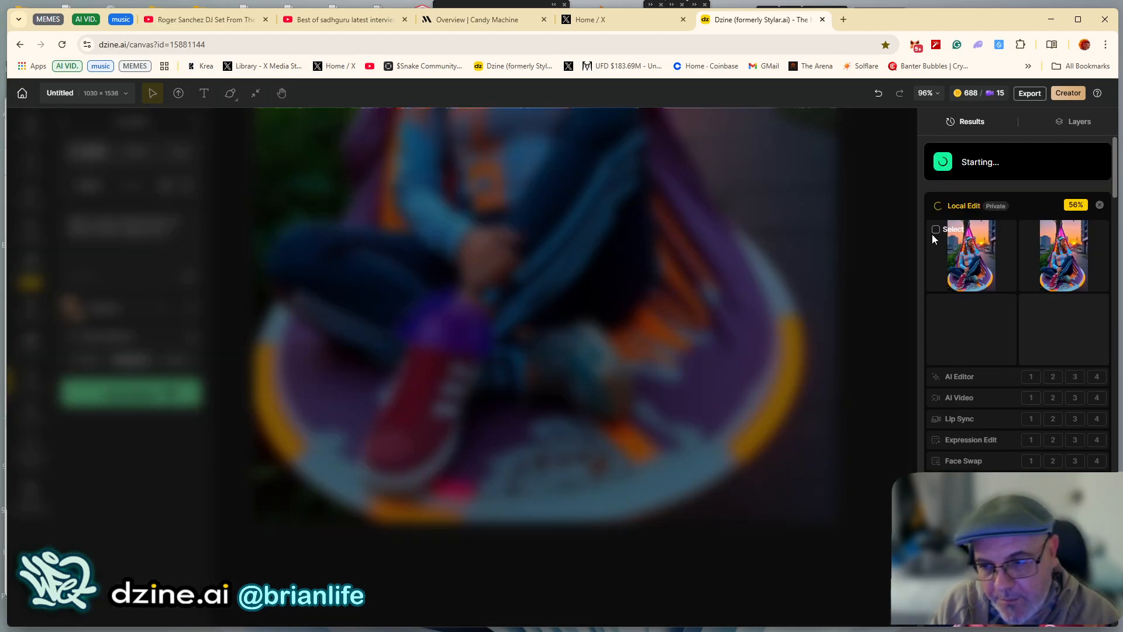
Preview the Local Edit results made with the Image control method
{"action": "mouse_move", "coordinate": [981, 264]}
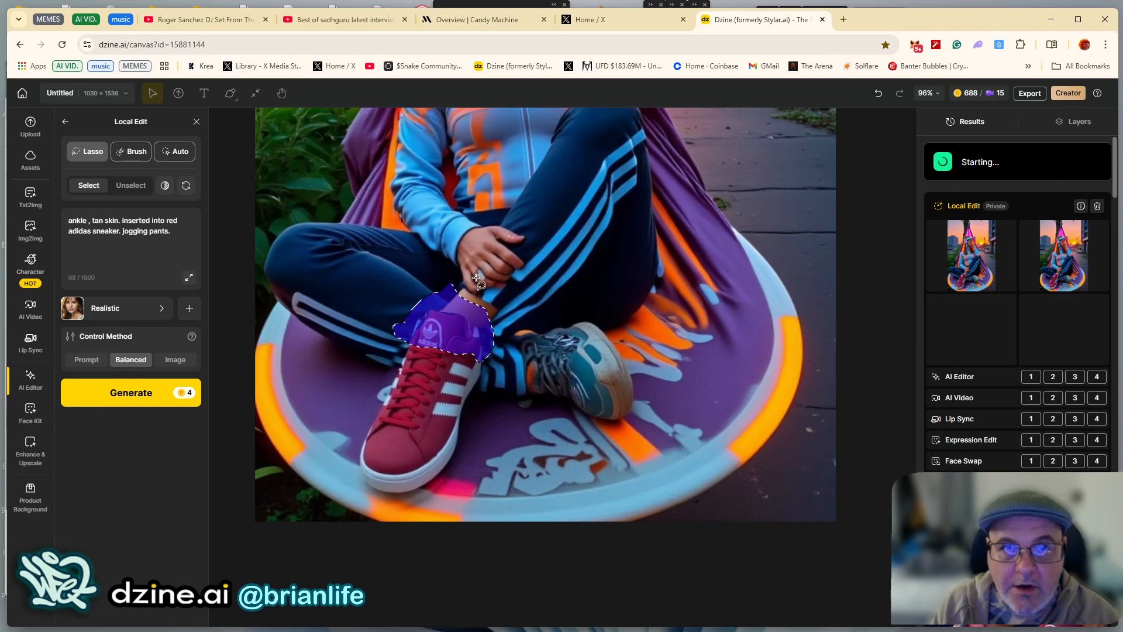
{"action": "mouse_move", "coordinate": [956, 334]}
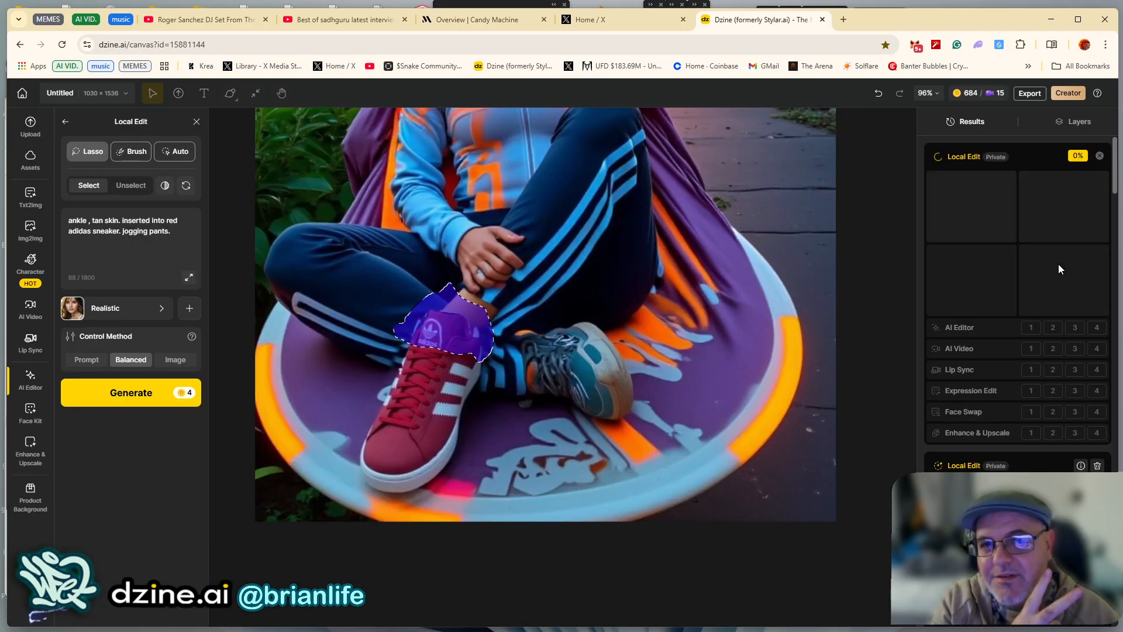
{"action": "scroll", "coordinate": [994, 363], "scroll_direction": "down", "scroll_amount": 4}
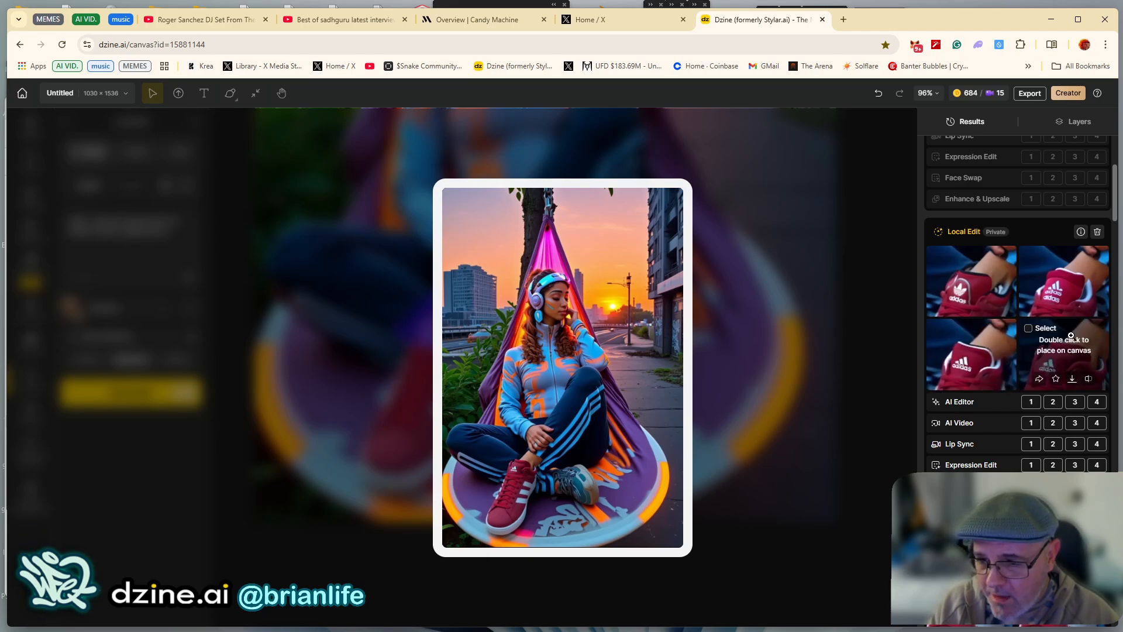
{"action": "scroll", "coordinate": [1039, 435], "scroll_direction": "up", "scroll_amount": 4}
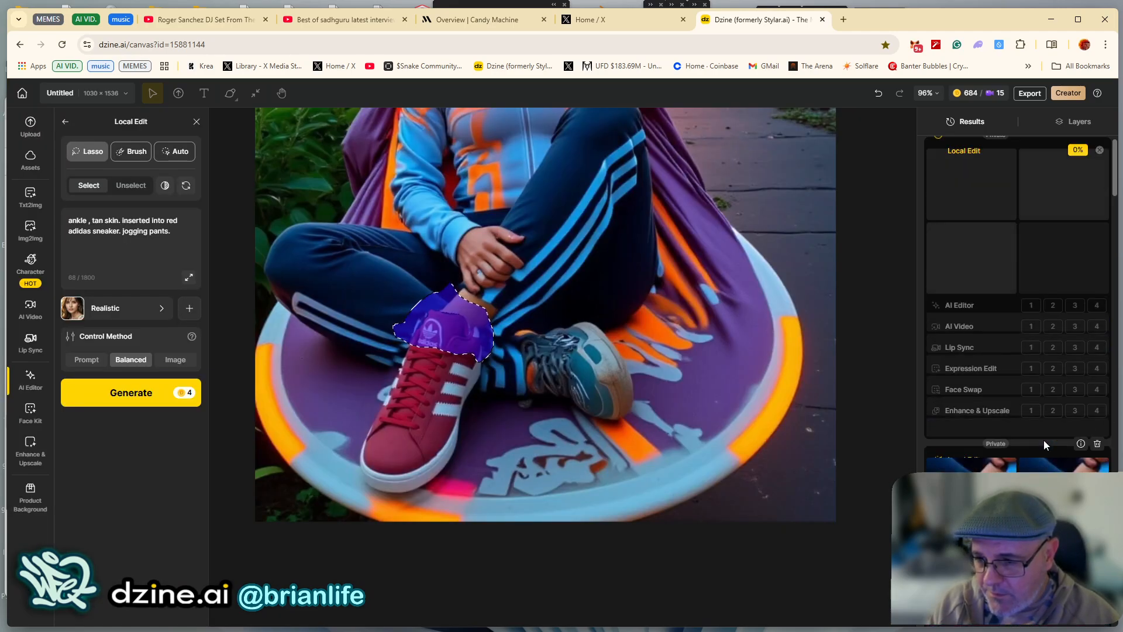
{"action": "mouse_move", "coordinate": [988, 493]}
{"action": "scroll", "coordinate": [988, 494], "scroll_direction": "down", "scroll_amount": 2}
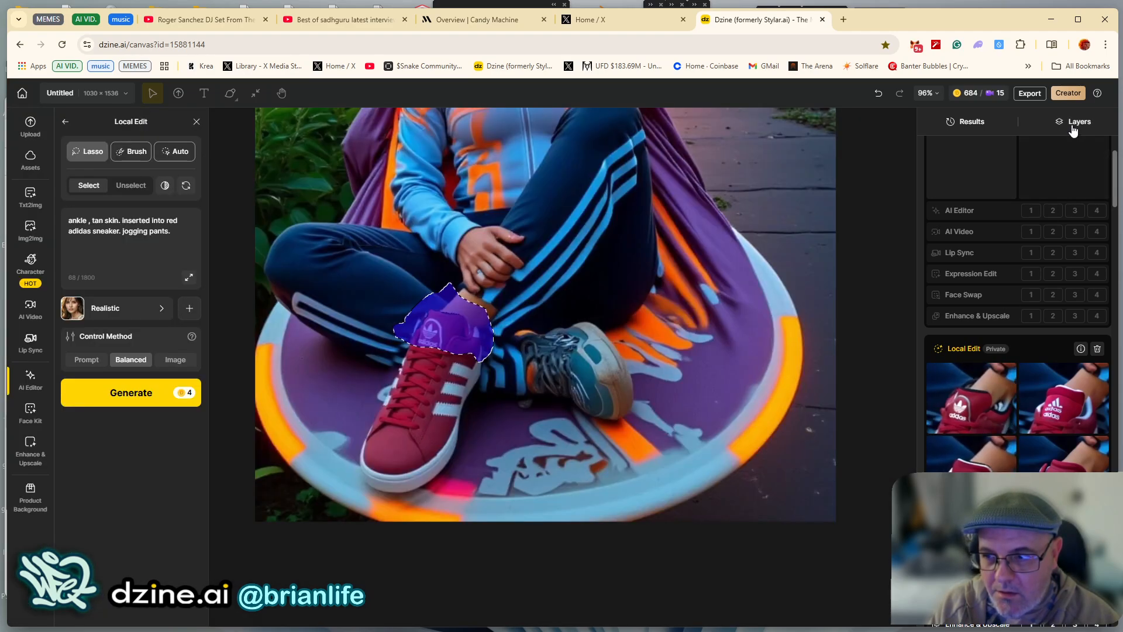
Show Layer 19 briefly to check the earlier ankle and sneaker blend, and hide it again
{"action": "left_click", "coordinate": [1077, 121]}
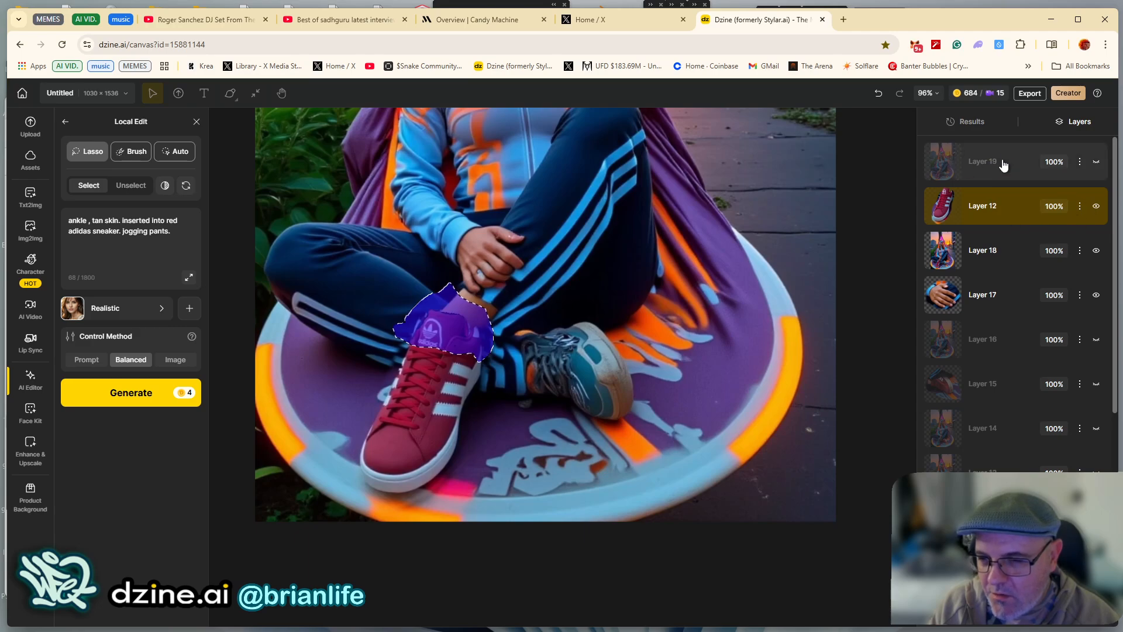
{"action": "left_click", "coordinate": [1097, 162]}
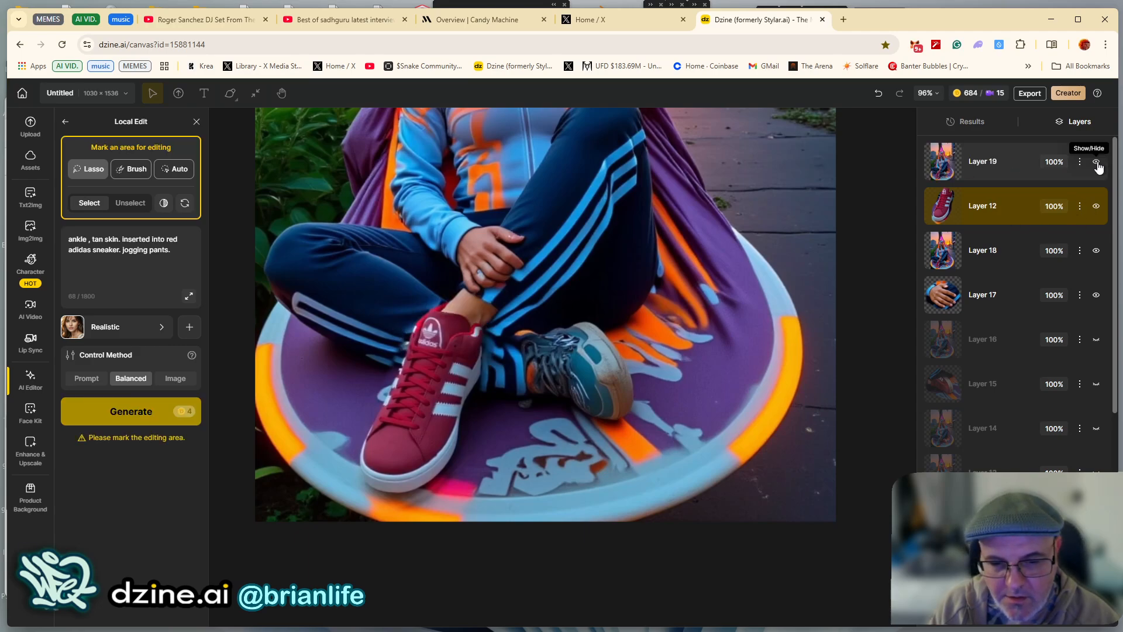
{"action": "left_click", "coordinate": [1096, 164]}
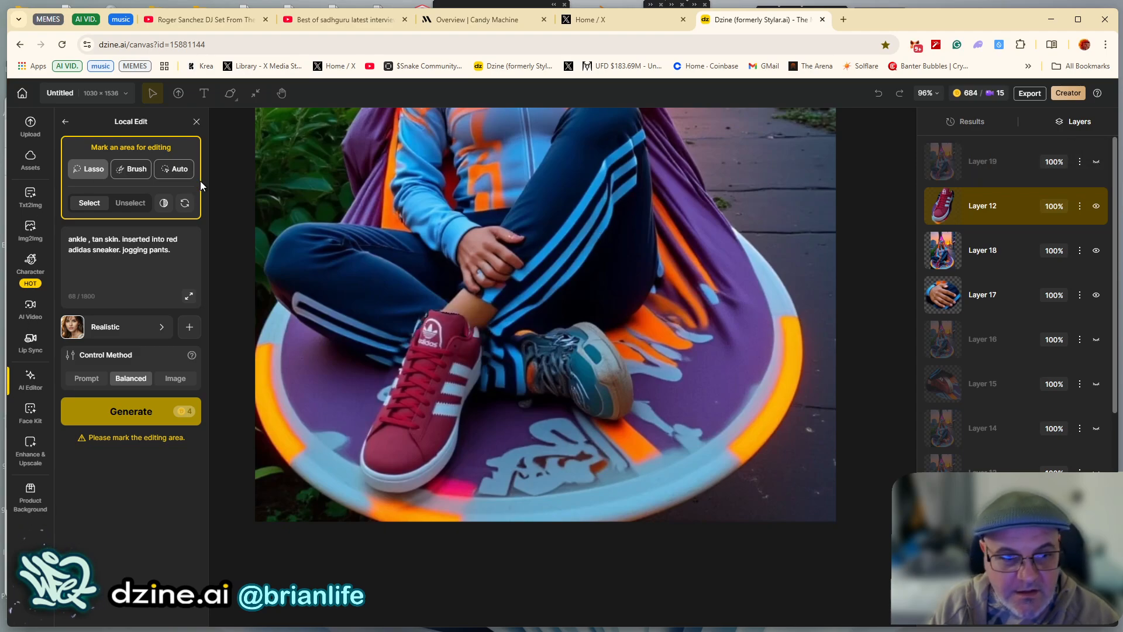
Preview the Local Edit results from both generations and place the second image of the newest set on the canvas
{"action": "left_click", "coordinate": [993, 125]}
{"action": "scroll", "coordinate": [1009, 268], "scroll_direction": "up", "scroll_amount": 2}
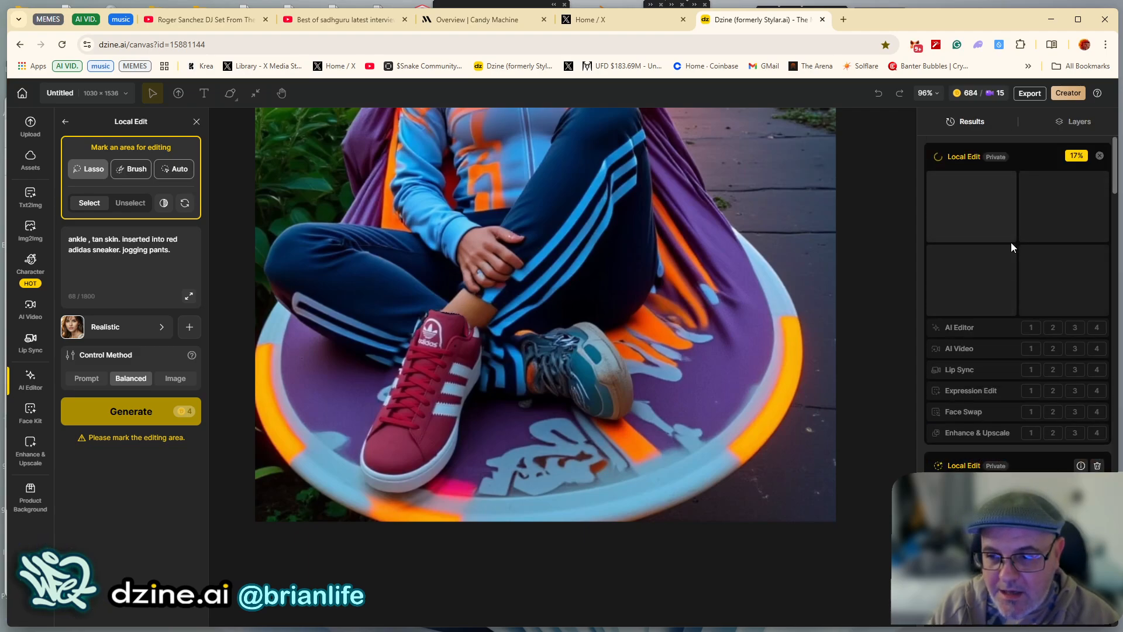
{"action": "mouse_move", "coordinate": [1053, 510]}
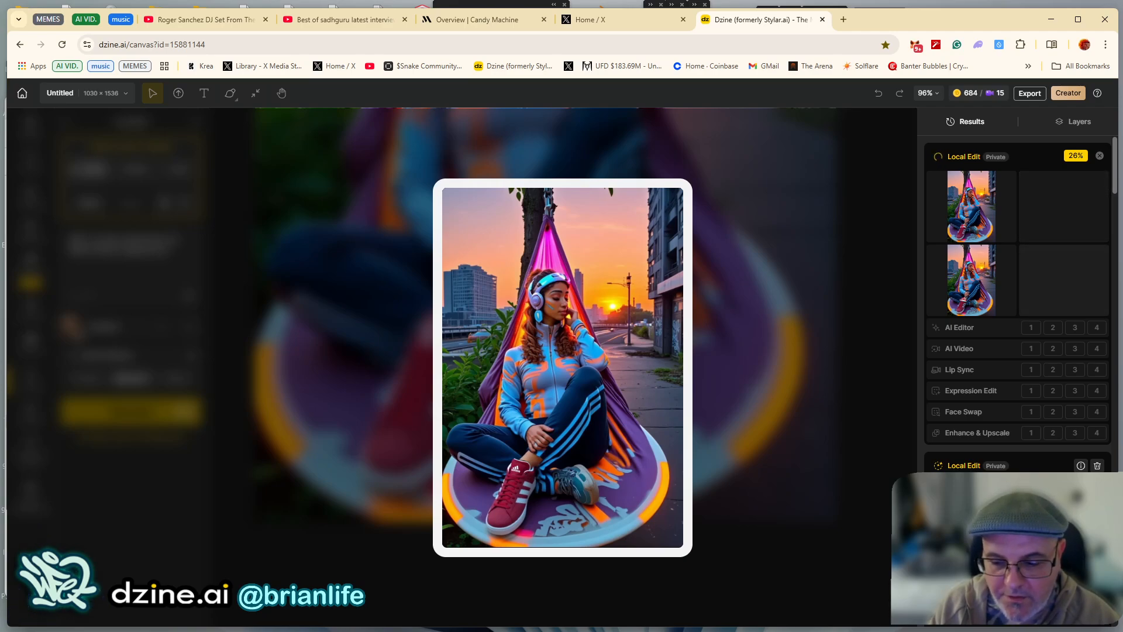
{"action": "scroll", "coordinate": [983, 281], "scroll_direction": "down", "scroll_amount": 3}
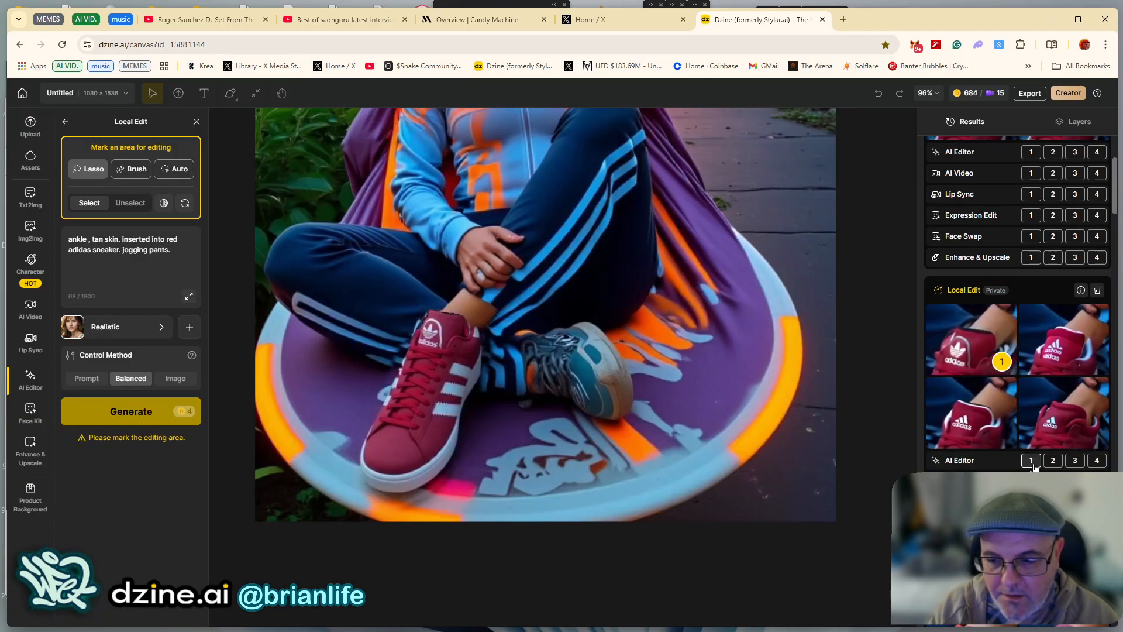
{"action": "mouse_move", "coordinate": [1035, 369]}
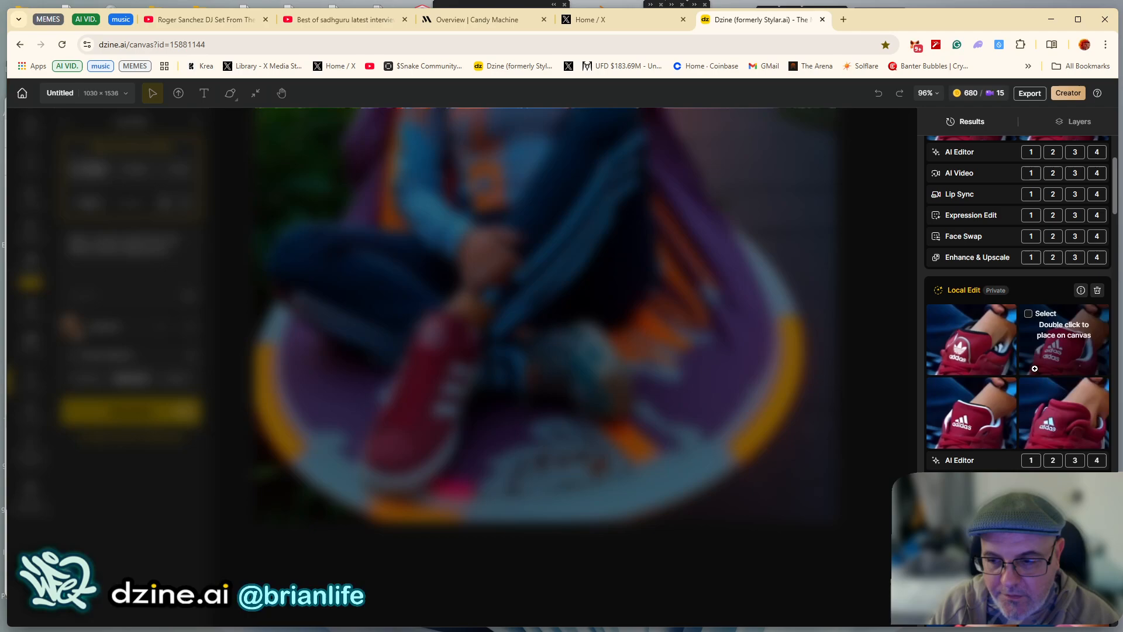
{"action": "scroll", "coordinate": [1034, 369], "scroll_direction": "down", "scroll_amount": 2}
{"action": "mouse_move", "coordinate": [995, 276]}
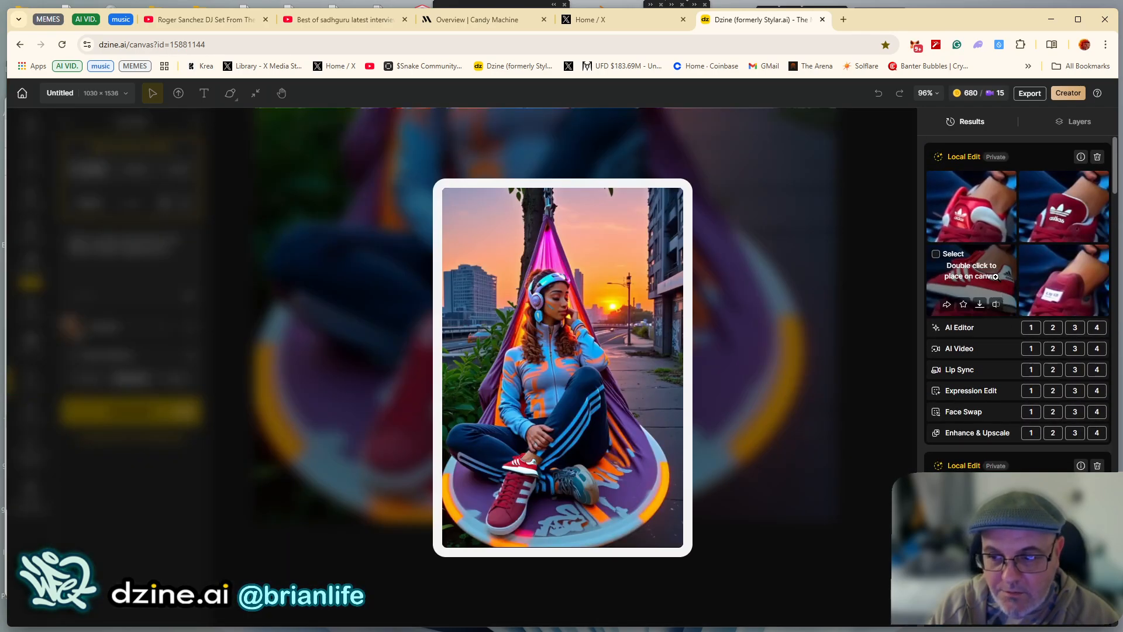
{"action": "mouse_move", "coordinate": [1062, 276]}
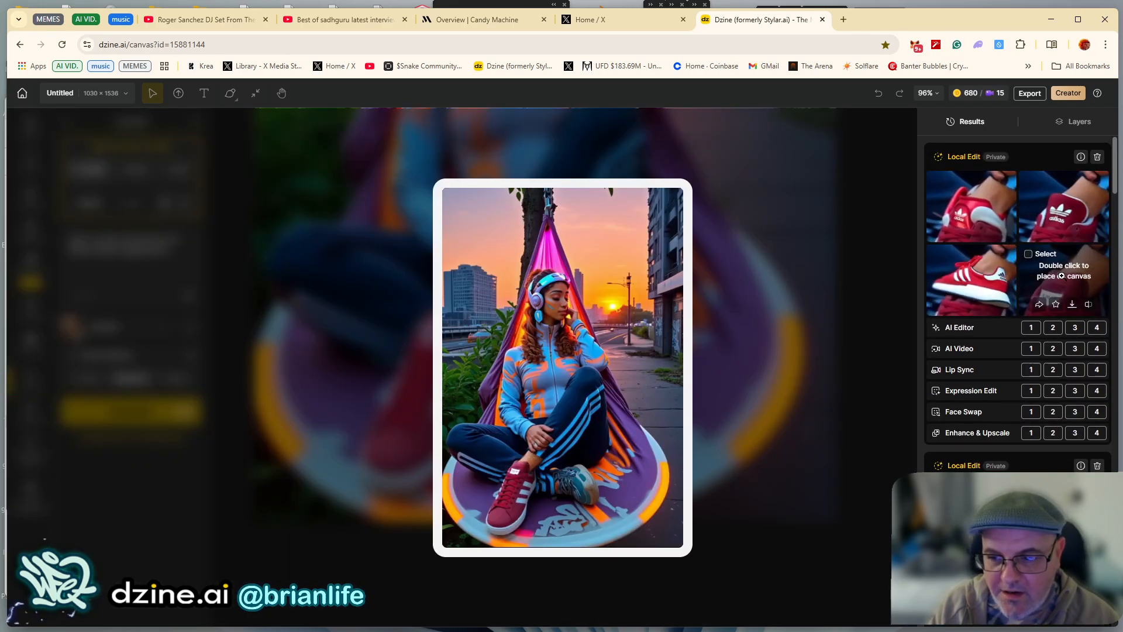
{"action": "mouse_move", "coordinate": [1070, 209]}
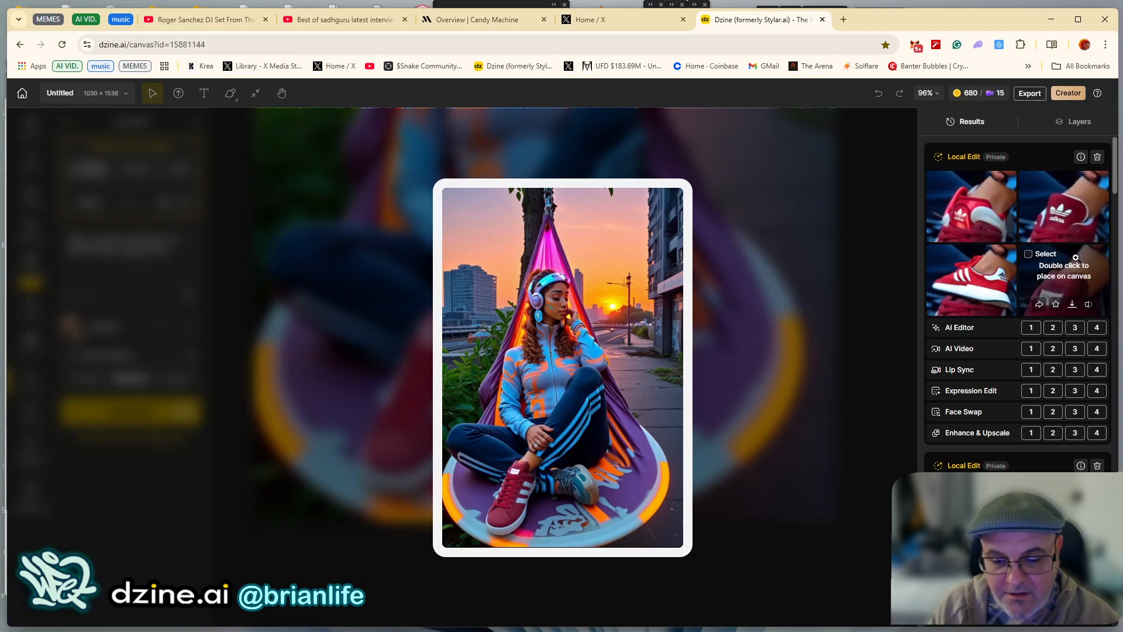
{"action": "double_click", "coordinate": [1072, 220]}
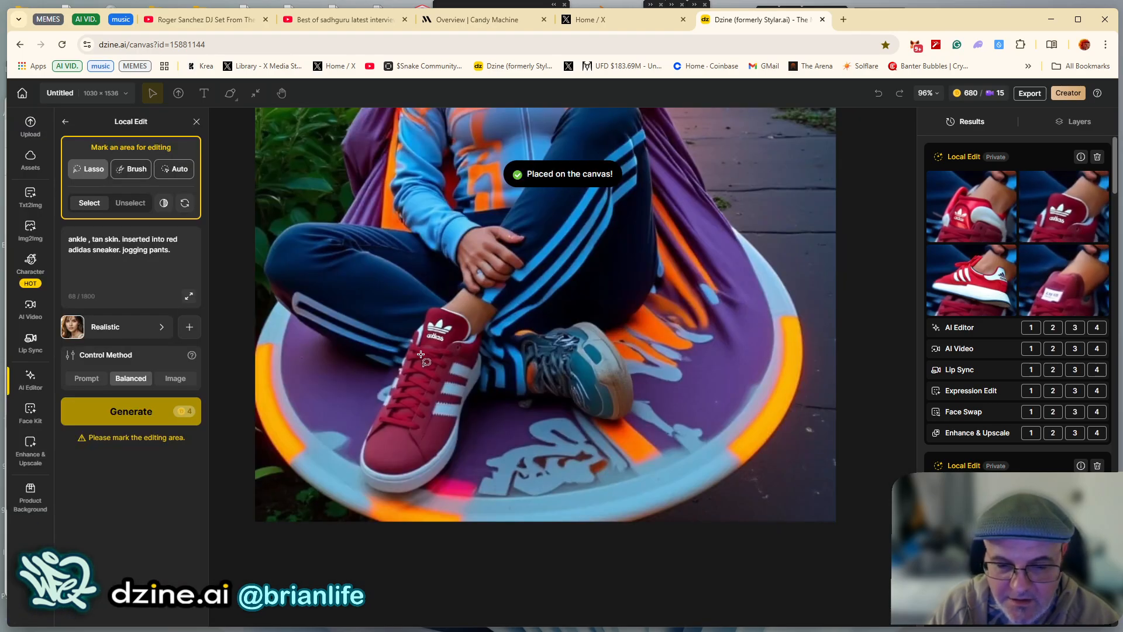
{"action": "scroll", "coordinate": [421, 354], "scroll_direction": "up", "scroll_amount": 5}
{"action": "scroll", "coordinate": [477, 513], "scroll_direction": "up", "scroll_amount": 5}
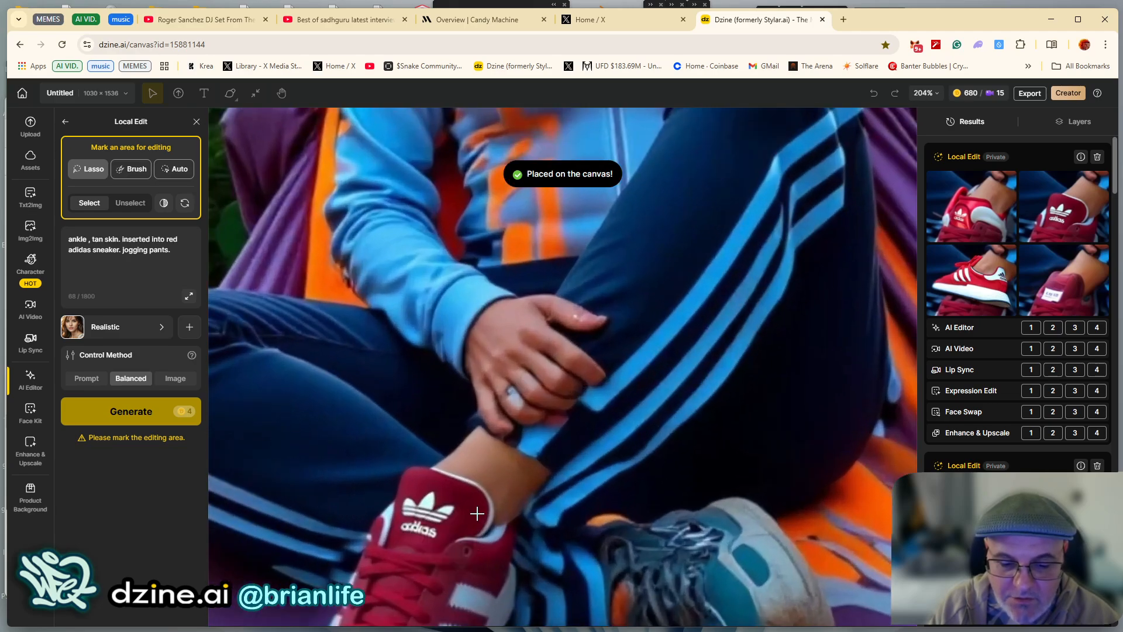
Move the repaired-hand Layer 17 to the top of the layer stack and toggle its visibility off and on to compare
{"action": "scroll", "coordinate": [477, 514], "scroll_direction": "up", "scroll_amount": 2}
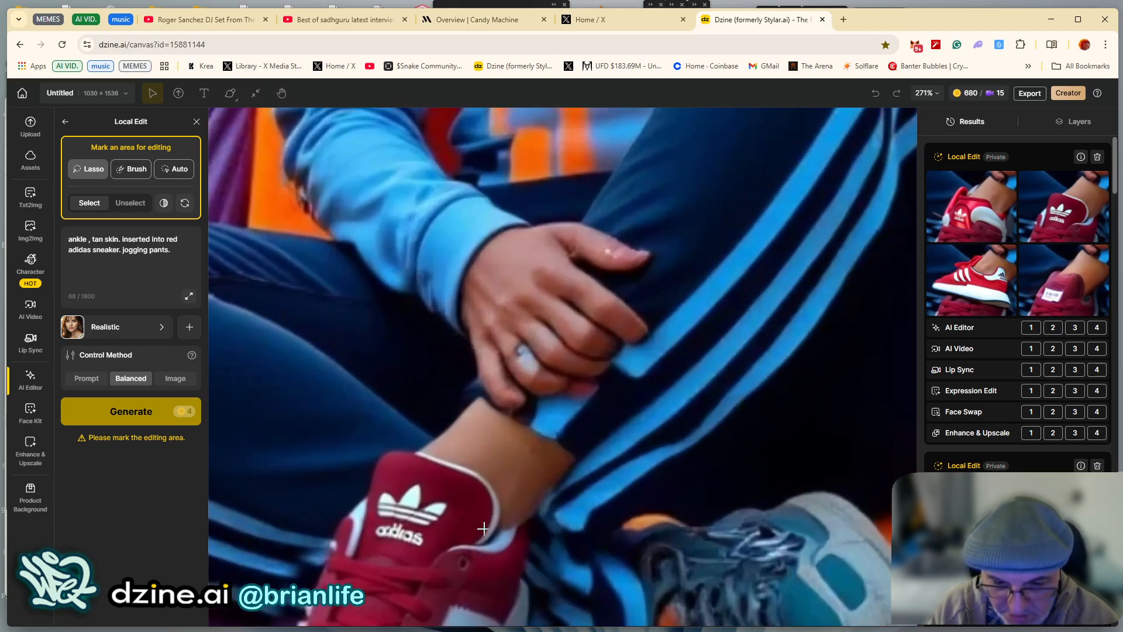
{"action": "scroll", "coordinate": [474, 502], "scroll_direction": "down", "scroll_amount": 9}
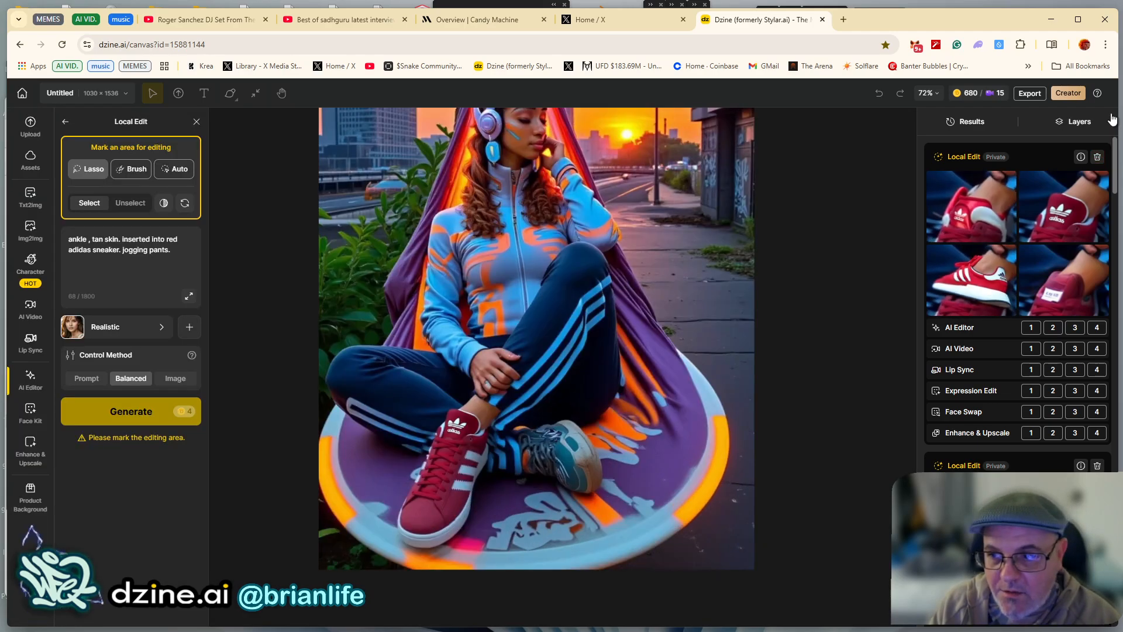
{"action": "left_click", "coordinate": [1081, 121]}
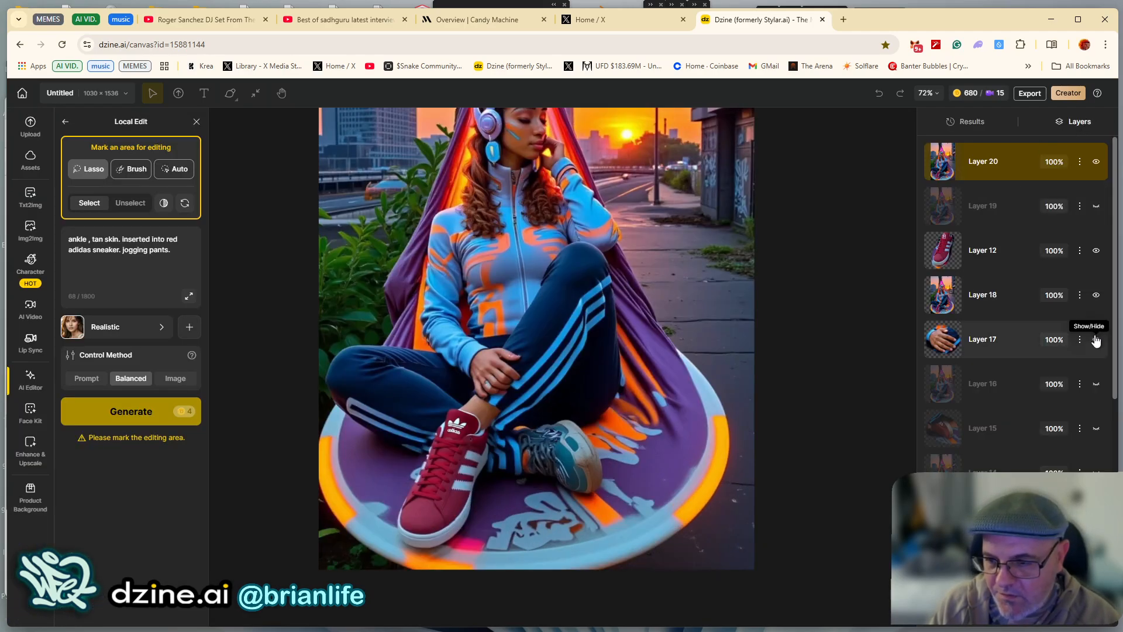
{"action": "left_click_drag", "start_coordinate": [952, 346], "coordinate": [981, 185]}
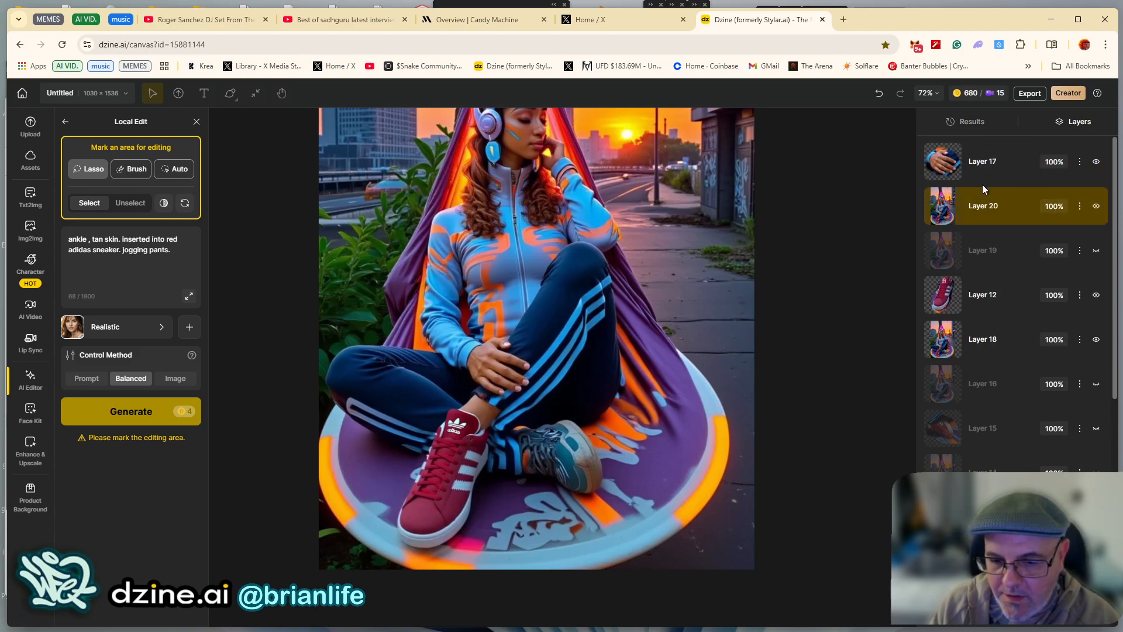
{"action": "left_click", "coordinate": [1096, 162]}
{"action": "left_click", "coordinate": [1097, 167]}
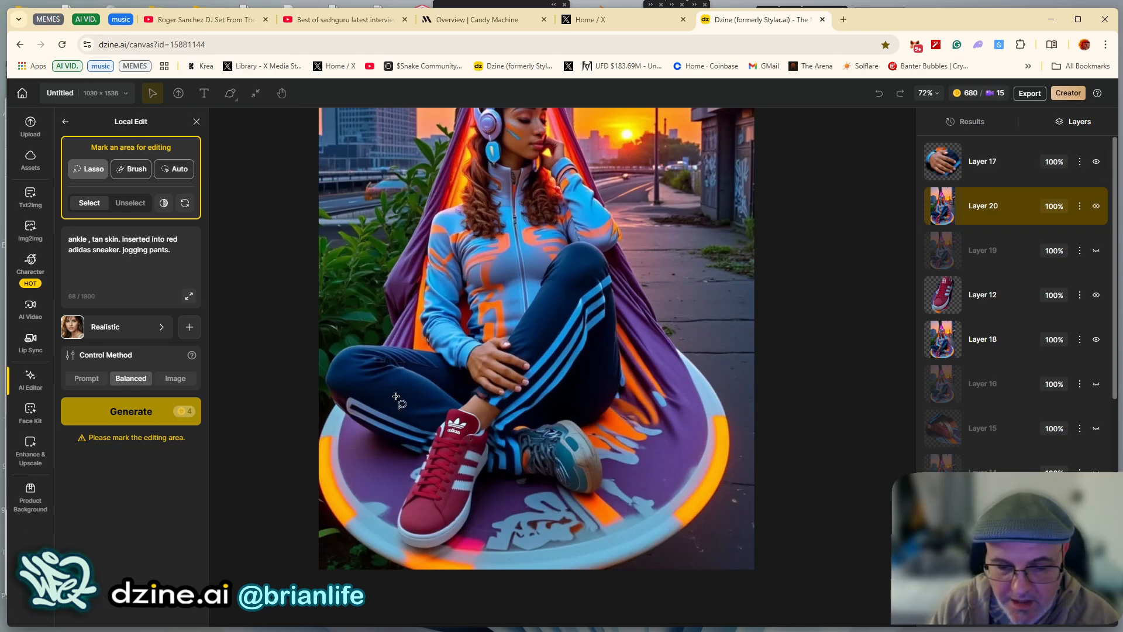
Show Layer 15 with the second red sneaker, move it above Layer 17, and inspect how it blends with the hammock
{"action": "scroll", "coordinate": [396, 397], "scroll_direction": "down", "scroll_amount": 1}
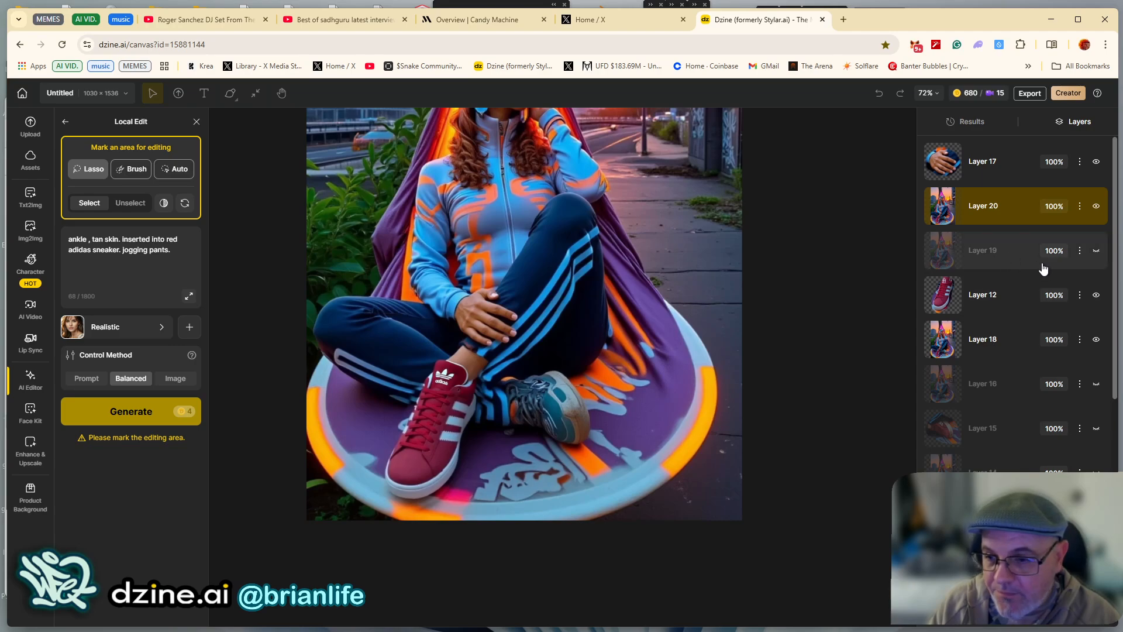
{"action": "left_click", "coordinate": [1097, 430]}
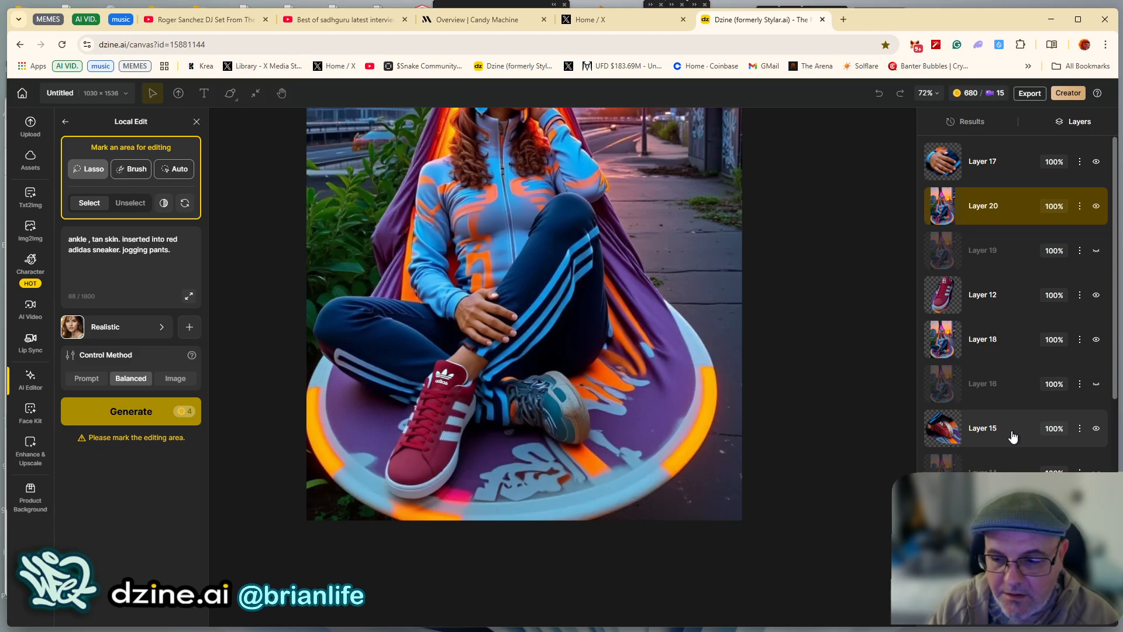
{"action": "left_click_drag", "start_coordinate": [1013, 435], "coordinate": [994, 172]}
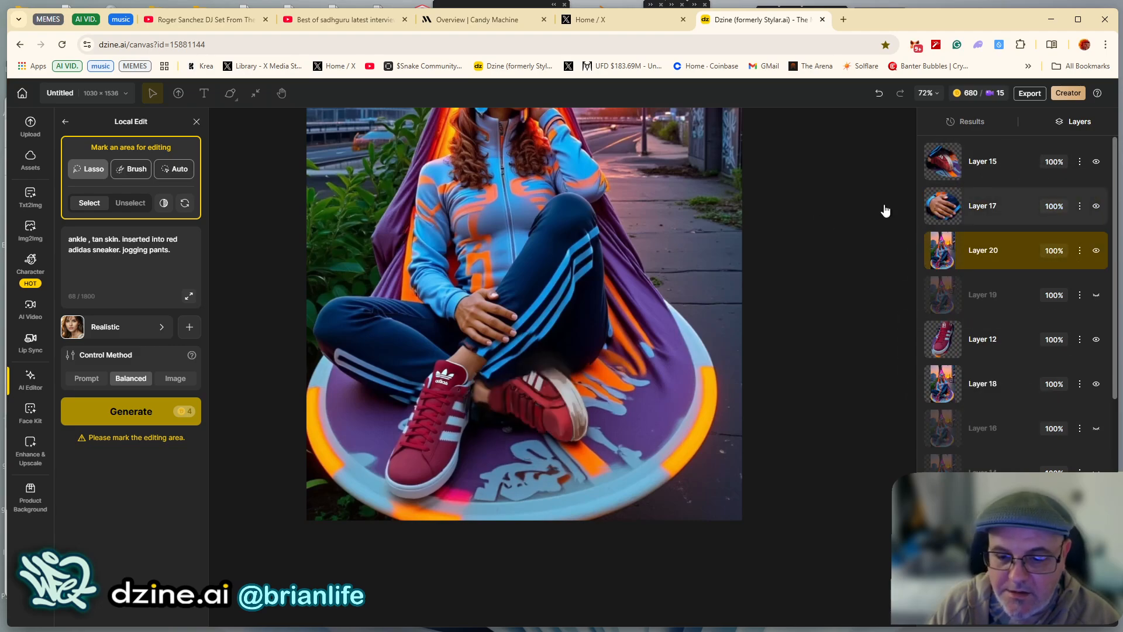
{"action": "scroll", "coordinate": [515, 390], "scroll_direction": "up", "scroll_amount": 2}
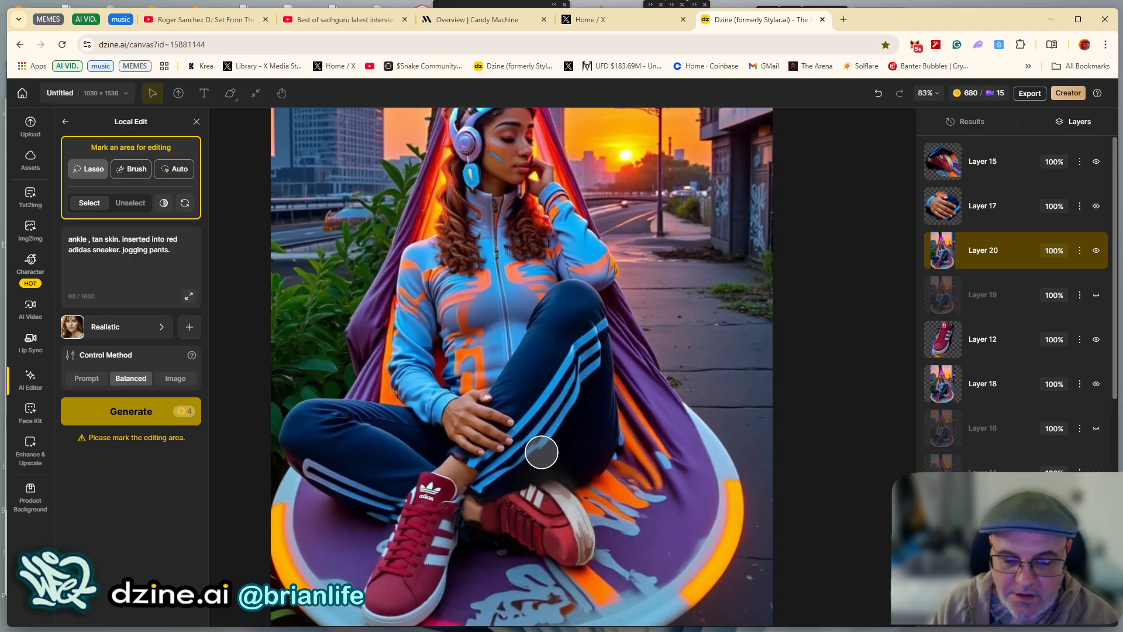
{"action": "scroll", "coordinate": [542, 452], "scroll_direction": "up", "scroll_amount": 5}
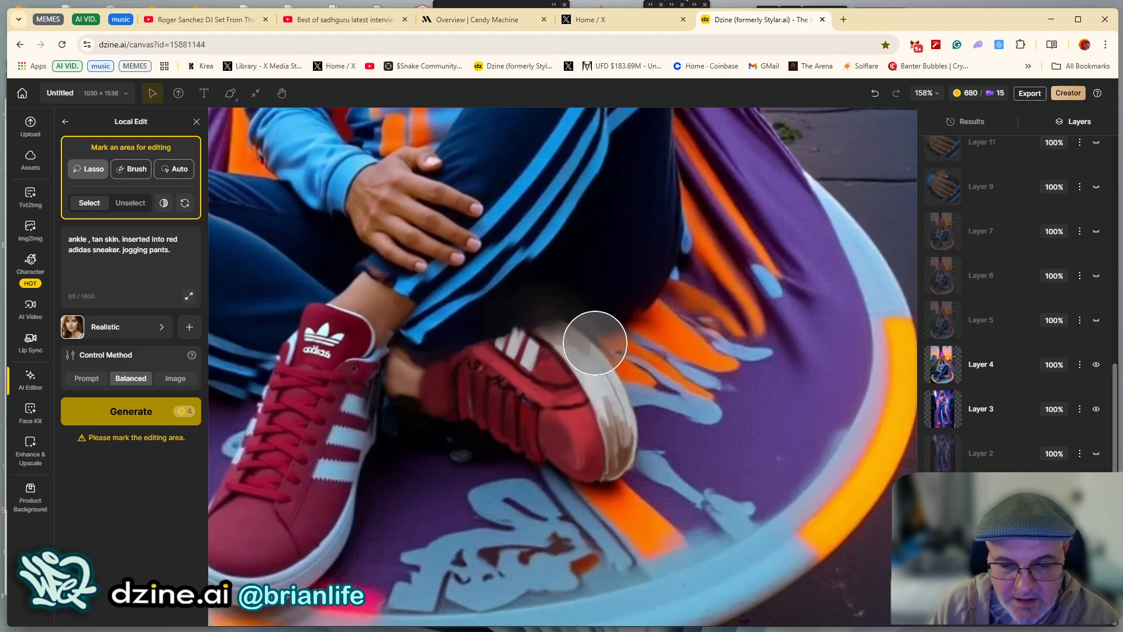
{"action": "scroll", "coordinate": [490, 381], "scroll_direction": "down", "scroll_amount": 4}
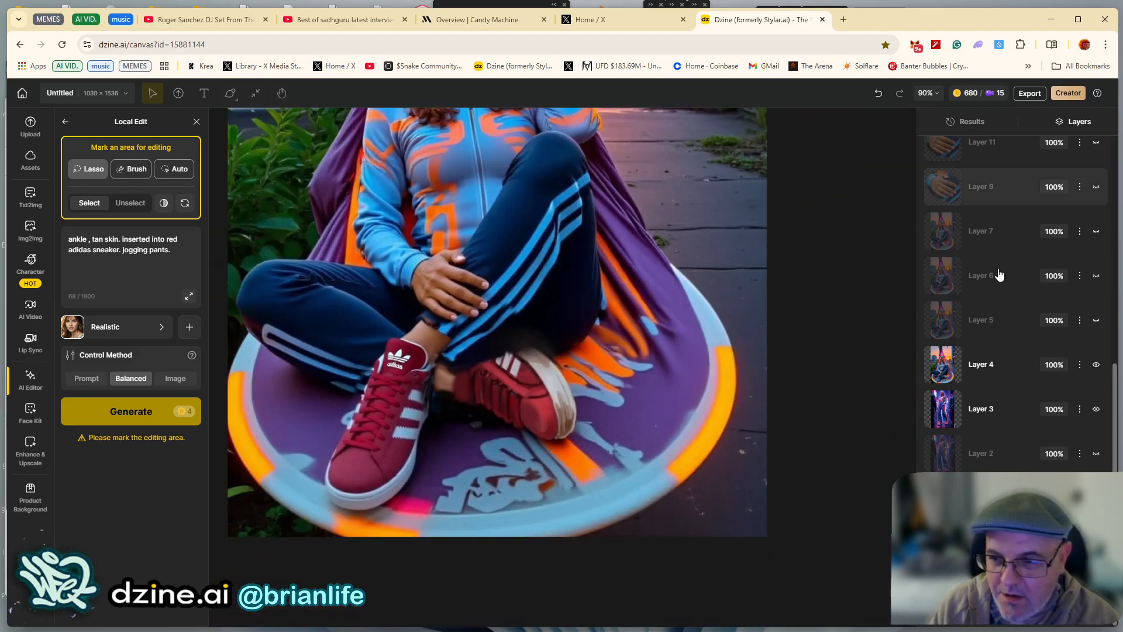
{"action": "scroll", "coordinate": [999, 275], "scroll_direction": "up", "scroll_amount": 6}
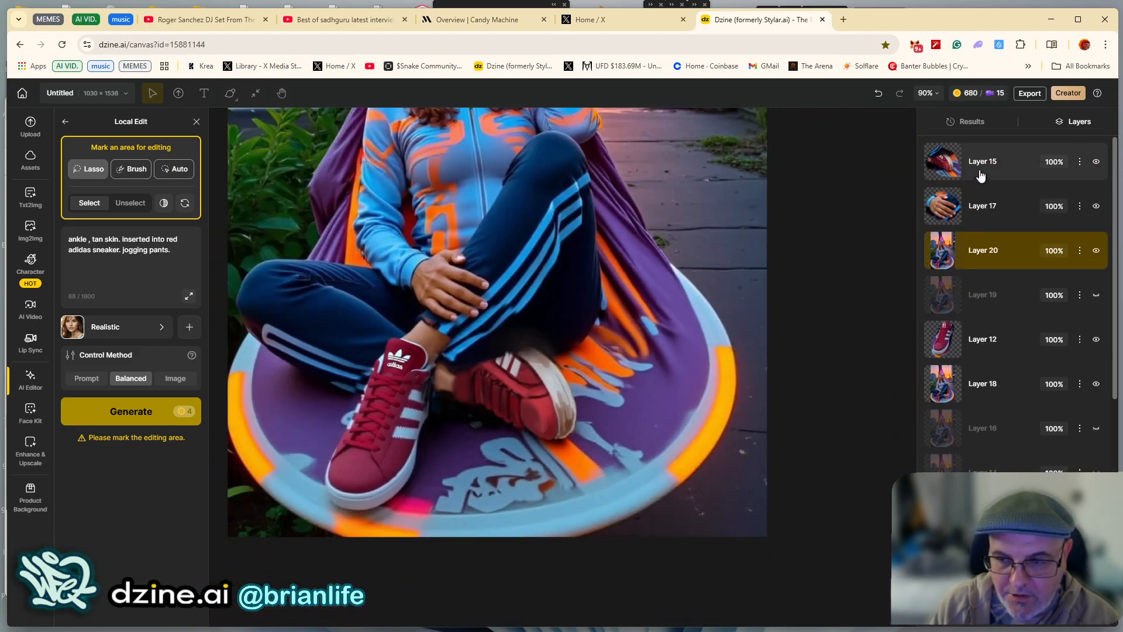
Select Layer 15 and open the Insert Object editor for it
{"action": "left_click", "coordinate": [981, 175]}
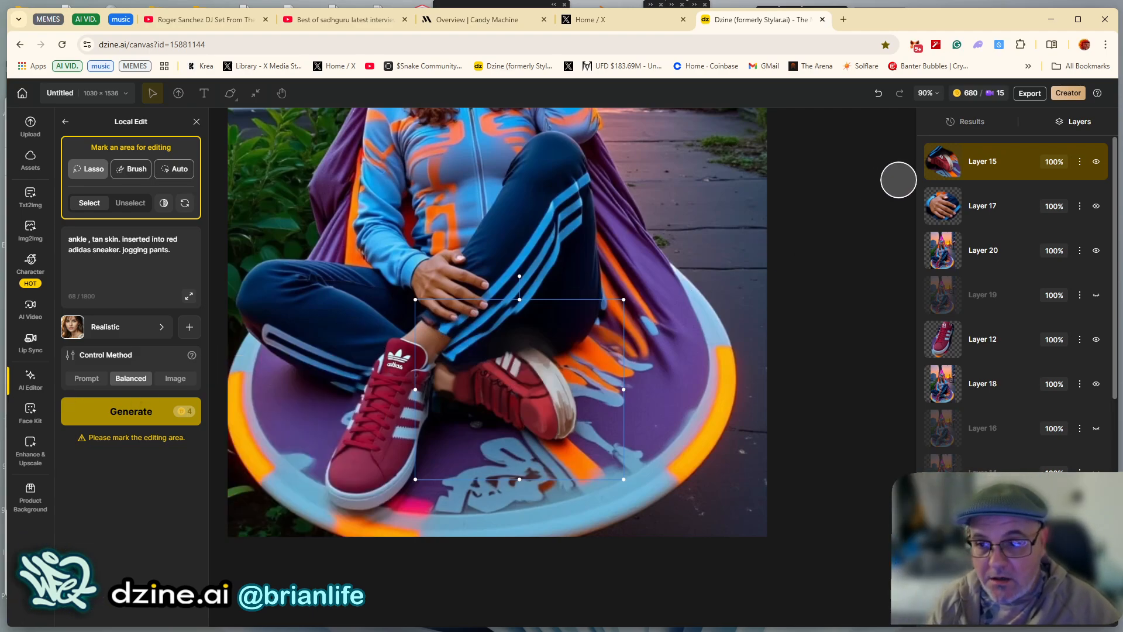
{"action": "left_click", "coordinate": [28, 391]}
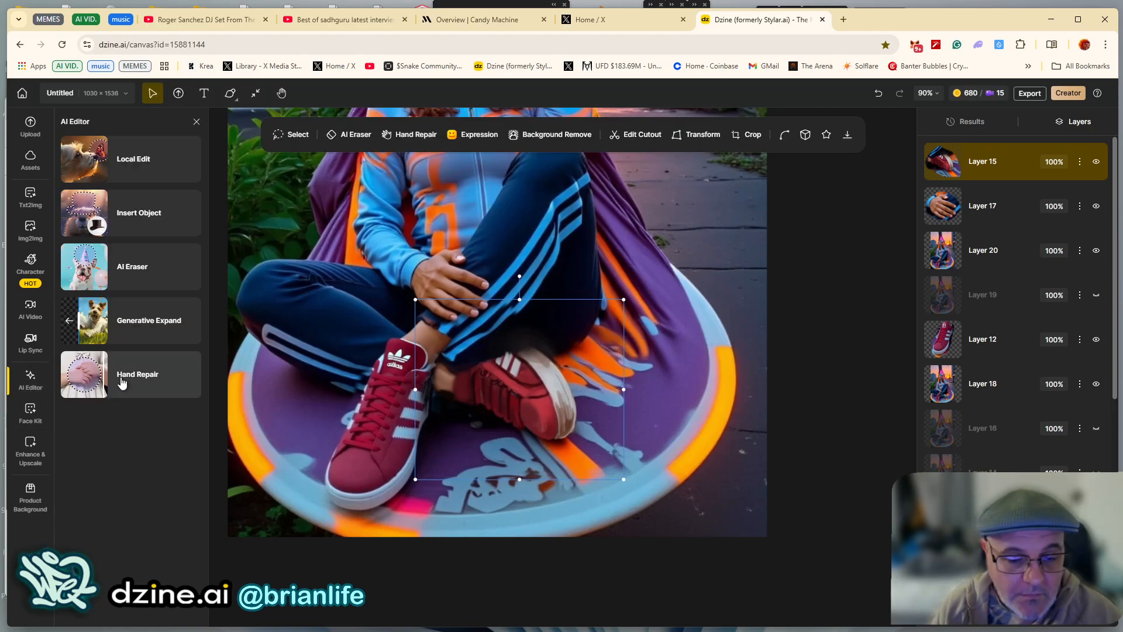
{"action": "scroll", "coordinate": [480, 329], "scroll_direction": "down", "scroll_amount": 8}
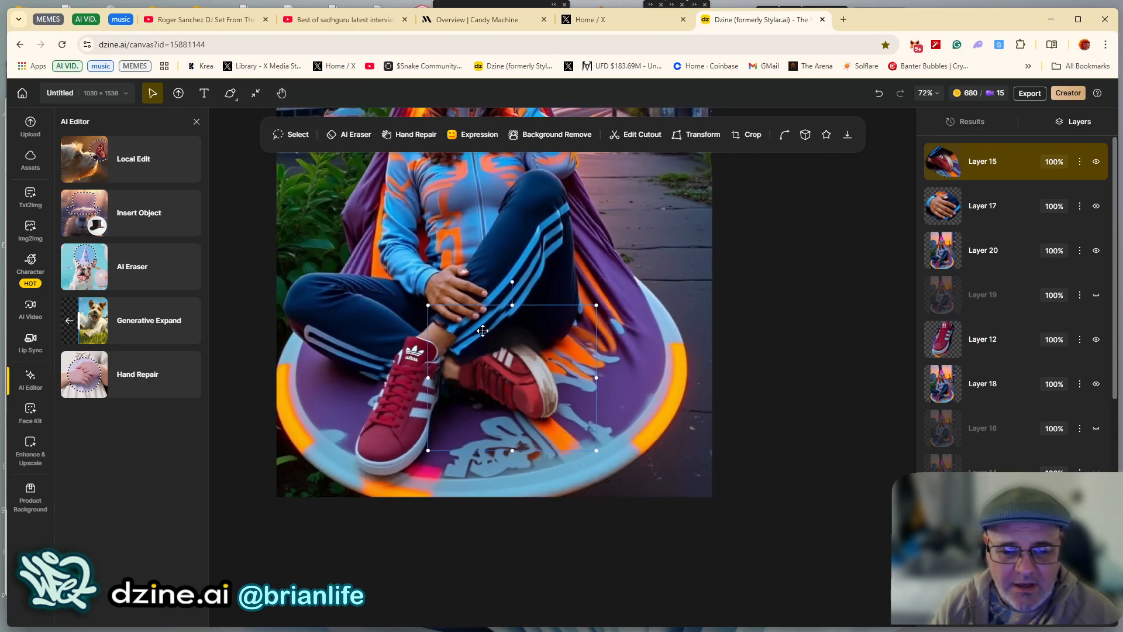
{"action": "scroll", "coordinate": [461, 336], "scroll_direction": "up", "scroll_amount": 7}
{"action": "left_click_drag", "start_coordinate": [280, 282], "coordinate": [299, 313]}
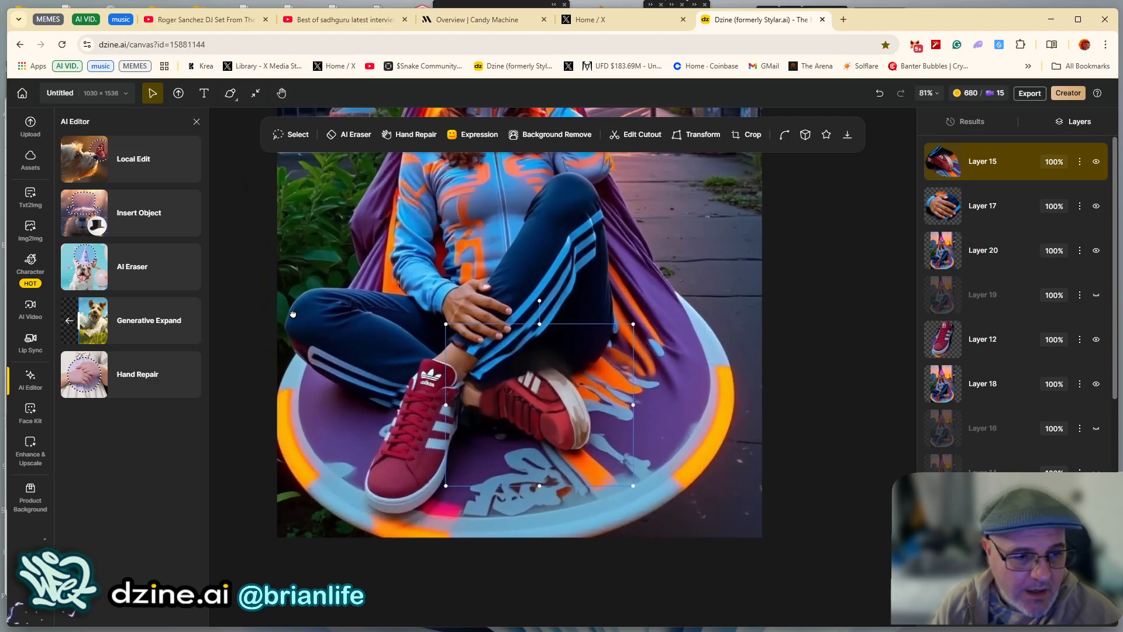
{"action": "left_click", "coordinate": [136, 214]}
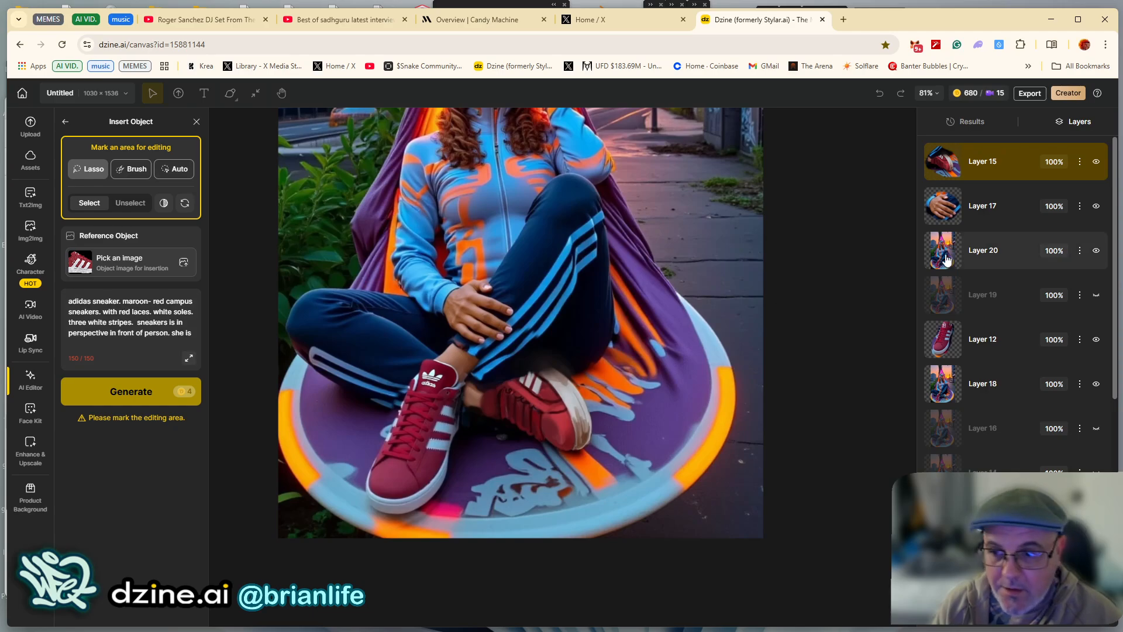
Preview the earlier Hand Repair and Insert Object results, and return to the layer list
{"action": "left_click", "coordinate": [972, 123]}
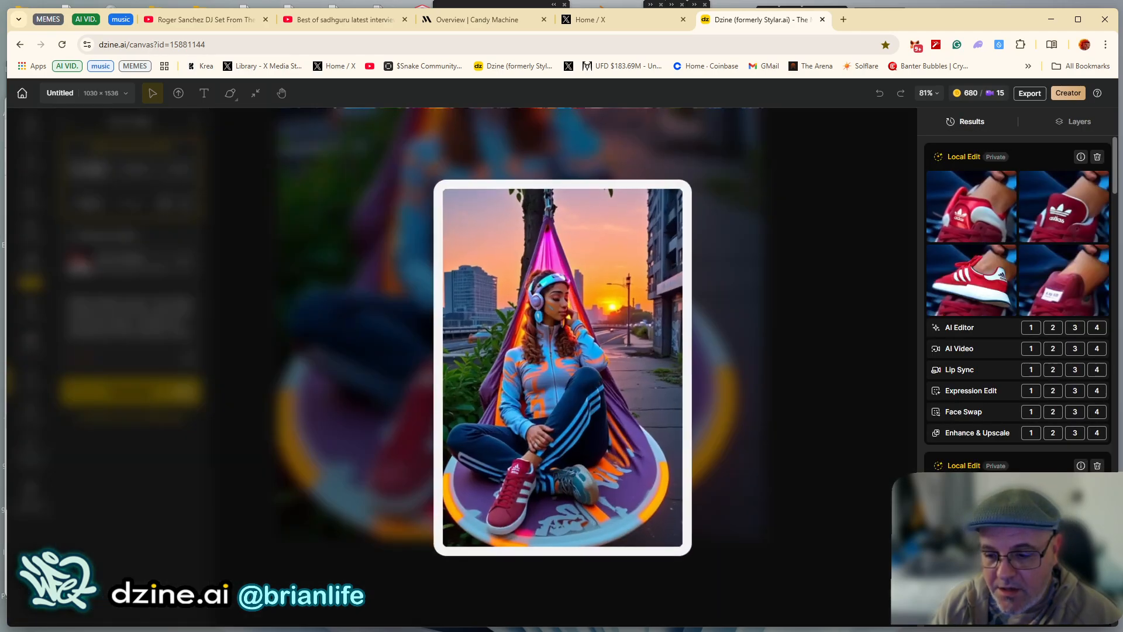
{"action": "scroll", "coordinate": [1018, 292], "scroll_direction": "down", "scroll_amount": 5}
{"action": "scroll", "coordinate": [972, 409], "scroll_direction": "up", "scroll_amount": 3}
{"action": "mouse_move", "coordinate": [954, 450]}
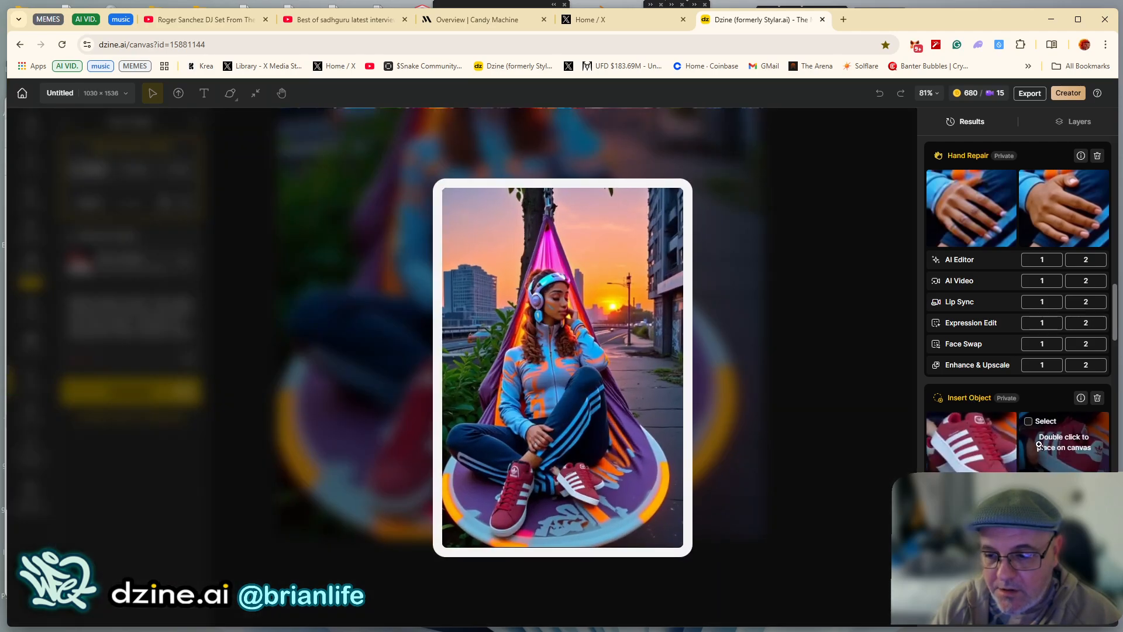
{"action": "mouse_move", "coordinate": [1044, 450]}
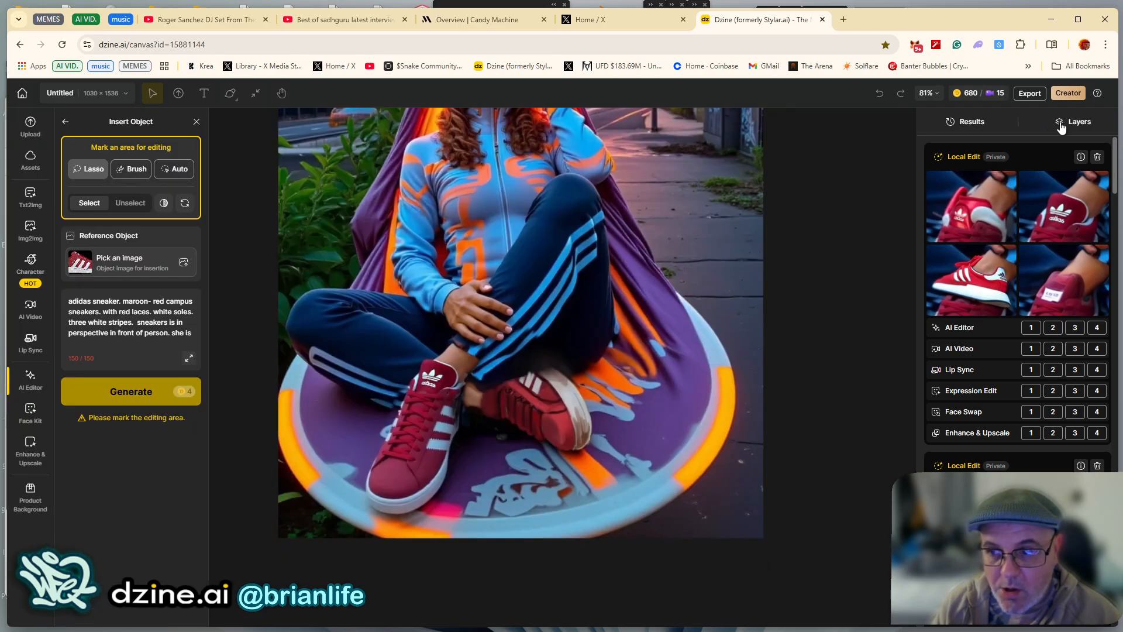
{"action": "left_click", "coordinate": [1062, 127]}
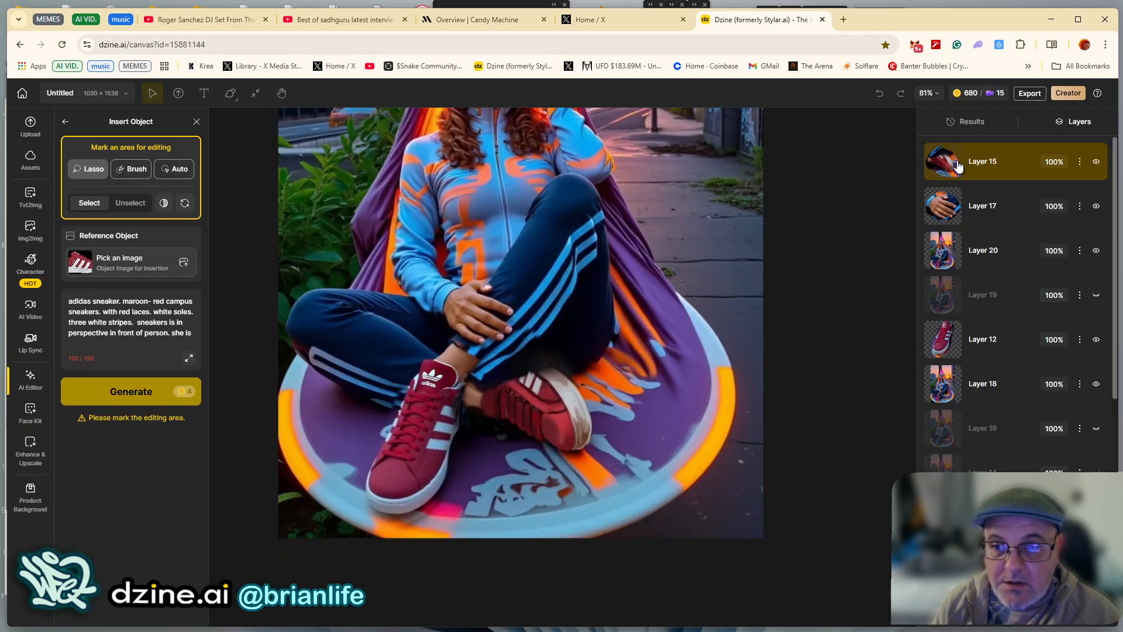
Hide Layer 15 briefly to compare the sneakers, show it again, and select it
{"action": "scroll", "coordinate": [549, 334], "scroll_direction": "up", "scroll_amount": 4}
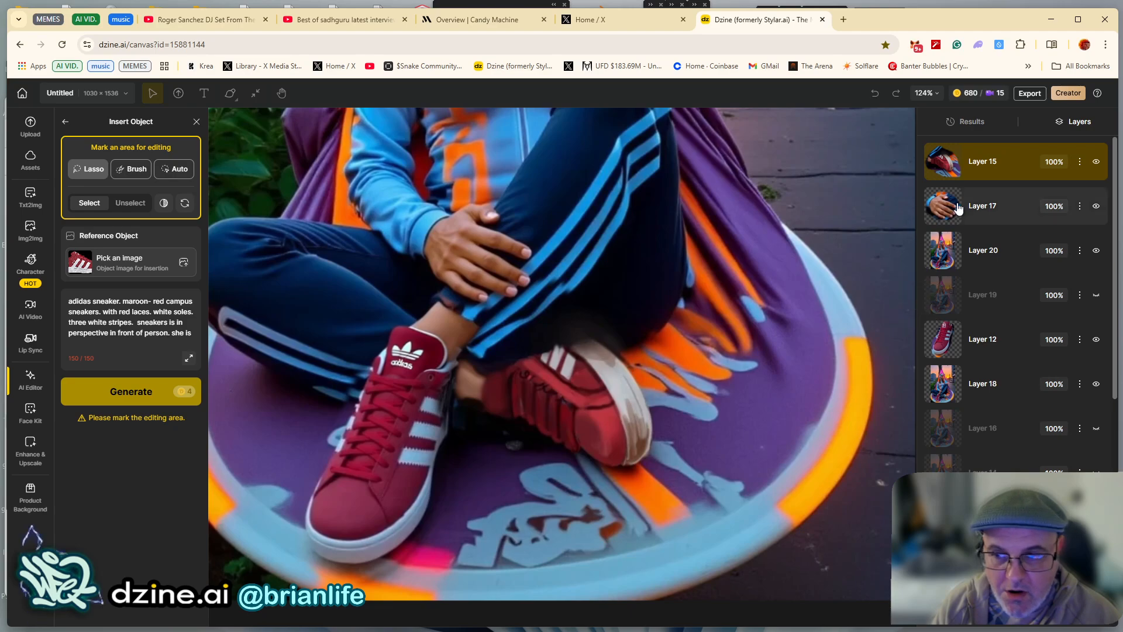
{"action": "left_click", "coordinate": [1096, 162]}
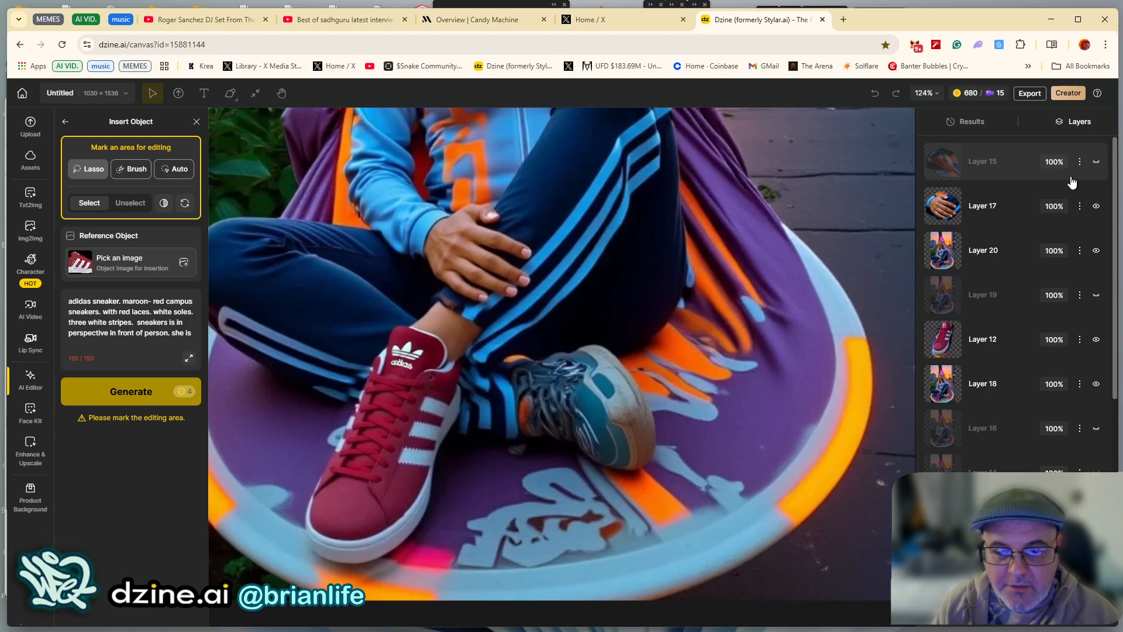
{"action": "left_click", "coordinate": [1096, 163]}
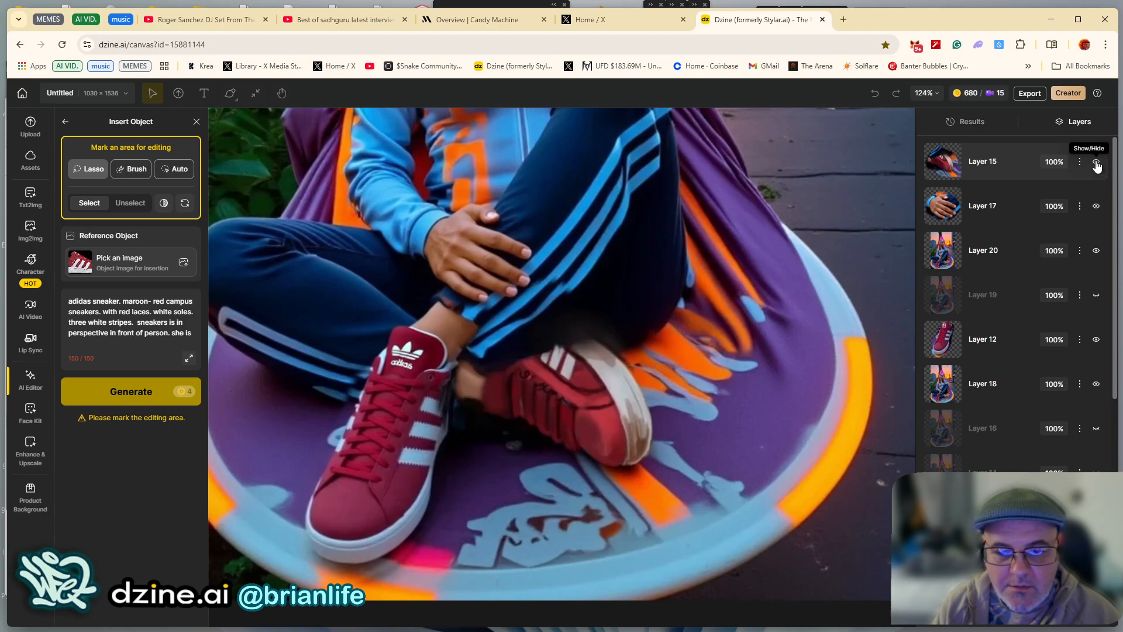
{"action": "left_click", "coordinate": [1012, 164]}
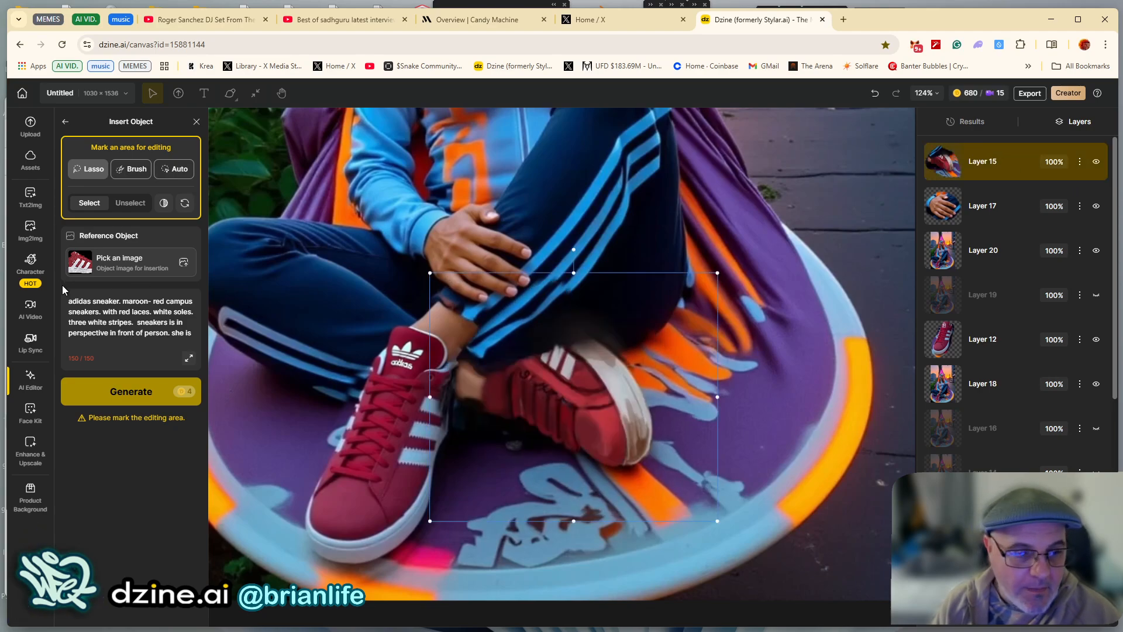
{"action": "left_click", "coordinate": [94, 171]}
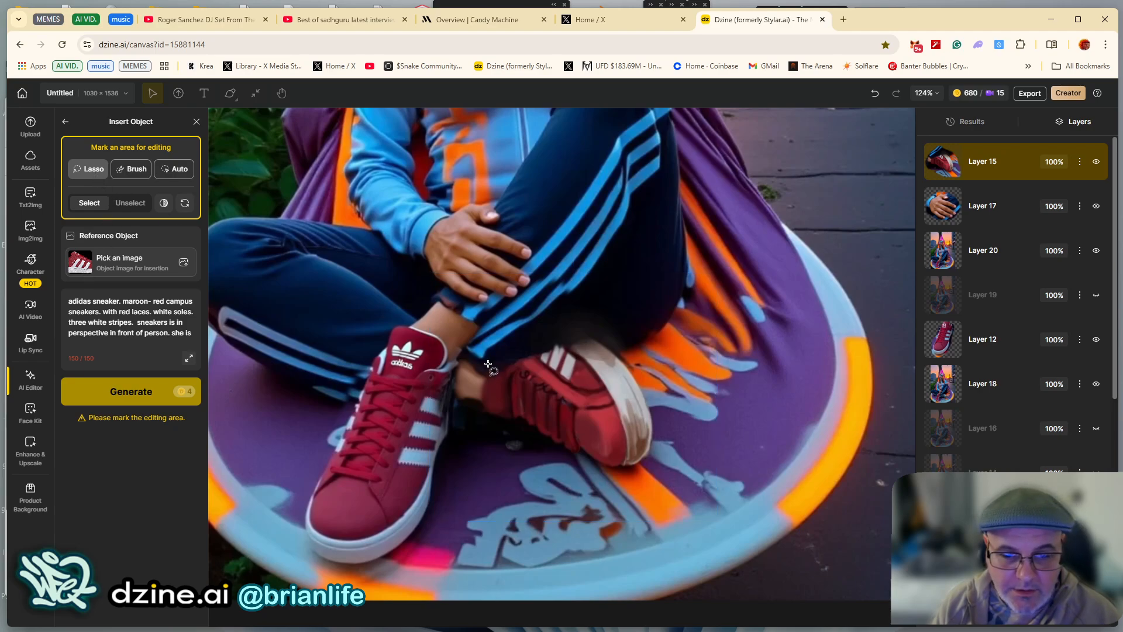
{"action": "mouse_move", "coordinate": [495, 352]}
{"action": "left_mouse_down"}
{"action": "mouse_move", "coordinate": [646, 306]}
{"action": "mouse_move", "coordinate": [679, 463]}
{"action": "mouse_move", "coordinate": [481, 459]}
{"action": "left_mouse_up"}
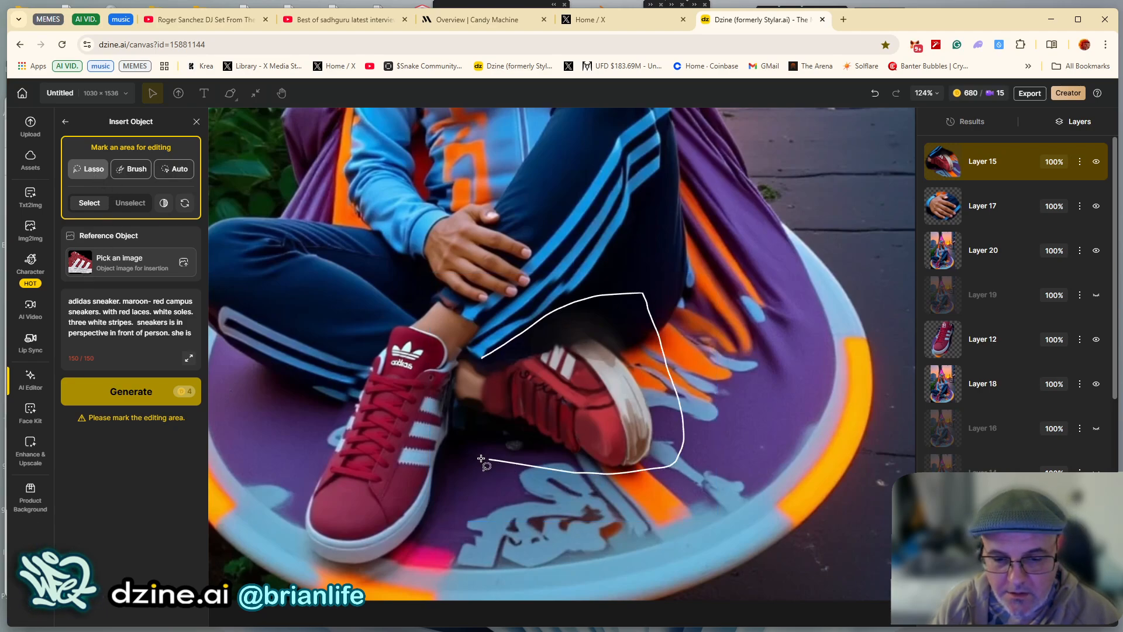
{"action": "left_click_drag", "start_coordinate": [451, 395], "coordinate": [489, 328]}
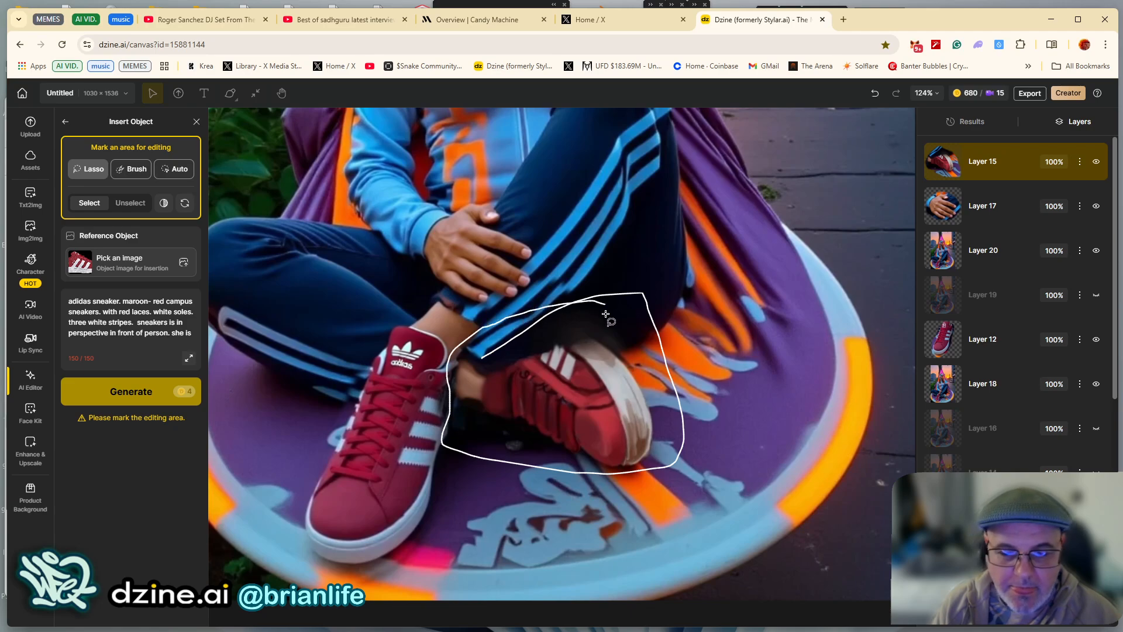
{"action": "left_click_drag", "start_coordinate": [606, 314], "coordinate": [604, 314]}
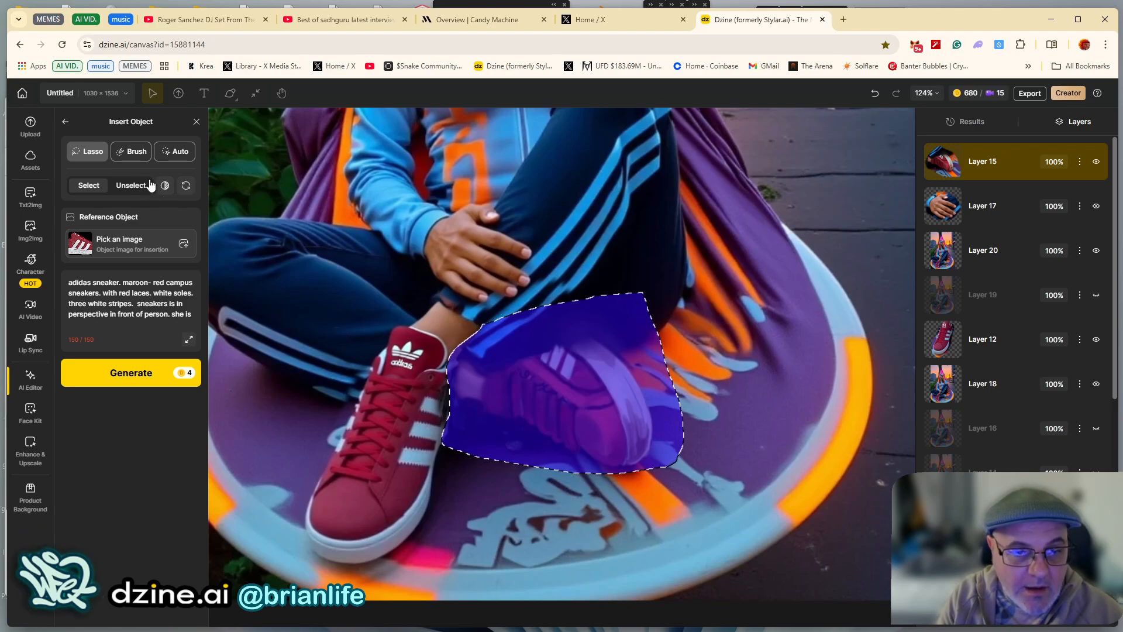
{"action": "left_click", "coordinate": [186, 185]}
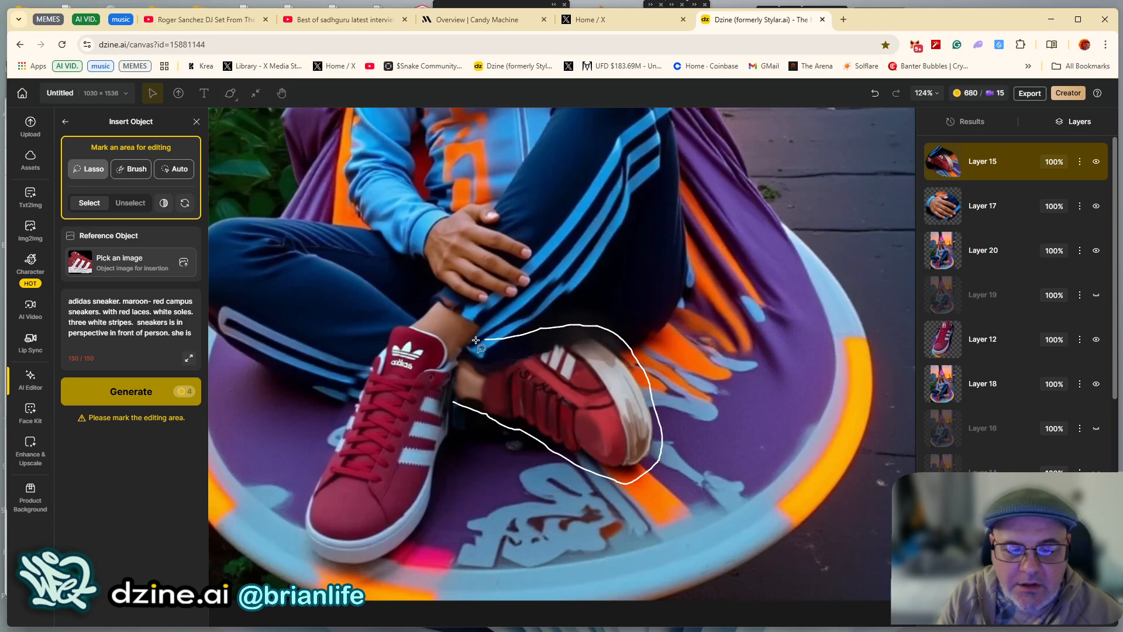
{"action": "left_click_drag", "start_coordinate": [473, 403], "coordinate": [465, 403]}
{"action": "mouse_move", "coordinate": [466, 341]}
{"action": "left_mouse_down"}
{"action": "mouse_move", "coordinate": [657, 306]}
{"action": "mouse_move", "coordinate": [482, 494]}
{"action": "mouse_move", "coordinate": [466, 342]}
{"action": "left_mouse_up"}
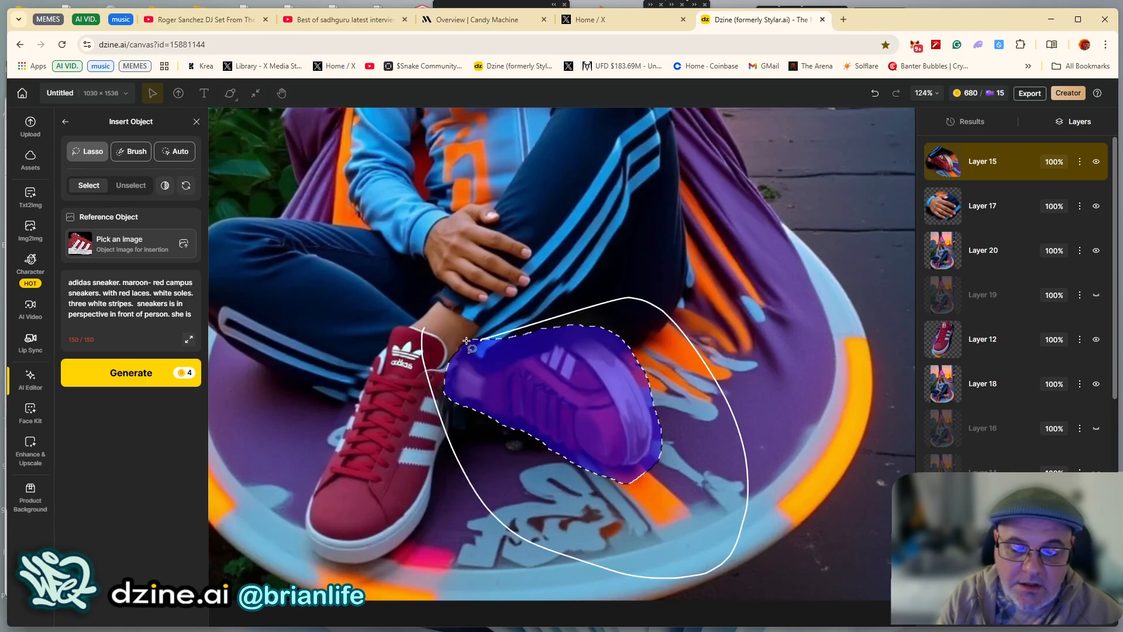
{"action": "left_click", "coordinate": [186, 185]}
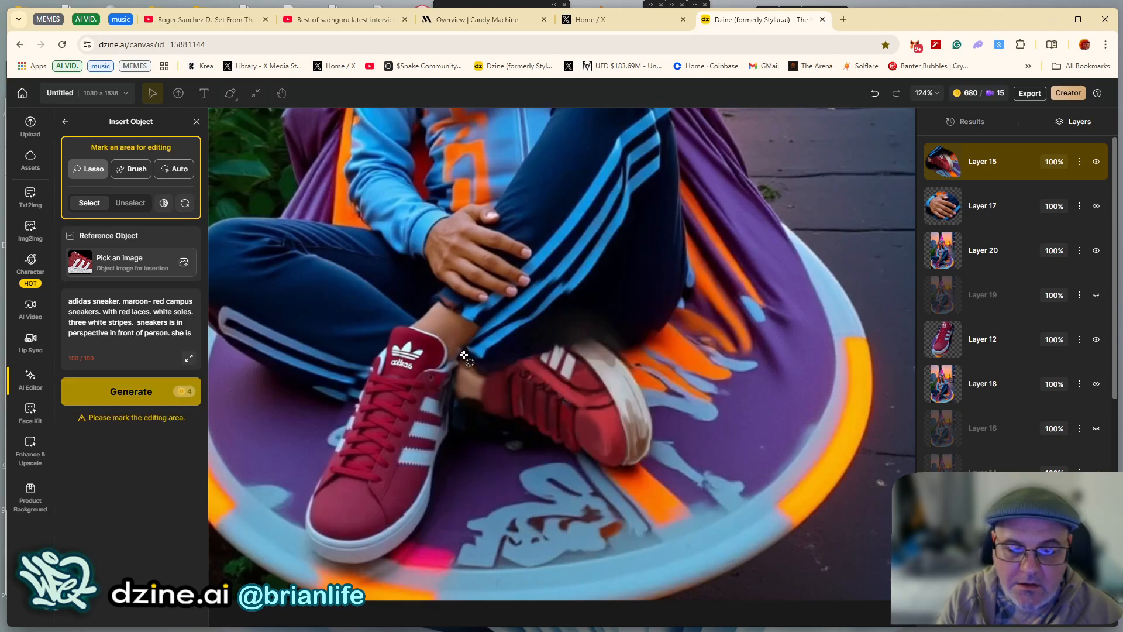
Lasso the second sneaker as the editing area and remove "in front of person. she is" from the Insert Object prompt
{"action": "left_click_drag", "start_coordinate": [463, 355], "coordinate": [516, 351]}
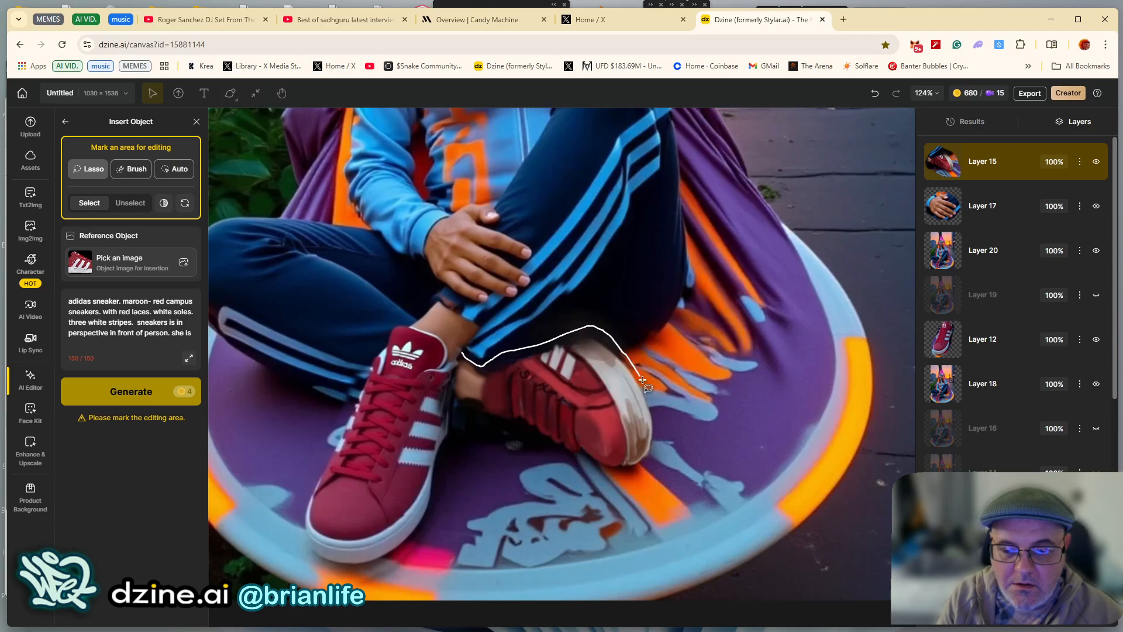
{"action": "left_click_drag", "start_coordinate": [627, 475], "coordinate": [568, 460]}
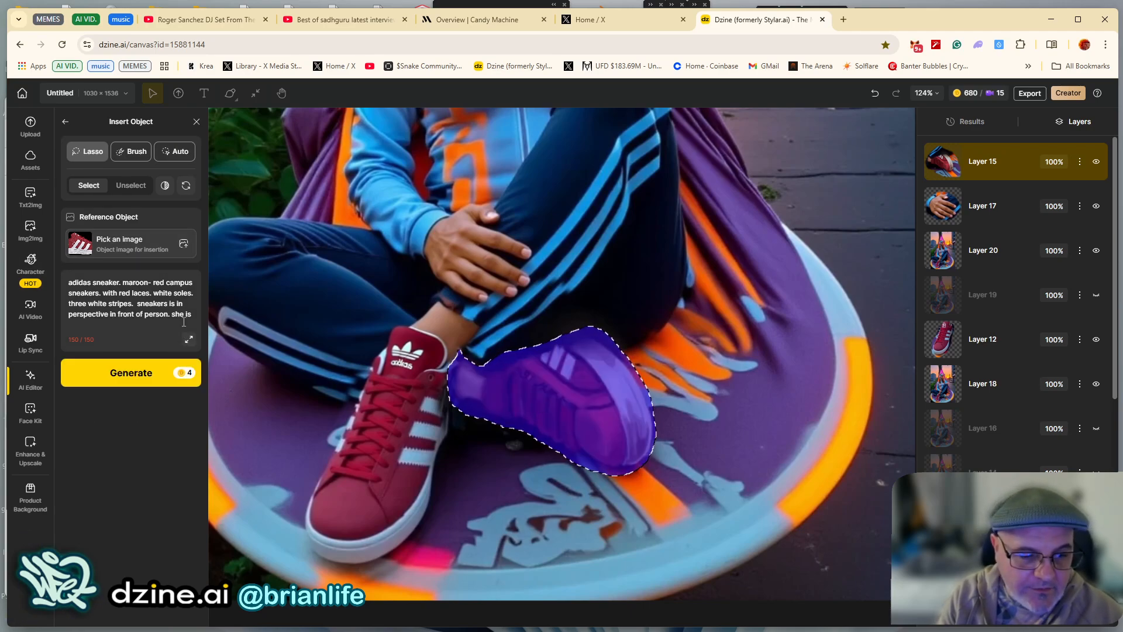
{"action": "left_click", "coordinate": [116, 304]}
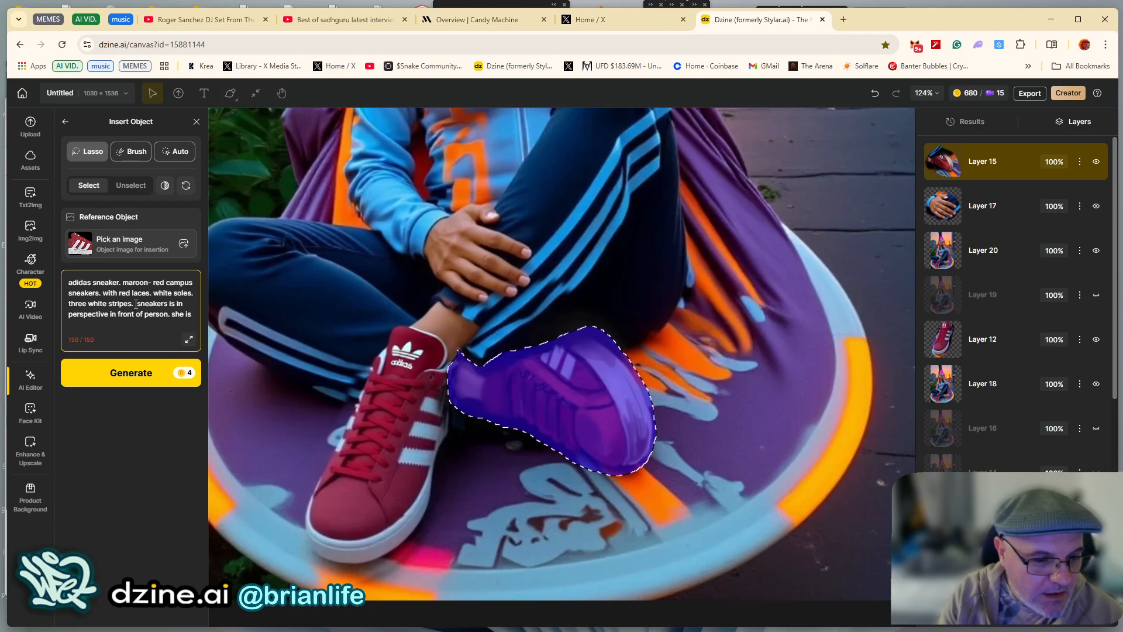
{"action": "left_click_drag", "start_coordinate": [136, 304], "coordinate": [220, 338]}
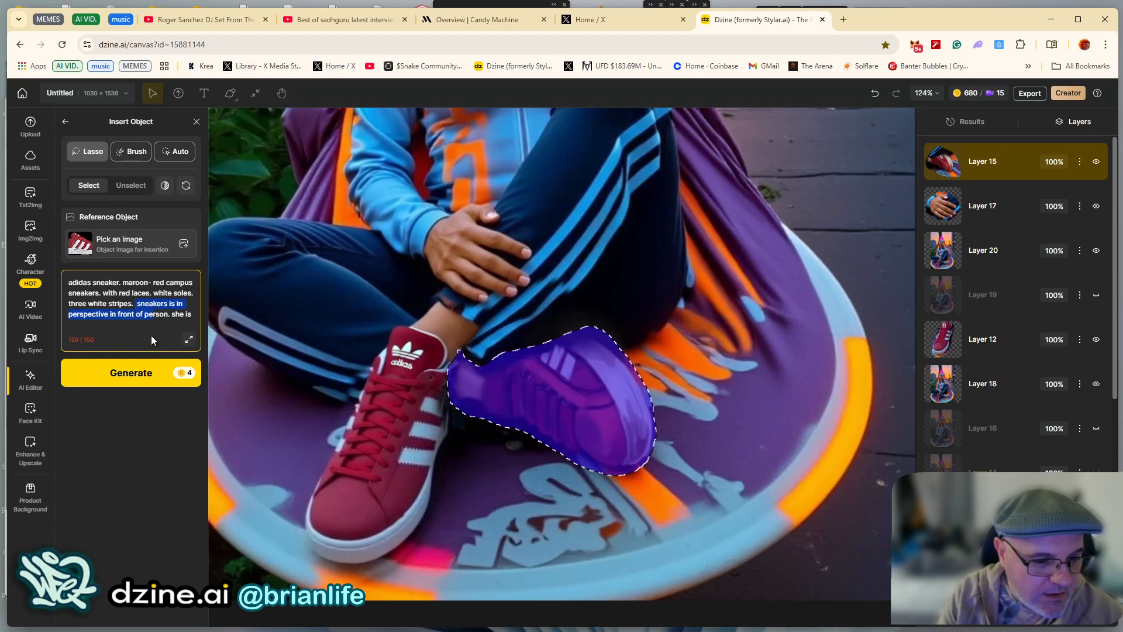
{"action": "left_click_drag", "start_coordinate": [110, 314], "coordinate": [197, 314]}
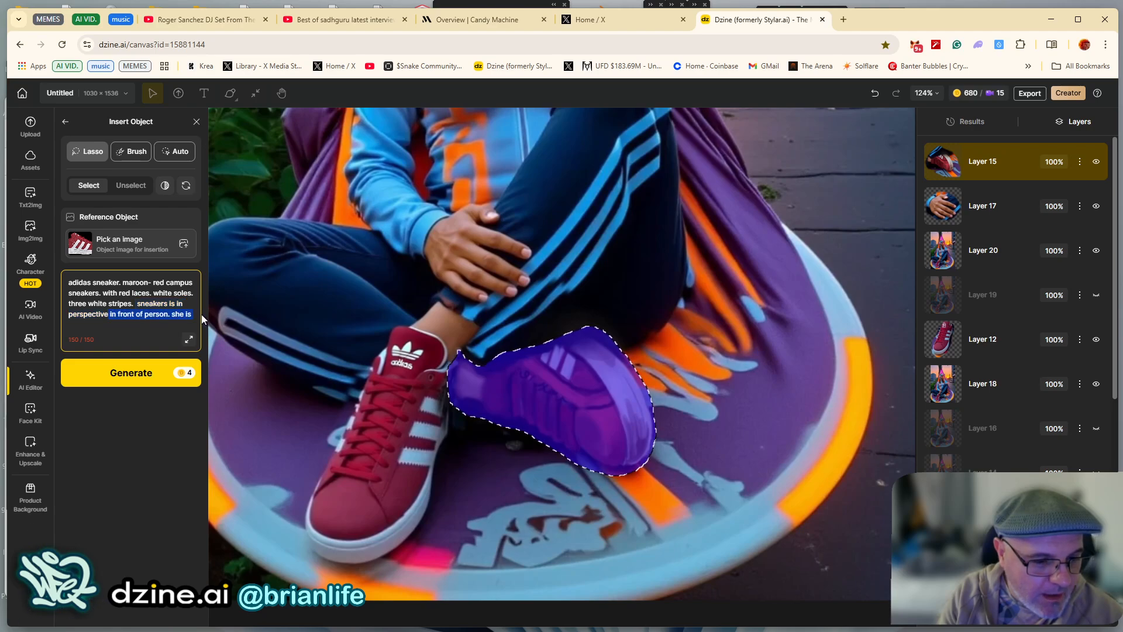
{"action": "key", "text": "BackSpace"}
End the prompt with ", under thigh, resting on si", correct the spelling of "resting", and generate the Insert Object results
{"action": "type", "text": ", und"}
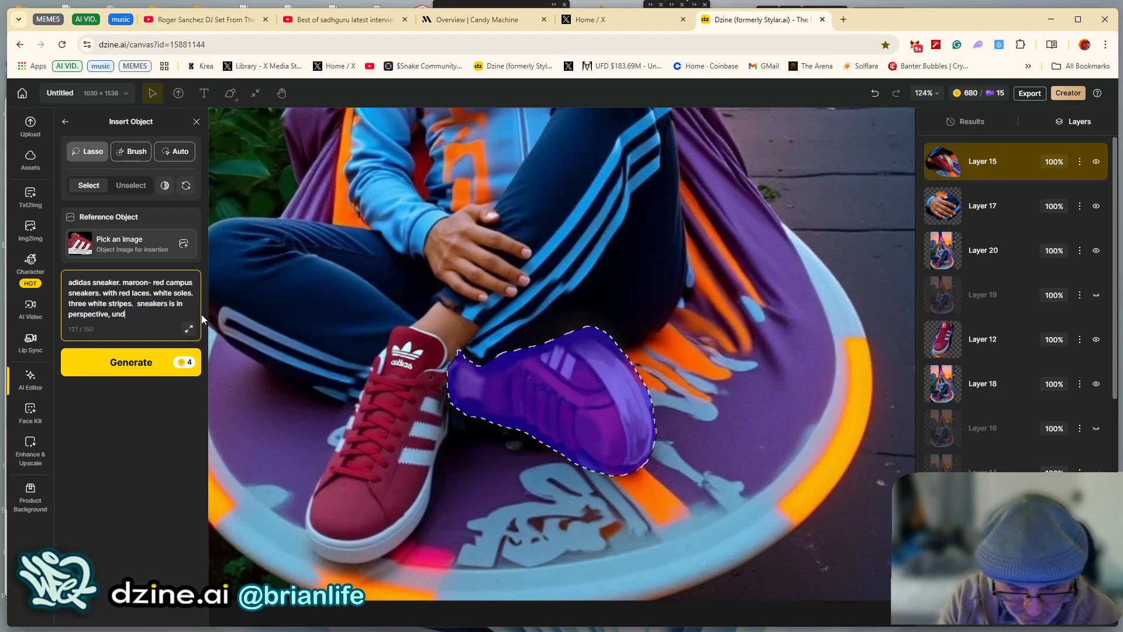
{"action": "type", "text": "er thy"}
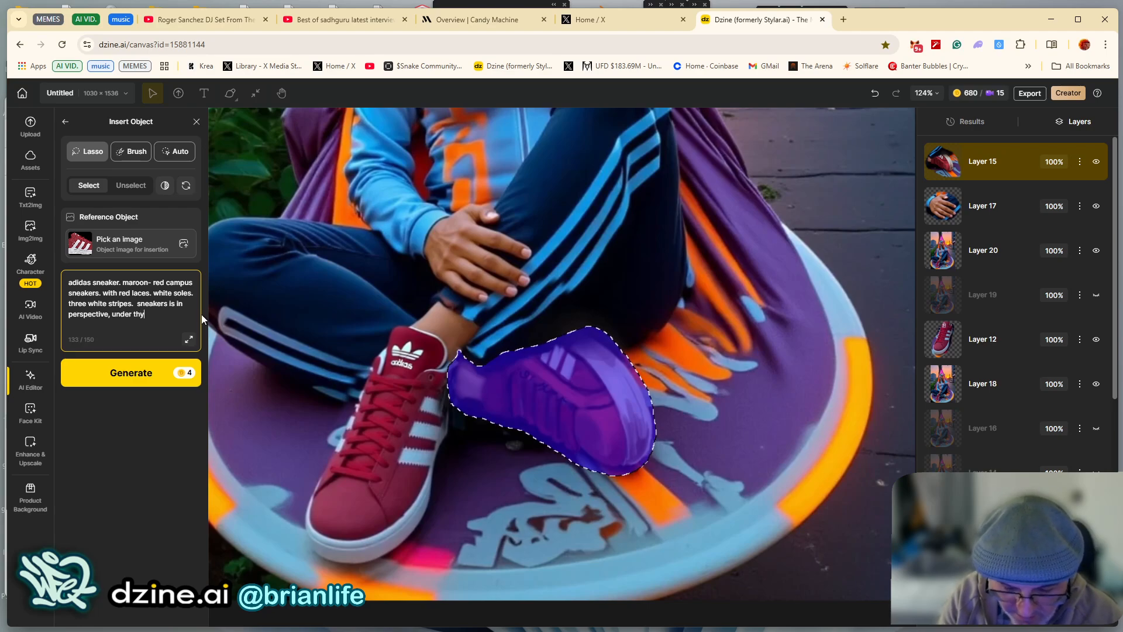
{"action": "key", "text": "BackSpace"}
{"action": "type", "text": "i"}
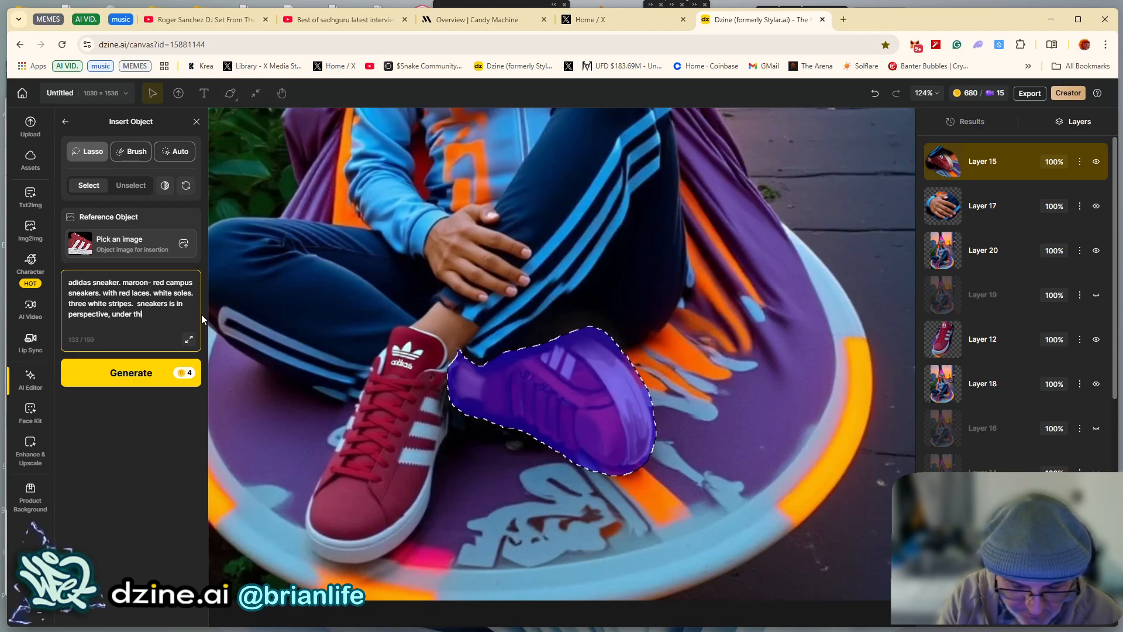
{"action": "type", "text": "gh, "}
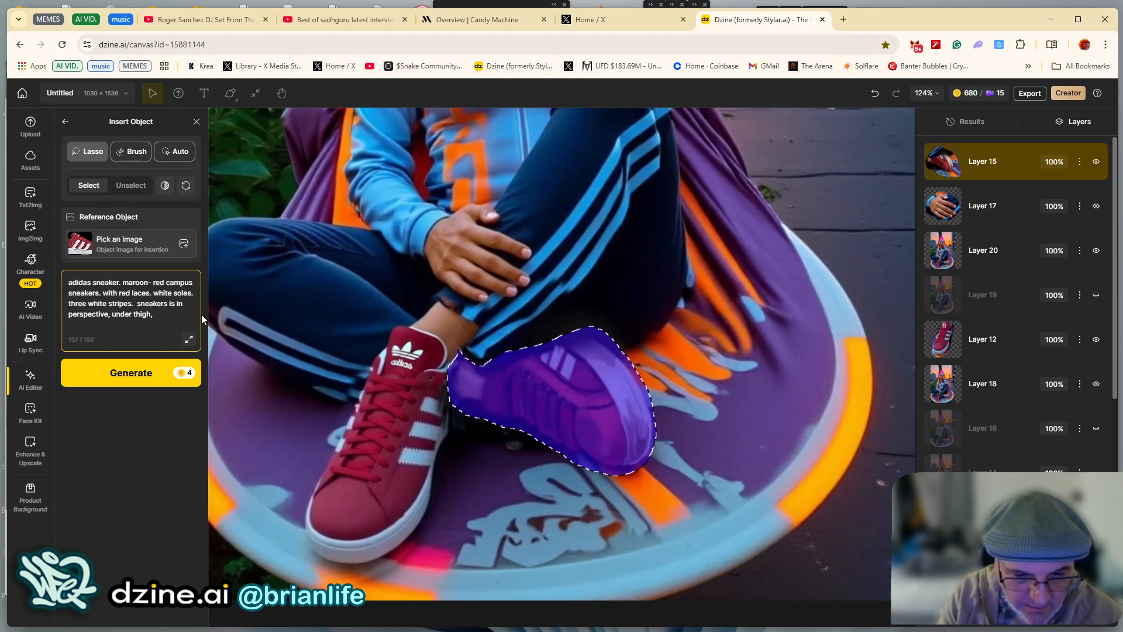
{"action": "type", "text": "resti"}
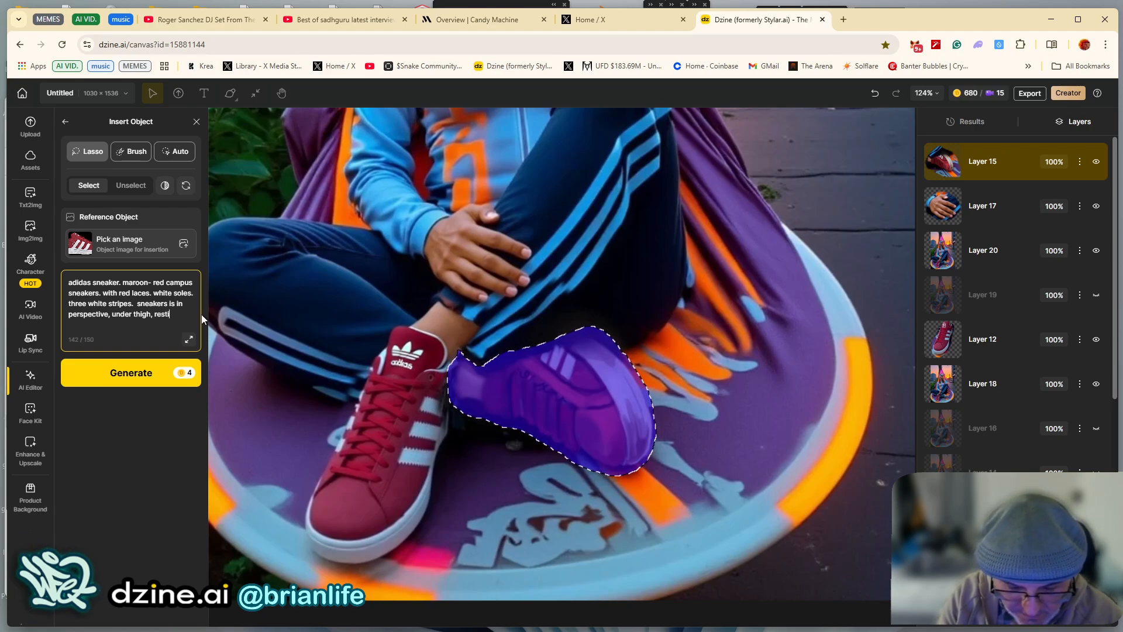
{"action": "type", "text": "gn on si"}
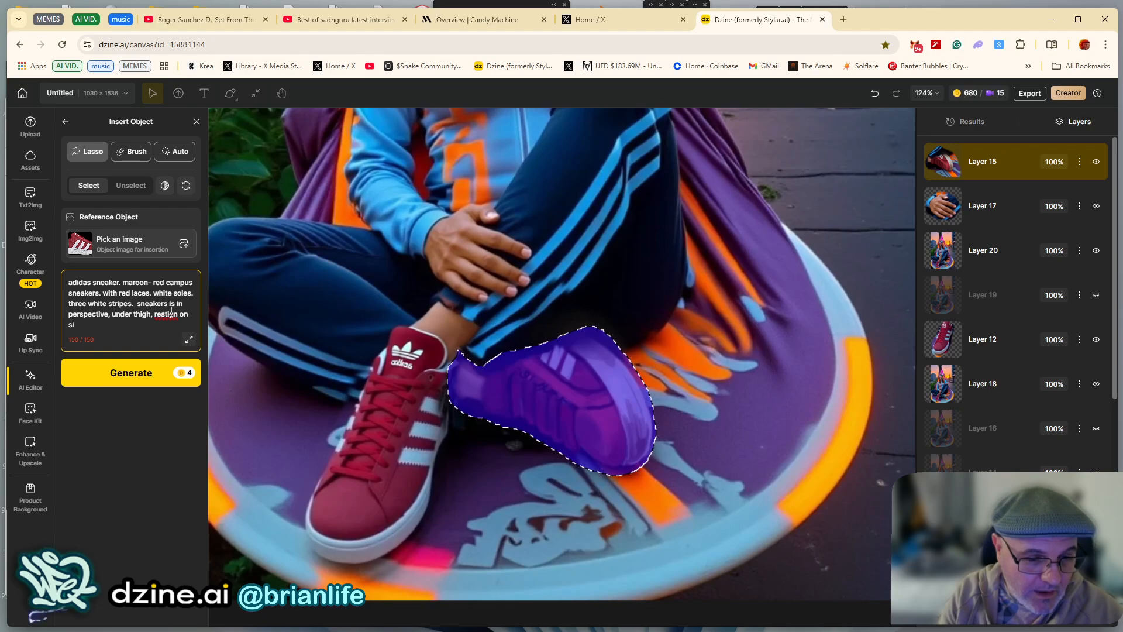
{"action": "right_click", "coordinate": [172, 312]}
{"action": "left_click", "coordinate": [193, 324]}
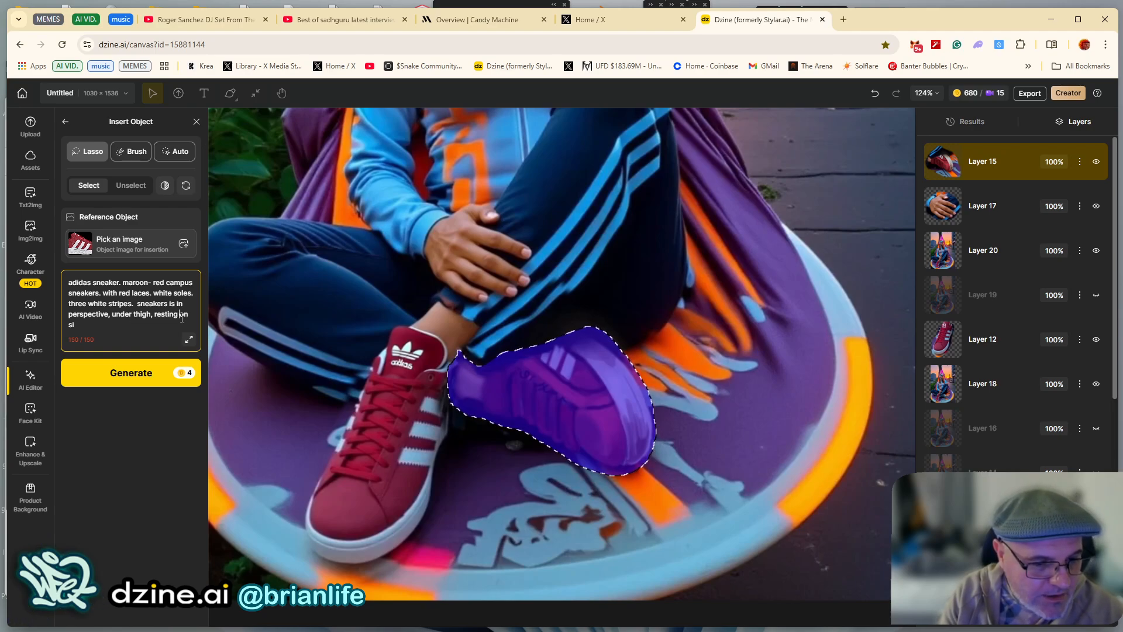
{"action": "double_click", "coordinate": [90, 317]}
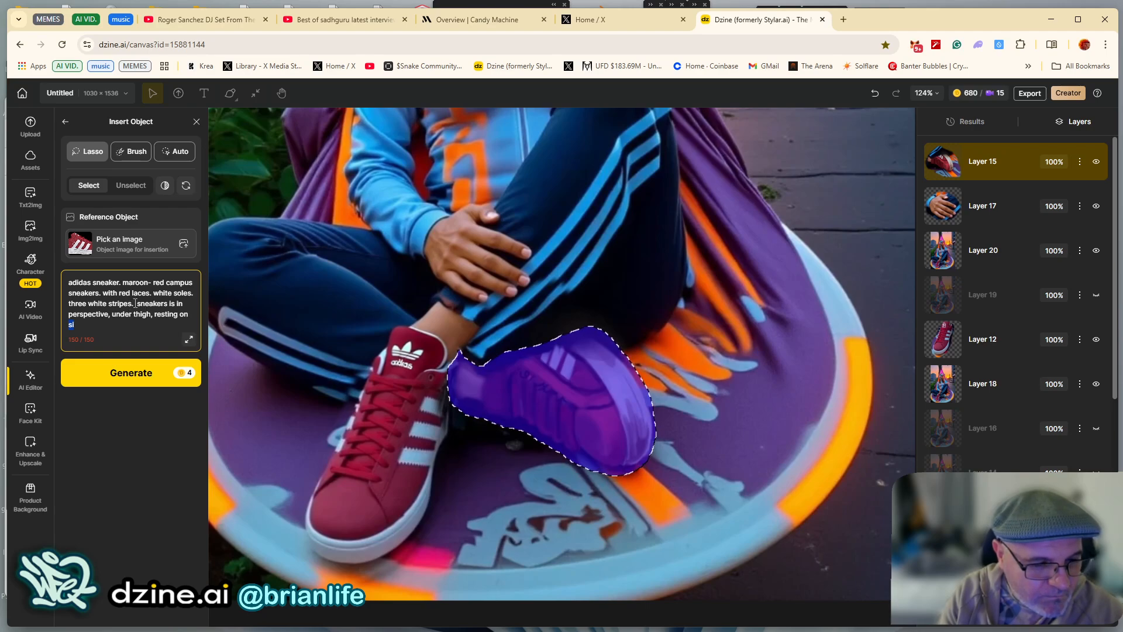
{"action": "left_click", "coordinate": [139, 375]}
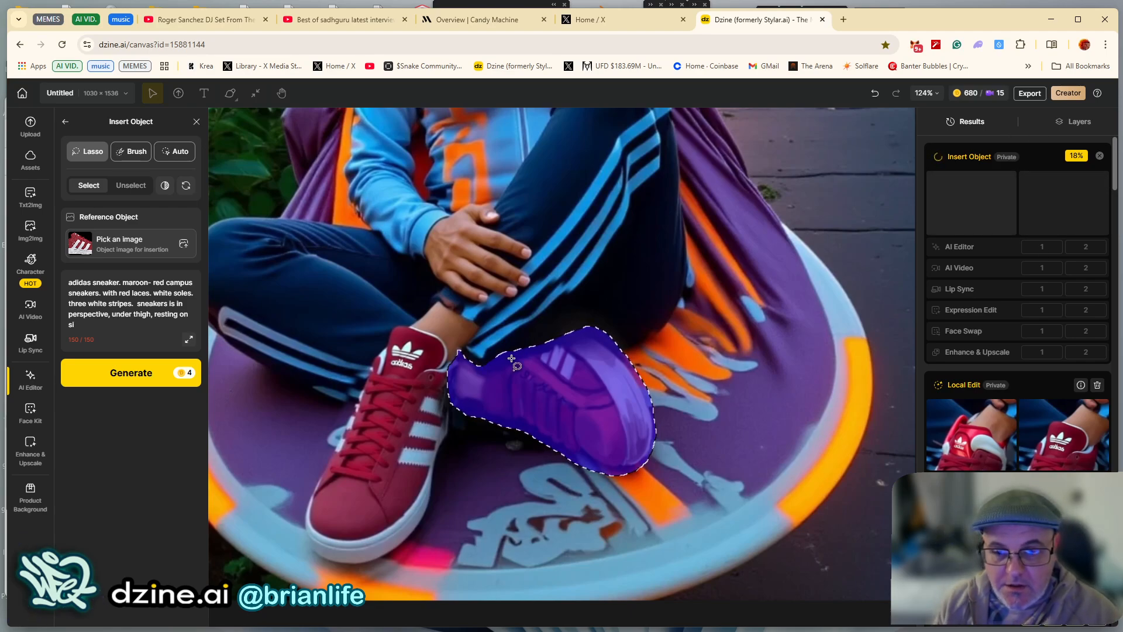
Preview the earlier Local Edit result, check the layer list, and return to the results
{"action": "scroll", "coordinate": [512, 366], "scroll_direction": "down", "scroll_amount": 3}
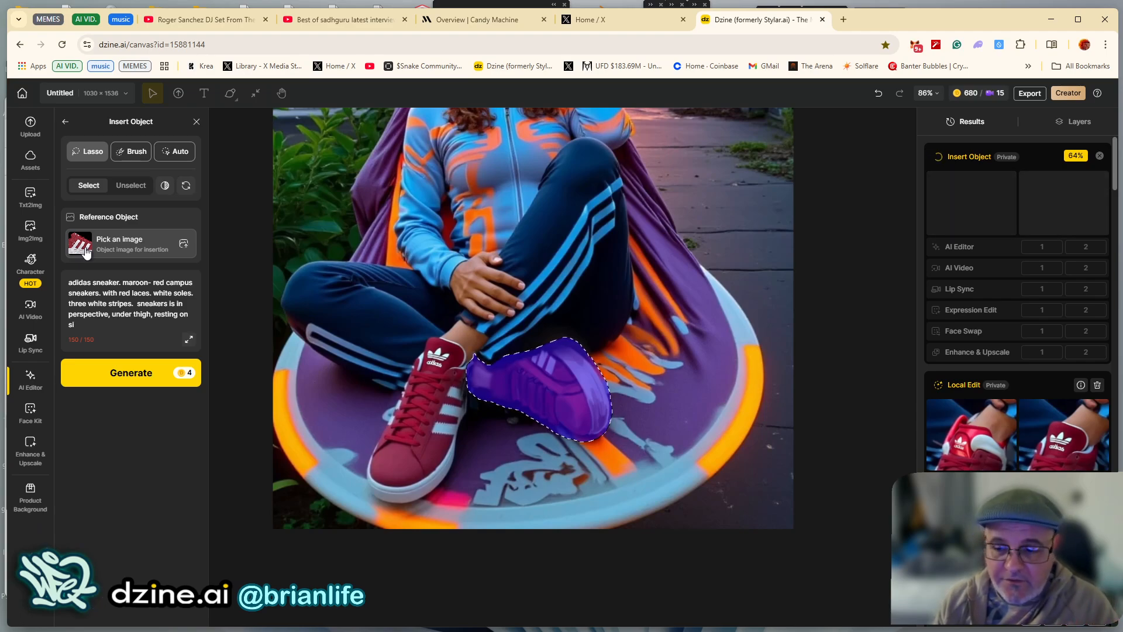
{"action": "left_click", "coordinate": [998, 437]}
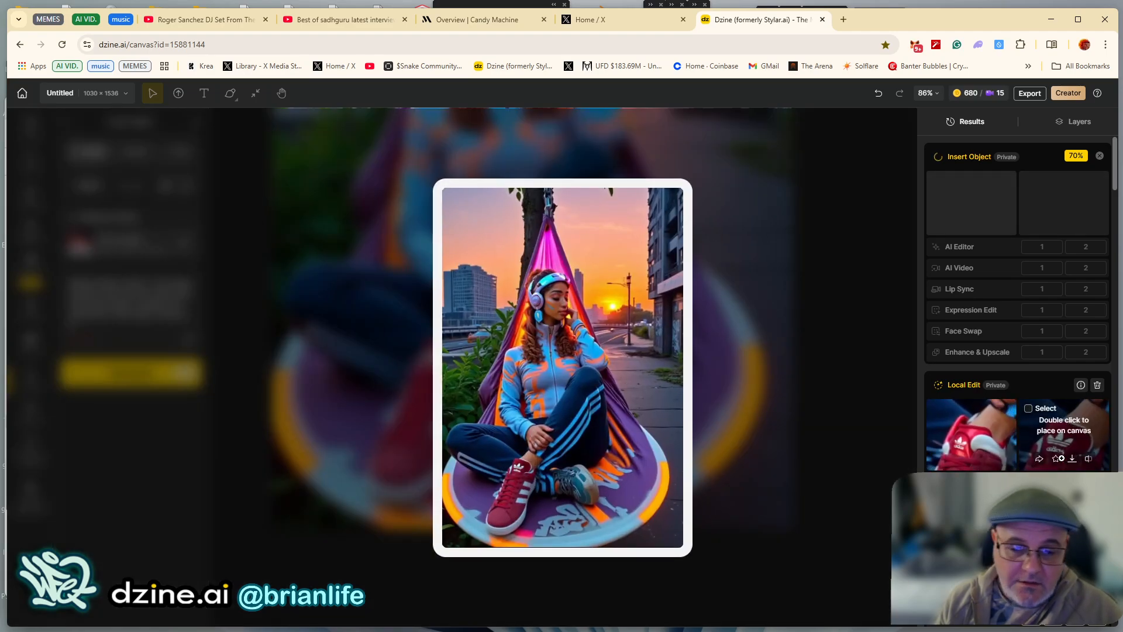
{"action": "left_click", "coordinate": [725, 332]}
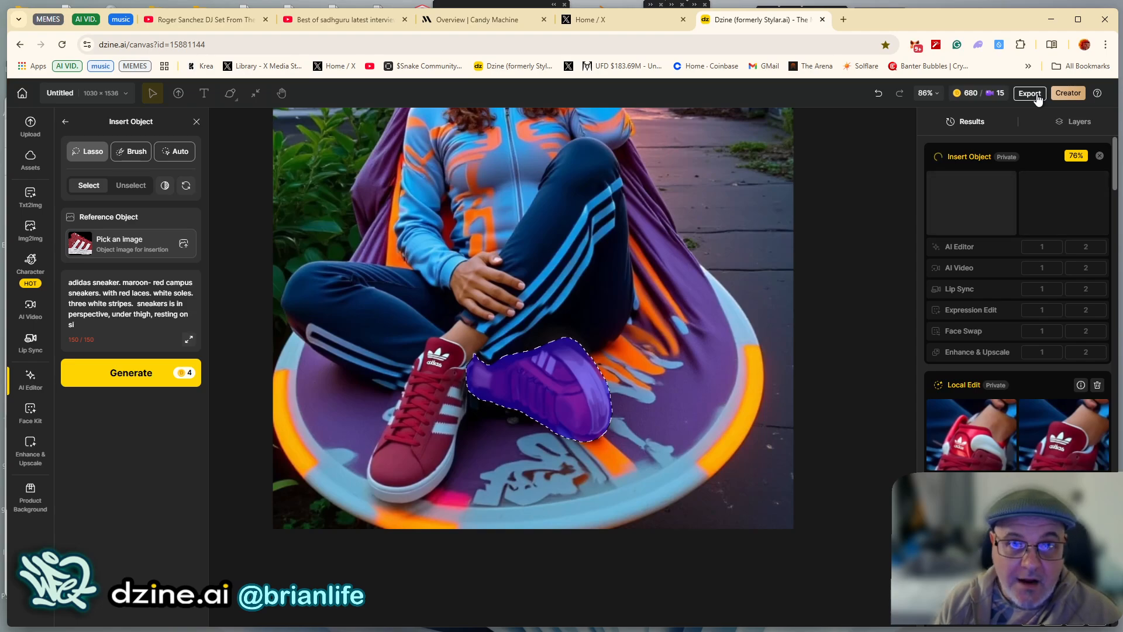
{"action": "left_click", "coordinate": [1080, 124]}
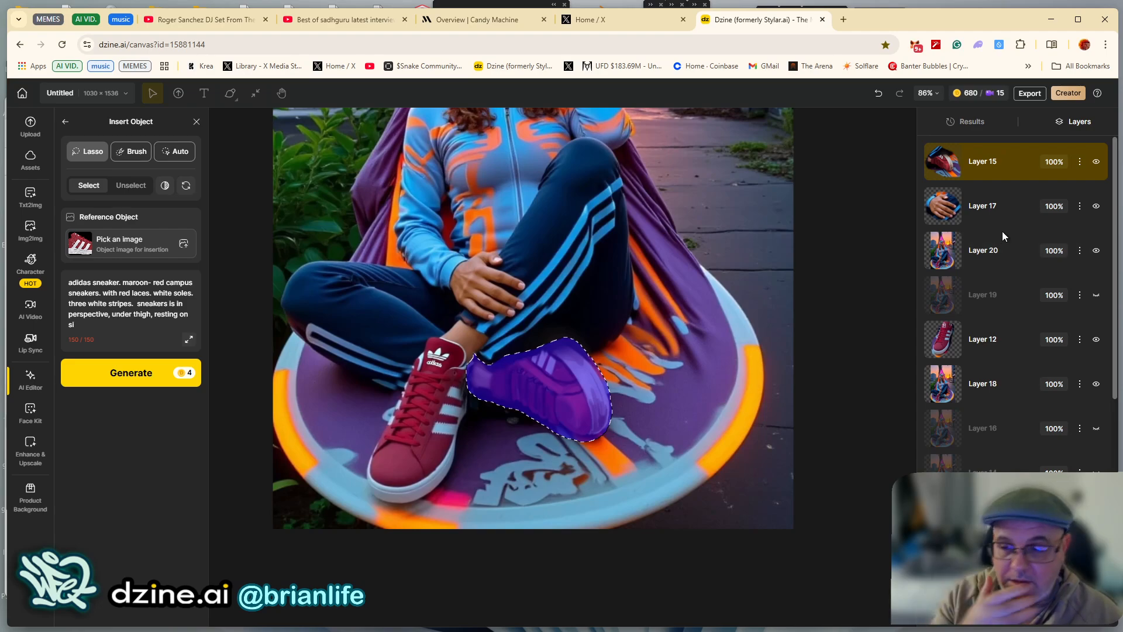
{"action": "left_click", "coordinate": [972, 122]}
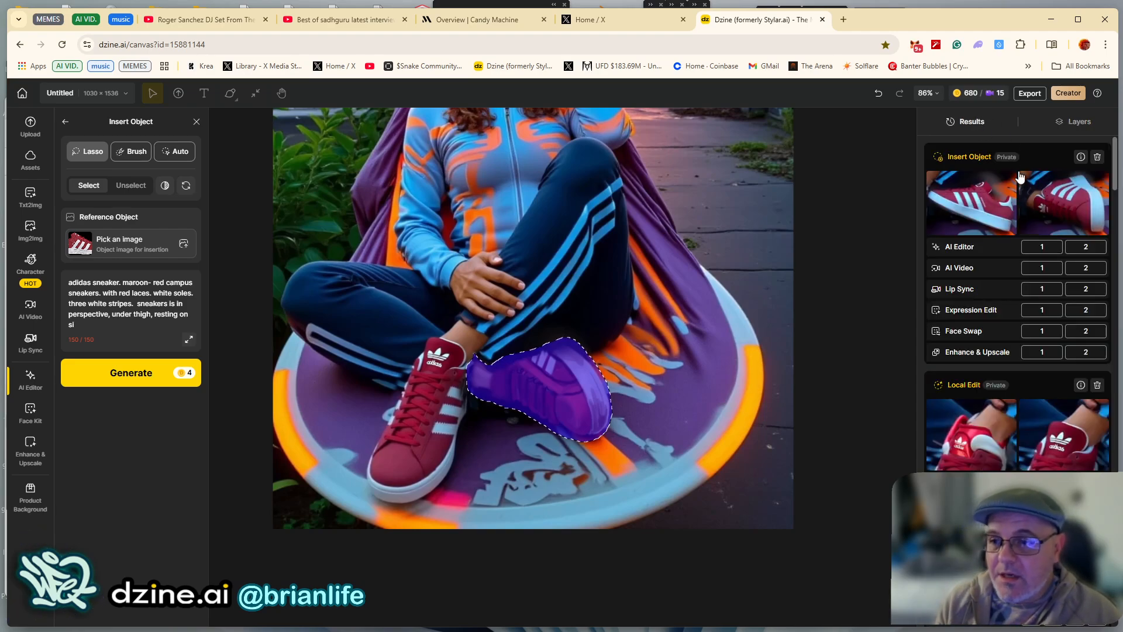
Preview both new Insert Object results to compare the second sneaker's placement
{"action": "left_click", "coordinate": [1001, 176]}
{"action": "left_click", "coordinate": [1002, 175]}
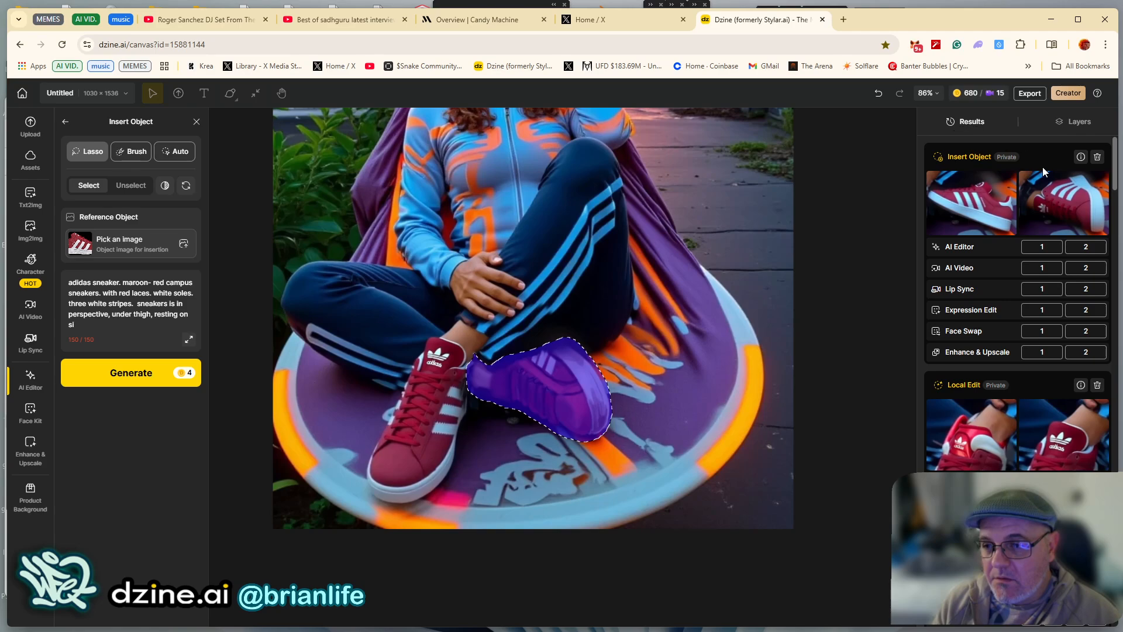
{"action": "left_click", "coordinate": [1036, 195]}
{"action": "left_click", "coordinate": [987, 207]}
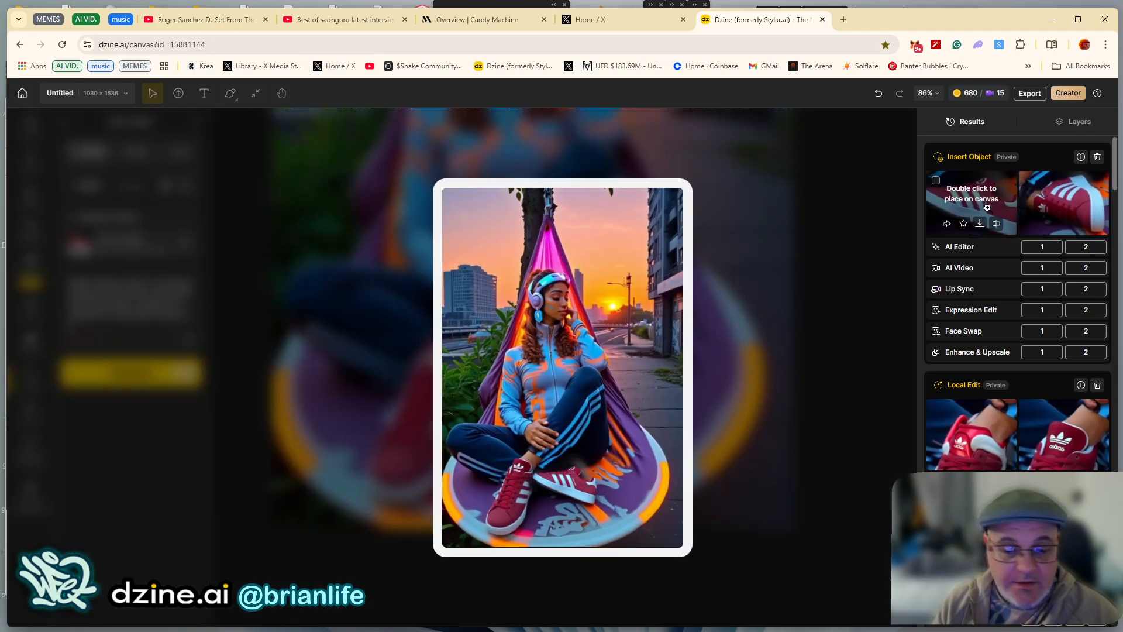
{"action": "left_click", "coordinate": [1057, 208]}
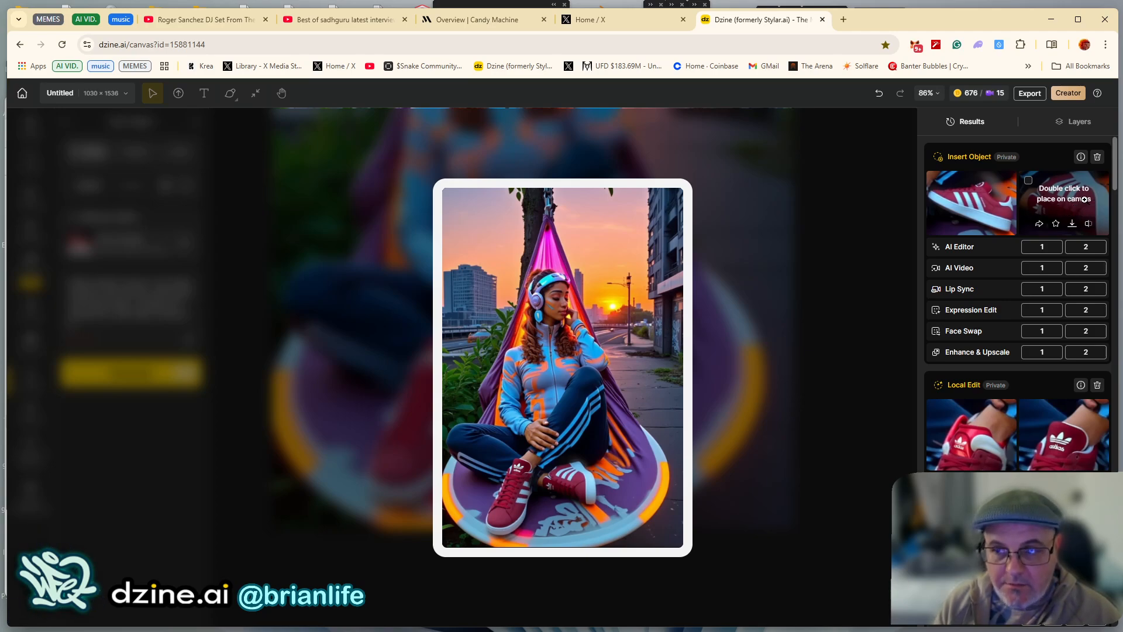
Place the second Insert Object result on the canvas and inspect the sneaker up close
{"action": "double_click", "coordinate": [1084, 200]}
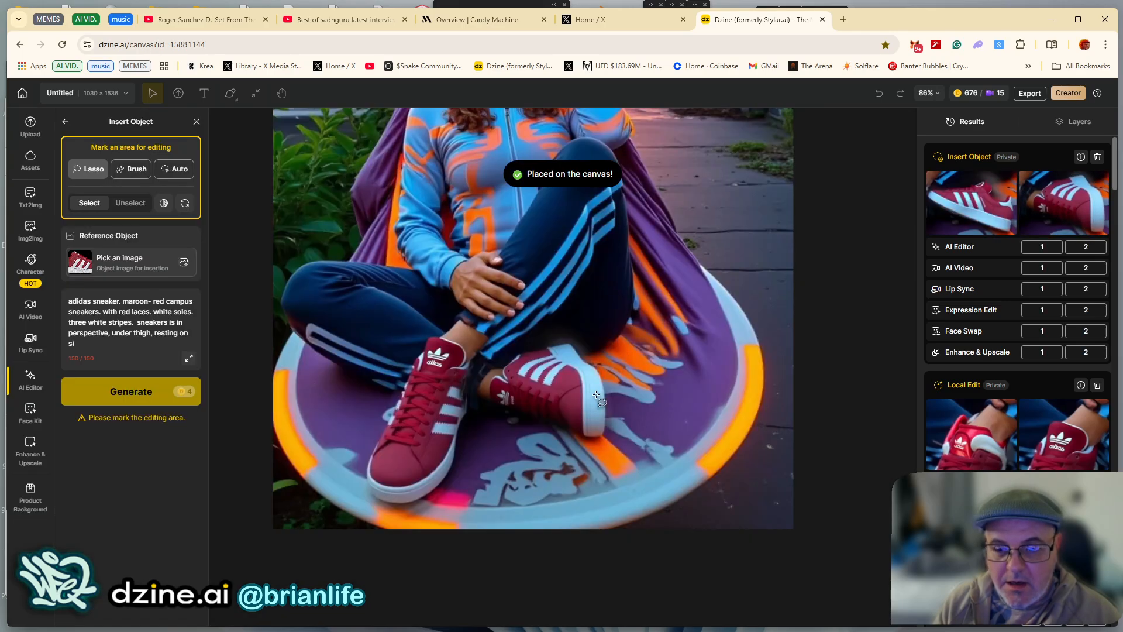
{"action": "scroll", "coordinate": [596, 395], "scroll_direction": "up", "scroll_amount": 5}
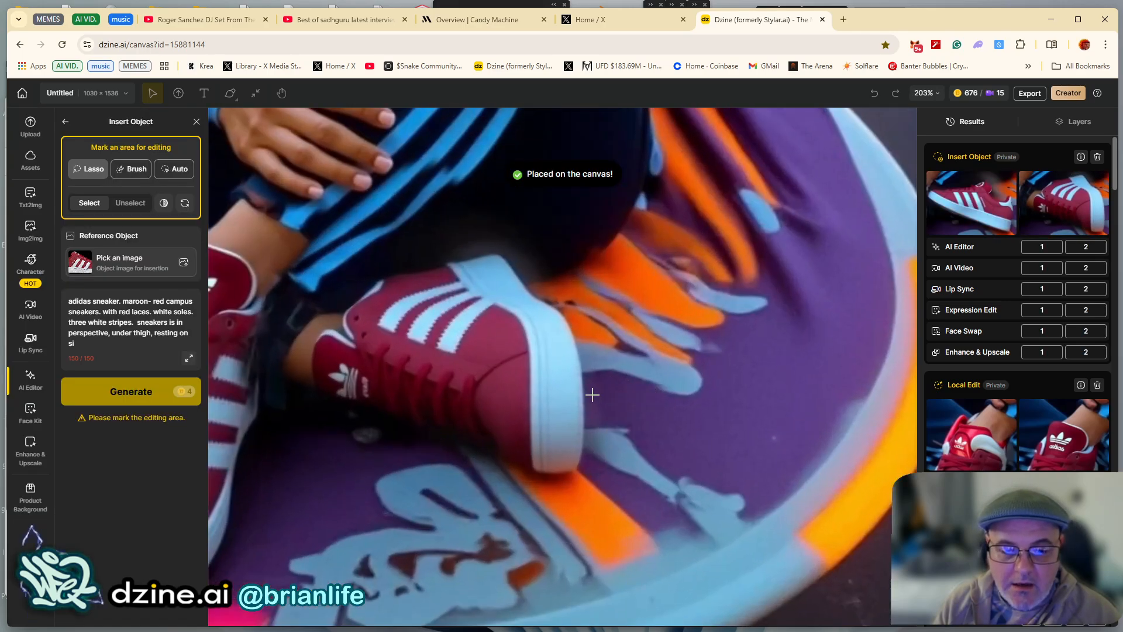
{"action": "scroll", "coordinate": [547, 327], "scroll_direction": "down", "scroll_amount": 5}
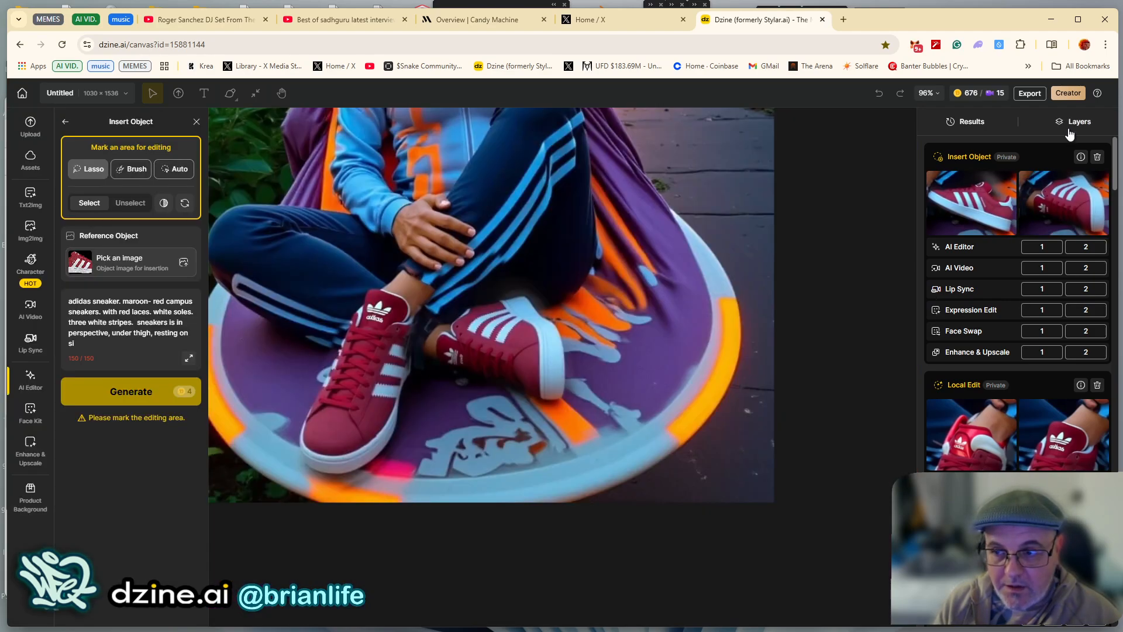
Hide Layer 21 and brush an editing area over the second sneaker and its surroundings on Layer 15
{"action": "left_click", "coordinate": [1071, 124]}
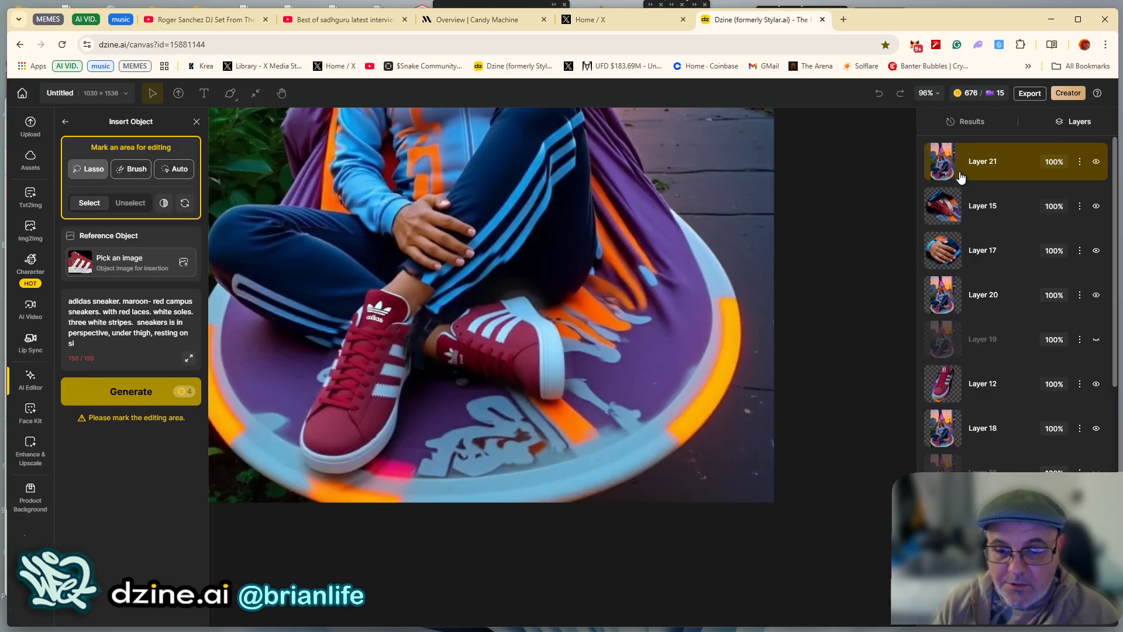
{"action": "left_click", "coordinate": [1095, 162]}
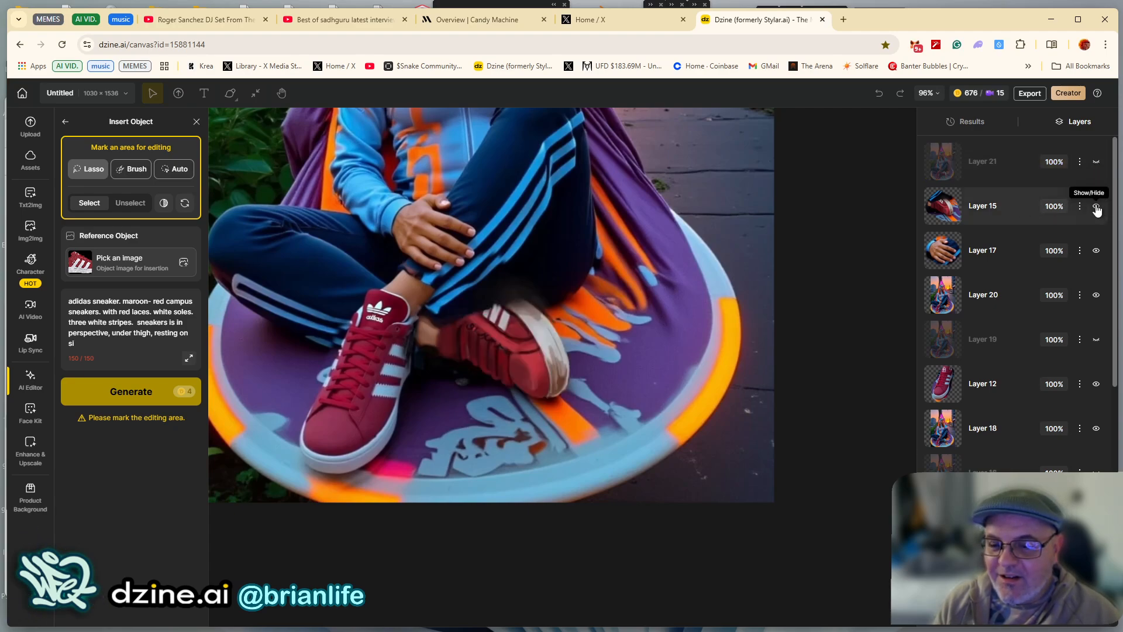
{"action": "left_click", "coordinate": [1008, 213]}
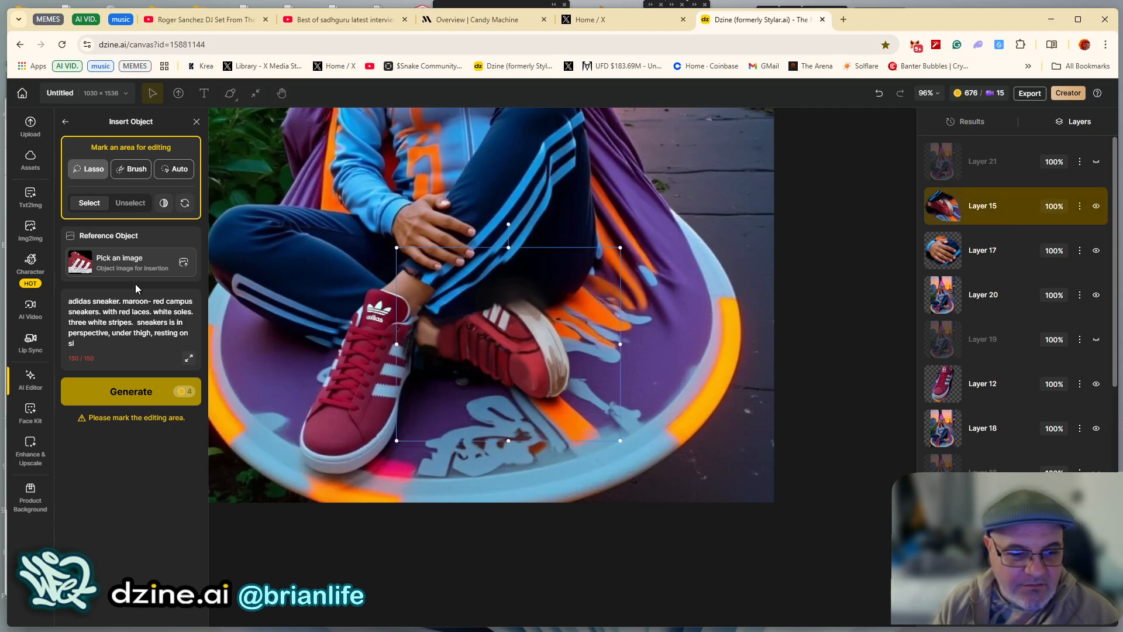
{"action": "left_click", "coordinate": [131, 169]}
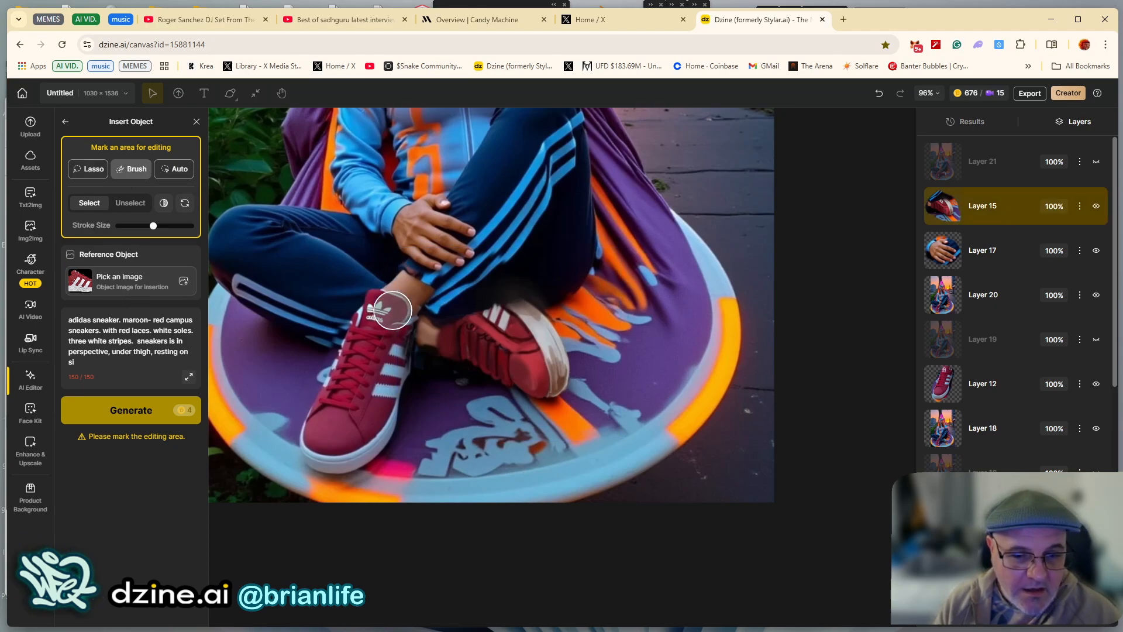
{"action": "mouse_move", "coordinate": [414, 322]}
{"action": "left_mouse_down"}
{"action": "mouse_move", "coordinate": [476, 301]}
{"action": "mouse_move", "coordinate": [534, 318]}
{"action": "mouse_move", "coordinate": [565, 380]}
{"action": "mouse_move", "coordinate": [514, 381]}
{"action": "mouse_move", "coordinate": [421, 346]}
{"action": "mouse_move", "coordinate": [511, 304]}
{"action": "mouse_move", "coordinate": [537, 318]}
{"action": "mouse_move", "coordinate": [571, 383]}
{"action": "left_mouse_up"}
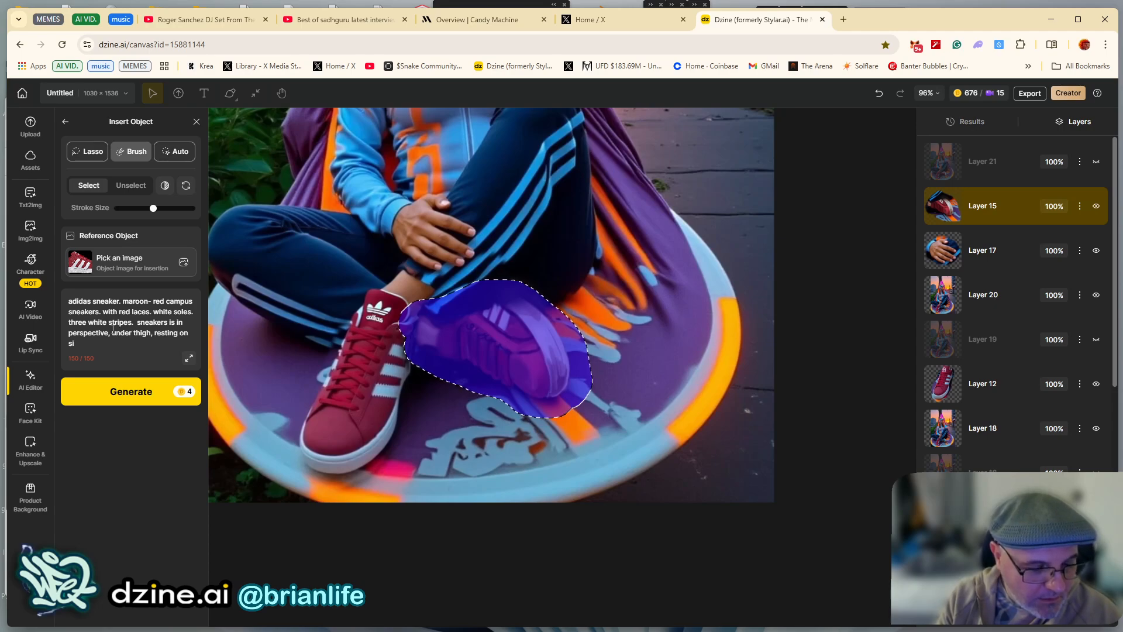
Shorten the prompt's opening to "adidas maroon- red campus sneakers. red laces." by removing "sneaker." and "with"
{"action": "left_click", "coordinate": [180, 333]}
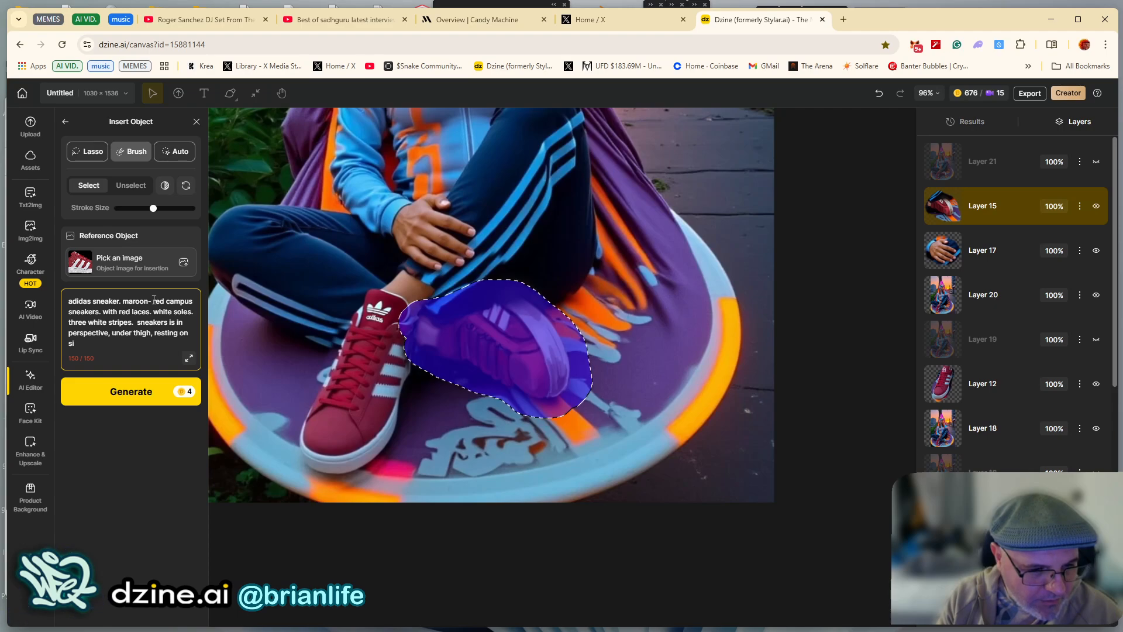
{"action": "left_click_drag", "start_coordinate": [102, 312], "coordinate": [120, 301]}
{"action": "left_click", "coordinate": [92, 300]}
{"action": "key", "text": "BackSpace"}
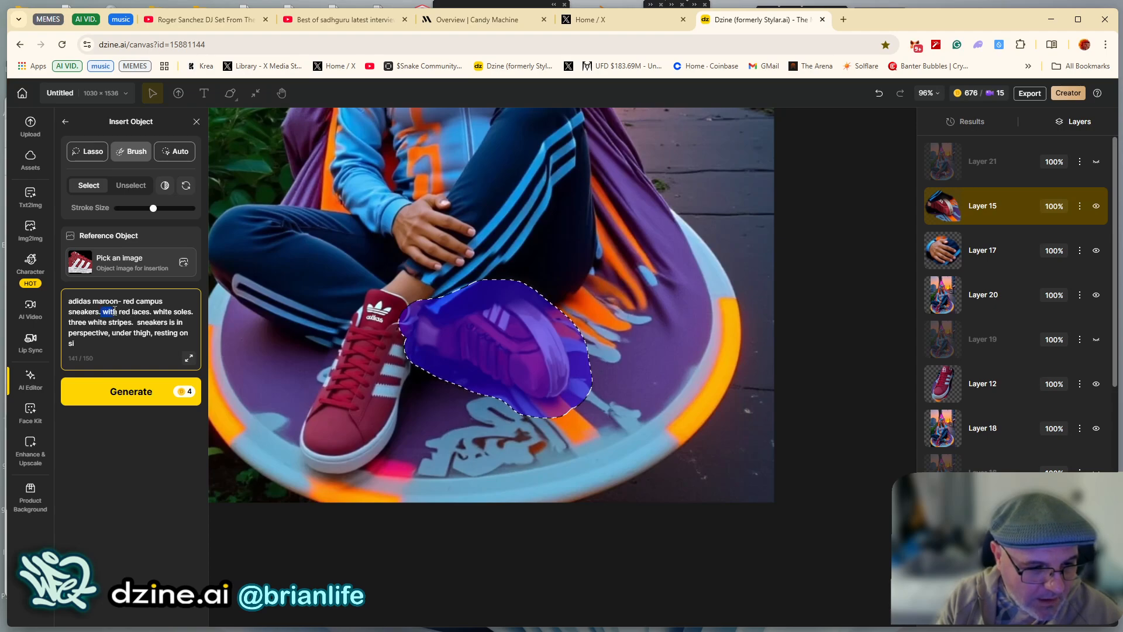
{"action": "left_click", "coordinate": [117, 312]}
{"action": "key", "text": "BackSpace"}
{"action": "key", "text": "BackSpace"}
{"action": "key", "text": "BackSpace"}
{"action": "key", "text": "BackSpace"}
{"action": "key", "text": "BackSpace"}
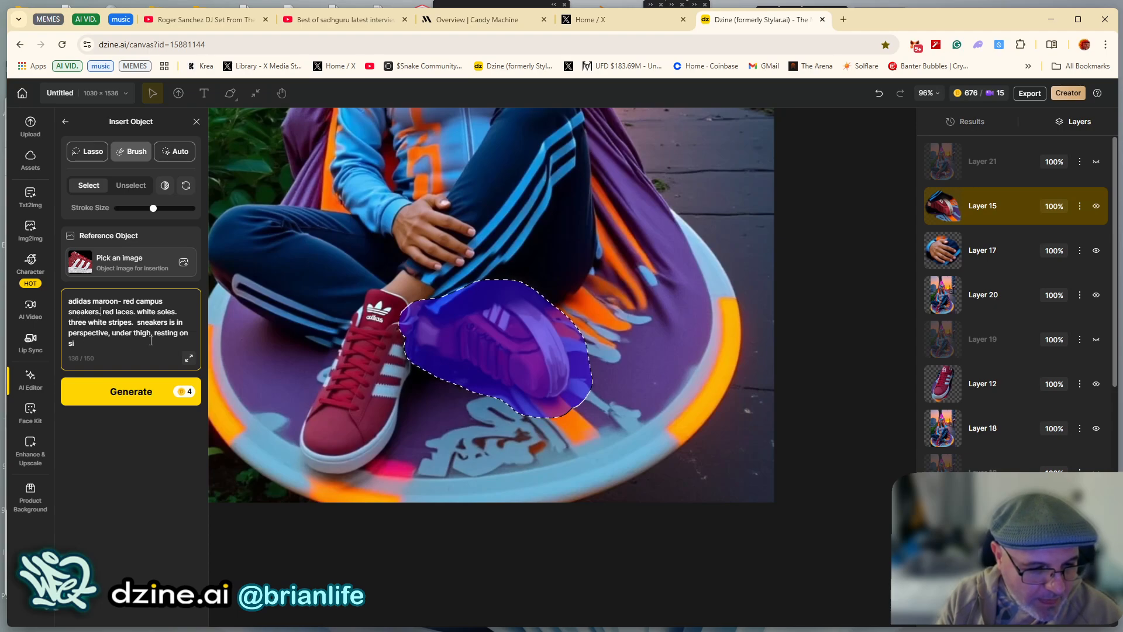
Complete the last word of the prompt as "side" and generate another Insert Object result
{"action": "left_click", "coordinate": [88, 343]}
{"action": "type", "text": "de"}
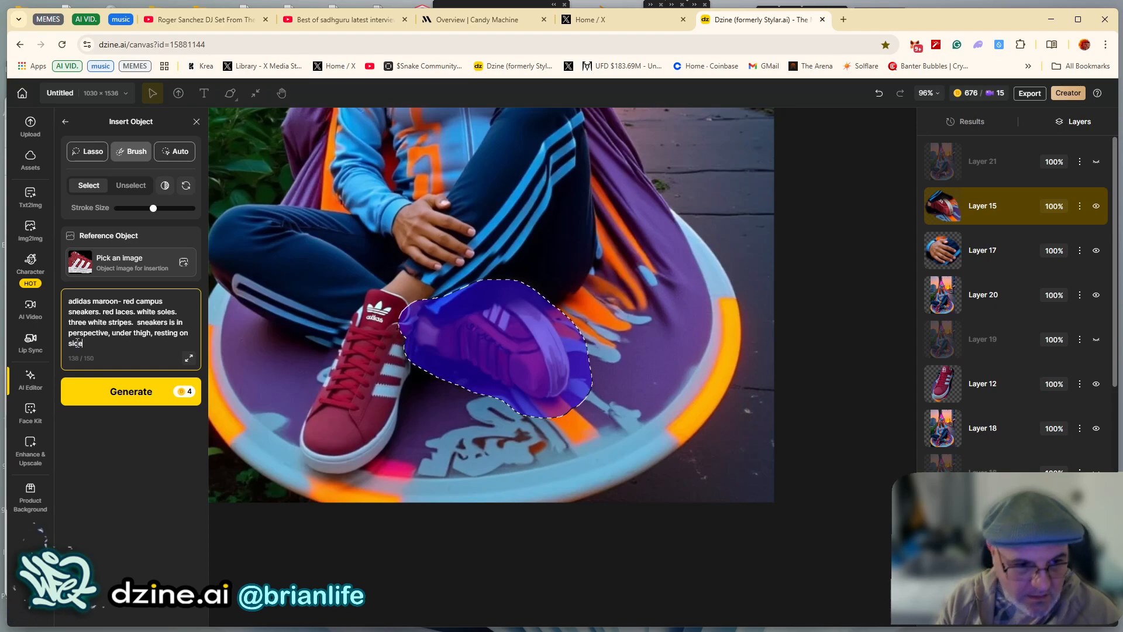
{"action": "left_click", "coordinate": [120, 397]}
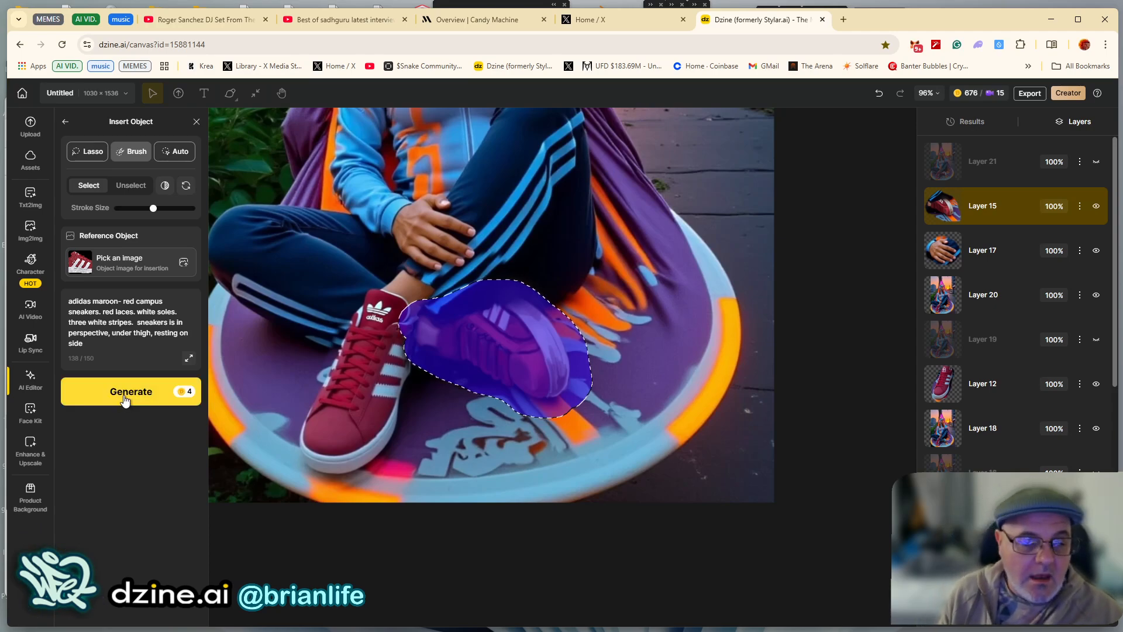
Accept the writing suggestions in the expanded prompt that insert "the" before "thigh" and capitalize "Sneakers" and "Adidas"
{"action": "left_click", "coordinate": [188, 357]}
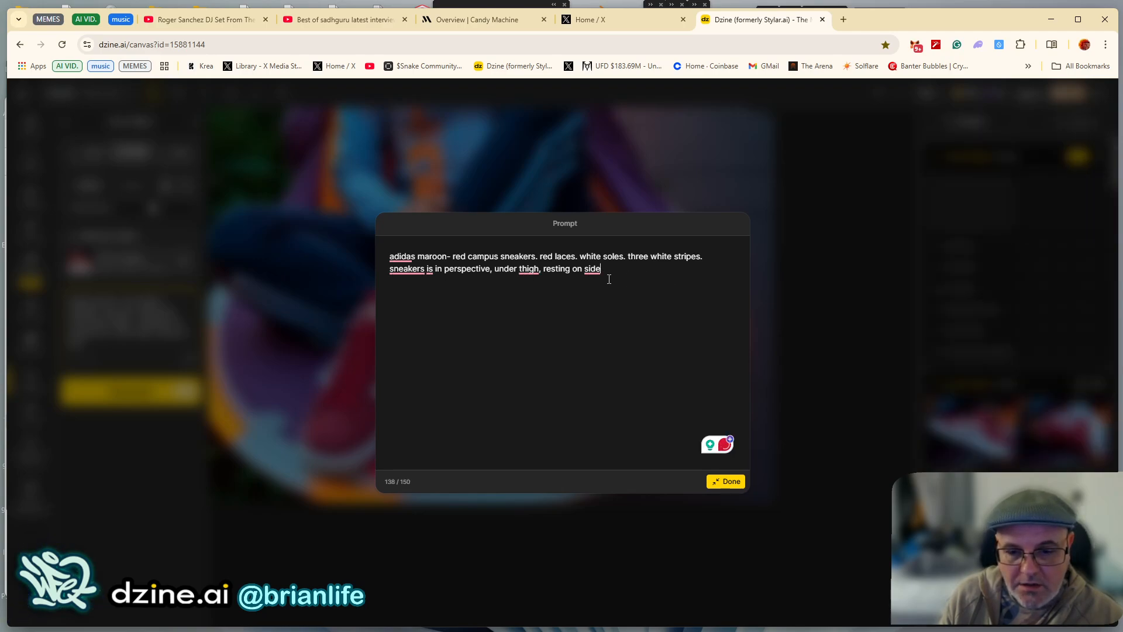
{"action": "right_click", "coordinate": [522, 270]}
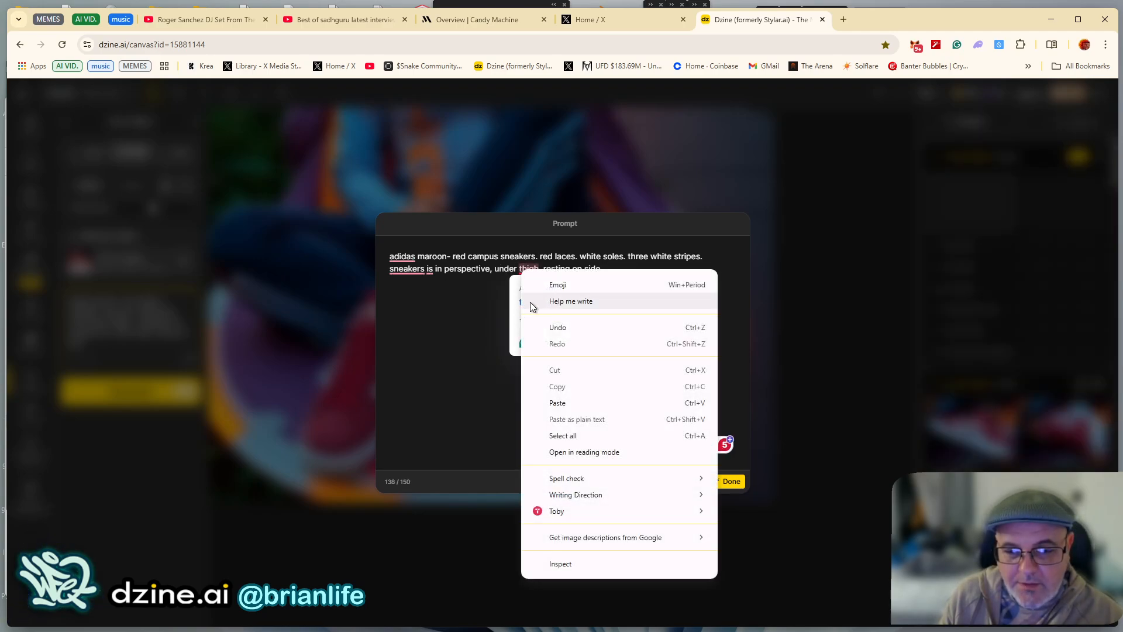
{"action": "left_click", "coordinate": [494, 294]}
{"action": "left_click", "coordinate": [532, 302]}
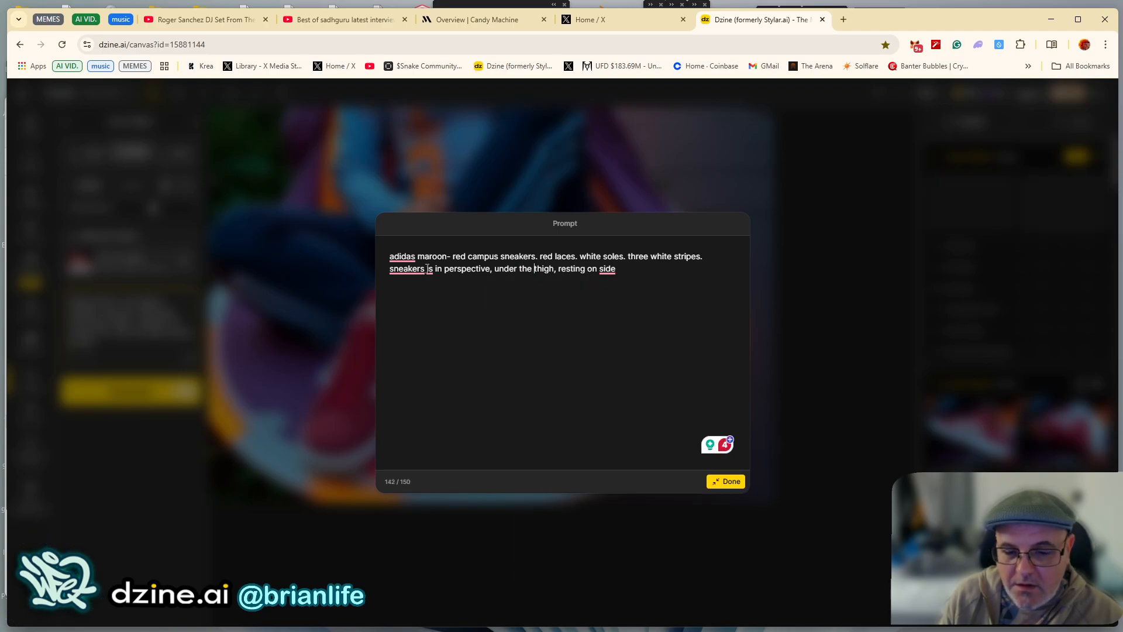
{"action": "mouse_move", "coordinate": [413, 268]}
{"action": "left_click", "coordinate": [411, 302]}
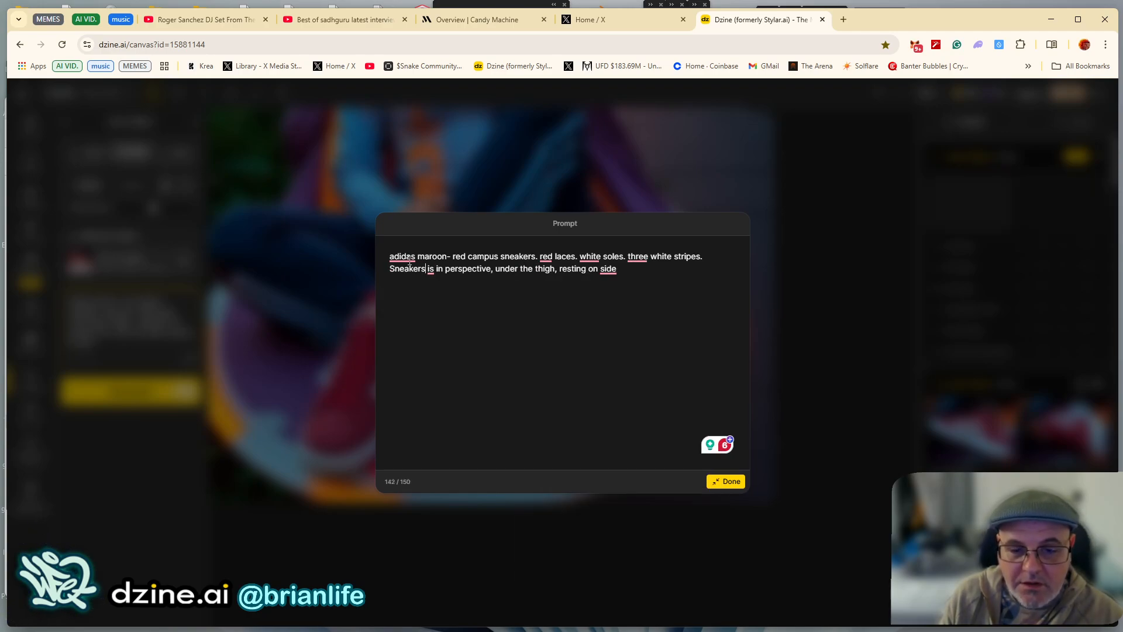
{"action": "left_click", "coordinate": [409, 291]}
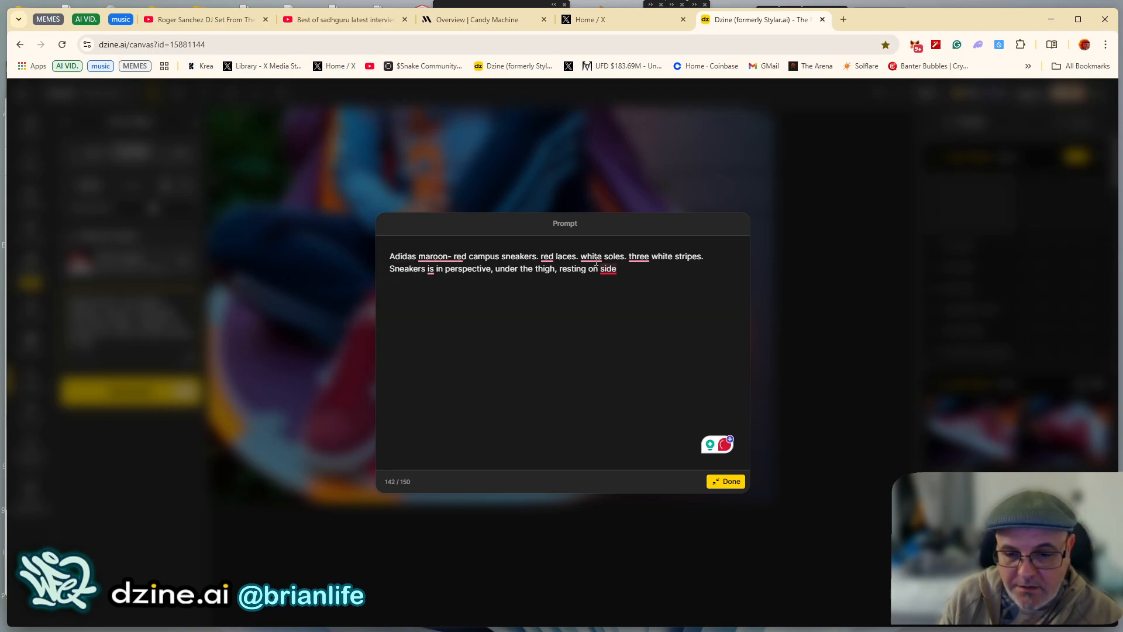
Accept the corrections "White", "Three", "the side" and "maroon-red" in the prompt and close the expanded editor
{"action": "mouse_move", "coordinate": [591, 260]}
{"action": "left_click", "coordinate": [596, 293]}
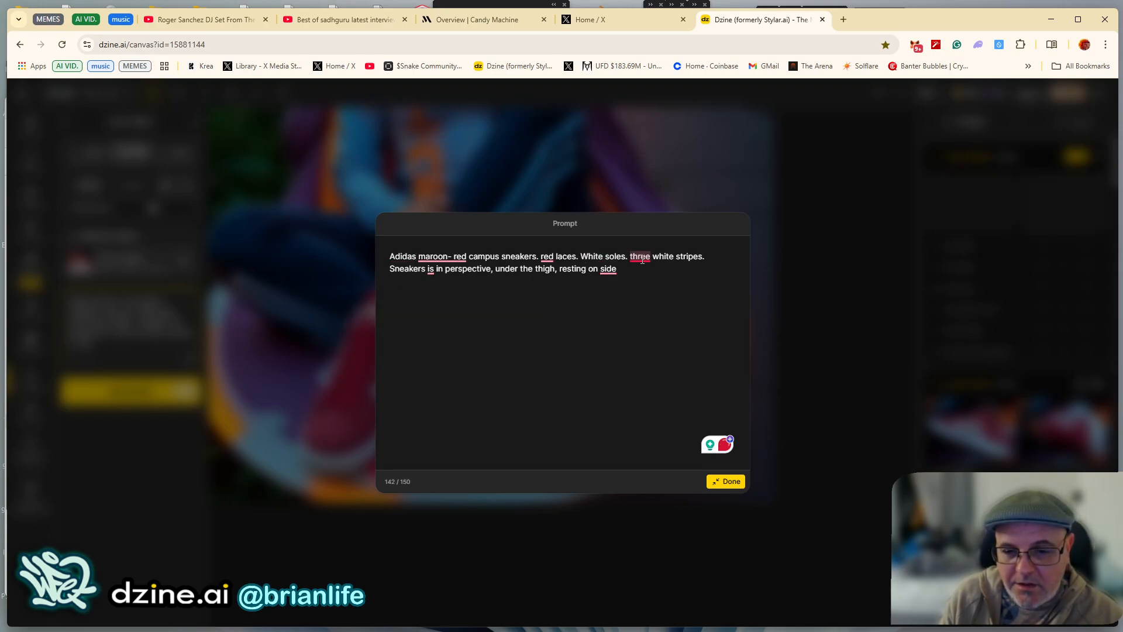
{"action": "mouse_move", "coordinate": [639, 257]}
{"action": "left_click", "coordinate": [638, 290]}
{"action": "mouse_move", "coordinate": [604, 269]}
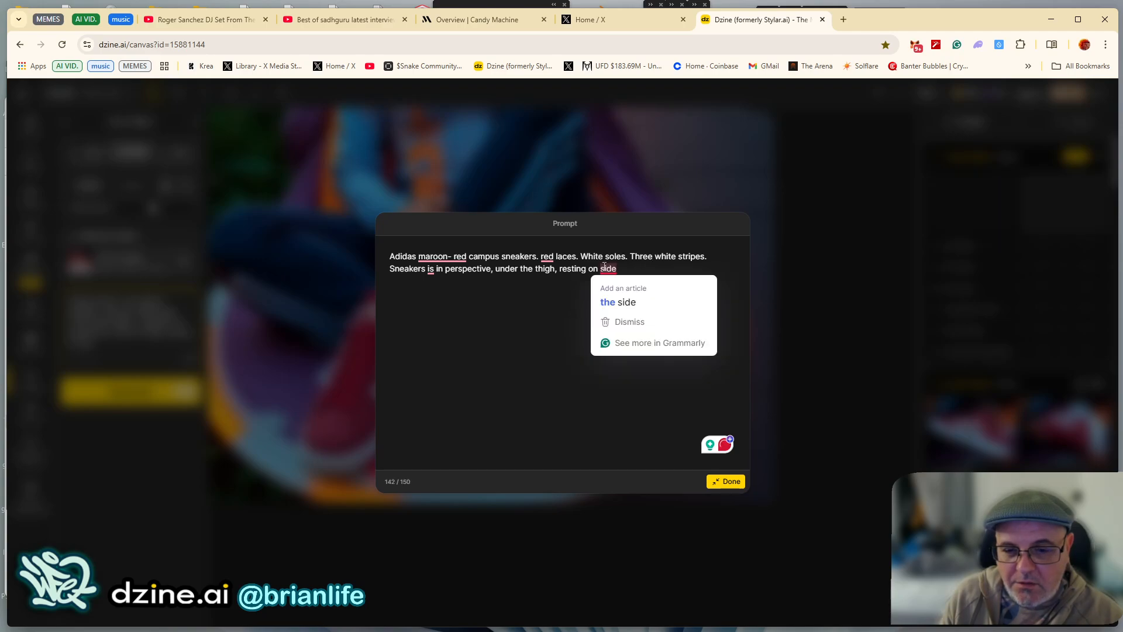
{"action": "left_click", "coordinate": [614, 301]}
{"action": "mouse_move", "coordinate": [449, 255]}
{"action": "left_click", "coordinate": [446, 290]}
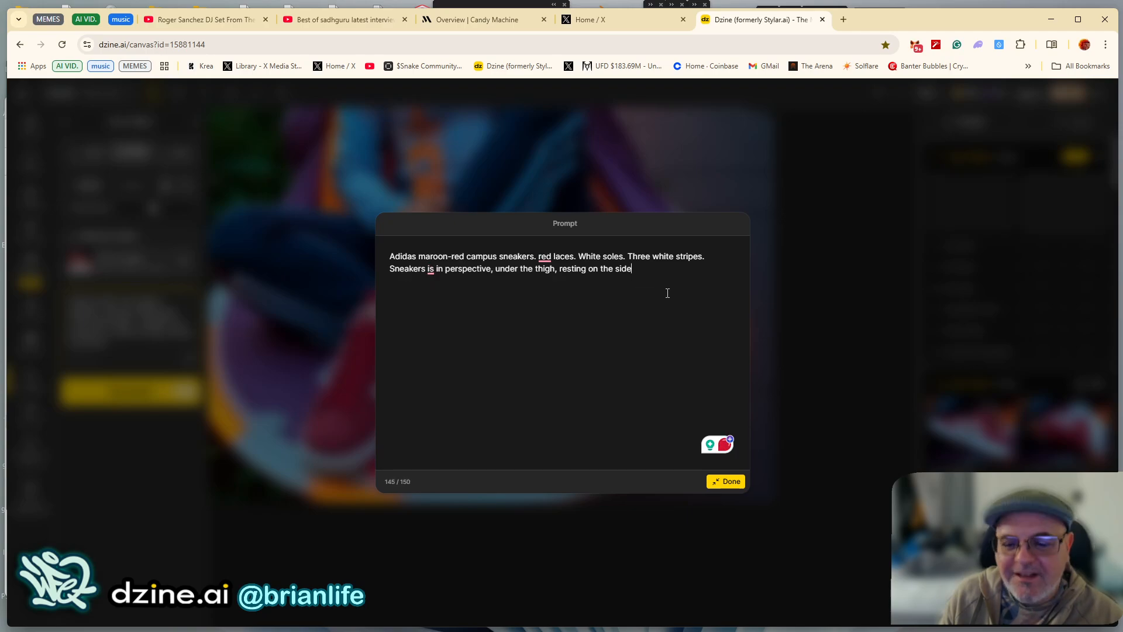
{"action": "left_click", "coordinate": [731, 483]}
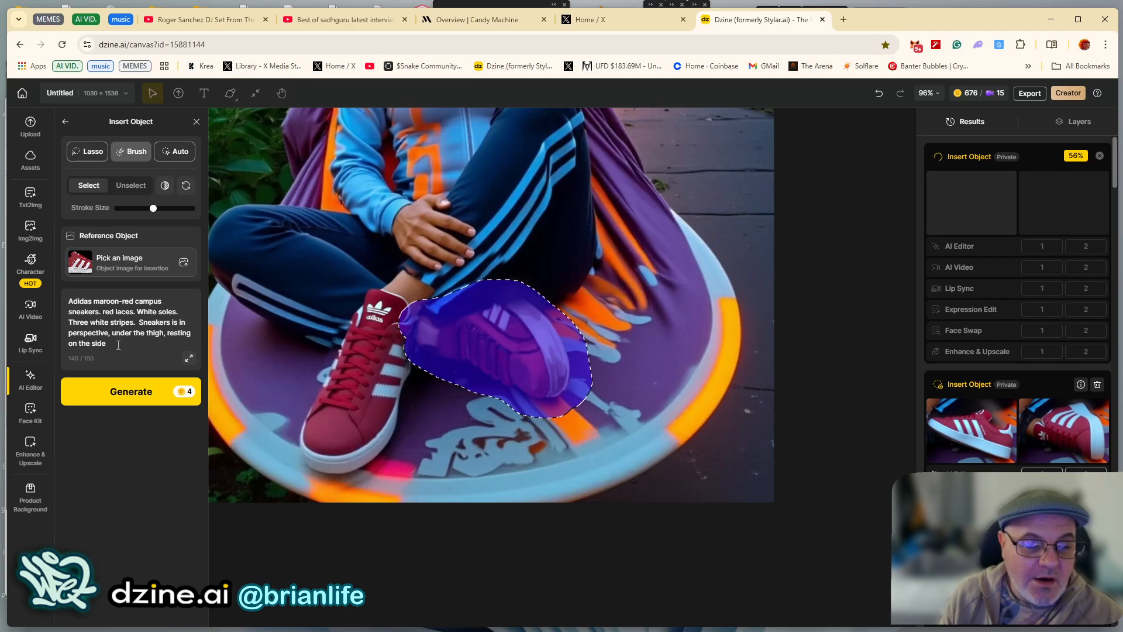
Review the corrected prompt in the expanded editor and preview the newest pair of Insert Object results
{"action": "left_click", "coordinate": [188, 358]}
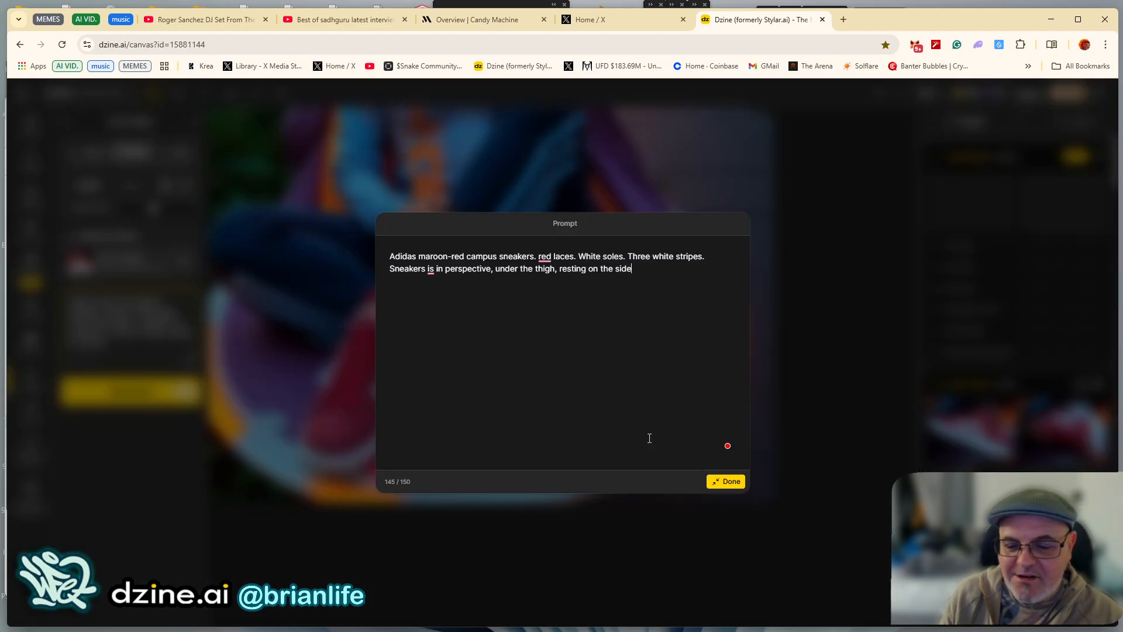
{"action": "mouse_move", "coordinate": [708, 455]}
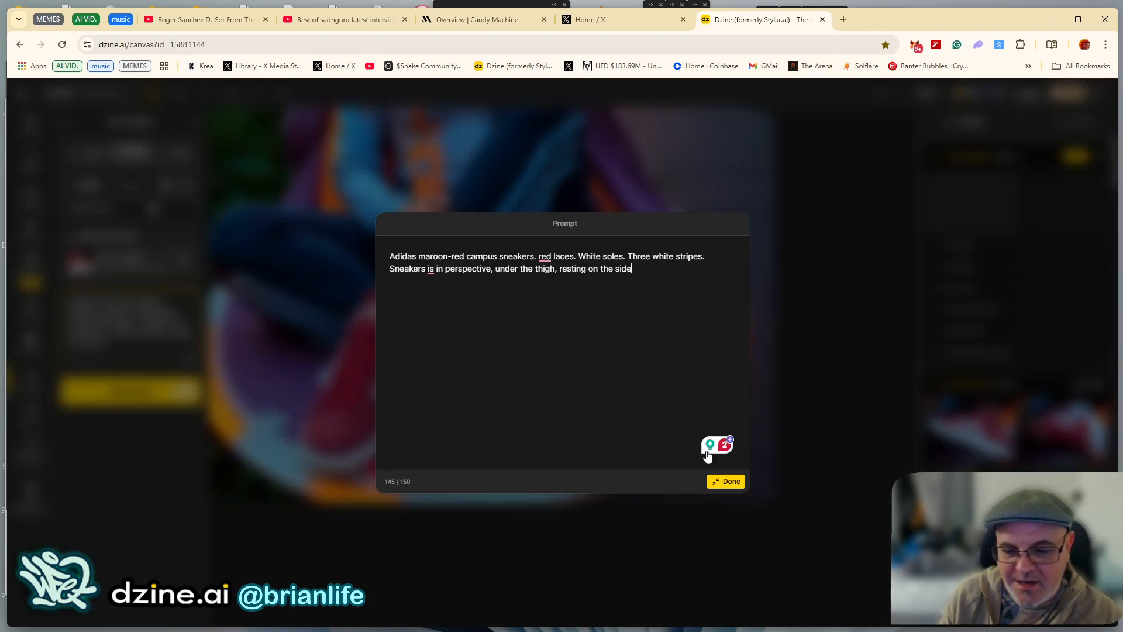
{"action": "left_click", "coordinate": [728, 482]}
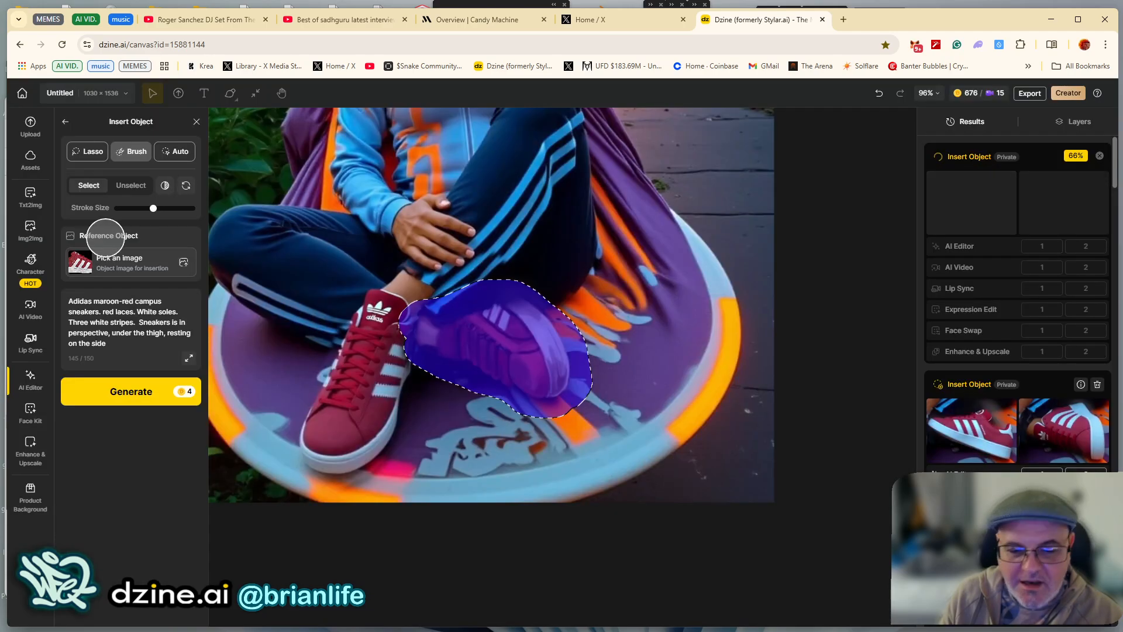
{"action": "left_click", "coordinate": [114, 342]}
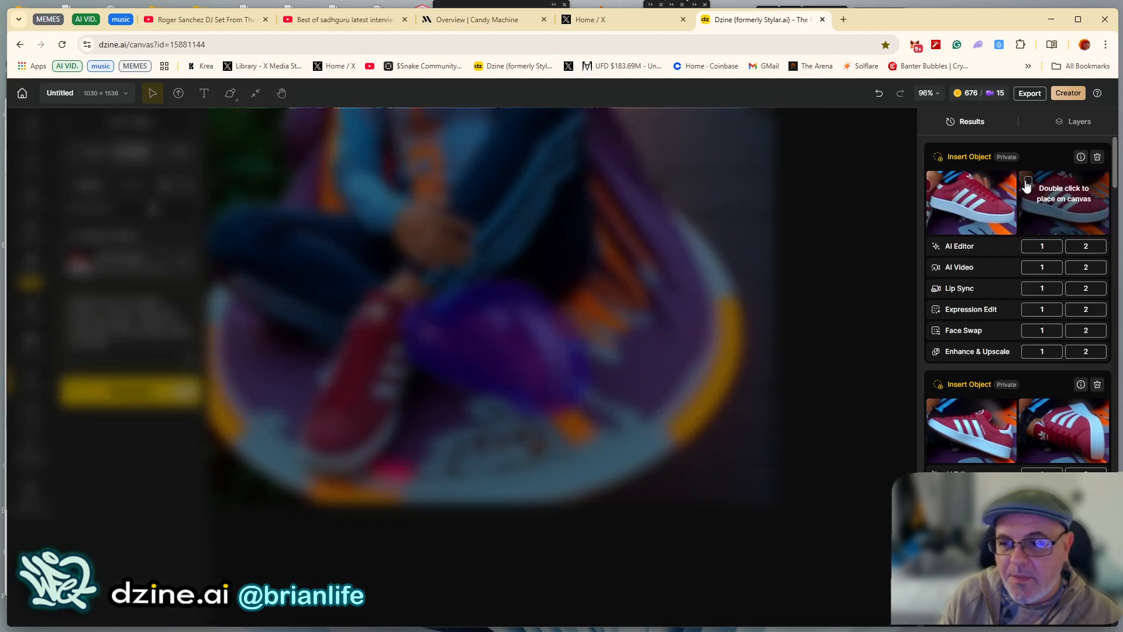
{"action": "mouse_move", "coordinate": [965, 208]}
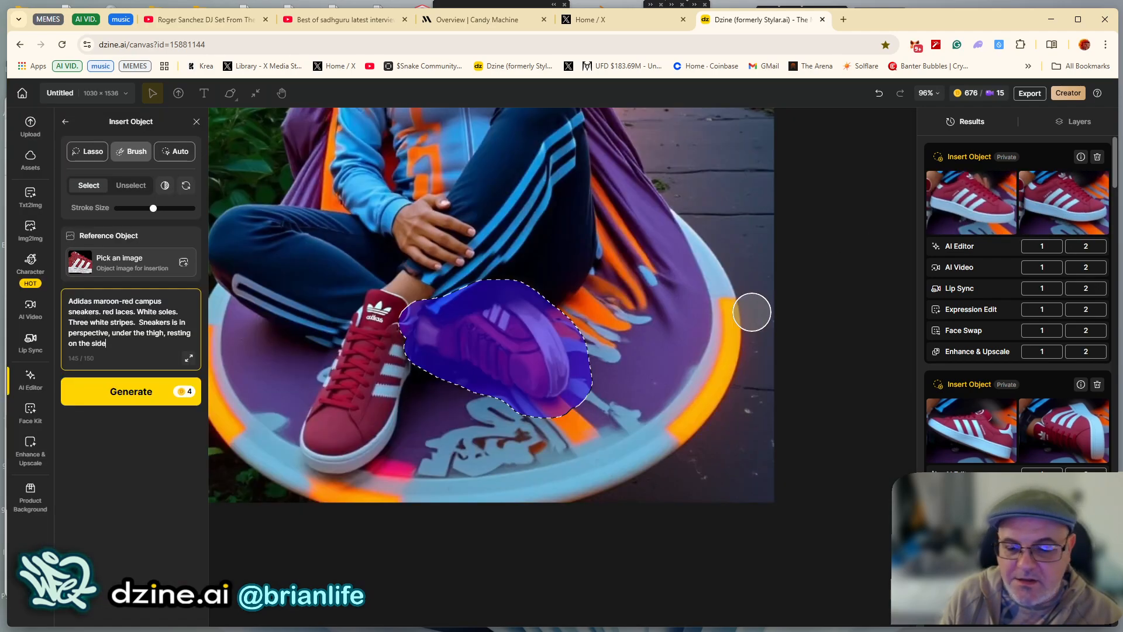
Clear the brushed mask, lasso closely around the second sneaker on Layer 15, and generate another Insert Object result
{"action": "left_click", "coordinate": [87, 190]}
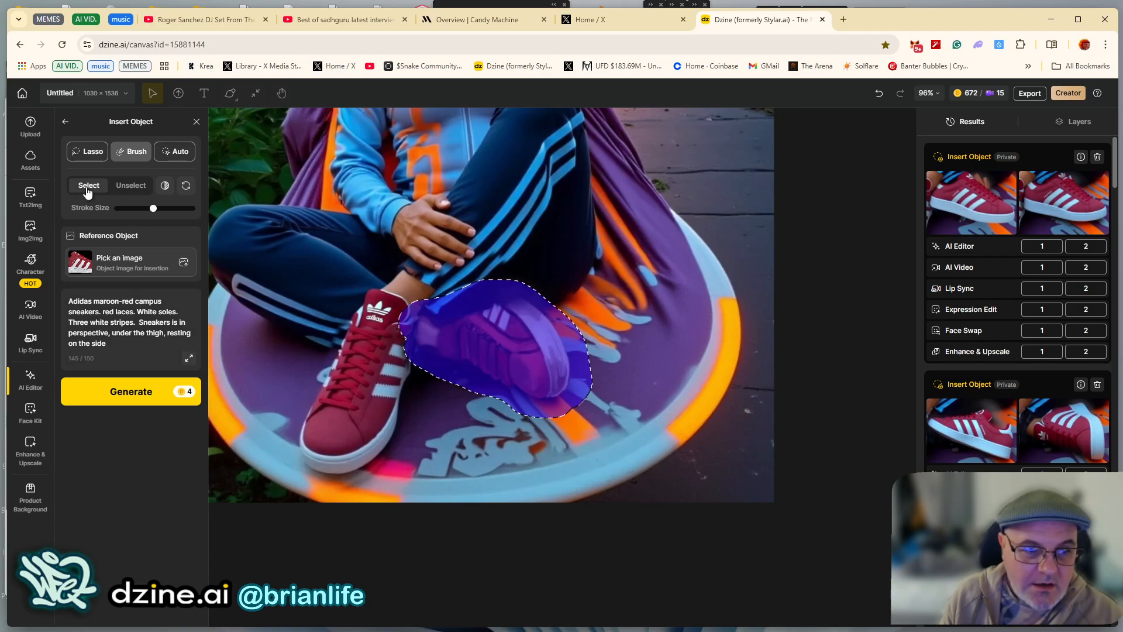
{"action": "left_click", "coordinate": [90, 157]}
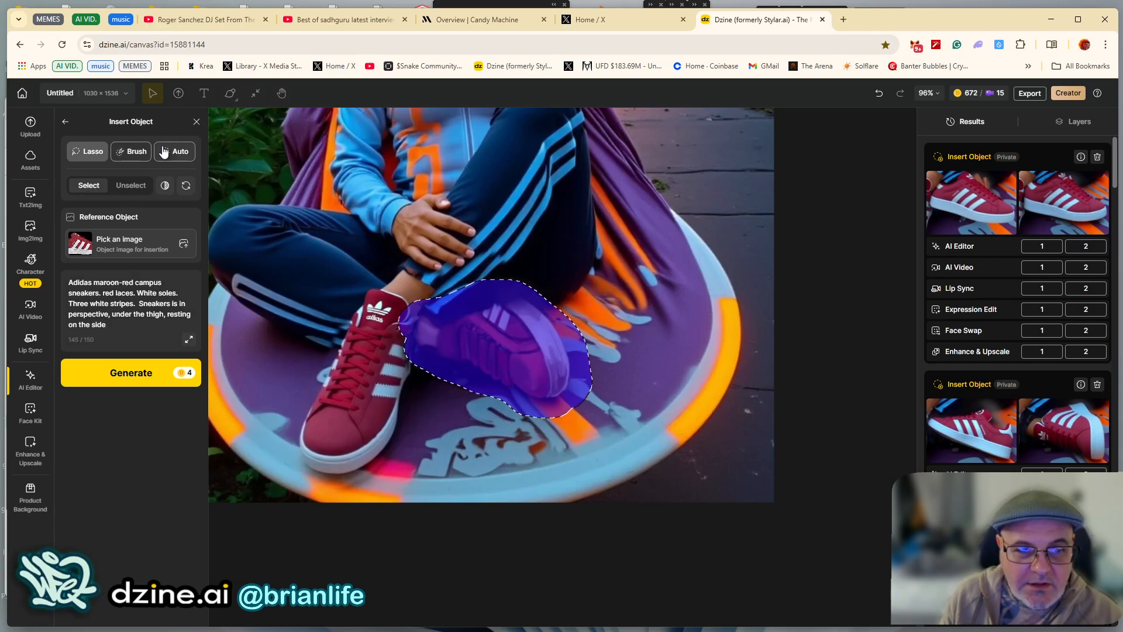
{"action": "left_click", "coordinate": [186, 186]}
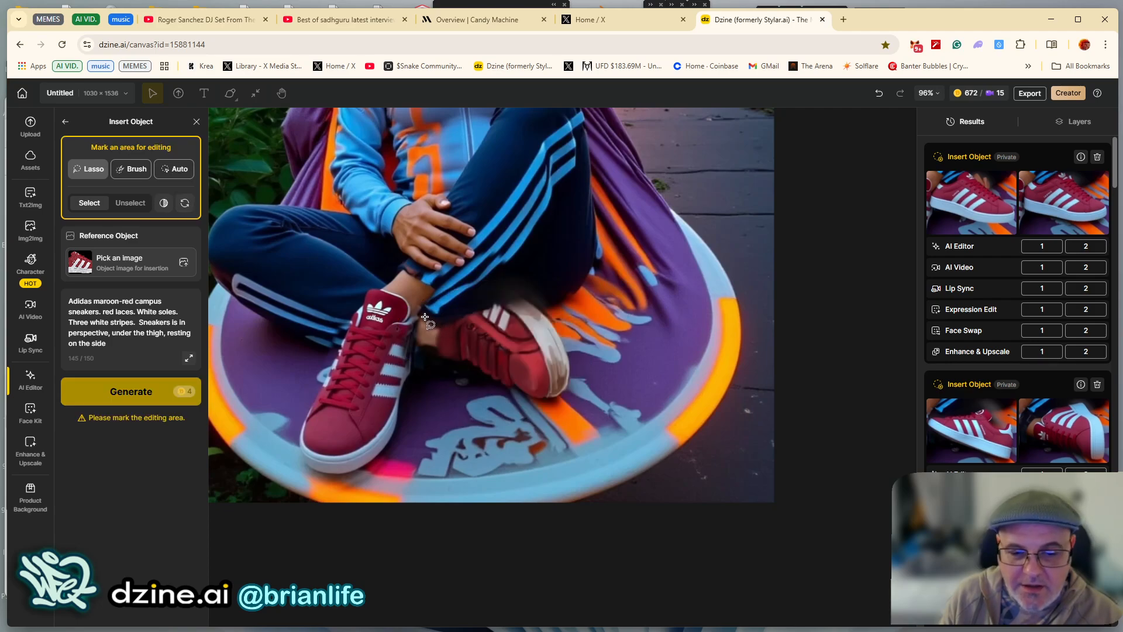
{"action": "mouse_move", "coordinate": [425, 317]}
{"action": "left_mouse_down"}
{"action": "mouse_move", "coordinate": [522, 290]}
{"action": "mouse_move", "coordinate": [563, 335]}
{"action": "mouse_move", "coordinate": [574, 389]}
{"action": "mouse_move", "coordinate": [561, 398]}
{"action": "mouse_move", "coordinate": [430, 359]}
{"action": "mouse_move", "coordinate": [424, 317]}
{"action": "left_mouse_up"}
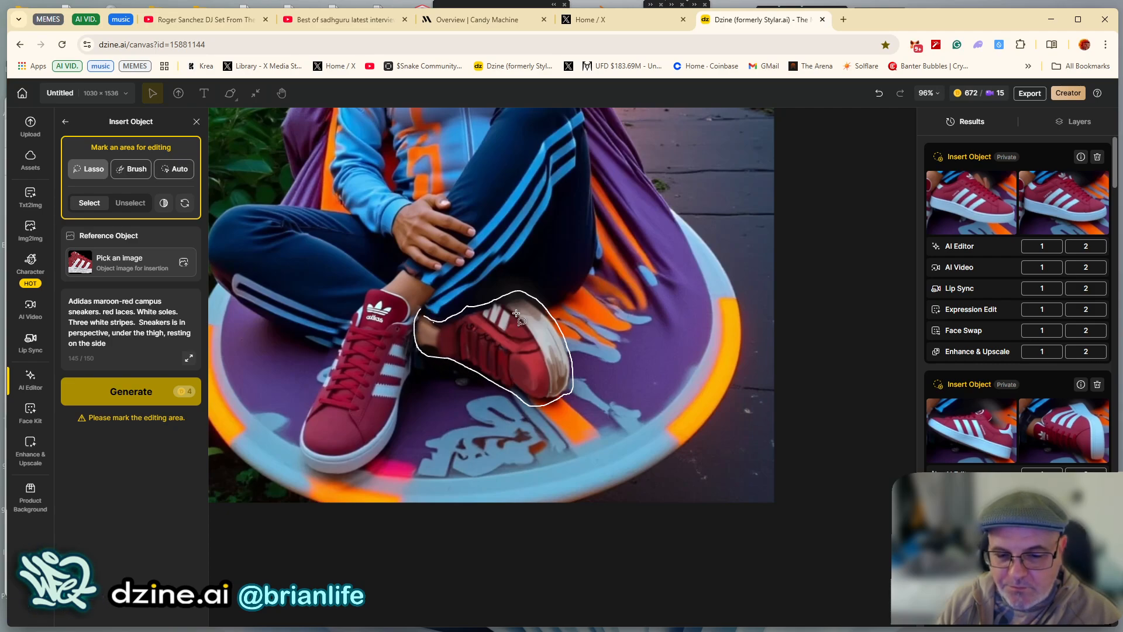
{"action": "left_click", "coordinate": [1077, 124]}
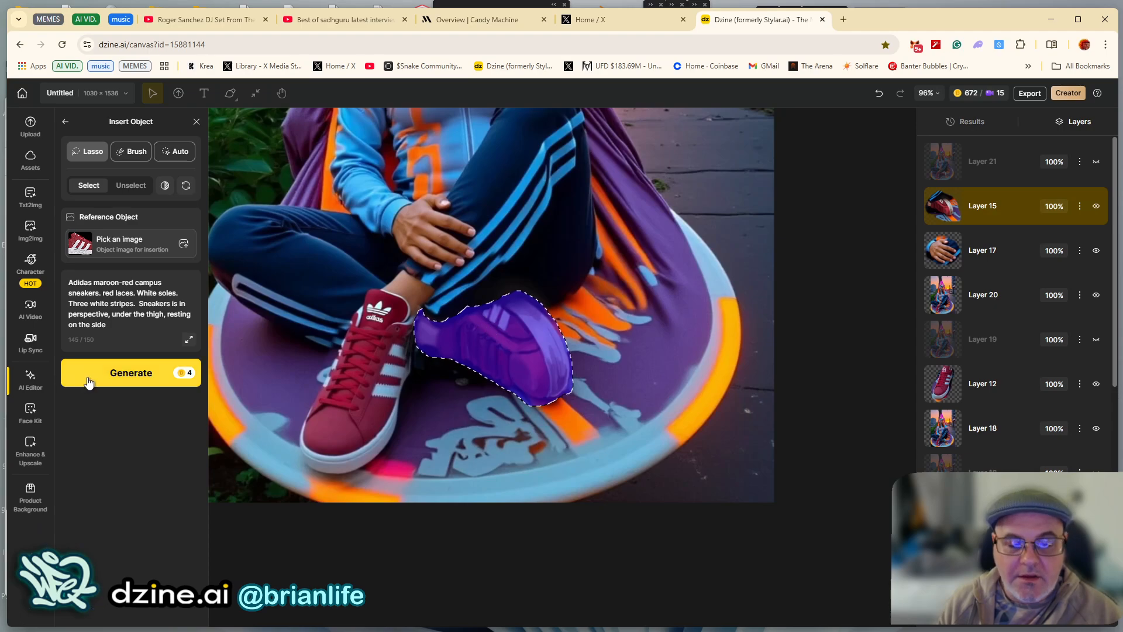
{"action": "left_click", "coordinate": [172, 361]}
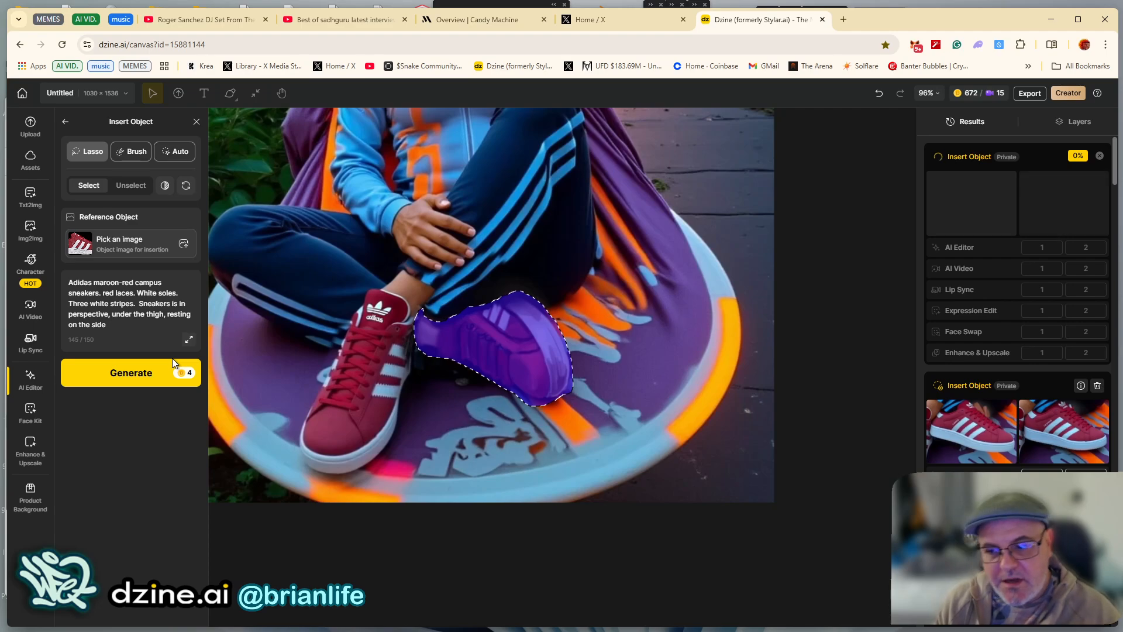
Compare the Insert Object result sets and place the second image of the third-newest set on the canvas
{"action": "mouse_move", "coordinate": [973, 428]}
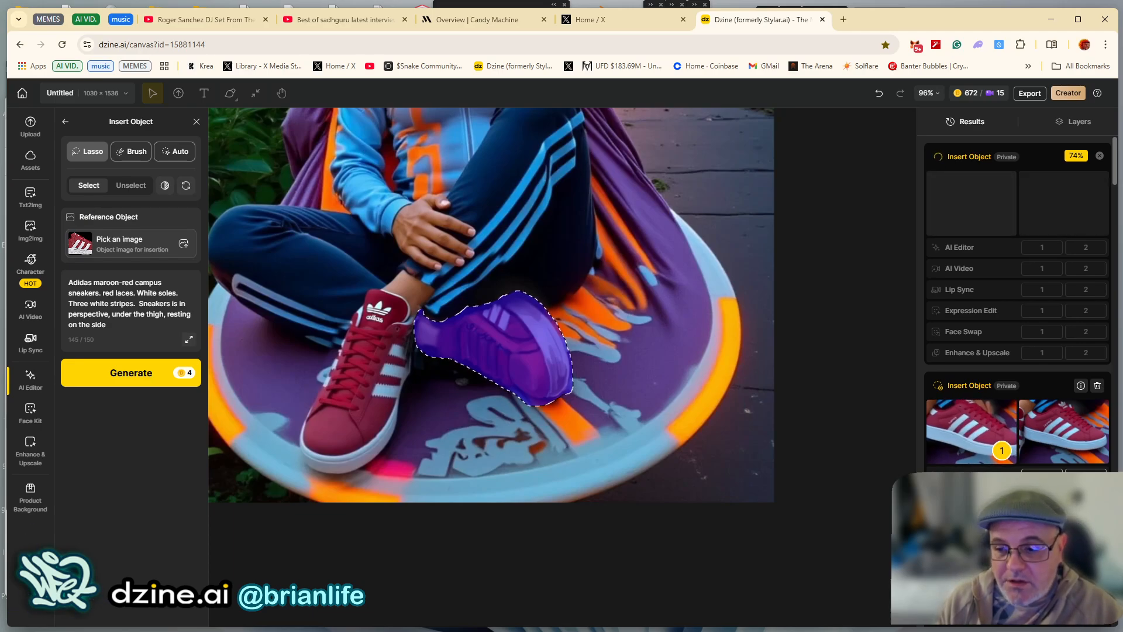
{"action": "scroll", "coordinate": [1000, 450], "scroll_direction": "down", "scroll_amount": 6}
{"action": "mouse_move", "coordinate": [989, 527]}
{"action": "scroll", "coordinate": [1021, 374], "scroll_direction": "down", "scroll_amount": 2}
{"action": "scroll", "coordinate": [1053, 292], "scroll_direction": "up", "scroll_amount": 1}
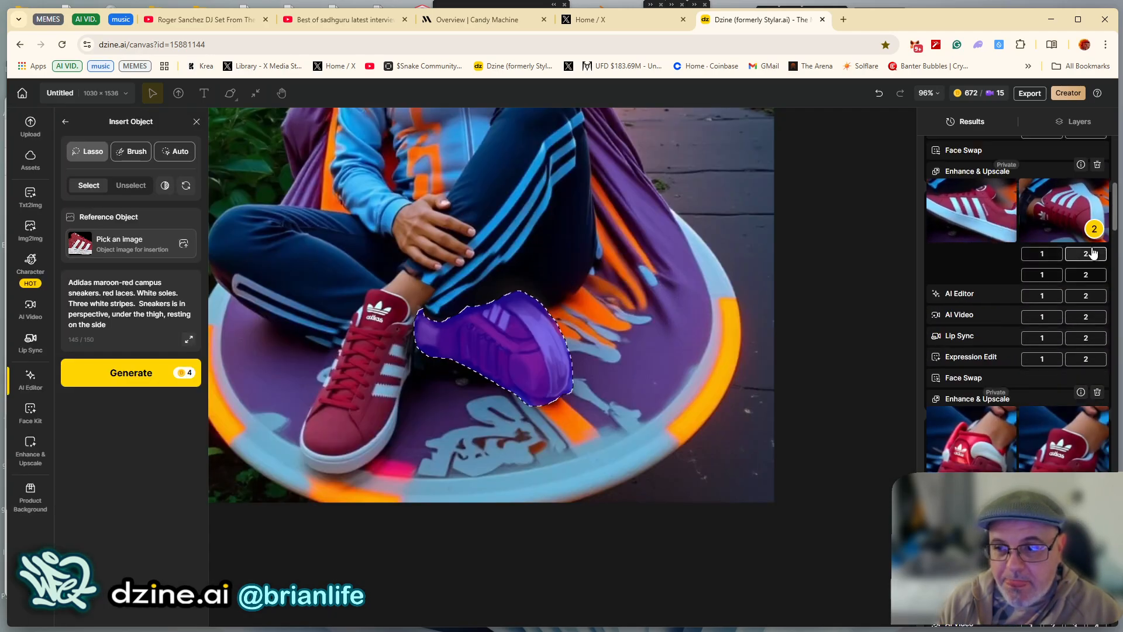
{"action": "mouse_move", "coordinate": [1075, 249]}
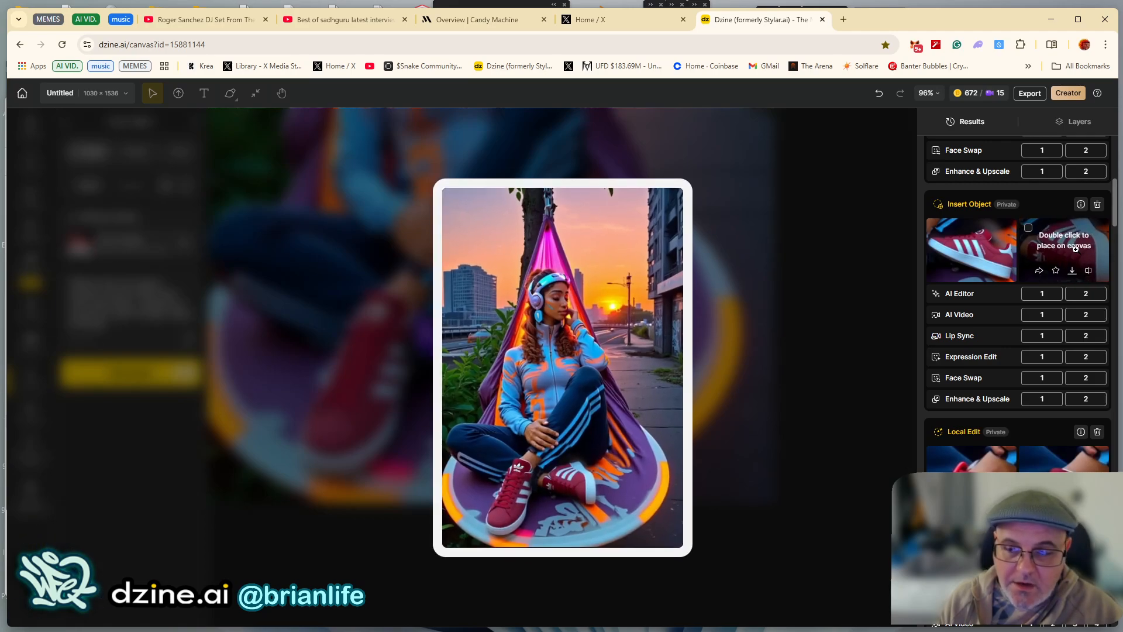
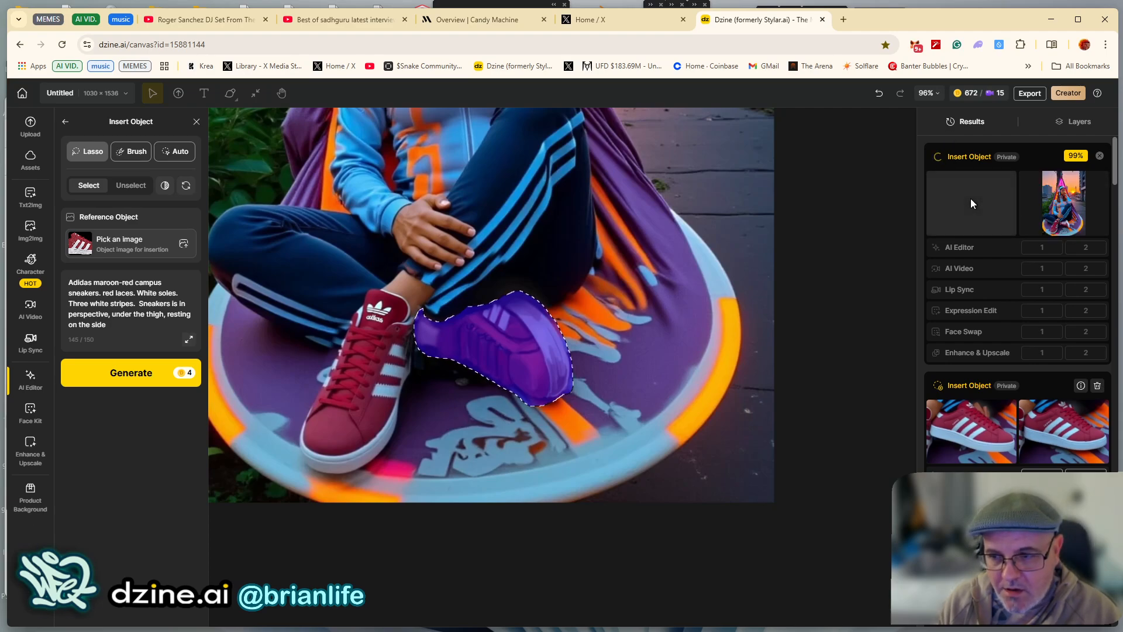
{"action": "mouse_move", "coordinate": [1054, 212]}
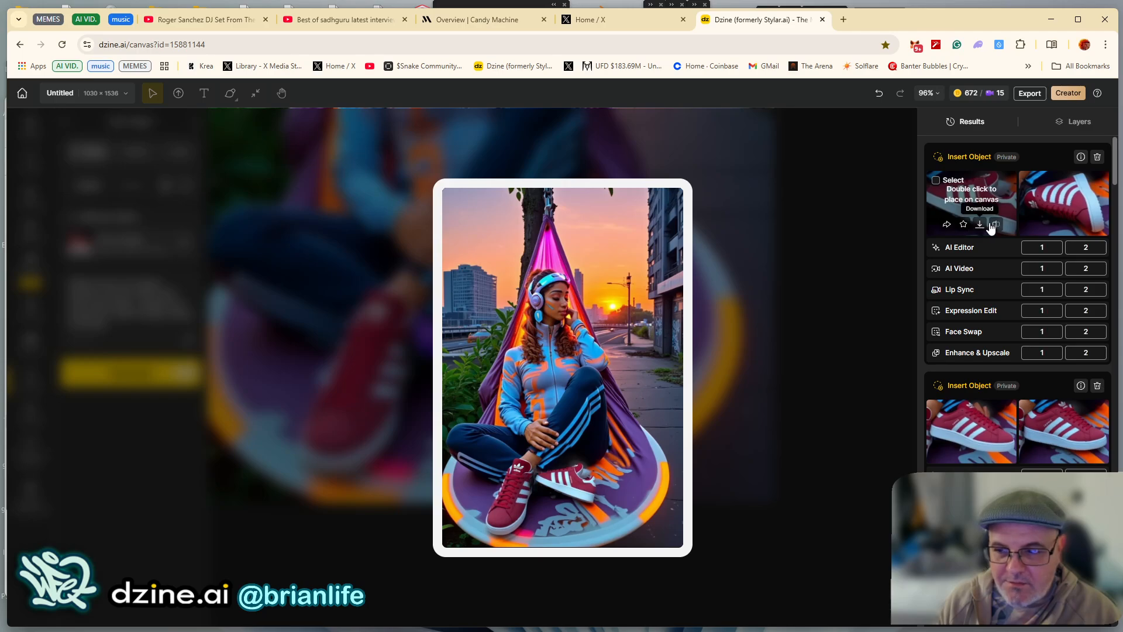
{"action": "scroll", "coordinate": [1061, 433], "scroll_direction": "down", "scroll_amount": 4}
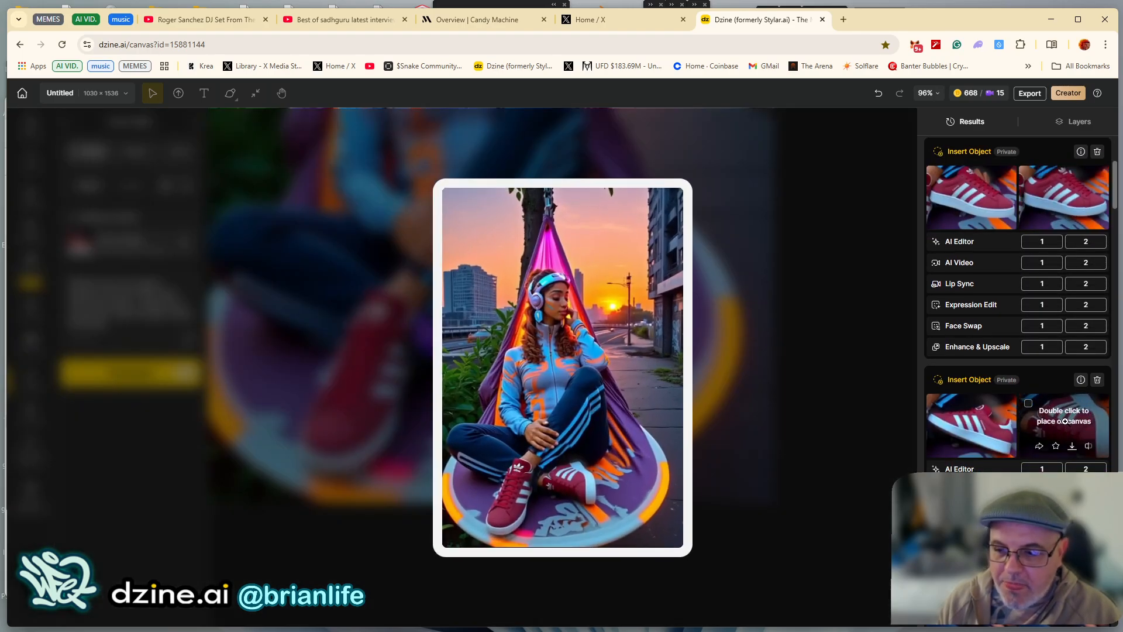
{"action": "double_click", "coordinate": [1064, 421]}
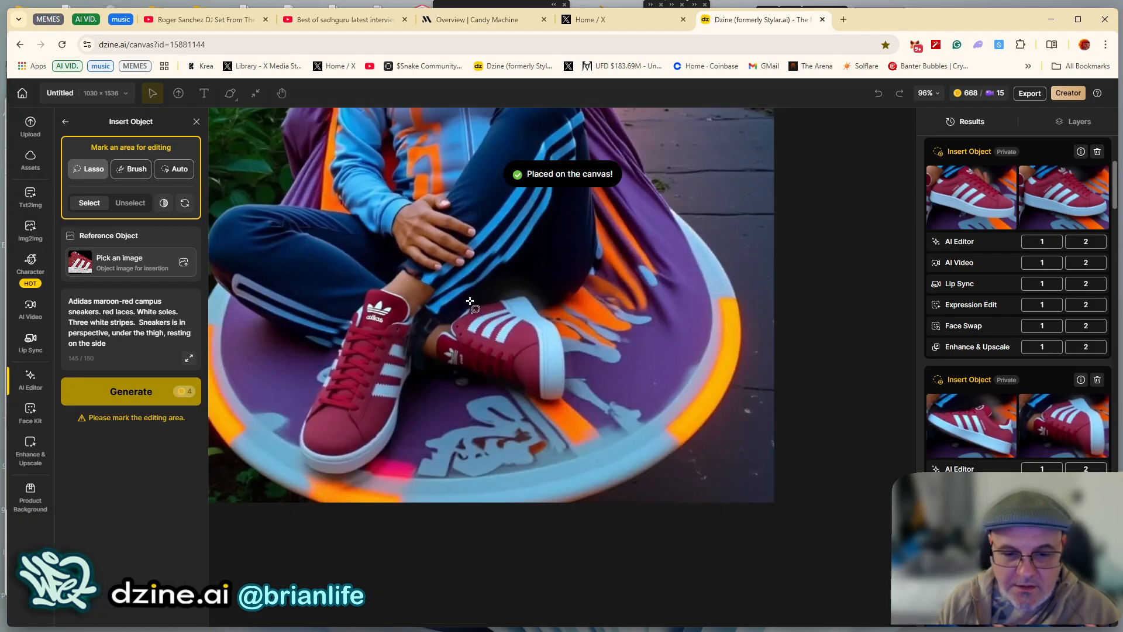
Lasso a loose area around the newly placed second sneaker and its ankle, and generate with Insert Object
{"action": "mouse_move", "coordinate": [471, 301]}
{"action": "left_mouse_down"}
{"action": "mouse_move", "coordinate": [530, 289]}
{"action": "mouse_move", "coordinate": [571, 372]}
{"action": "mouse_move", "coordinate": [568, 410]}
{"action": "mouse_move", "coordinate": [527, 407]}
{"action": "mouse_move", "coordinate": [432, 363]}
{"action": "left_mouse_up"}
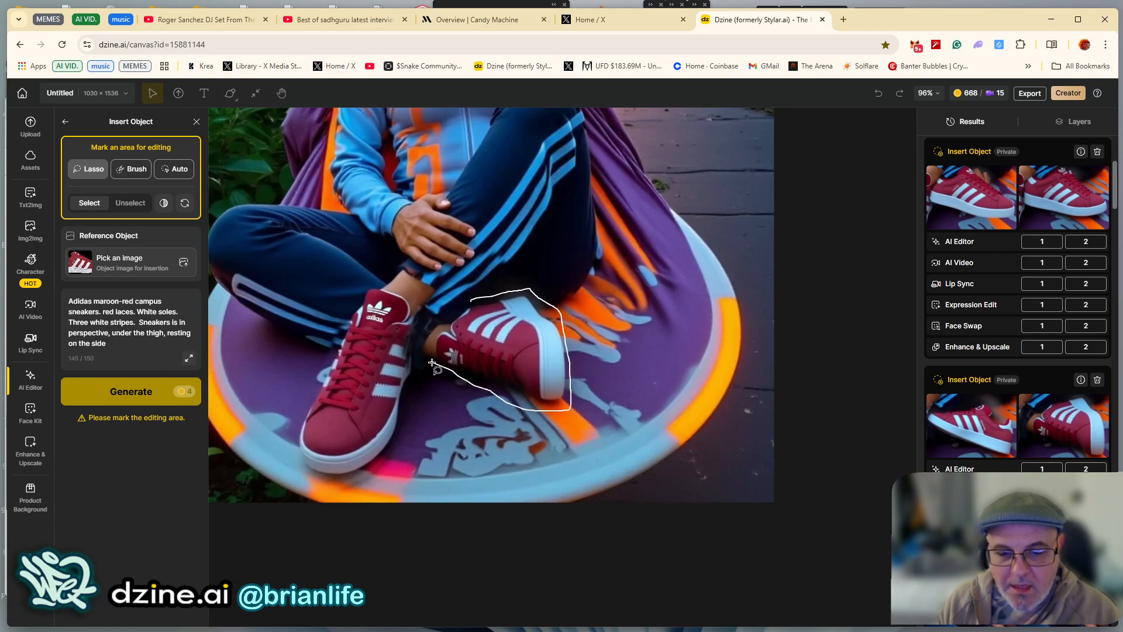
{"action": "left_click_drag", "start_coordinate": [424, 314], "coordinate": [436, 304]}
{"action": "left_click", "coordinate": [126, 376]}
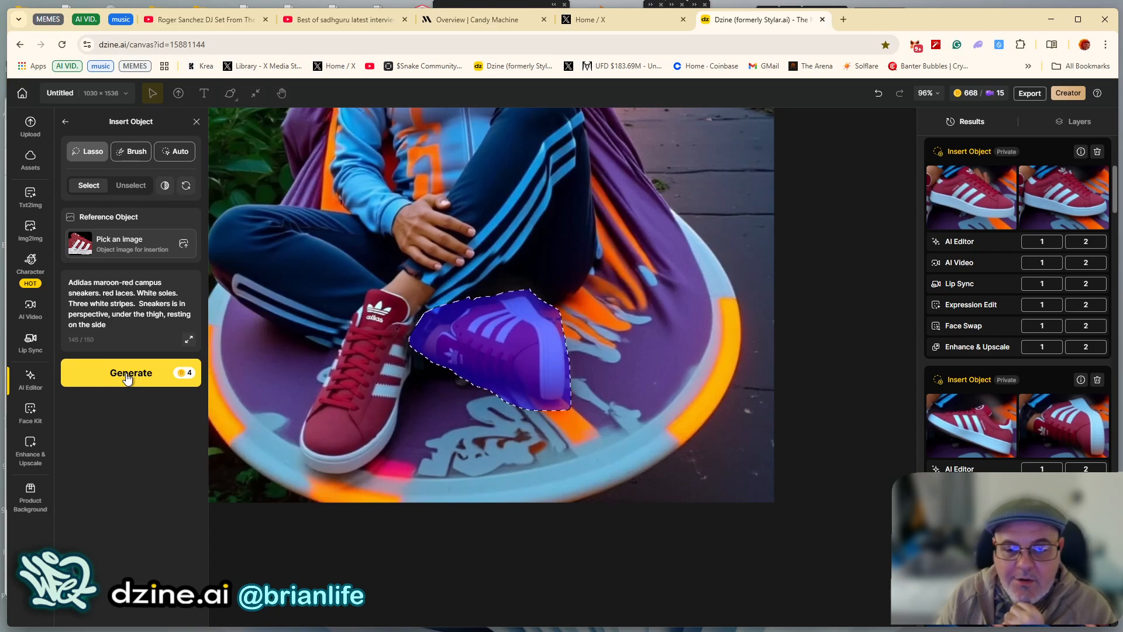
{"action": "left_click", "coordinate": [127, 376]}
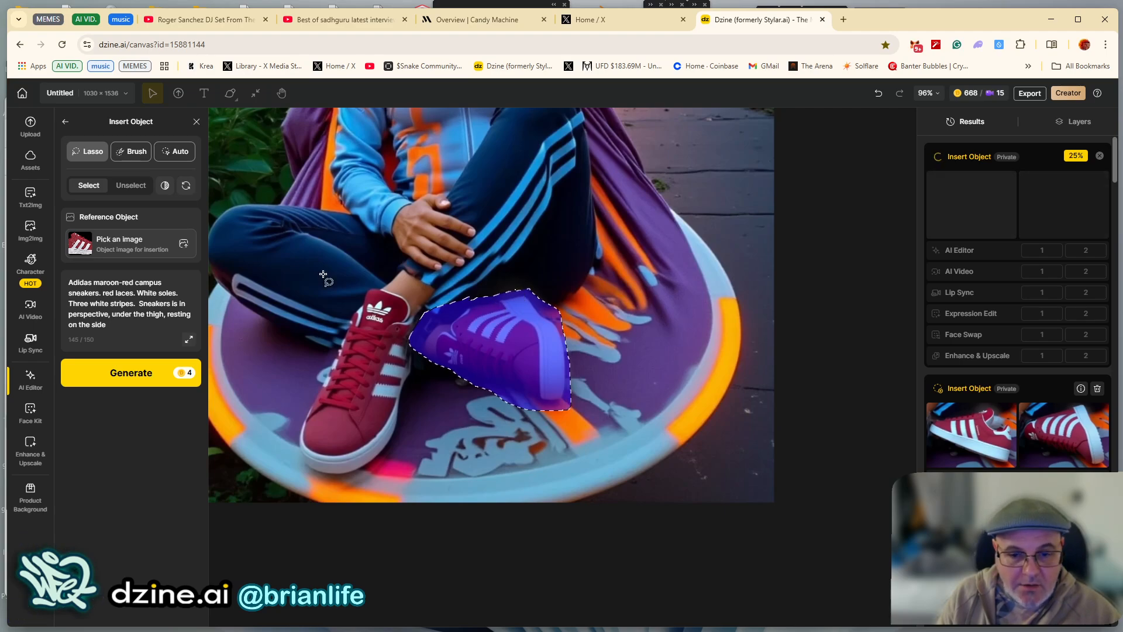
Clear the mask, lasso a tighter outline around the second sneaker, and generate another Insert Object result
{"action": "left_click", "coordinate": [186, 186]}
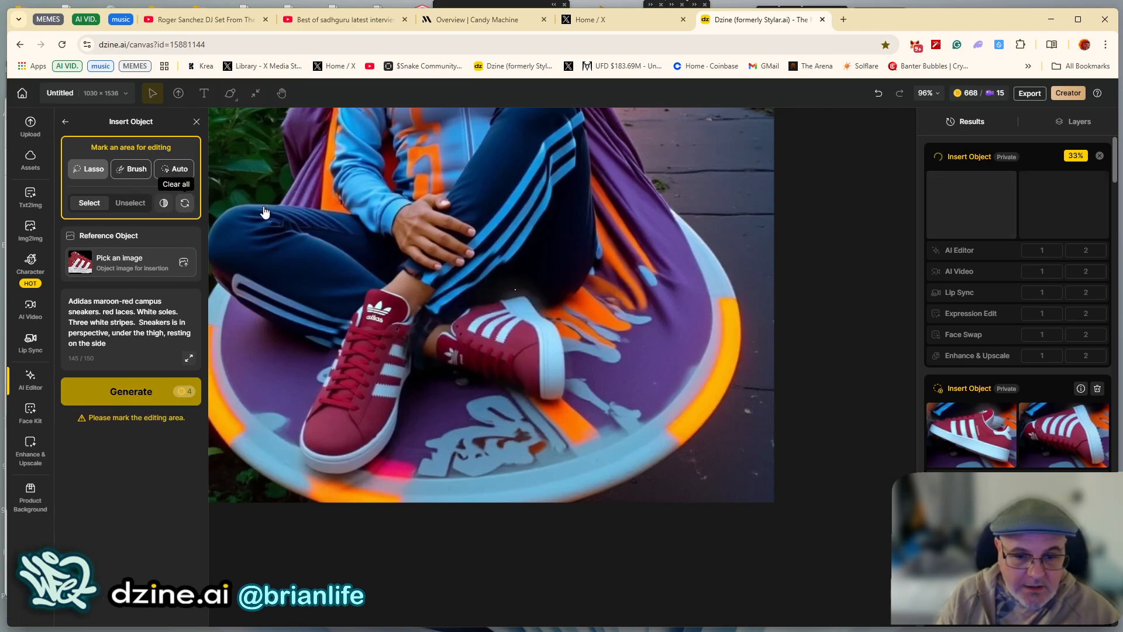
{"action": "left_click_drag", "start_coordinate": [484, 302], "coordinate": [483, 301]}
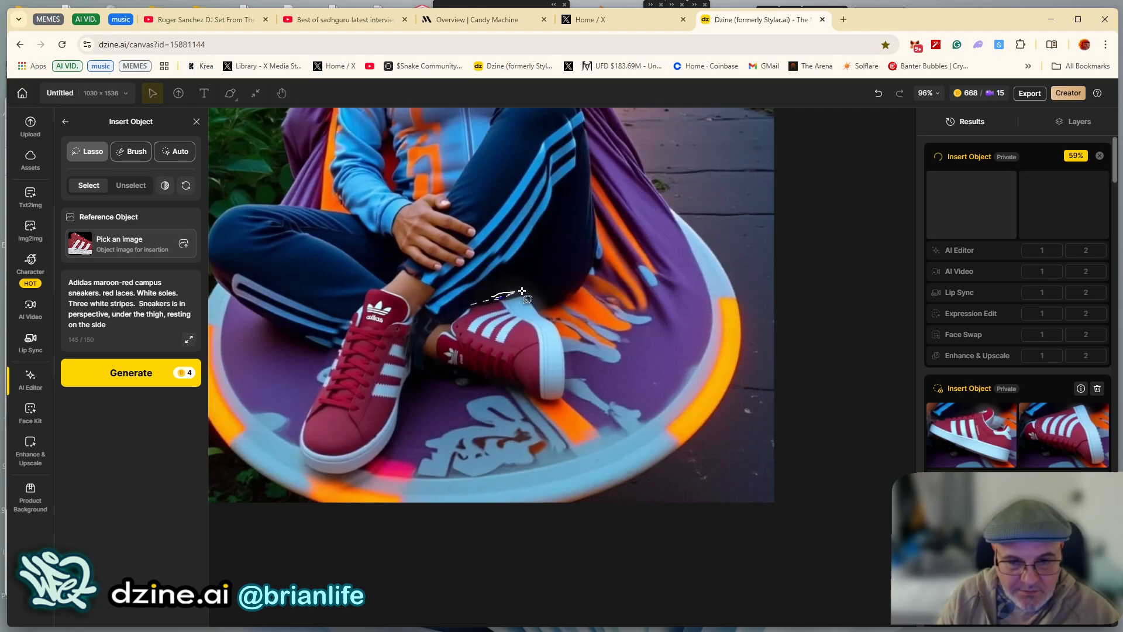
{"action": "mouse_move", "coordinate": [521, 291]}
{"action": "left_mouse_down"}
{"action": "mouse_move", "coordinate": [564, 331]}
{"action": "mouse_move", "coordinate": [565, 398]}
{"action": "mouse_move", "coordinate": [534, 401]}
{"action": "mouse_move", "coordinate": [417, 358]}
{"action": "mouse_move", "coordinate": [422, 328]}
{"action": "mouse_move", "coordinate": [525, 291]}
{"action": "left_mouse_up"}
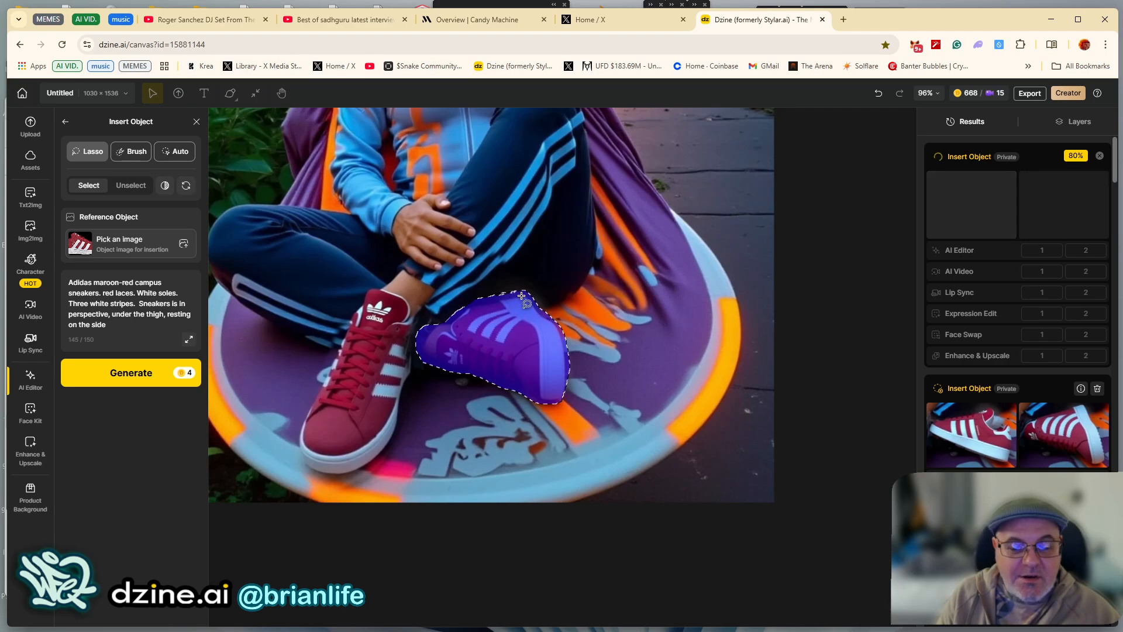
{"action": "left_click", "coordinate": [129, 377]}
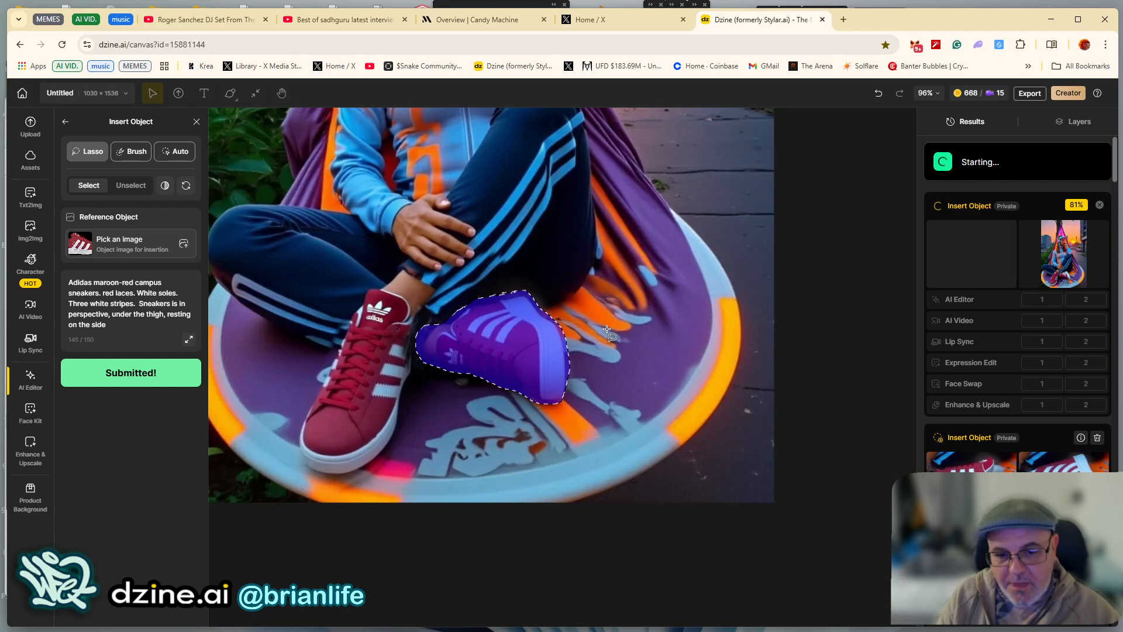
{"action": "left_click", "coordinate": [1051, 254]}
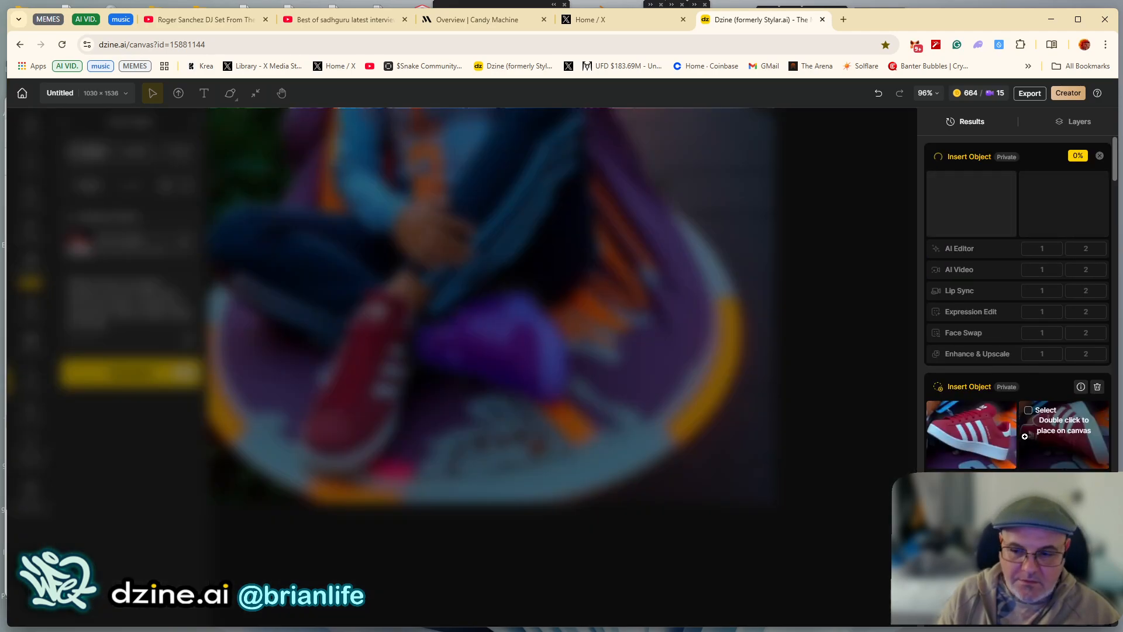
Preview the second image of the latest finished Insert Object result set
{"action": "mouse_move", "coordinate": [1042, 434]}
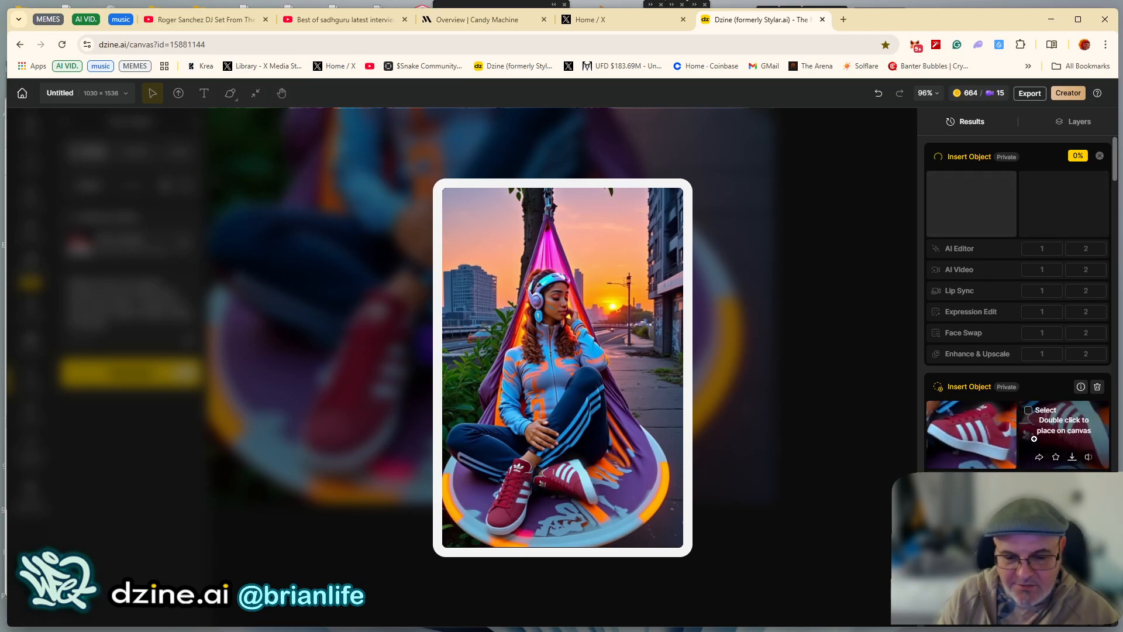
{"action": "scroll", "coordinate": [1057, 430], "scroll_direction": "down", "scroll_amount": 3}
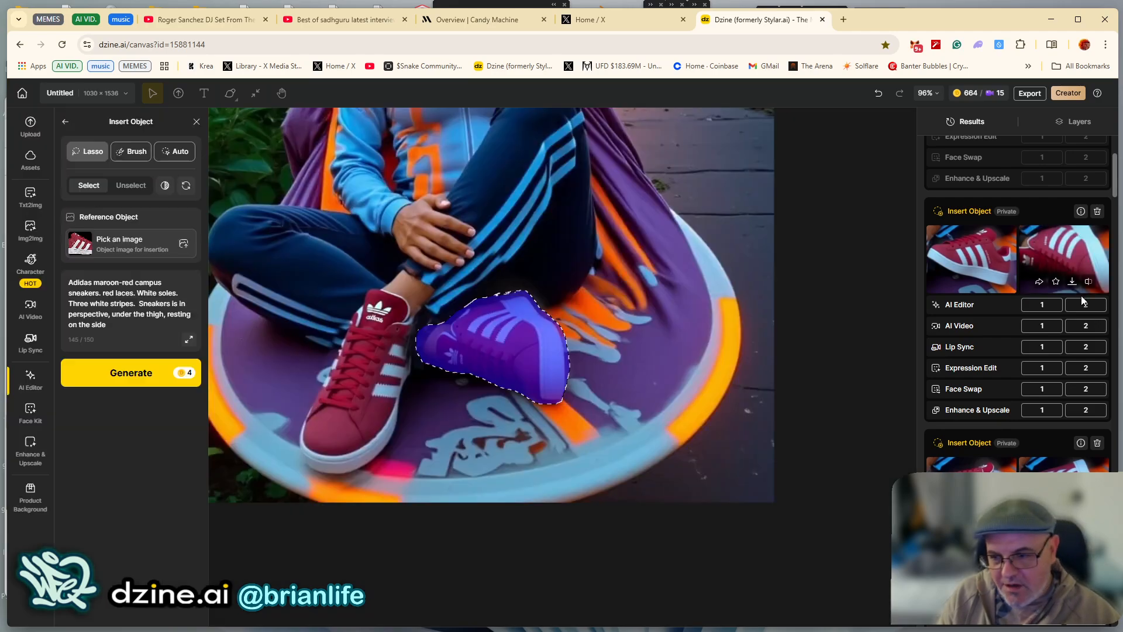
{"action": "scroll", "coordinate": [1062, 321], "scroll_direction": "up", "scroll_amount": 3}
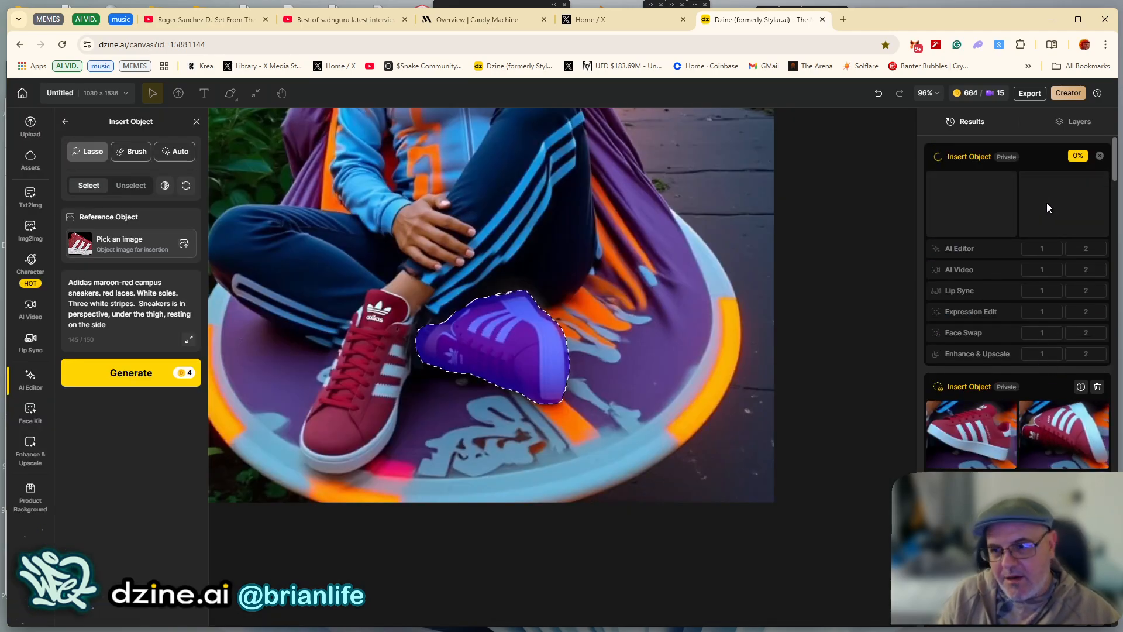
Search Google in a new browser tab for "red adidas campus sneakers"
{"action": "left_click", "coordinate": [843, 21]}
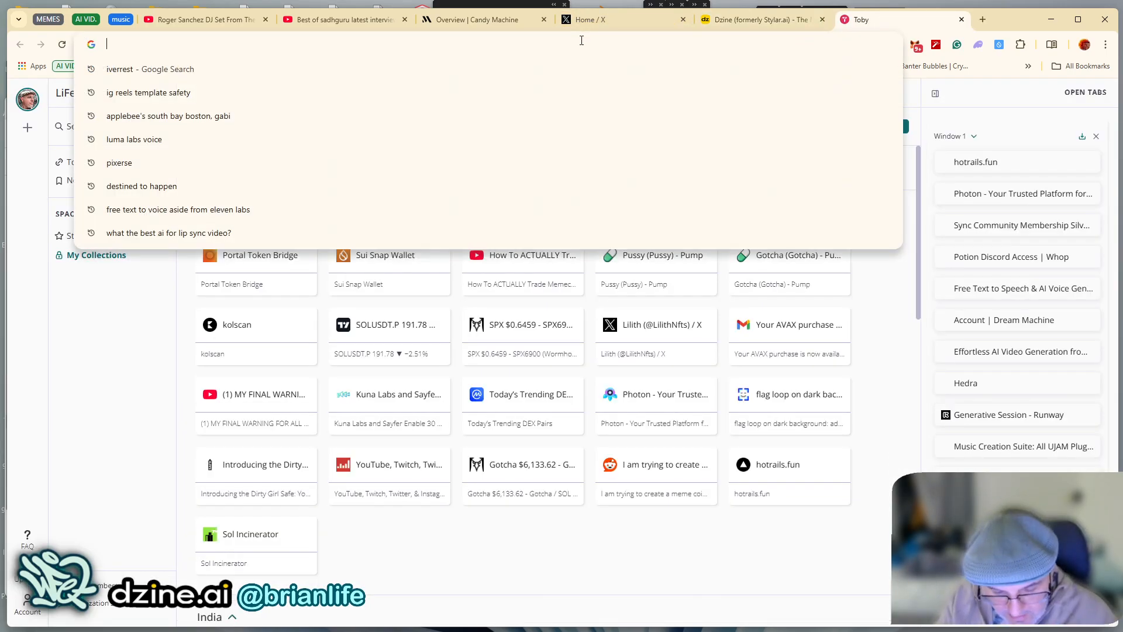
{"action": "type", "text": "red adid"}
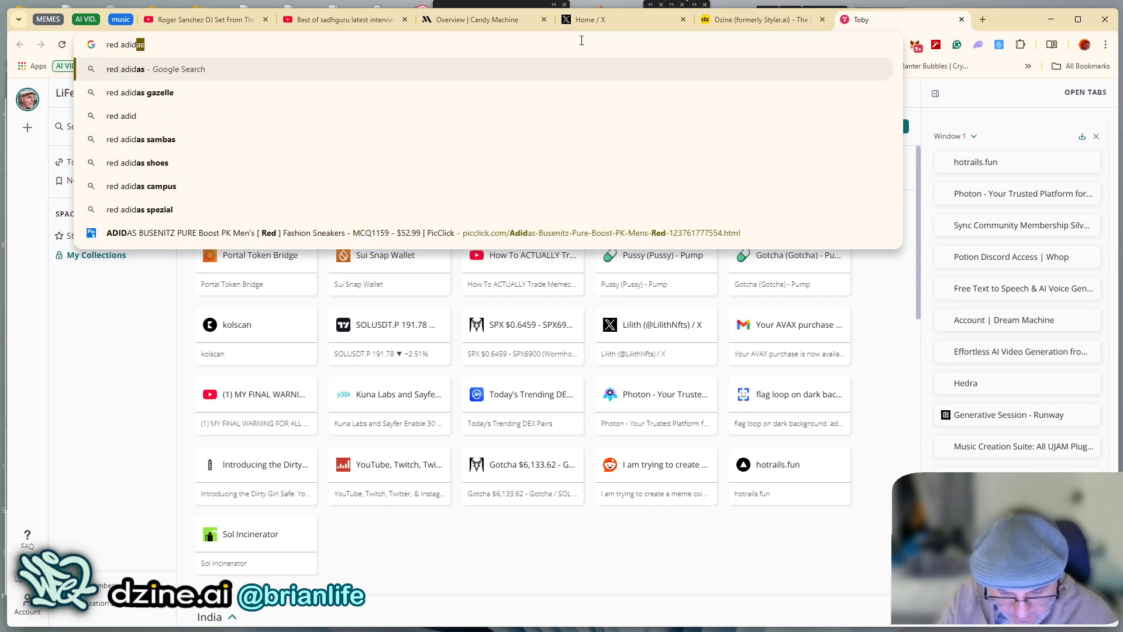
{"action": "type", "text": "as campus"}
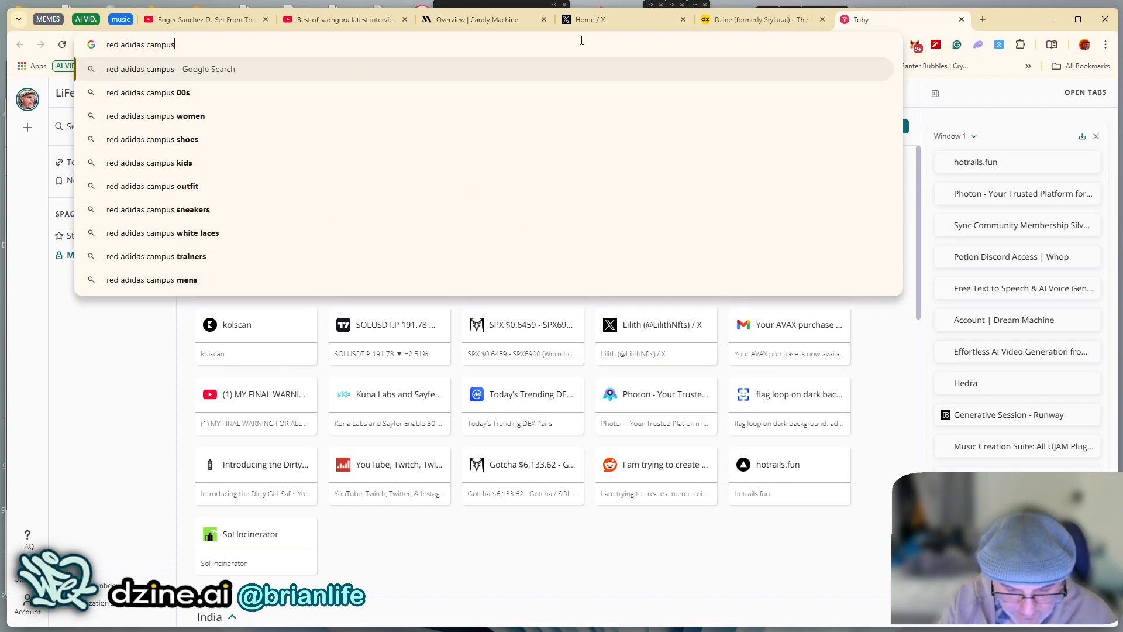
{"action": "type", "text": " sneakers"}
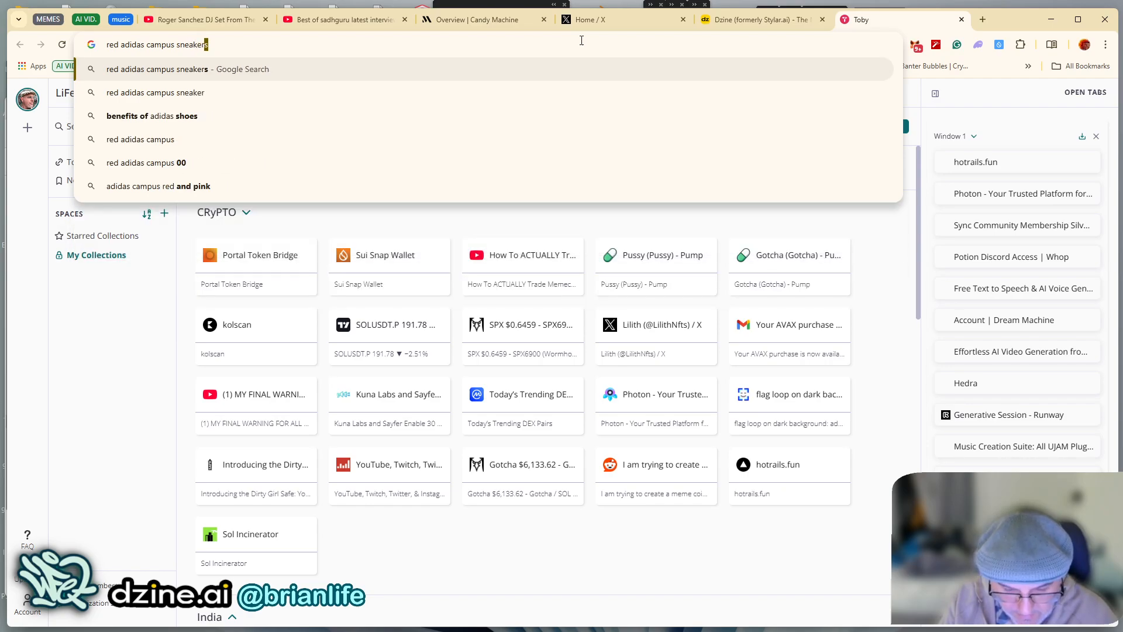
{"action": "key", "text": "Return"}
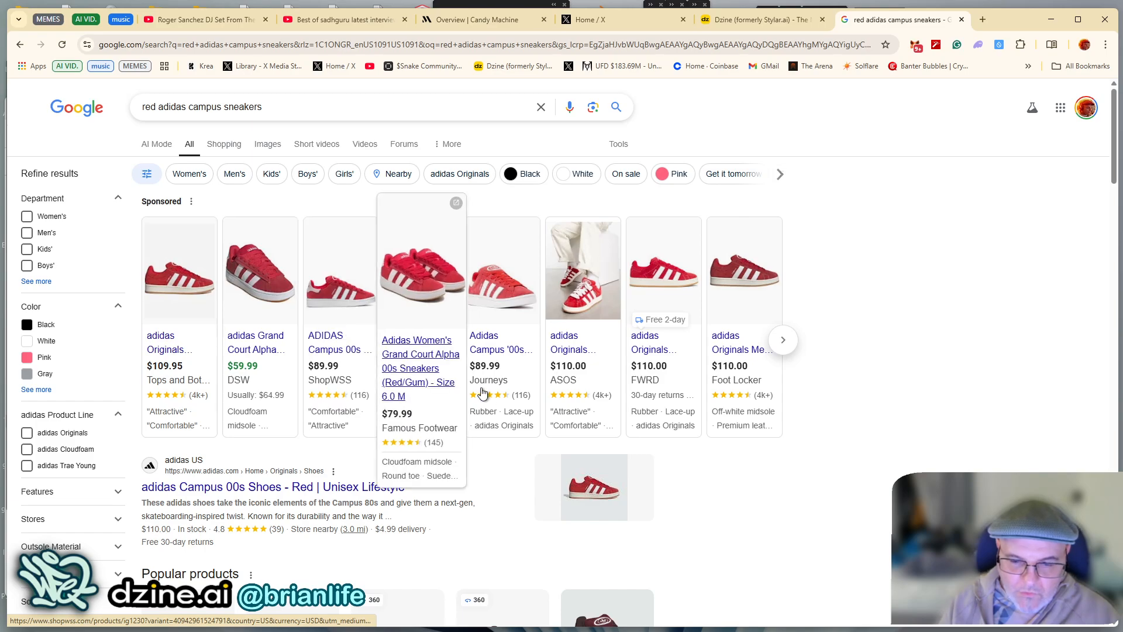
Examine the Boys' adidas Campus 00s Elastic Lace product photos from different angles, and open the ASOS listing of the worn red pair
{"action": "scroll", "coordinate": [604, 452], "scroll_direction": "down", "scroll_amount": 5}
{"action": "scroll", "coordinate": [409, 475], "scroll_direction": "up", "scroll_amount": 3}
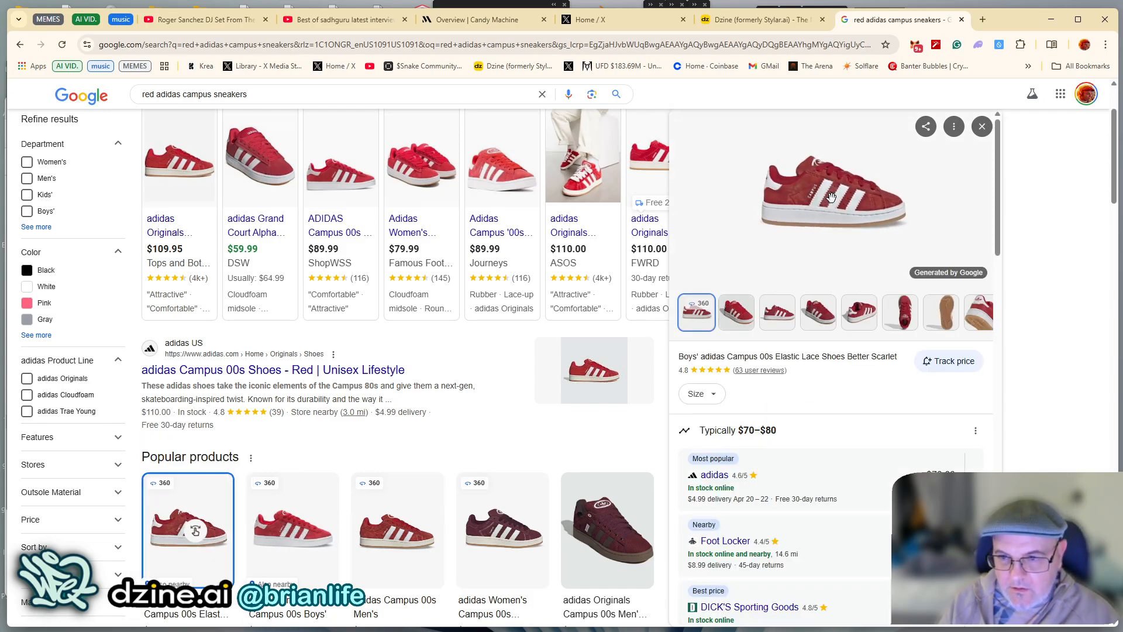
{"action": "double_click", "coordinate": [837, 209]}
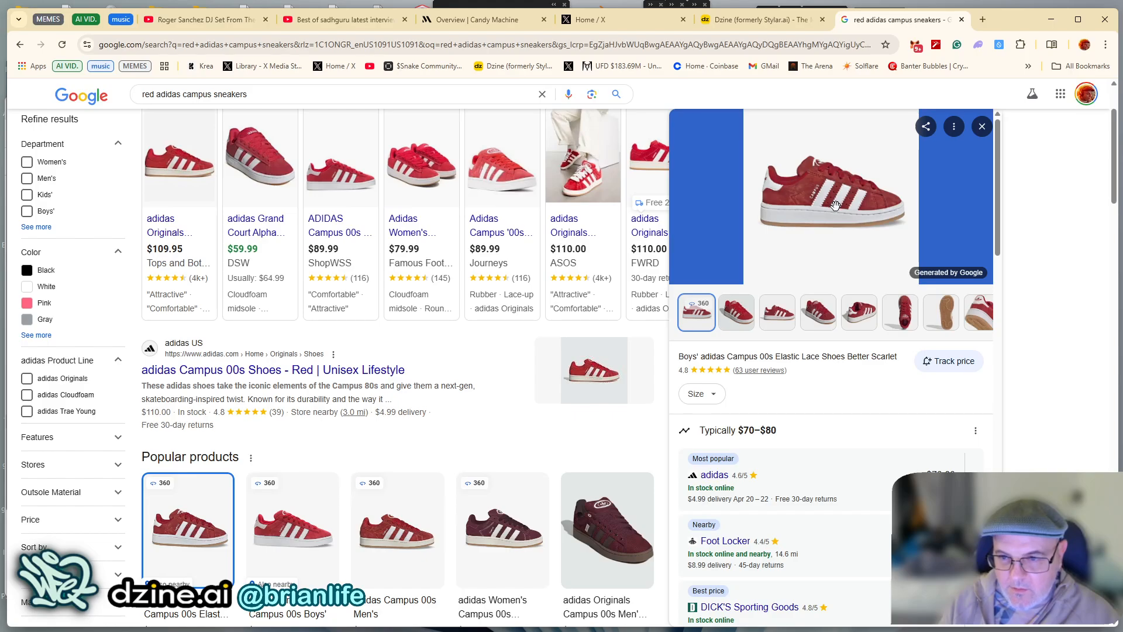
{"action": "left_click_drag", "start_coordinate": [835, 207], "coordinate": [784, 210]}
{"action": "left_click", "coordinate": [850, 234]}
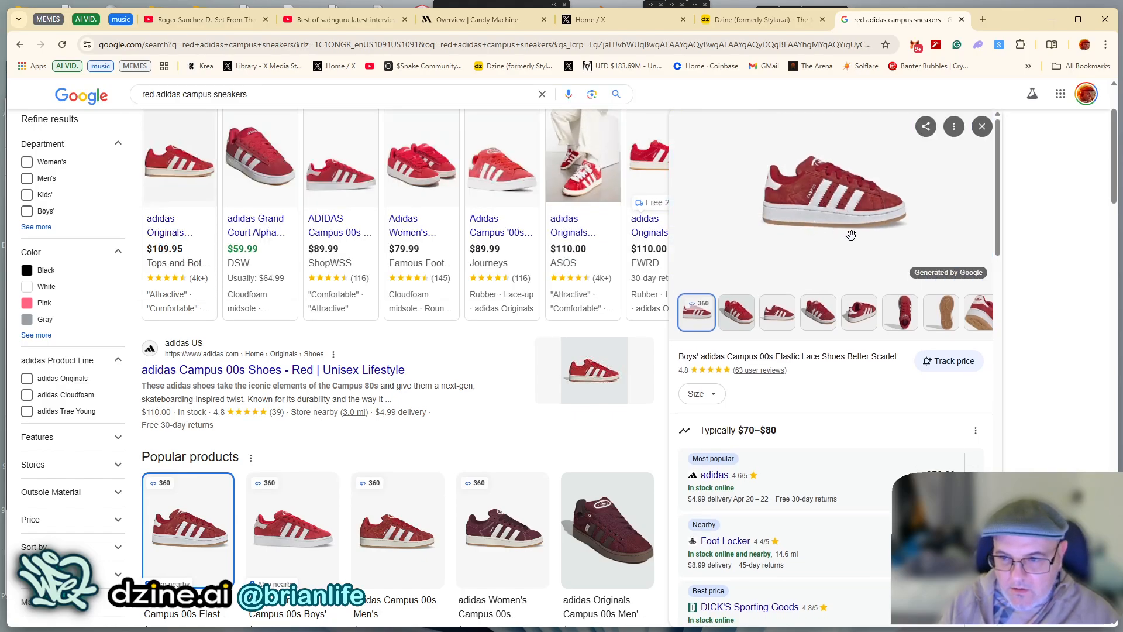
{"action": "double_click", "coordinate": [867, 216]}
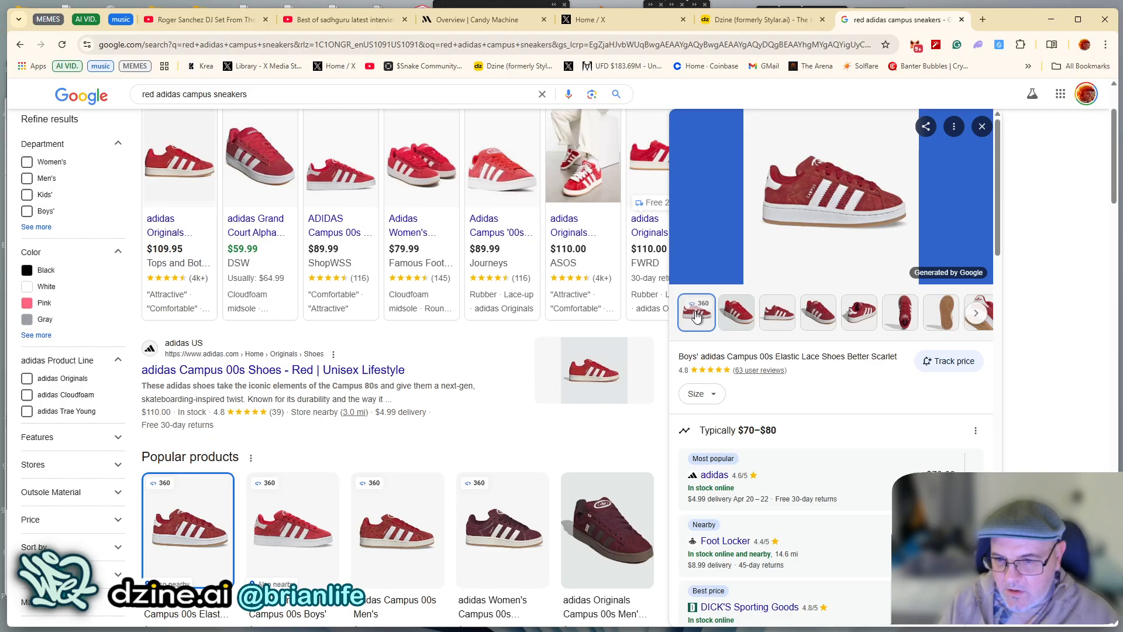
{"action": "left_click", "coordinate": [736, 314]}
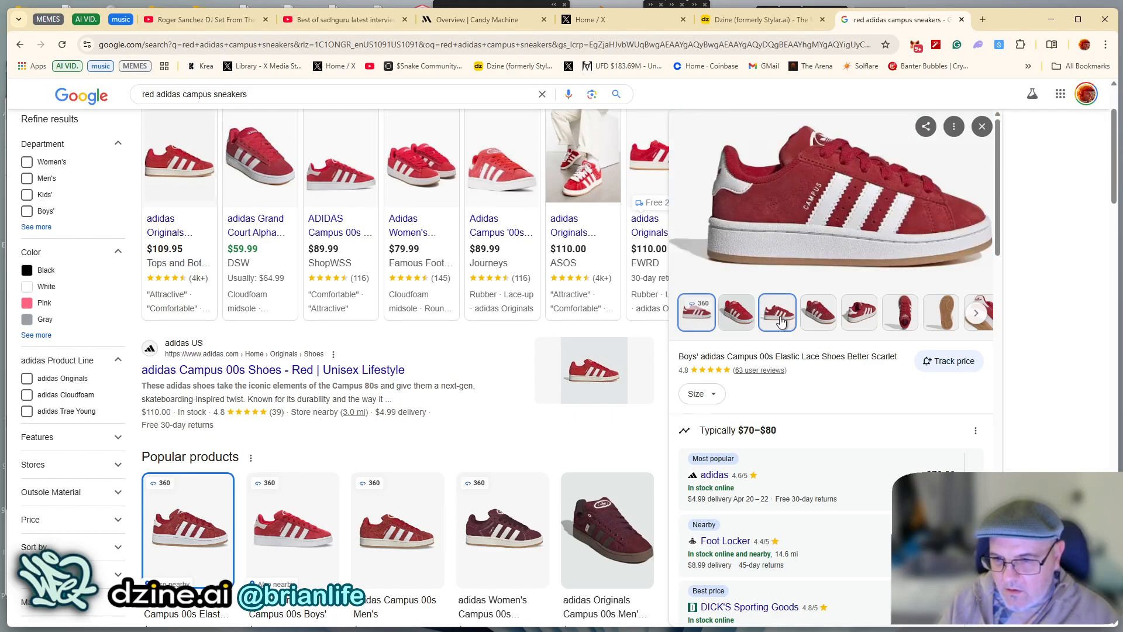
{"action": "left_click", "coordinate": [777, 314]}
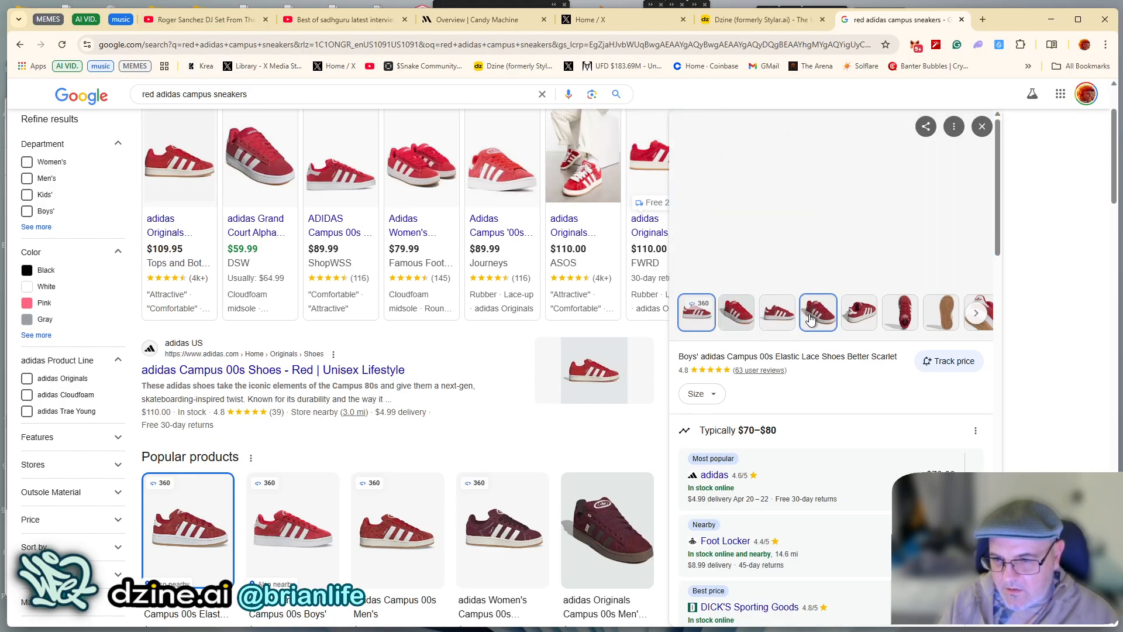
{"action": "left_click", "coordinate": [817, 315]}
{"action": "left_click", "coordinate": [864, 322]}
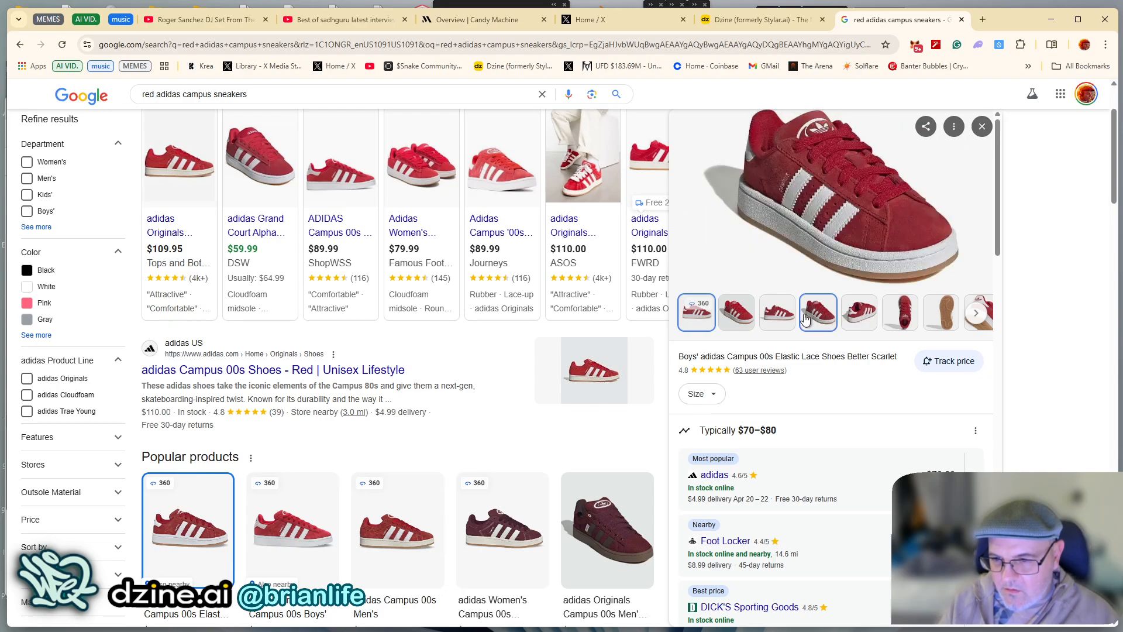
{"action": "left_click", "coordinate": [975, 314]}
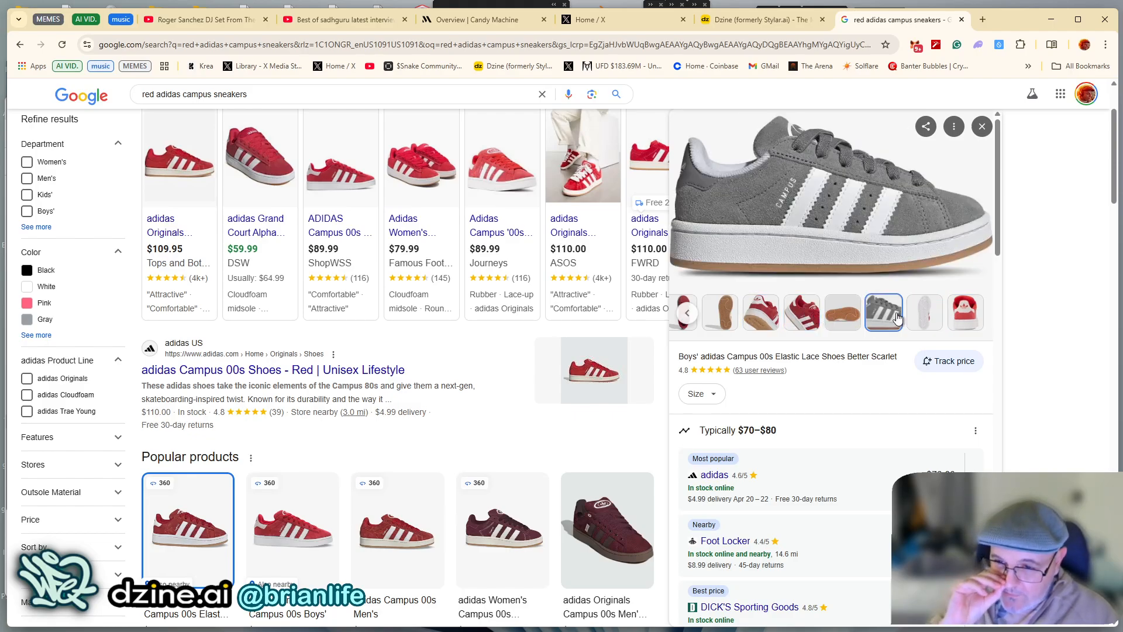
{"action": "left_click", "coordinate": [688, 313]}
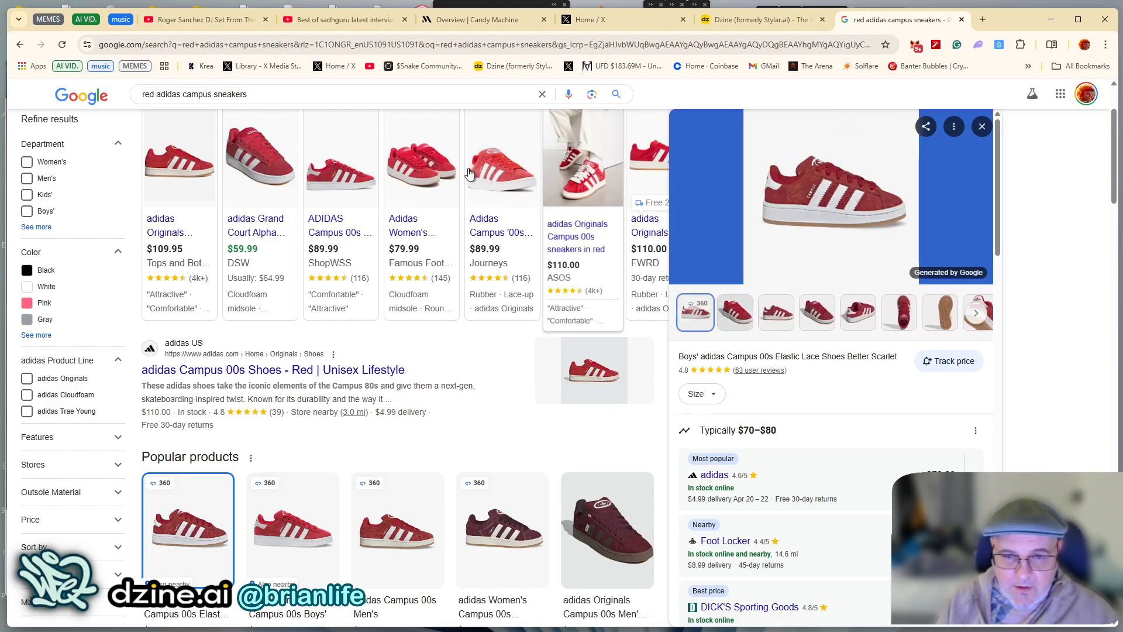
{"action": "left_click", "coordinate": [571, 163]}
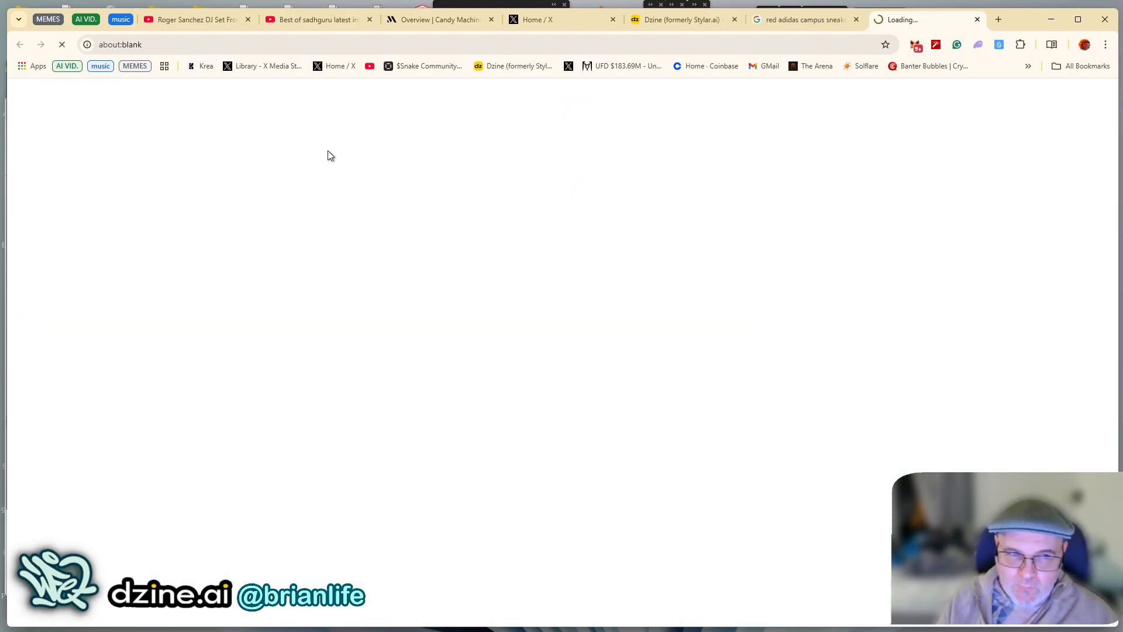
Switch back to the Dzine canvas and preview the second image of the newest Insert Object result set
{"action": "left_click", "coordinate": [652, 23]}
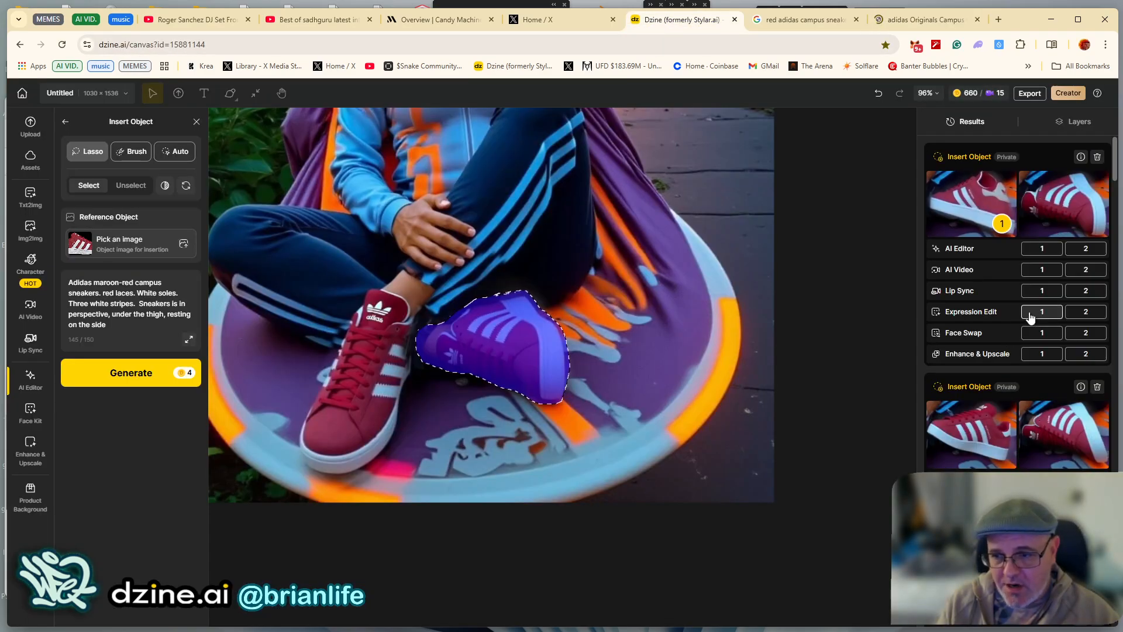
{"action": "left_click", "coordinate": [1071, 209]}
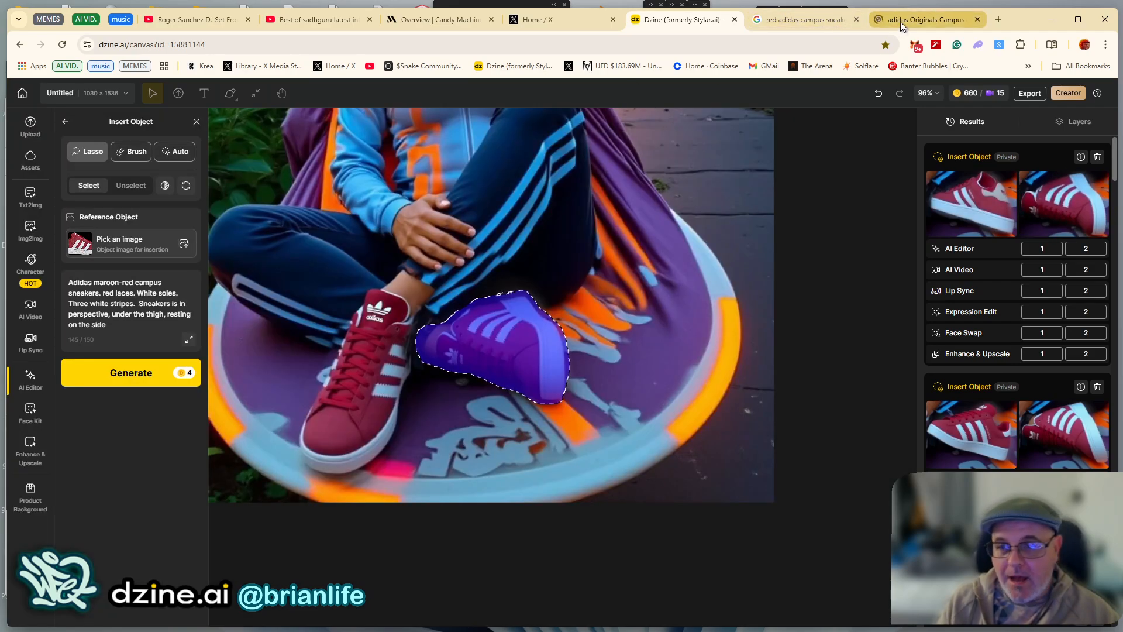
{"action": "mouse_move", "coordinate": [900, 20]}
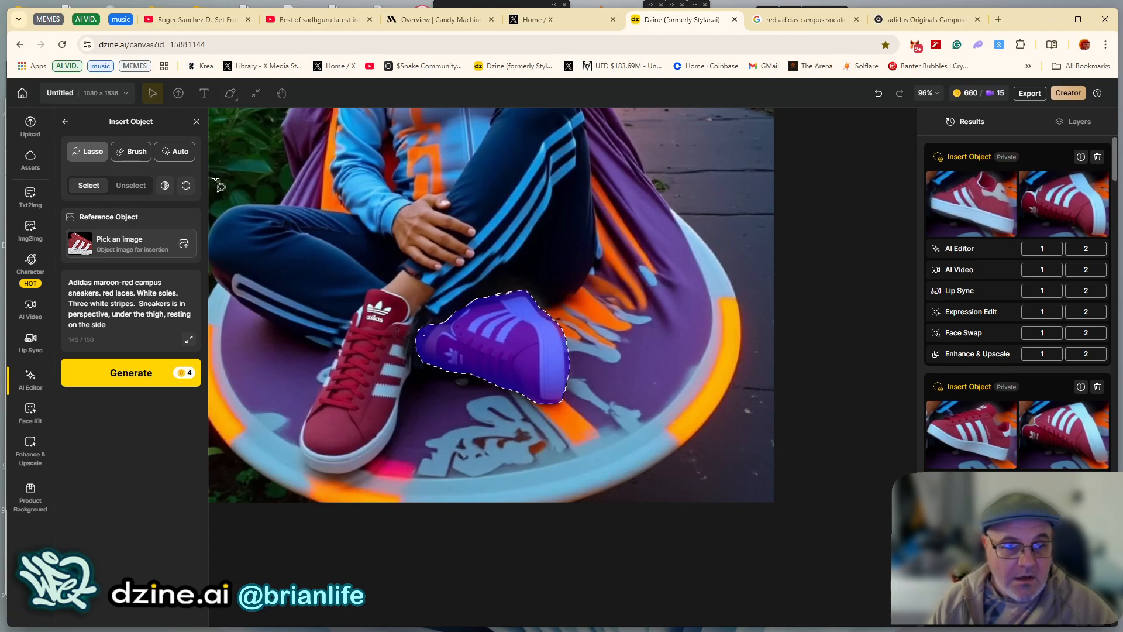
Clear the mask and lasso a new outline around the second sneaker, filling in the part missed along its upper edge
{"action": "left_click", "coordinate": [186, 186]}
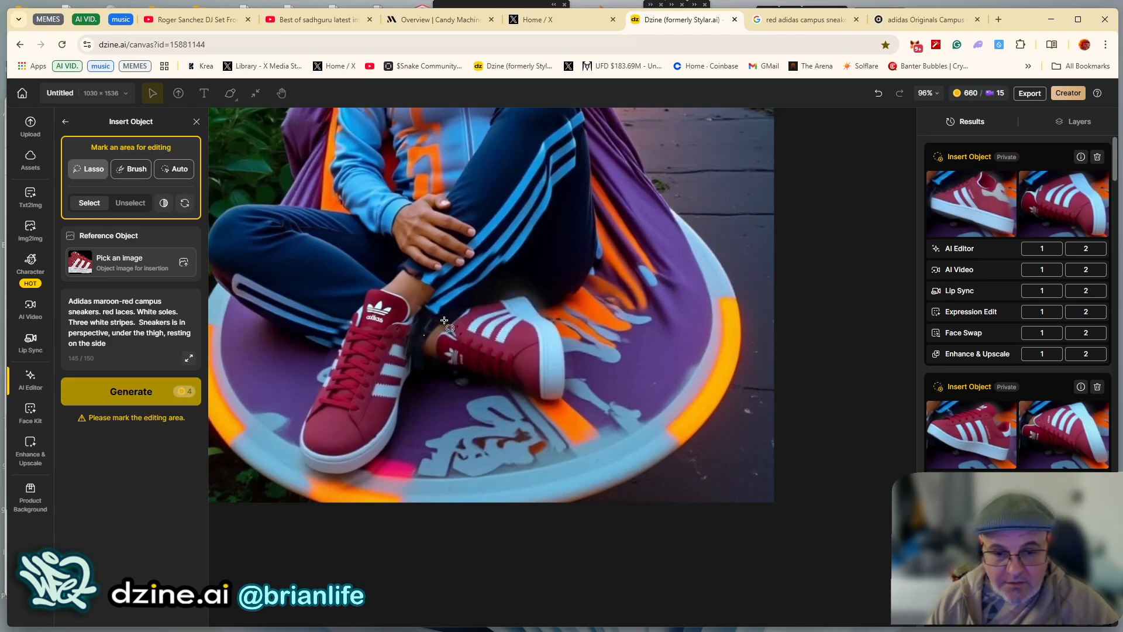
{"action": "left_click_drag", "start_coordinate": [496, 299], "coordinate": [514, 293]}
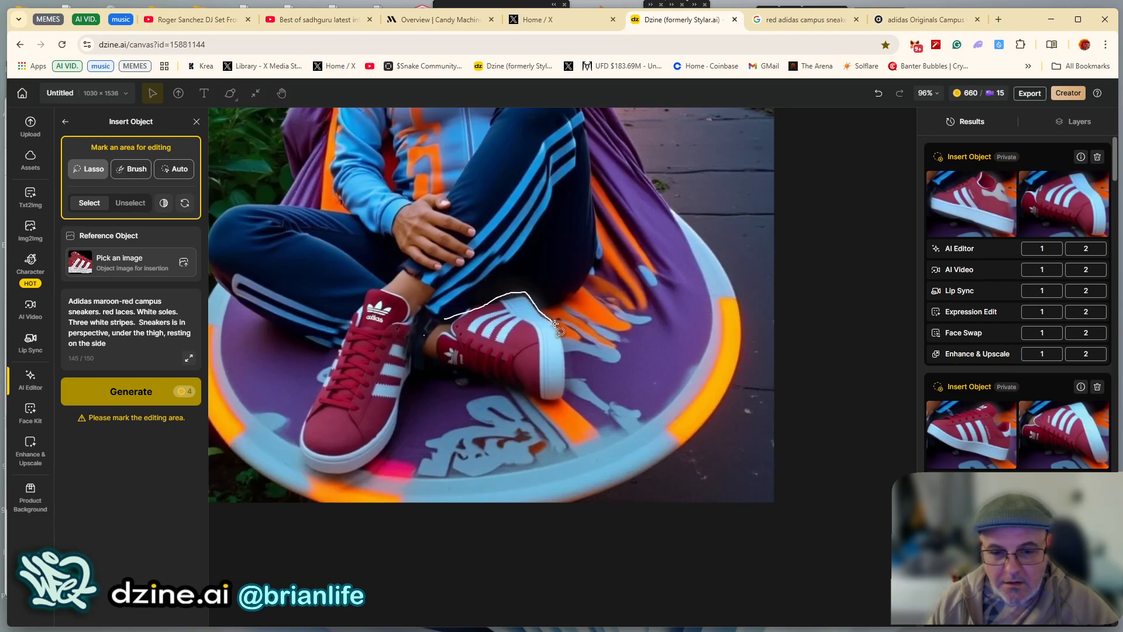
{"action": "left_click_drag", "start_coordinate": [559, 331], "coordinate": [565, 351]}
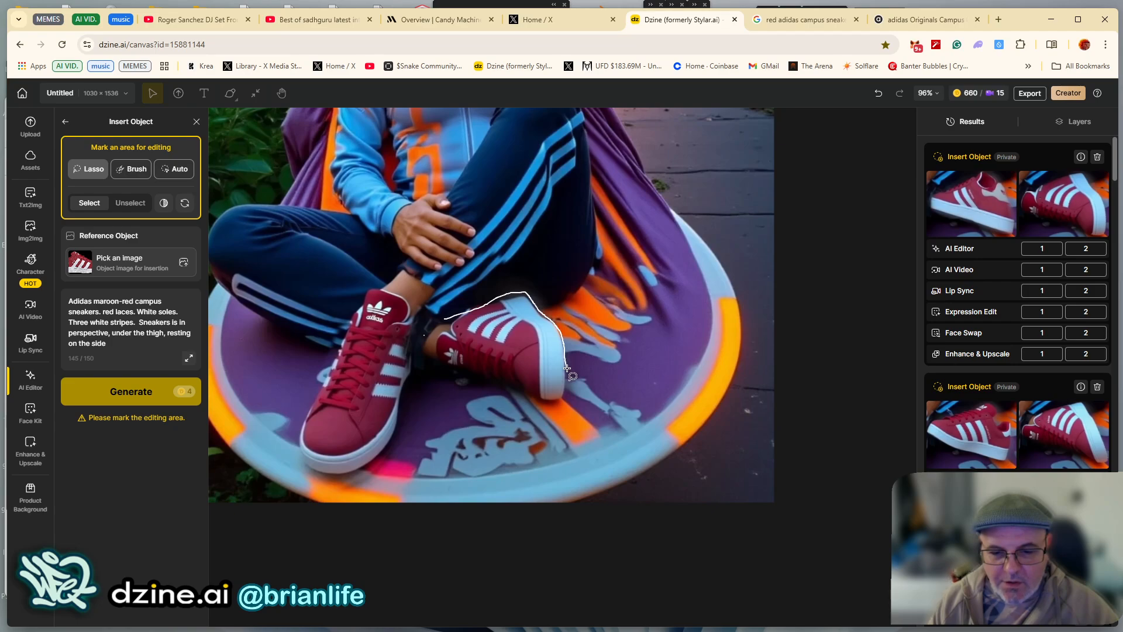
{"action": "mouse_move", "coordinate": [563, 399]}
{"action": "left_mouse_down"}
{"action": "mouse_move", "coordinate": [547, 403]}
{"action": "mouse_move", "coordinate": [434, 358]}
{"action": "left_mouse_up"}
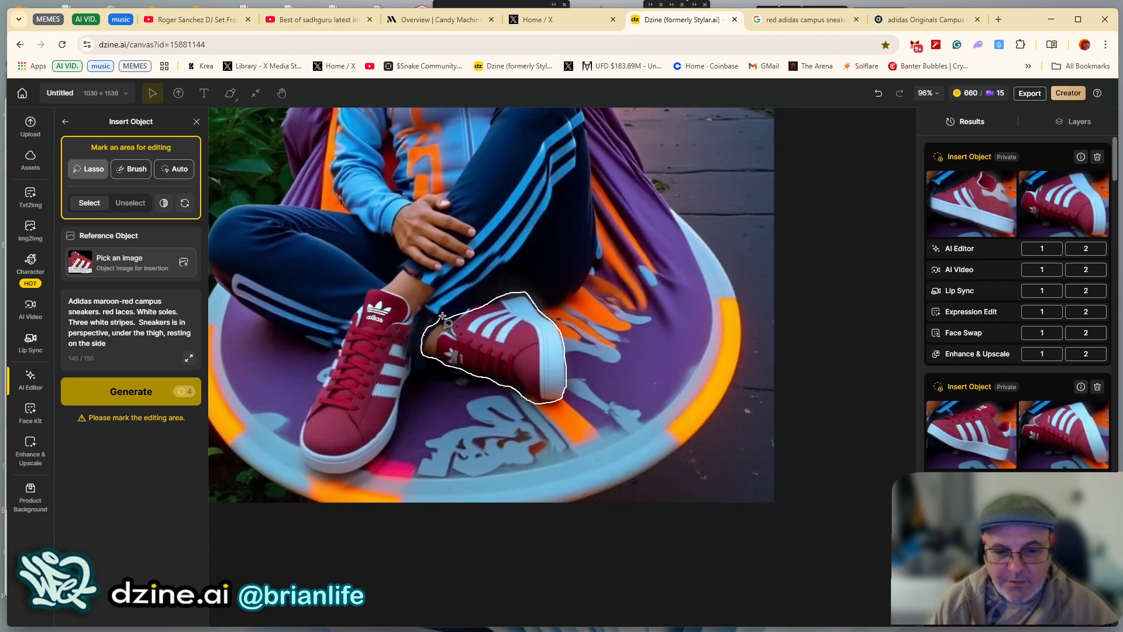
{"action": "mouse_move", "coordinate": [443, 317]}
{"action": "left_mouse_down"}
{"action": "mouse_move", "coordinate": [497, 304]}
{"action": "mouse_move", "coordinate": [508, 337]}
{"action": "left_mouse_up"}
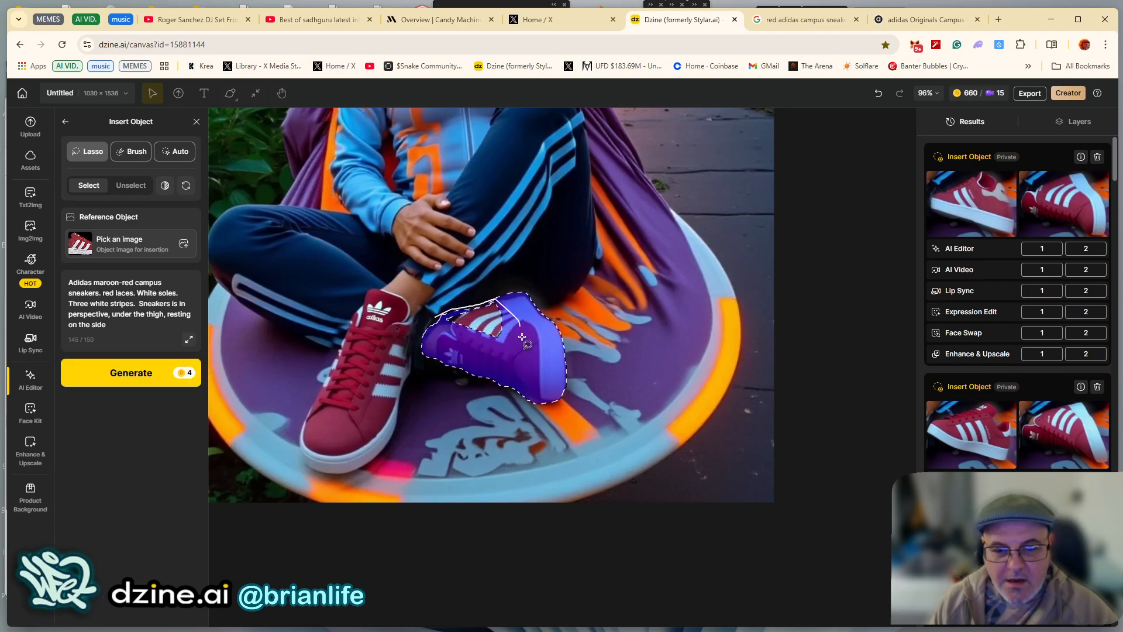
{"action": "left_click_drag", "start_coordinate": [445, 317], "coordinate": [440, 323]}
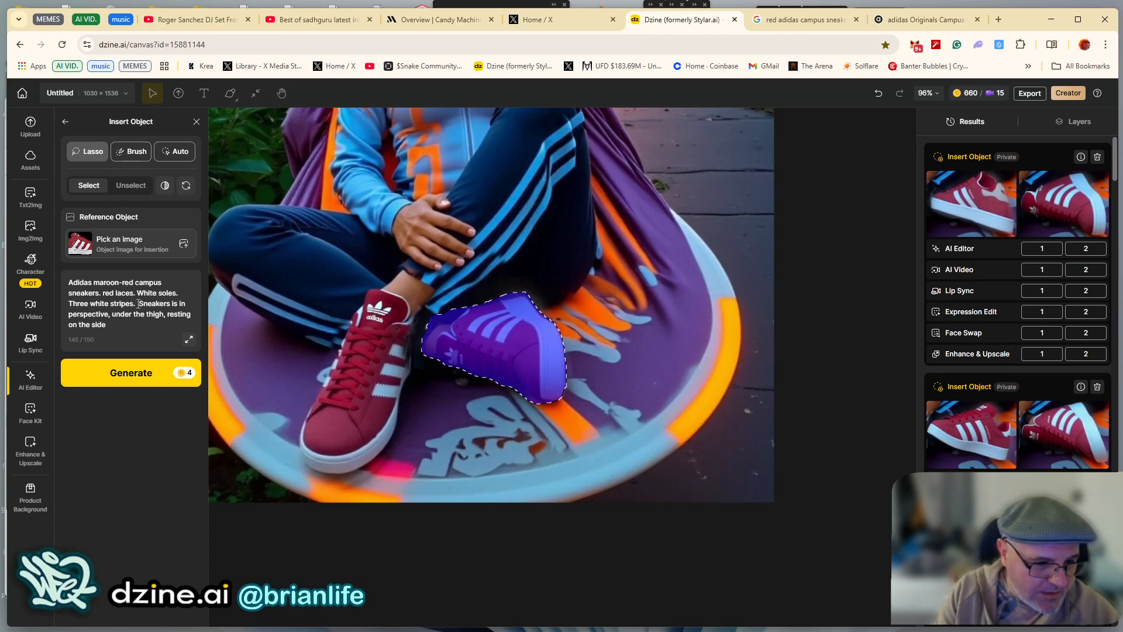
Remove "Sneakers is in perspective," from the prompt, end it with "resting on the side, facing front.", and generate with Insert Object
{"action": "left_click_drag", "start_coordinate": [139, 304], "coordinate": [110, 318]}
{"action": "key", "text": "BackSpace"}
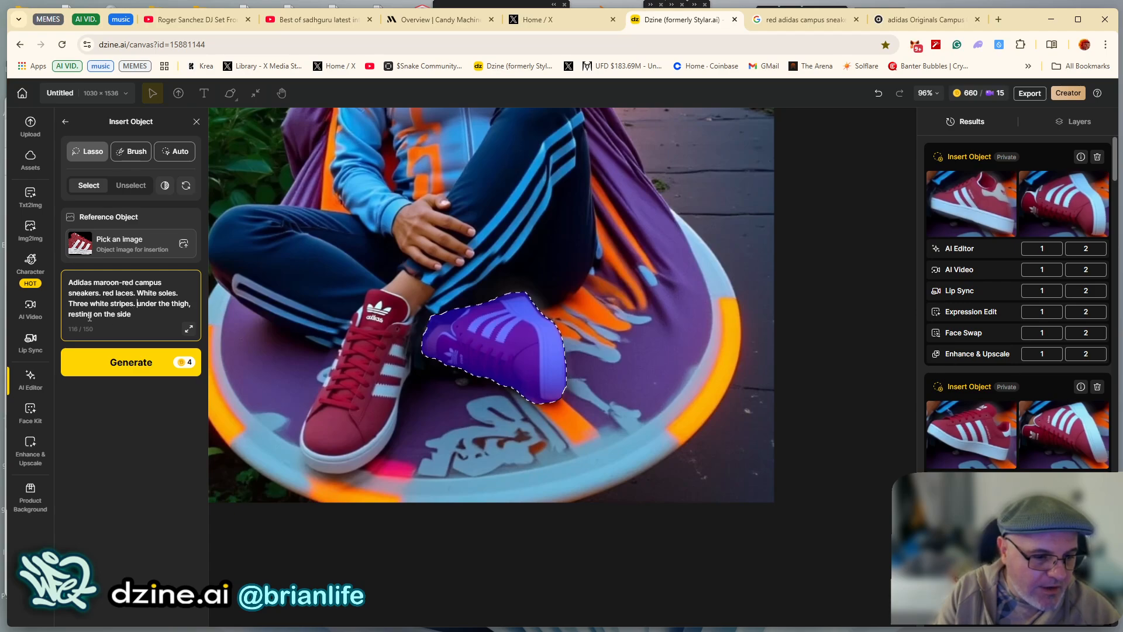
{"action": "type", "text": "side,"}
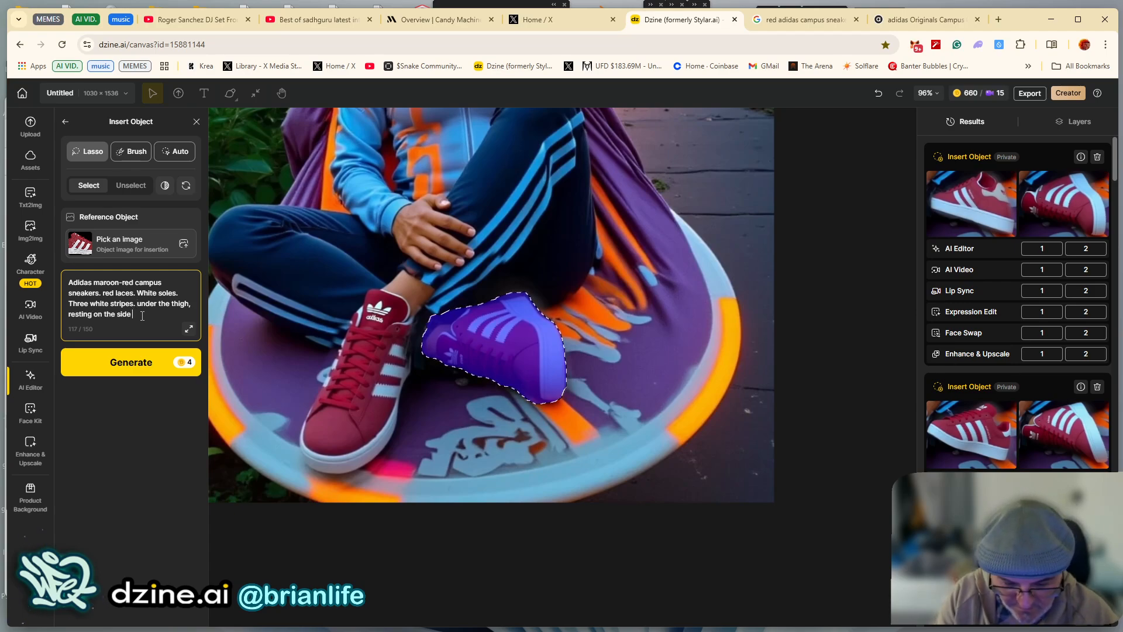
{"action": "type", "text": " facing"}
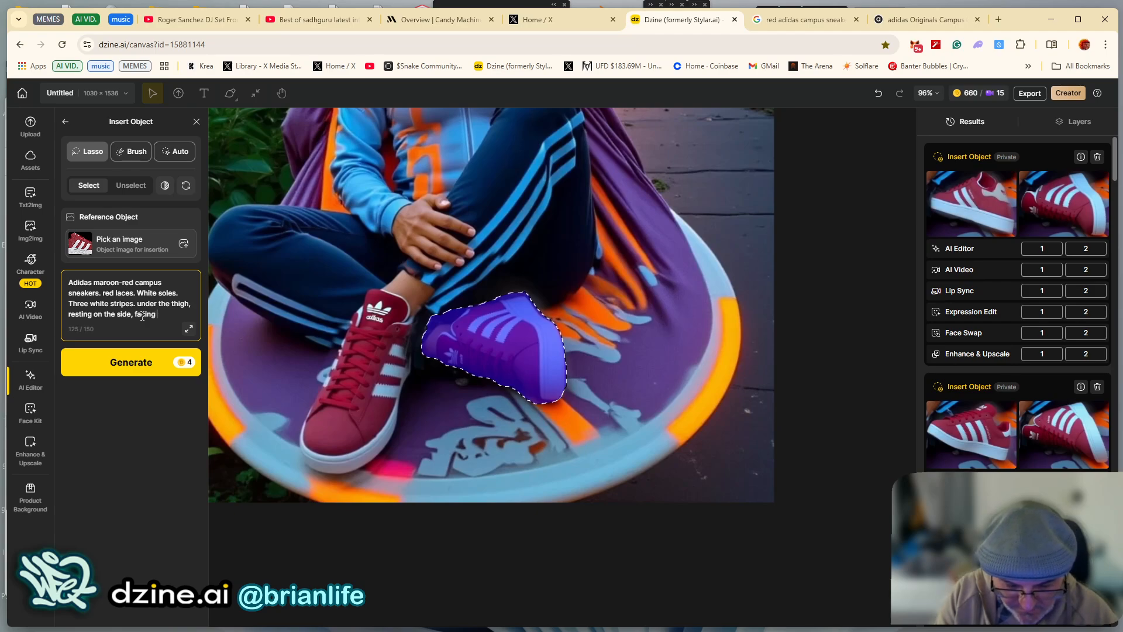
{"action": "type", "text": " front."}
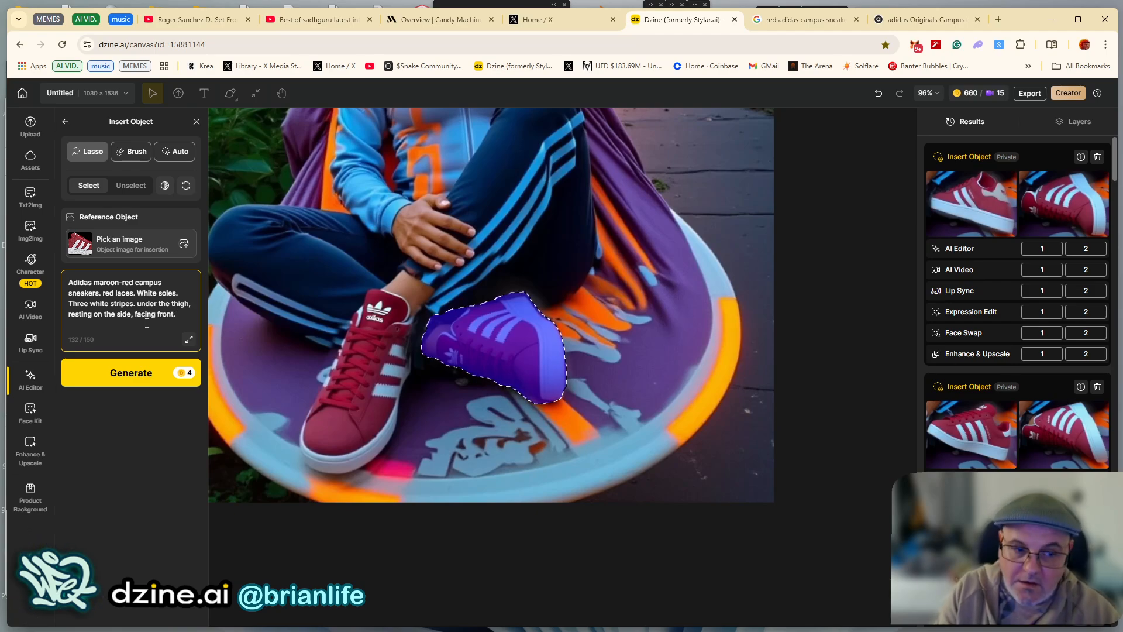
{"action": "left_click", "coordinate": [141, 380]}
{"action": "left_click", "coordinate": [141, 380]}
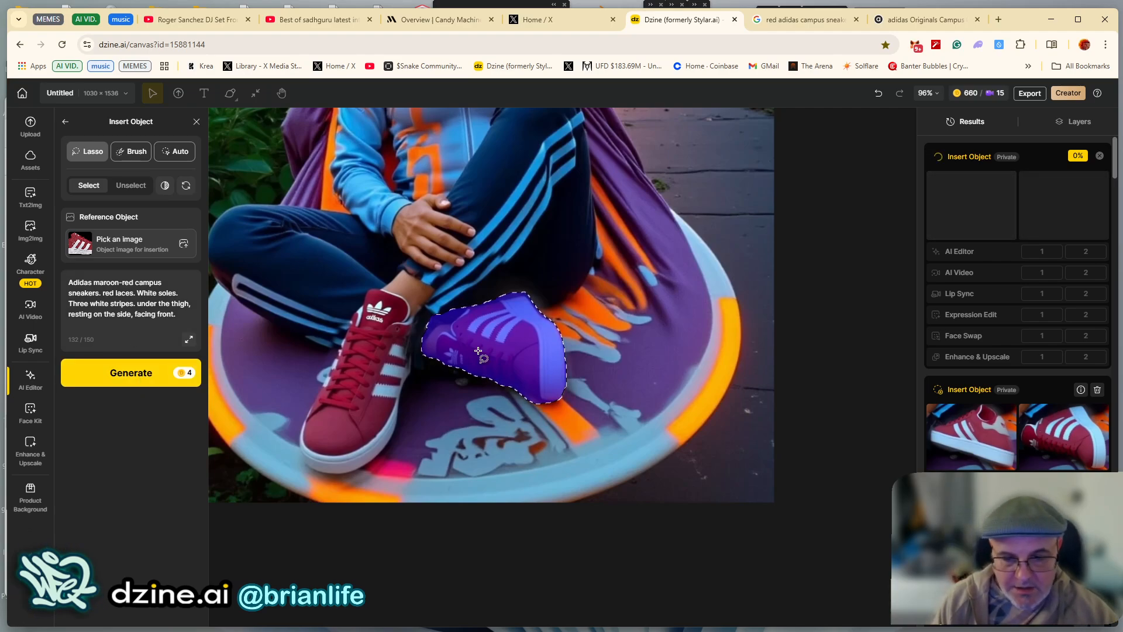
{"action": "scroll", "coordinate": [494, 367], "scroll_direction": "down", "scroll_amount": 1}
{"action": "scroll", "coordinate": [441, 352], "scroll_direction": "down", "scroll_amount": 5}
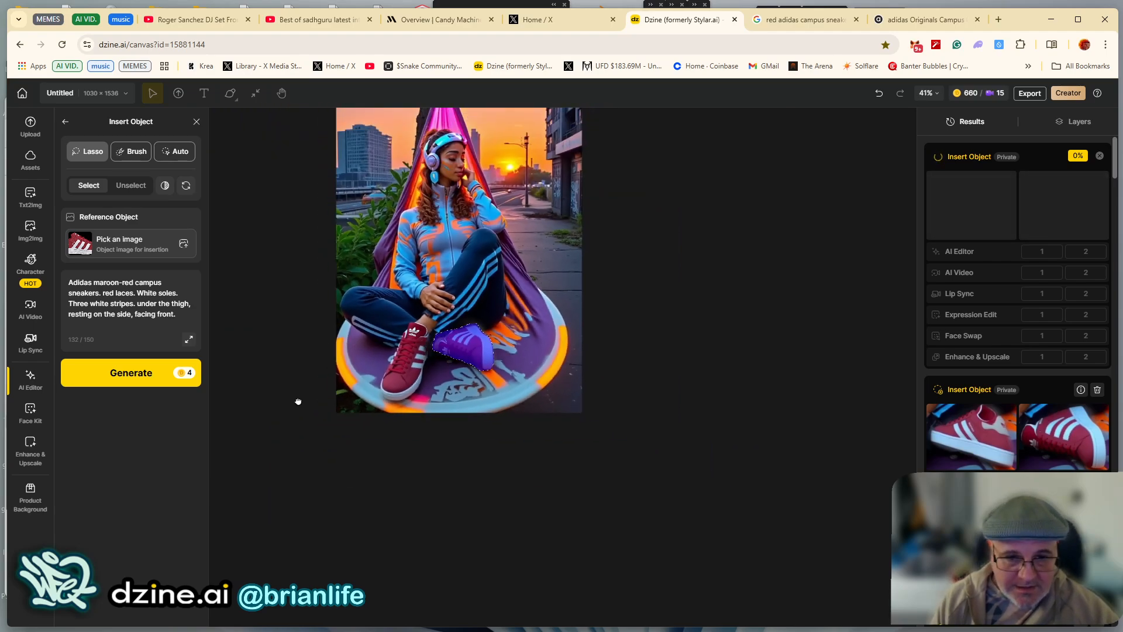
{"action": "scroll", "coordinate": [489, 343], "scroll_direction": "up", "scroll_amount": 6}
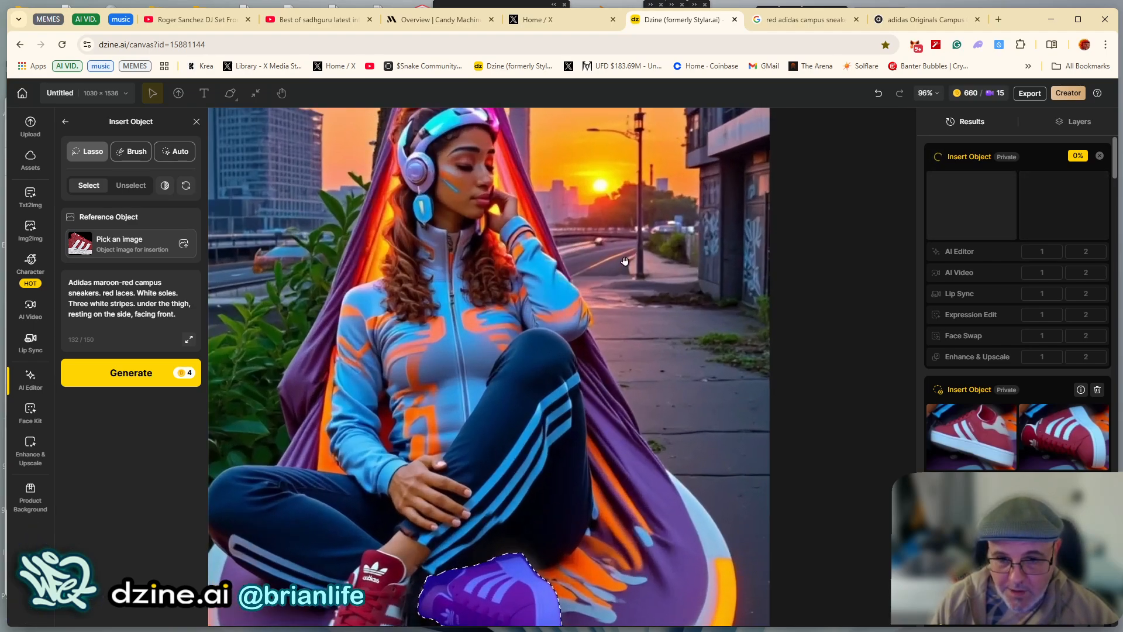
{"action": "left_click_drag", "start_coordinate": [649, 265], "coordinate": [669, 365]}
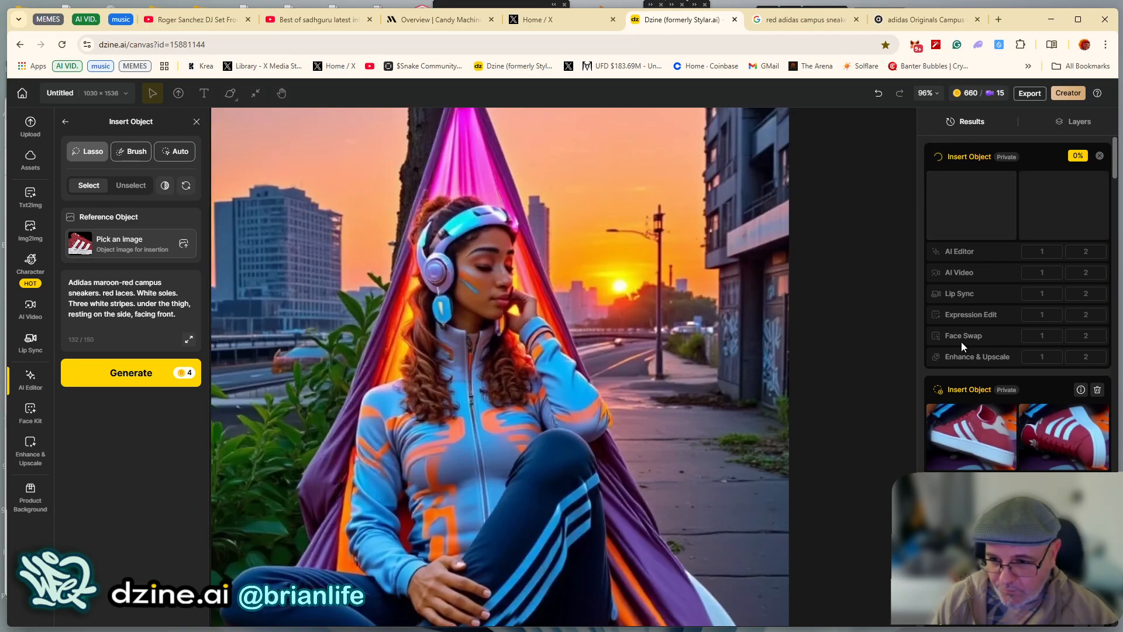
Hide Layer 22 in the layer stack so the hammock image on Layer 20 is the one shown
{"action": "left_click", "coordinate": [1080, 123]}
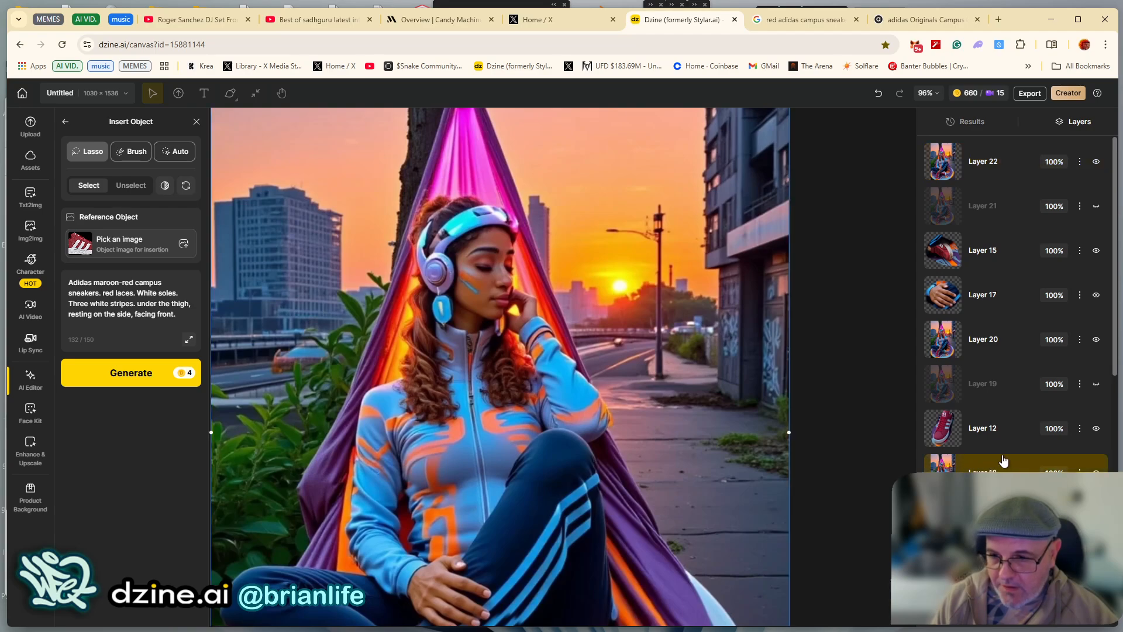
{"action": "left_click", "coordinate": [976, 340]}
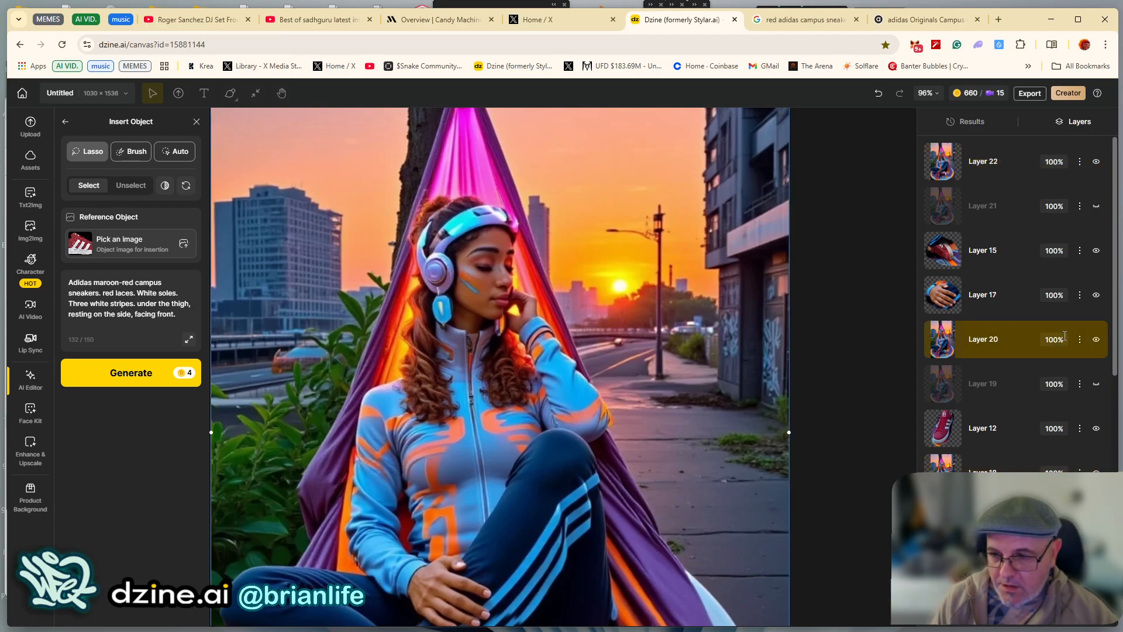
{"action": "left_click", "coordinate": [1096, 341]}
{"action": "left_click", "coordinate": [1015, 342]}
{"action": "left_click", "coordinate": [1015, 342]}
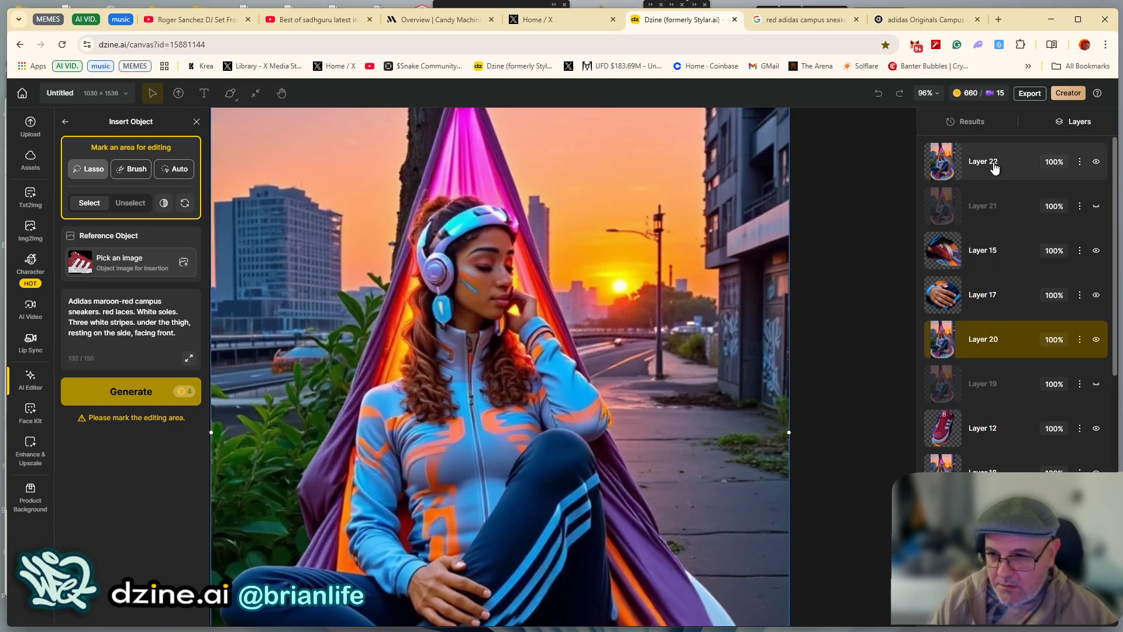
{"action": "left_click", "coordinate": [1093, 170]}
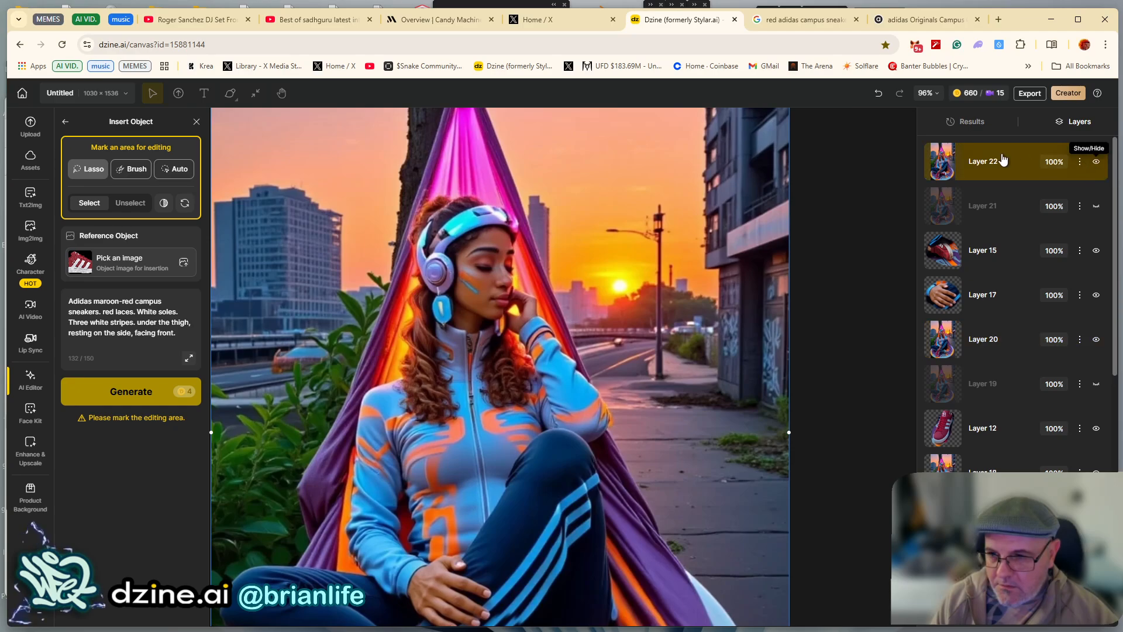
{"action": "left_click", "coordinate": [1096, 164]}
Lasso the woman's head on the canvas, and switch from Insert Object to the Face Swap tool
{"action": "mouse_move", "coordinate": [443, 182]}
{"action": "left_mouse_down"}
{"action": "mouse_move", "coordinate": [456, 179]}
{"action": "mouse_move", "coordinate": [534, 249]}
{"action": "mouse_move", "coordinate": [523, 336]}
{"action": "mouse_move", "coordinate": [410, 211]}
{"action": "left_mouse_up"}
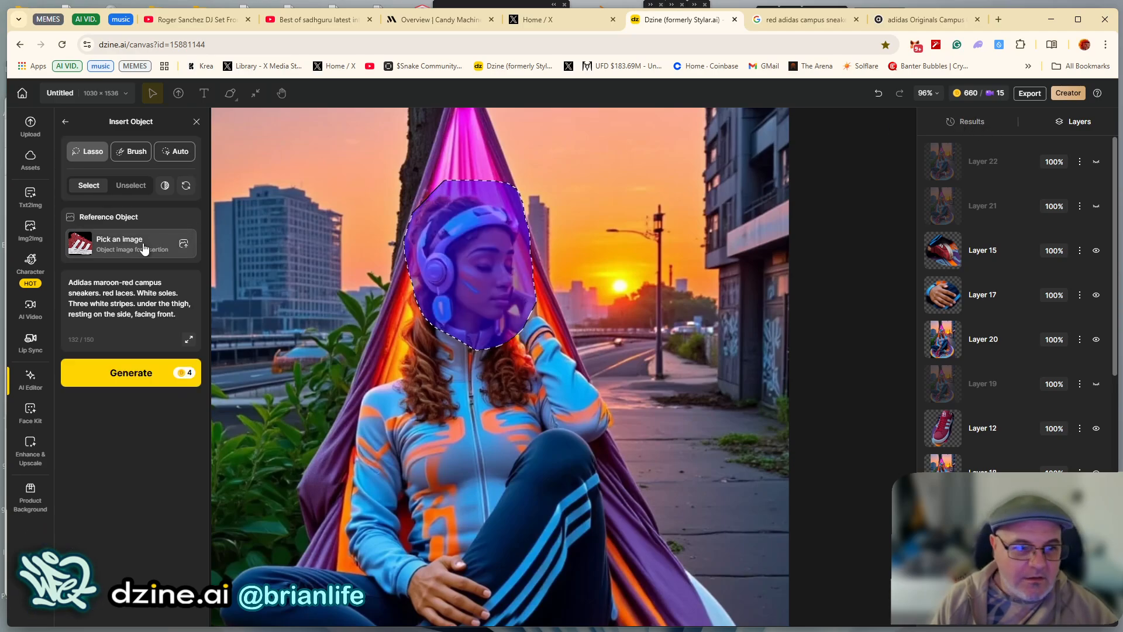
{"action": "left_click", "coordinate": [31, 389]}
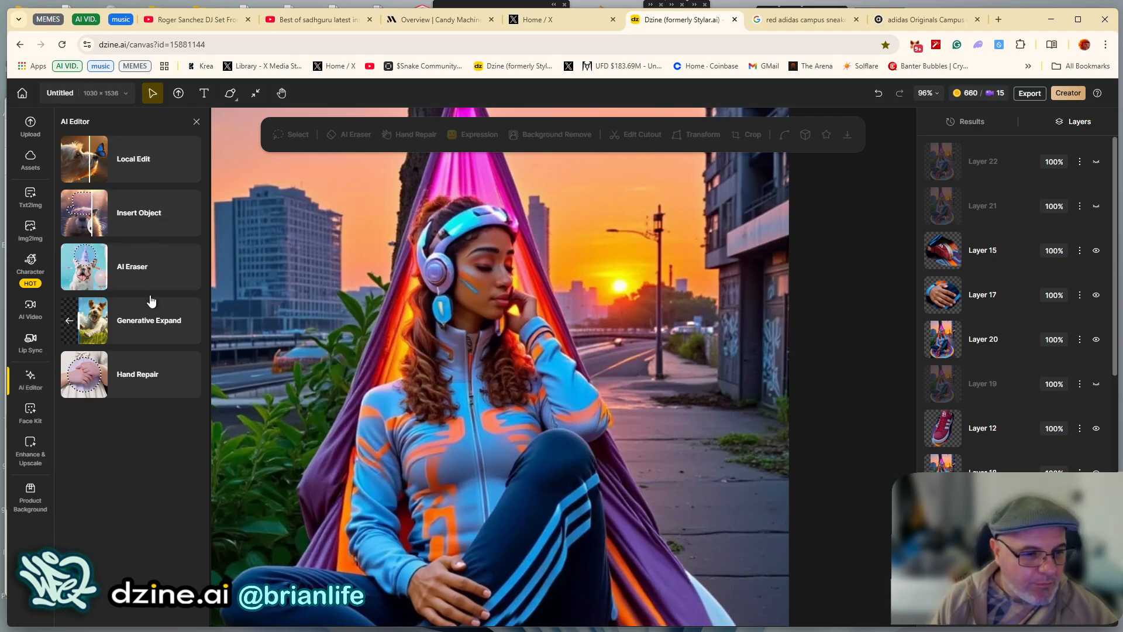
{"action": "left_click", "coordinate": [30, 412]}
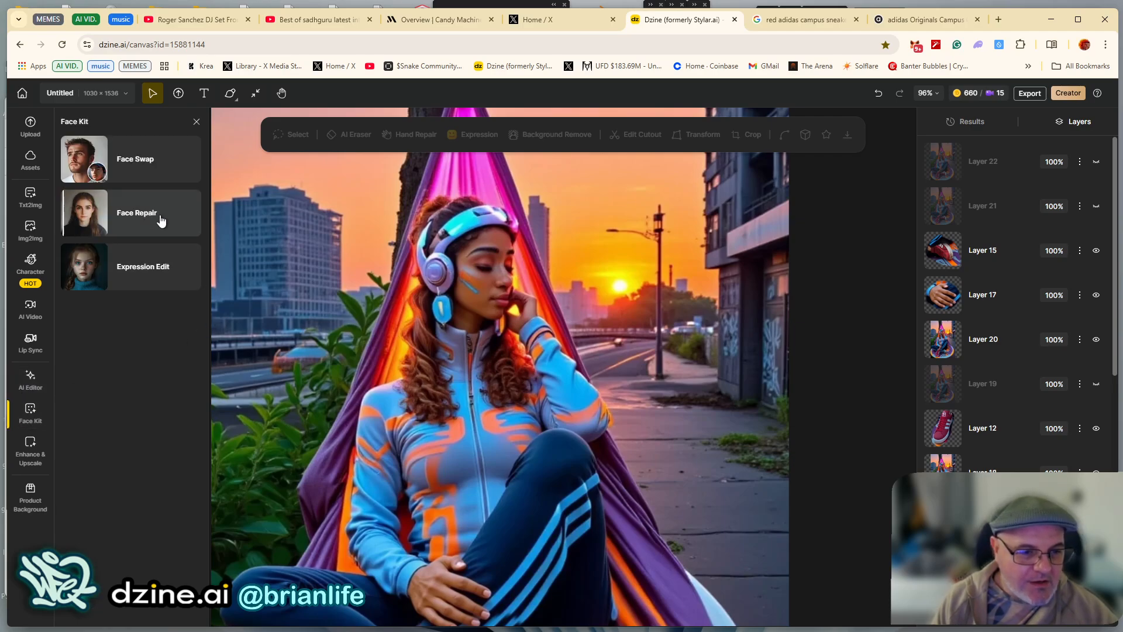
{"action": "left_click", "coordinate": [138, 170]}
Load img (7).webp from the Chadette folder as the new face and generate the swap onto the hammock woman's face
{"action": "left_click", "coordinate": [126, 173]}
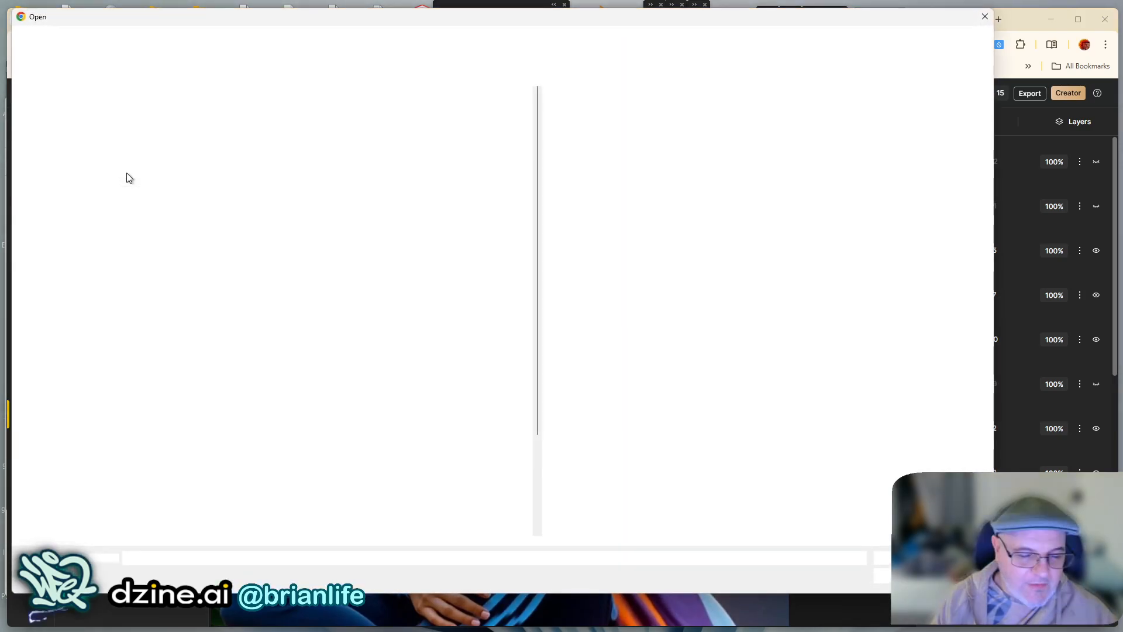
{"action": "left_click", "coordinate": [325, 255]}
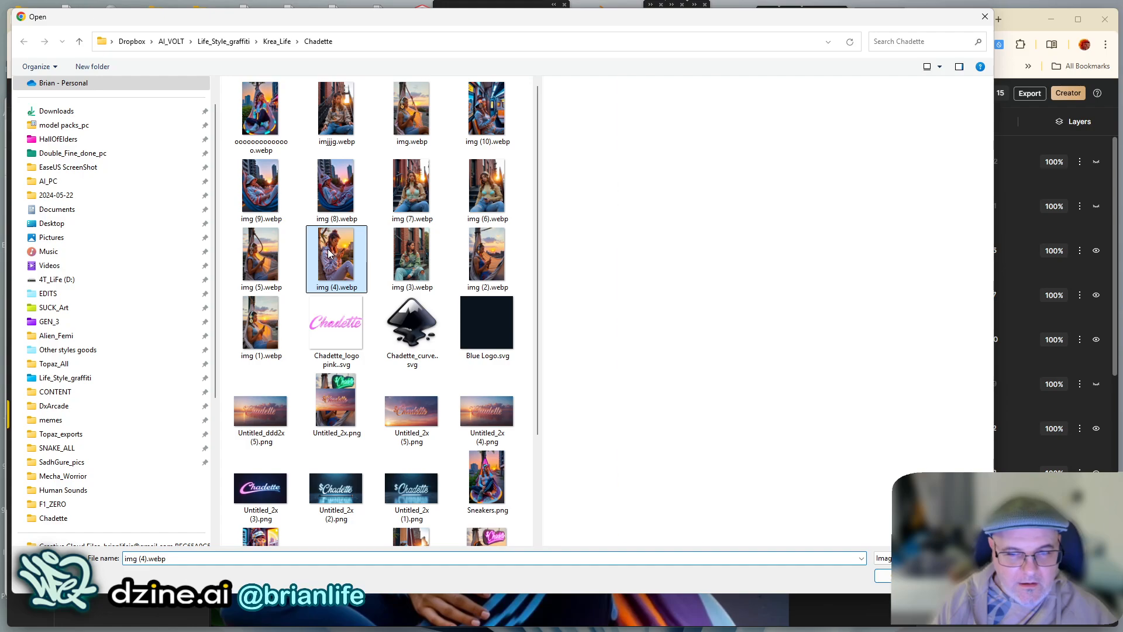
{"action": "left_click", "coordinate": [413, 180]}
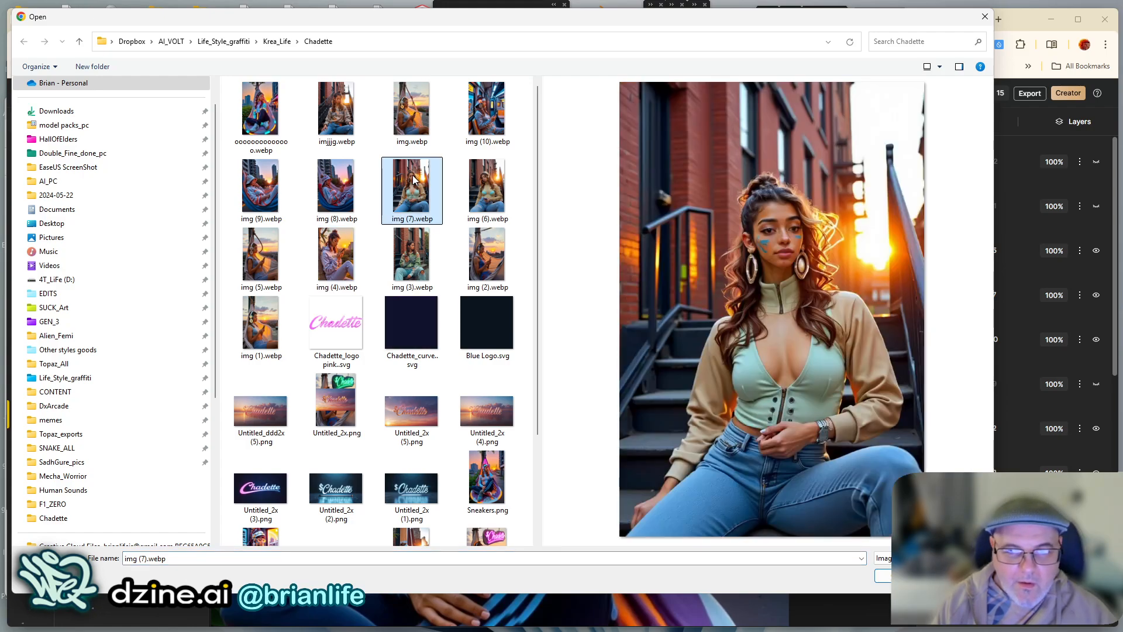
{"action": "left_click", "coordinate": [493, 184]}
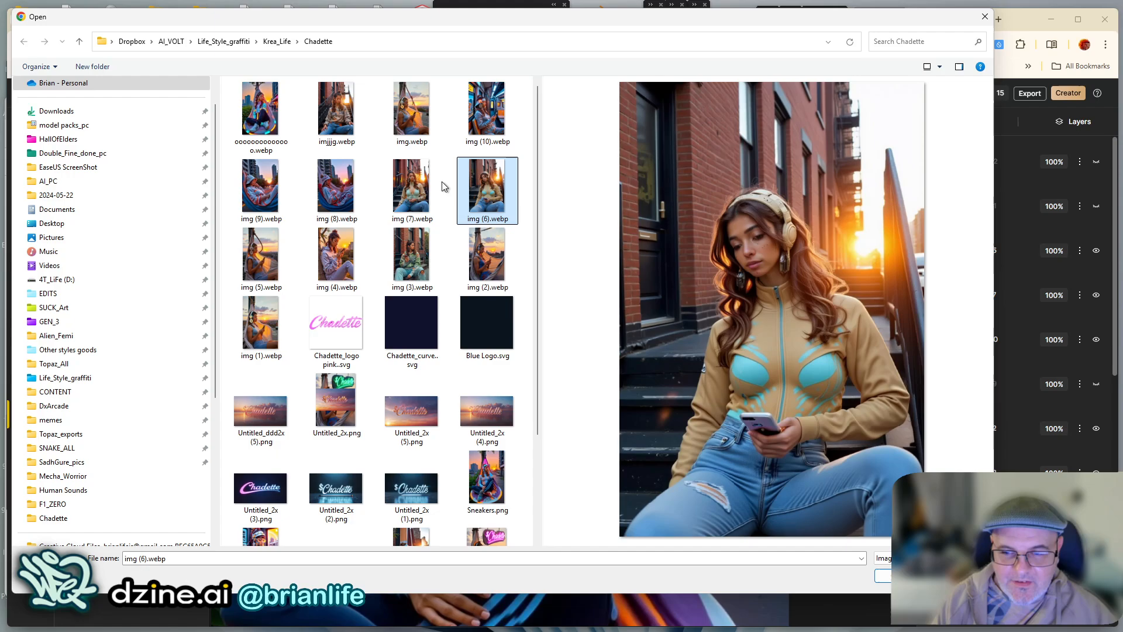
{"action": "left_click", "coordinate": [423, 188]}
{"action": "double_click", "coordinate": [416, 190]}
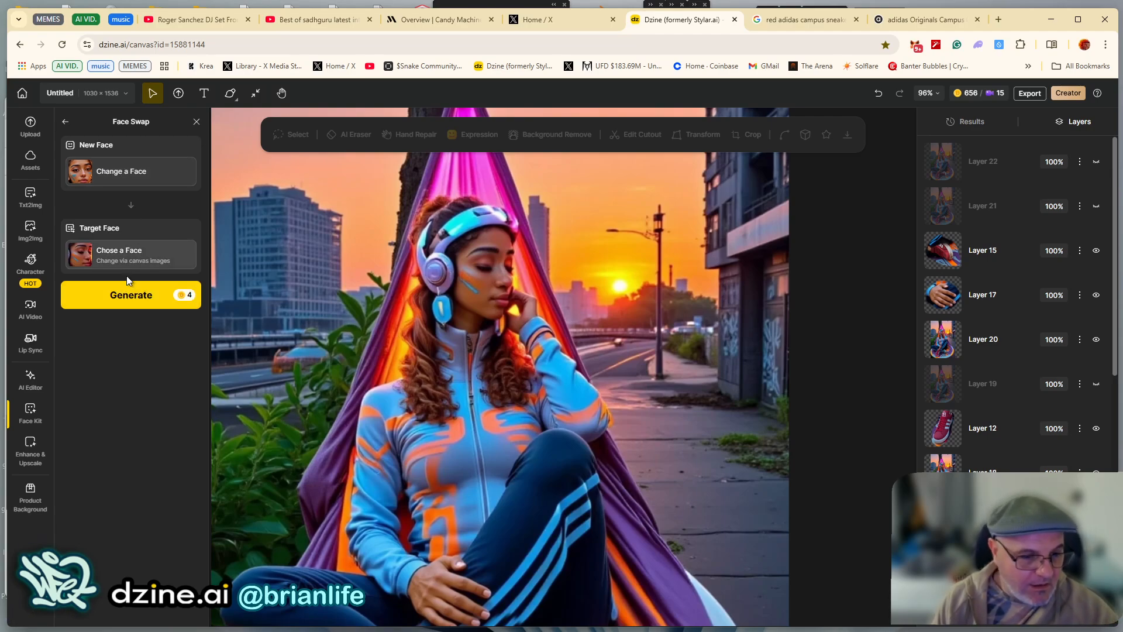
{"action": "left_click", "coordinate": [129, 294]}
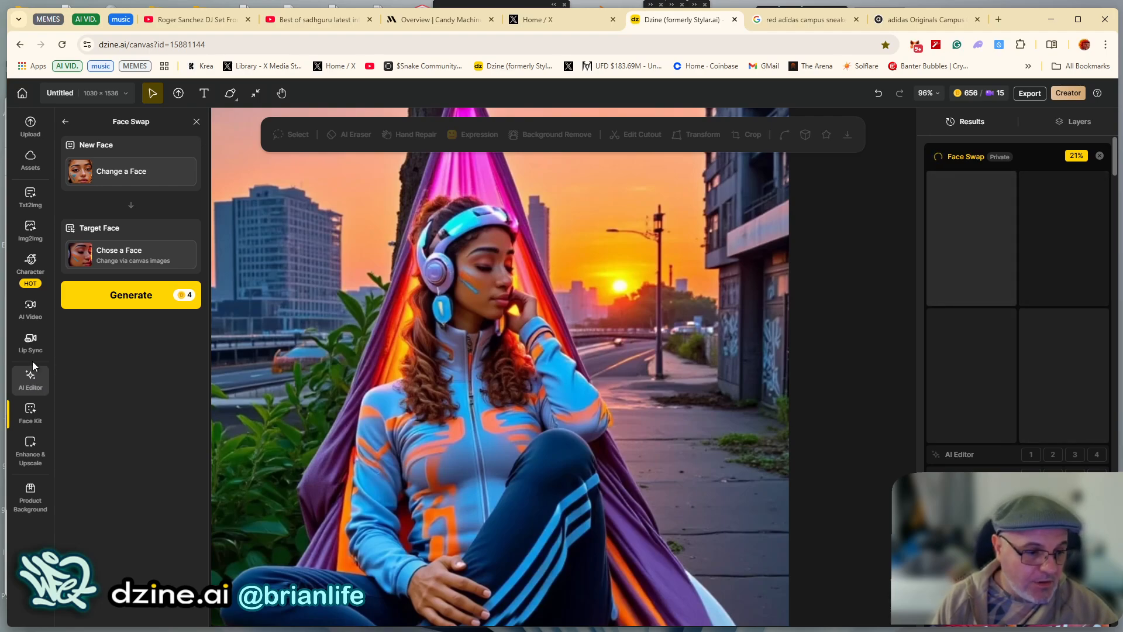
Start an Expression Edit on the hammock image from the canvas and set Eye Openness to 14.29
{"action": "left_click", "coordinate": [31, 416]}
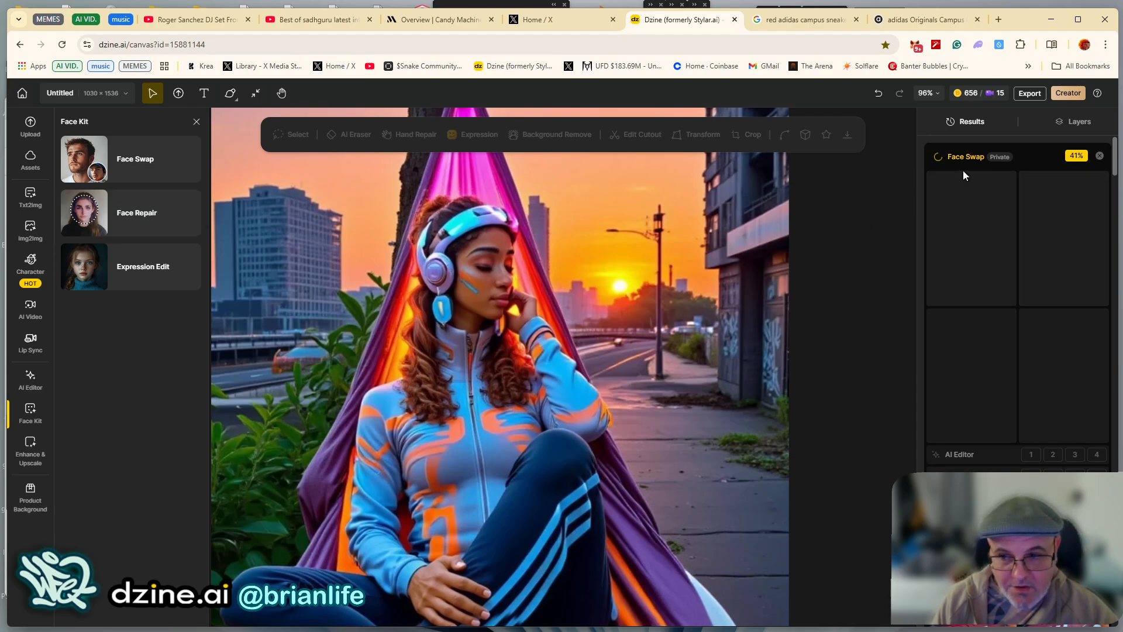
{"action": "left_click", "coordinate": [118, 268]}
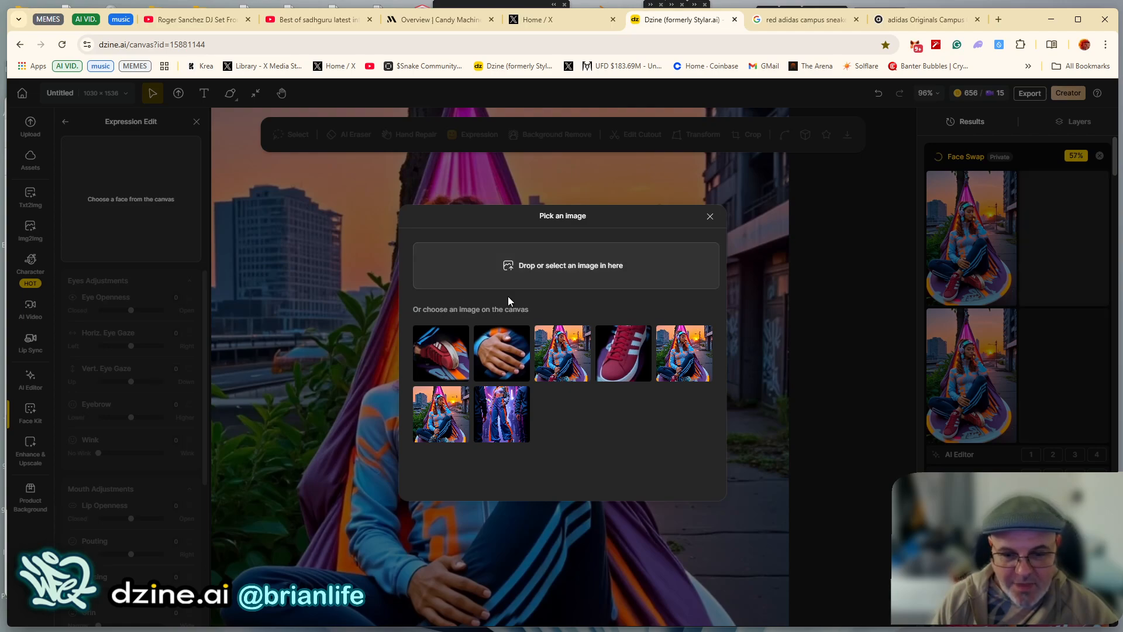
{"action": "left_click", "coordinate": [557, 345]}
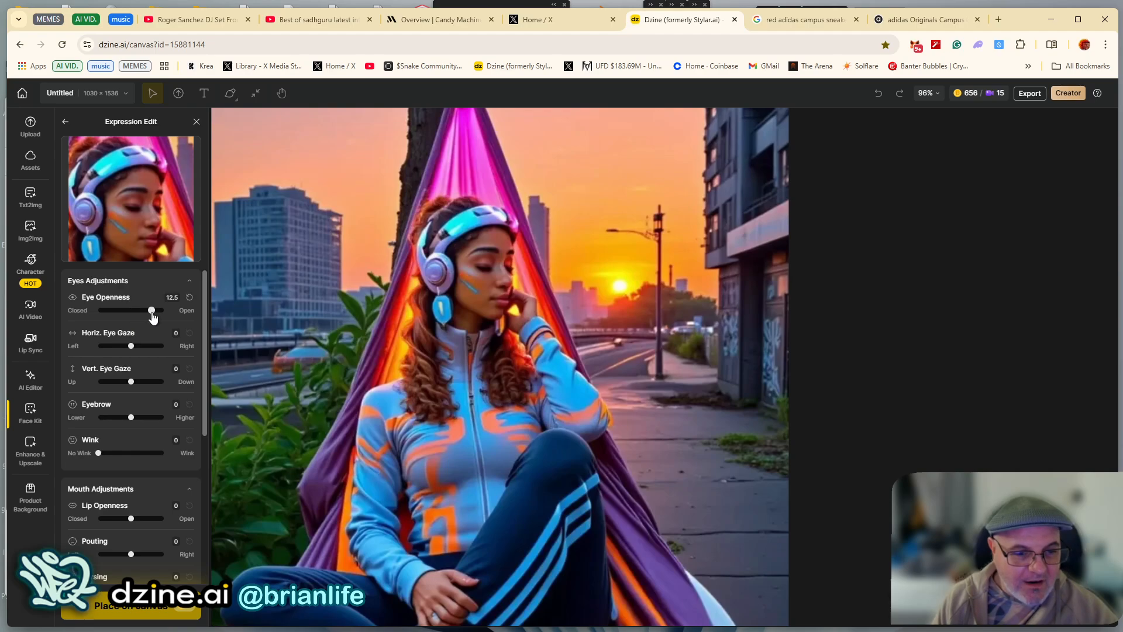
{"action": "left_click_drag", "start_coordinate": [152, 311], "coordinate": [155, 312]}
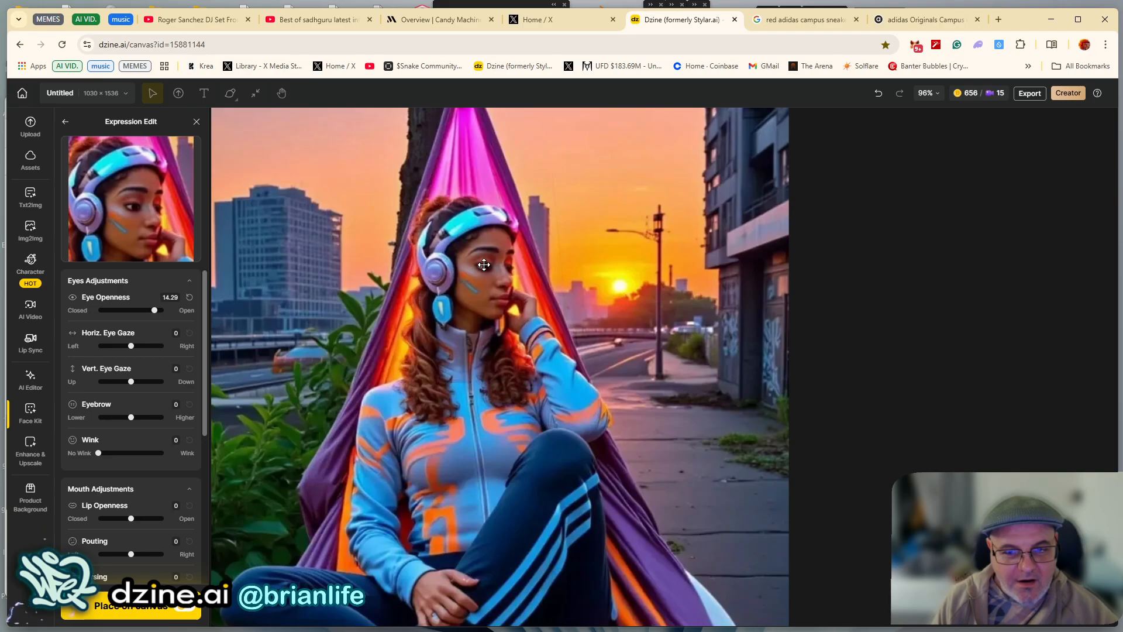
Set the woman's eye openness to 7.86 and her horizontal eye gaze to 6.96
{"action": "scroll", "coordinate": [484, 265], "scroll_direction": "up", "scroll_amount": 5}
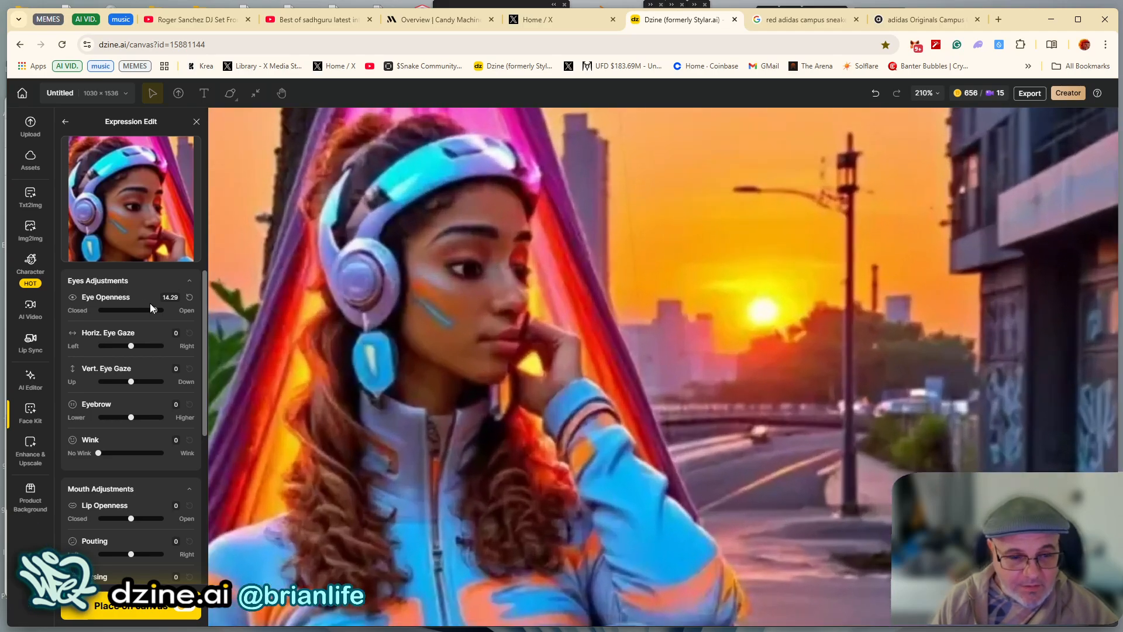
{"action": "left_click_drag", "start_coordinate": [148, 314], "coordinate": [143, 315]}
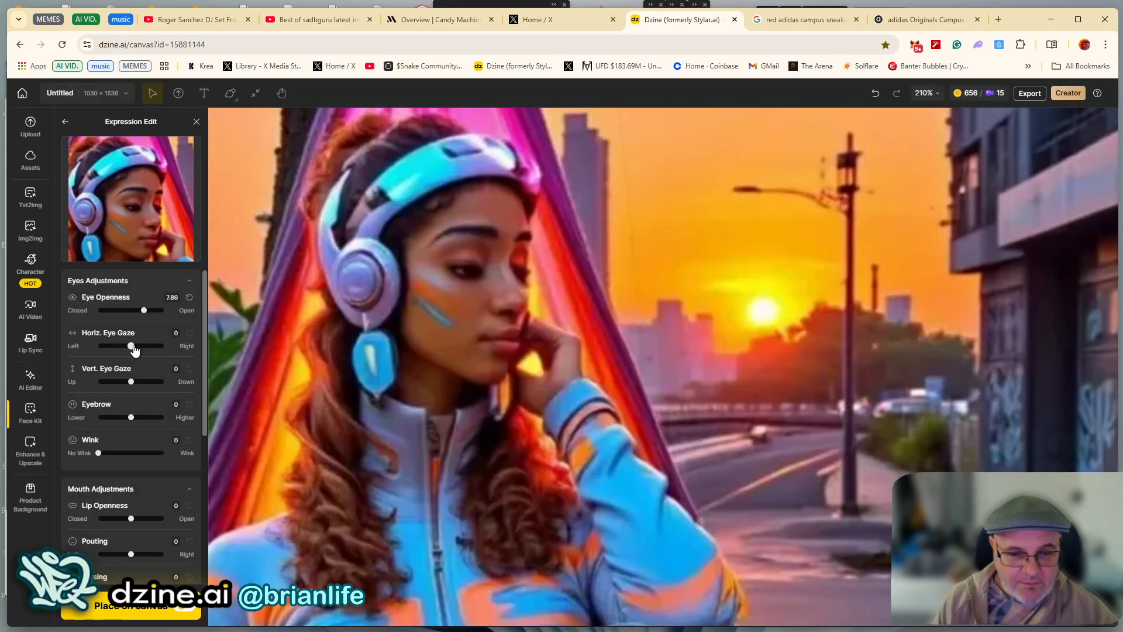
{"action": "left_click_drag", "start_coordinate": [132, 345], "coordinate": [139, 345]}
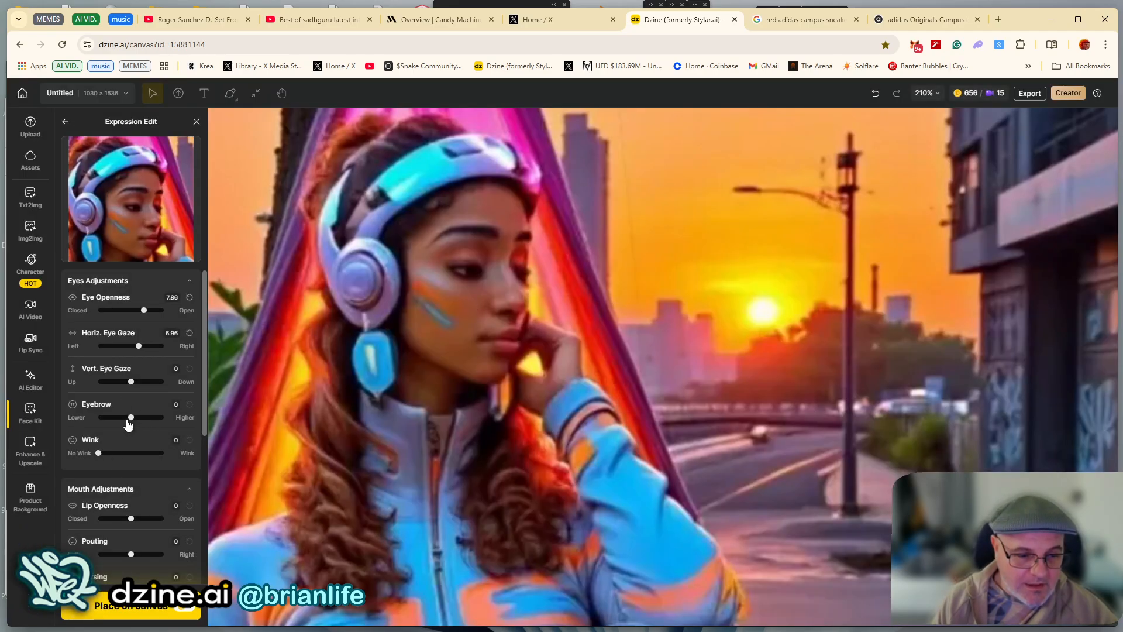
Try lip openness values of 0.29 and 0.31 on the face, resetting the adjustment after each
{"action": "scroll", "coordinate": [129, 423], "scroll_direction": "down", "scroll_amount": 3}
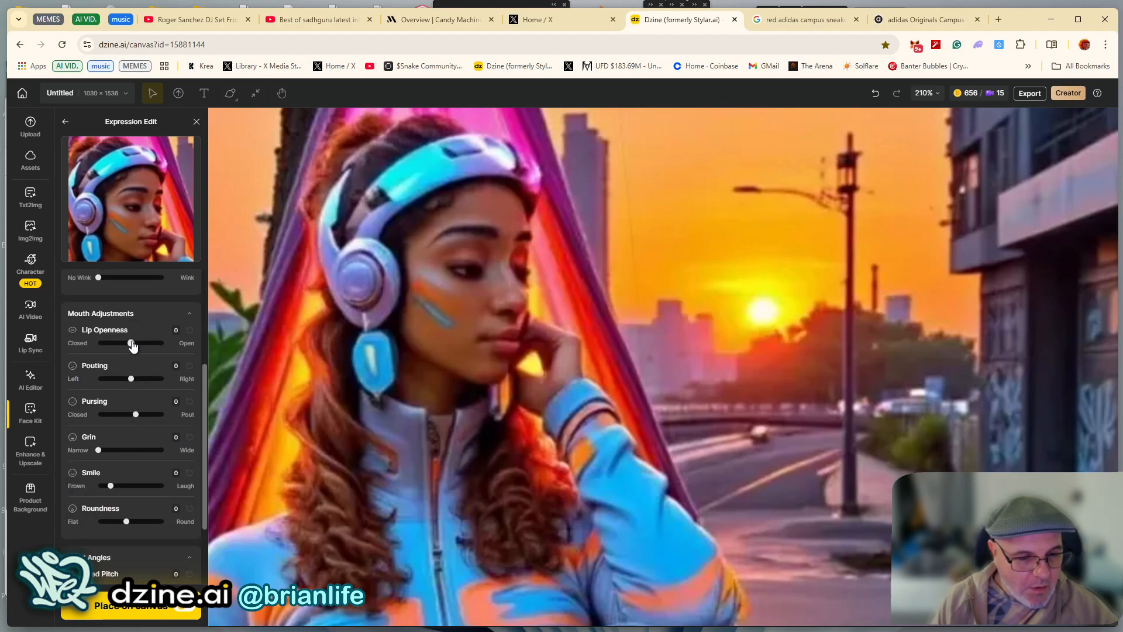
{"action": "left_click_drag", "start_coordinate": [131, 343], "coordinate": [155, 344]}
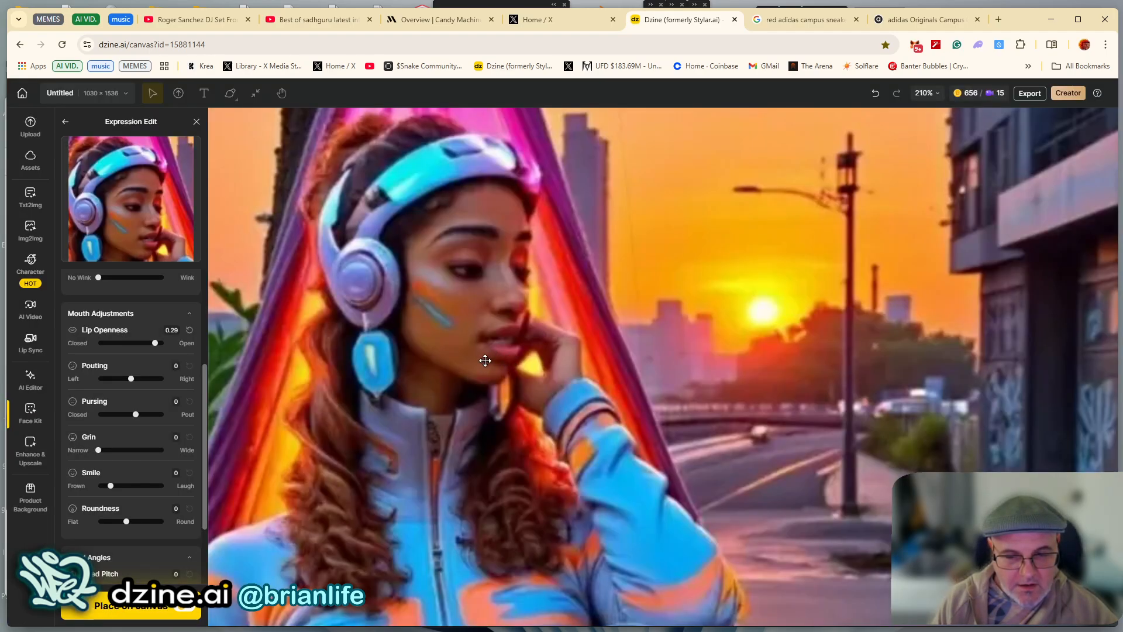
{"action": "scroll", "coordinate": [485, 360], "scroll_direction": "up", "scroll_amount": 3}
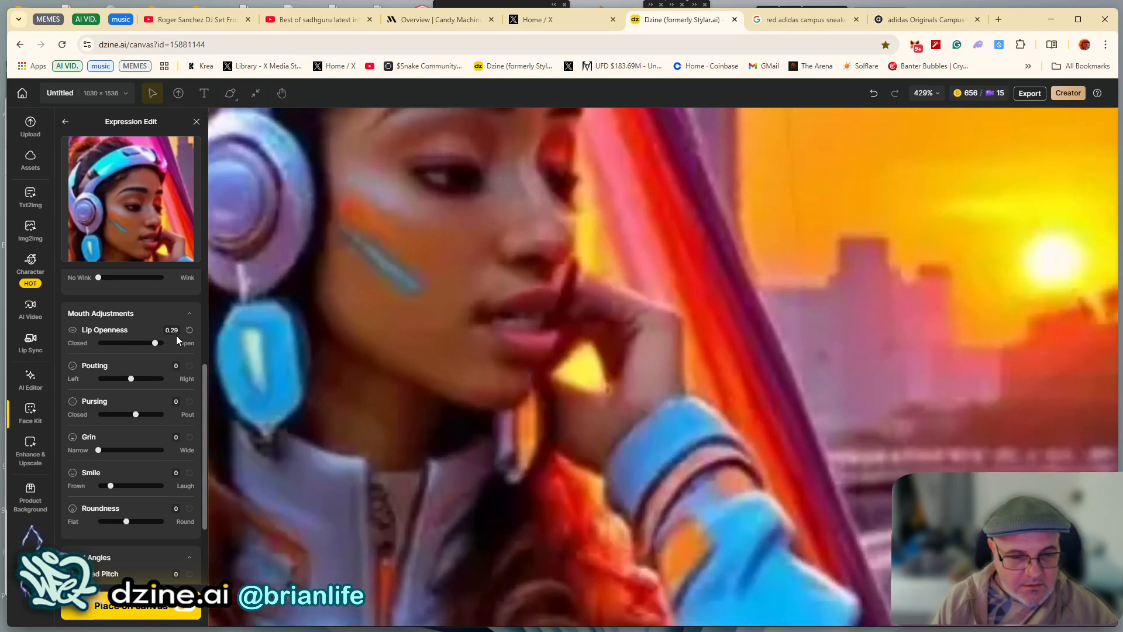
{"action": "left_click", "coordinate": [190, 329]}
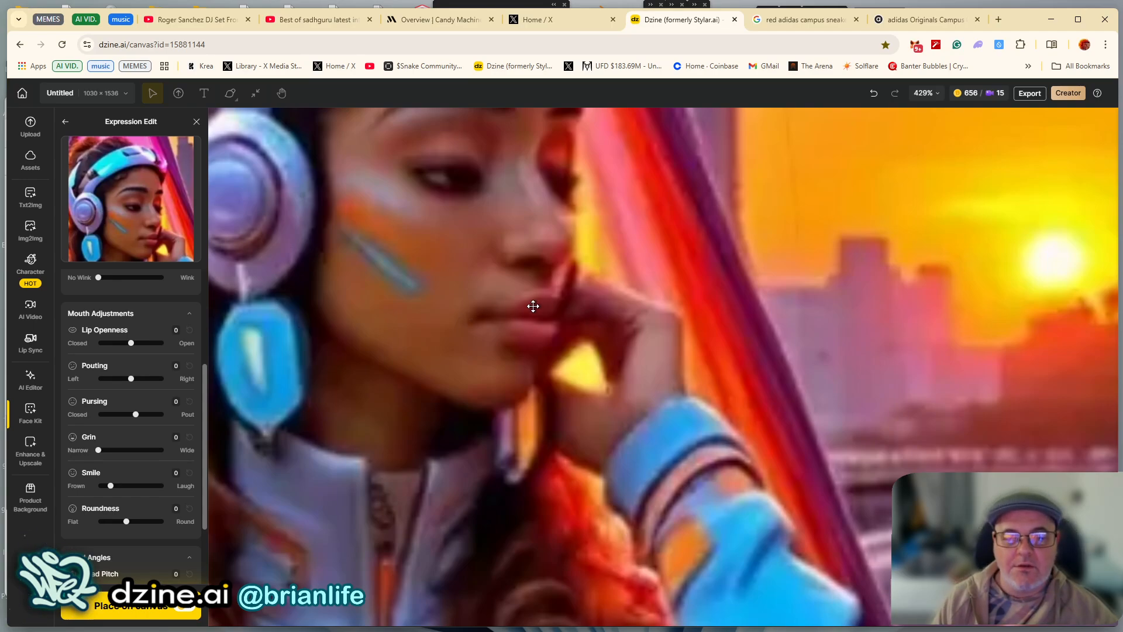
{"action": "left_click_drag", "start_coordinate": [131, 342], "coordinate": [156, 342]}
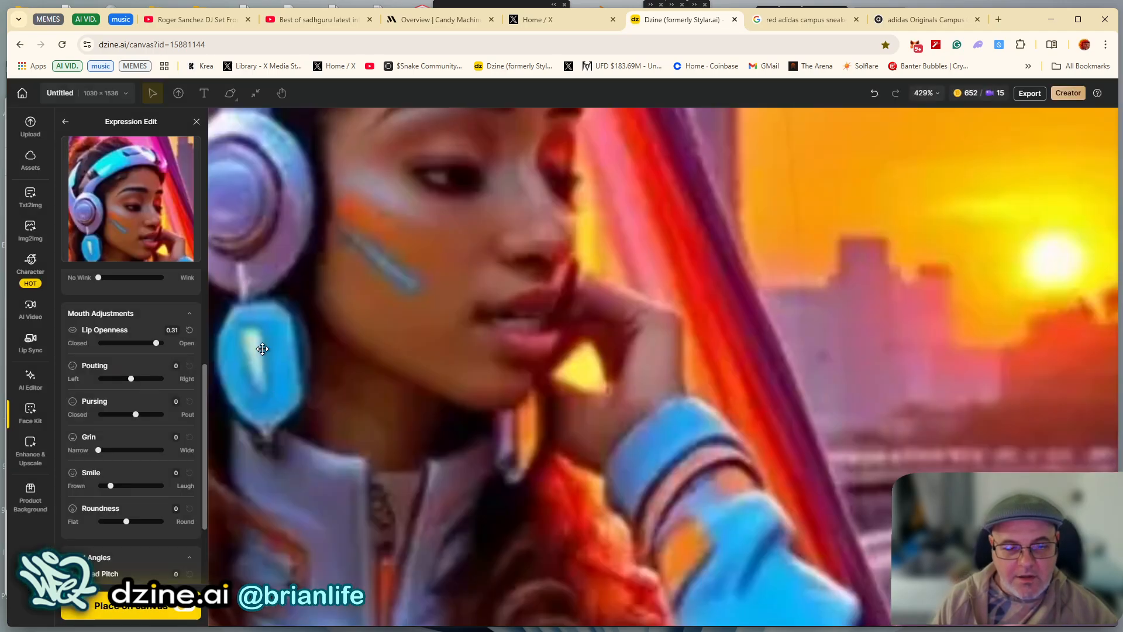
{"action": "scroll", "coordinate": [262, 349], "scroll_direction": "down", "scroll_amount": 5}
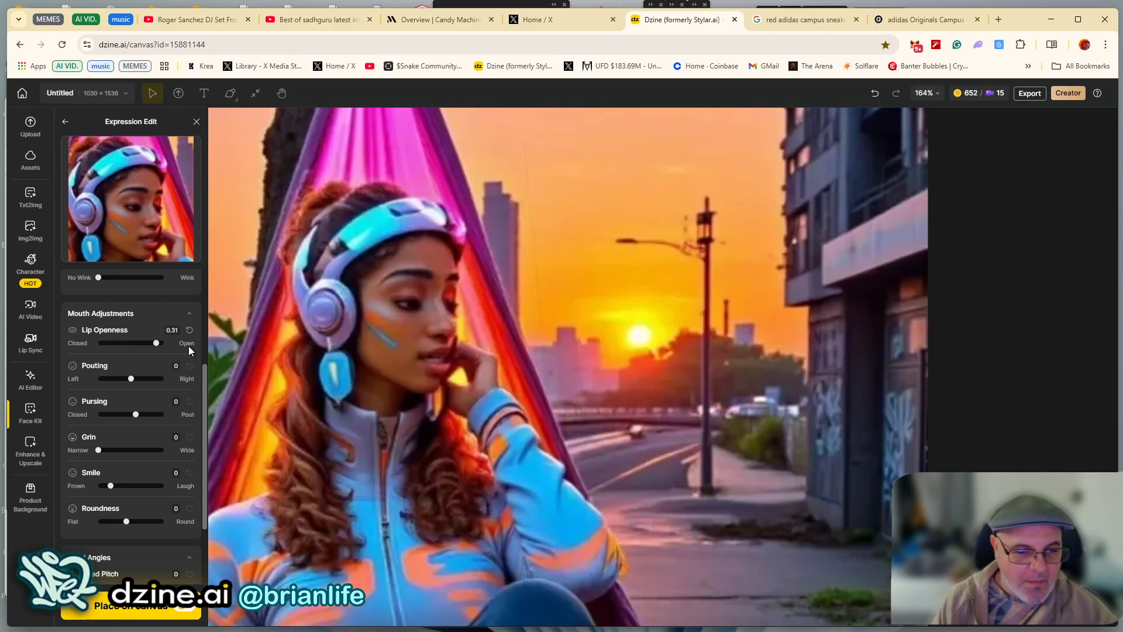
{"action": "left_click", "coordinate": [191, 331]}
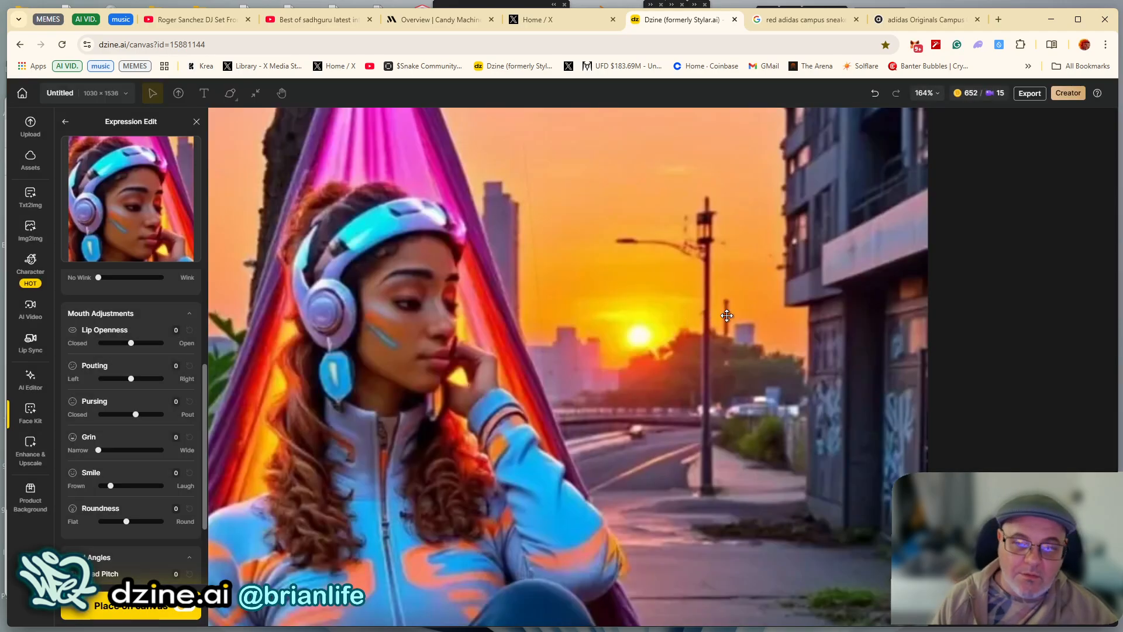
Leave the expression edit without placing it on the canvas and switch to Image-to-Image
{"action": "scroll", "coordinate": [662, 319], "scroll_direction": "down", "scroll_amount": 4}
{"action": "key", "text": "space"}
{"action": "left_click_drag", "start_coordinate": [415, 358], "coordinate": [343, 195]}
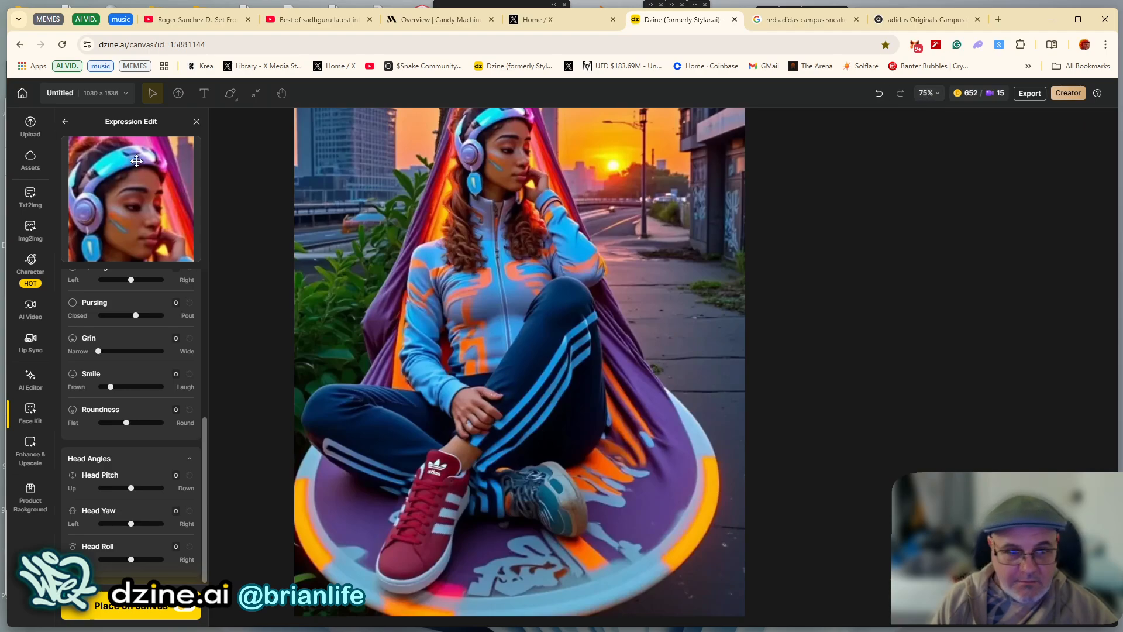
{"action": "left_click", "coordinate": [31, 231]}
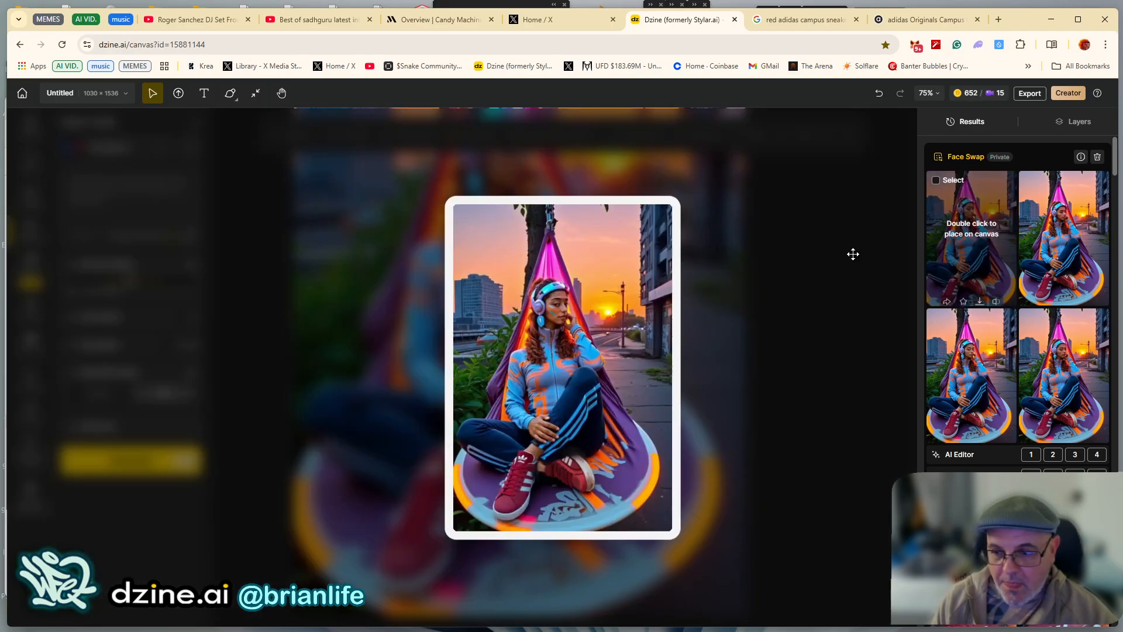
Make the hidden Layer 22 visible and select it
{"action": "mouse_move", "coordinate": [997, 265]}
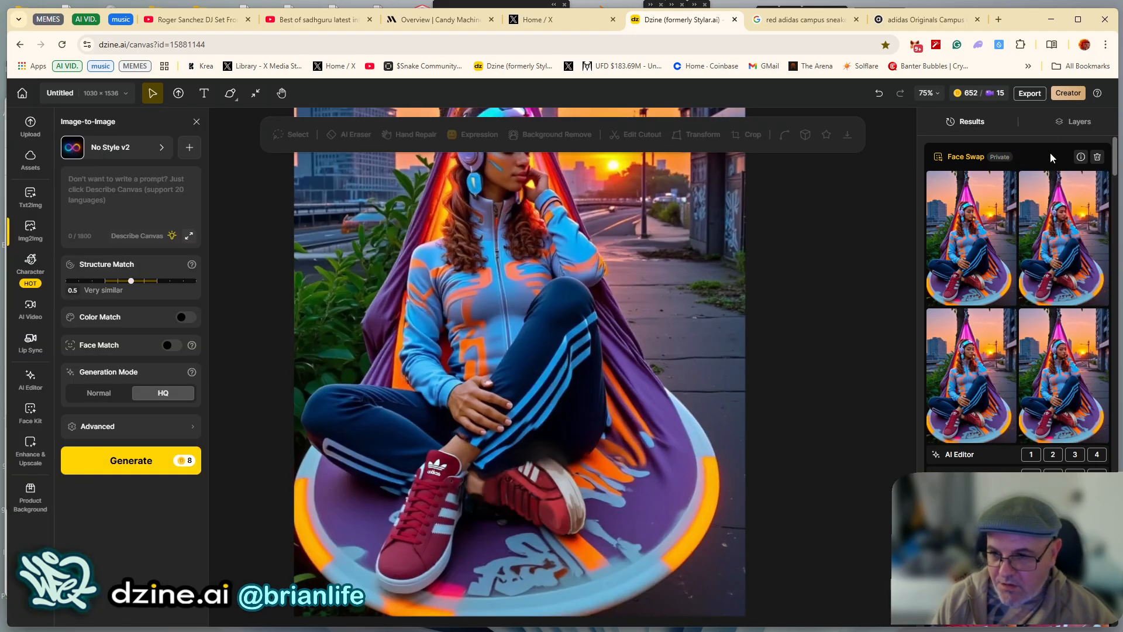
{"action": "left_click", "coordinate": [1079, 122]}
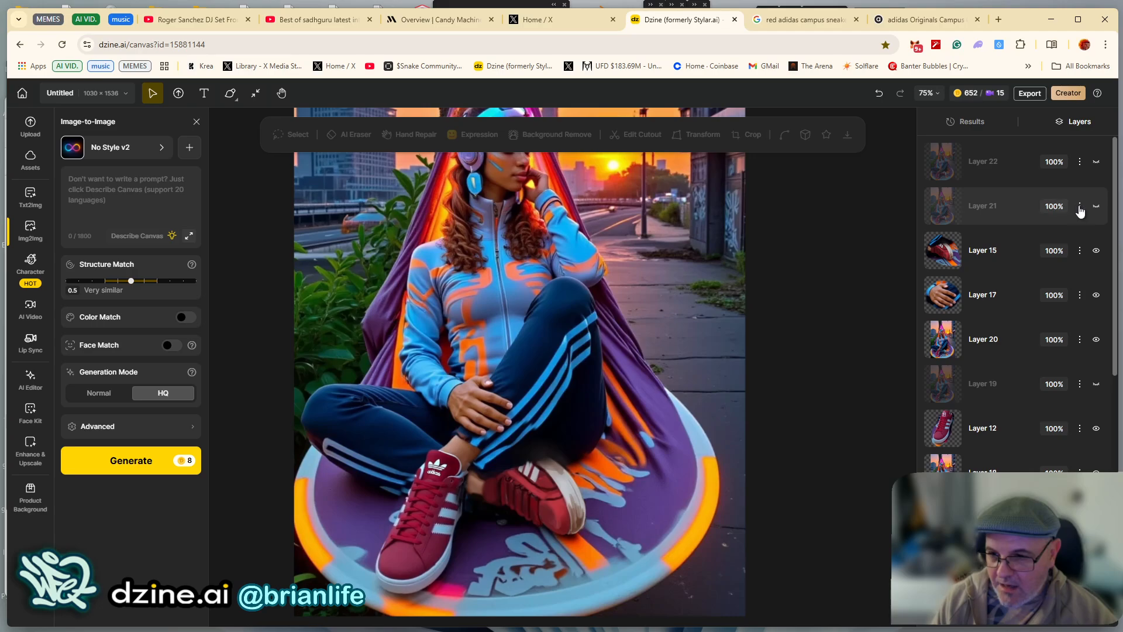
{"action": "left_click", "coordinate": [1096, 164]}
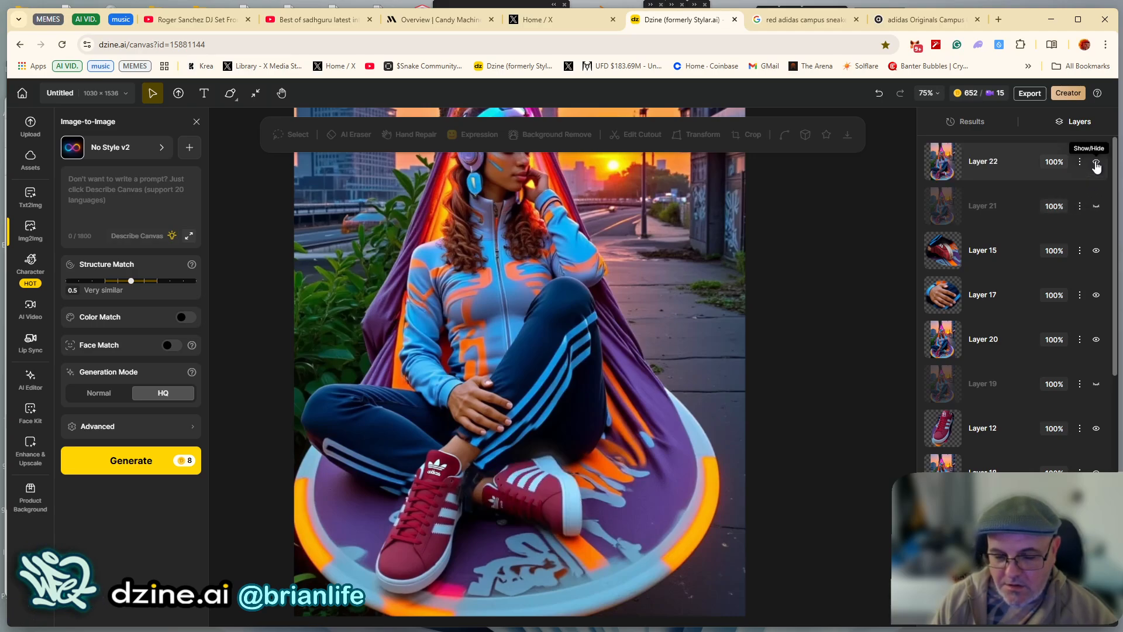
{"action": "left_click", "coordinate": [1023, 176]}
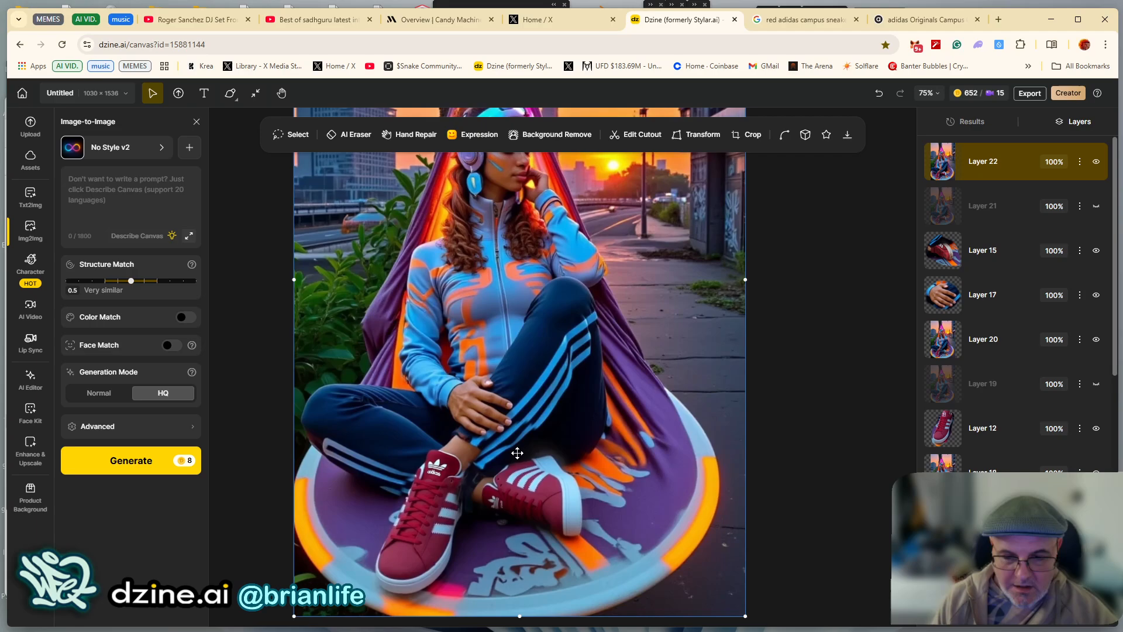
Place the third Face Swap result on the canvas
{"action": "left_click", "coordinate": [970, 121]}
{"action": "mouse_move", "coordinate": [968, 375]}
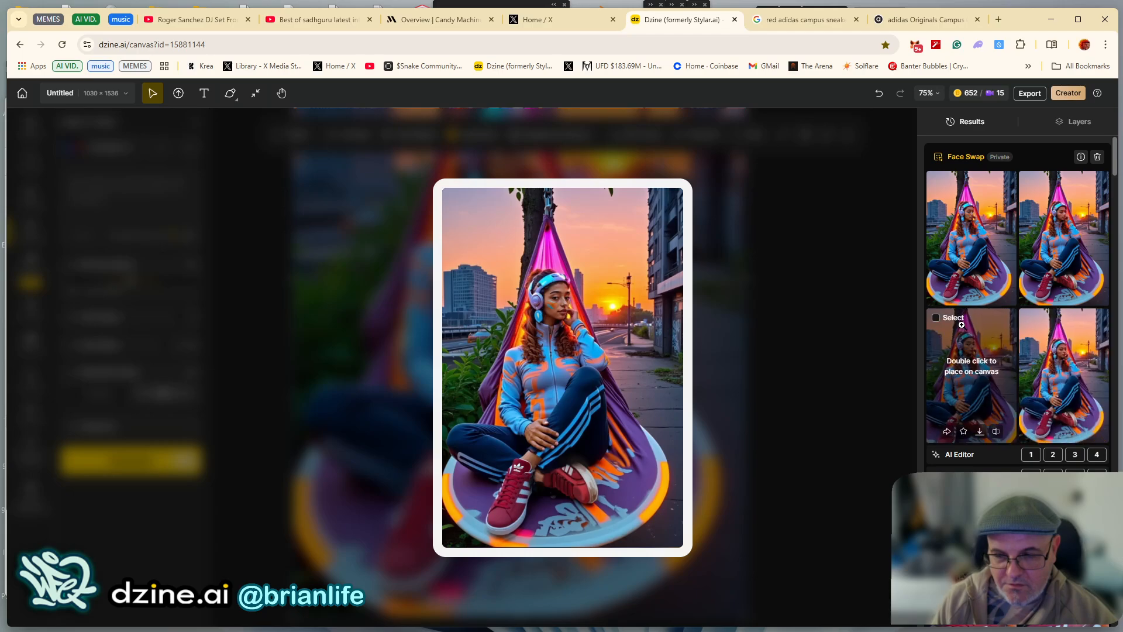
{"action": "double_click", "coordinate": [969, 337]}
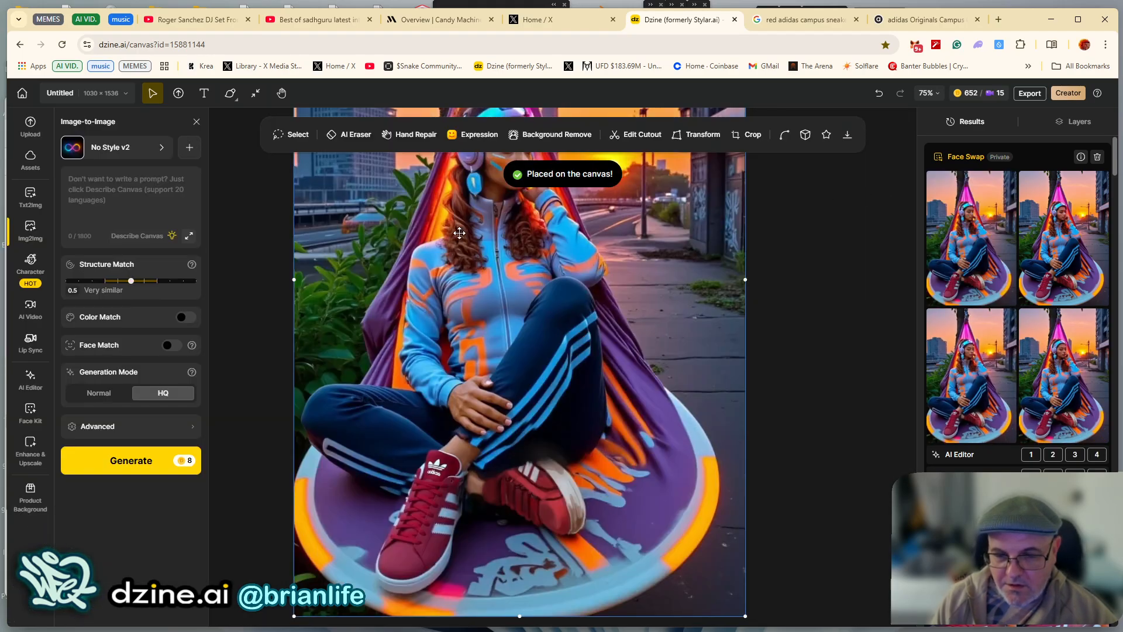
Compare the faces of Layer 23 and Layer 22 by toggling Layer 23's visibility, leaving Layer 23 hidden
{"action": "scroll", "coordinate": [459, 233], "scroll_direction": "up", "scroll_amount": 8}
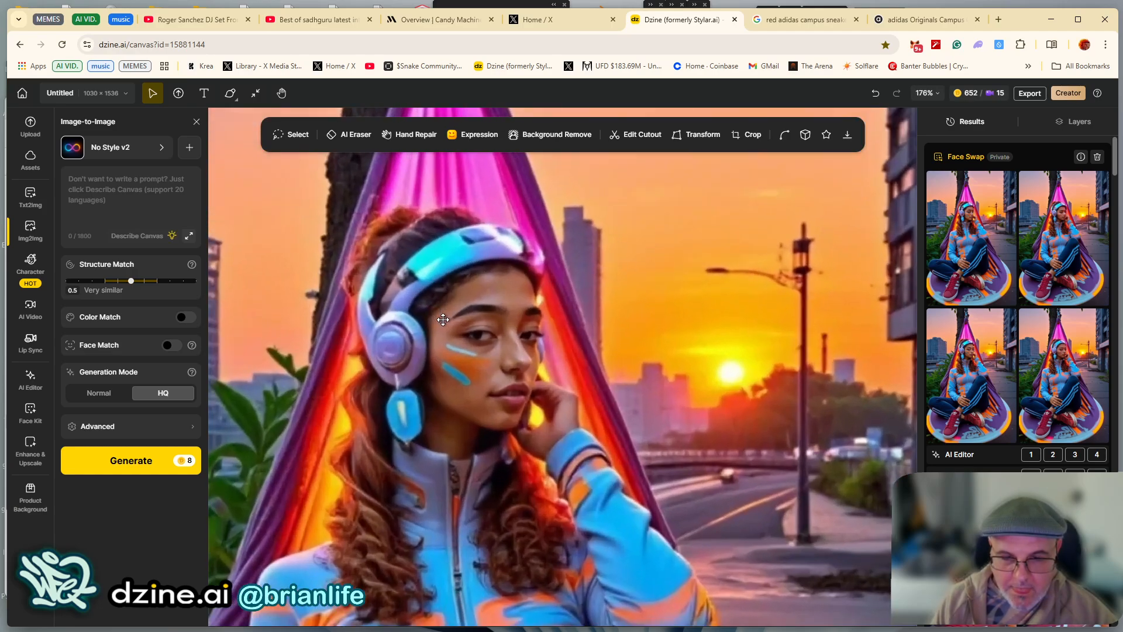
{"action": "scroll", "coordinate": [443, 320], "scroll_direction": "up", "scroll_amount": 2}
{"action": "left_click", "coordinate": [1076, 124]}
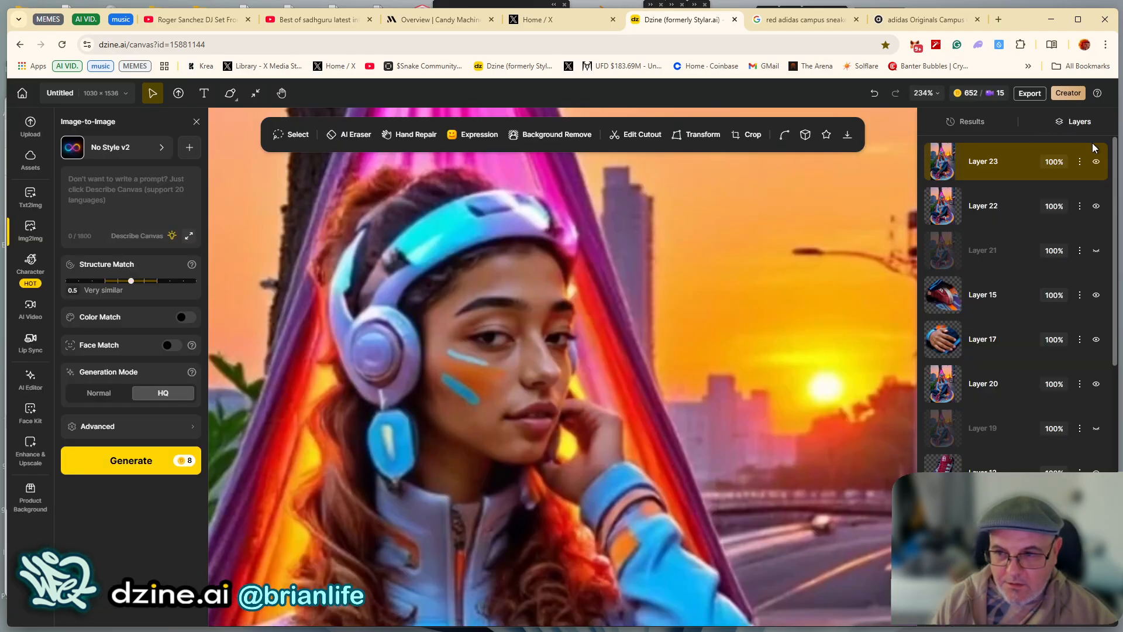
{"action": "left_click", "coordinate": [1097, 164]}
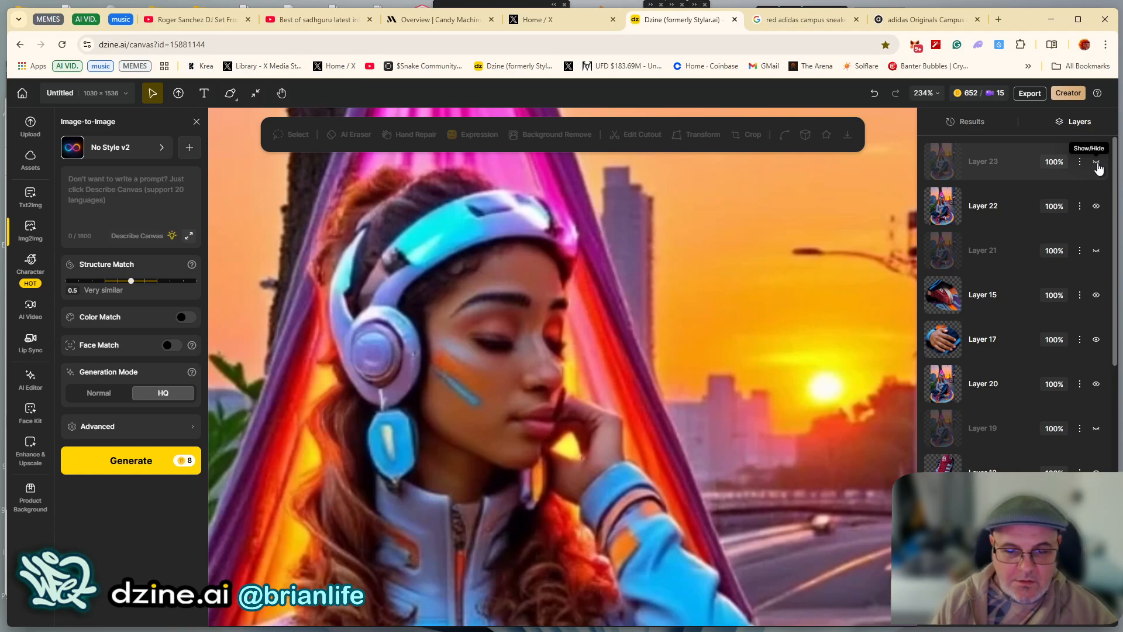
{"action": "left_click", "coordinate": [1096, 163]}
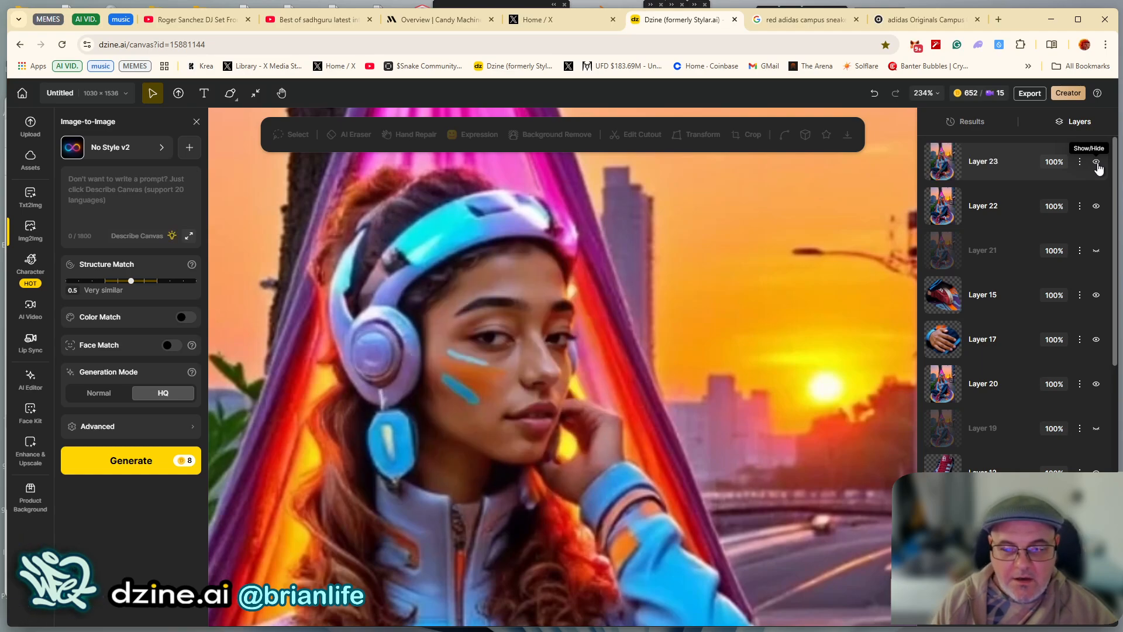
{"action": "left_click", "coordinate": [1096, 164]}
{"action": "left_click", "coordinate": [1097, 164]}
{"action": "left_click", "coordinate": [1097, 165]}
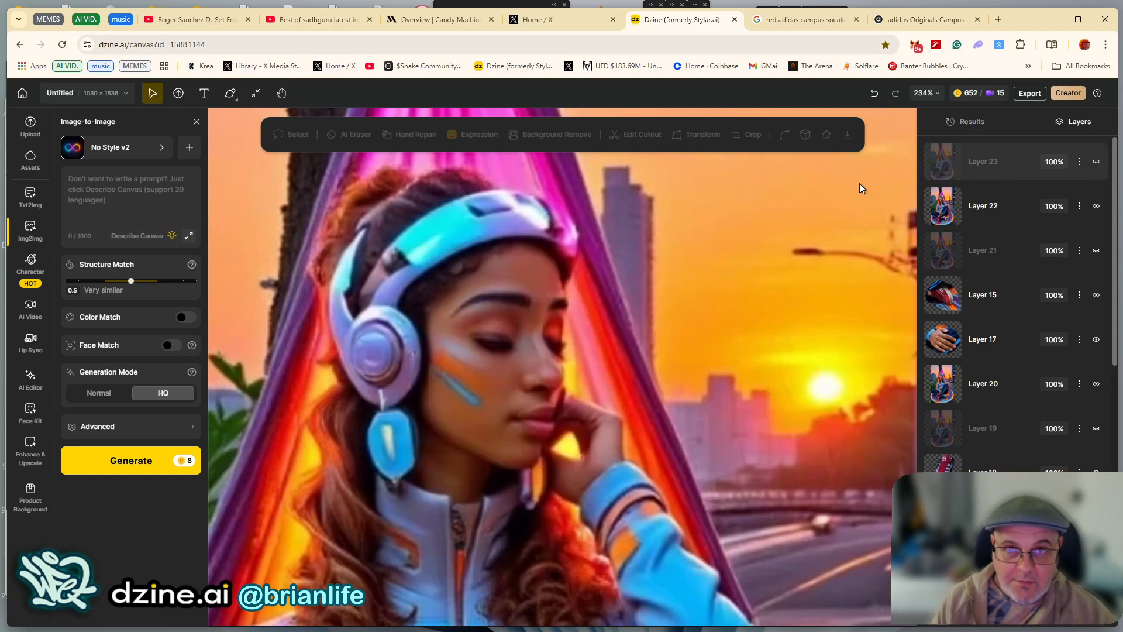
{"action": "scroll", "coordinate": [579, 301], "scroll_direction": "down", "scroll_amount": 4}
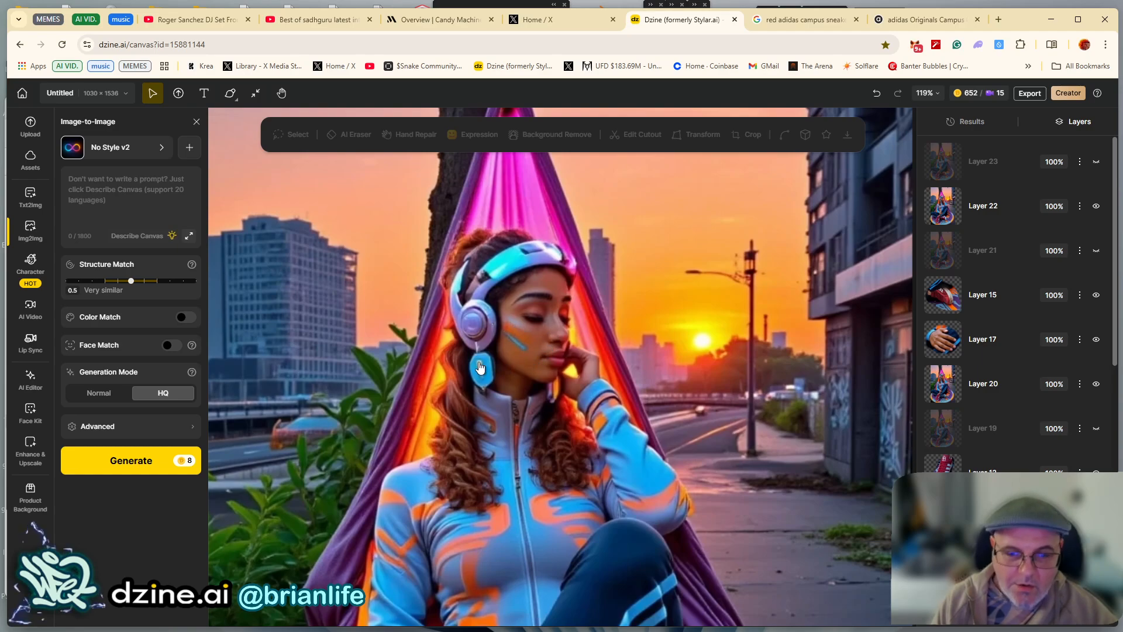
{"action": "left_click_drag", "start_coordinate": [628, 352], "coordinate": [548, 314]}
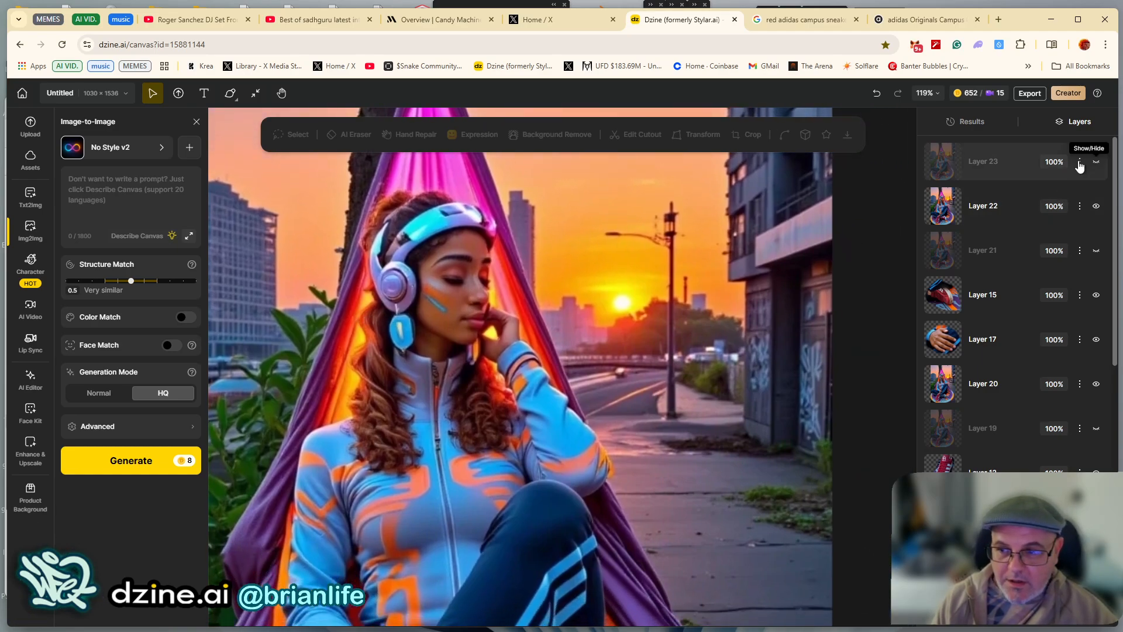
{"action": "left_click", "coordinate": [1097, 163]}
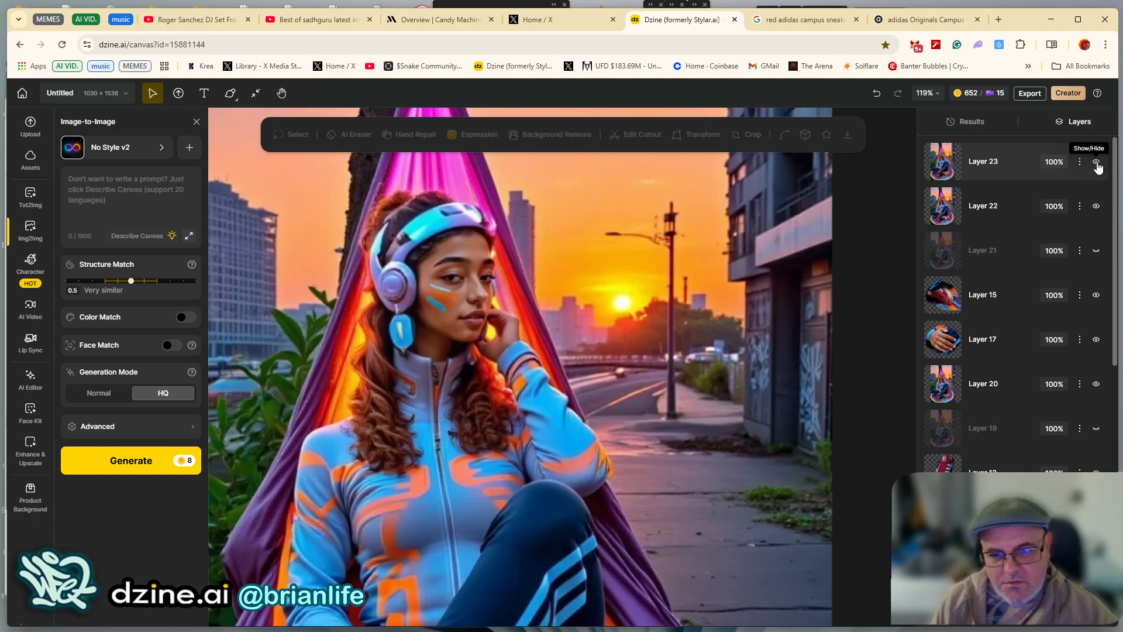
{"action": "left_click", "coordinate": [1097, 164]}
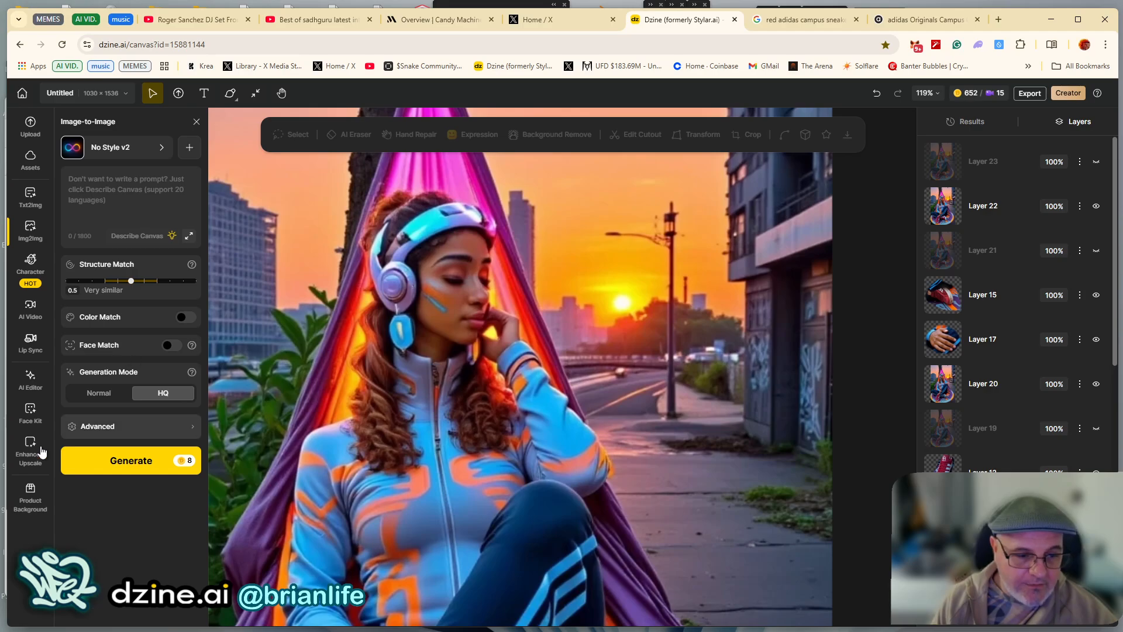
Select Layer 22 and open the Enhance & Upscale tool for it
{"action": "left_click", "coordinate": [985, 211]}
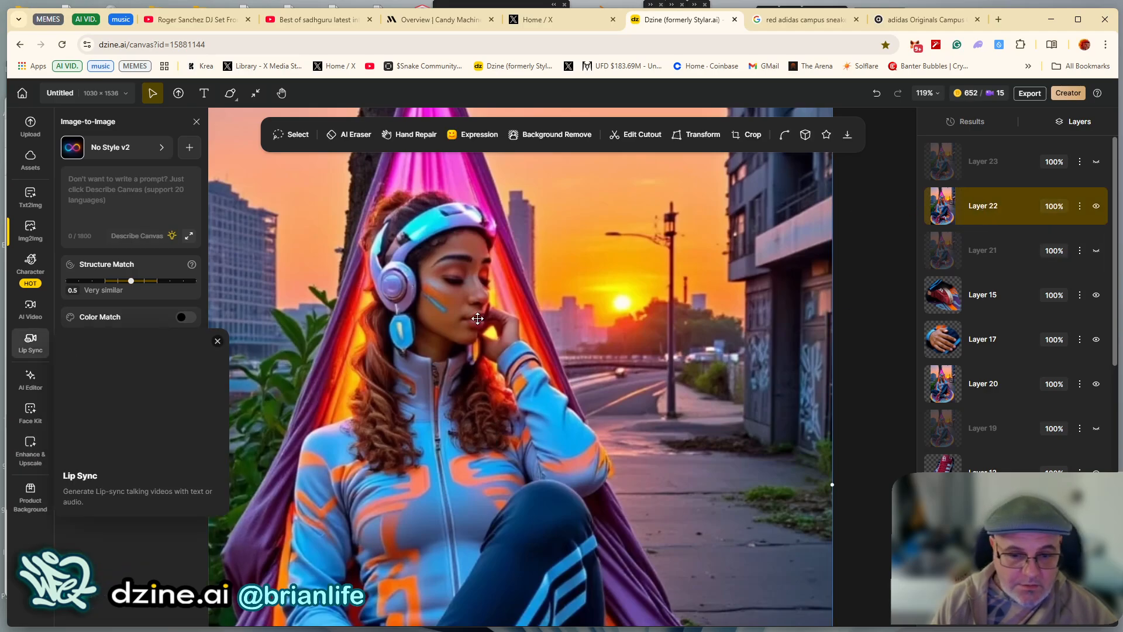
{"action": "scroll", "coordinate": [381, 376], "scroll_direction": "down", "scroll_amount": 5}
{"action": "left_click_drag", "start_coordinate": [381, 375], "coordinate": [403, 306]}
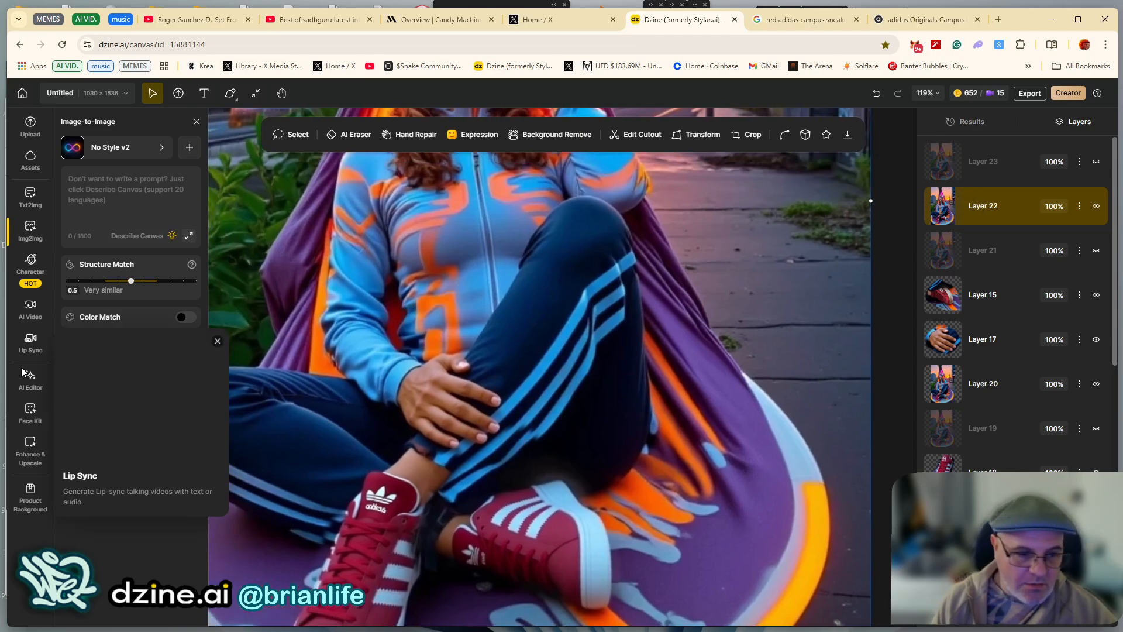
{"action": "mouse_move", "coordinate": [28, 452]}
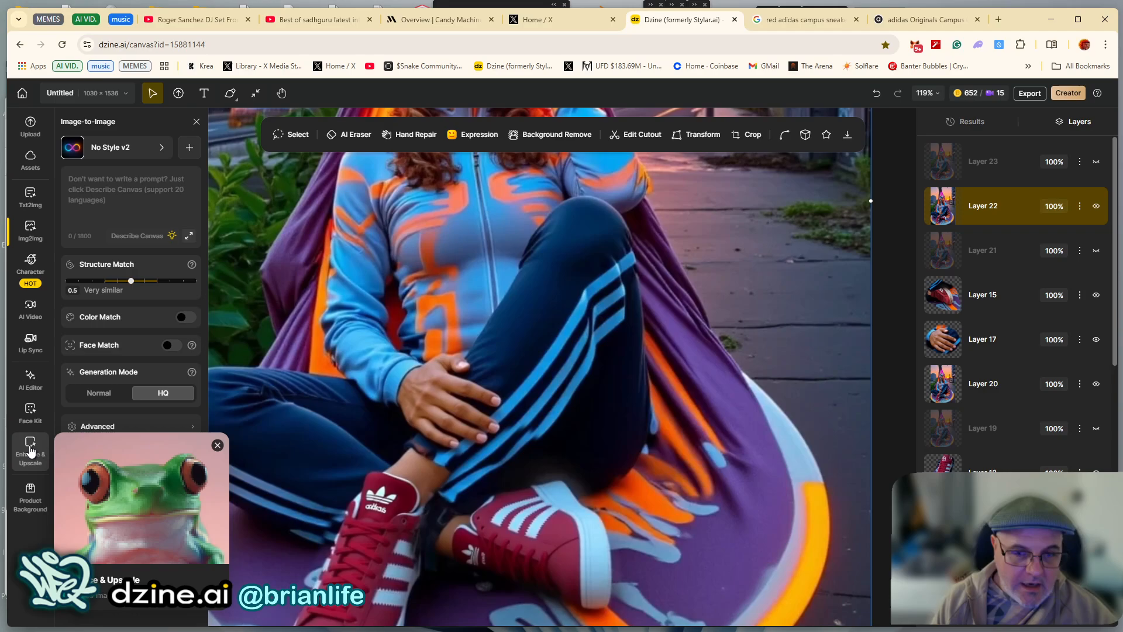
{"action": "left_click", "coordinate": [27, 451]}
{"action": "left_click_drag", "start_coordinate": [414, 253], "coordinate": [466, 468]}
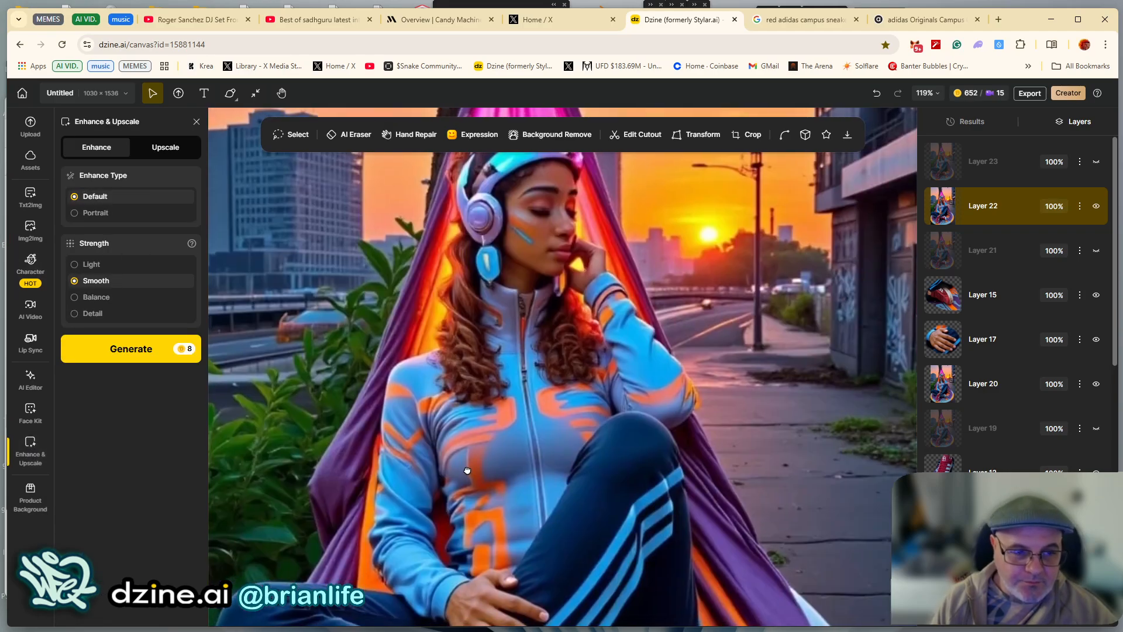
{"action": "left_click_drag", "start_coordinate": [453, 331], "coordinate": [441, 388]}
Try the Portrait enhance type and return the setting to Default
{"action": "mouse_move", "coordinate": [96, 198]}
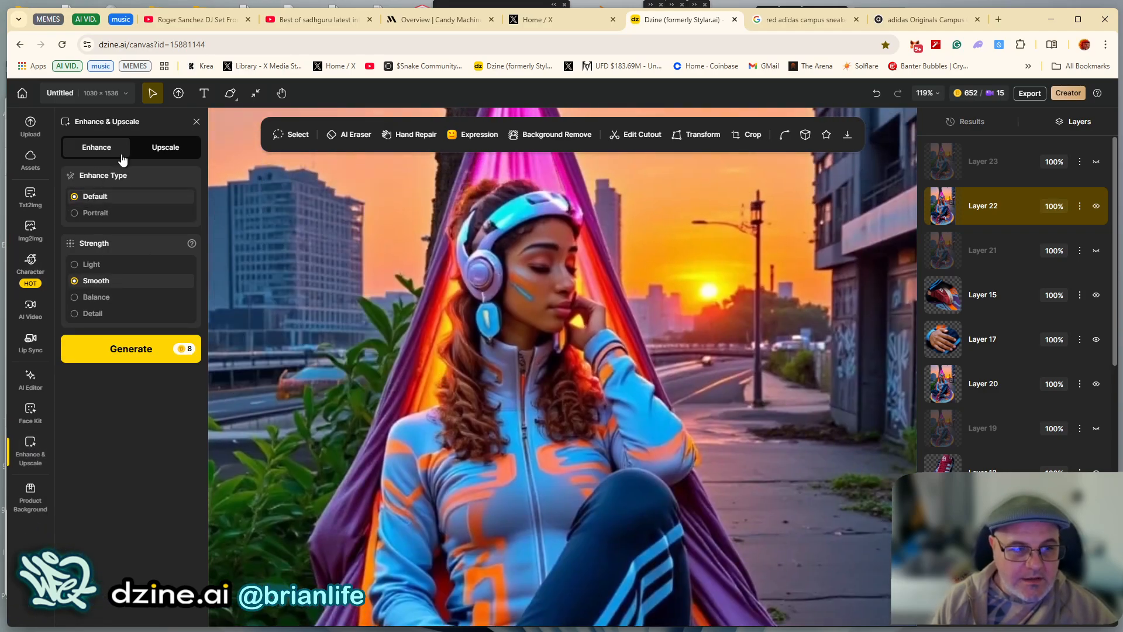
{"action": "left_click", "coordinate": [96, 213]}
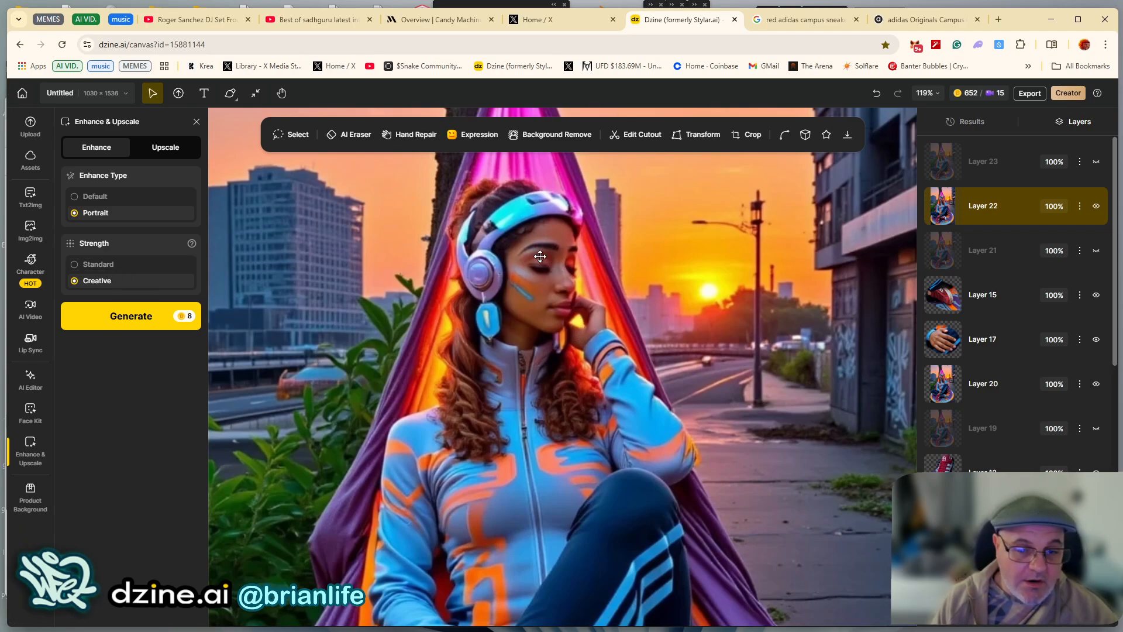
{"action": "left_click", "coordinate": [81, 197]}
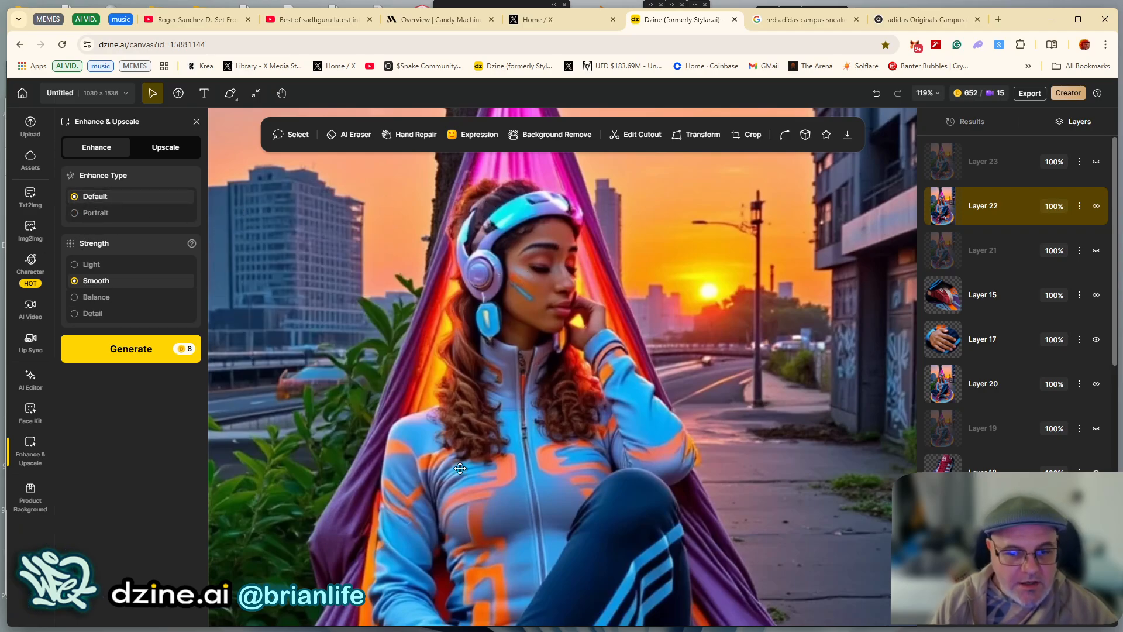
{"action": "scroll", "coordinate": [461, 468], "scroll_direction": "down", "scroll_amount": 6}
{"action": "scroll", "coordinate": [405, 381], "scroll_direction": "up", "scroll_amount": 5}
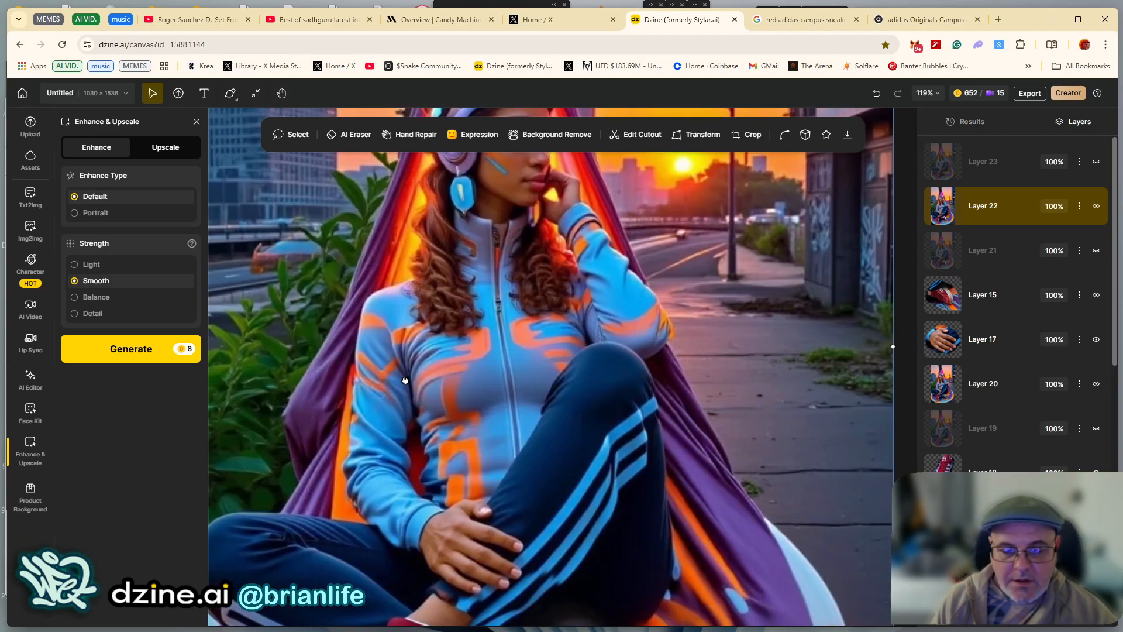
Generate an enhancement of Layer 22 using the Portrait type at Standard strength
{"action": "left_click_drag", "start_coordinate": [406, 381], "coordinate": [351, 530]}
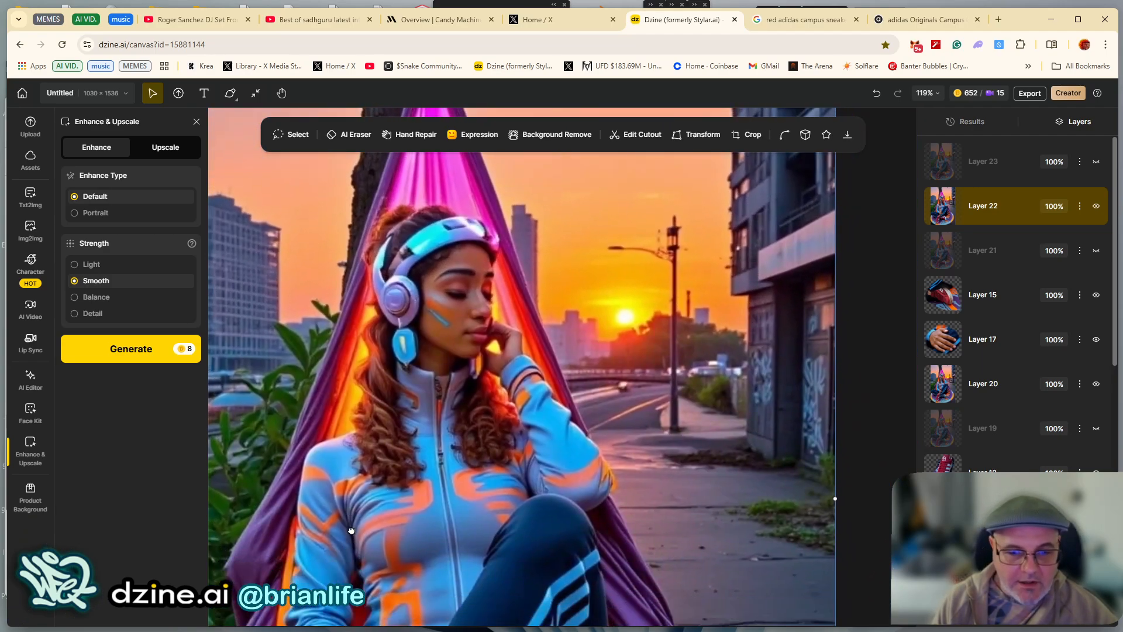
{"action": "left_click", "coordinate": [92, 214]}
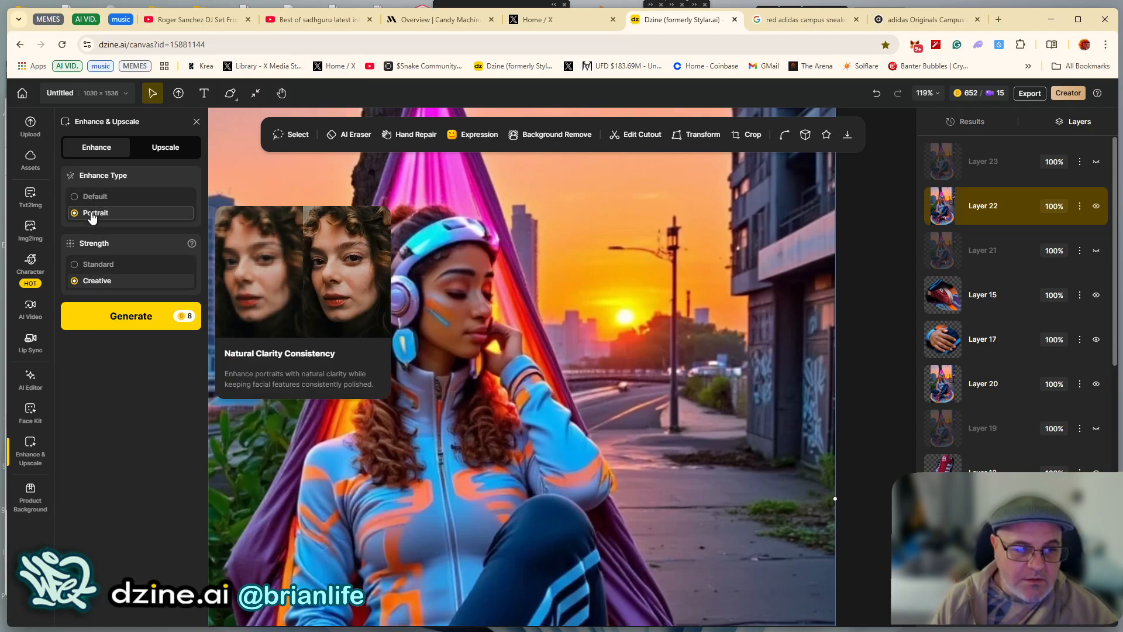
{"action": "left_click", "coordinate": [80, 266]}
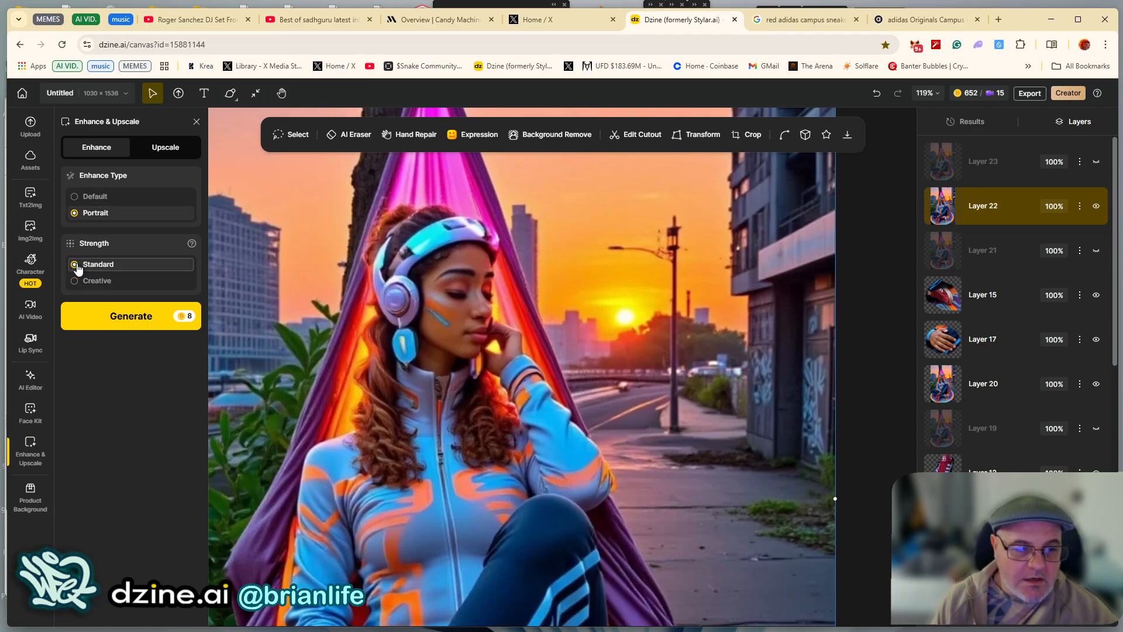
{"action": "left_click", "coordinate": [103, 319]}
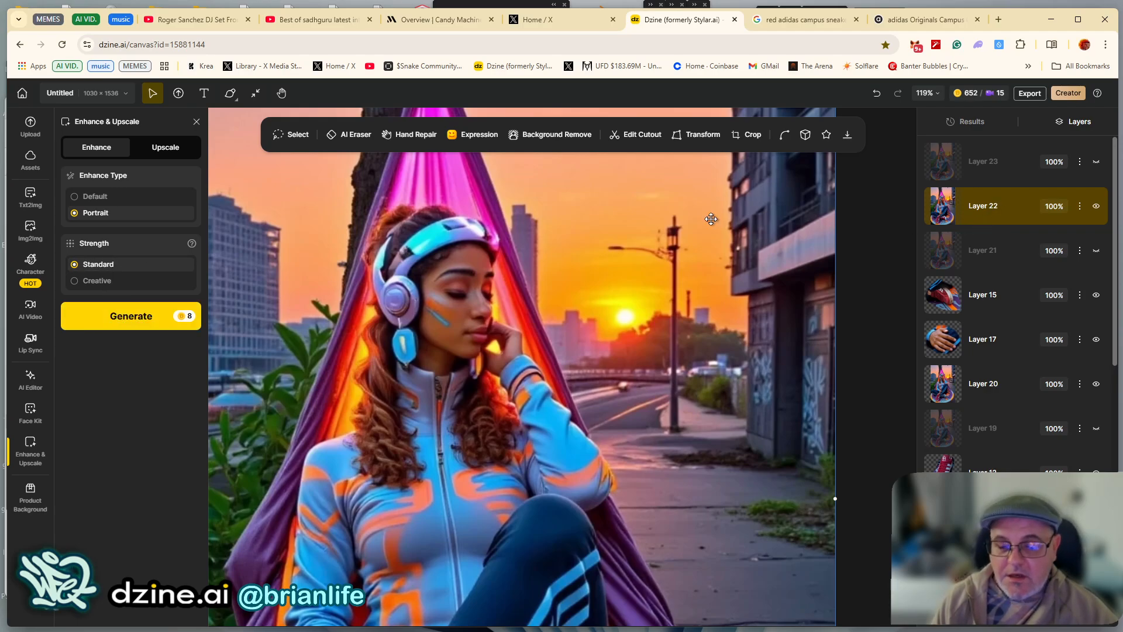
Generate another Portrait enhancement of Layer 22, this time at Creative strength
{"action": "scroll", "coordinate": [511, 367], "scroll_direction": "down", "scroll_amount": 5}
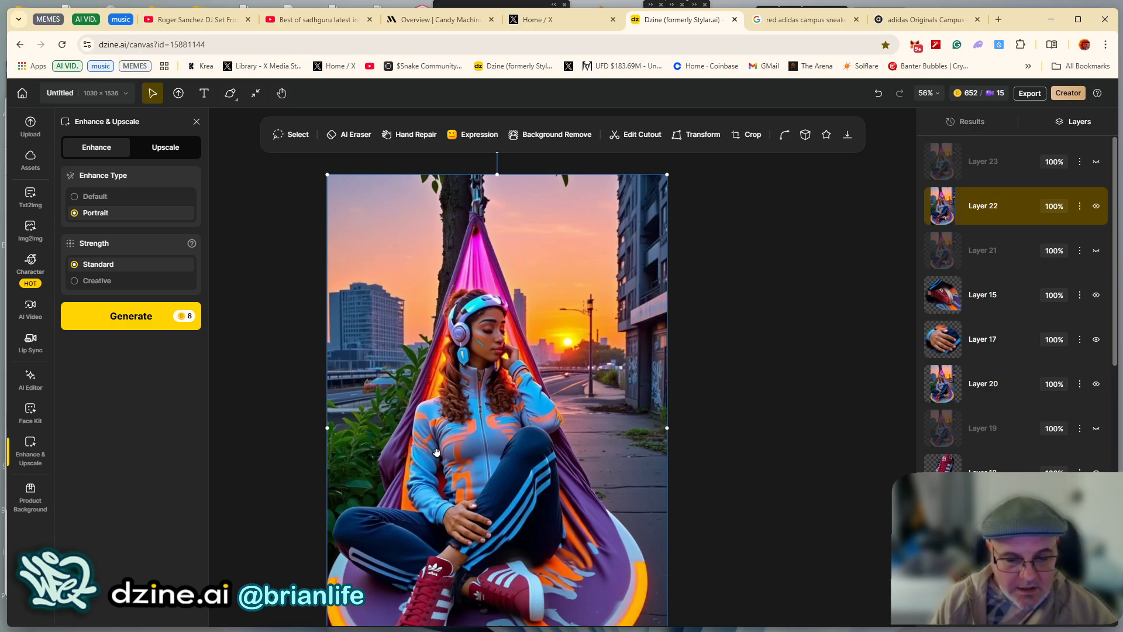
{"action": "left_click_drag", "start_coordinate": [437, 452], "coordinate": [449, 335]}
{"action": "scroll", "coordinate": [472, 385], "scroll_direction": "up", "scroll_amount": 4}
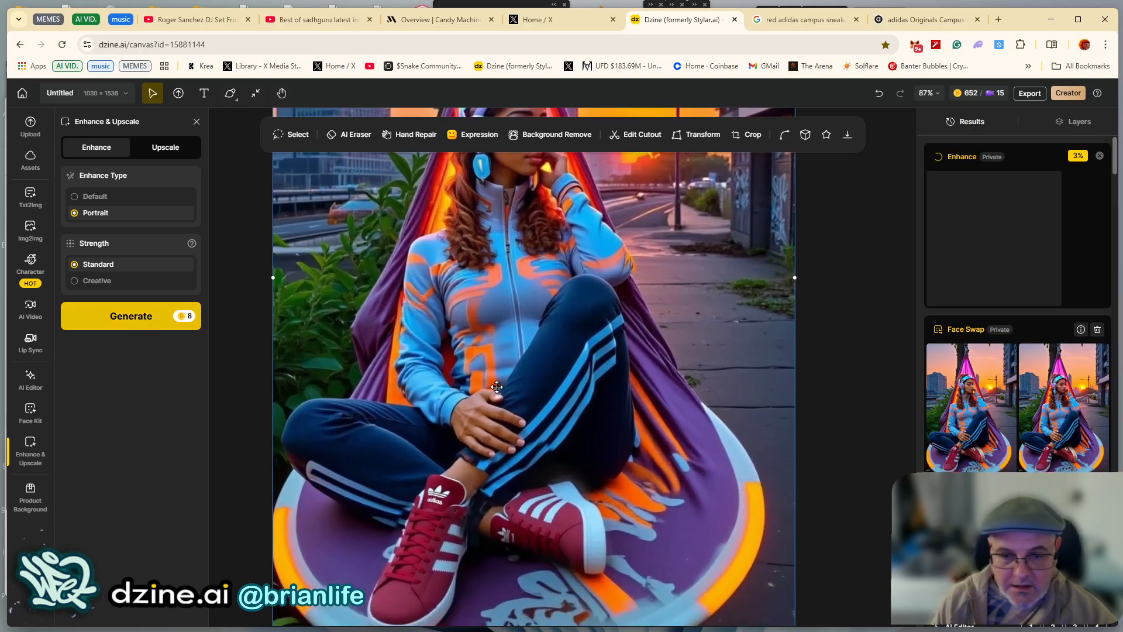
{"action": "scroll", "coordinate": [504, 372], "scroll_direction": "up", "scroll_amount": 4}
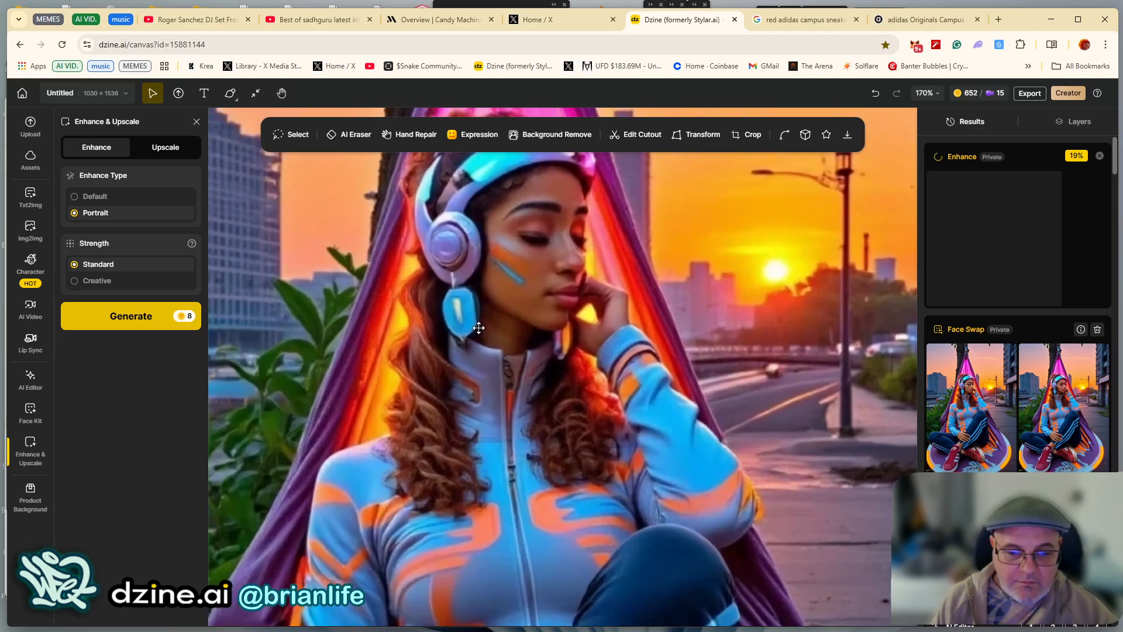
{"action": "left_click_drag", "start_coordinate": [478, 328], "coordinate": [491, 433]}
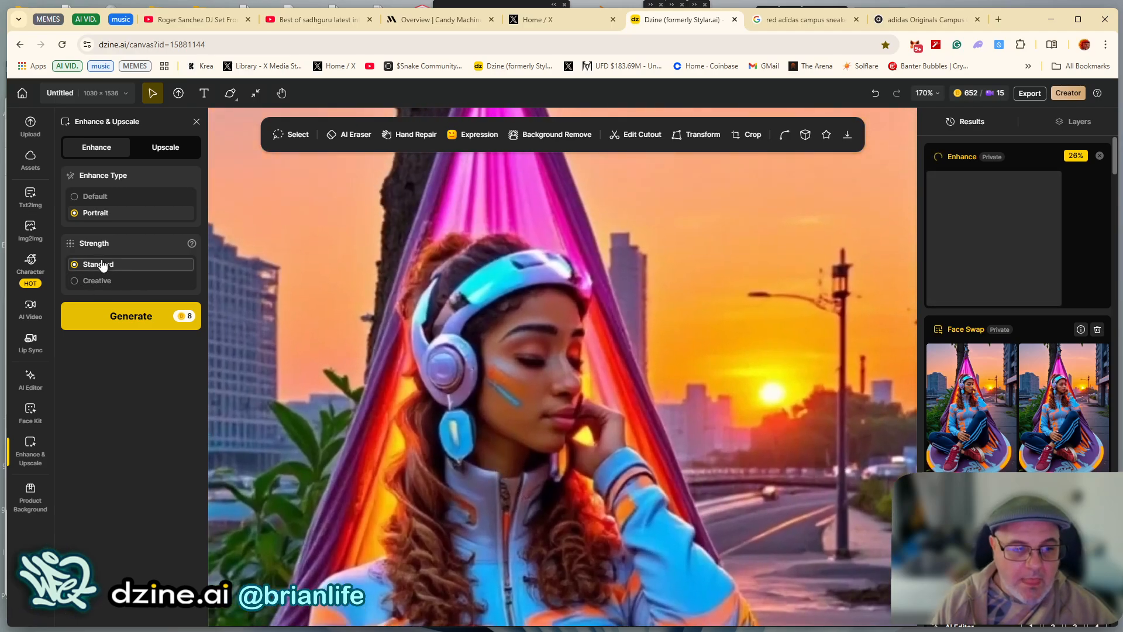
{"action": "left_click", "coordinate": [112, 319]}
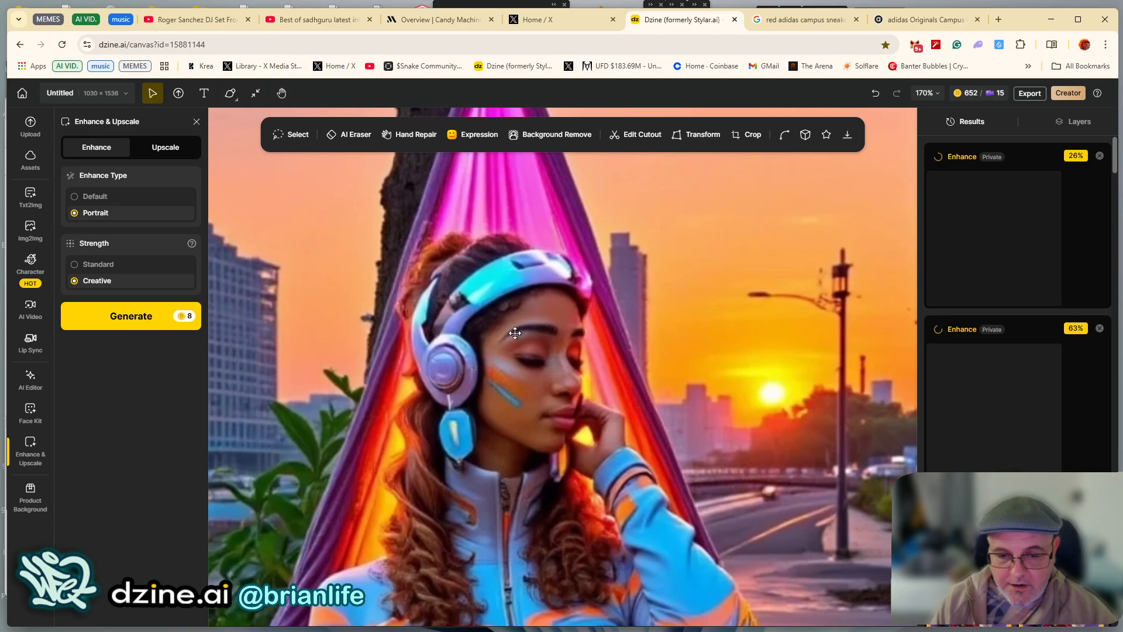
Switch the enhance type to Default with Detail strength and generate an enhancement of Layer 22
{"action": "left_click_drag", "start_coordinate": [159, 303], "coordinate": [124, 272]}
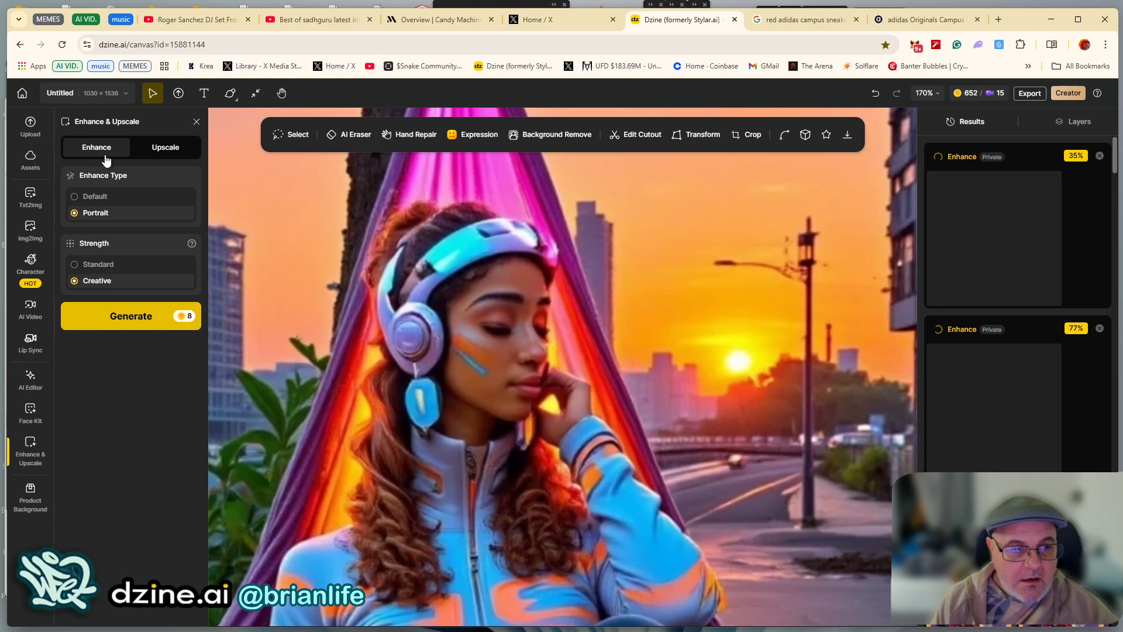
{"action": "left_click", "coordinate": [100, 197]}
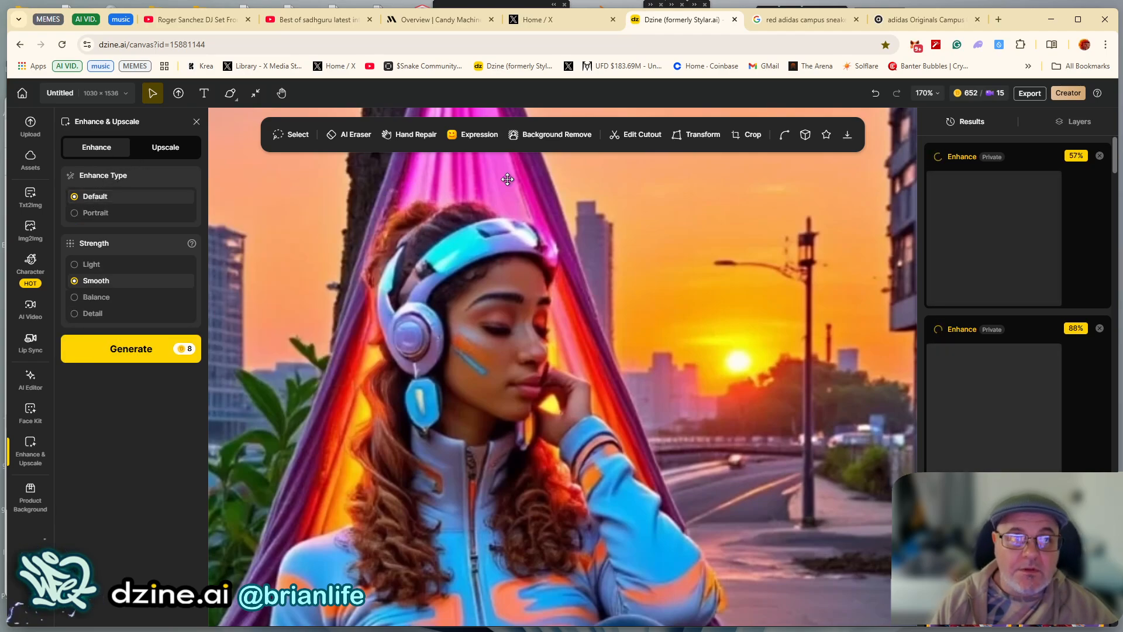
{"action": "left_click_drag", "start_coordinate": [366, 267], "coordinate": [409, 246]}
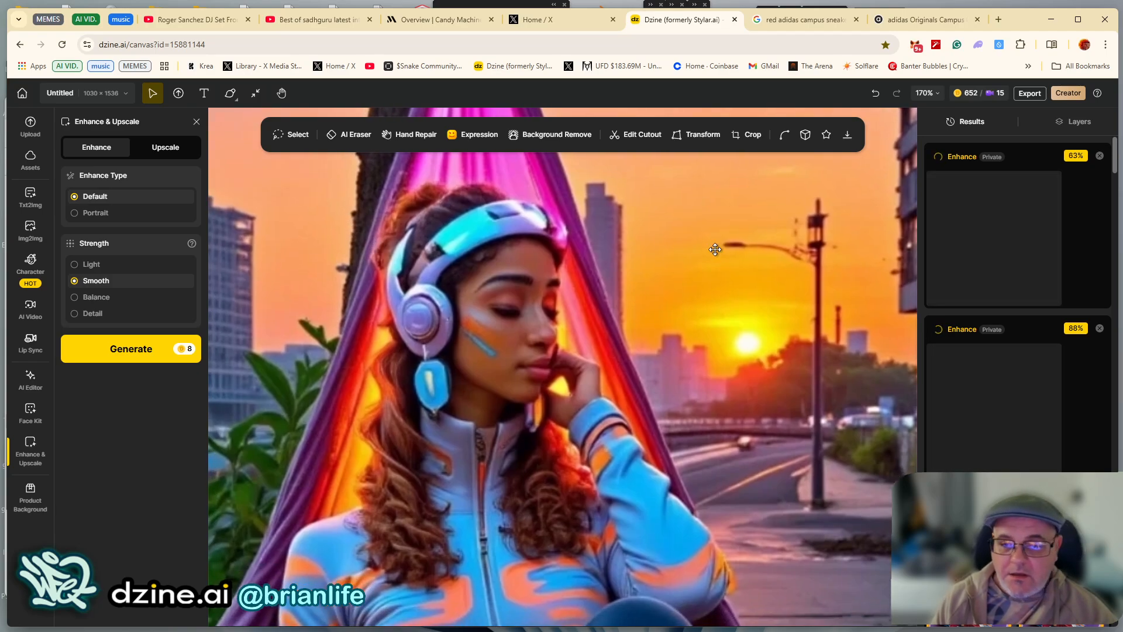
{"action": "scroll", "coordinate": [679, 313], "scroll_direction": "down", "scroll_amount": 4}
{"action": "scroll", "coordinate": [667, 316], "scroll_direction": "up", "scroll_amount": 5}
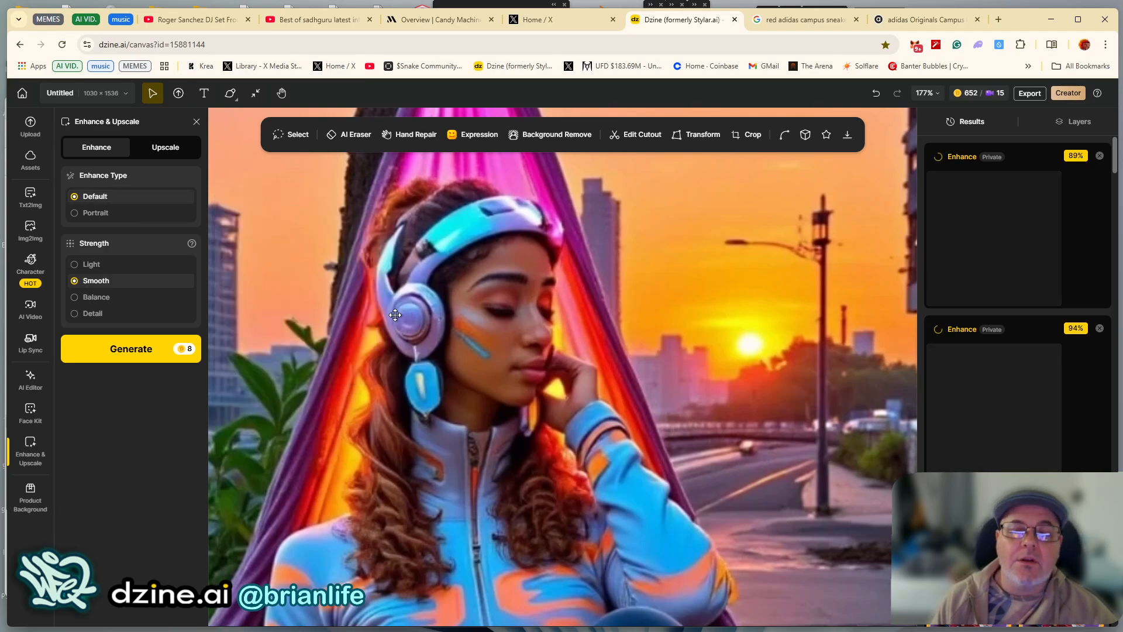
{"action": "mouse_move", "coordinate": [102, 206]}
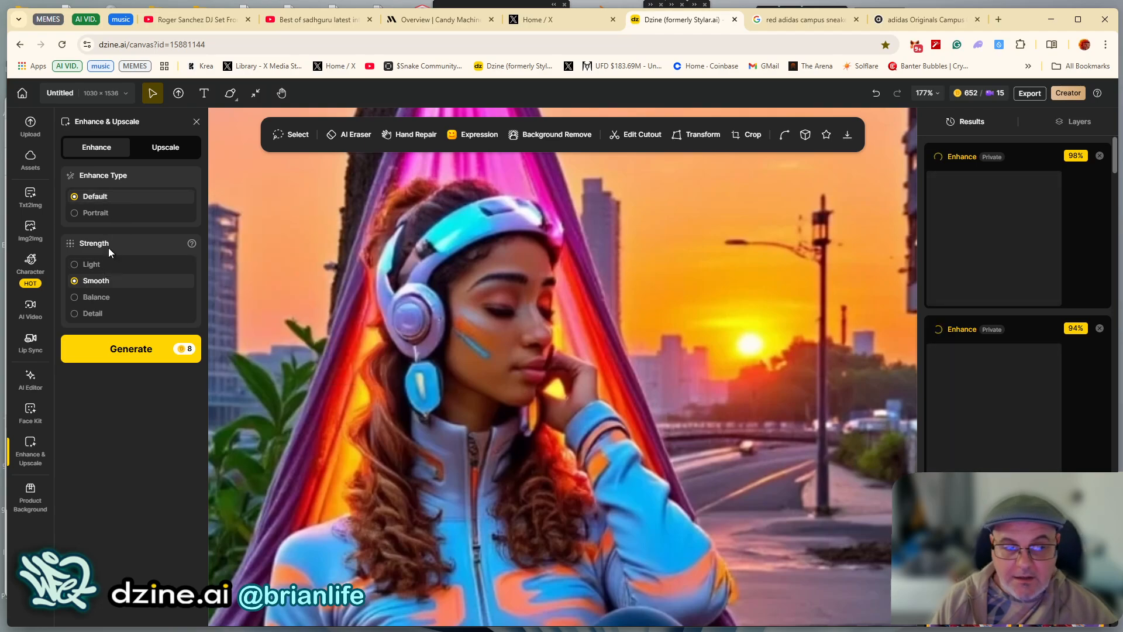
{"action": "left_click", "coordinate": [121, 300]}
{"action": "left_click", "coordinate": [119, 315]}
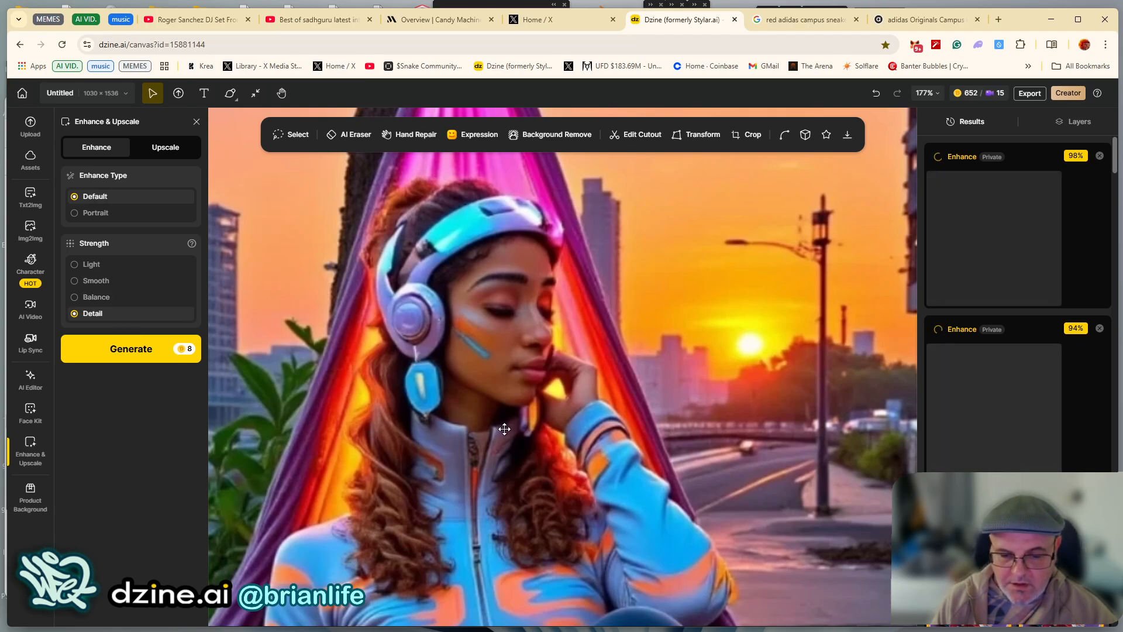
{"action": "scroll", "coordinate": [504, 428], "scroll_direction": "down", "scroll_amount": 5}
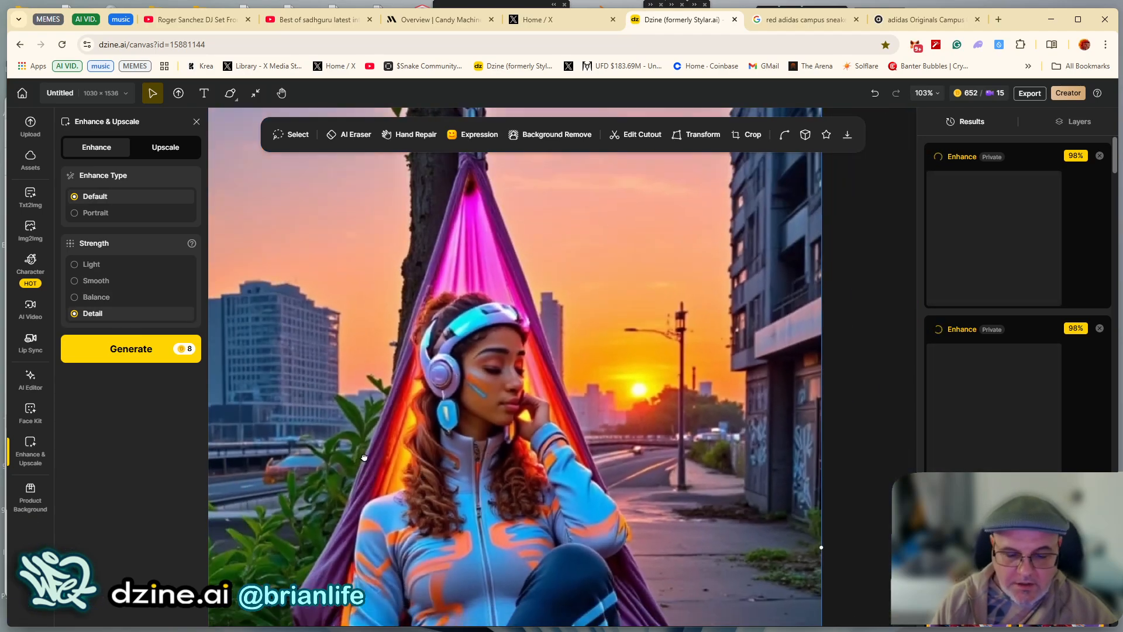
{"action": "scroll", "coordinate": [364, 457], "scroll_direction": "down", "scroll_amount": 2}
{"action": "scroll", "coordinate": [452, 290], "scroll_direction": "up", "scroll_amount": 5}
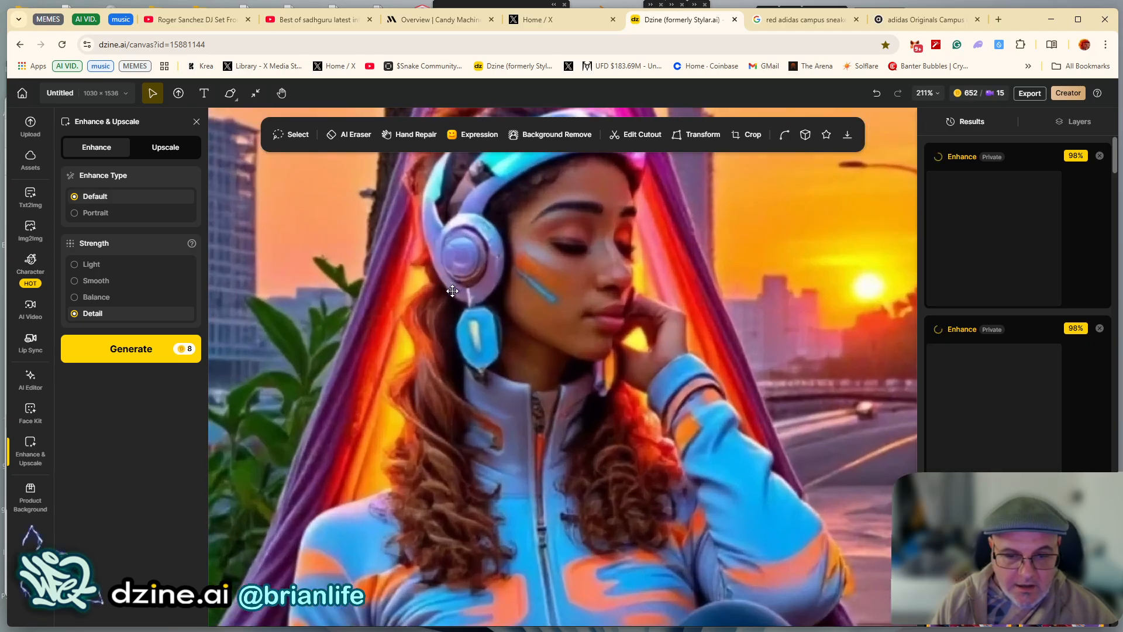
{"action": "left_click", "coordinate": [138, 357]}
Generate a further Default enhancement of Layer 22 at Light strength
{"action": "left_click", "coordinate": [119, 270]}
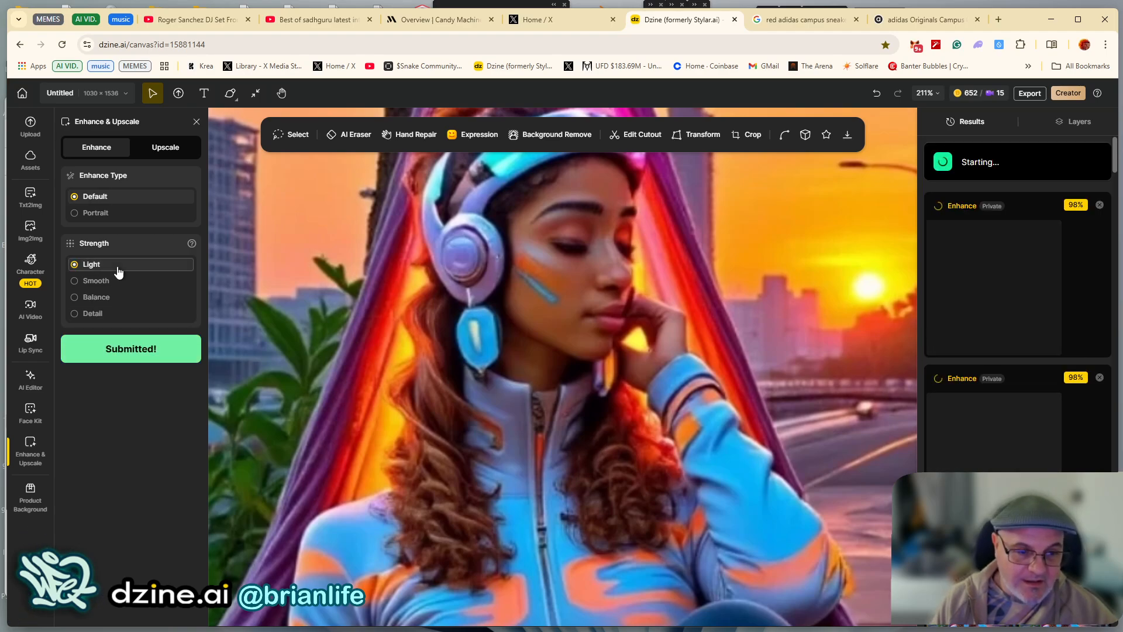
{"action": "left_click", "coordinate": [1079, 136]}
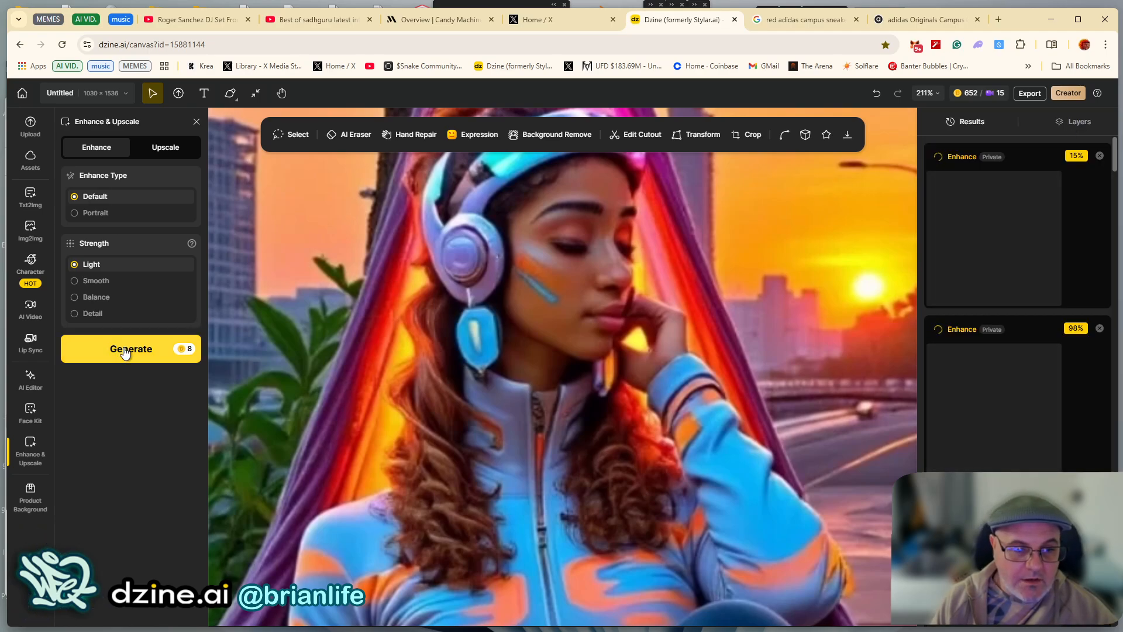
{"action": "left_click", "coordinate": [124, 348]}
Preview the first finished Enhance result and place it on the canvas
{"action": "scroll", "coordinate": [1003, 417], "scroll_direction": "down", "scroll_amount": 4}
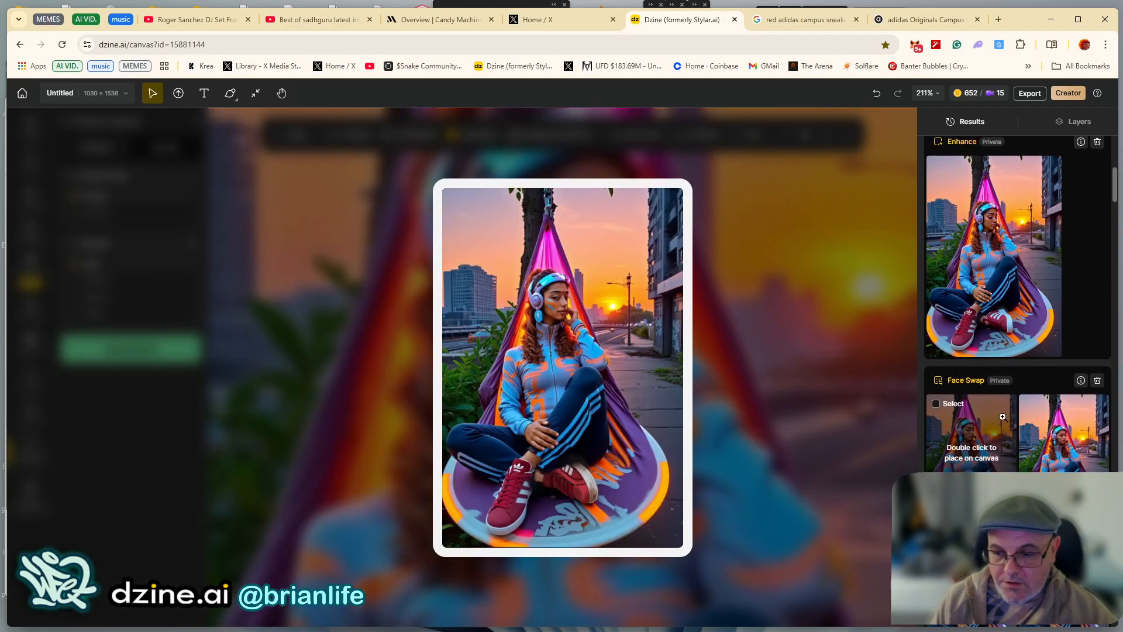
{"action": "mouse_move", "coordinate": [969, 322]}
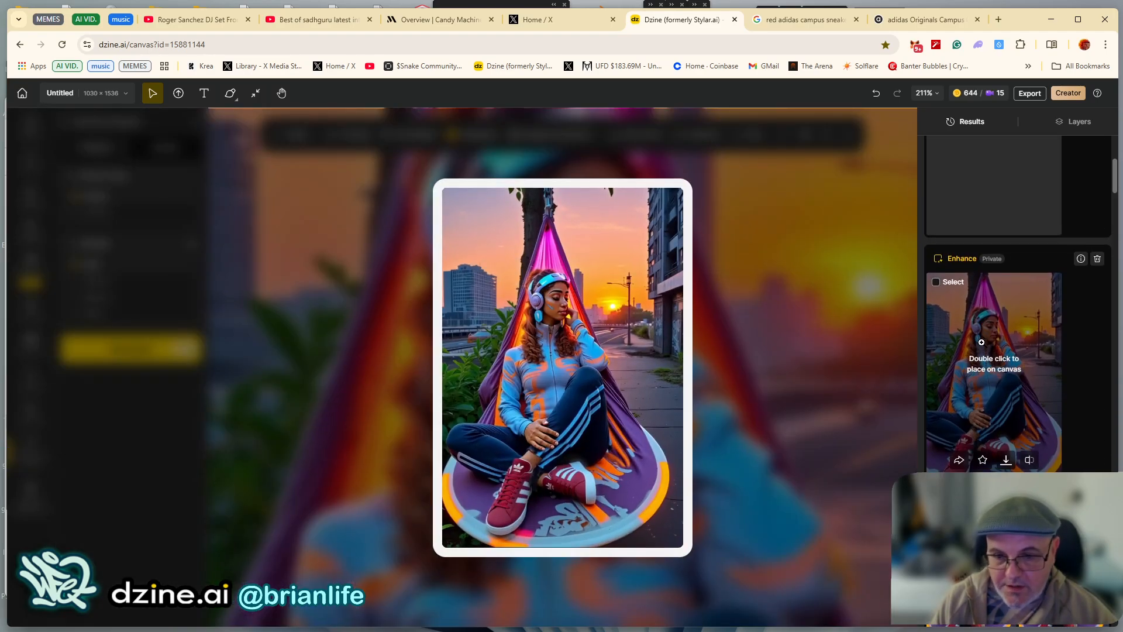
{"action": "scroll", "coordinate": [980, 393], "scroll_direction": "up", "scroll_amount": 4}
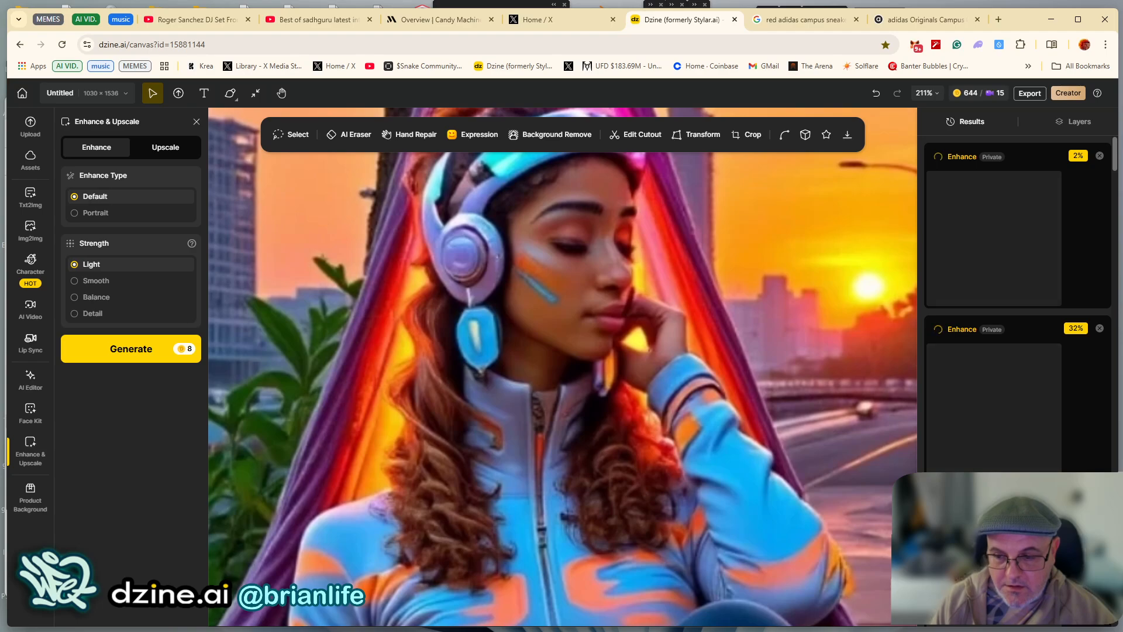
{"action": "scroll", "coordinate": [1008, 471], "scroll_direction": "down", "scroll_amount": 2}
{"action": "mouse_move", "coordinate": [1008, 471]}
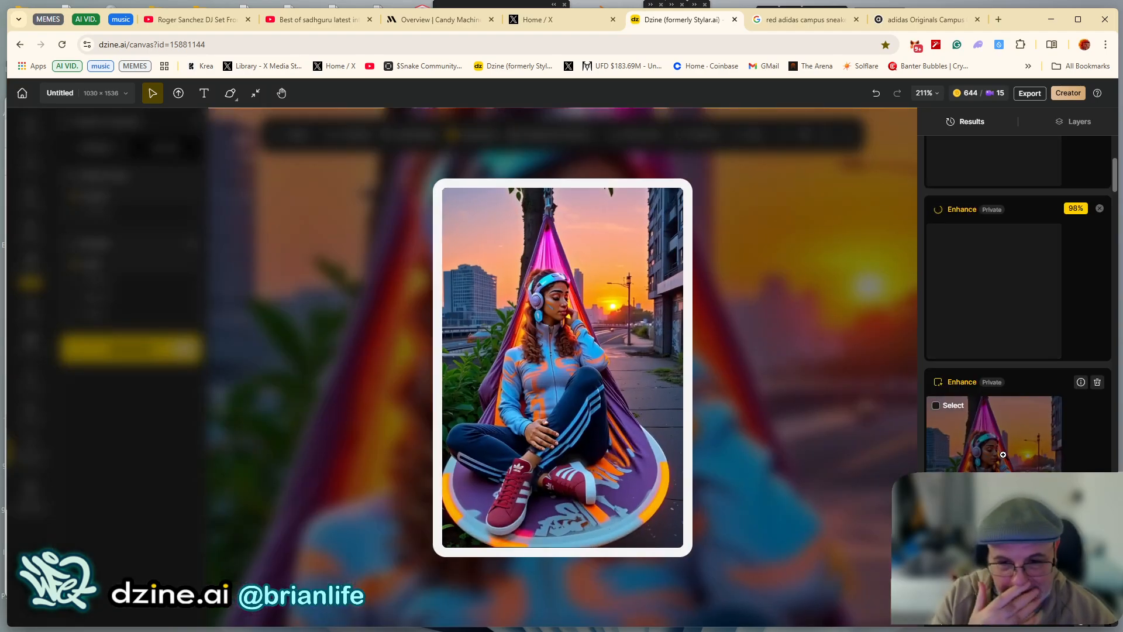
{"action": "scroll", "coordinate": [1005, 459], "scroll_direction": "up", "scroll_amount": 1}
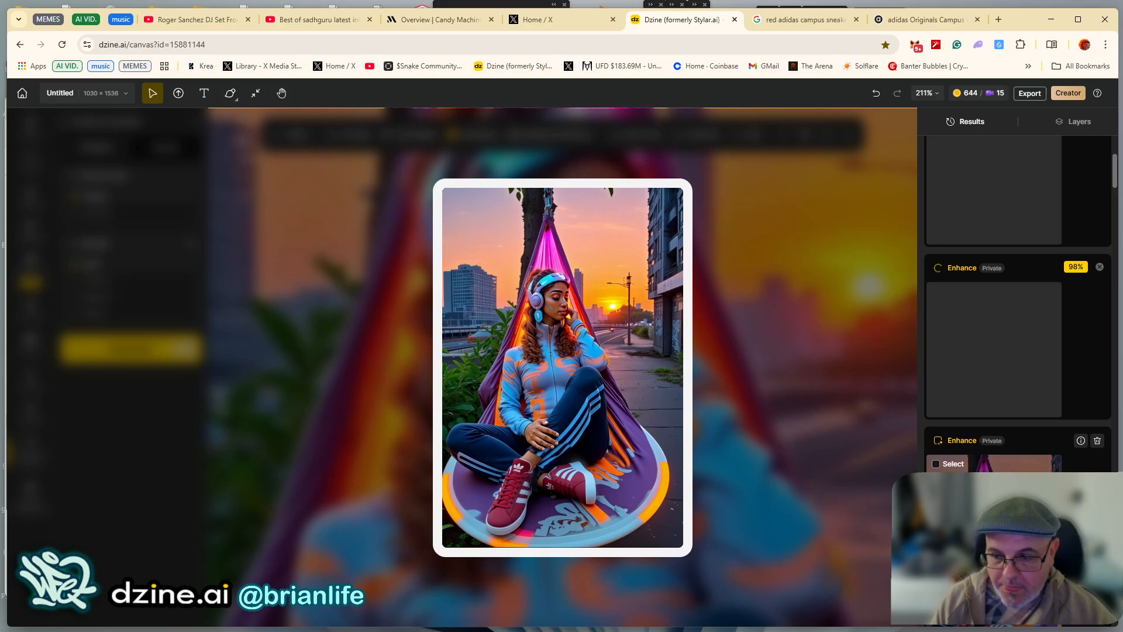
{"action": "left_click", "coordinate": [1005, 462]}
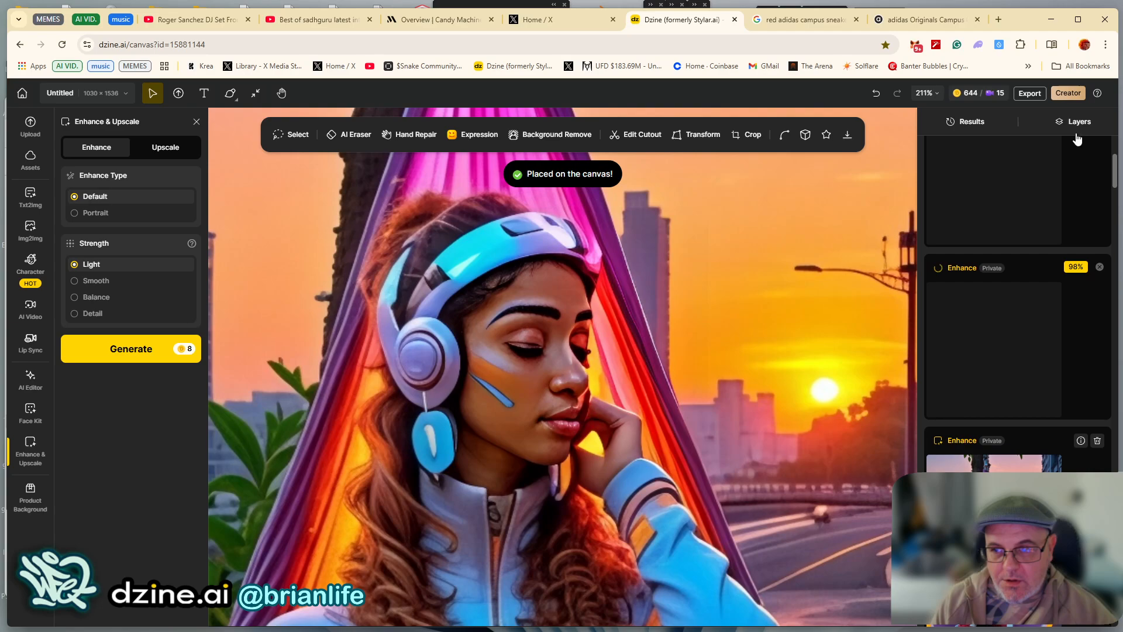
Compare the woman's face in Layer 24 and Layer 22 by toggling the layers' visibility, leaving both shown
{"action": "left_click", "coordinate": [1074, 124]}
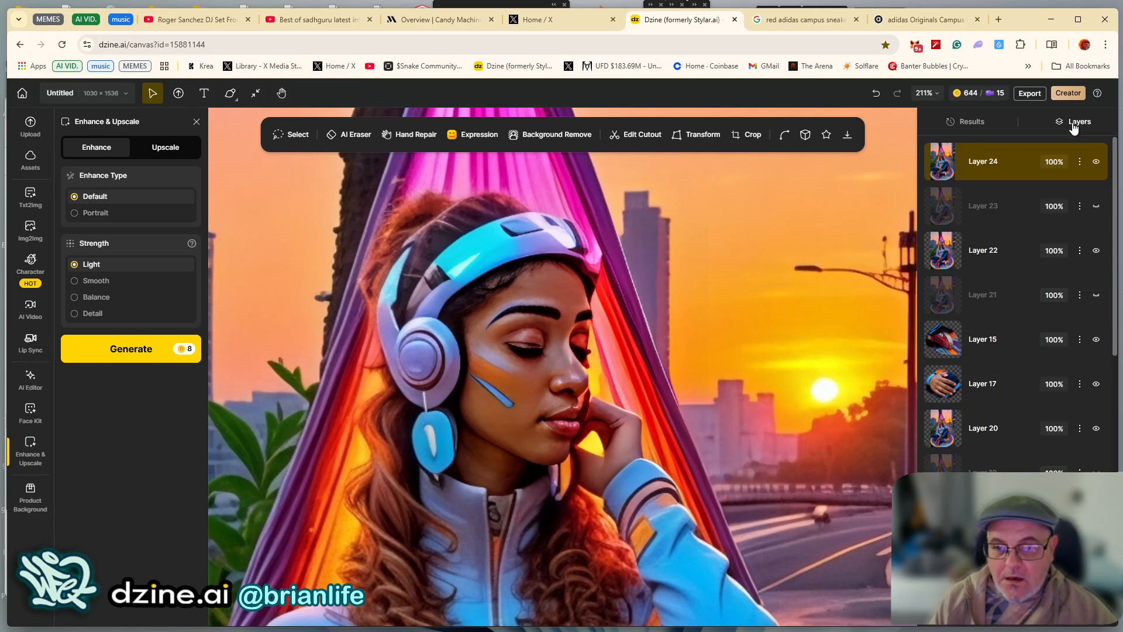
{"action": "left_click", "coordinate": [1096, 161]}
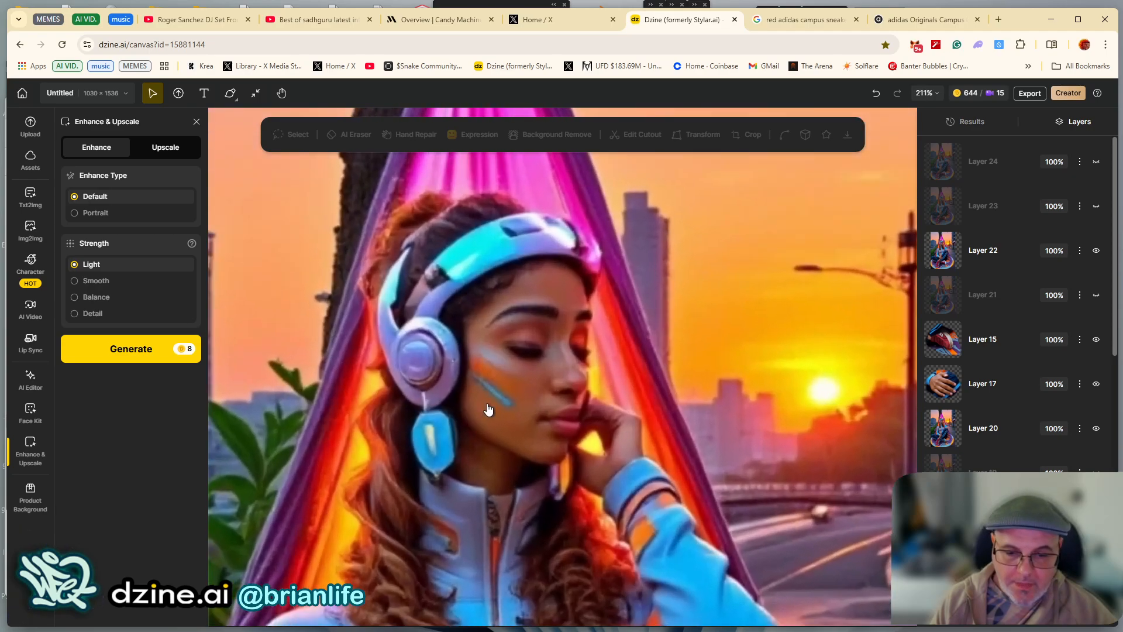
{"action": "left_click", "coordinate": [1095, 252]}
{"action": "left_click", "coordinate": [1096, 253]}
{"action": "left_click", "coordinate": [1097, 164]}
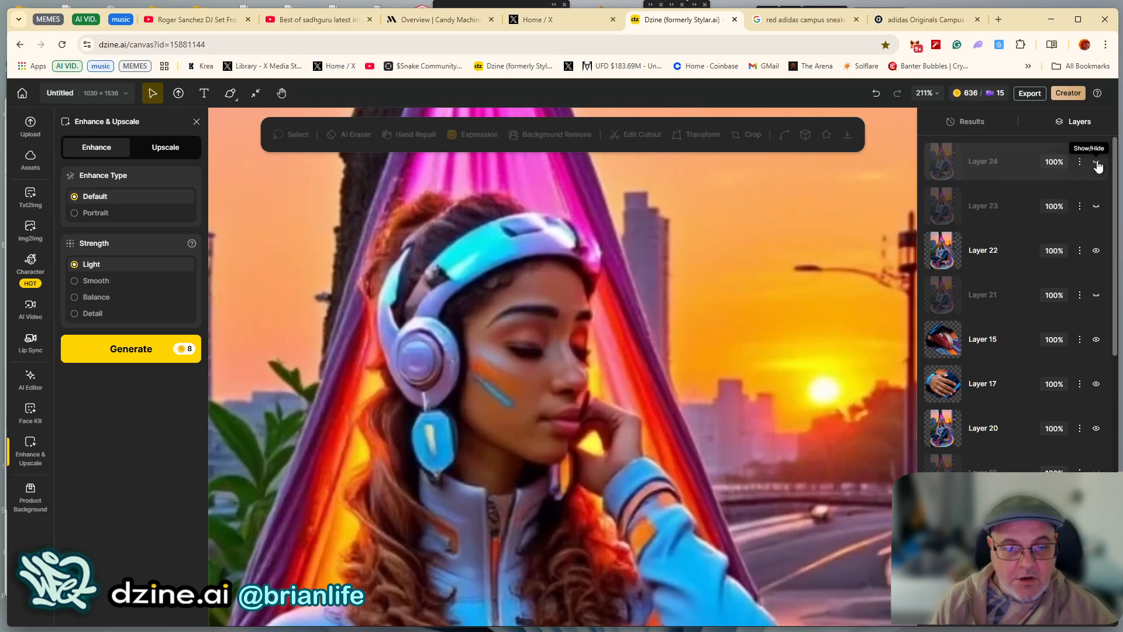
Compare the woman's face and upper body with Layer 24 hidden and shown, leaving Layer 24 visible
{"action": "scroll", "coordinate": [604, 438], "scroll_direction": "down", "scroll_amount": 3}
{"action": "scroll", "coordinate": [604, 438], "scroll_direction": "down", "scroll_amount": 3}
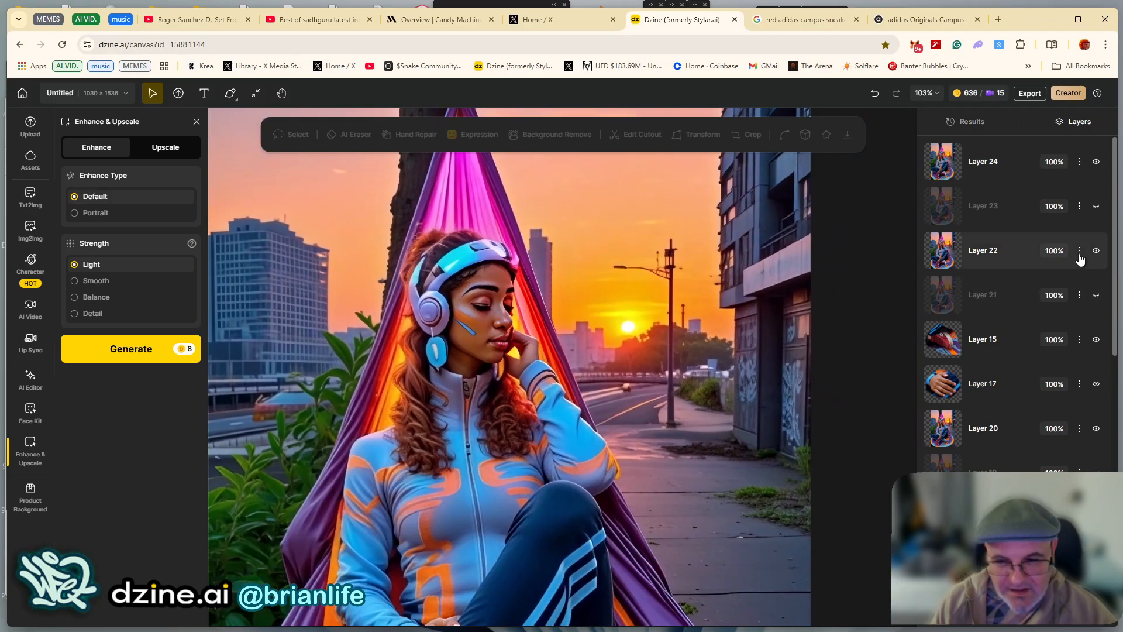
{"action": "left_click", "coordinate": [1097, 165]}
{"action": "left_click", "coordinate": [1097, 166]}
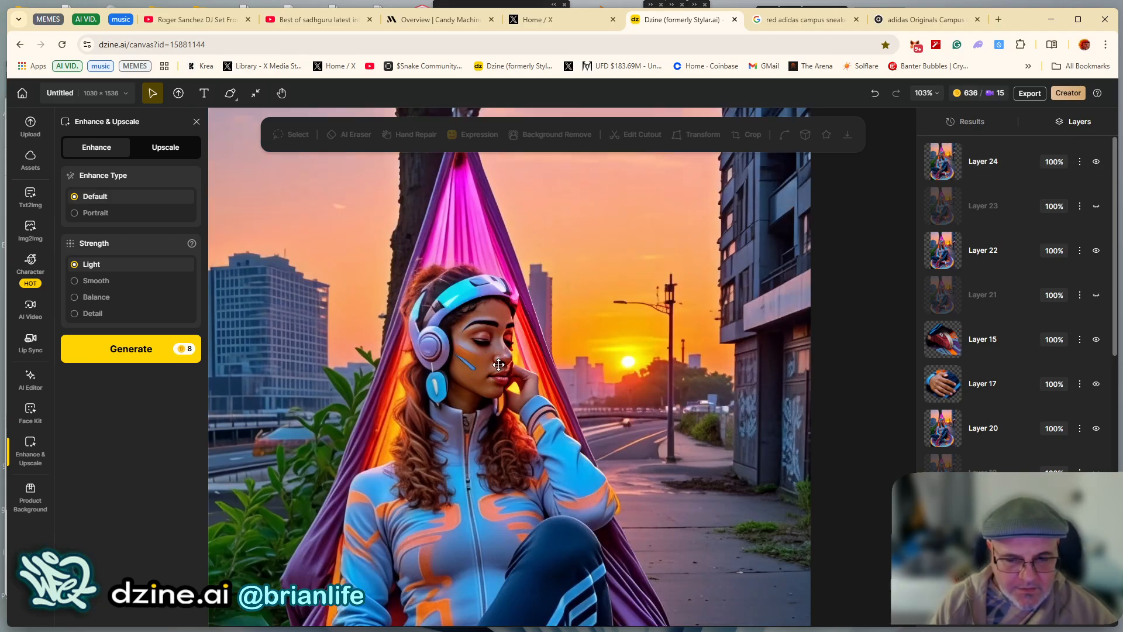
{"action": "scroll", "coordinate": [504, 346], "scroll_direction": "up", "scroll_amount": 5}
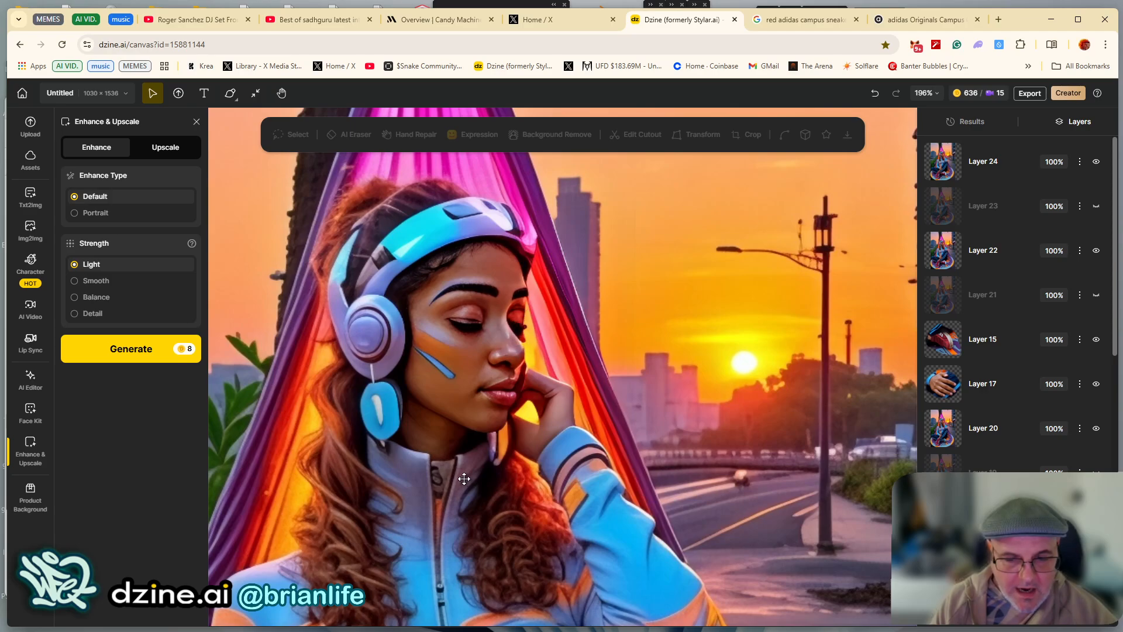
Examine the hand and sneakers in Layer 24, then hide that layer to compare them with Layer 22
{"action": "scroll", "coordinate": [464, 479], "scroll_direction": "down", "scroll_amount": 4}
{"action": "scroll", "coordinate": [445, 476], "scroll_direction": "down", "scroll_amount": 5}
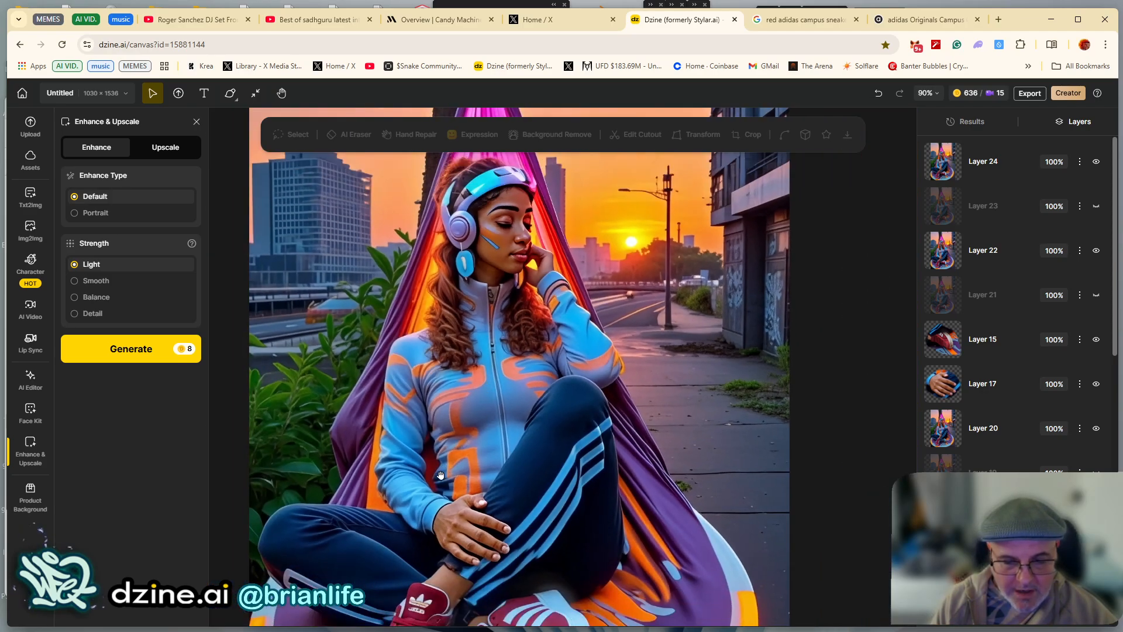
{"action": "scroll", "coordinate": [440, 475], "scroll_direction": "down", "scroll_amount": 3}
{"action": "scroll", "coordinate": [421, 392], "scroll_direction": "up", "scroll_amount": 3}
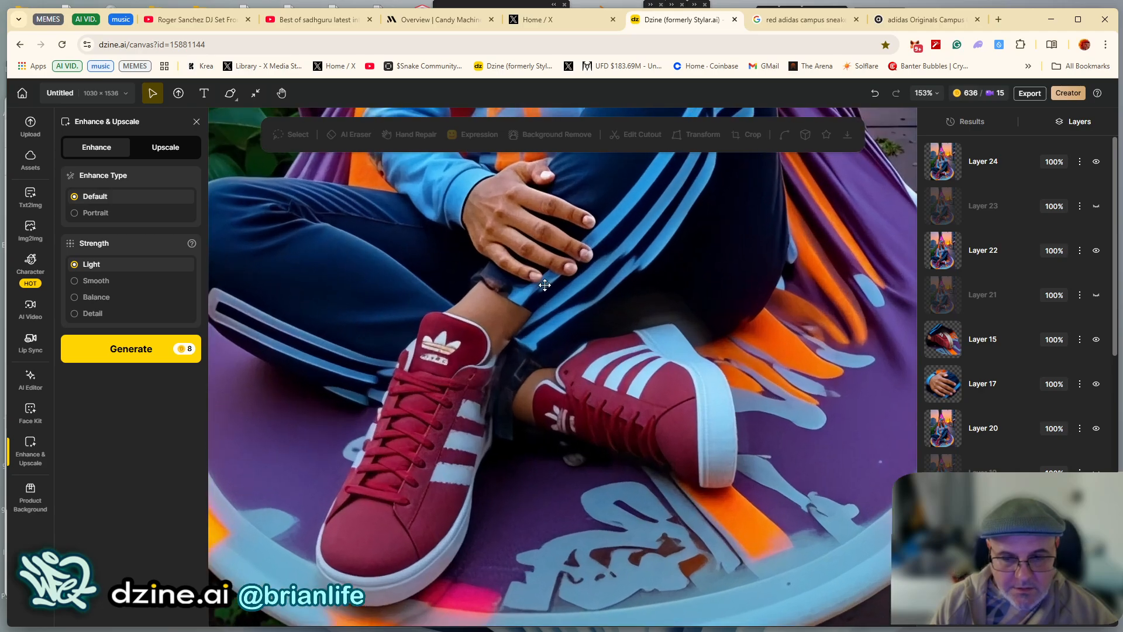
{"action": "scroll", "coordinate": [545, 285], "scroll_direction": "up", "scroll_amount": 3}
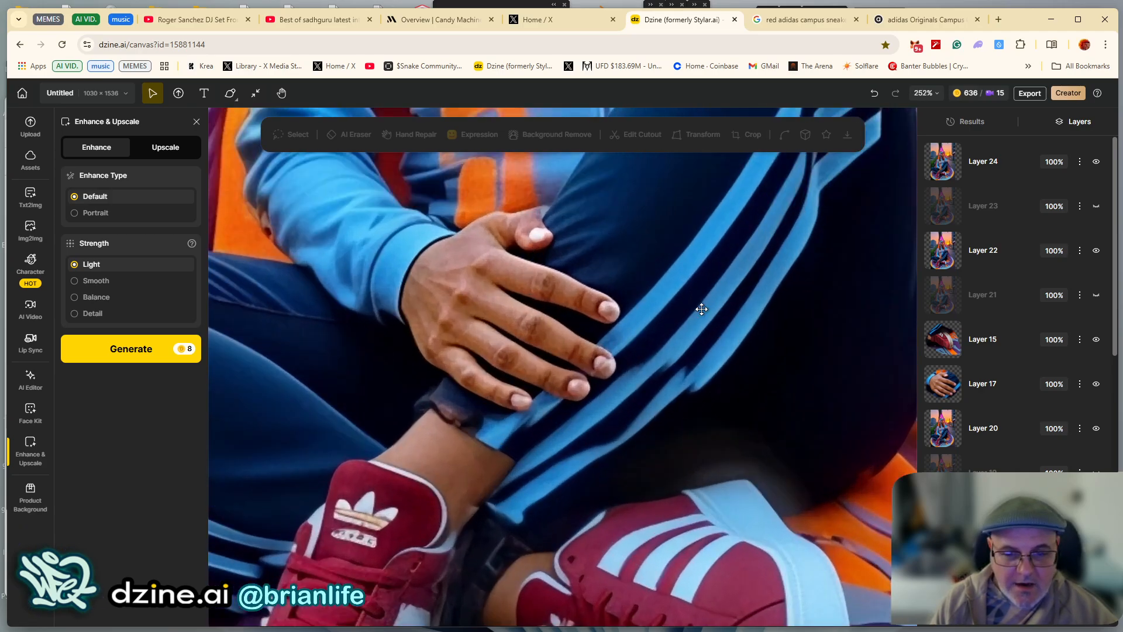
{"action": "left_click", "coordinate": [1097, 166]}
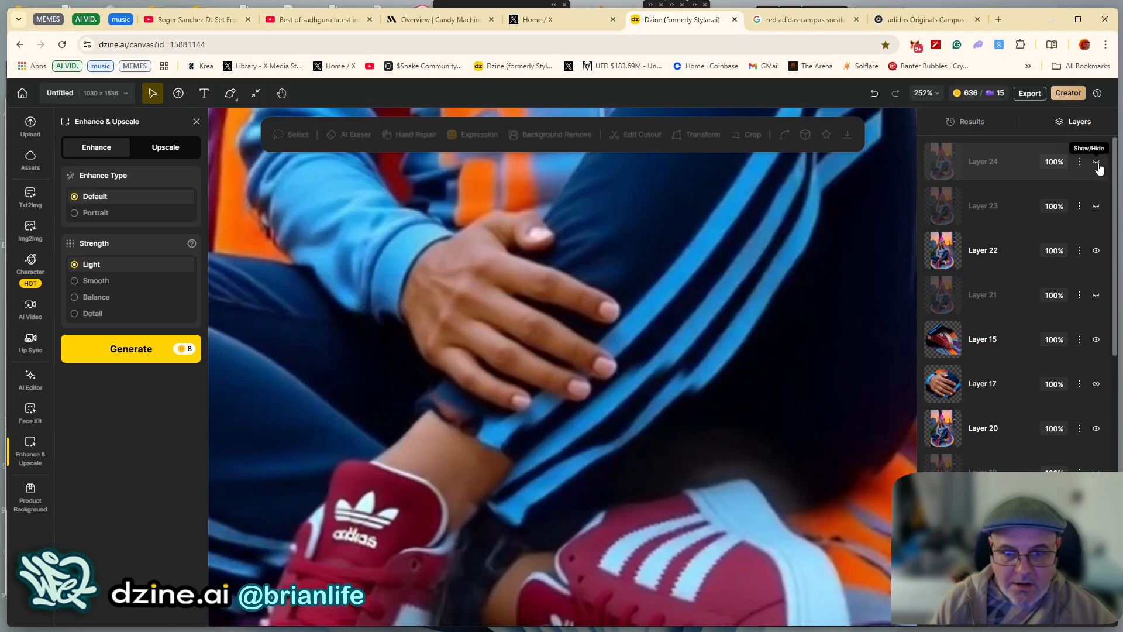
Compare the hand and sneakers with Layer 24 shown and hidden, leaving Layer 24 hidden
{"action": "left_click", "coordinate": [1097, 165]}
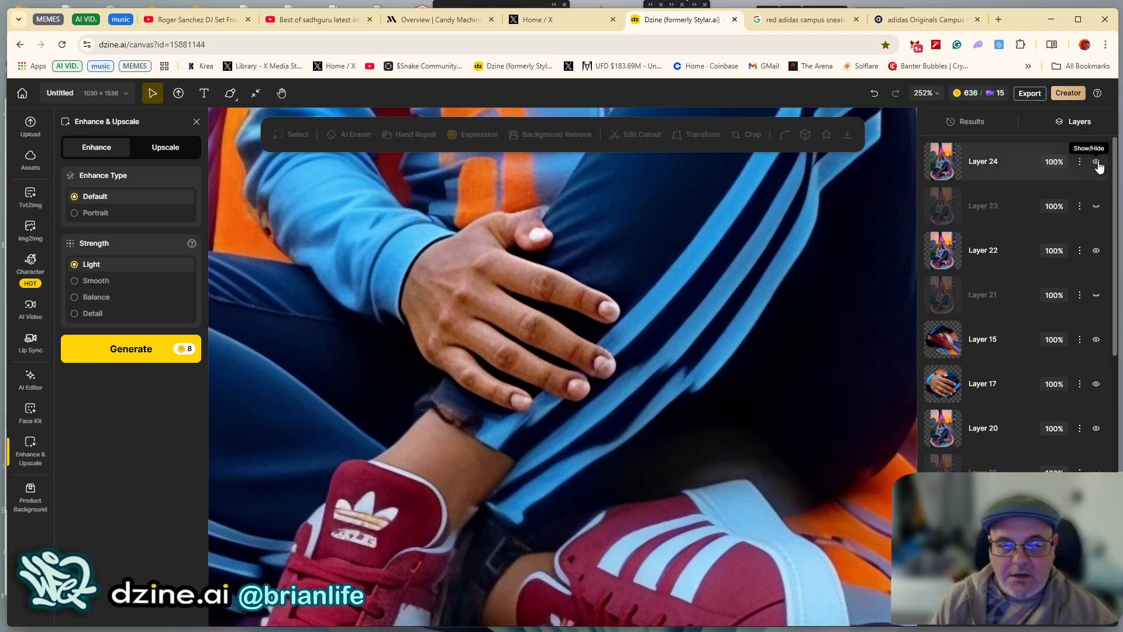
{"action": "left_click", "coordinate": [1097, 165]}
{"action": "left_click", "coordinate": [1098, 166]}
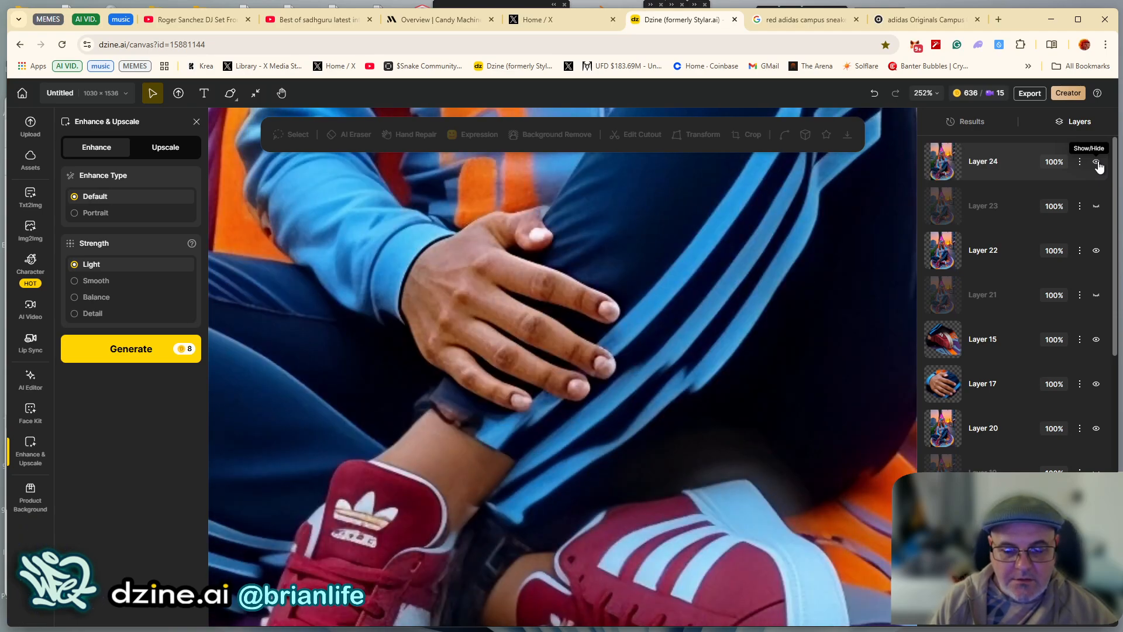
{"action": "left_click", "coordinate": [1098, 165]}
{"action": "scroll", "coordinate": [521, 350], "scroll_direction": "down", "scroll_amount": 3}
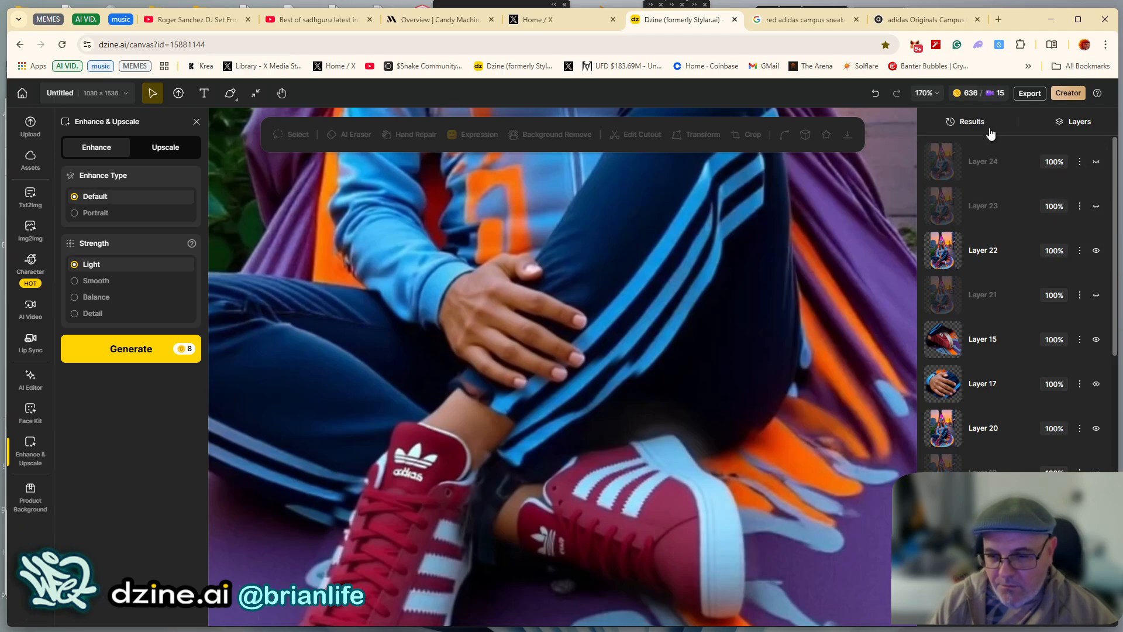
Return to the generated results and preview the Face Swap and Enhance images
{"action": "left_click", "coordinate": [971, 121]}
{"action": "mouse_move", "coordinate": [1022, 461]}
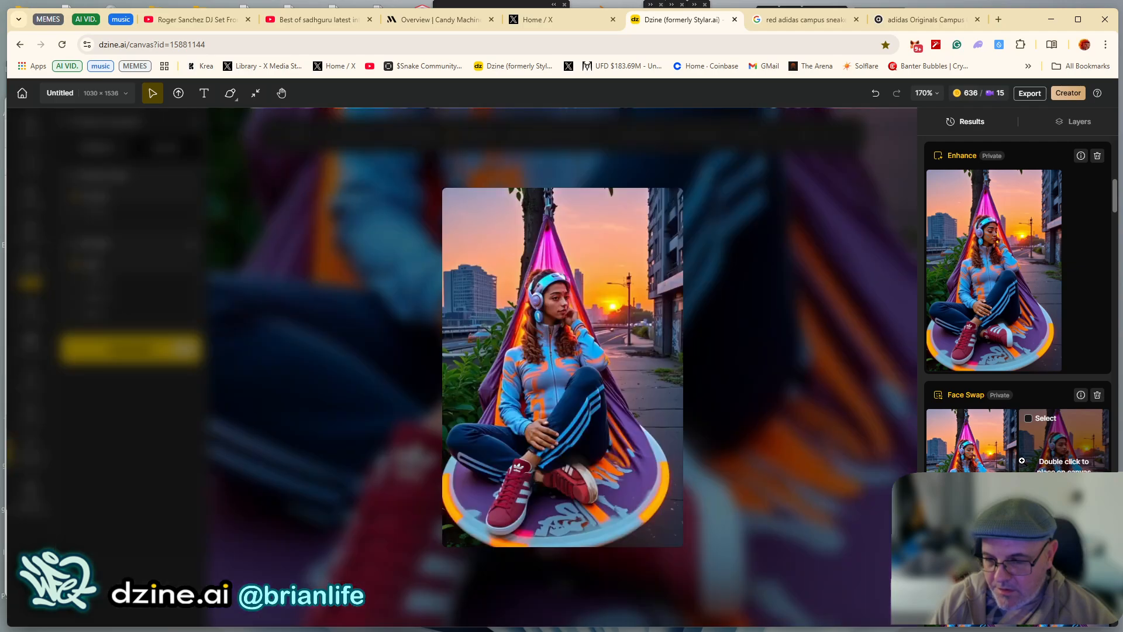
{"action": "mouse_move", "coordinate": [983, 285]}
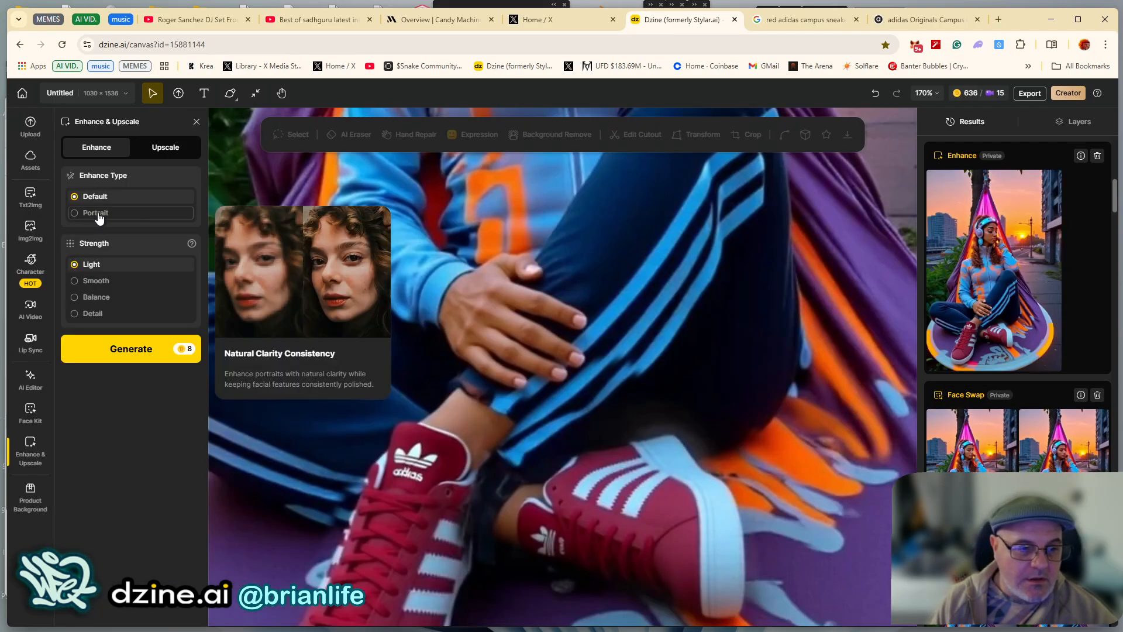
Set the enhance type to Portrait, trying the Standard strength before choosing Creative
{"action": "left_click", "coordinate": [98, 214]}
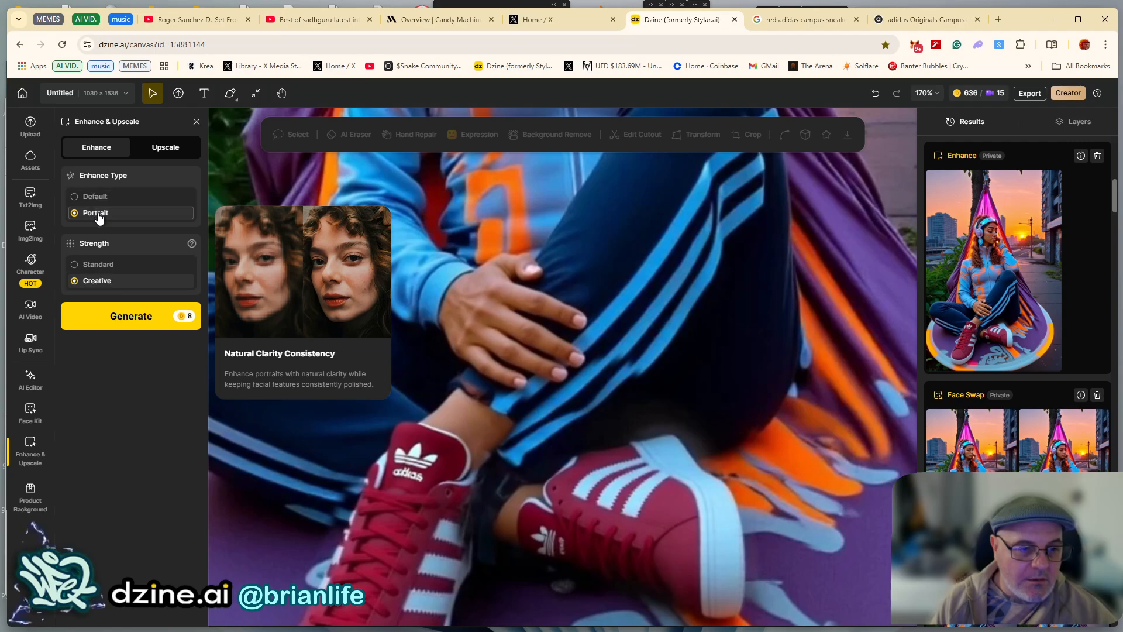
{"action": "left_click", "coordinate": [95, 266]}
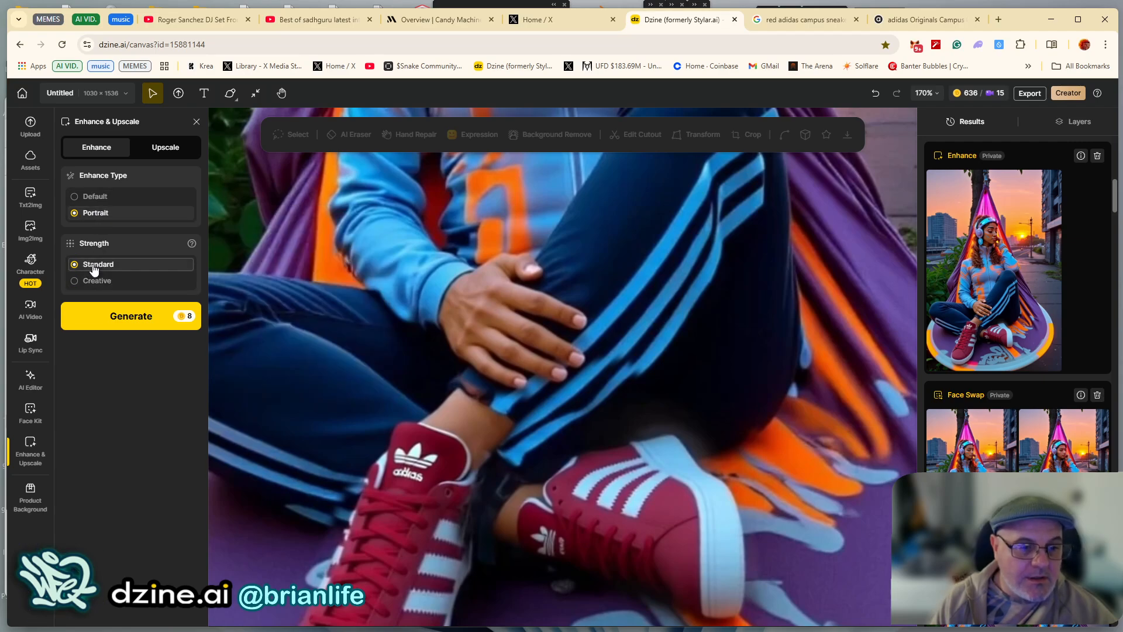
{"action": "left_click", "coordinate": [97, 279]}
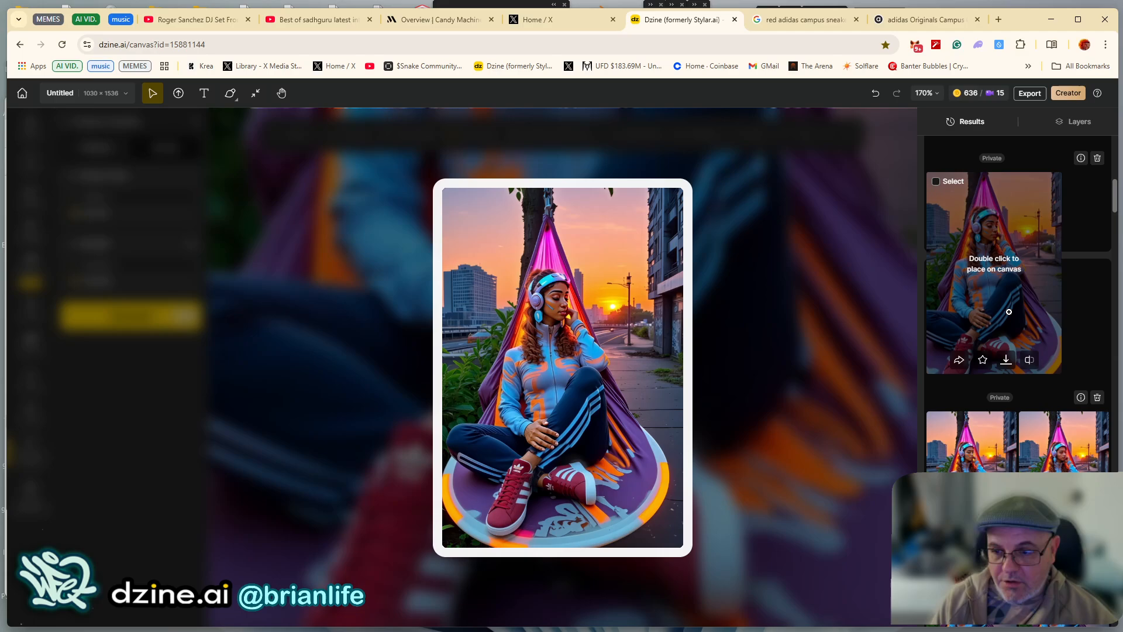
Show the generation details of the Portrait Creative Enhance result and place that image on the canvas
{"action": "scroll", "coordinate": [1060, 226], "scroll_direction": "up", "scroll_amount": 1}
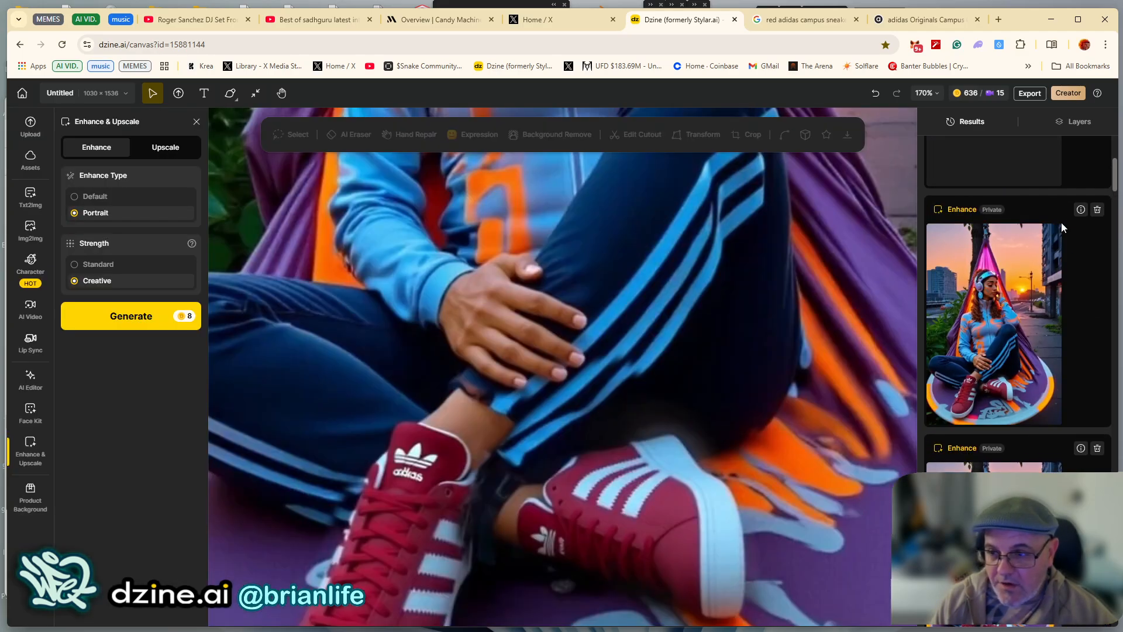
{"action": "left_click", "coordinate": [1082, 212]}
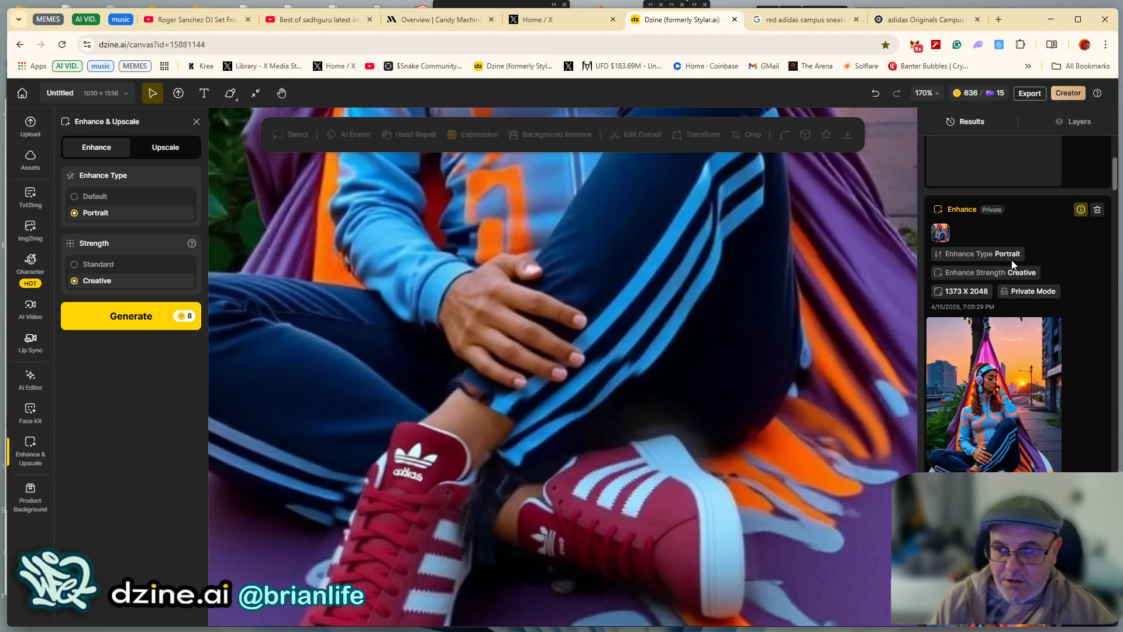
{"action": "mouse_move", "coordinate": [974, 355]}
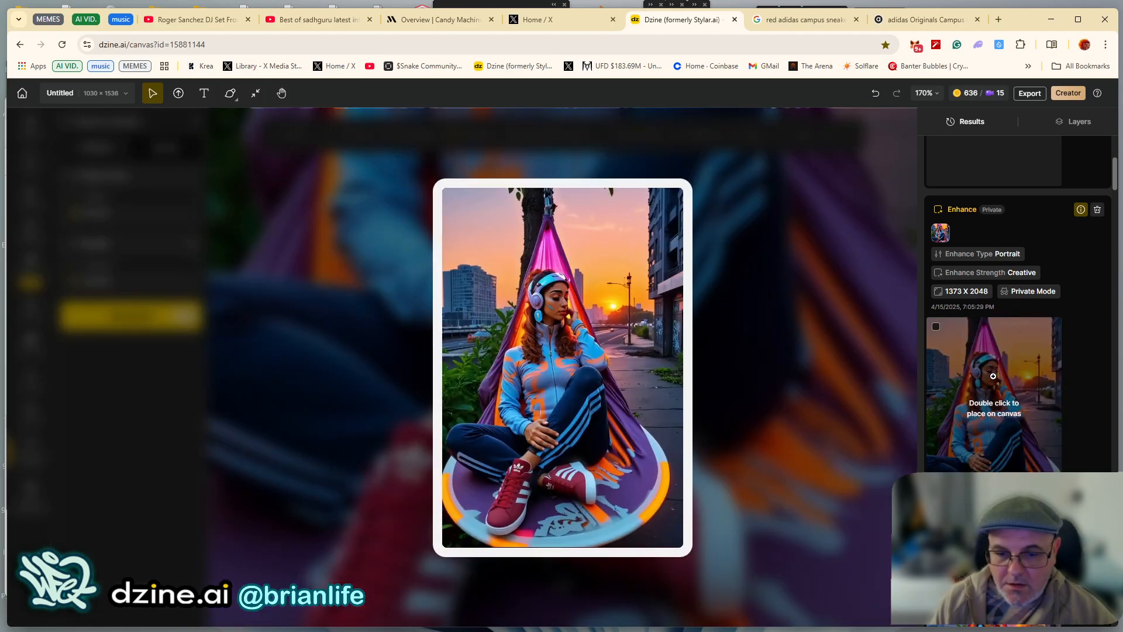
{"action": "double_click", "coordinate": [993, 376]}
Compare the woman's face and headphones with Layer 25 hidden and shown, leaving the layer visible
{"action": "left_click_drag", "start_coordinate": [491, 278], "coordinate": [478, 418]}
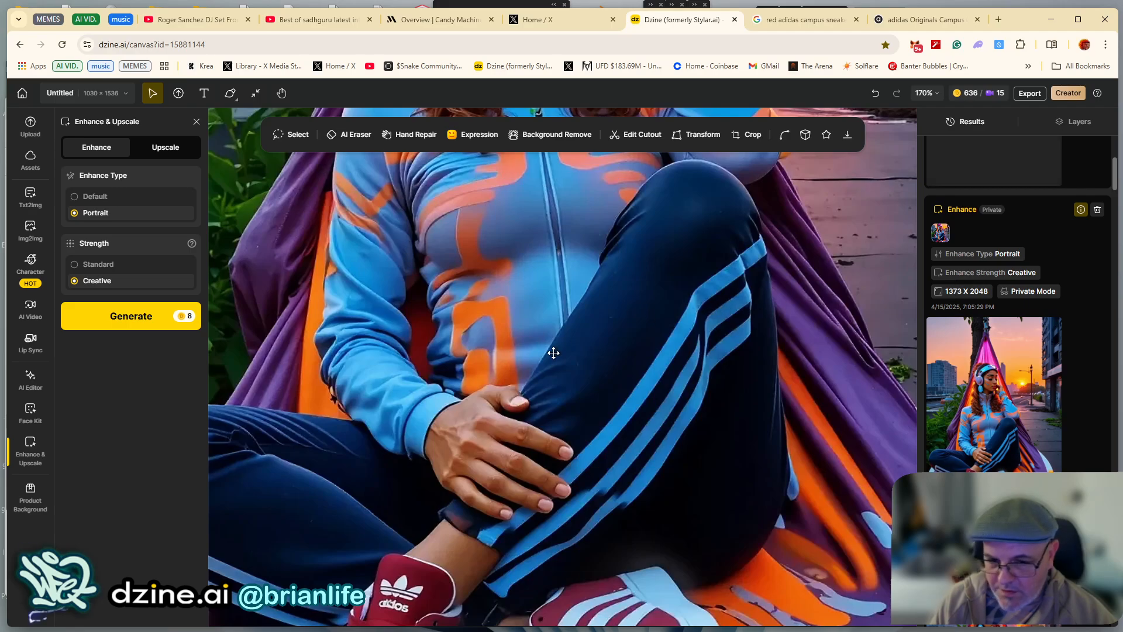
{"action": "scroll", "coordinate": [502, 307], "scroll_direction": "up", "scroll_amount": 6}
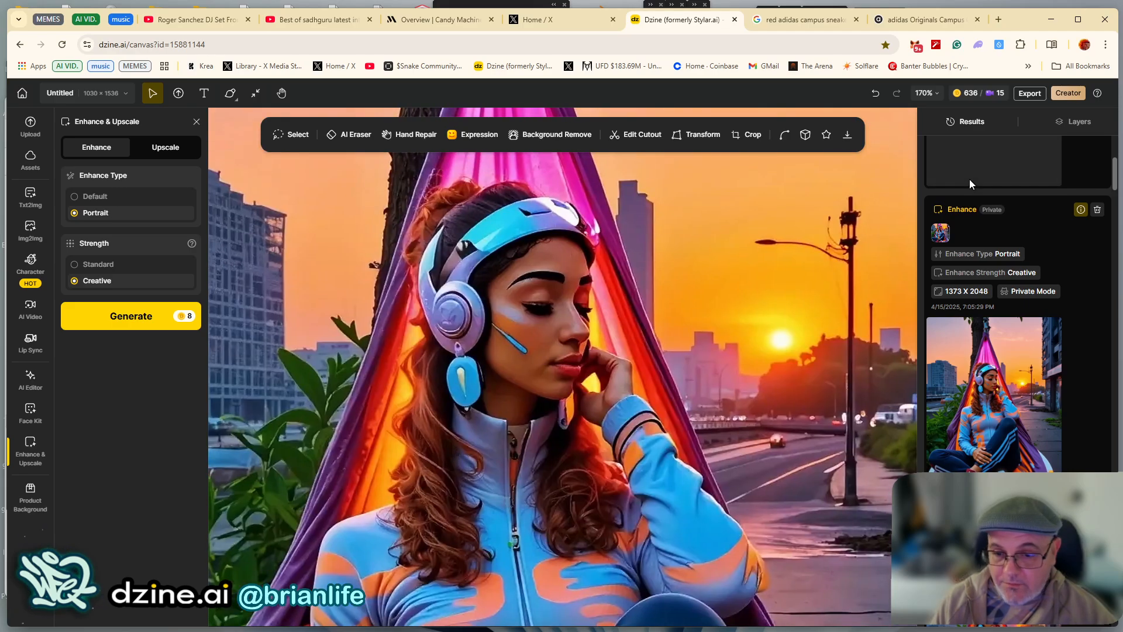
{"action": "left_click", "coordinate": [1072, 126]}
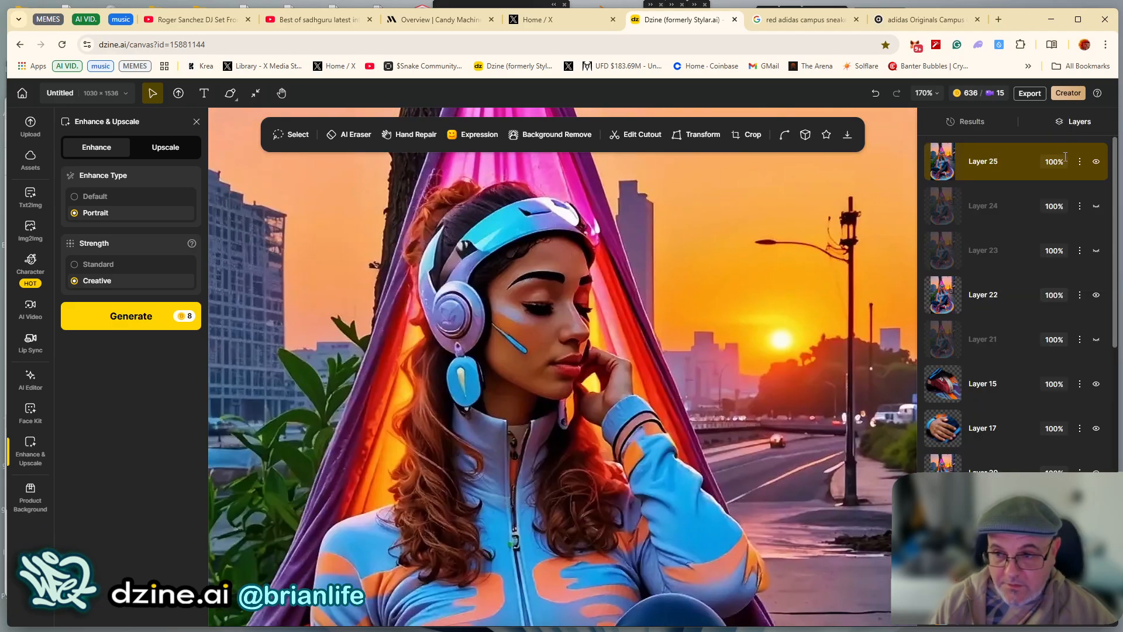
{"action": "left_click", "coordinate": [1096, 164]}
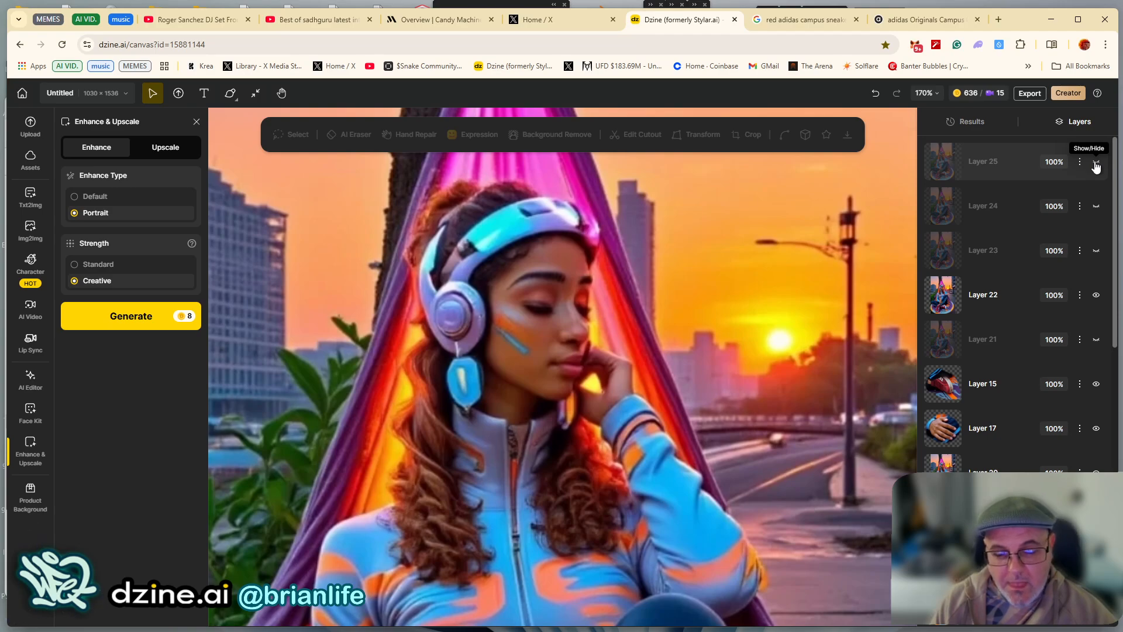
{"action": "left_click", "coordinate": [1097, 164]}
Compare the whole image with Layer 25 hidden and shown, leaving the layer visible
{"action": "scroll", "coordinate": [629, 303], "scroll_direction": "down", "scroll_amount": 6}
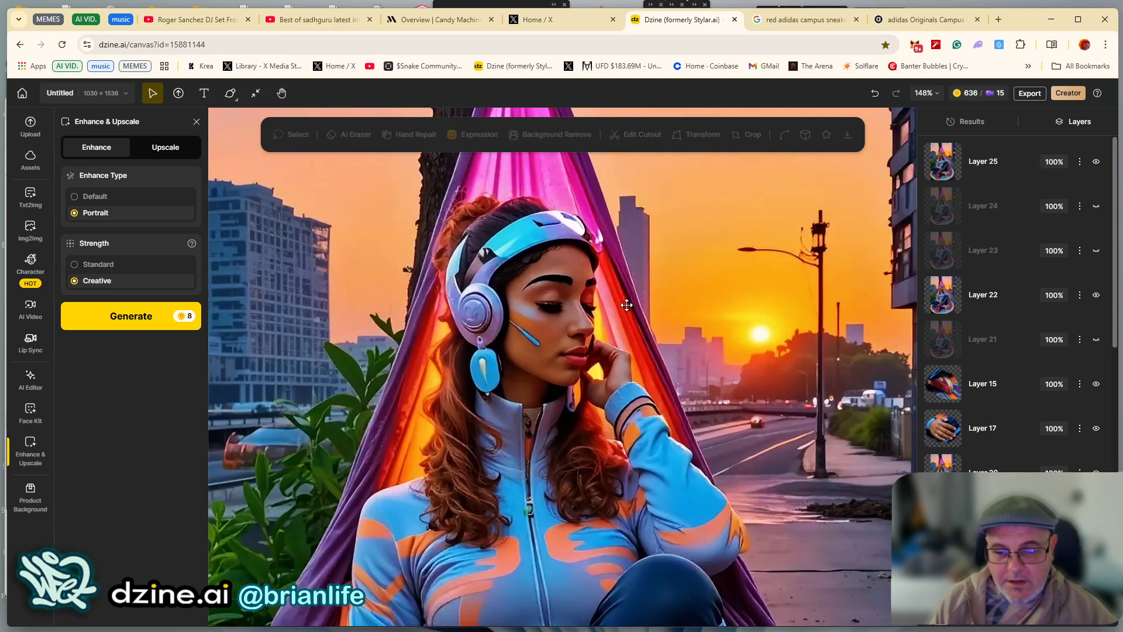
{"action": "scroll", "coordinate": [675, 308], "scroll_direction": "down", "scroll_amount": 2}
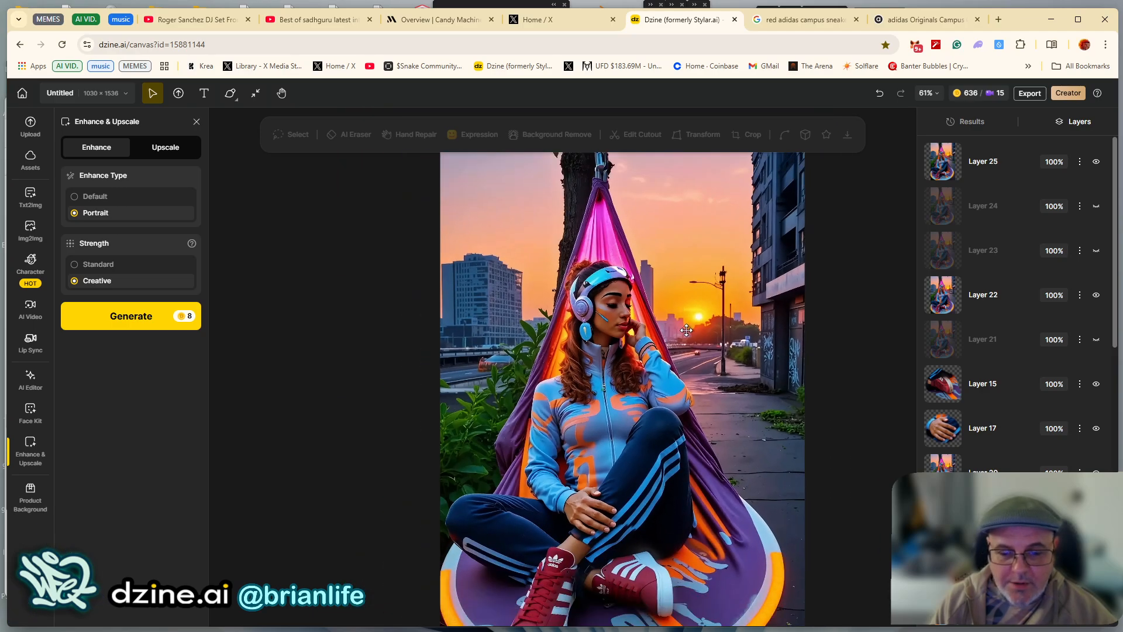
{"action": "left_click_drag", "start_coordinate": [686, 331], "coordinate": [621, 301]}
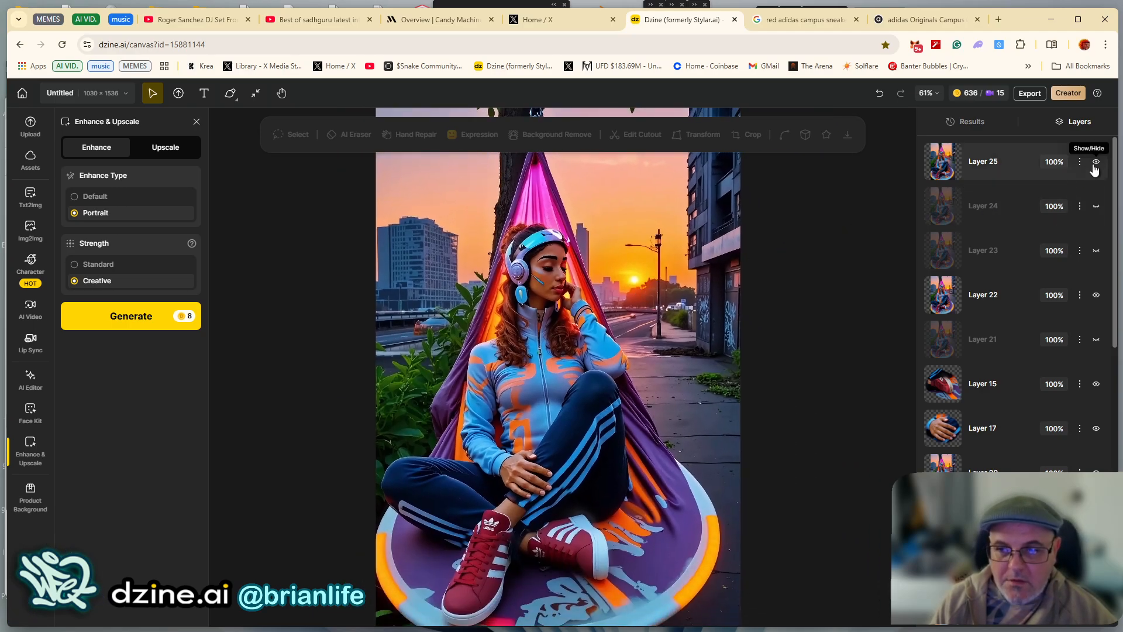
{"action": "left_click", "coordinate": [1096, 162]}
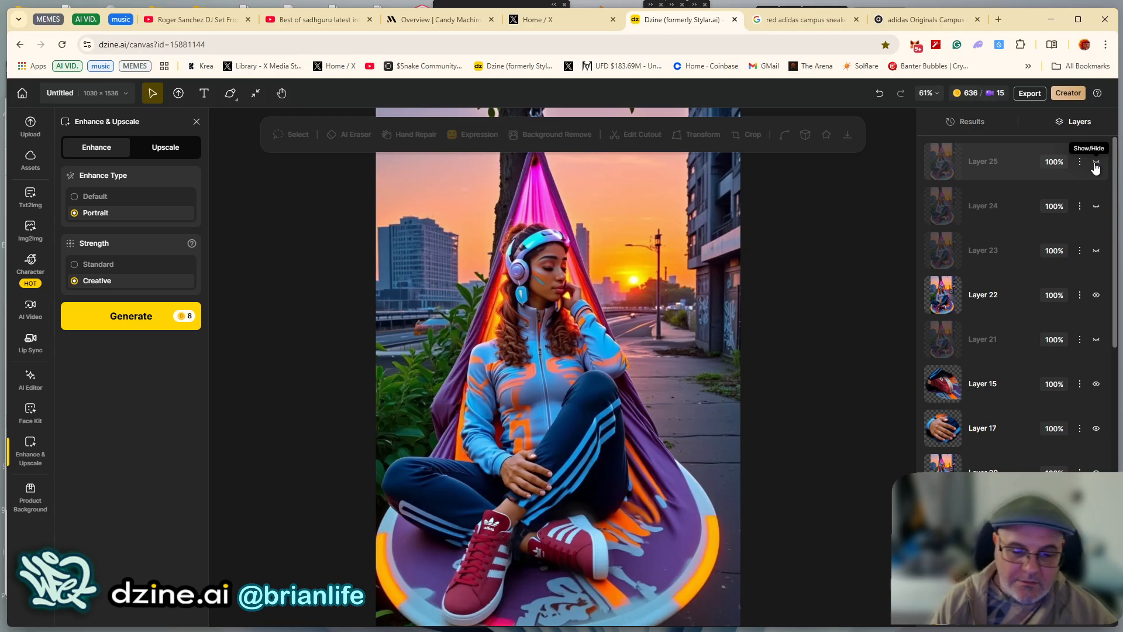
{"action": "left_click", "coordinate": [1096, 162]}
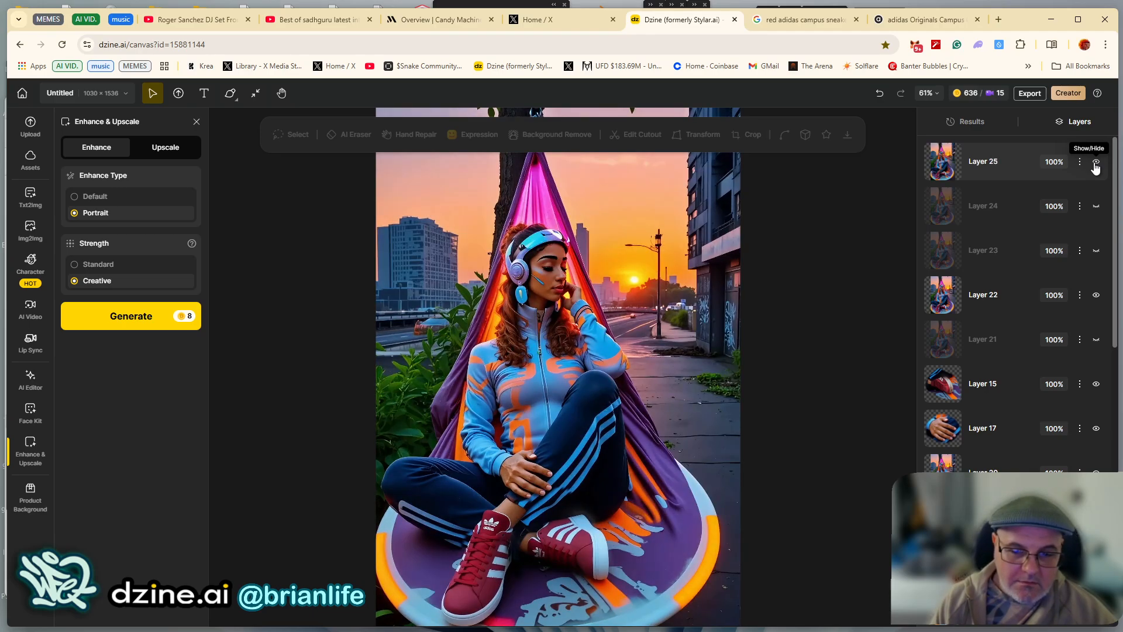
{"action": "left_click", "coordinate": [1095, 162]}
{"action": "left_click", "coordinate": [1096, 163]}
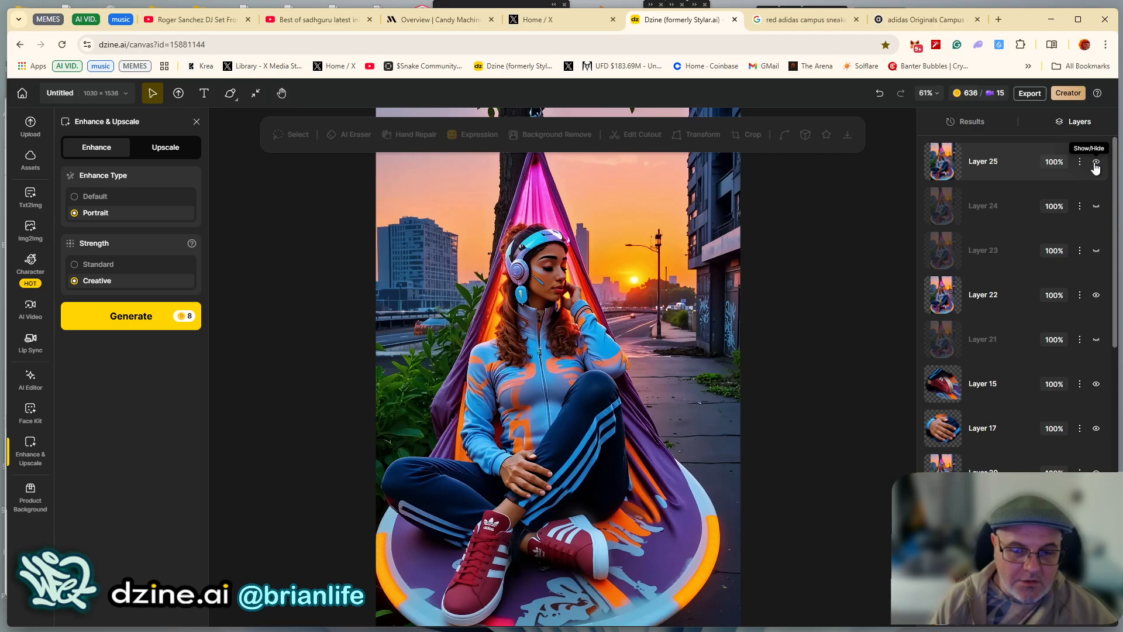
Compare the street lamp, sunset and building in the background with Layer 25 hidden and shown
{"action": "scroll", "coordinate": [643, 261], "scroll_direction": "up", "scroll_amount": 5}
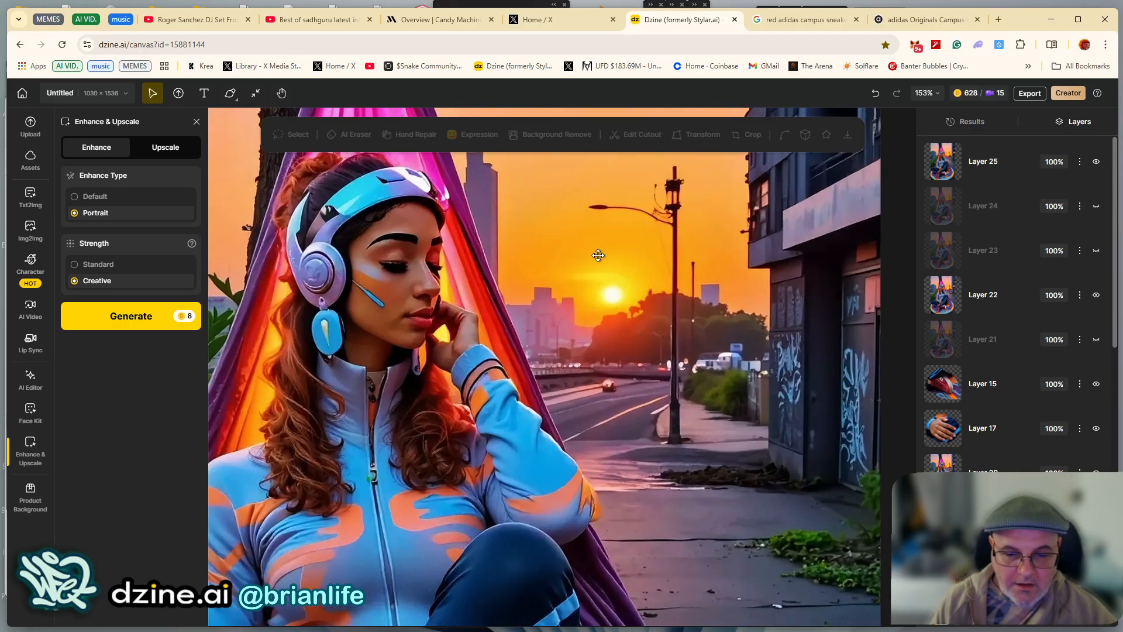
{"action": "scroll", "coordinate": [598, 255], "scroll_direction": "up", "scroll_amount": 3}
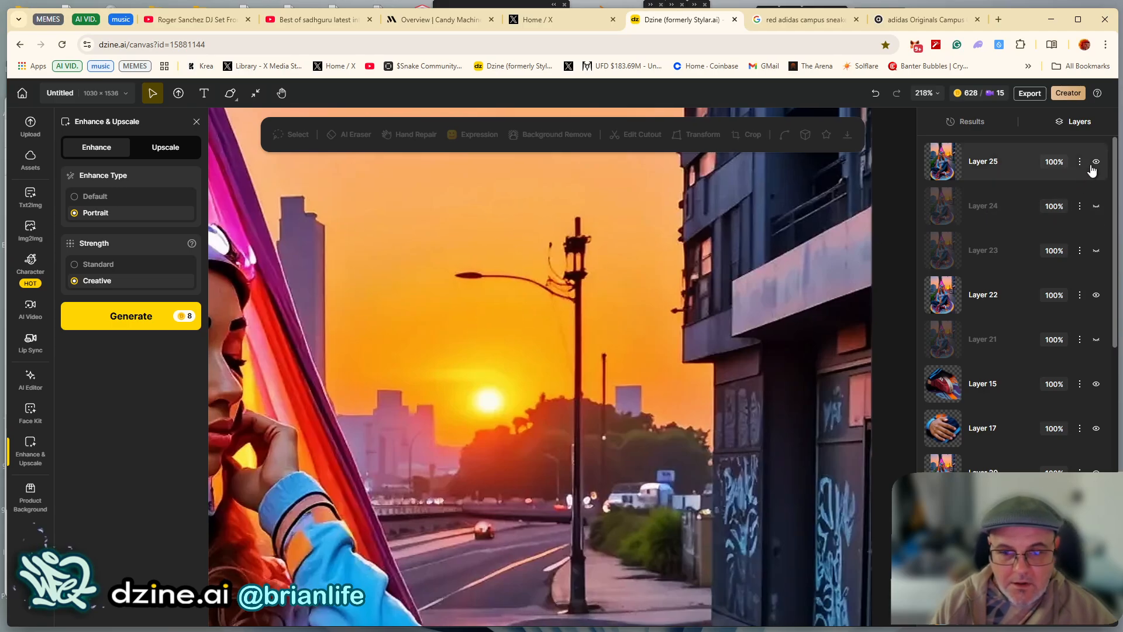
{"action": "left_click", "coordinate": [1096, 162]}
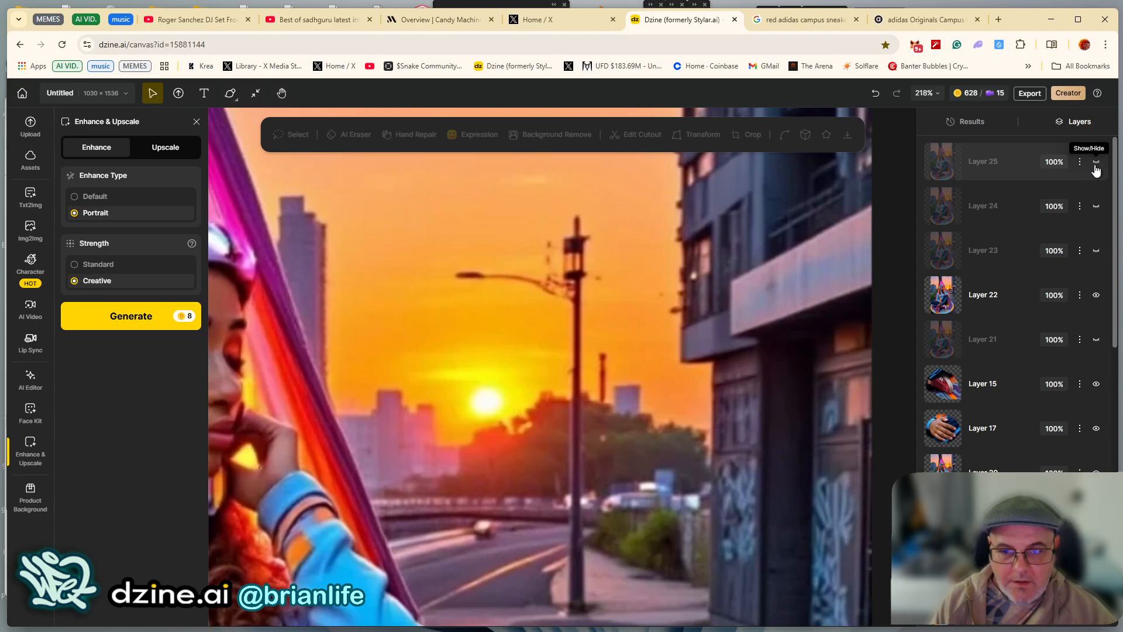
{"action": "left_click", "coordinate": [1097, 166]}
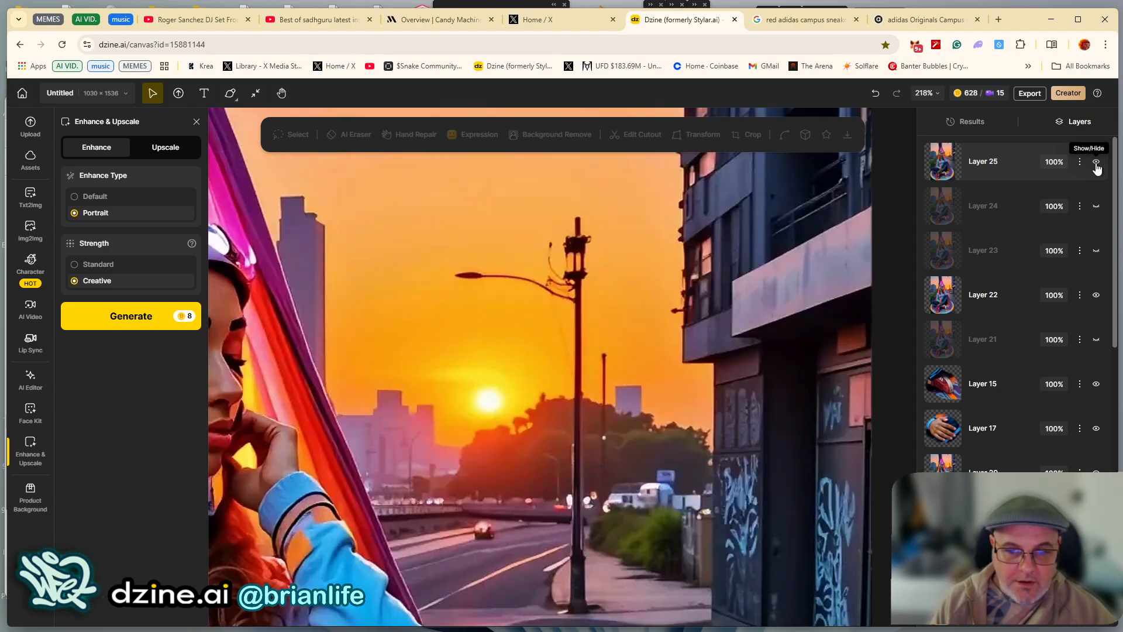
Compare the woman's face in Layer 25 and Layer 22 up close, leaving Layer 25 hidden
{"action": "scroll", "coordinate": [534, 349], "scroll_direction": "down", "scroll_amount": 8}
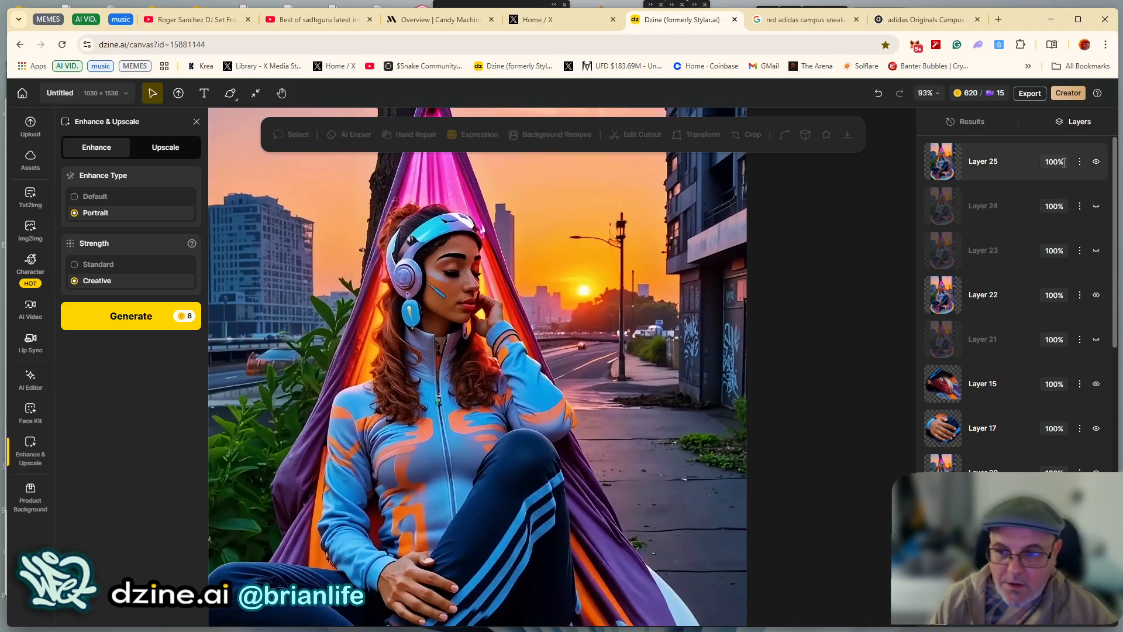
{"action": "scroll", "coordinate": [483, 360], "scroll_direction": "up", "scroll_amount": 5}
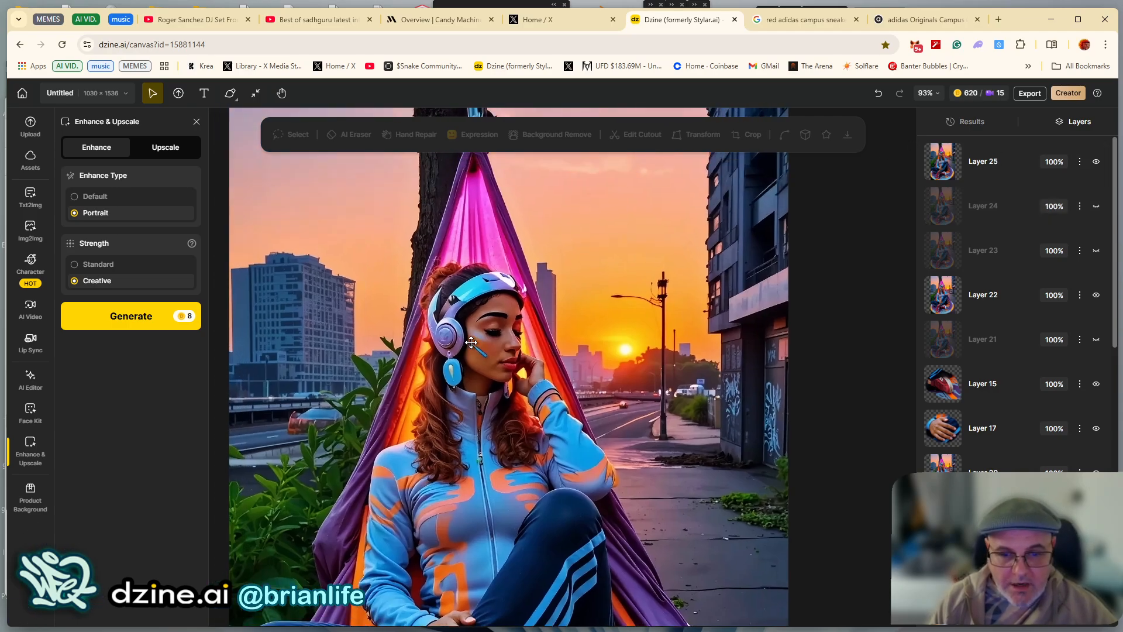
{"action": "scroll", "coordinate": [503, 264], "scroll_direction": "up", "scroll_amount": 3}
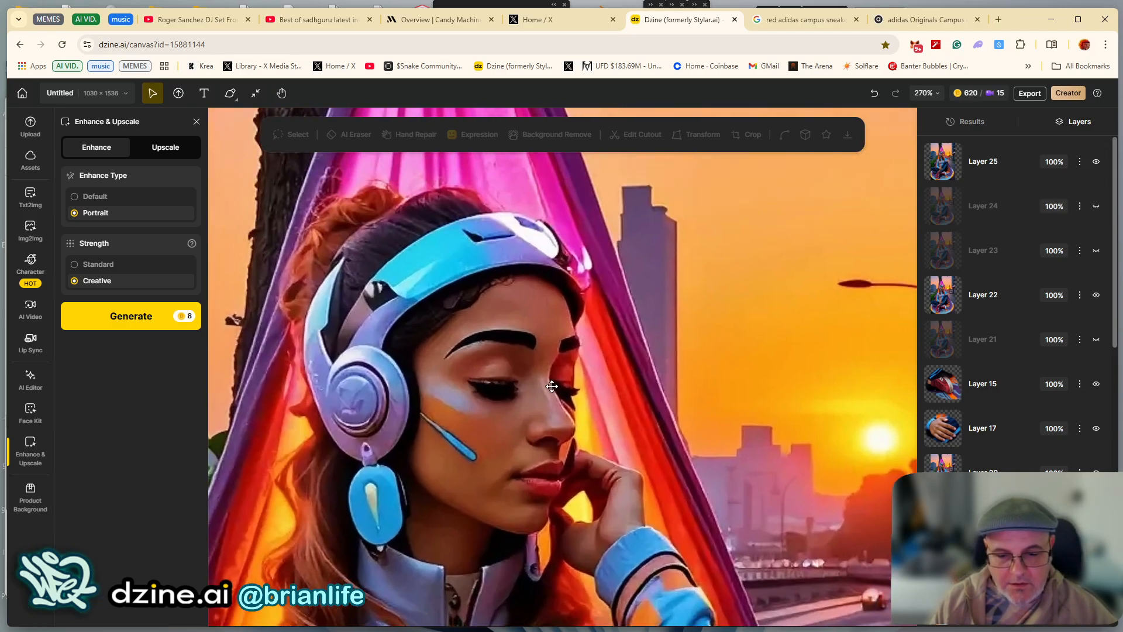
{"action": "left_click", "coordinate": [1095, 162]}
{"action": "left_click", "coordinate": [1097, 164]}
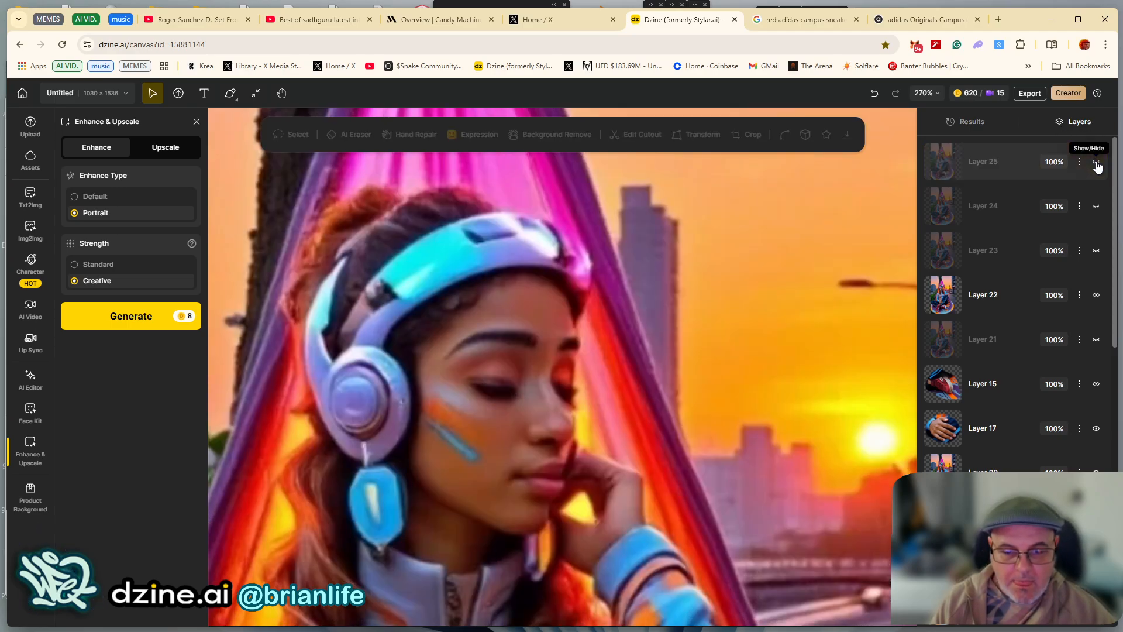
{"action": "left_click", "coordinate": [1096, 164]}
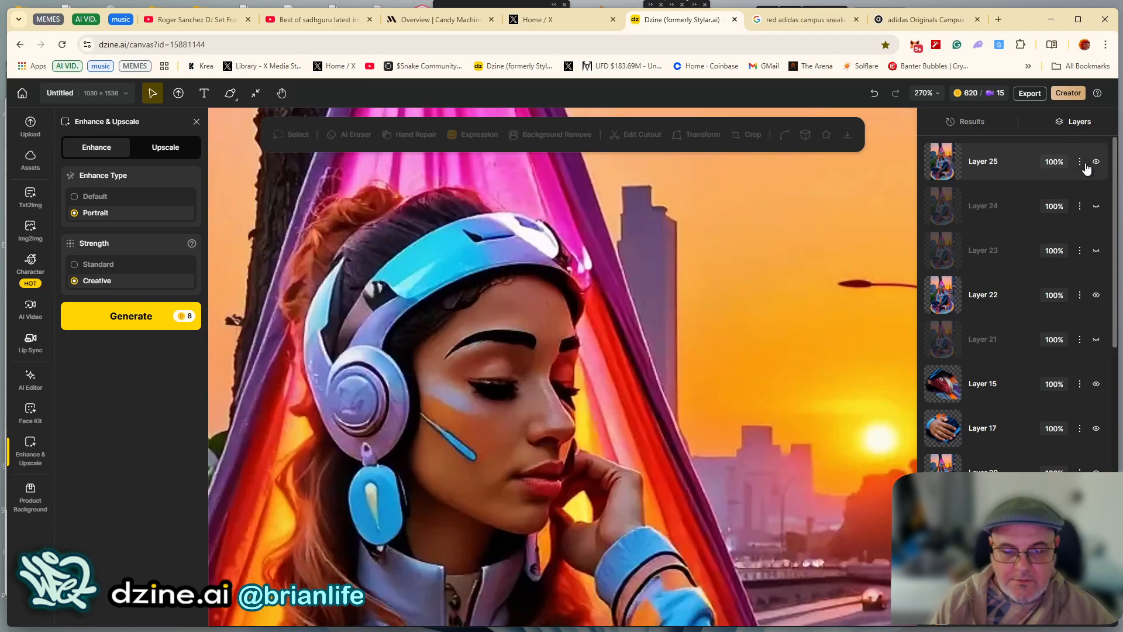
{"action": "left_click", "coordinate": [1095, 164]}
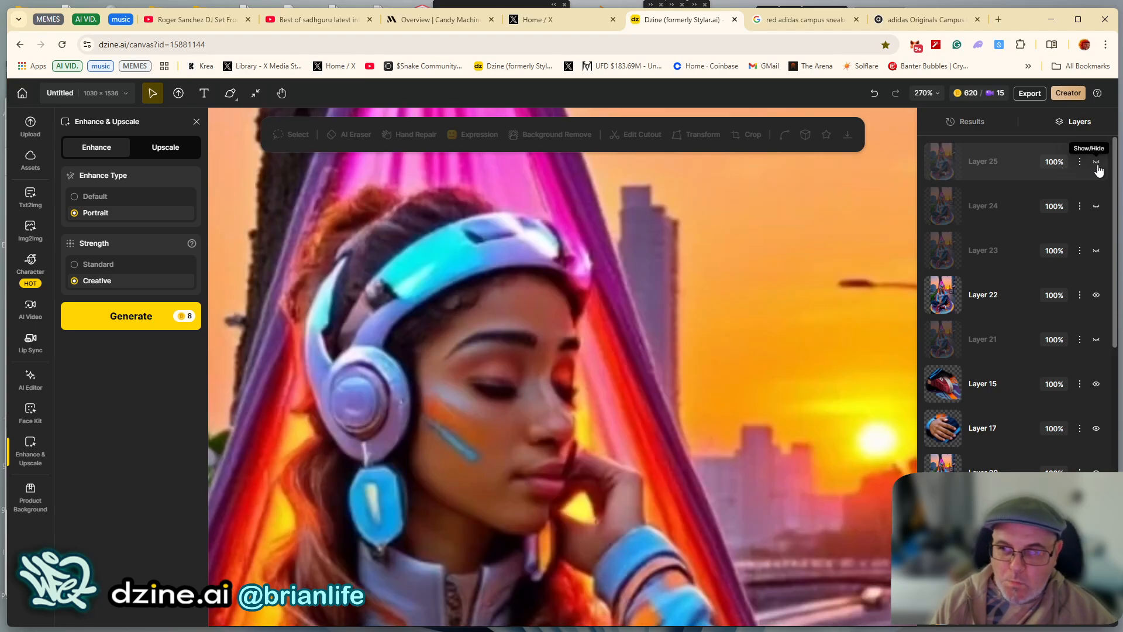
Show the generation details of the Default Detail Enhance result and place that image on the canvas
{"action": "left_click", "coordinate": [972, 121]}
{"action": "mouse_move", "coordinate": [1000, 269]}
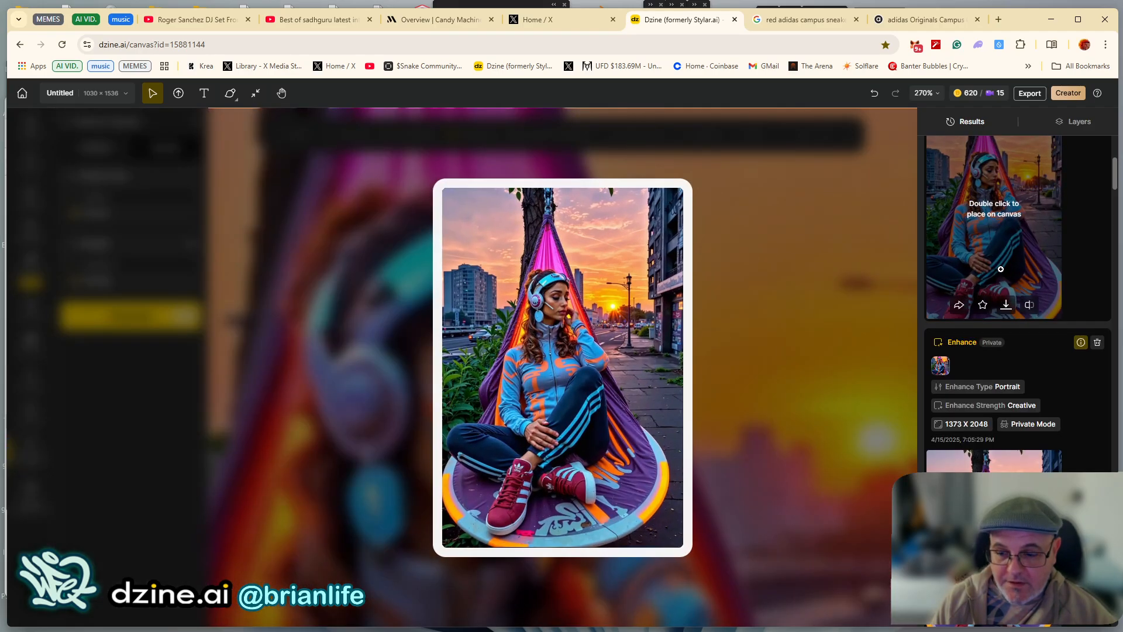
{"action": "scroll", "coordinate": [1002, 260], "scroll_direction": "down", "scroll_amount": 1}
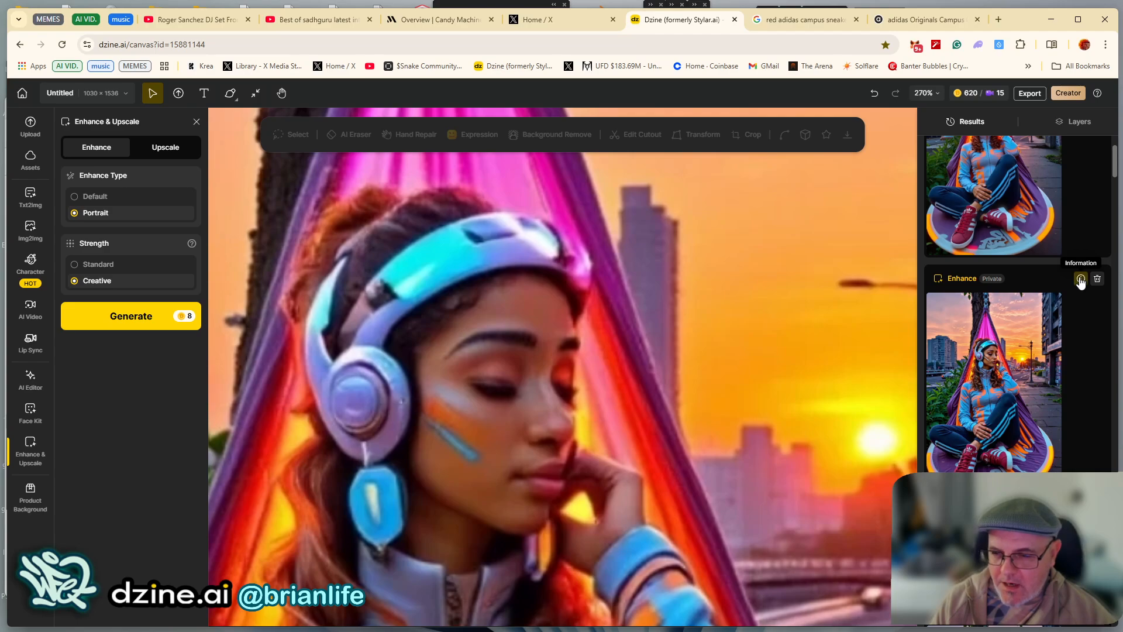
{"action": "left_click", "coordinate": [1081, 280]}
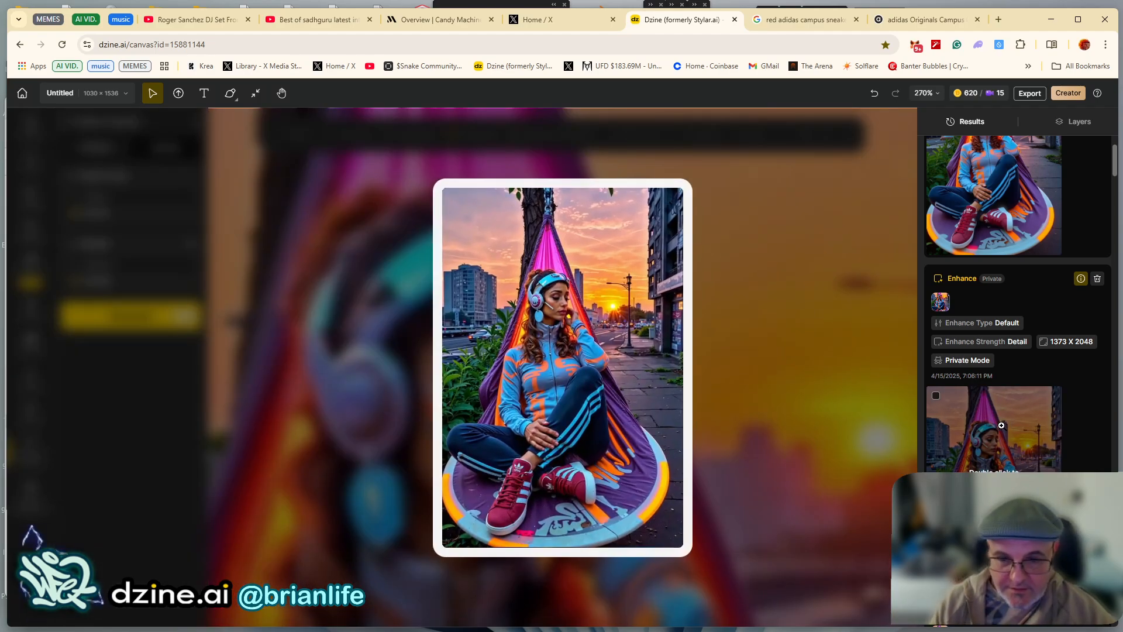
{"action": "double_click", "coordinate": [1001, 425]}
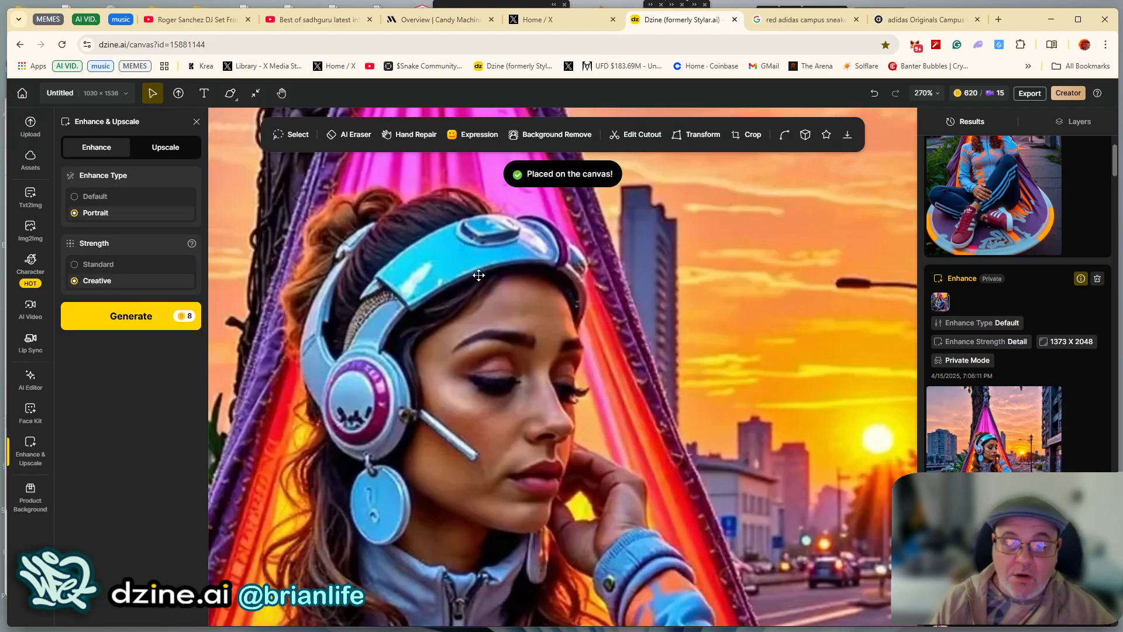
Examine the woman's face and the hand on her ankle up close in the placed Detail-enhanced image
{"action": "scroll", "coordinate": [409, 383], "scroll_direction": "down", "scroll_amount": 6}
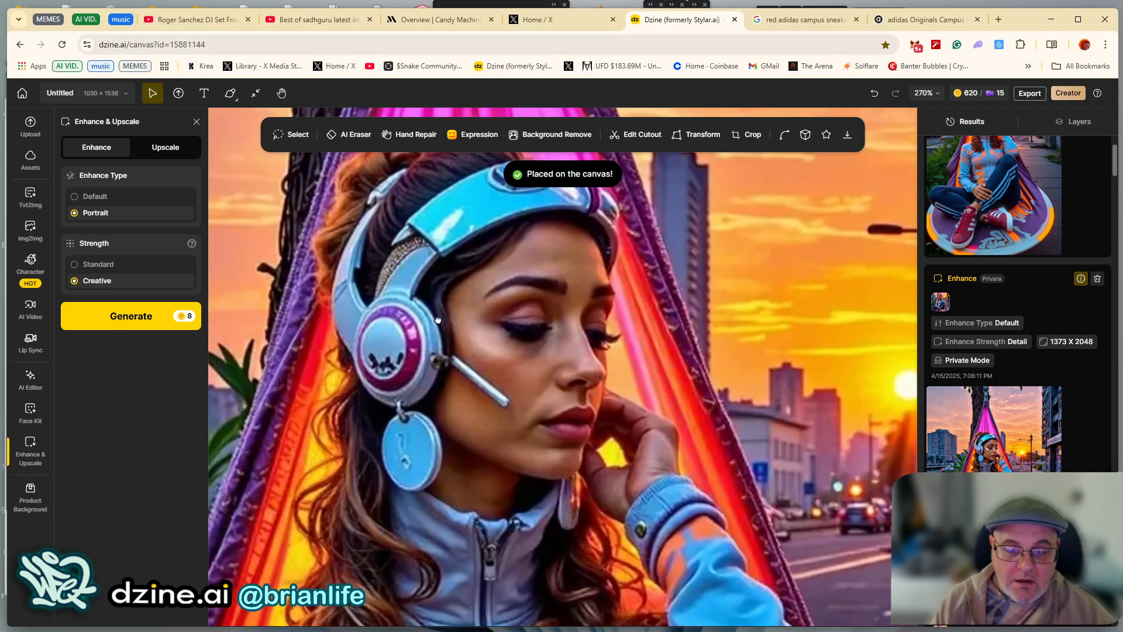
{"action": "scroll", "coordinate": [417, 338], "scroll_direction": "down", "scroll_amount": 3}
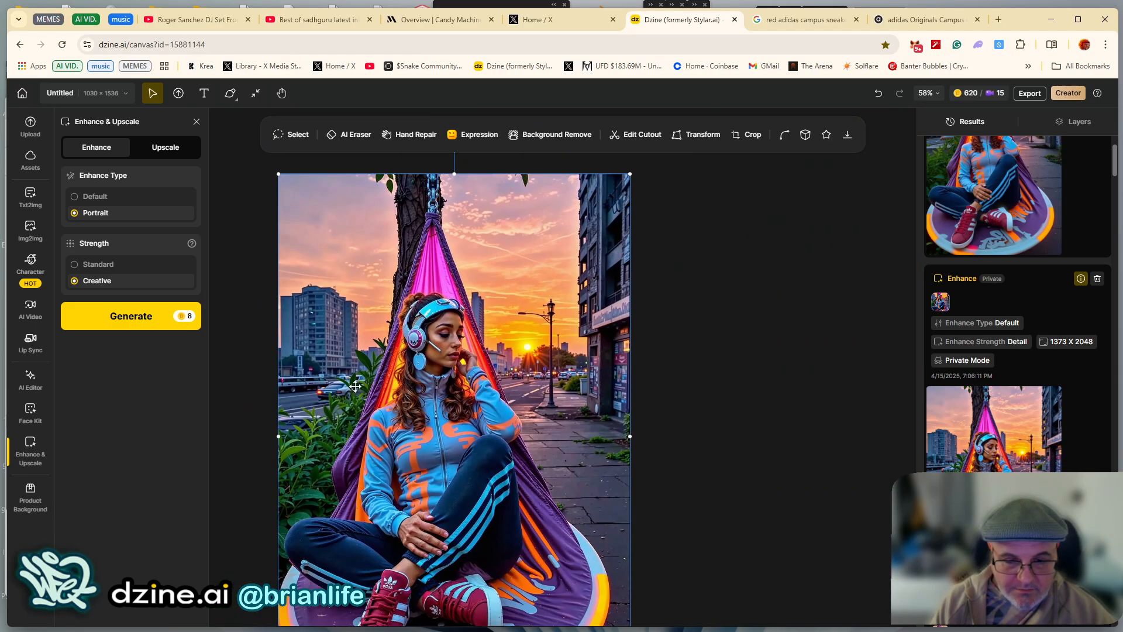
{"action": "left_click_drag", "start_coordinate": [354, 433], "coordinate": [372, 287]}
{"action": "scroll", "coordinate": [424, 434], "scroll_direction": "up", "scroll_amount": 8}
{"action": "scroll", "coordinate": [424, 434], "scroll_direction": "up", "scroll_amount": 4}
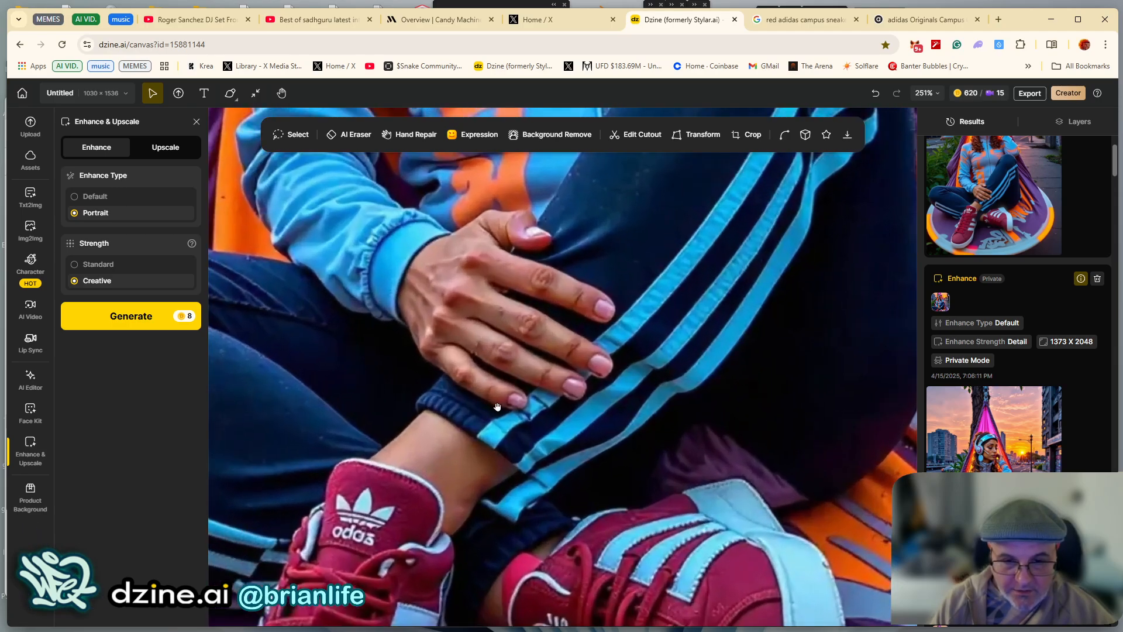
{"action": "left_click_drag", "start_coordinate": [497, 407], "coordinate": [501, 353]}
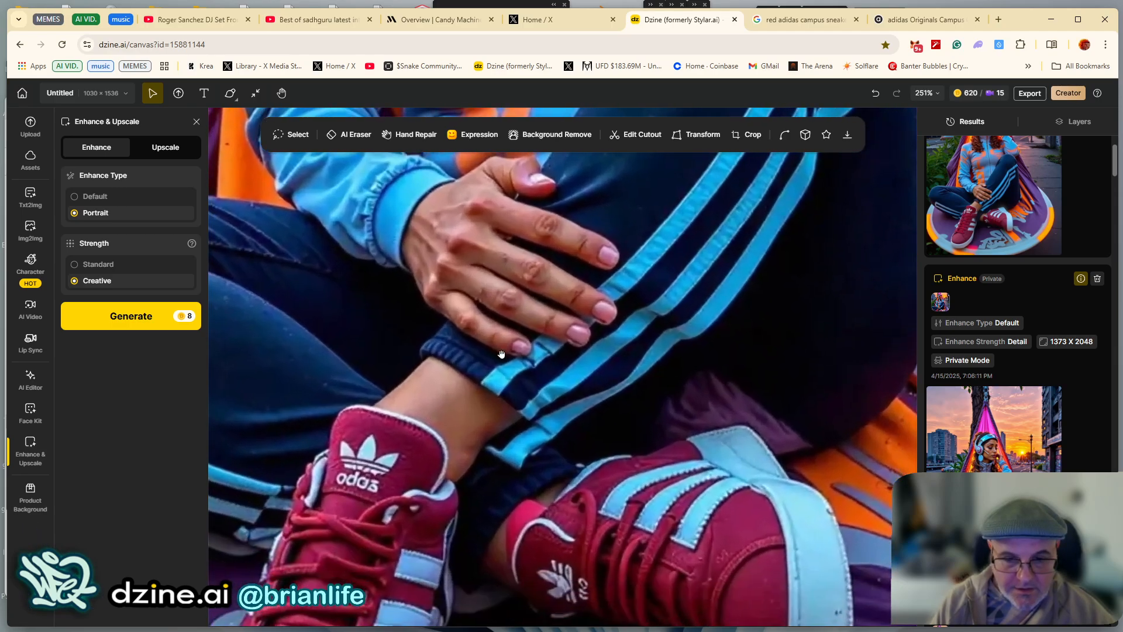
{"action": "scroll", "coordinate": [503, 293], "scroll_direction": "up", "scroll_amount": 2}
{"action": "scroll", "coordinate": [515, 389], "scroll_direction": "down", "scroll_amount": 6}
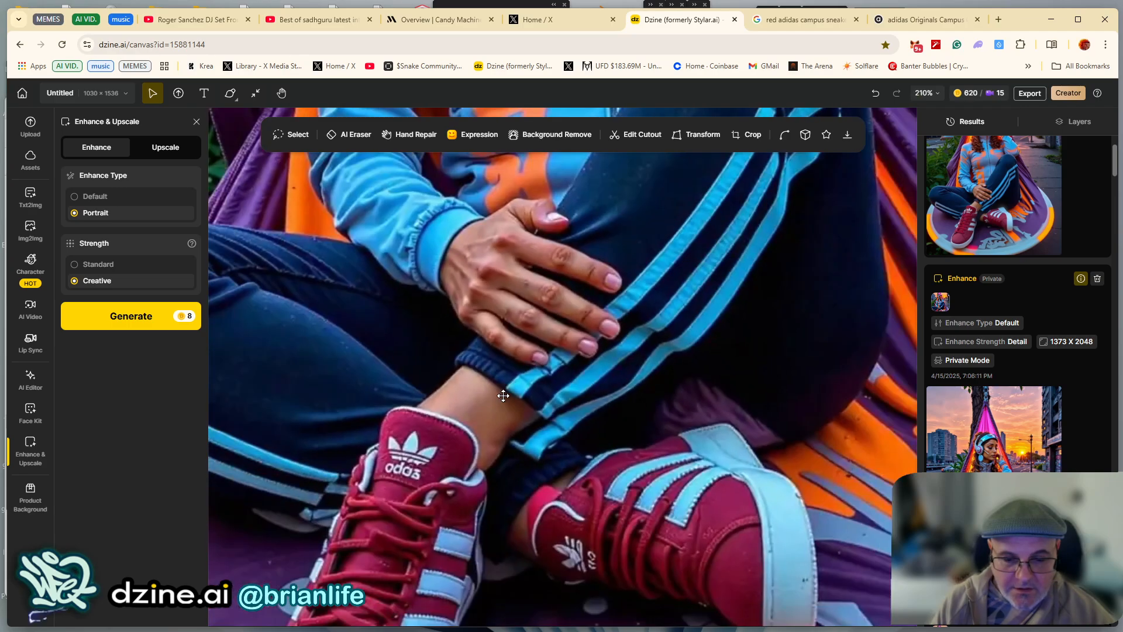
Inspect the red sneakers up close and compare them with Layer 26 hidden and shown, leaving the layer visible
{"action": "left_click_drag", "start_coordinate": [504, 449], "coordinate": [503, 328]}
{"action": "scroll", "coordinate": [679, 375], "scroll_direction": "up", "scroll_amount": 5}
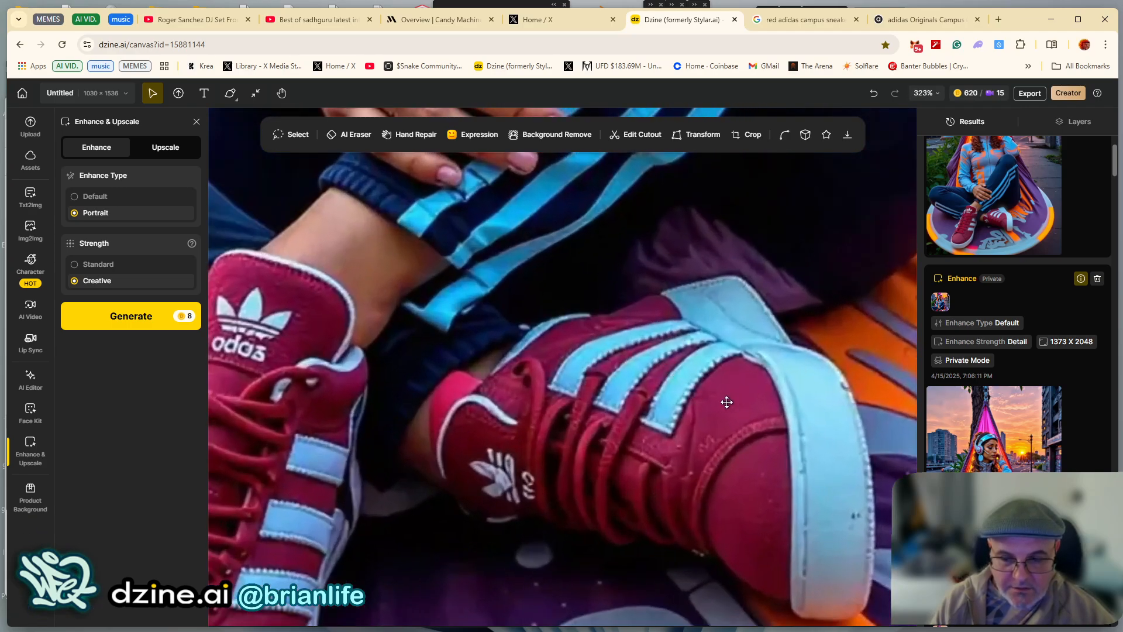
{"action": "scroll", "coordinate": [673, 418], "scroll_direction": "down", "scroll_amount": 3}
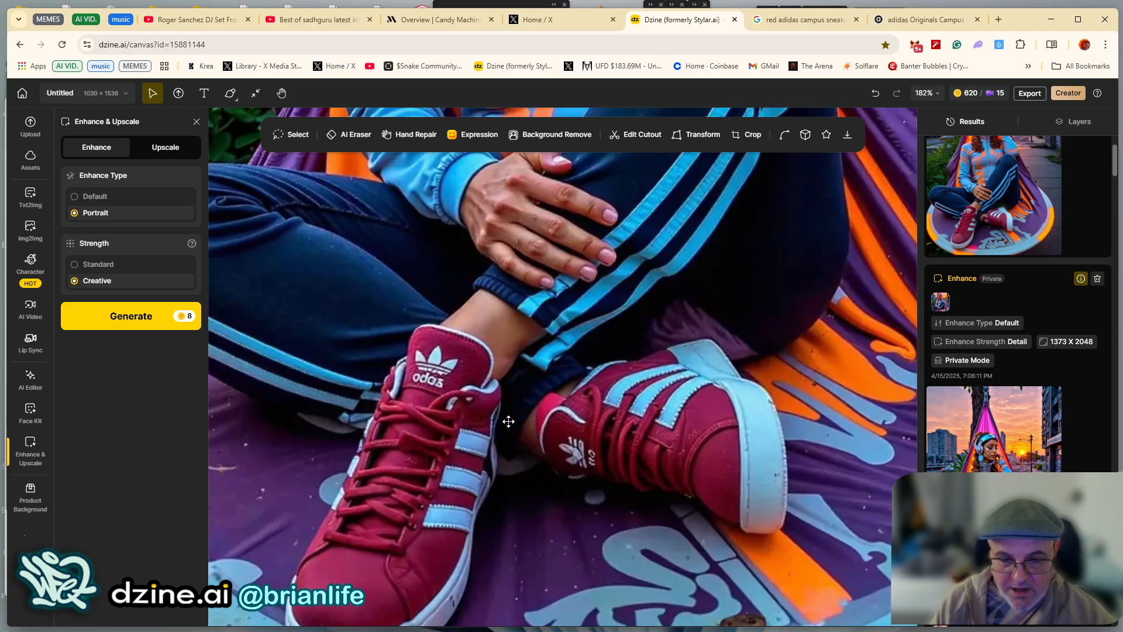
{"action": "left_click_drag", "start_coordinate": [509, 421], "coordinate": [507, 279]}
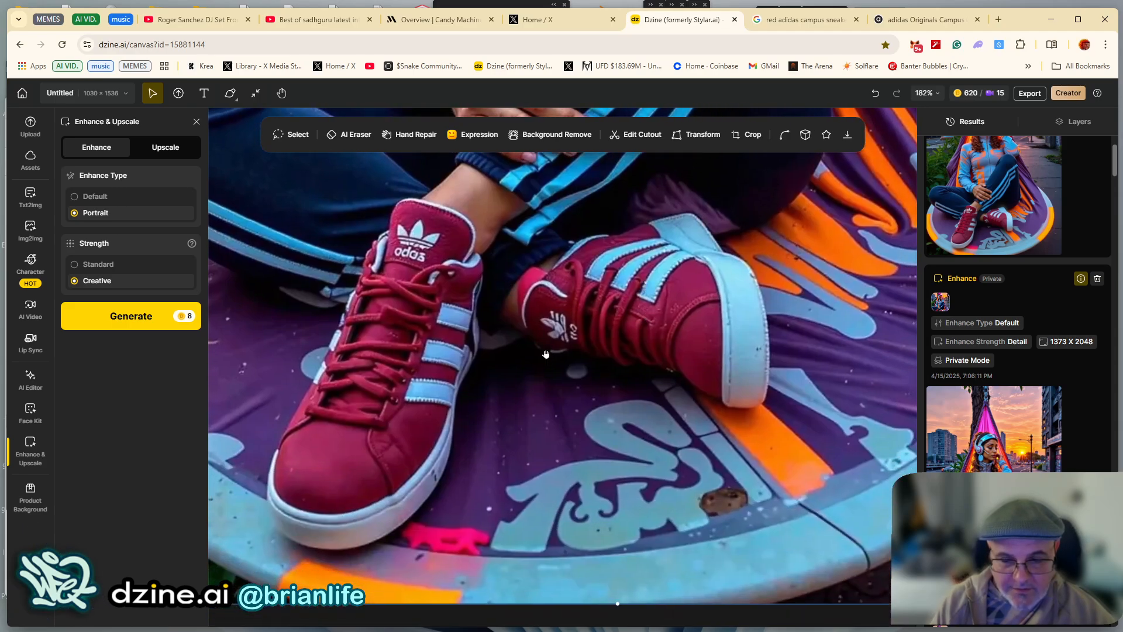
{"action": "left_click_drag", "start_coordinate": [546, 355], "coordinate": [549, 387]}
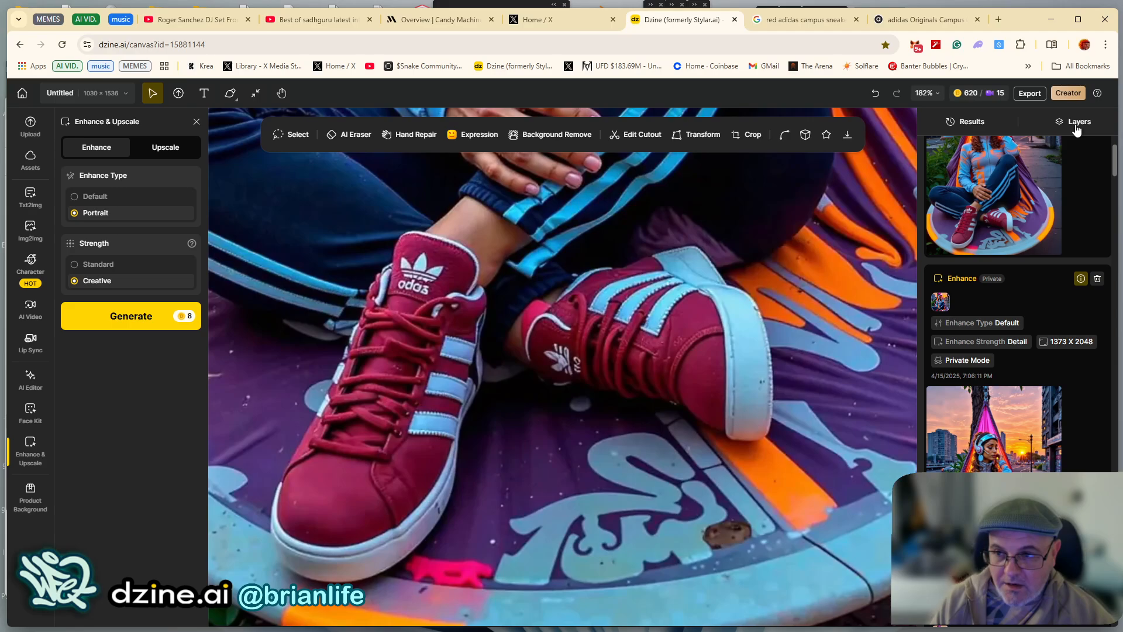
{"action": "left_click", "coordinate": [1077, 124]}
{"action": "left_click", "coordinate": [1095, 165]}
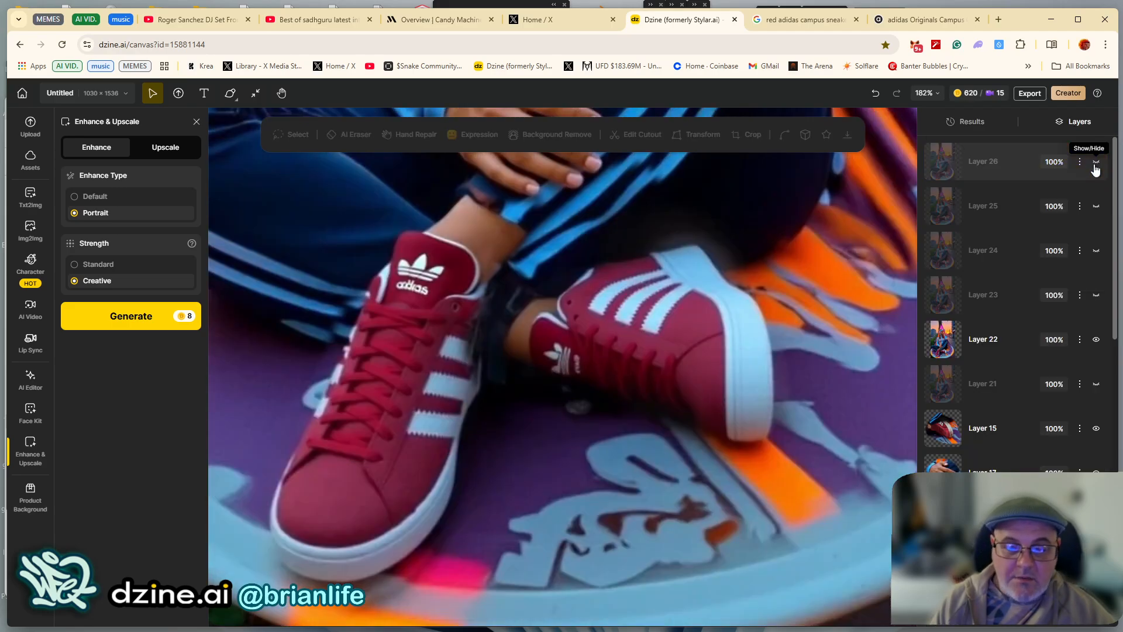
{"action": "left_click", "coordinate": [1095, 164]}
Generate another enhanced version using the Default enhance type with Smooth strength, and check its progress in the results
{"action": "scroll", "coordinate": [518, 339], "scroll_direction": "down", "scroll_amount": 5}
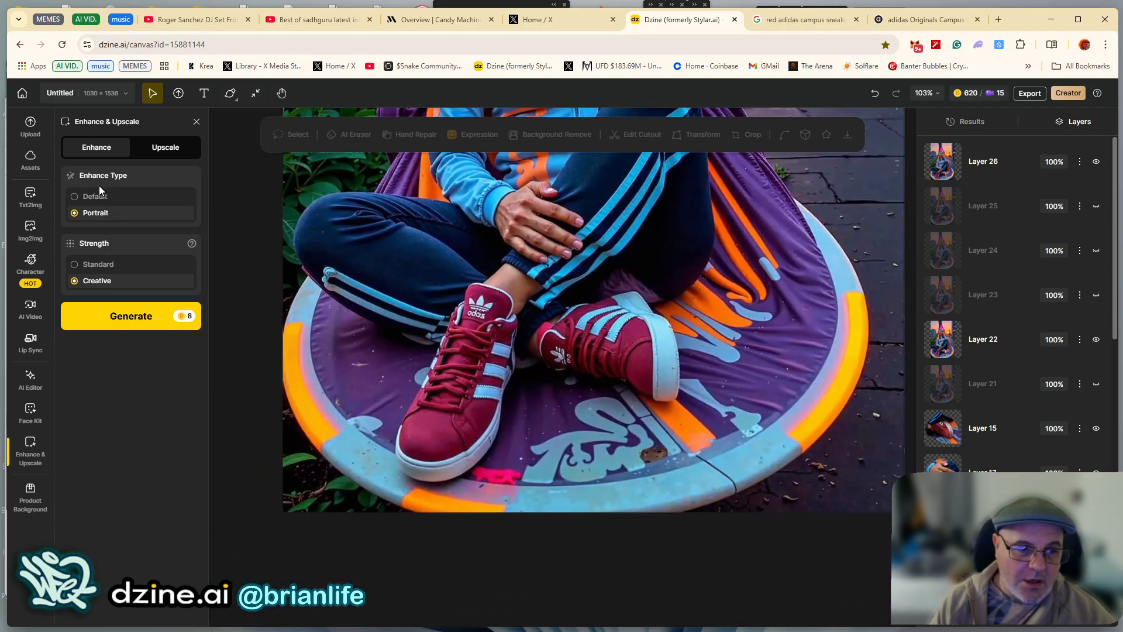
{"action": "left_click", "coordinate": [96, 197]}
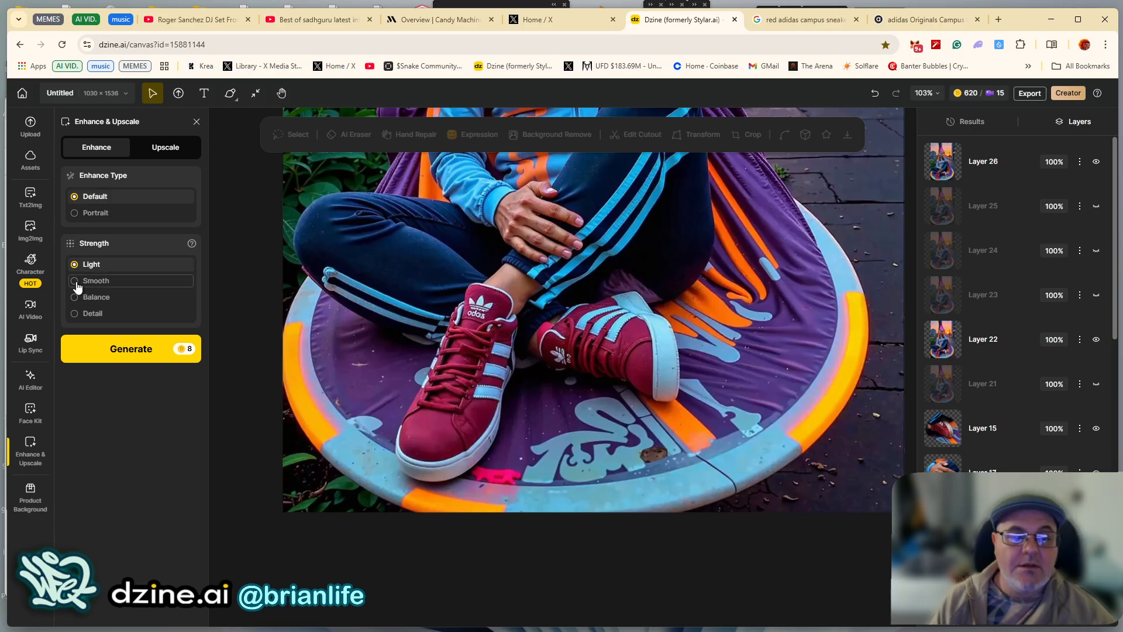
{"action": "left_click", "coordinate": [76, 282]}
{"action": "left_click", "coordinate": [108, 349]}
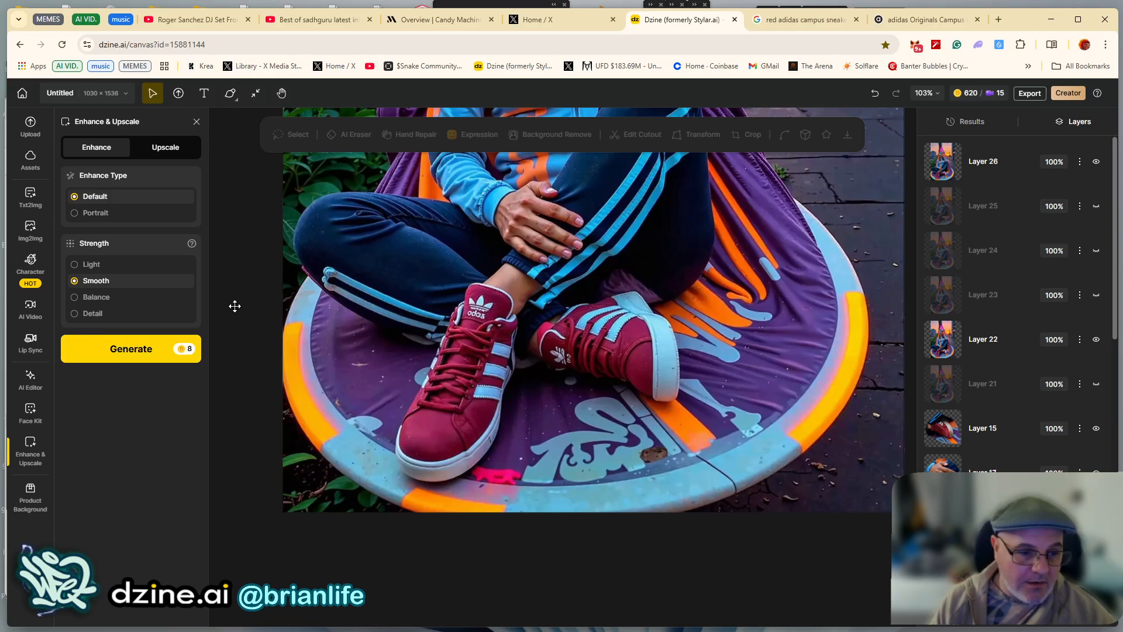
{"action": "left_click", "coordinate": [988, 124]}
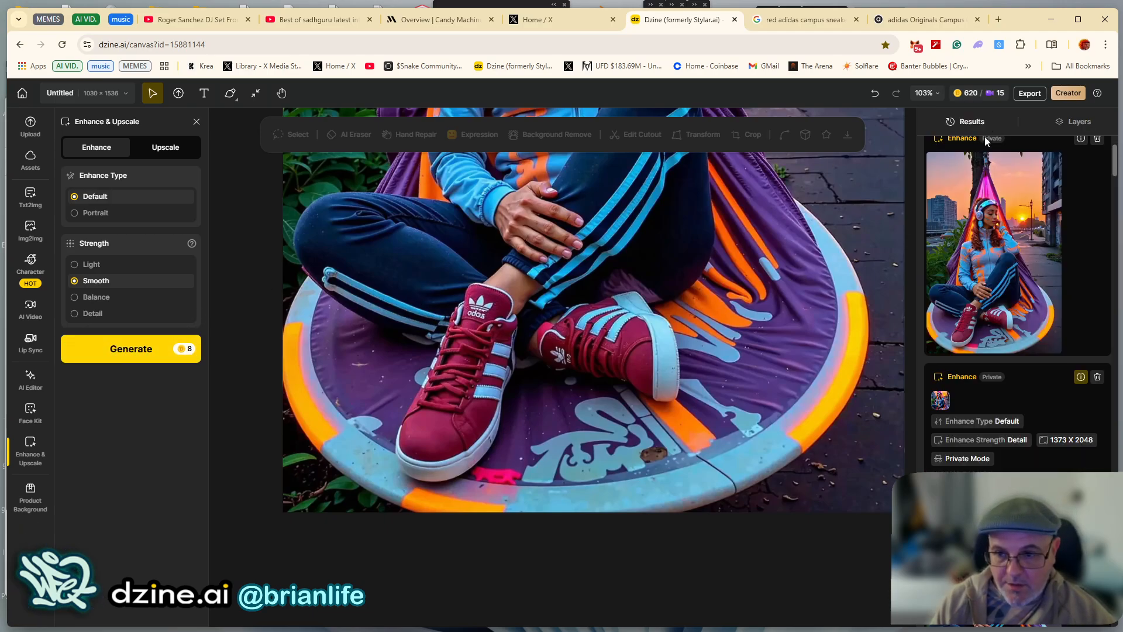
{"action": "scroll", "coordinate": [385, 375], "scroll_direction": "up", "scroll_amount": 5}
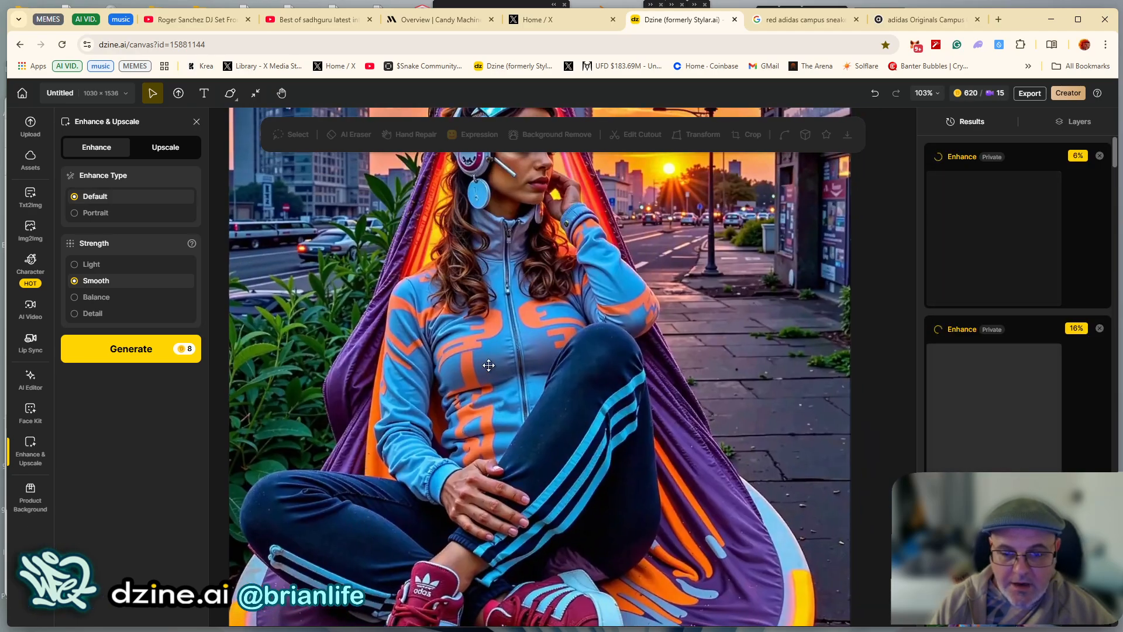
Compare the woman's face and headphones up close with Layer 26 hidden and shown, leaving the layer visible
{"action": "scroll", "coordinate": [415, 292], "scroll_direction": "up", "scroll_amount": 3}
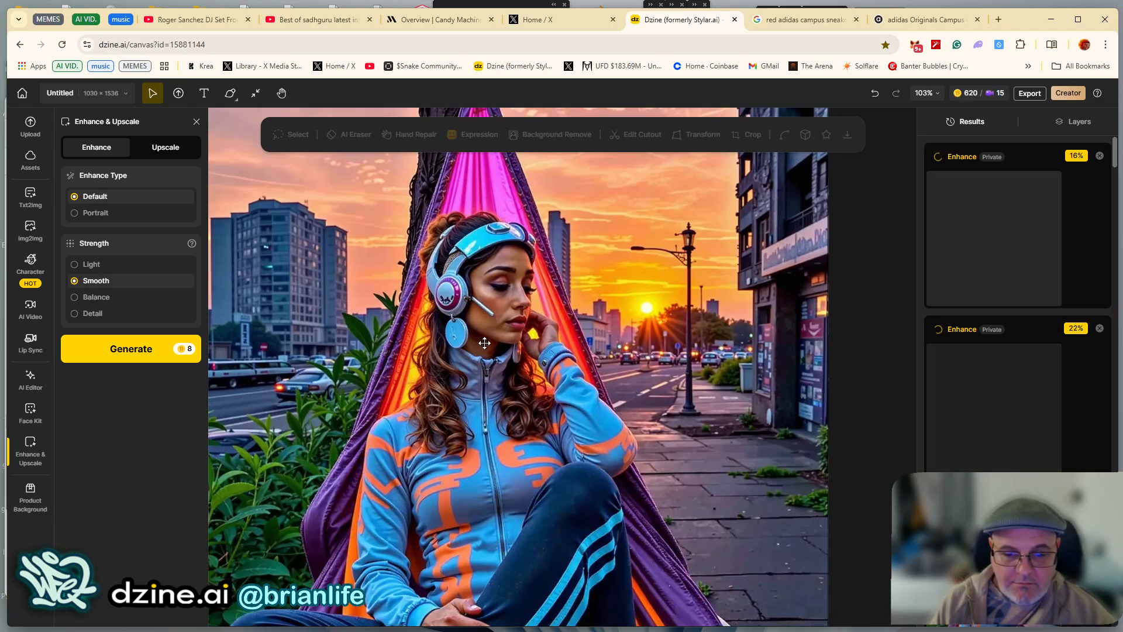
{"action": "scroll", "coordinate": [441, 312], "scroll_direction": "up", "scroll_amount": 5}
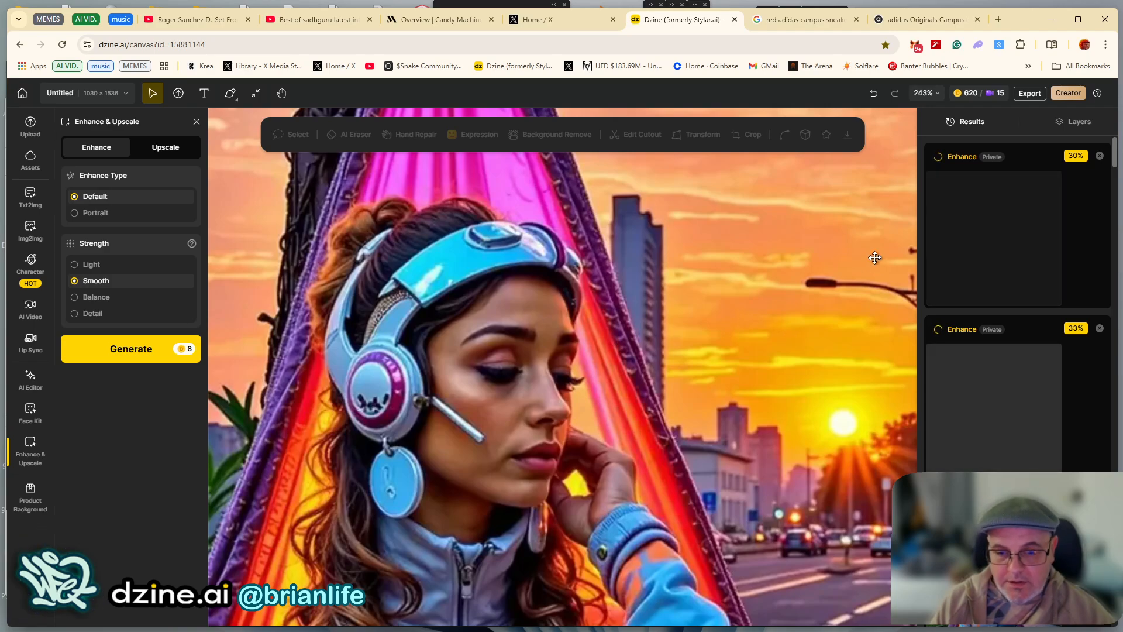
{"action": "left_click", "coordinate": [1066, 124]}
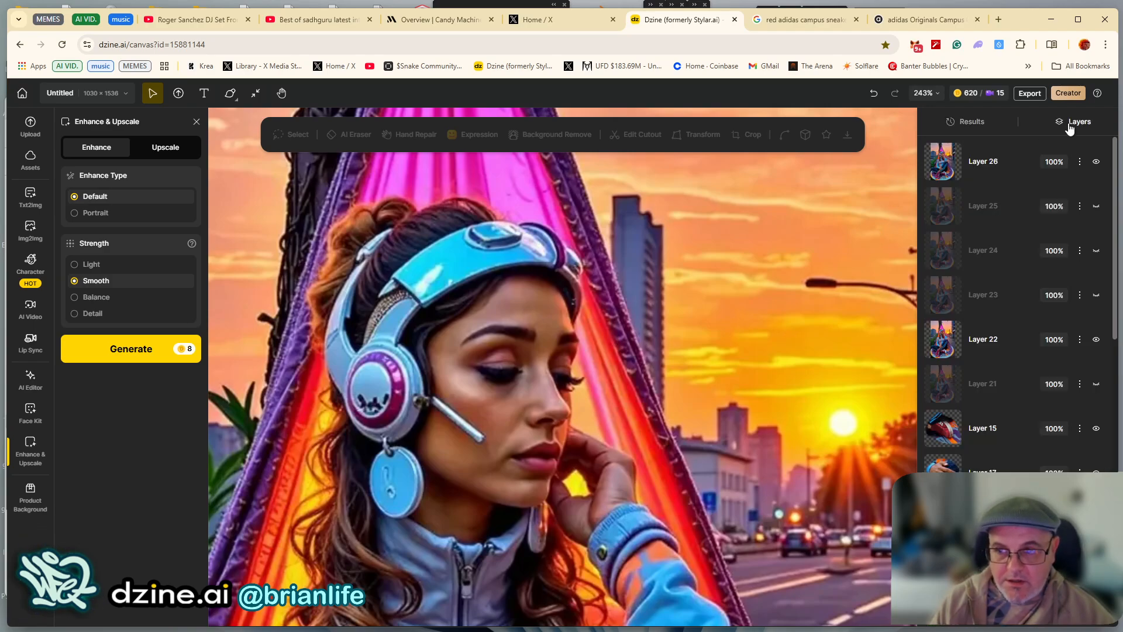
{"action": "left_click", "coordinate": [1096, 163]}
{"action": "left_click", "coordinate": [1096, 162]}
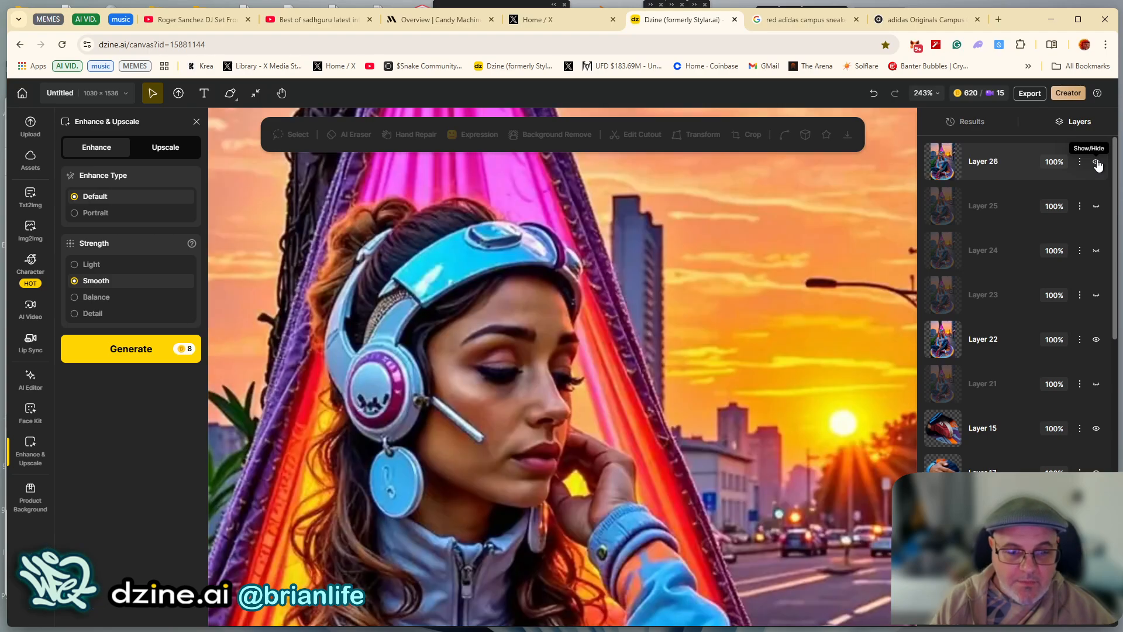
{"action": "left_click", "coordinate": [1096, 163]}
{"action": "left_click", "coordinate": [1096, 162]}
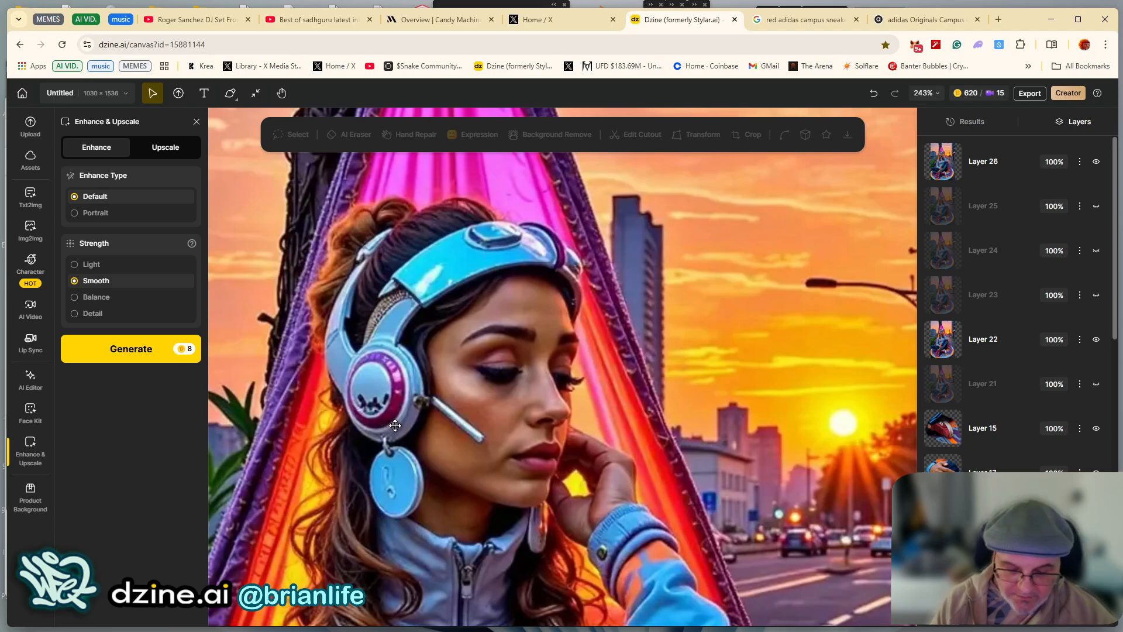
Compare the sunset, street lamp and building around the woman with Layer 26 hidden and shown
{"action": "scroll", "coordinate": [395, 425], "scroll_direction": "down", "scroll_amount": 3}
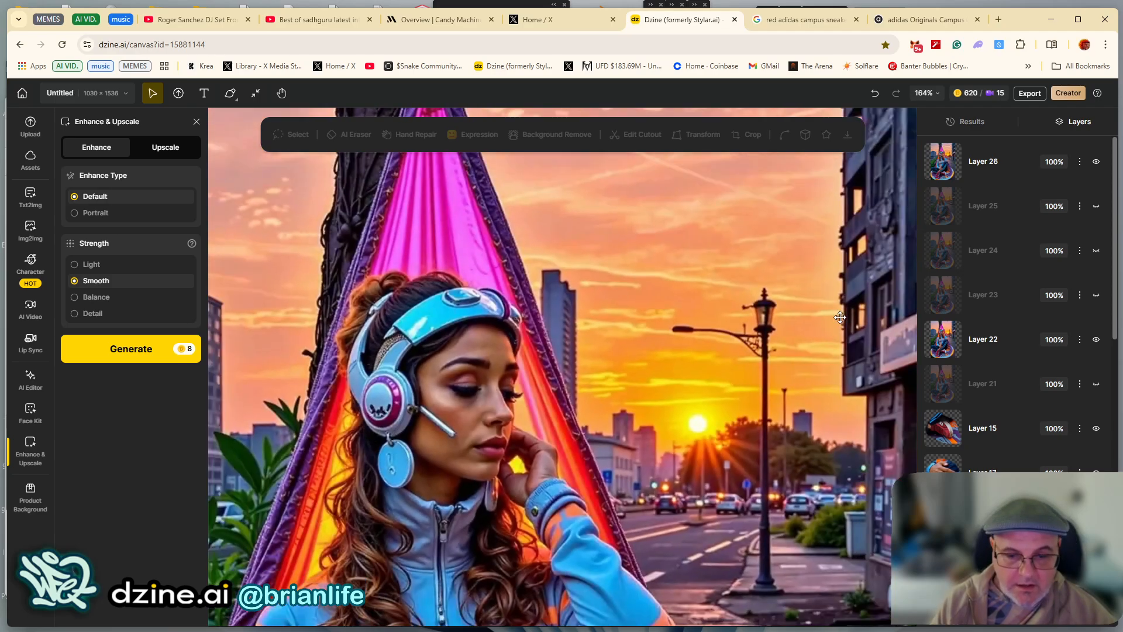
{"action": "left_click", "coordinate": [1095, 164]}
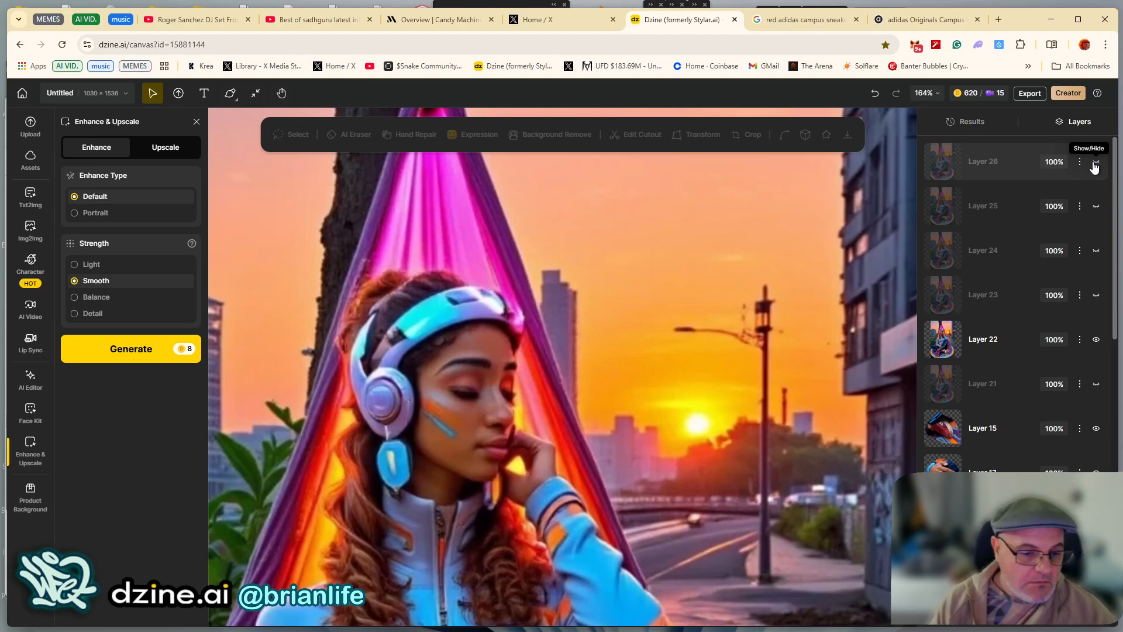
{"action": "left_click", "coordinate": [1095, 164]}
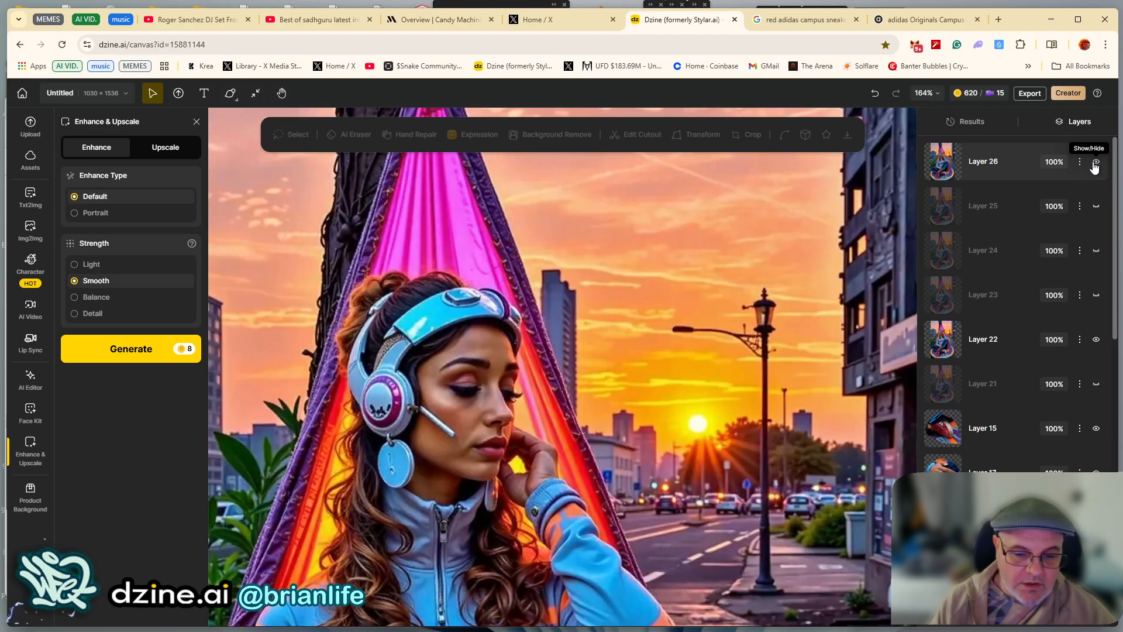
{"action": "left_click", "coordinate": [1095, 164]}
{"action": "left_click", "coordinate": [1095, 164]}
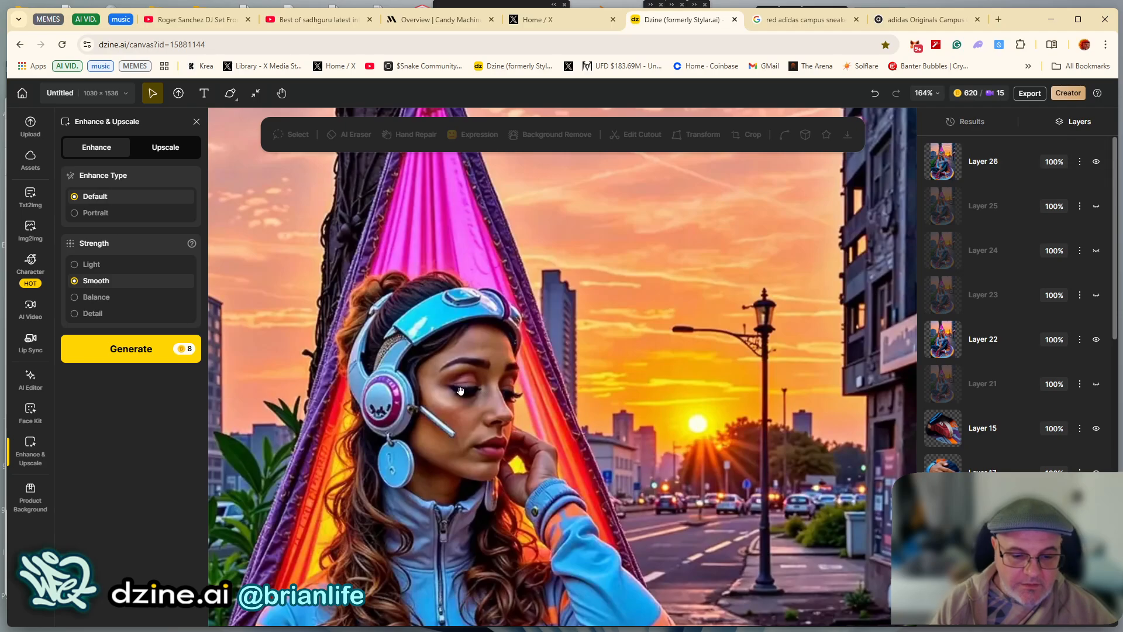
Compare the woman's curly hair and jacket up close with Layer 26 hidden and shown
{"action": "scroll", "coordinate": [396, 485], "scroll_direction": "down", "scroll_amount": 3}
{"action": "scroll", "coordinate": [403, 379], "scroll_direction": "up", "scroll_amount": 5}
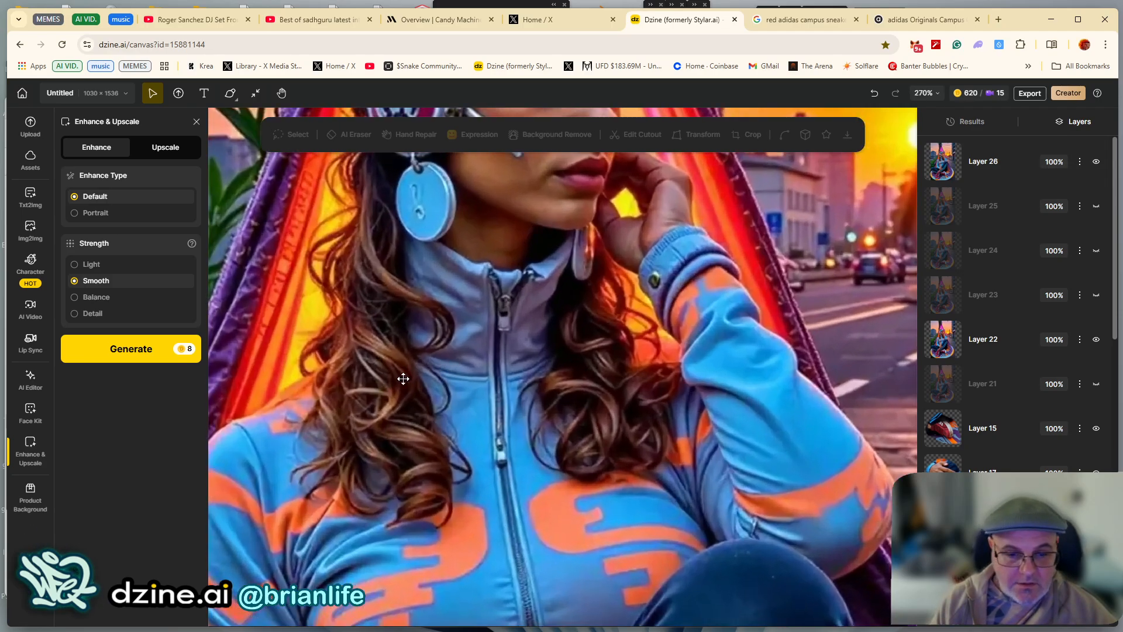
{"action": "left_click", "coordinate": [1098, 167]}
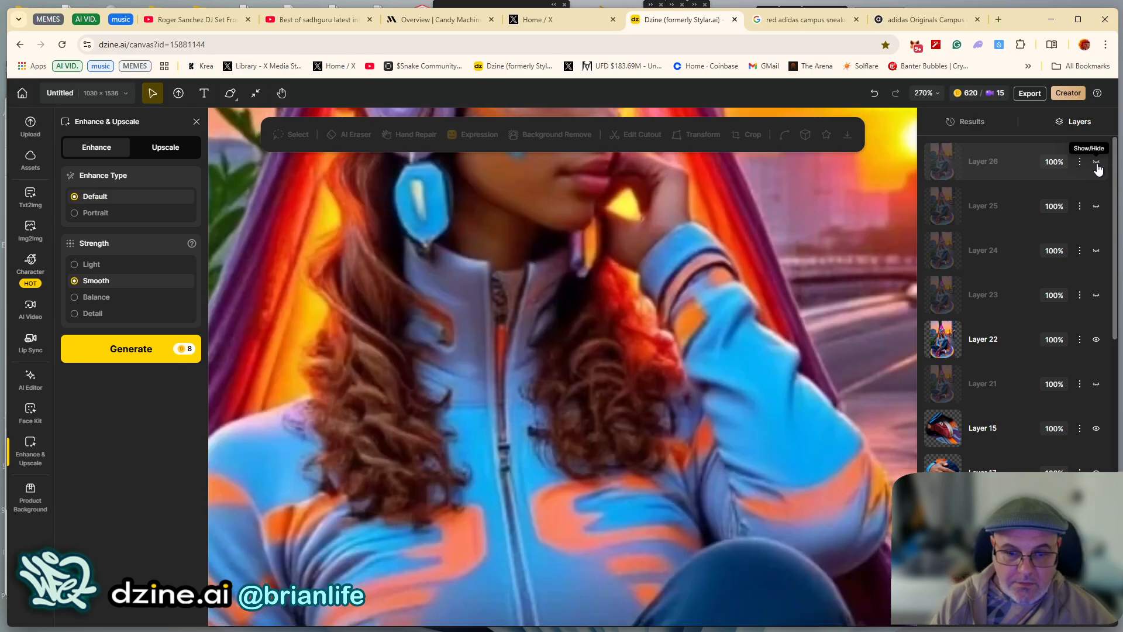
{"action": "left_click", "coordinate": [1097, 167]}
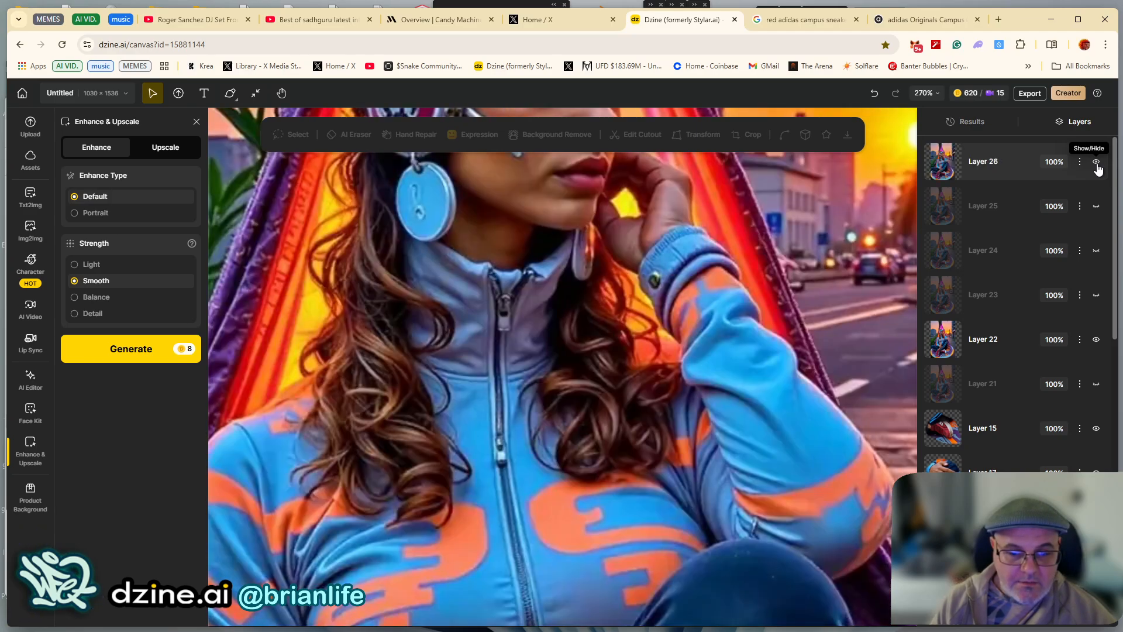
Delete Layer 26, the Detail-enhanced version, from the canvas
{"action": "scroll", "coordinate": [620, 404], "scroll_direction": "down", "scroll_amount": 8}
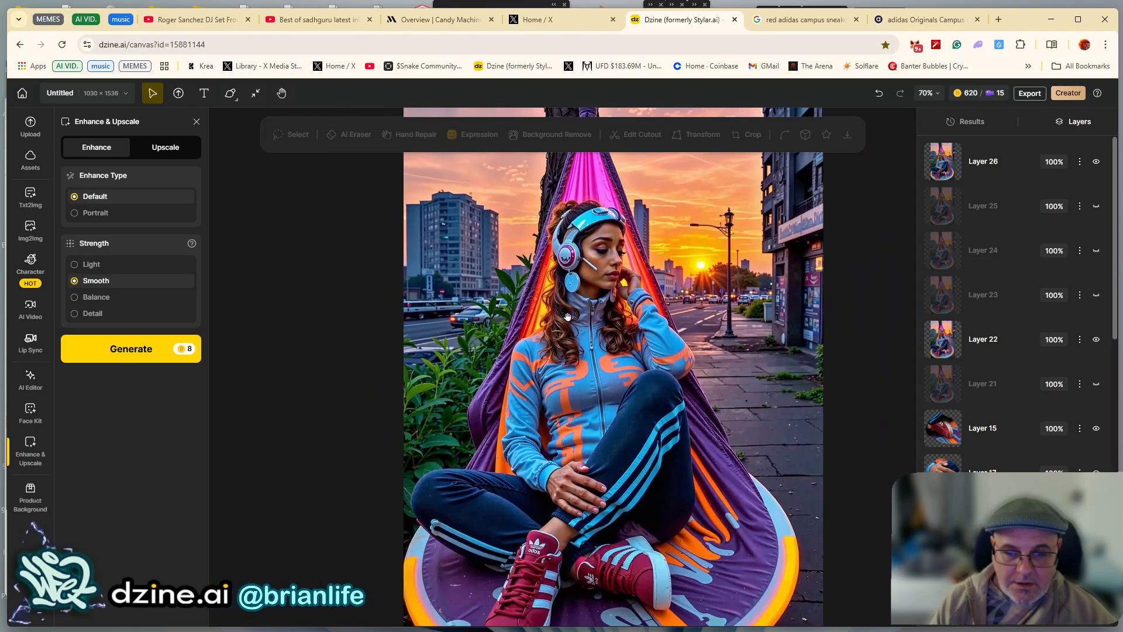
{"action": "left_click_drag", "start_coordinate": [568, 316], "coordinate": [454, 332]}
{"action": "left_click_drag", "start_coordinate": [712, 278], "coordinate": [728, 248]}
{"action": "left_click", "coordinate": [1019, 166]}
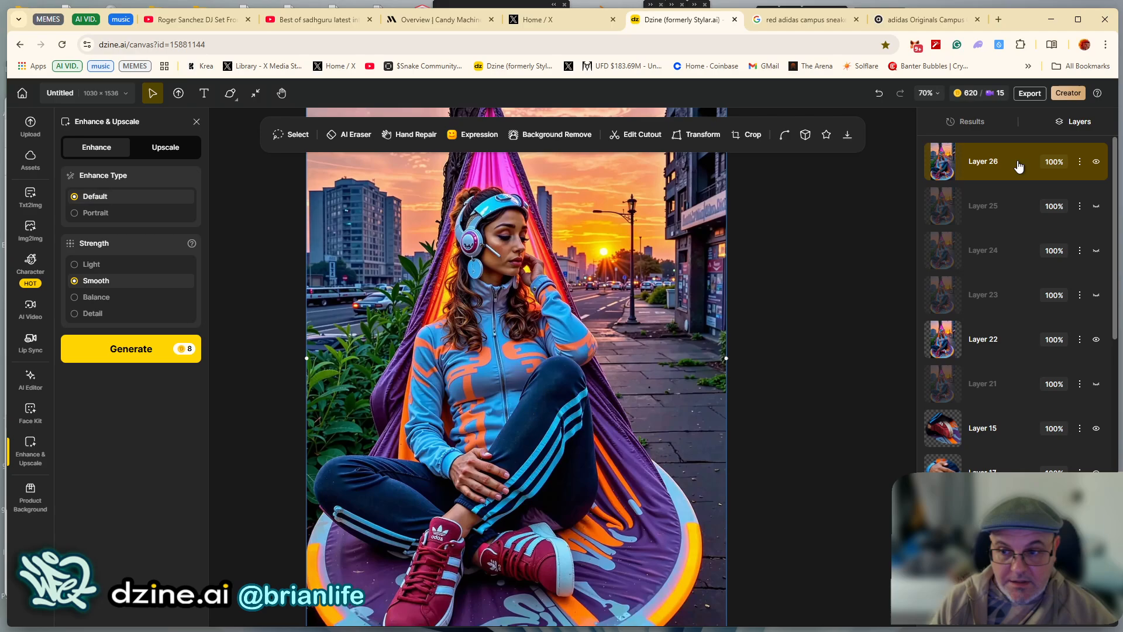
{"action": "left_click", "coordinate": [1080, 165]}
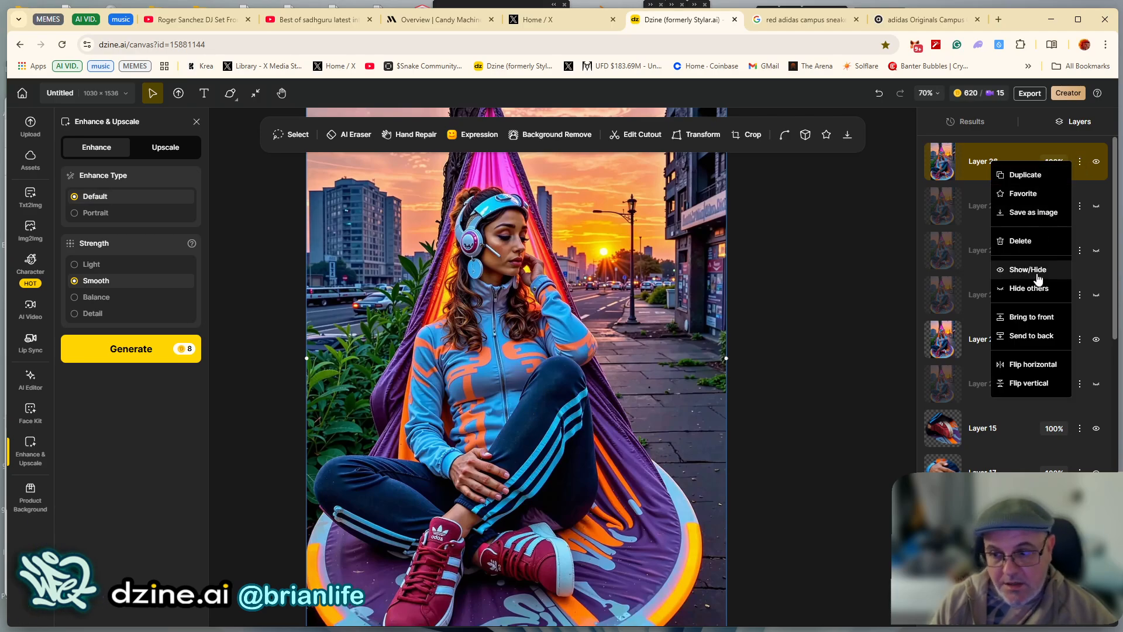
{"action": "left_click", "coordinate": [1030, 246]}
Show the generation details of the Default Light enhancement result and place that image on the canvas
{"action": "left_click", "coordinate": [972, 121]}
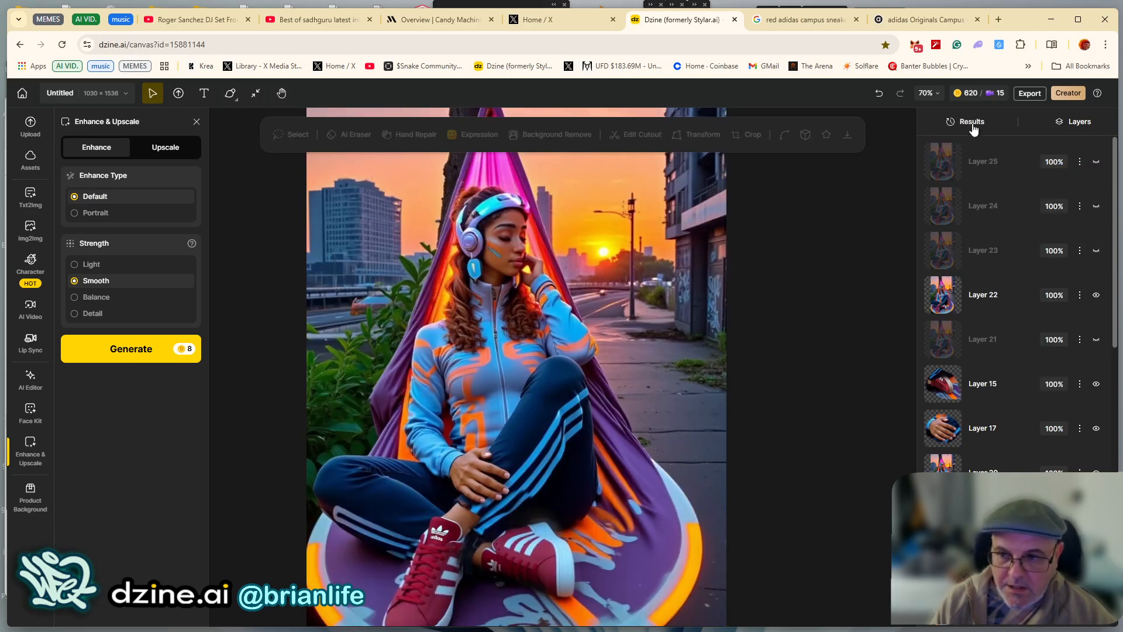
{"action": "mouse_move", "coordinate": [995, 308]}
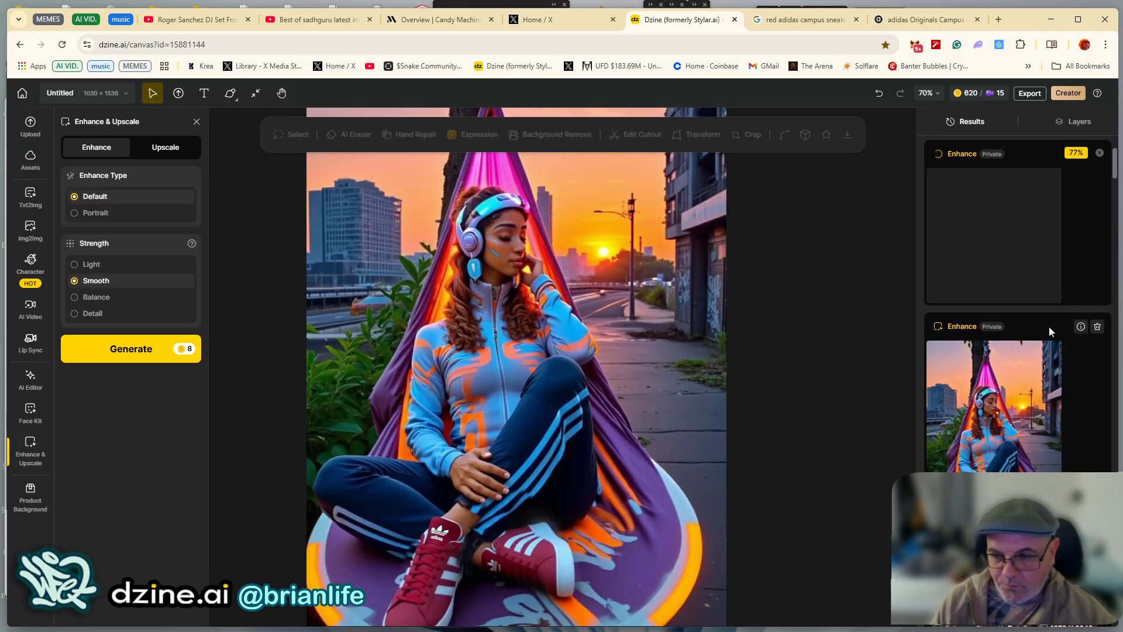
{"action": "left_click", "coordinate": [1079, 331]}
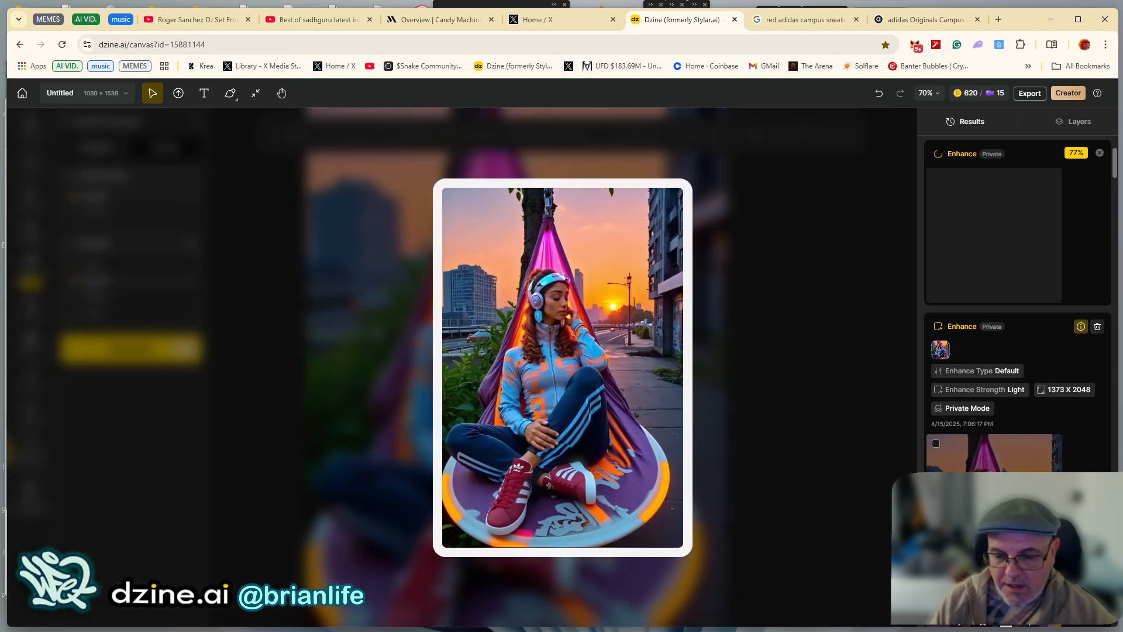
{"action": "left_click", "coordinate": [995, 456]}
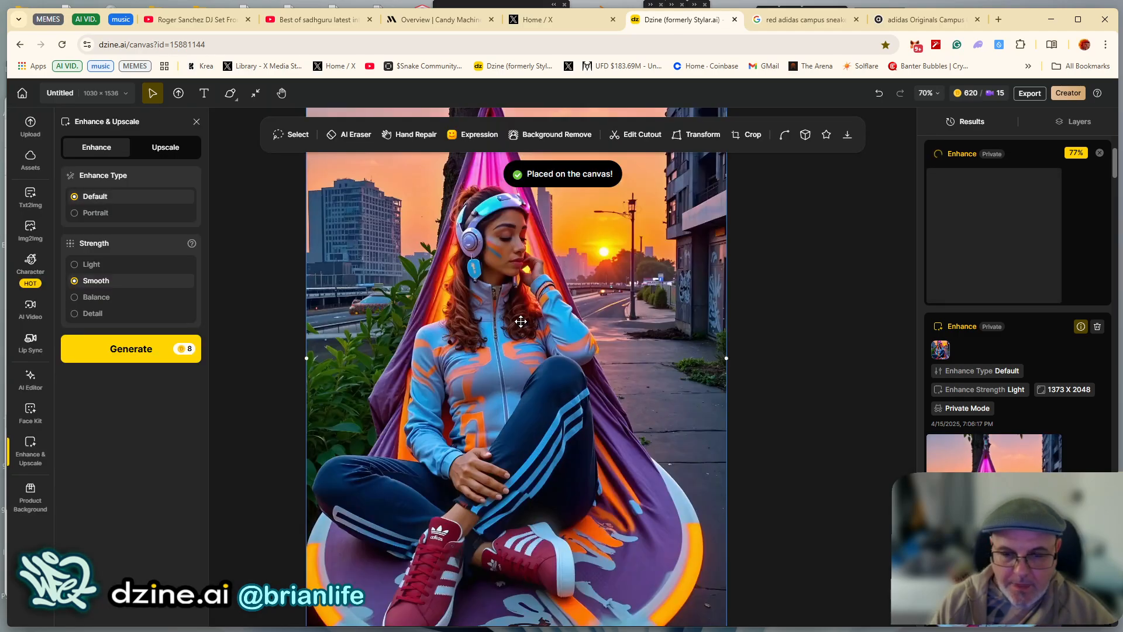
{"action": "scroll", "coordinate": [486, 286], "scroll_direction": "up", "scroll_amount": 10}
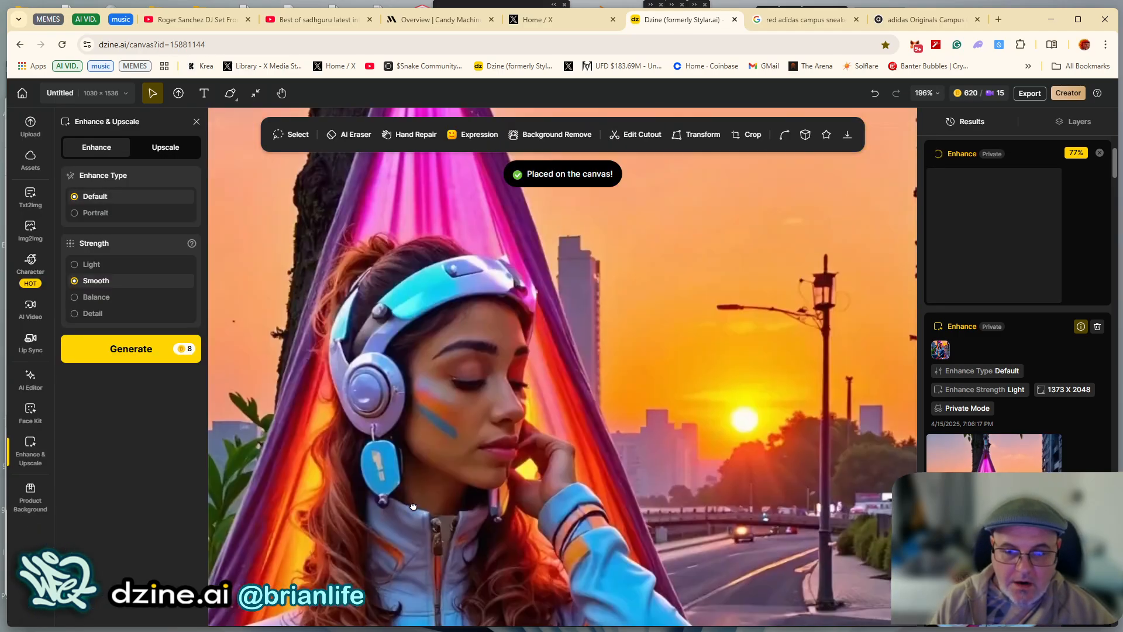
Compare the woman's face and headphones with Layer 26 hidden and shown over Layer 22
{"action": "left_click_drag", "start_coordinate": [431, 518], "coordinate": [485, 465]}
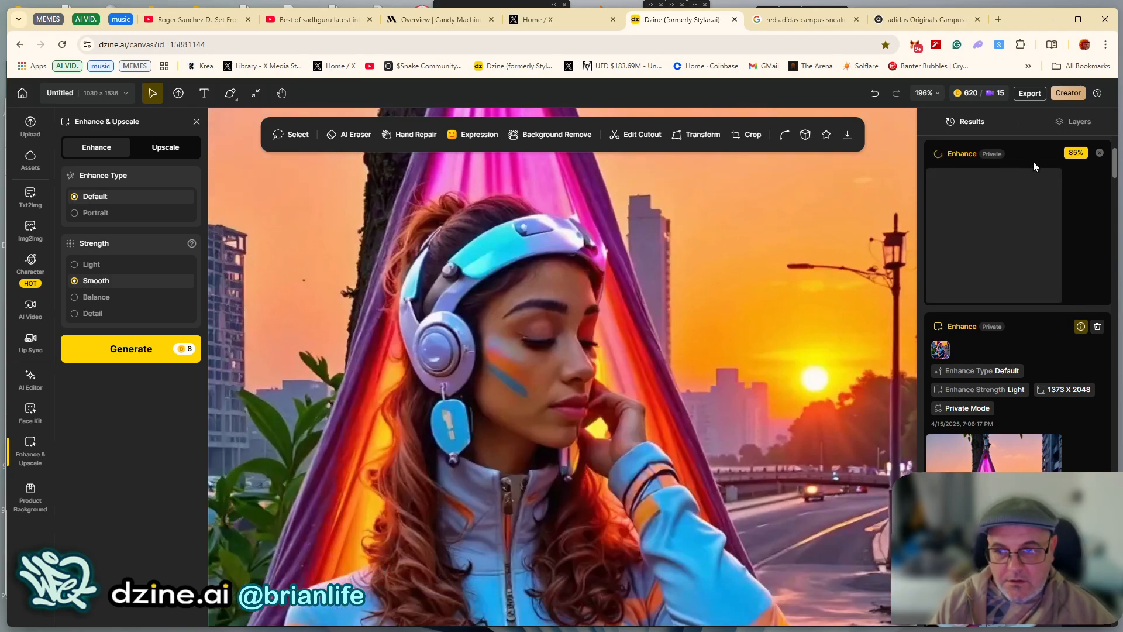
{"action": "left_click", "coordinate": [1071, 122]}
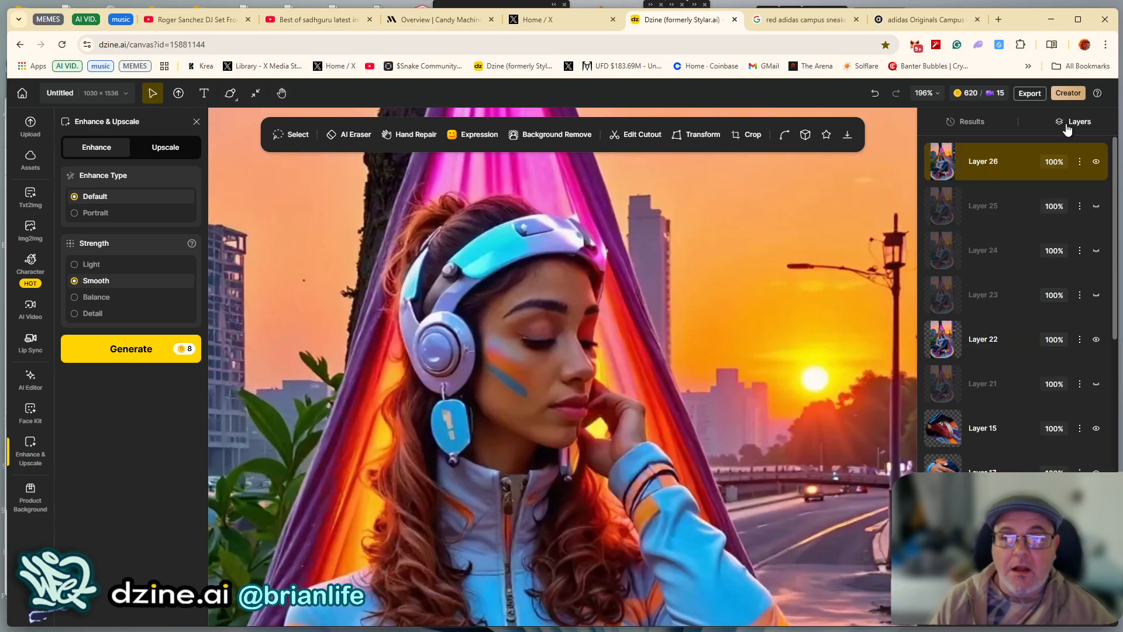
{"action": "left_click", "coordinate": [1097, 163]}
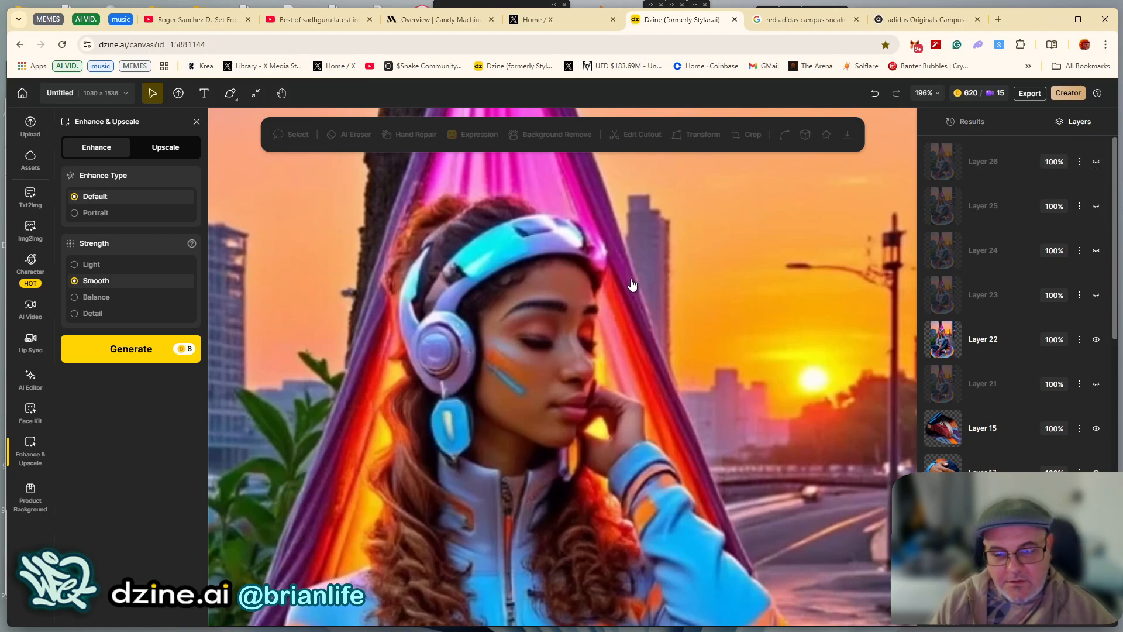
{"action": "left_click", "coordinate": [1097, 163]}
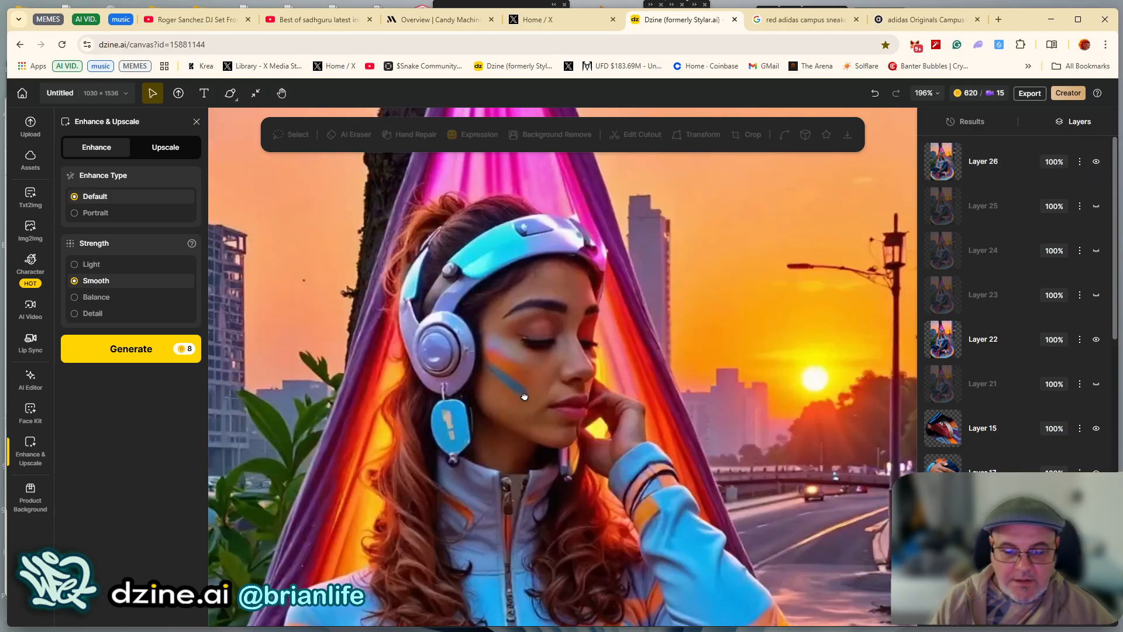
Compare the woman's curls and jacket collar up close with Layer 26 hidden and shown
{"action": "scroll", "coordinate": [524, 397], "scroll_direction": "down", "scroll_amount": 3}
{"action": "scroll", "coordinate": [609, 451], "scroll_direction": "up", "scroll_amount": 3}
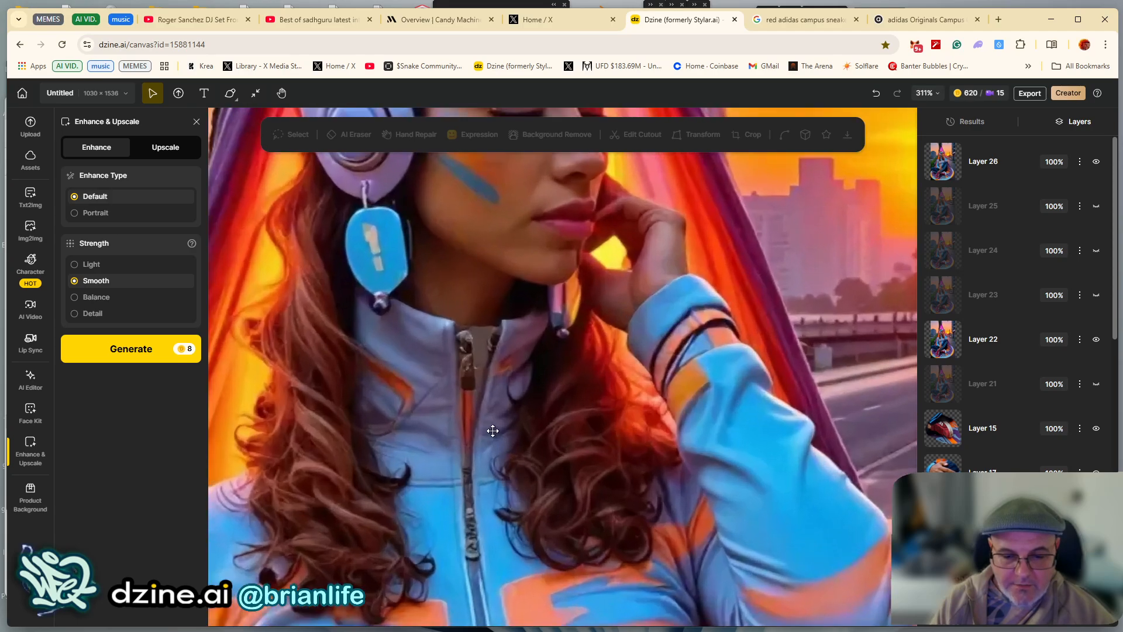
{"action": "scroll", "coordinate": [521, 375], "scroll_direction": "down", "scroll_amount": 2}
{"action": "left_click", "coordinate": [1097, 165]}
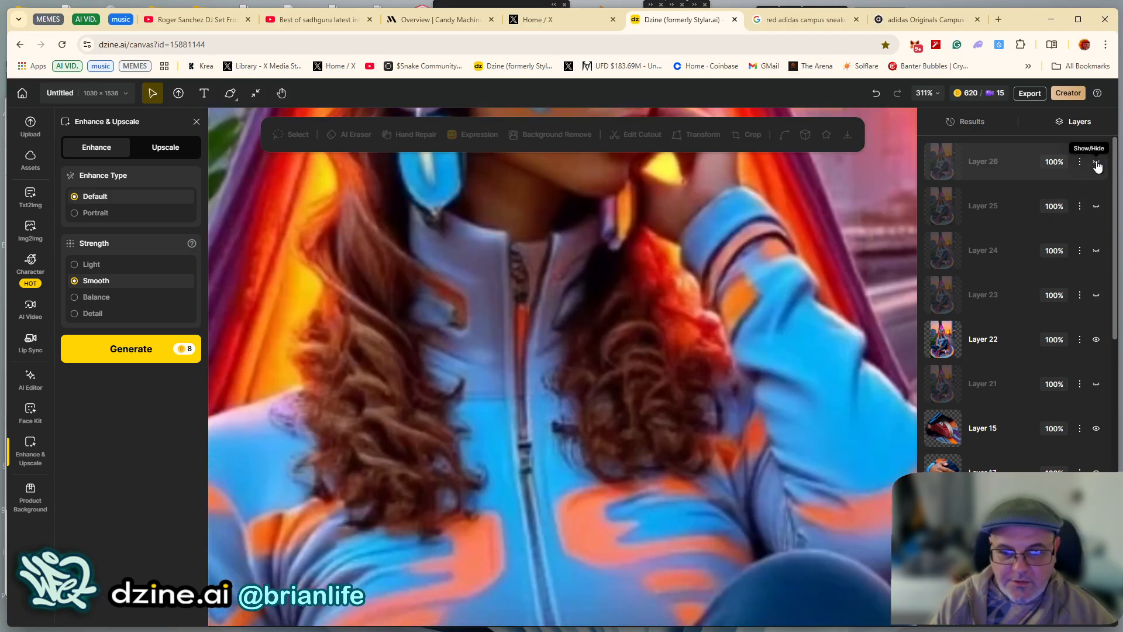
{"action": "left_click", "coordinate": [1098, 166]}
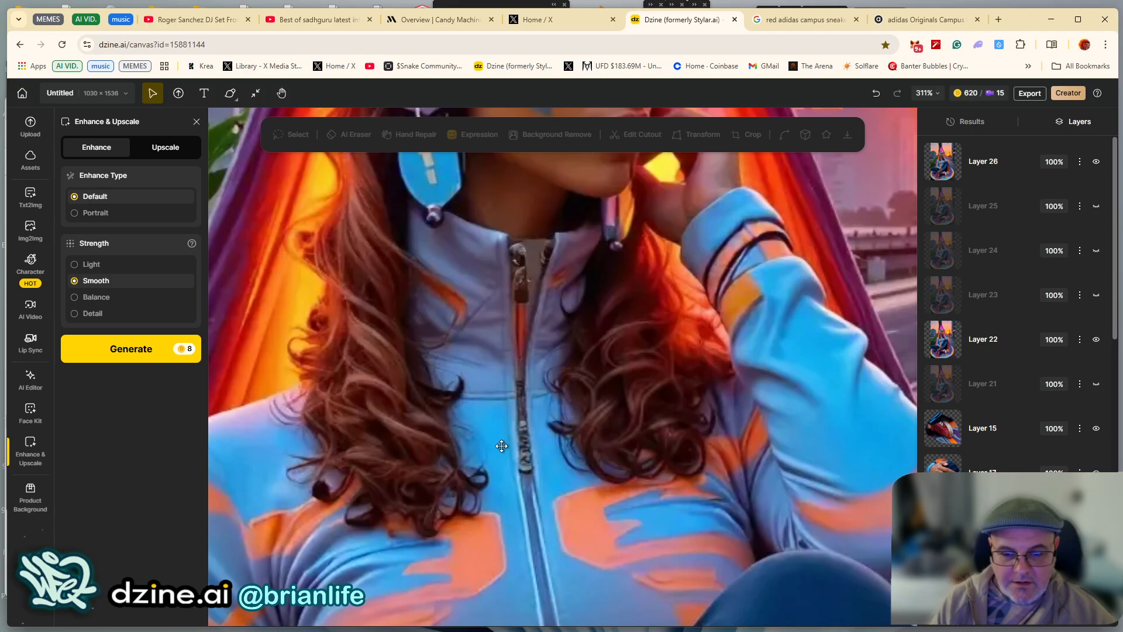
Compare the front of the jacket, its zipper and orange pattern with Layer 26 hidden and shown twice
{"action": "scroll", "coordinate": [502, 451], "scroll_direction": "down", "scroll_amount": 3}
{"action": "scroll", "coordinate": [502, 451], "scroll_direction": "down", "scroll_amount": 1}
{"action": "scroll", "coordinate": [524, 474], "scroll_direction": "up", "scroll_amount": 3}
{"action": "left_click_drag", "start_coordinate": [497, 515], "coordinate": [504, 423]}
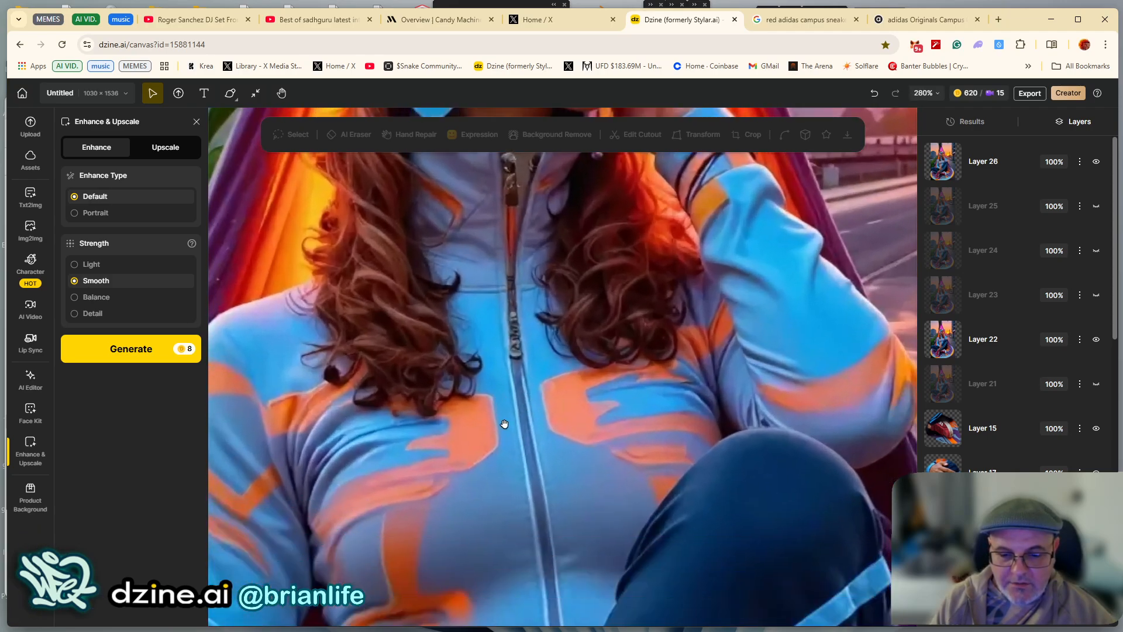
{"action": "left_click", "coordinate": [1097, 166]}
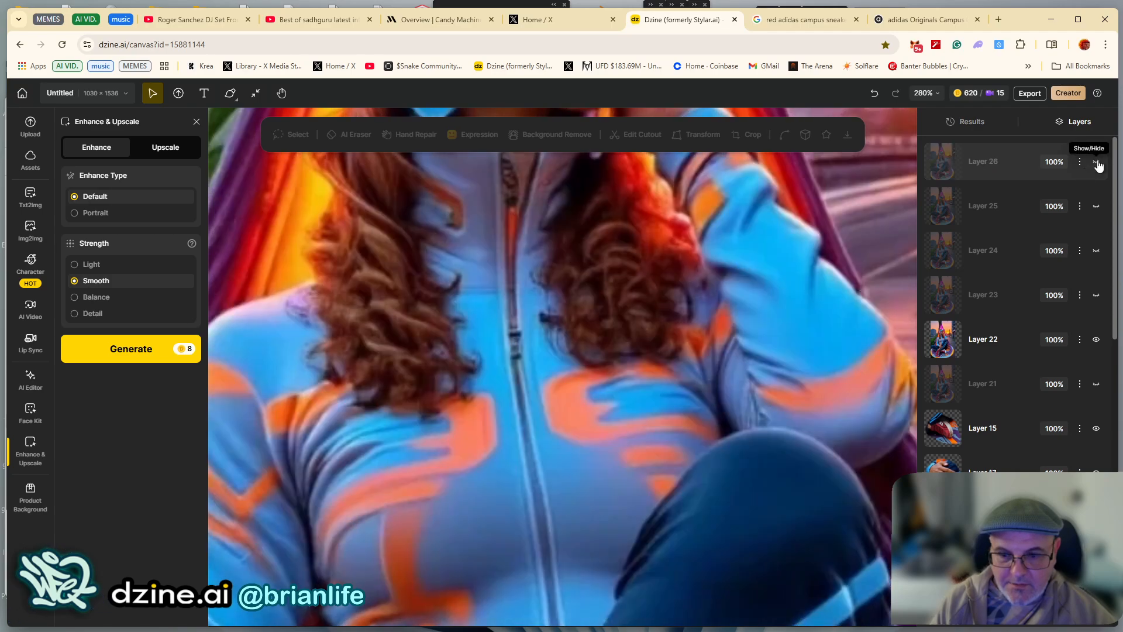
{"action": "left_click", "coordinate": [1097, 166]}
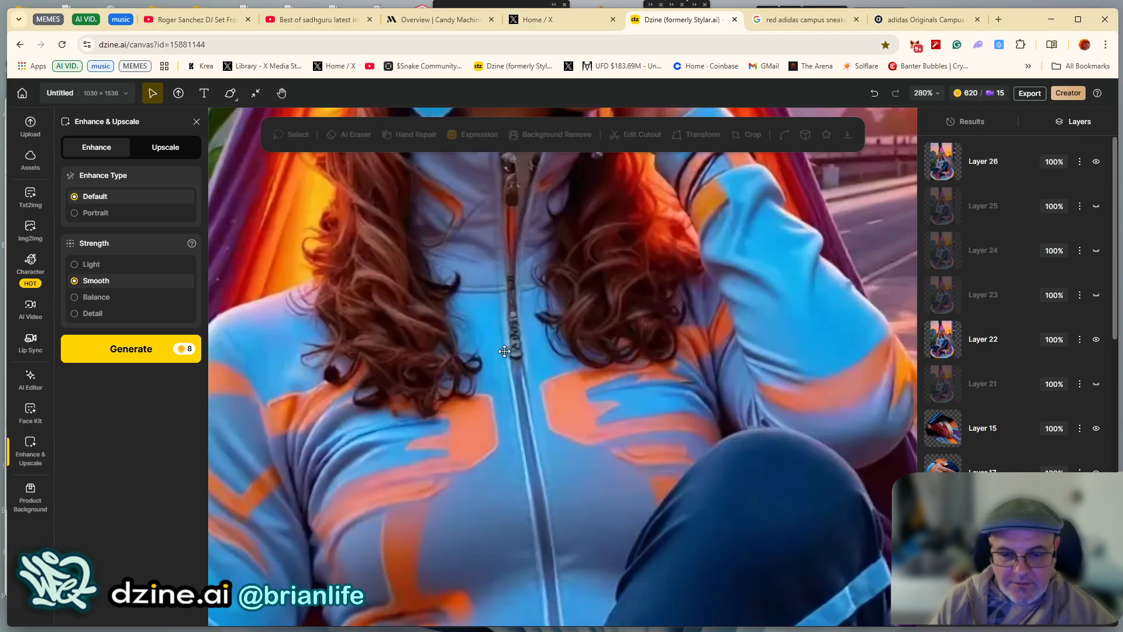
{"action": "left_click", "coordinate": [1097, 166]}
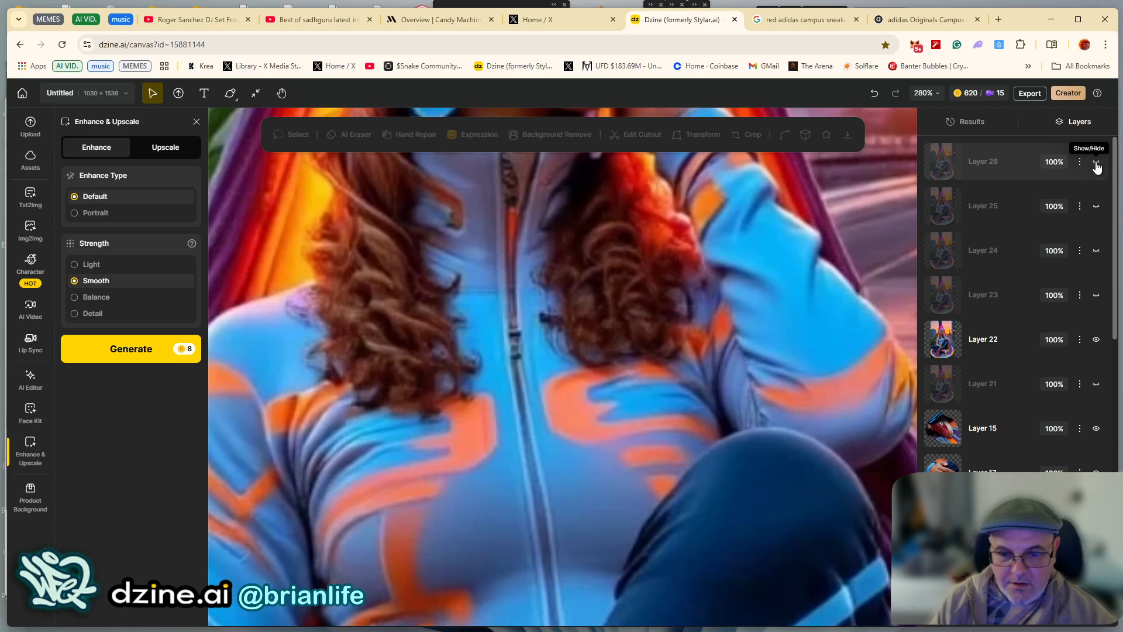
{"action": "left_click", "coordinate": [1097, 165]}
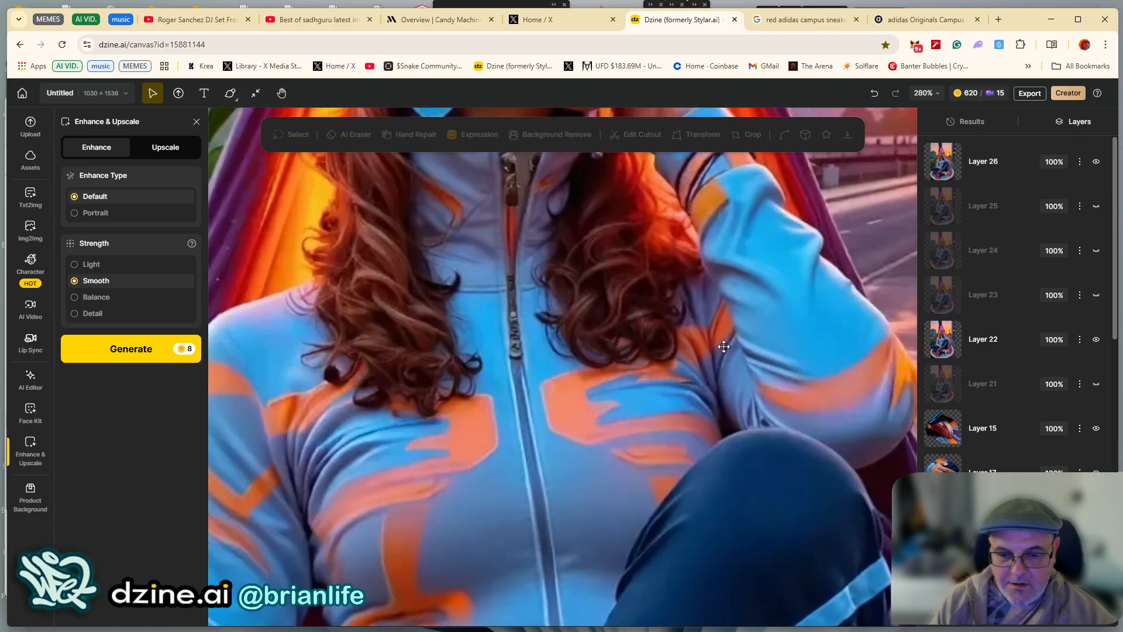
Compare the street lamp against the sunset up close with Layer 26 hidden and shown
{"action": "scroll", "coordinate": [713, 370], "scroll_direction": "down", "scroll_amount": 6}
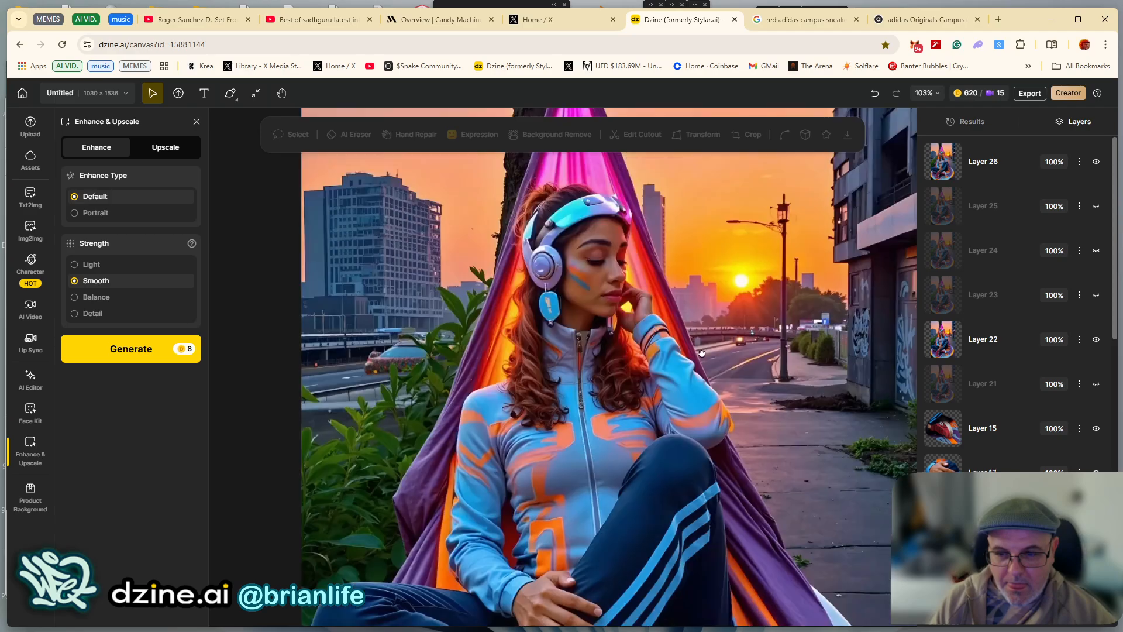
{"action": "scroll", "coordinate": [654, 347], "scroll_direction": "up", "scroll_amount": 8}
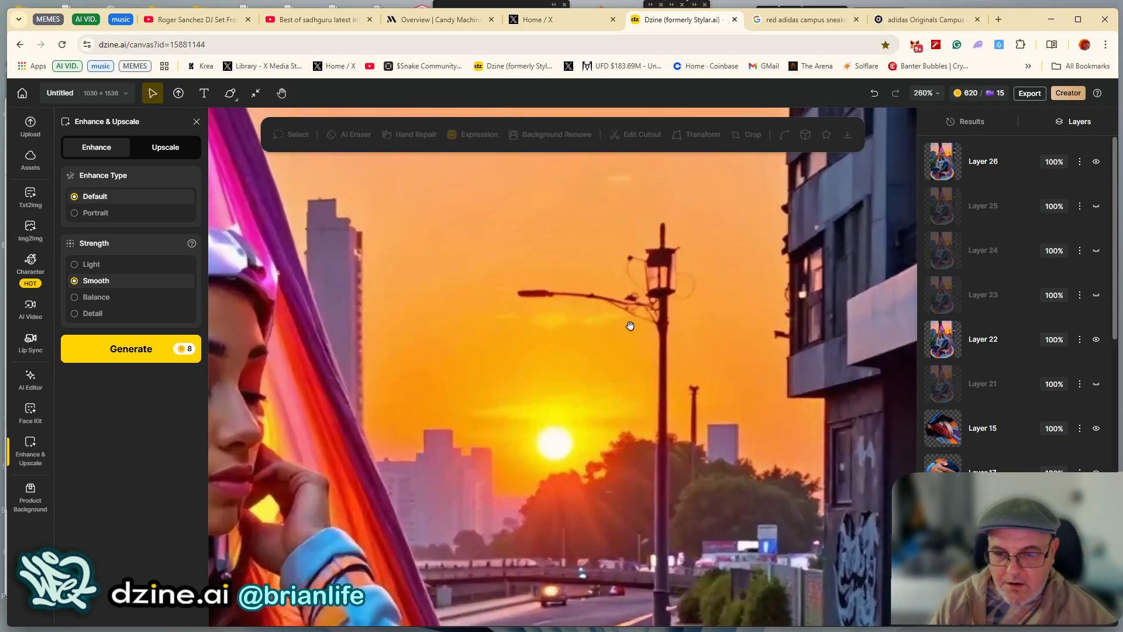
{"action": "scroll", "coordinate": [655, 291], "scroll_direction": "up", "scroll_amount": 2}
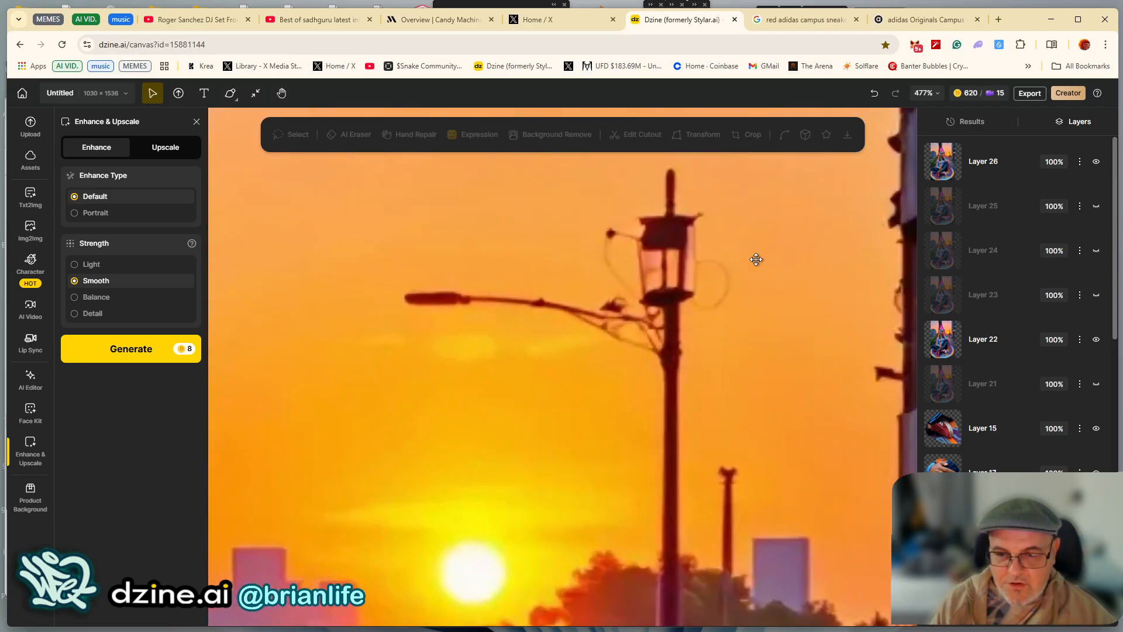
{"action": "left_click", "coordinate": [1098, 165]}
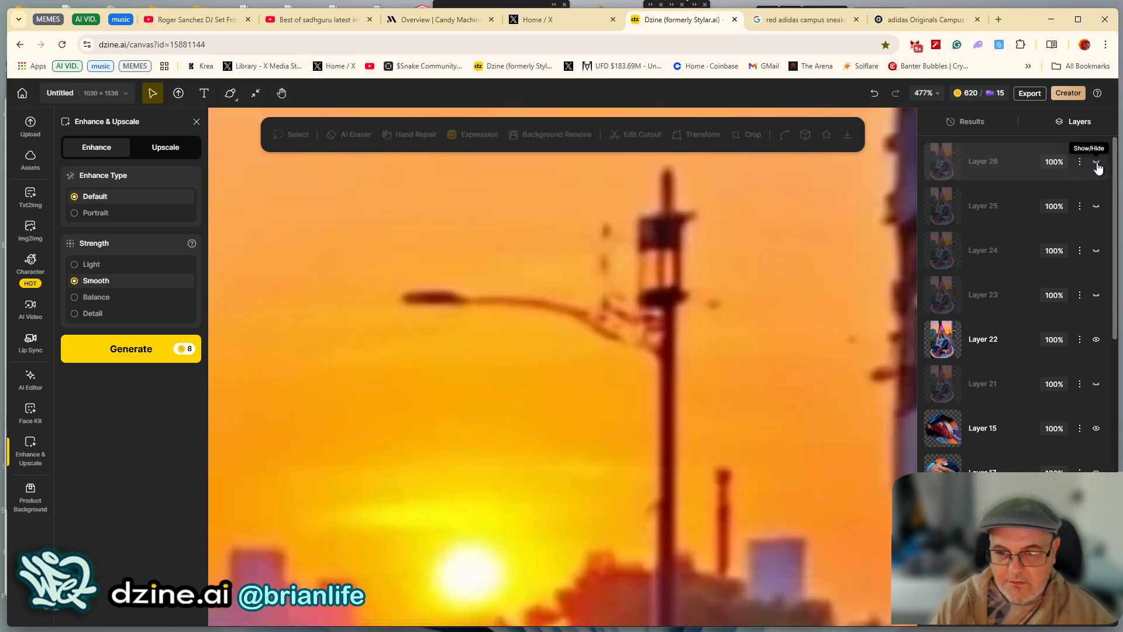
{"action": "left_click", "coordinate": [1098, 165]}
Compare the red Adidas sneakers and the hammock pattern beneath them with Layer 26 hidden and shown
{"action": "scroll", "coordinate": [627, 369], "scroll_direction": "down", "scroll_amount": 6}
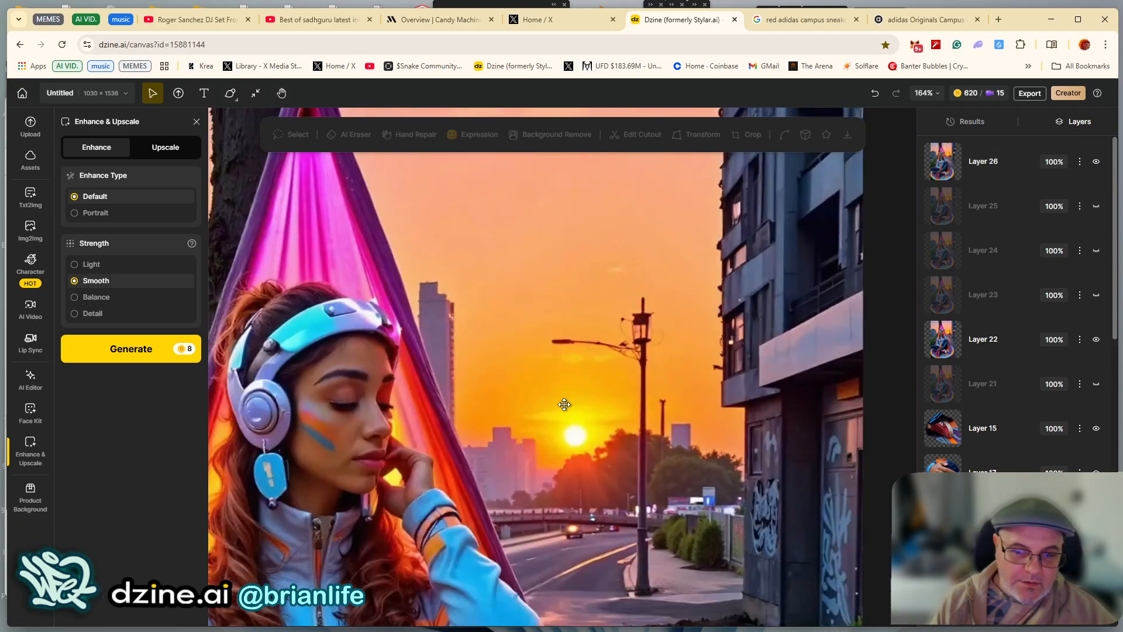
{"action": "scroll", "coordinate": [564, 404], "scroll_direction": "down", "scroll_amount": 3}
{"action": "left_click_drag", "start_coordinate": [484, 516], "coordinate": [516, 229]}
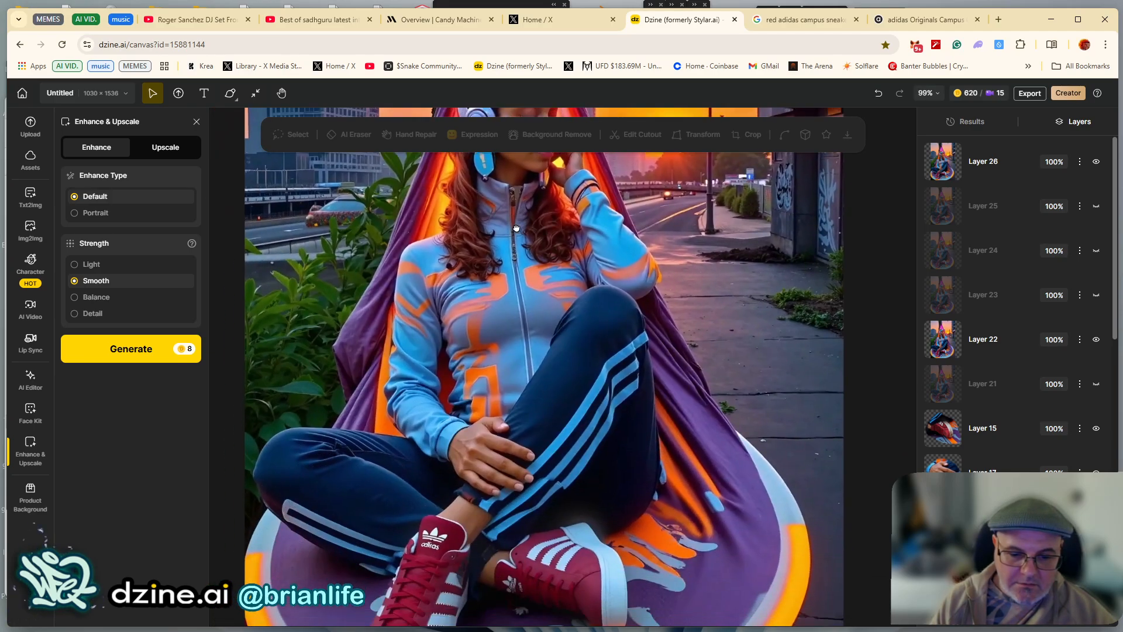
{"action": "left_click_drag", "start_coordinate": [489, 300], "coordinate": [481, 222]}
{"action": "scroll", "coordinate": [572, 344], "scroll_direction": "up", "scroll_amount": 5}
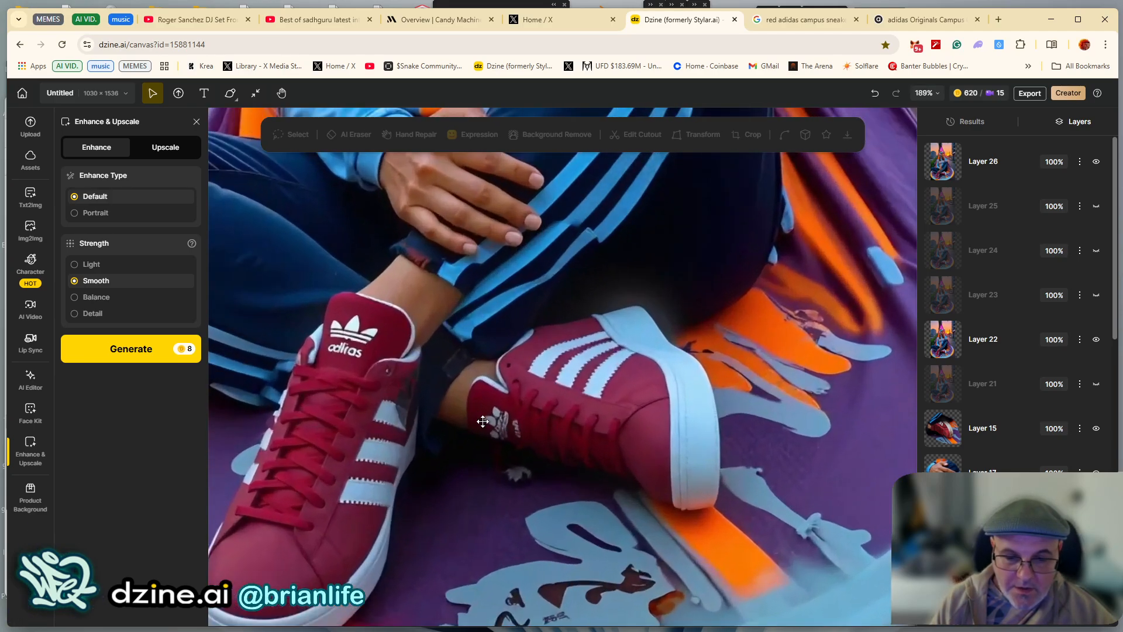
{"action": "left_click_drag", "start_coordinate": [482, 421], "coordinate": [518, 330]}
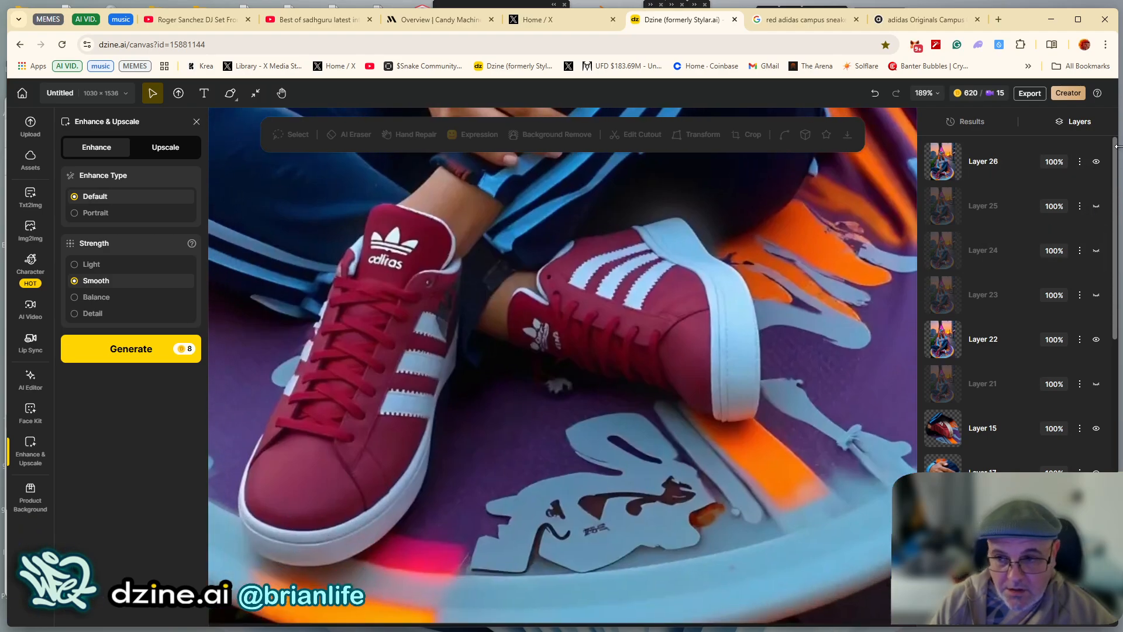
{"action": "left_click", "coordinate": [1097, 164]}
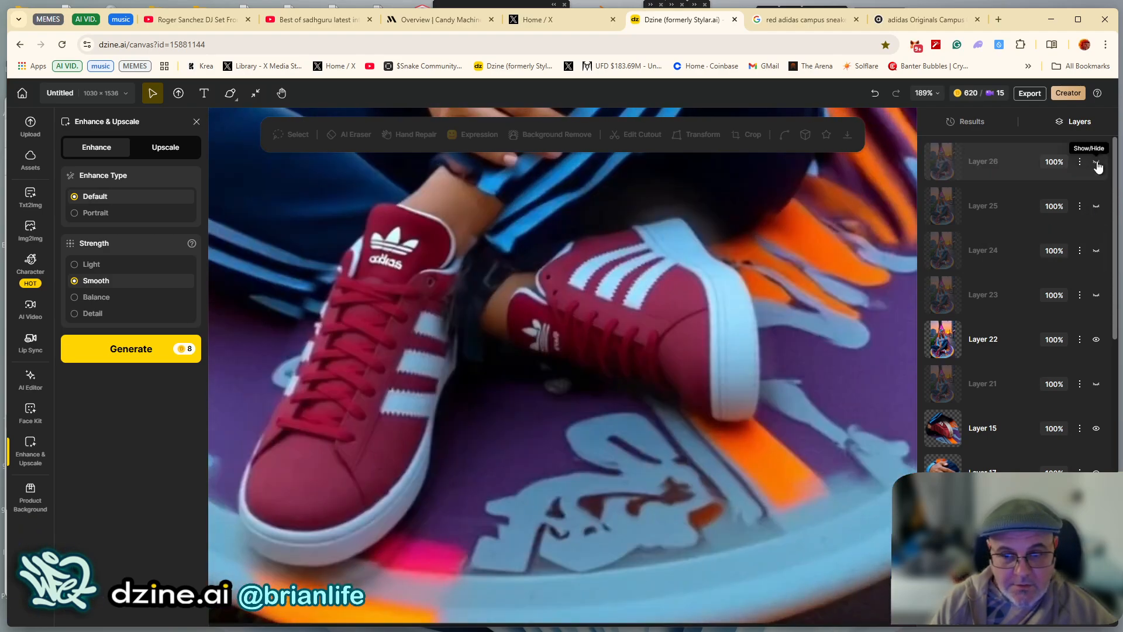
{"action": "left_click", "coordinate": [1098, 164]}
{"action": "left_click", "coordinate": [1098, 164]}
{"action": "left_click", "coordinate": [1098, 163]}
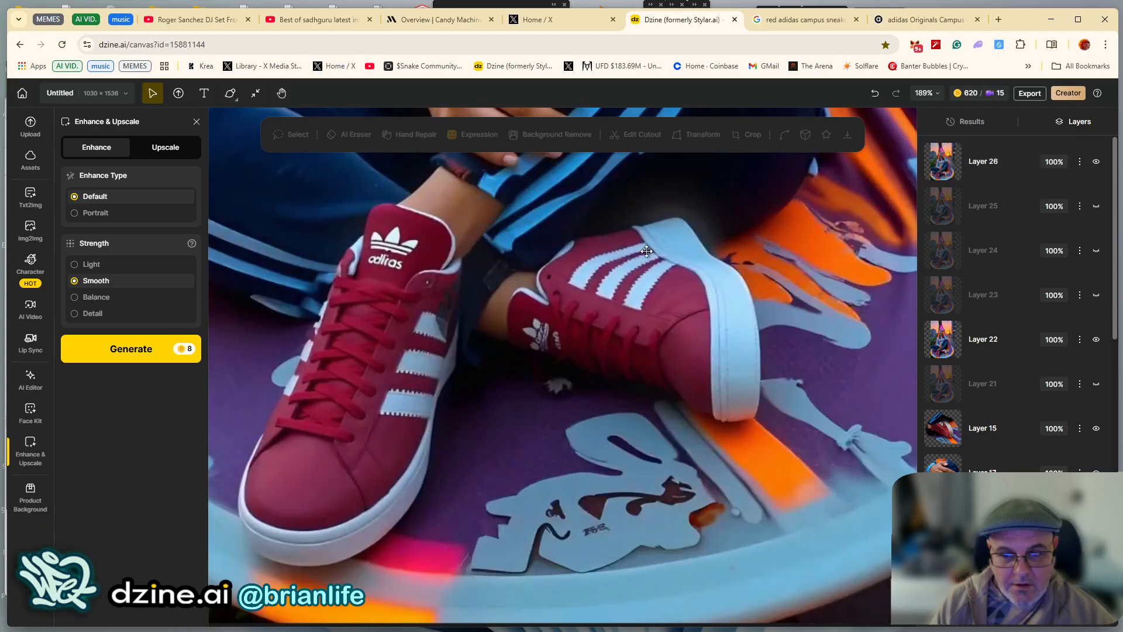
Select Layer 26 and lower its opacity to 56% to blend it with Layer 22
{"action": "scroll", "coordinate": [641, 345], "scroll_direction": "down", "scroll_amount": 5}
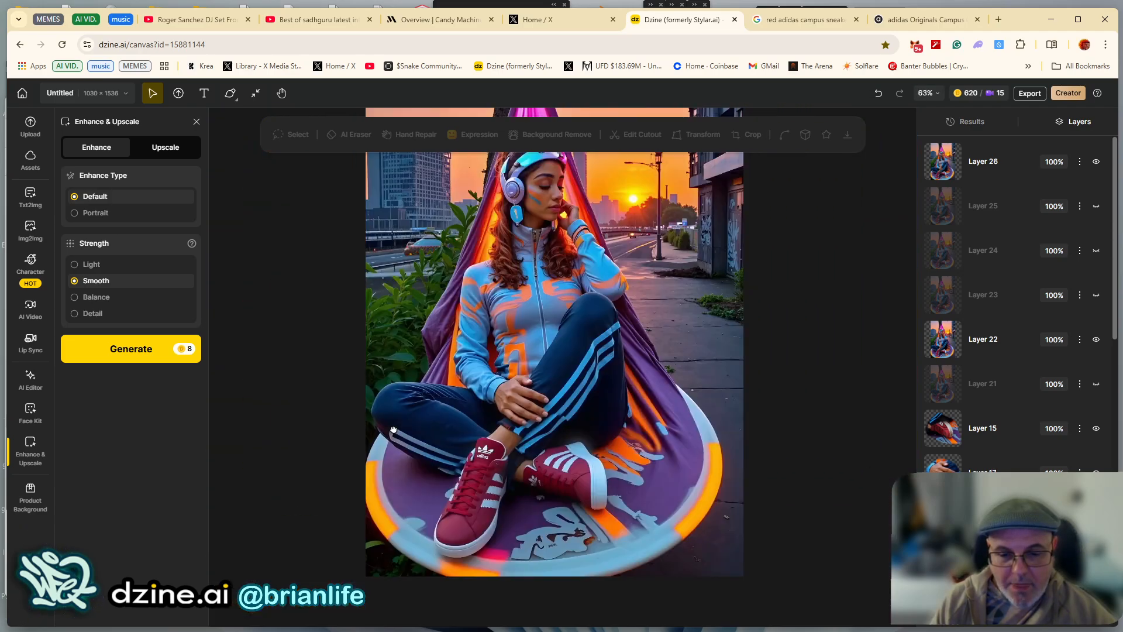
{"action": "scroll", "coordinate": [393, 430], "scroll_direction": "down", "scroll_amount": 3}
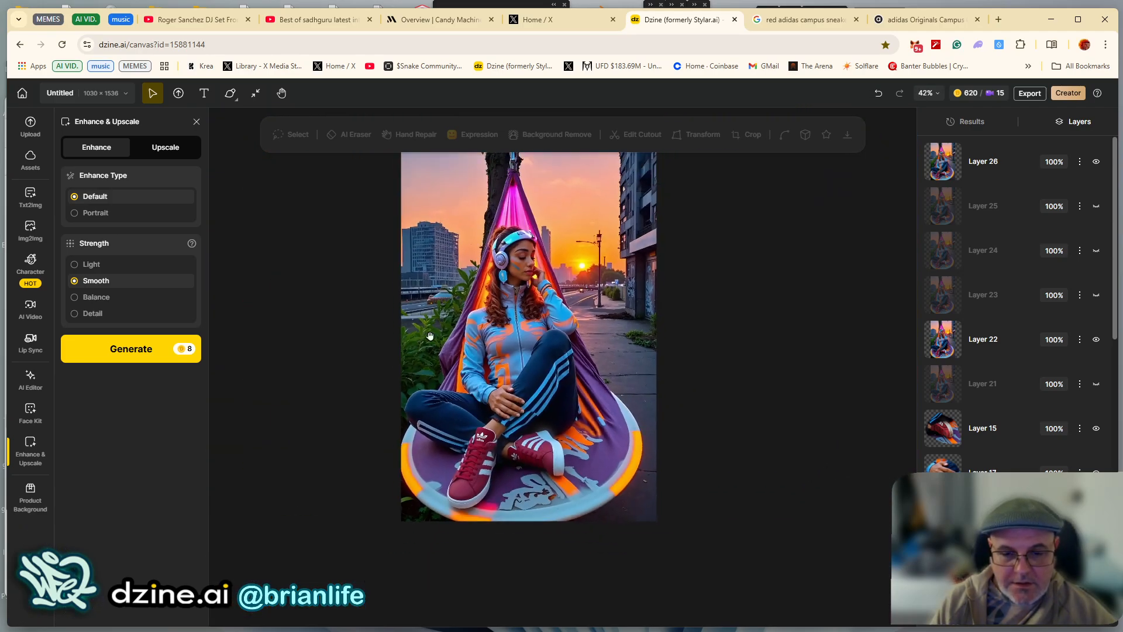
{"action": "scroll", "coordinate": [413, 370], "scroll_direction": "up", "scroll_amount": 2}
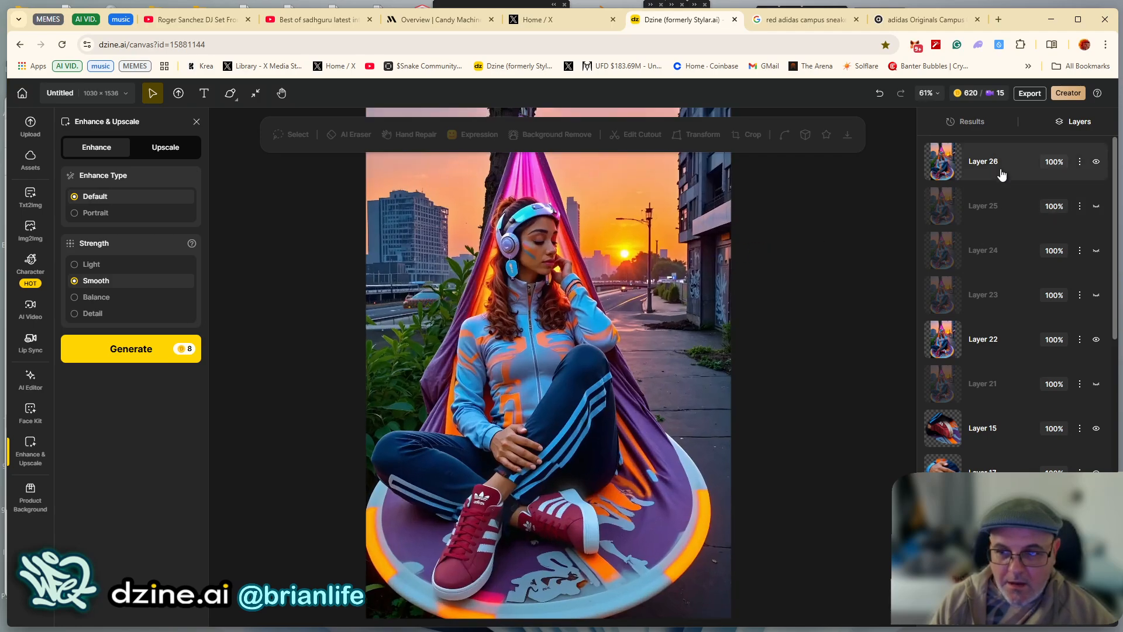
{"action": "left_click", "coordinate": [1002, 170]}
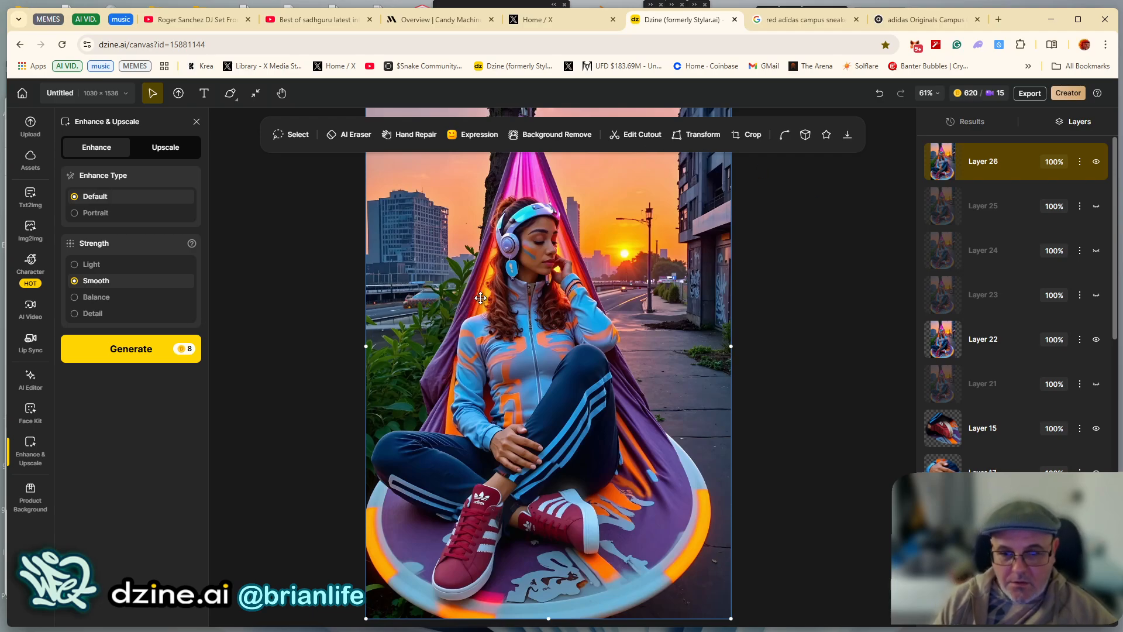
{"action": "scroll", "coordinate": [550, 274], "scroll_direction": "up", "scroll_amount": 3}
{"action": "left_click_drag", "start_coordinate": [492, 348], "coordinate": [486, 313]}
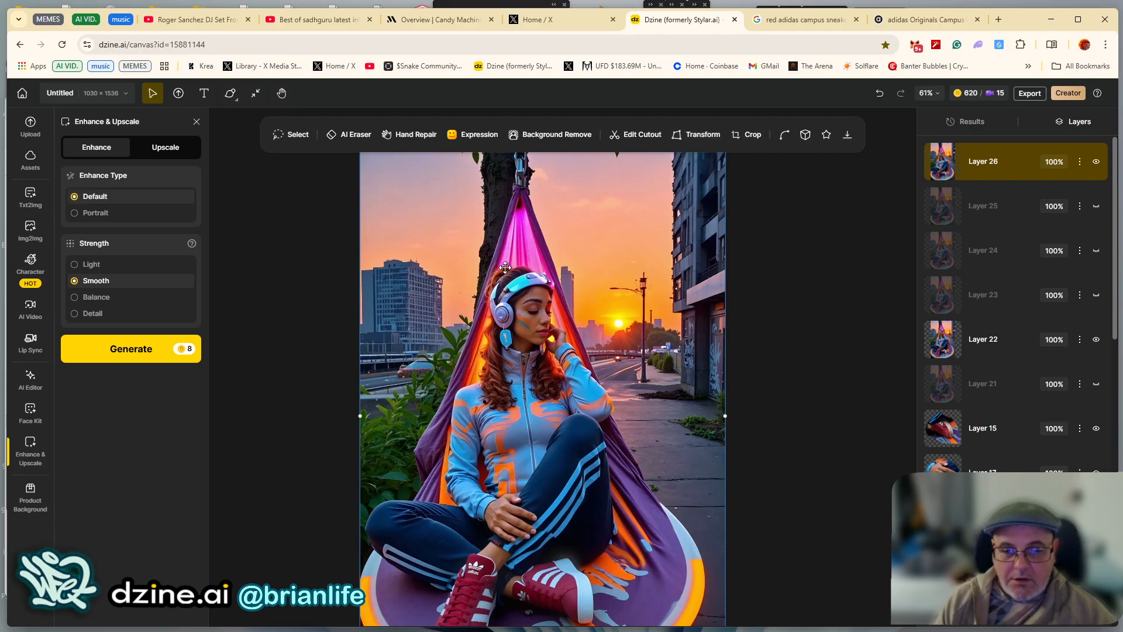
{"action": "scroll", "coordinate": [499, 312], "scroll_direction": "up", "scroll_amount": 5}
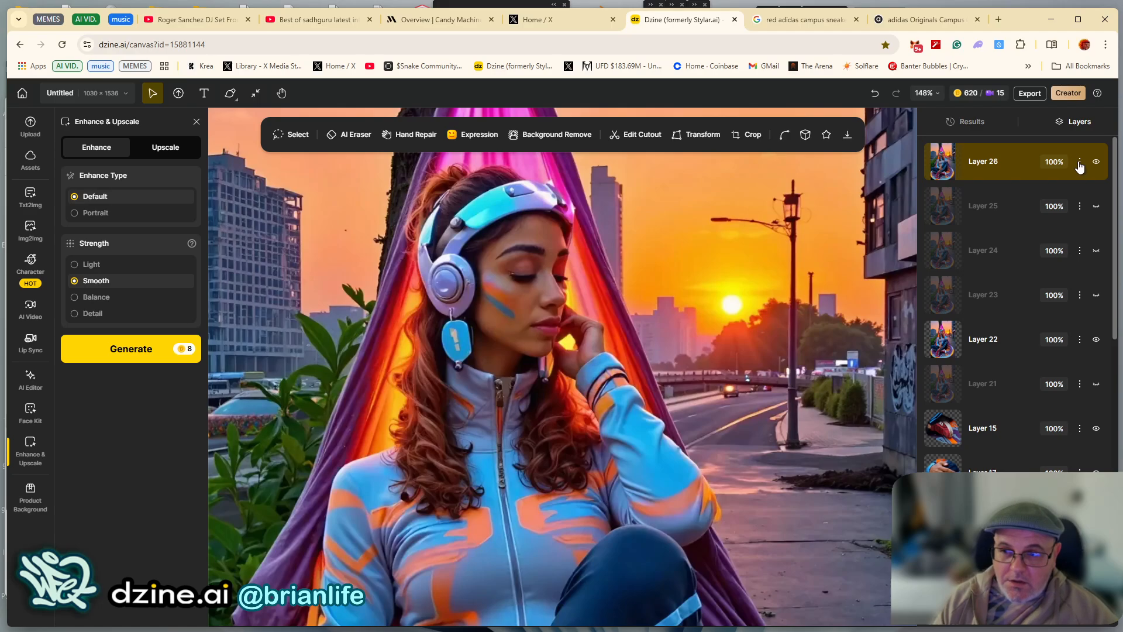
{"action": "left_click", "coordinate": [1057, 162]}
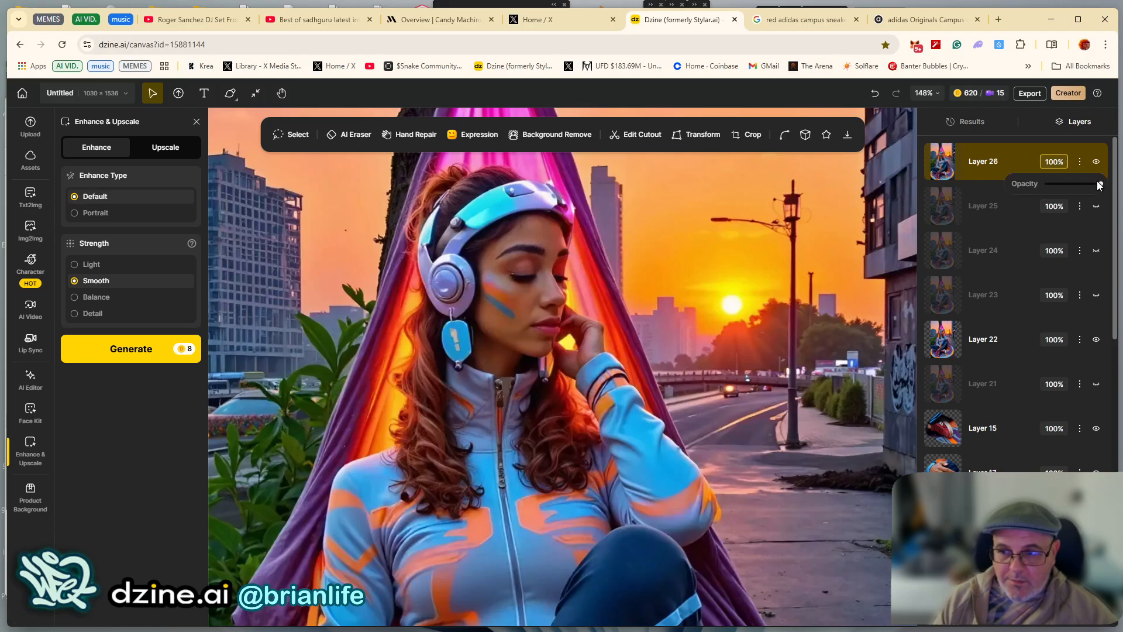
{"action": "left_click_drag", "start_coordinate": [1098, 185], "coordinate": [1075, 188]}
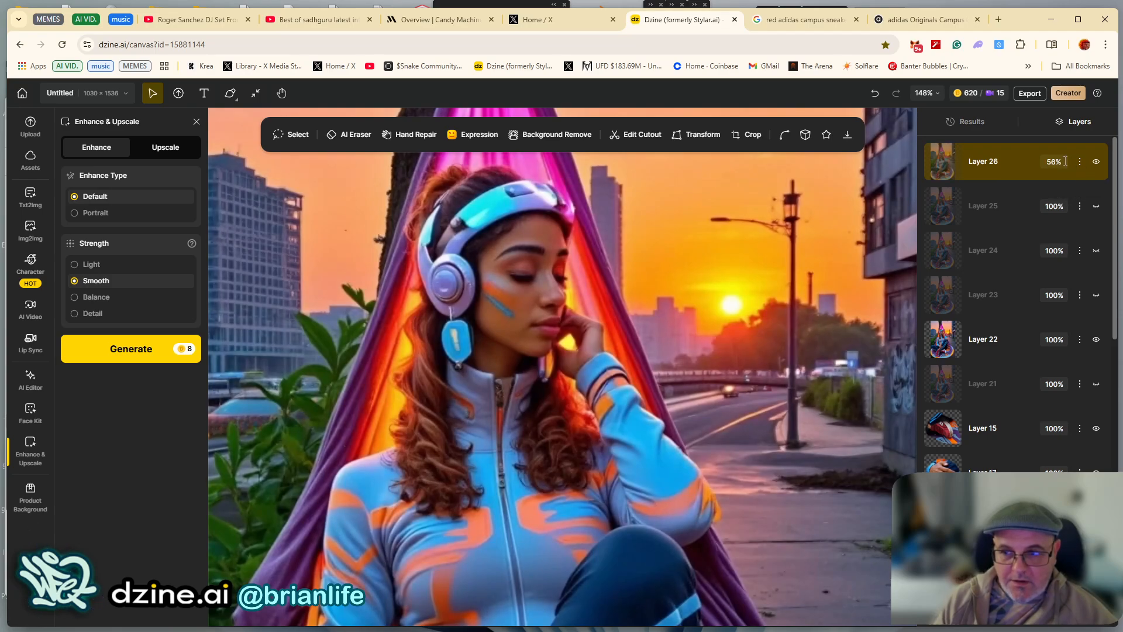
Set the opacity of Layer 26 back to 100%
{"action": "left_click", "coordinate": [1066, 162]}
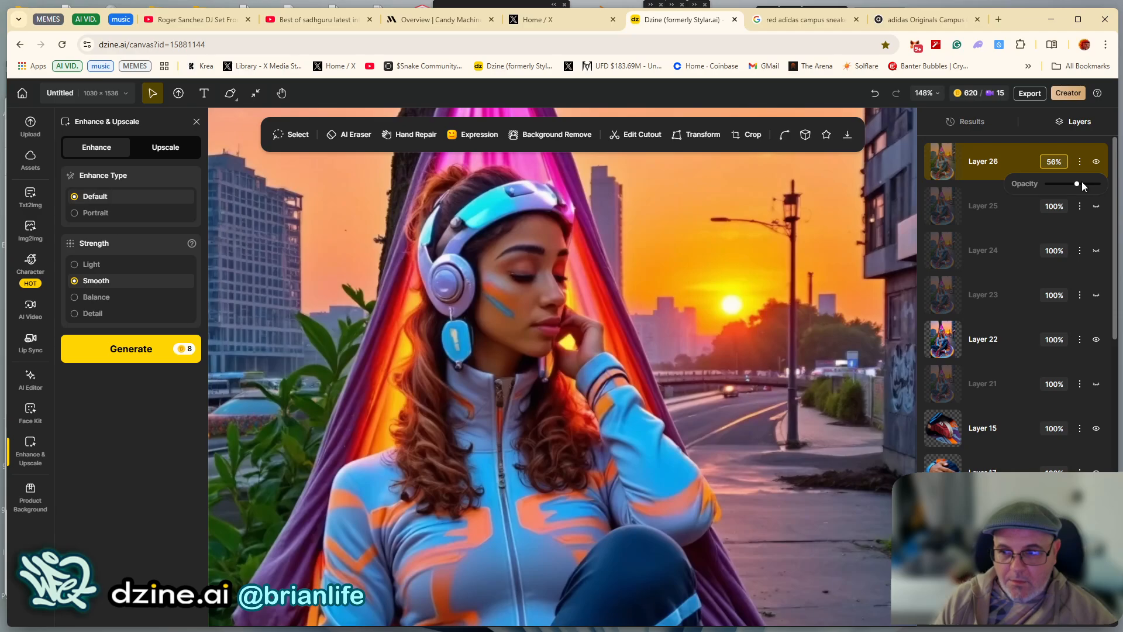
{"action": "left_click", "coordinate": [1108, 186]}
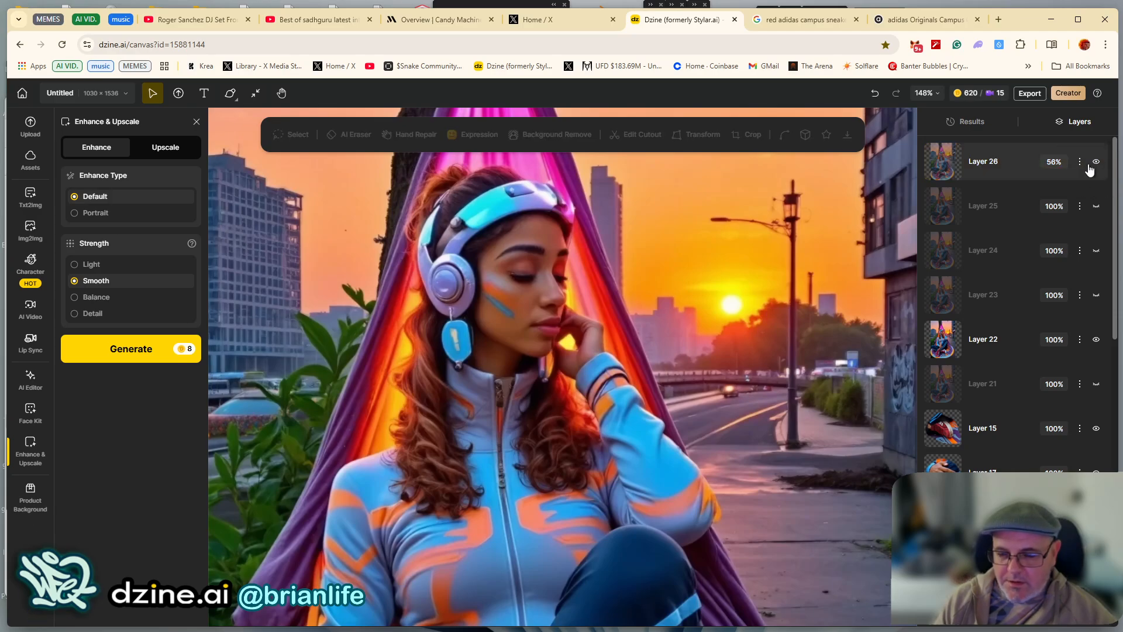
{"action": "left_click", "coordinate": [1080, 163]}
{"action": "left_click", "coordinate": [1080, 162]}
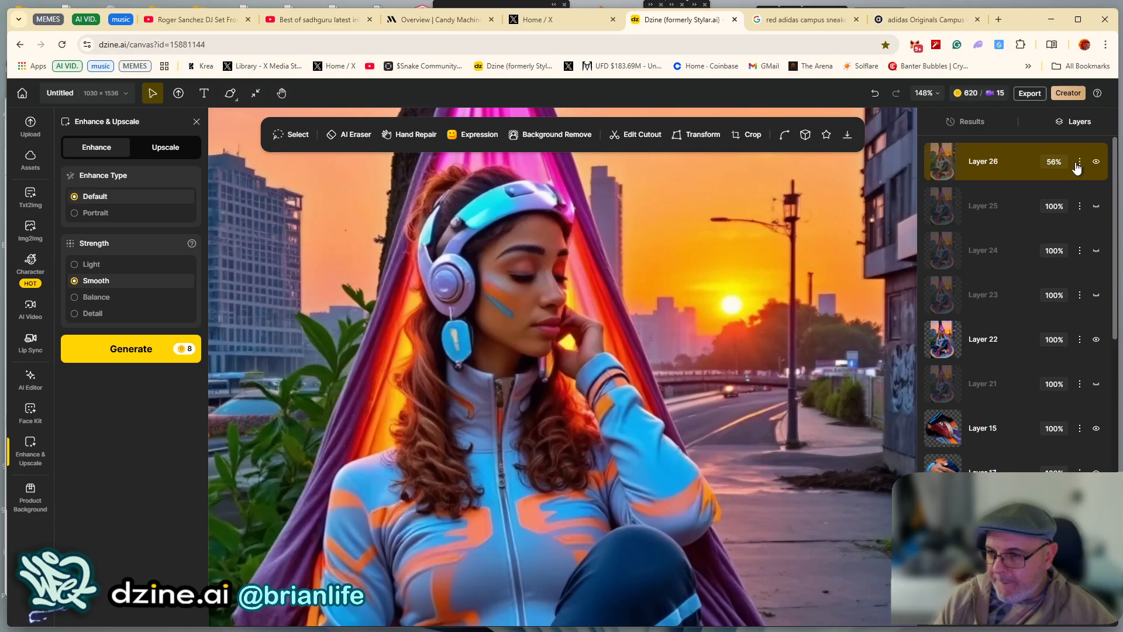
{"action": "left_click", "coordinate": [1080, 163]}
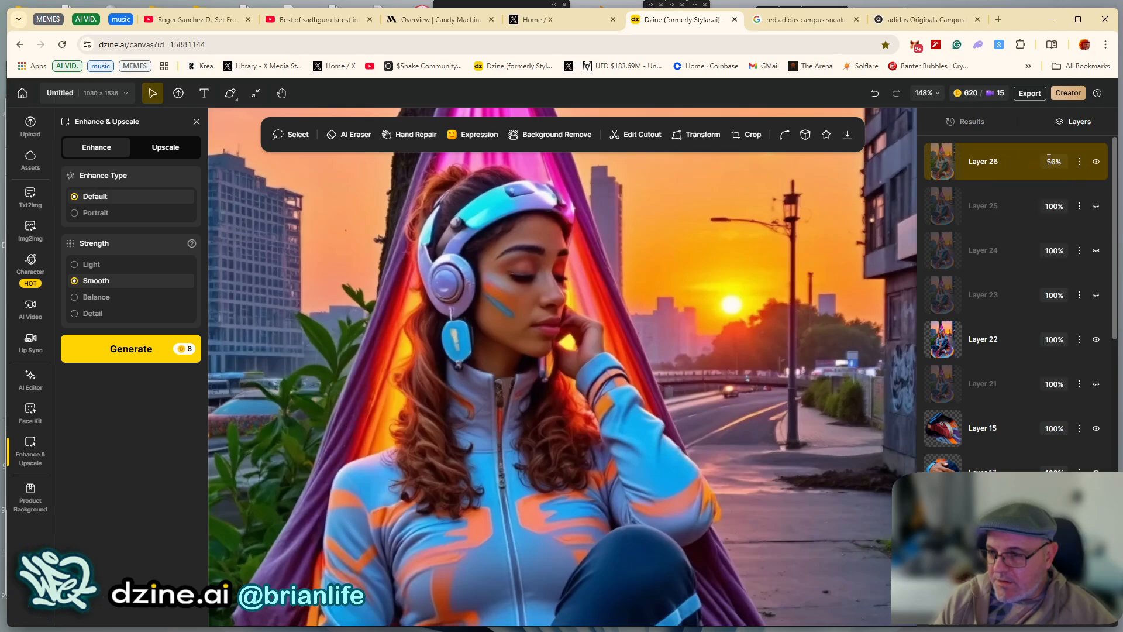
{"action": "left_click", "coordinate": [1053, 161]}
{"action": "left_click_drag", "start_coordinate": [1076, 183], "coordinate": [1100, 184]}
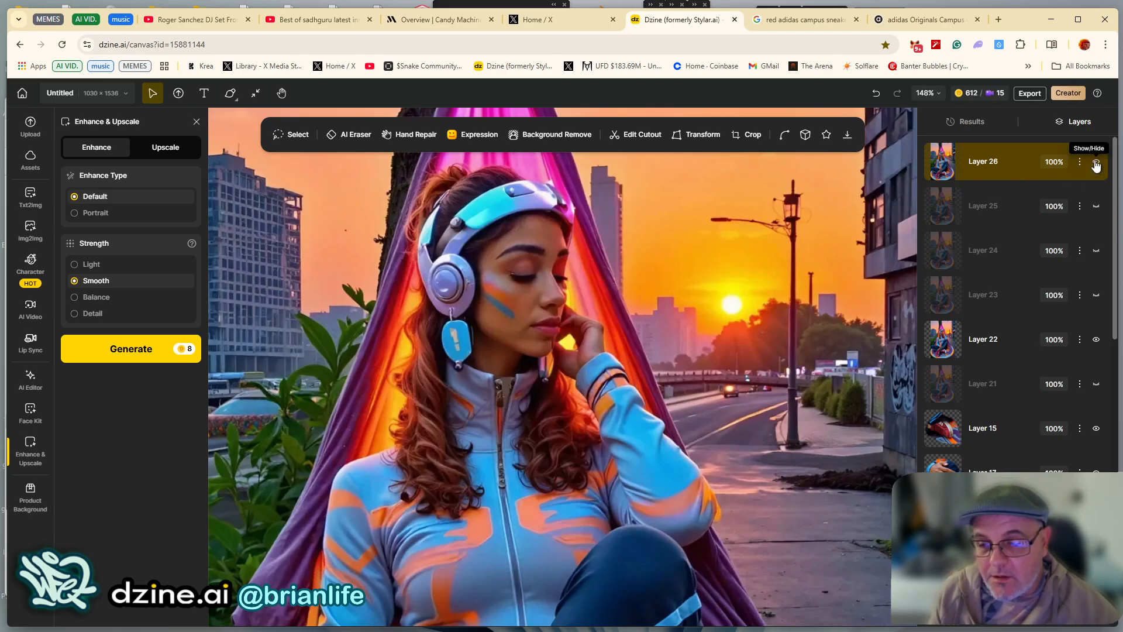
Compare the woman's face, headphones and surrounding sunset scene with Layer 26 hidden and shown
{"action": "left_click", "coordinate": [1096, 165]}
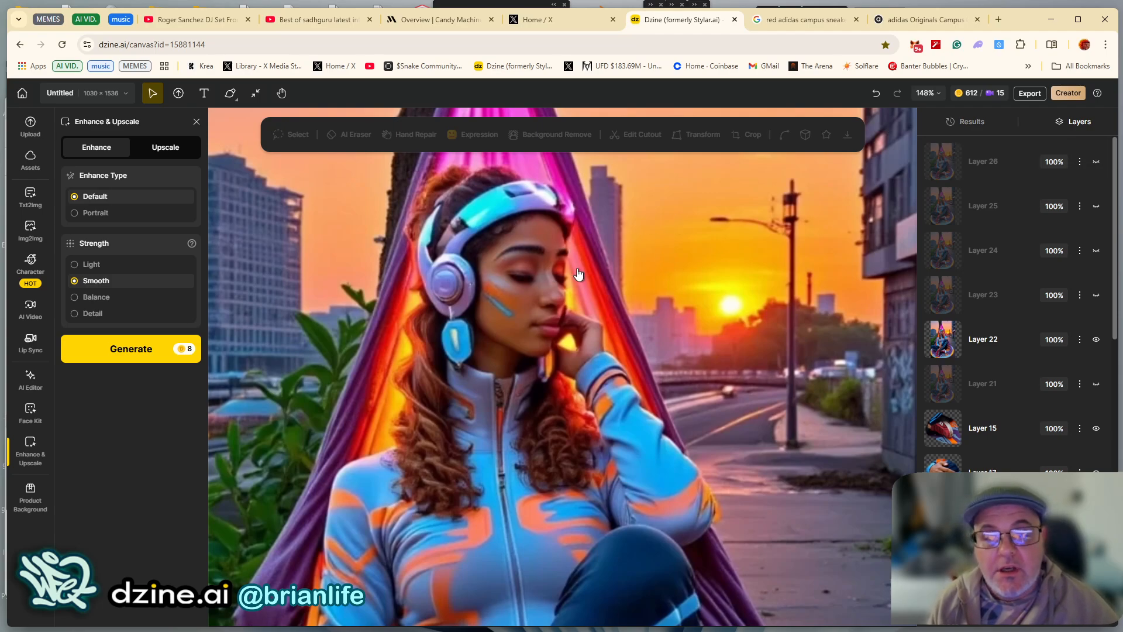
{"action": "scroll", "coordinate": [550, 293], "scroll_direction": "up", "scroll_amount": 1}
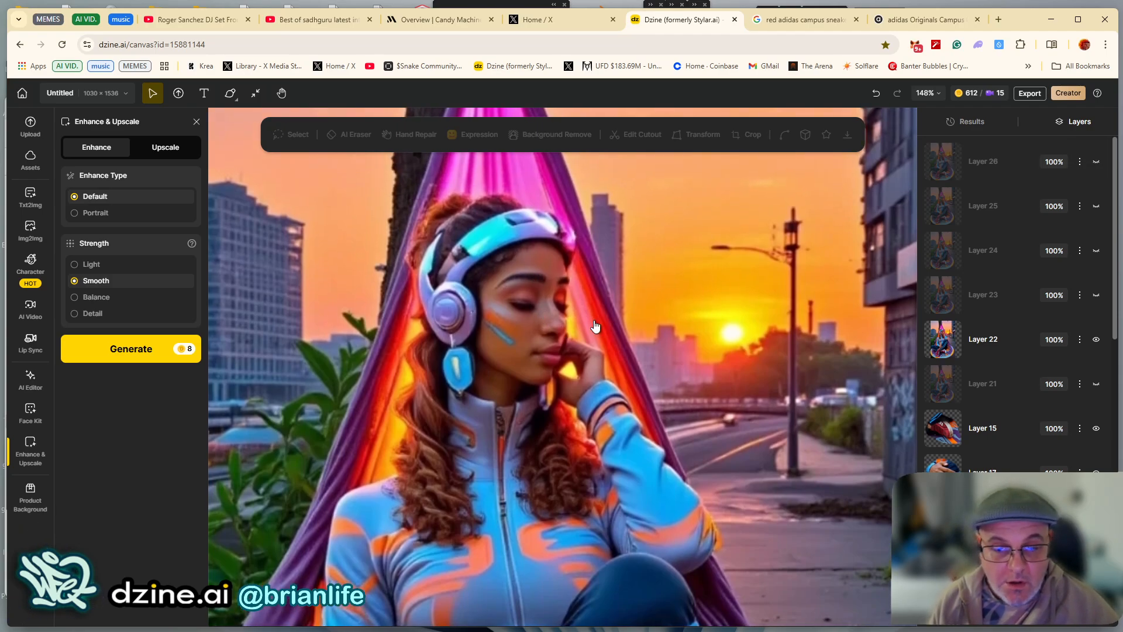
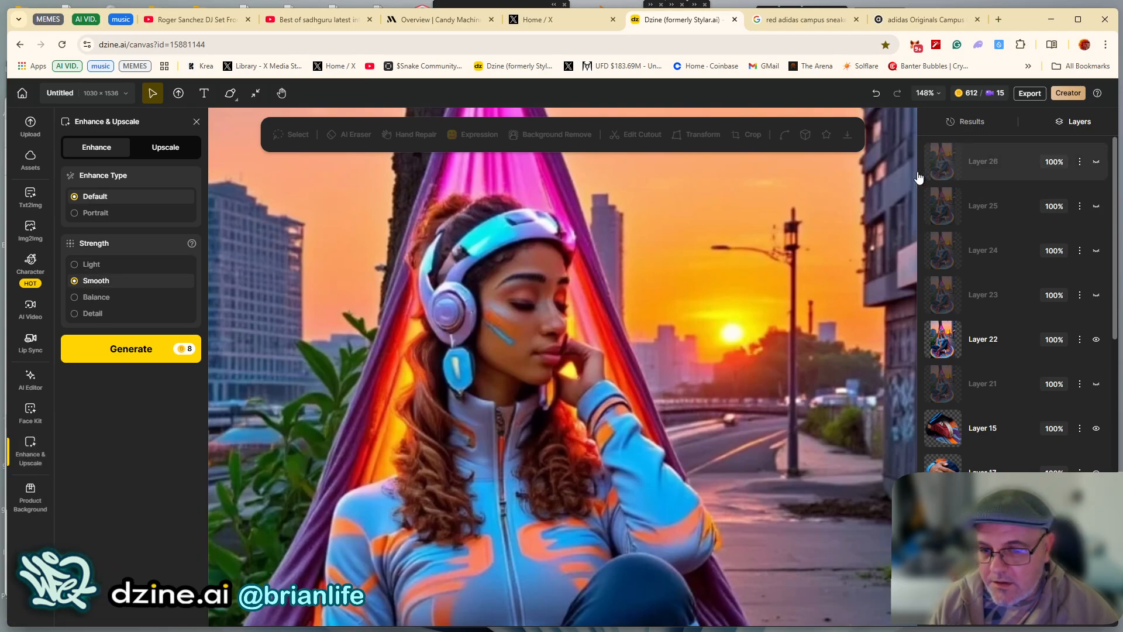
{"action": "left_click", "coordinate": [1096, 162]}
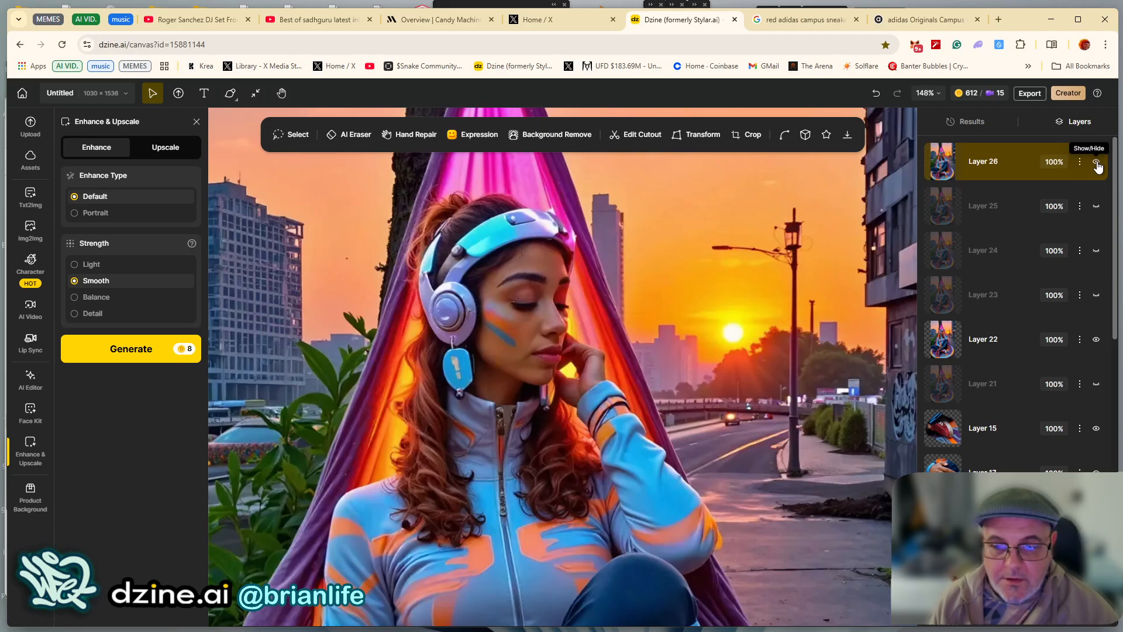
{"action": "left_click", "coordinate": [1097, 162]}
{"action": "left_click", "coordinate": [1096, 162]}
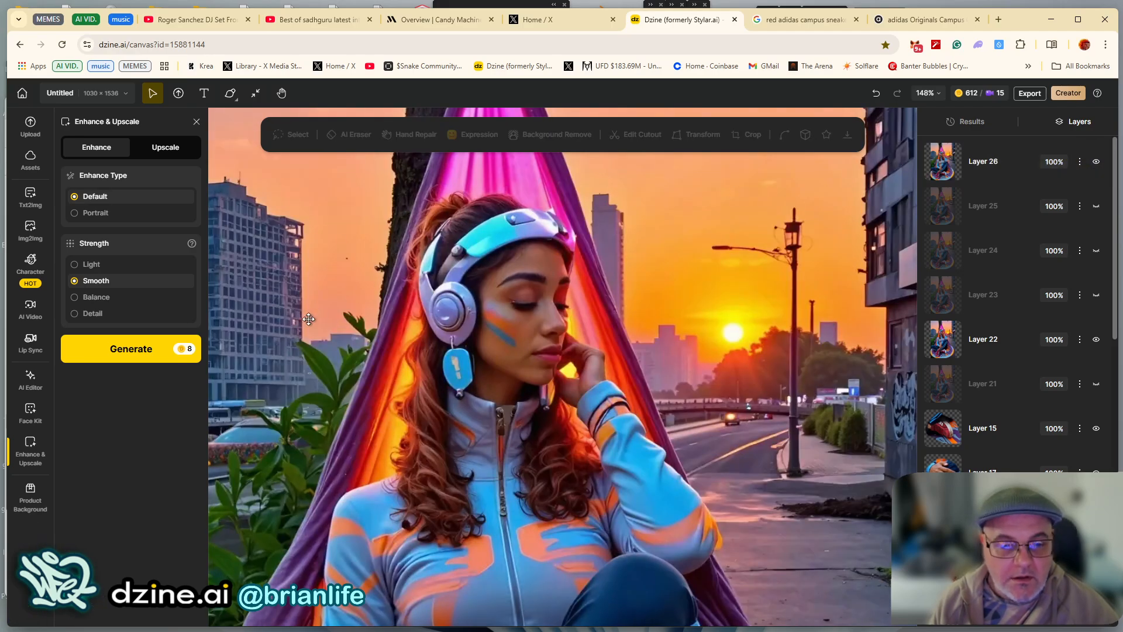
{"action": "scroll", "coordinate": [246, 274], "scroll_direction": "up", "scroll_amount": 1}
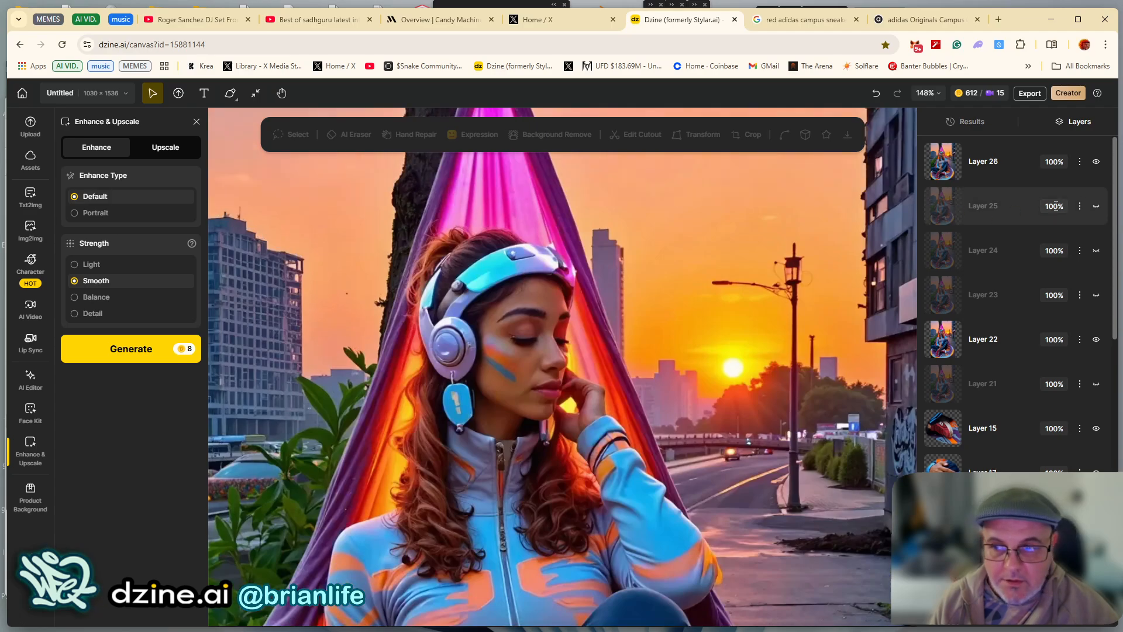
{"action": "left_click", "coordinate": [1093, 173]}
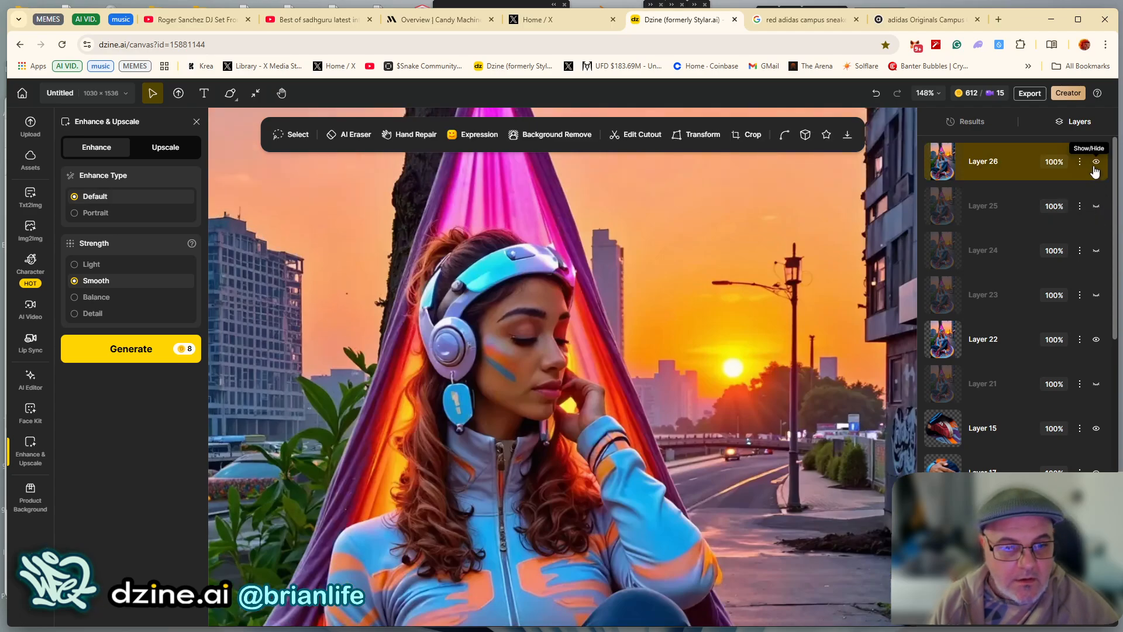
Compare the tall building beside the tree up close with Layer 26 hidden and shown
{"action": "scroll", "coordinate": [258, 364], "scroll_direction": "up", "scroll_amount": 2}
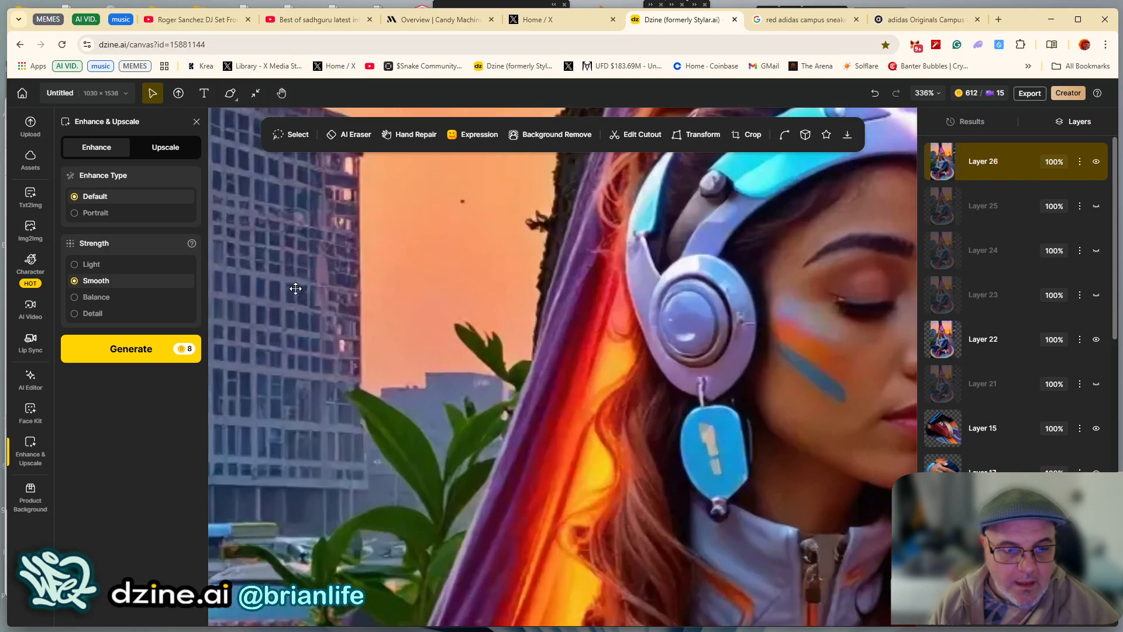
{"action": "left_click_drag", "start_coordinate": [298, 293], "coordinate": [448, 440]}
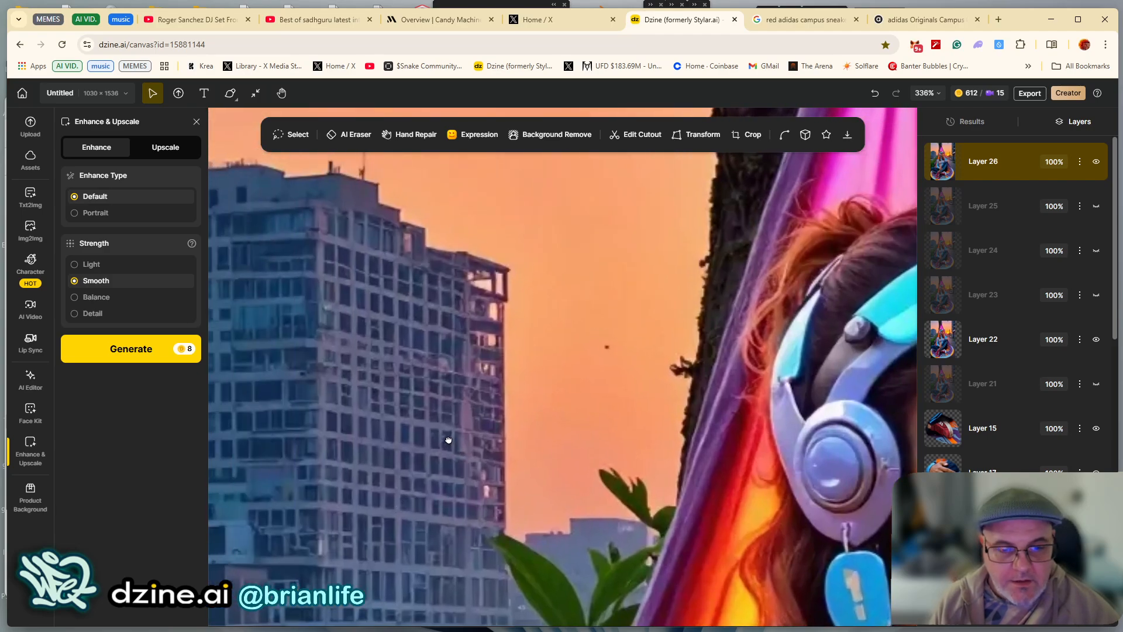
{"action": "left_click", "coordinate": [1097, 164]}
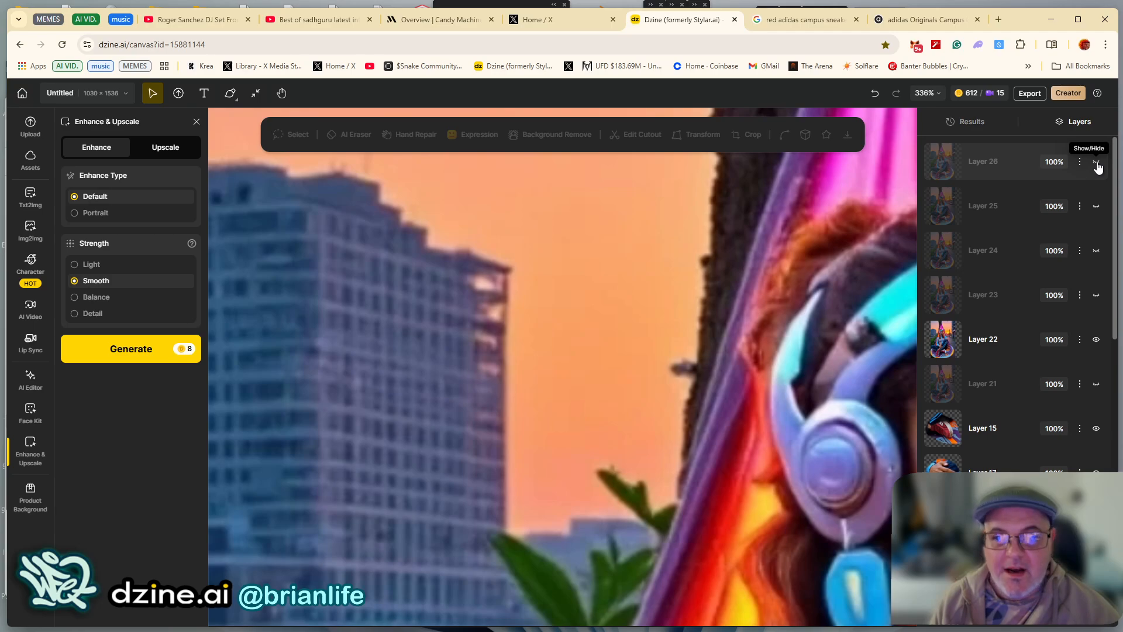
{"action": "left_click", "coordinate": [1097, 164]}
Compare the woman's hand and the blue trouser stripes up close with Layer 26 hidden and shown
{"action": "scroll", "coordinate": [489, 392], "scroll_direction": "down", "scroll_amount": 6}
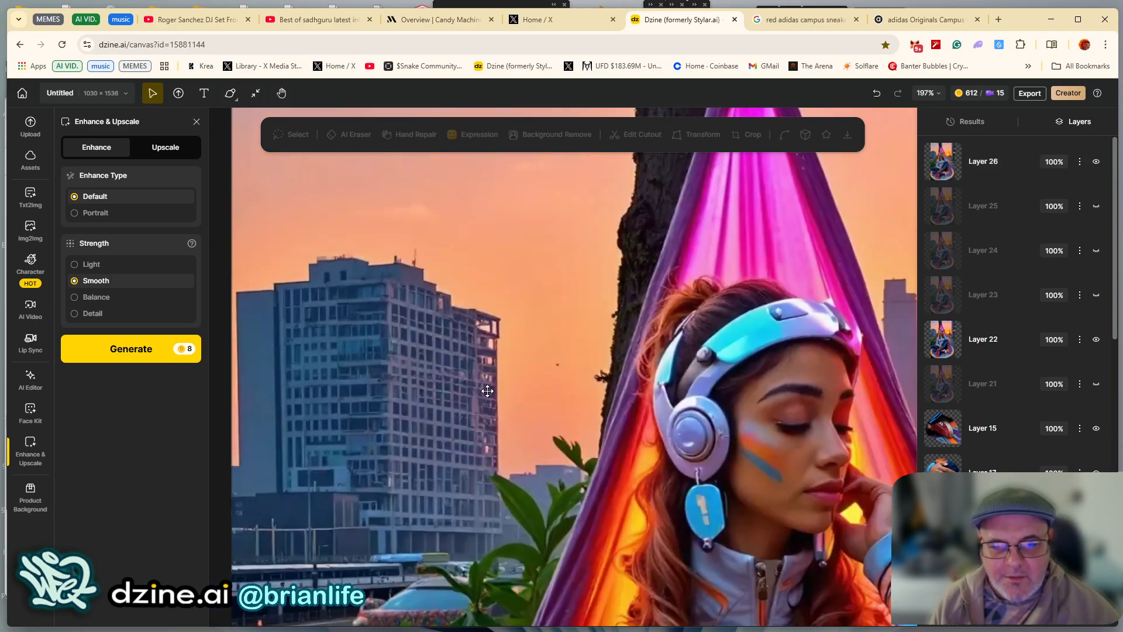
{"action": "scroll", "coordinate": [488, 392], "scroll_direction": "down", "scroll_amount": 4}
{"action": "left_click_drag", "start_coordinate": [413, 461], "coordinate": [344, 250]}
{"action": "left_click_drag", "start_coordinate": [332, 354], "coordinate": [329, 270]}
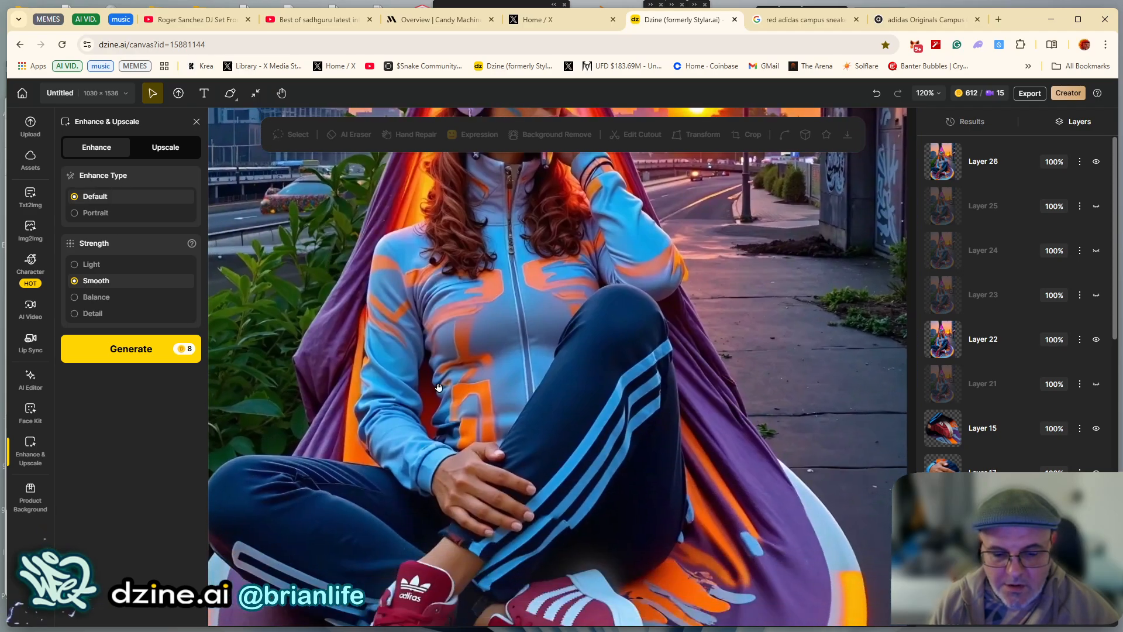
{"action": "scroll", "coordinate": [515, 514], "scroll_direction": "up", "scroll_amount": 8}
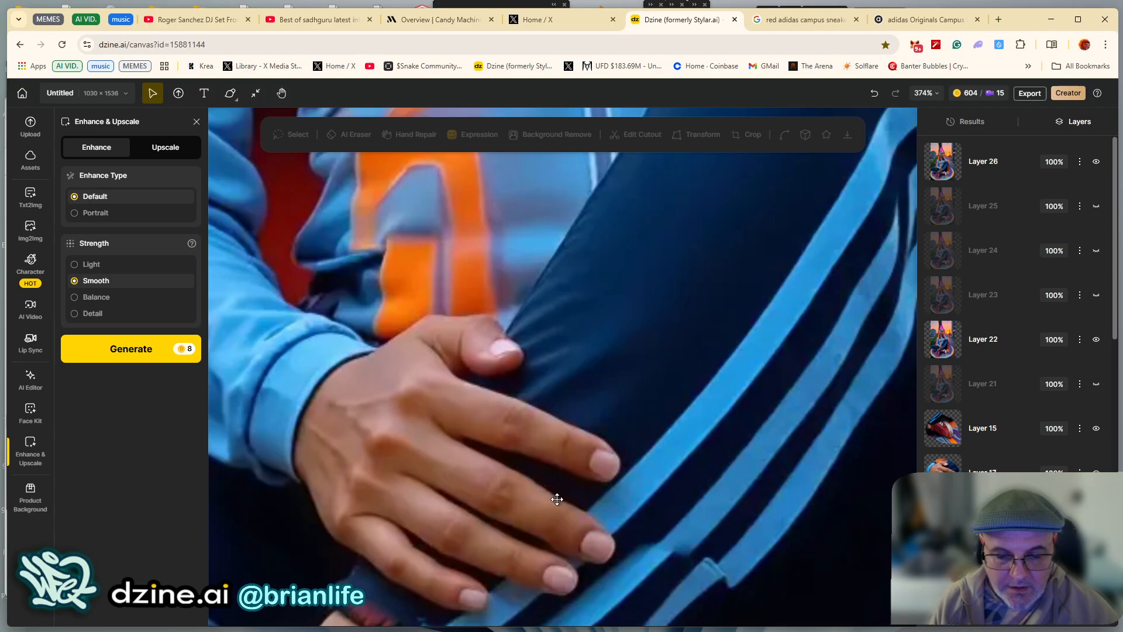
{"action": "left_click_drag", "start_coordinate": [445, 427], "coordinate": [463, 354]}
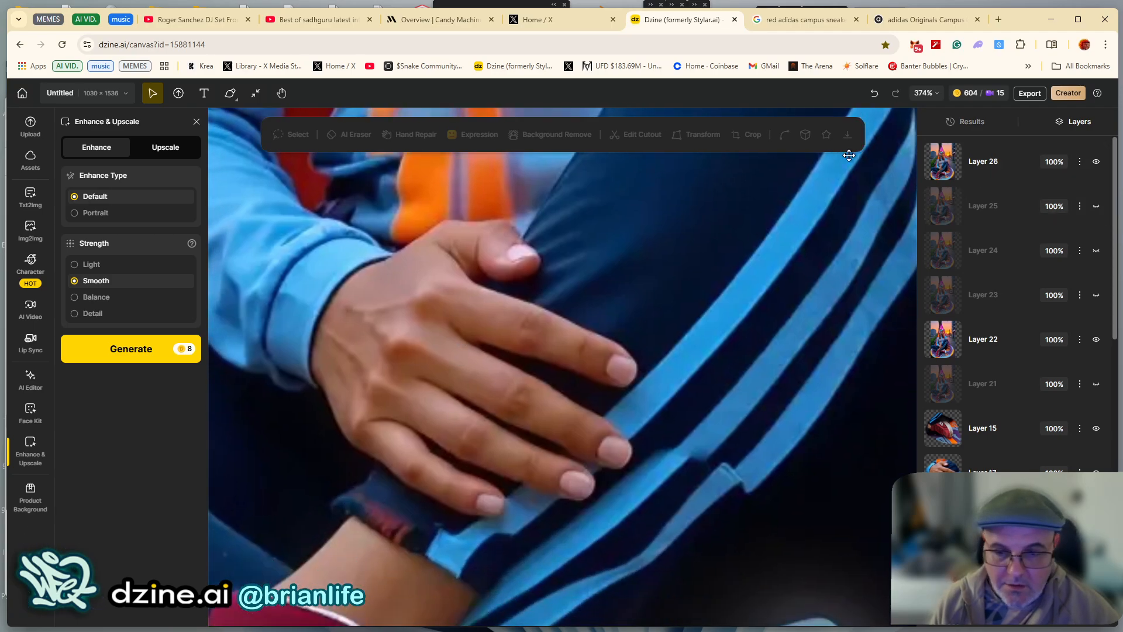
{"action": "left_click", "coordinate": [1097, 162]}
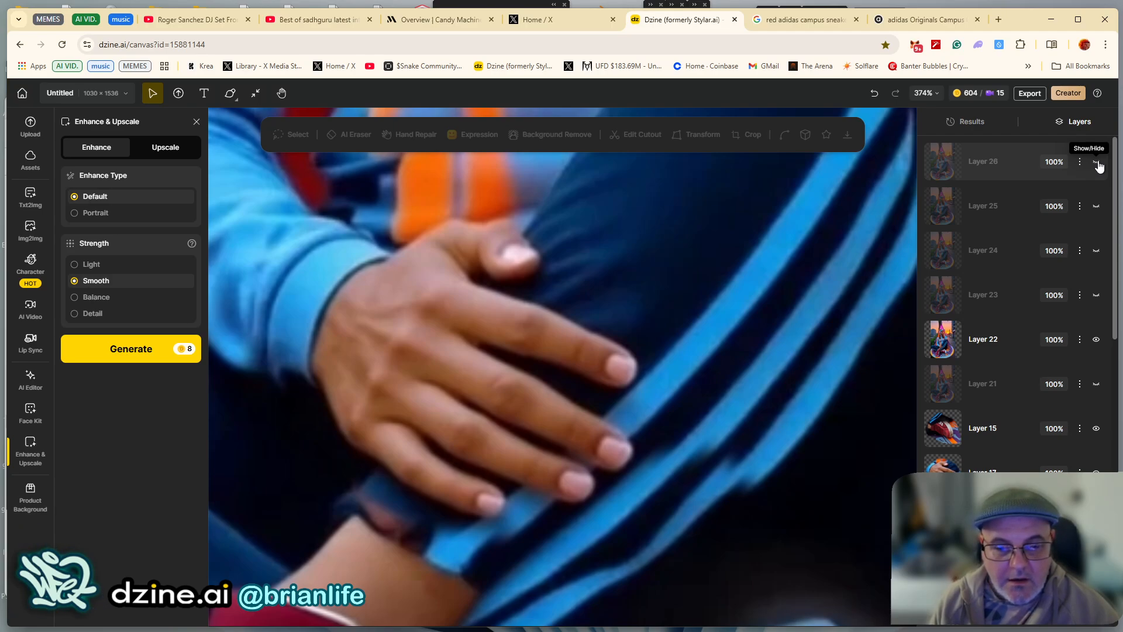
{"action": "left_click", "coordinate": [1098, 165]}
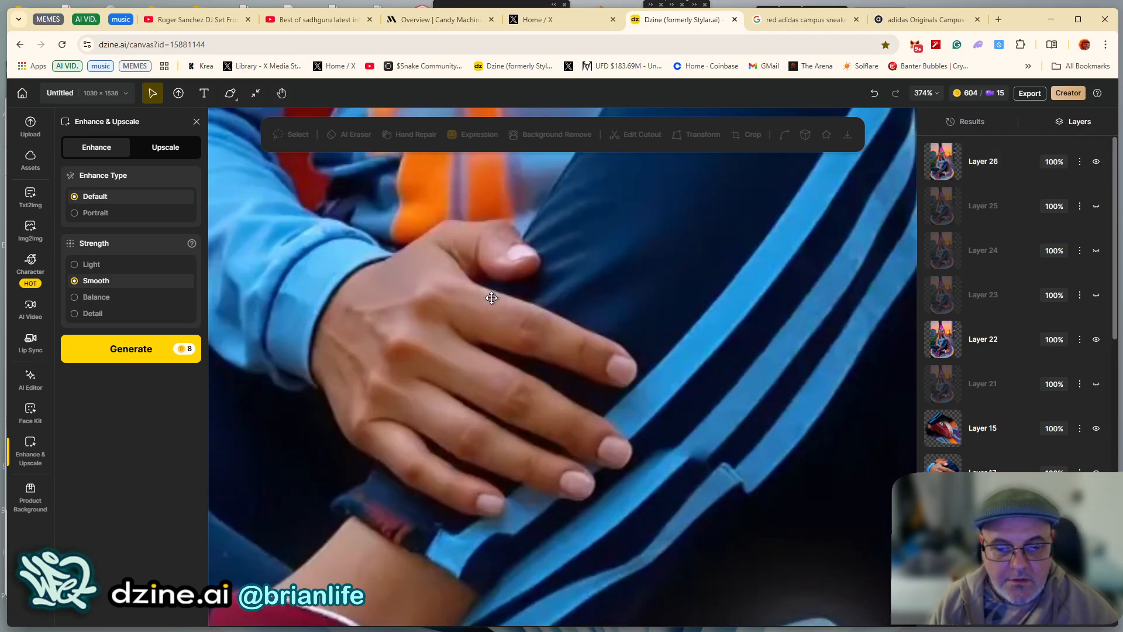
Hide Layer 26 to view the woman and the sunset on Layer 22, and select Layer 22
{"action": "scroll", "coordinate": [577, 354], "scroll_direction": "down", "scroll_amount": 10}
{"action": "left_click_drag", "start_coordinate": [677, 310], "coordinate": [654, 533]}
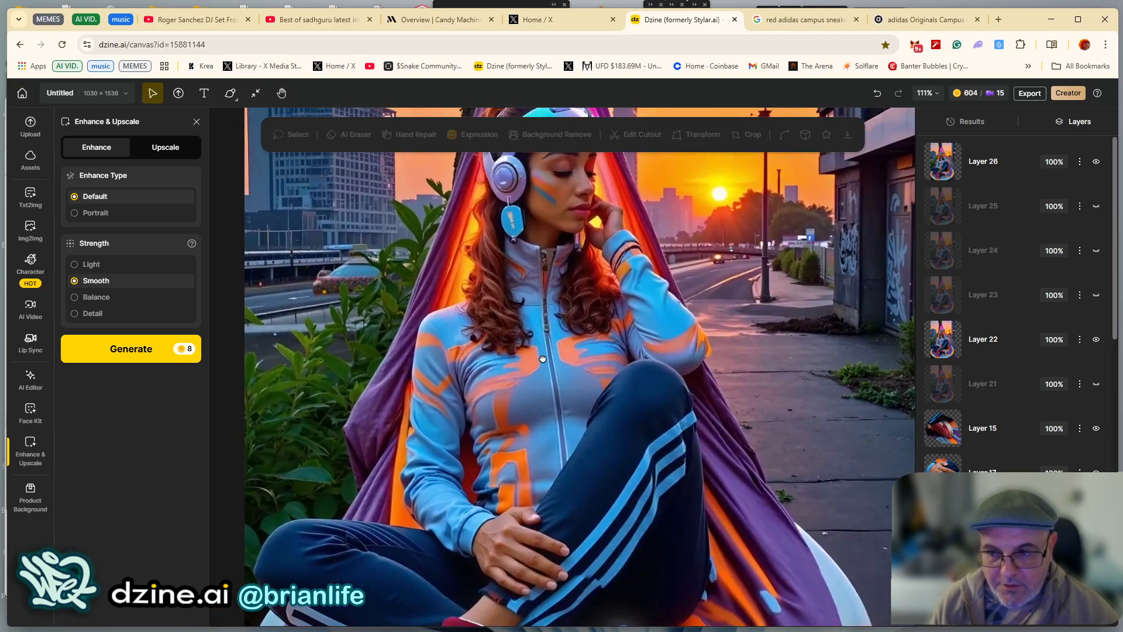
{"action": "left_click", "coordinate": [1097, 164]}
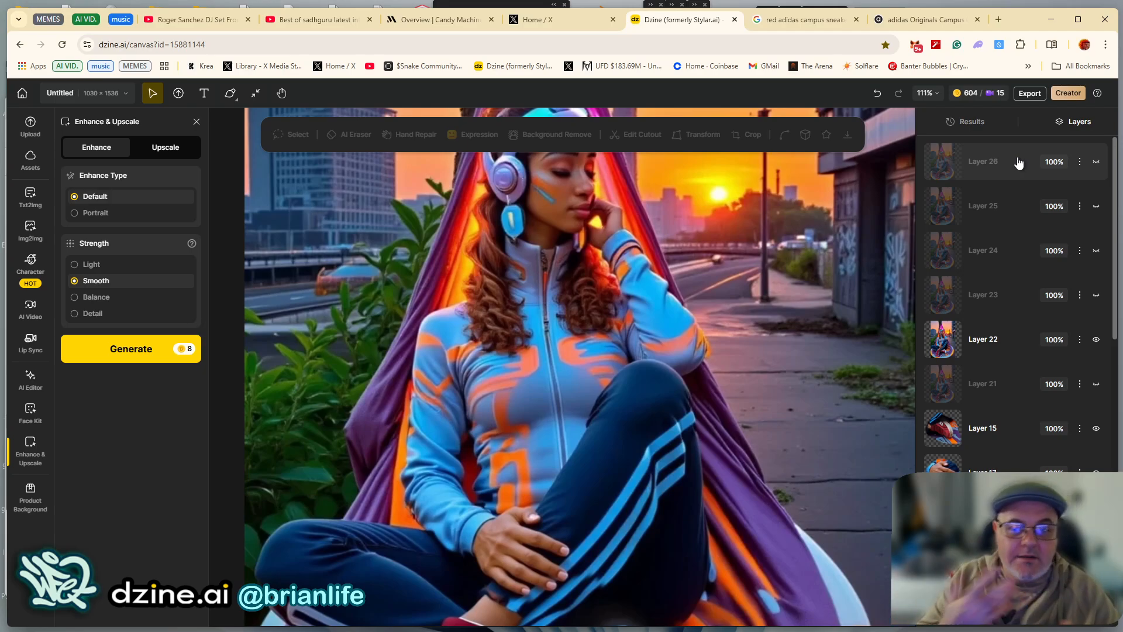
{"action": "scroll", "coordinate": [520, 381], "scroll_direction": "up", "scroll_amount": 4}
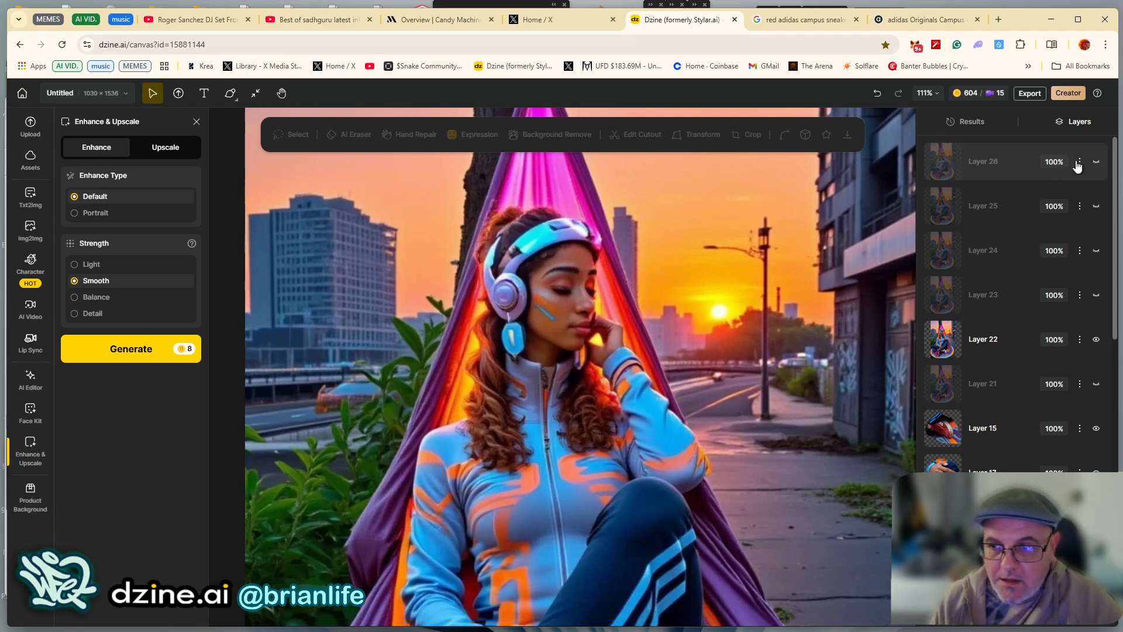
{"action": "left_click", "coordinate": [989, 338]}
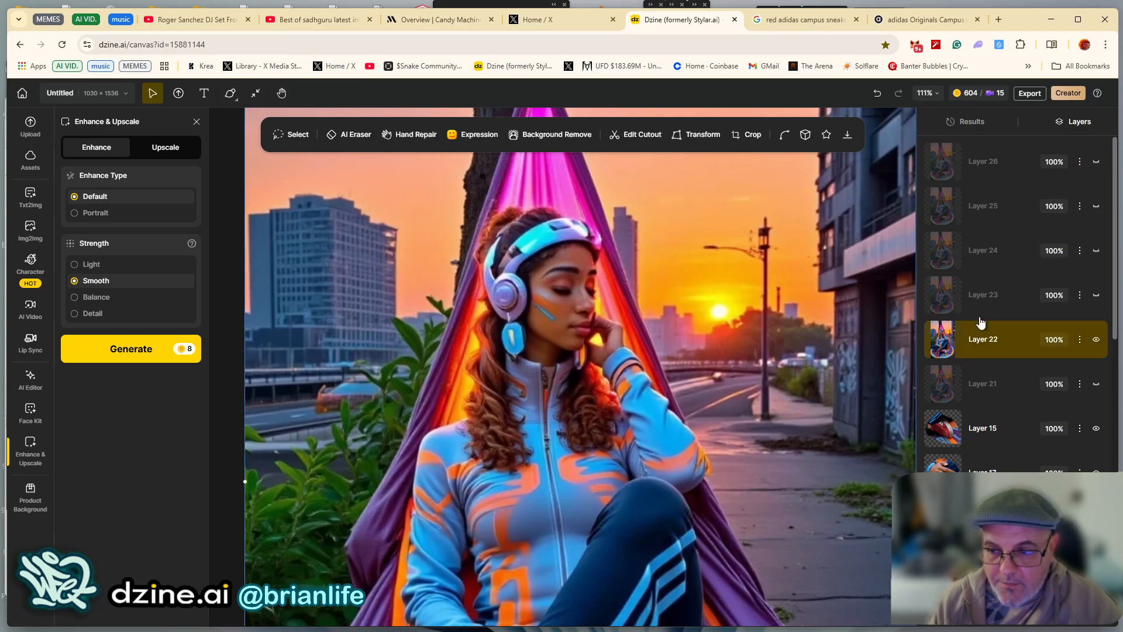
Show Layer 24 to check it, and delete that layer
{"action": "left_click", "coordinate": [1095, 252]}
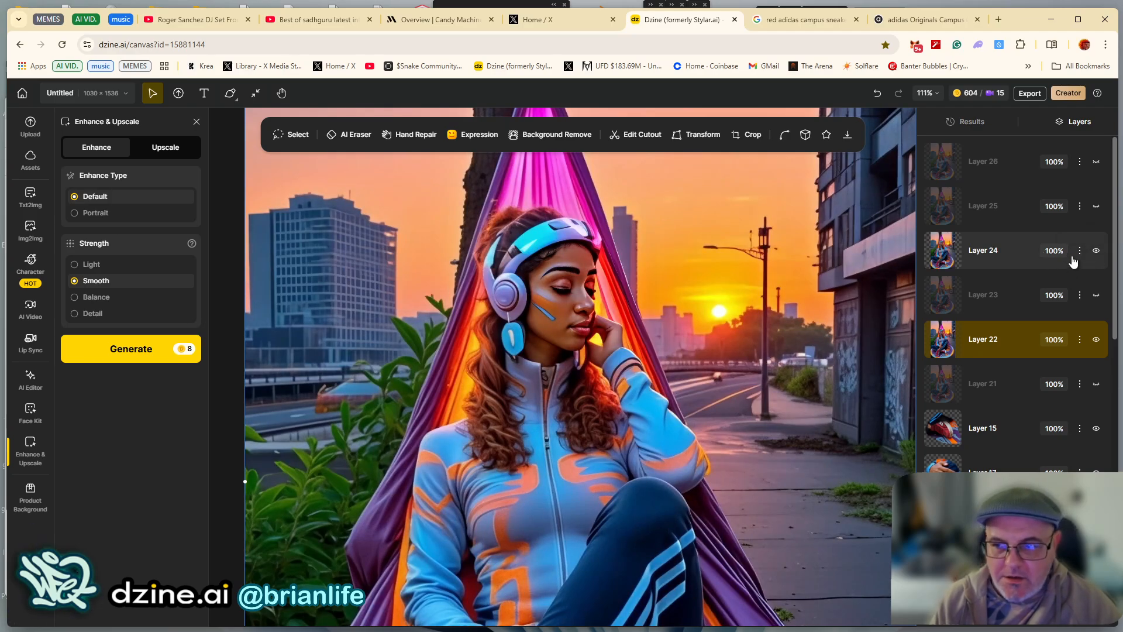
{"action": "left_click", "coordinate": [1079, 251]}
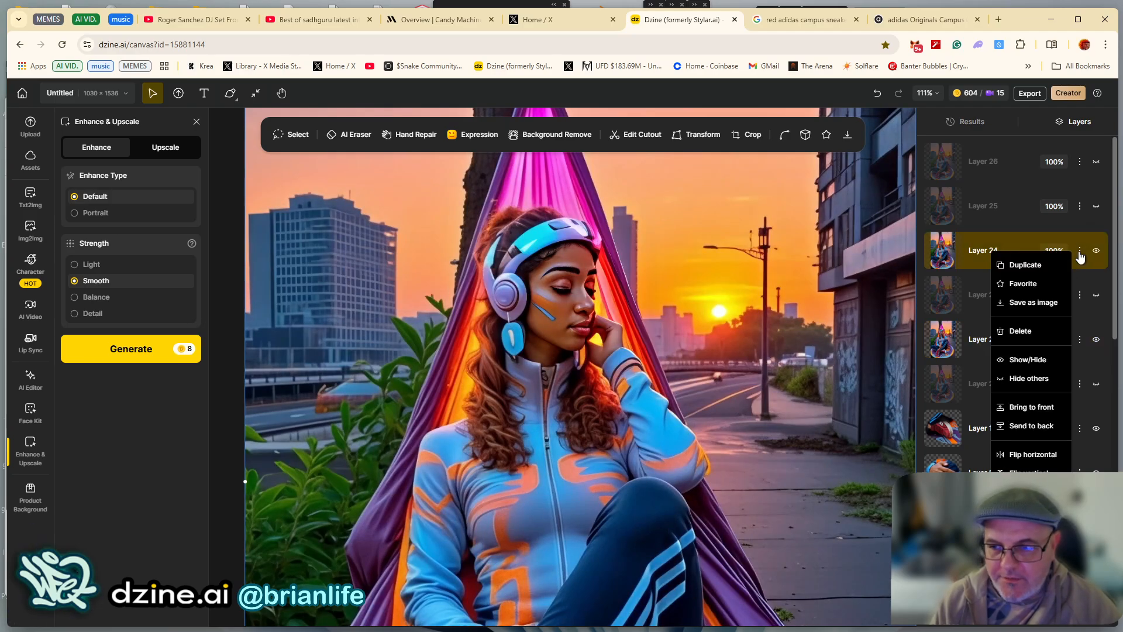
{"action": "left_click", "coordinate": [1021, 334]}
Show Layer 25 to inspect the woman's face and jacket, and delete that layer
{"action": "left_click", "coordinate": [1097, 207]}
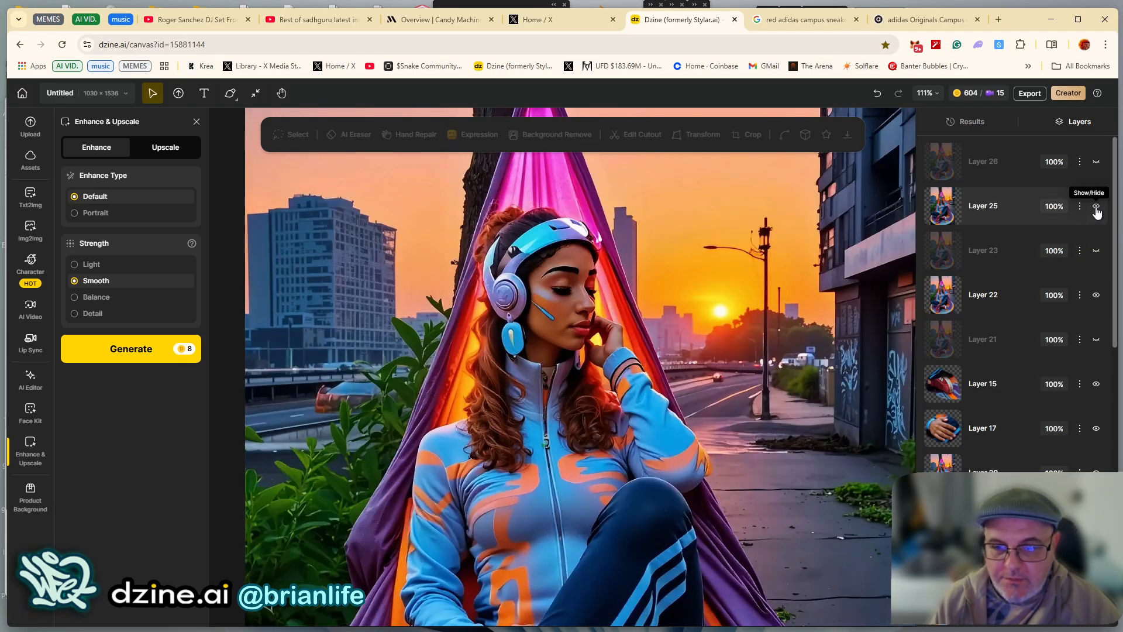
{"action": "scroll", "coordinate": [538, 344], "scroll_direction": "up", "scroll_amount": 3}
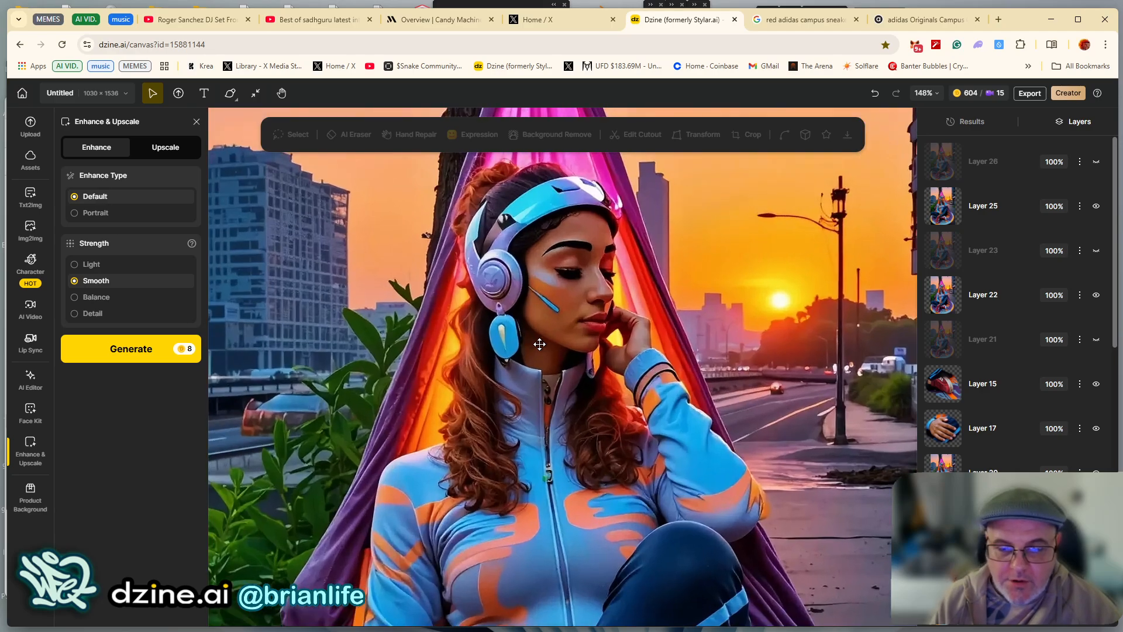
{"action": "left_click", "coordinate": [1080, 210]}
{"action": "left_click", "coordinate": [1020, 289]}
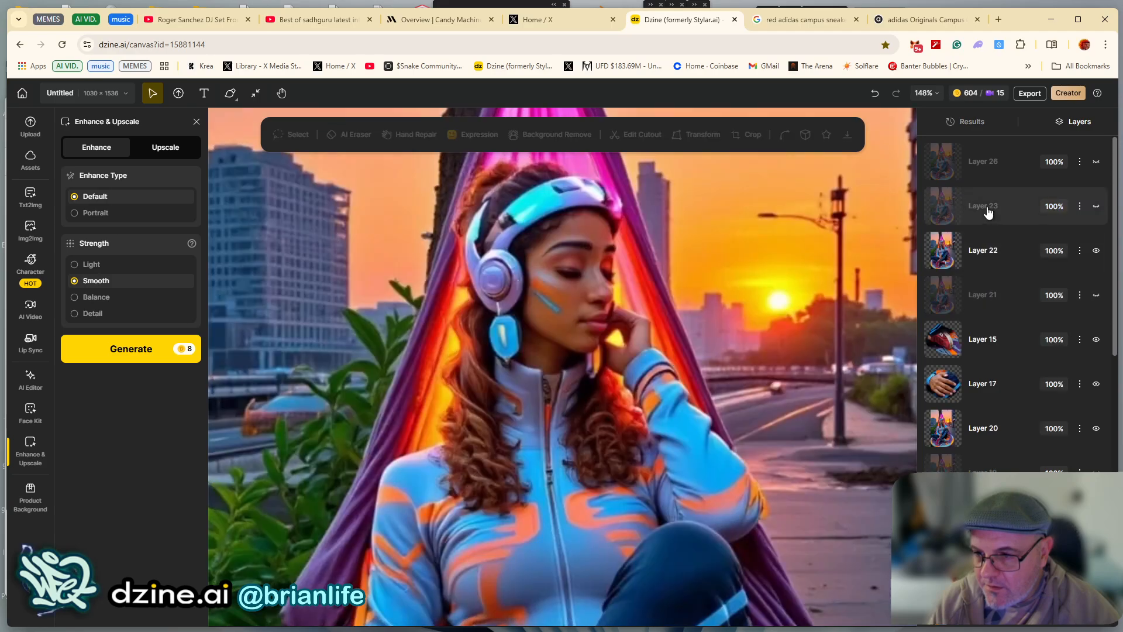
Generate an enhanced version of Layer 22 with the Portrait enhance type at Standard strength
{"action": "left_click", "coordinate": [989, 258]}
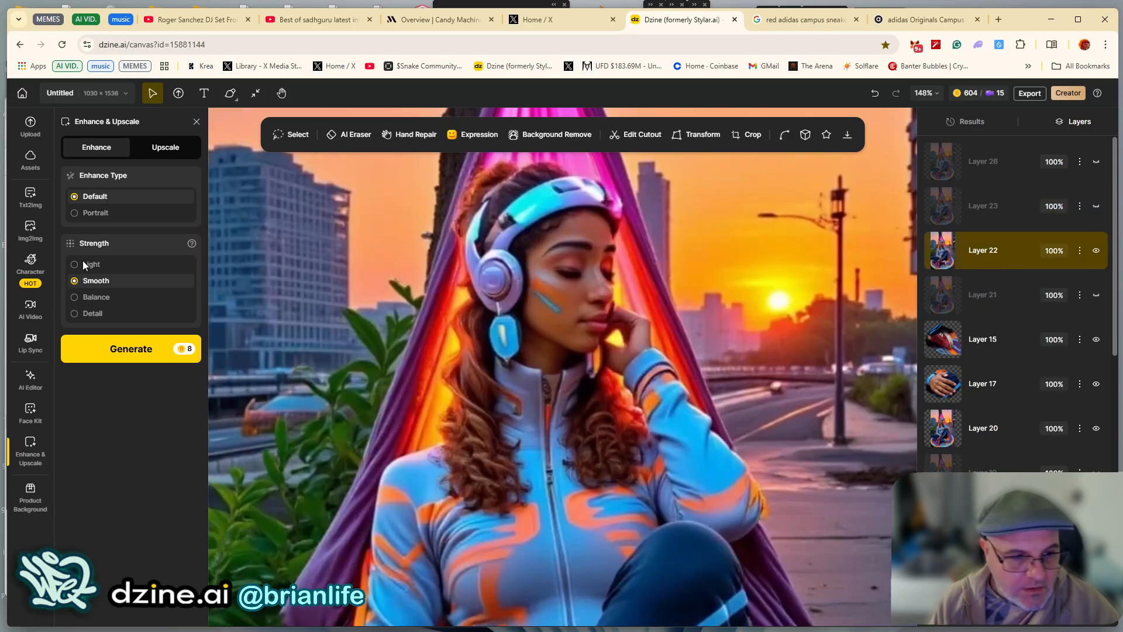
{"action": "left_click", "coordinate": [89, 214]}
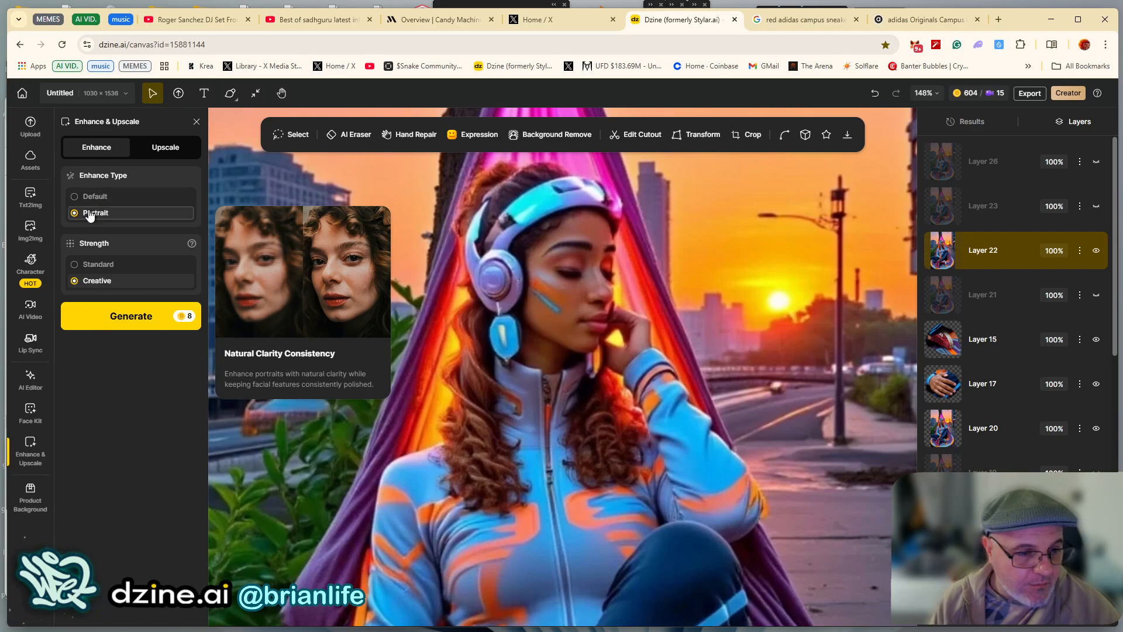
{"action": "left_click", "coordinate": [96, 265]}
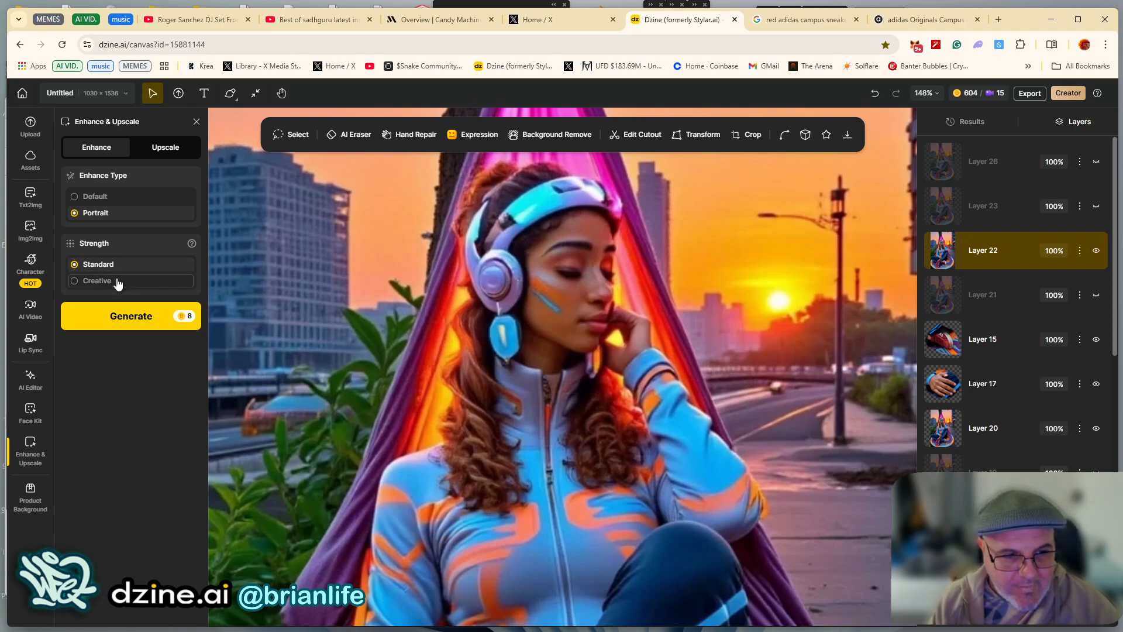
{"action": "left_click", "coordinate": [114, 318]}
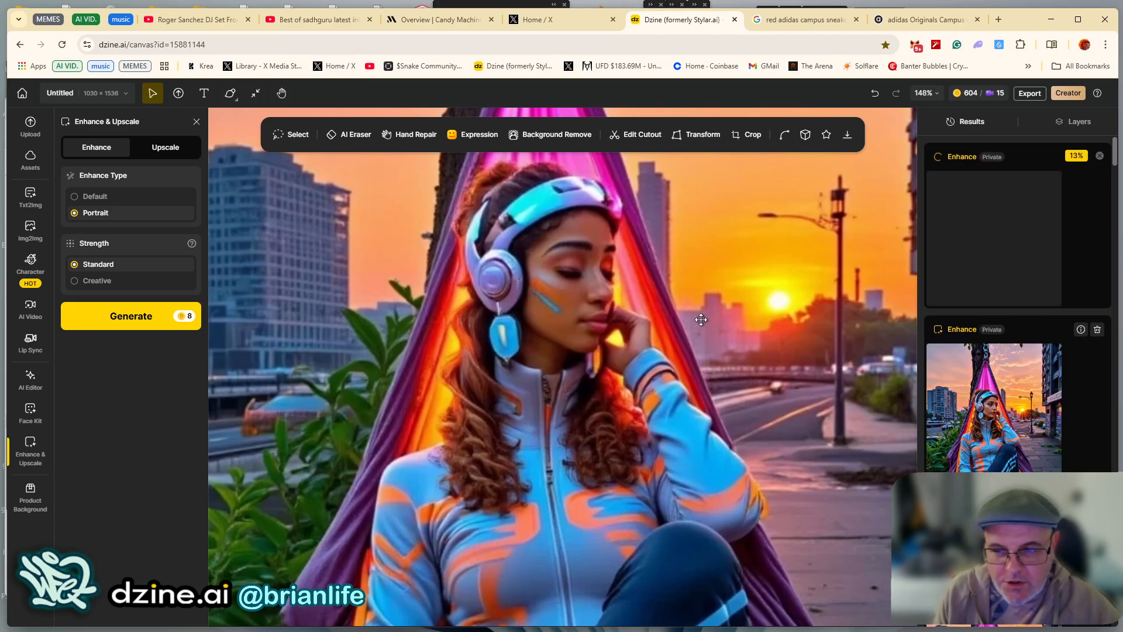
Check the generation settings of the finished Default, Smooth enhancement and place that image on the canvas
{"action": "mouse_move", "coordinate": [989, 422]}
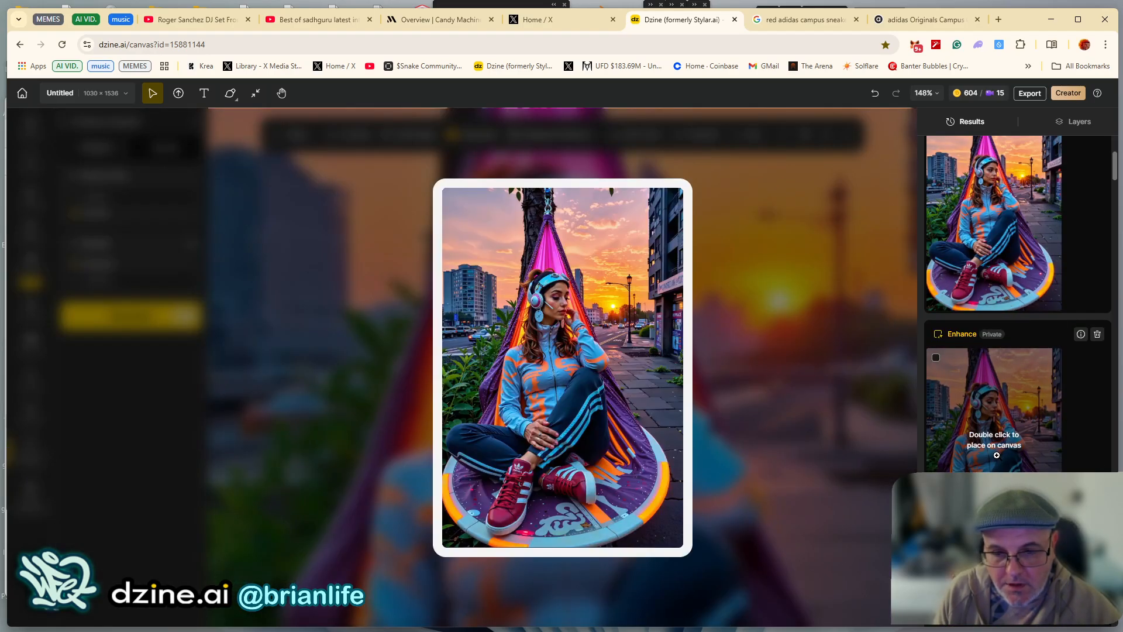
{"action": "scroll", "coordinate": [997, 455], "scroll_direction": "up", "scroll_amount": 3}
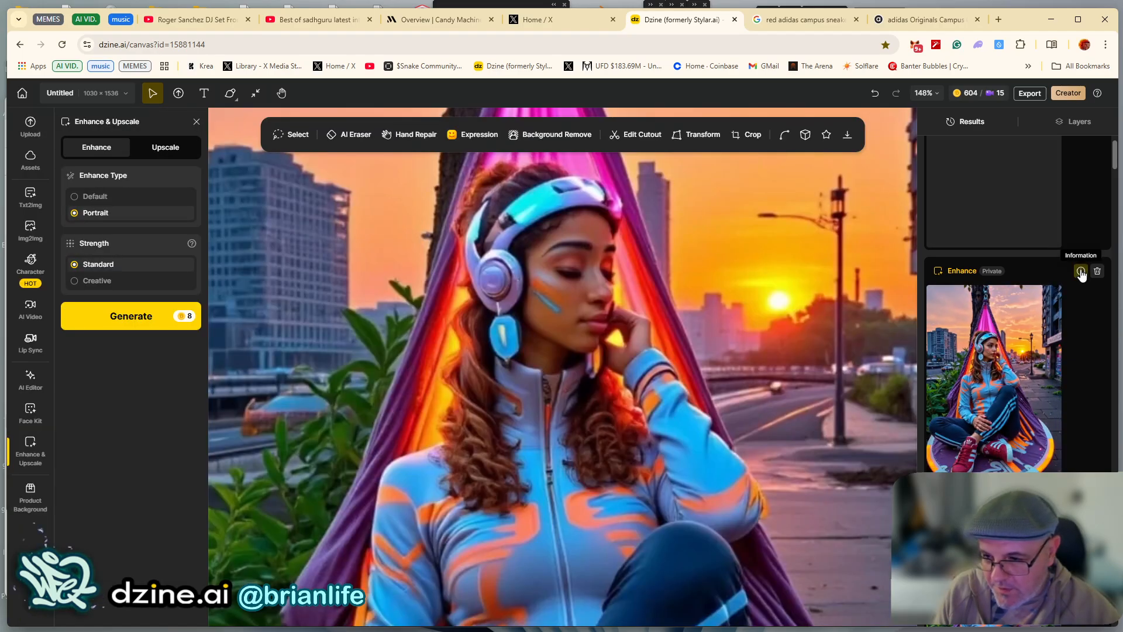
{"action": "left_click", "coordinate": [1081, 271]}
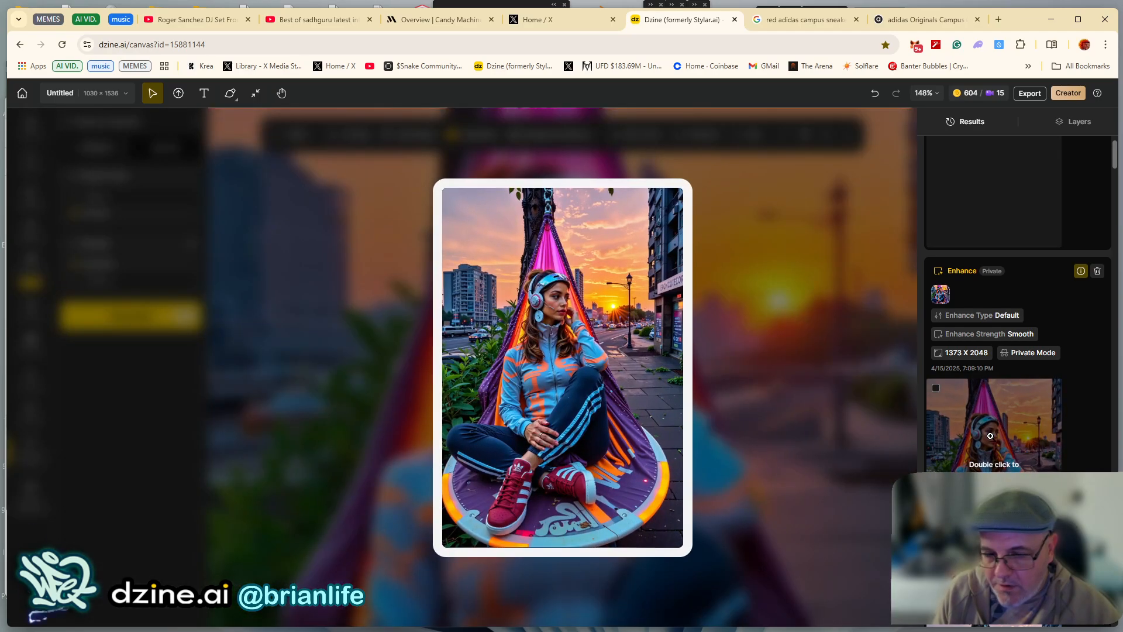
{"action": "double_click", "coordinate": [991, 436]}
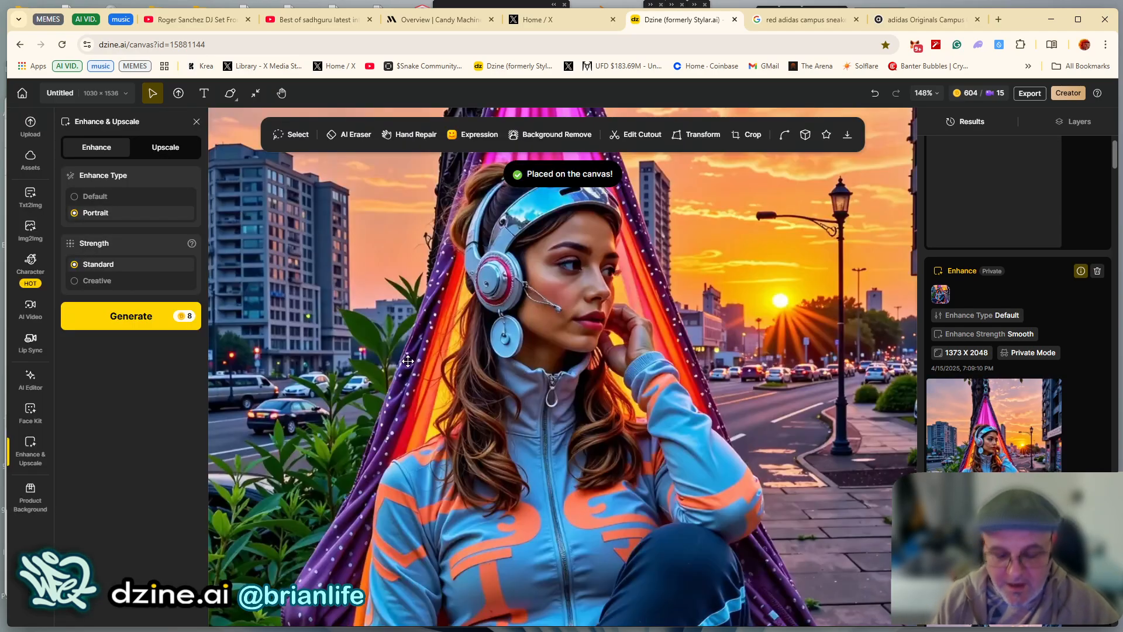
Hide Layer 27 to compare its version of the woman and sunset with Layer 22
{"action": "left_click", "coordinate": [1075, 121]}
{"action": "left_click_drag", "start_coordinate": [659, 242], "coordinate": [623, 289]}
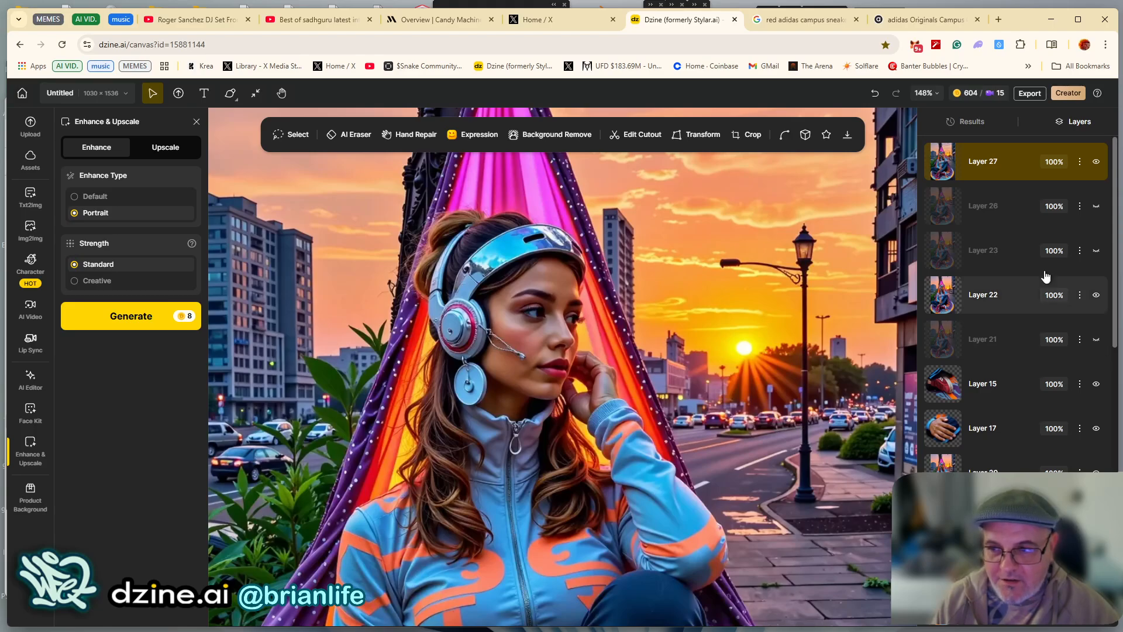
{"action": "left_click", "coordinate": [1097, 165]}
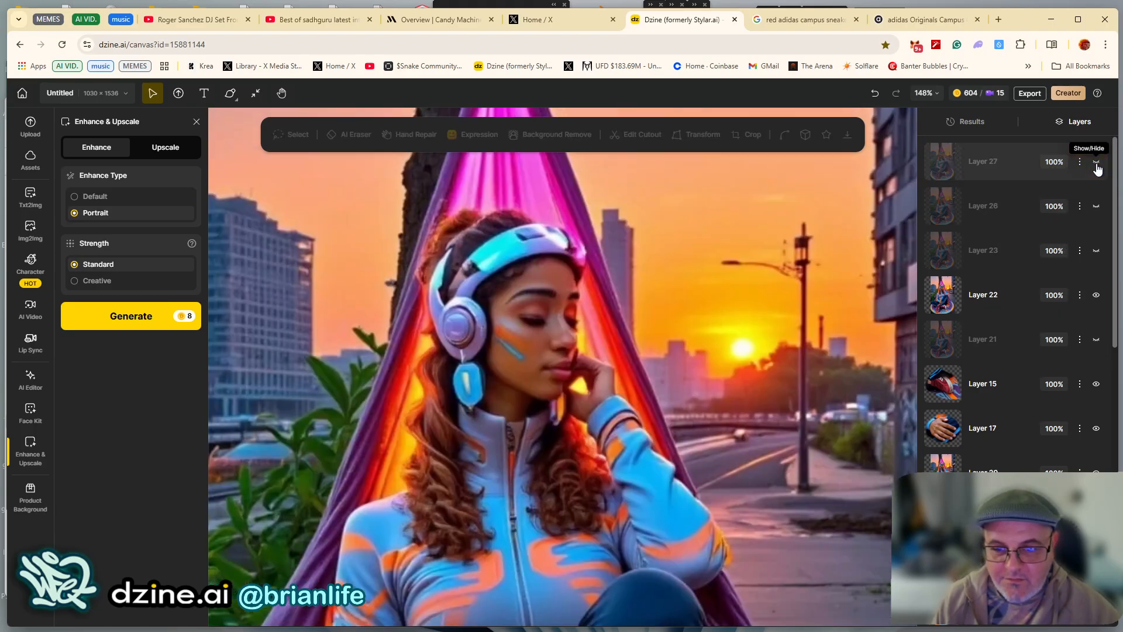
Toggle Layer 27's visibility to compare its woman and sunset with Layer 22, leaving Layer 27 shown
{"action": "left_click", "coordinate": [1097, 165]}
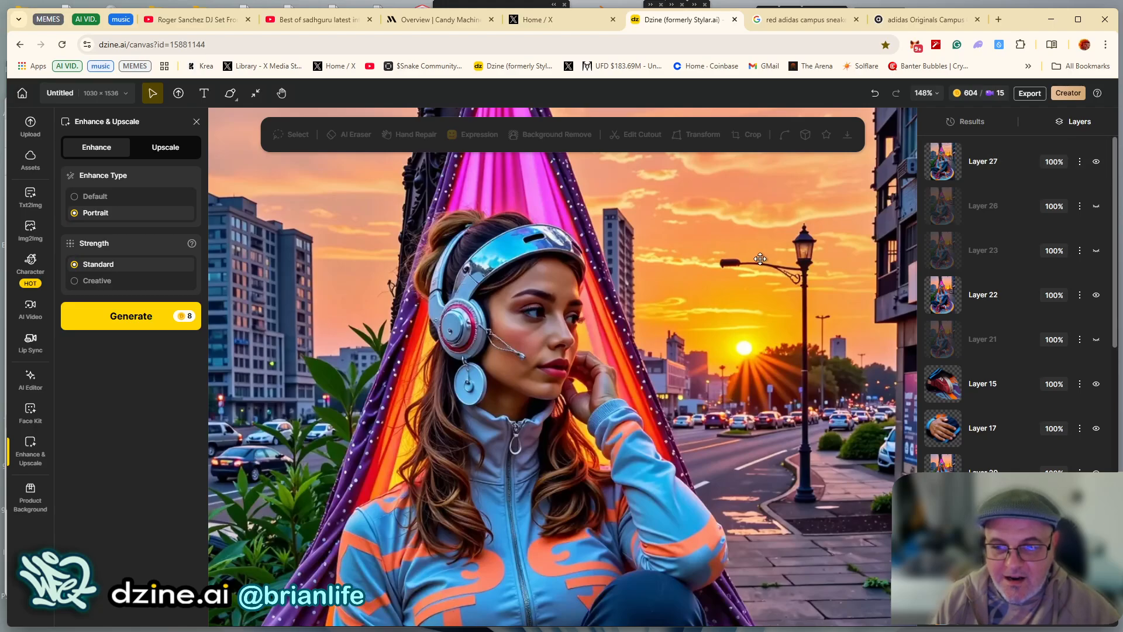
{"action": "left_click", "coordinate": [1097, 165]}
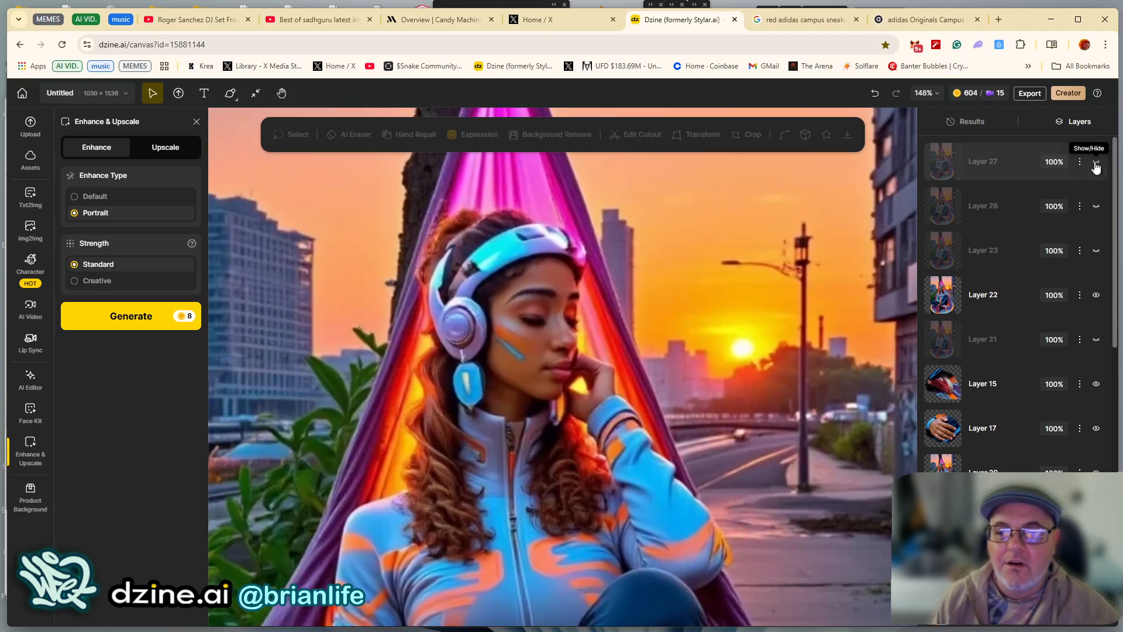
{"action": "left_click", "coordinate": [1097, 165]}
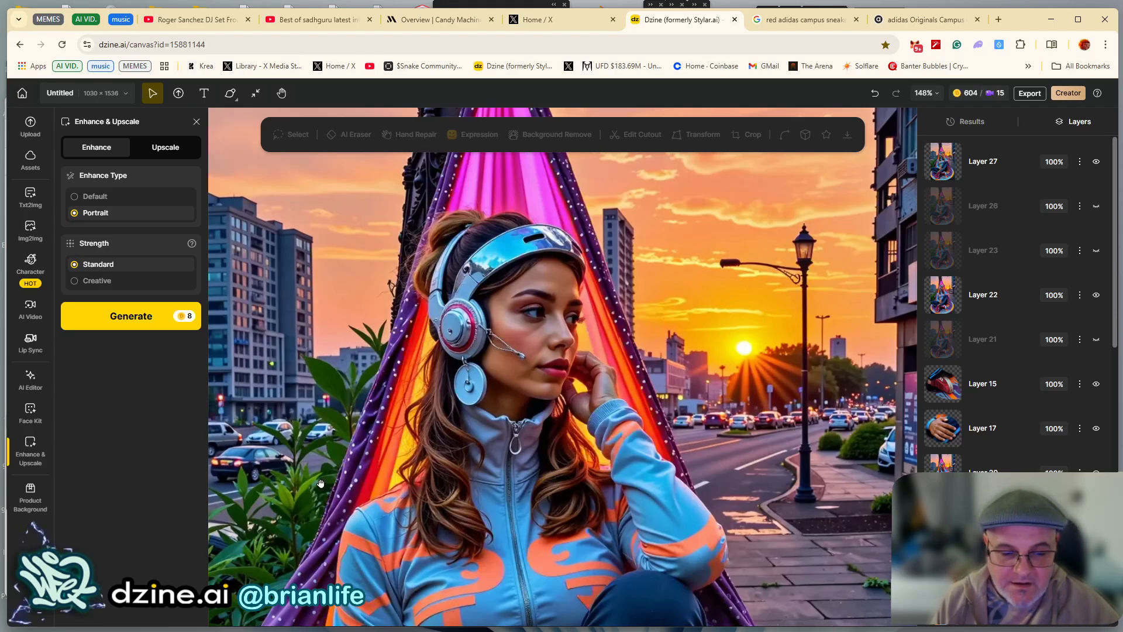
Compare the buildings and road beside the hammock in Layer 27 with Layer 22 by hiding and showing Layer 27
{"action": "left_click_drag", "start_coordinate": [268, 477], "coordinate": [383, 451]}
{"action": "left_click_drag", "start_coordinate": [318, 439], "coordinate": [343, 437]}
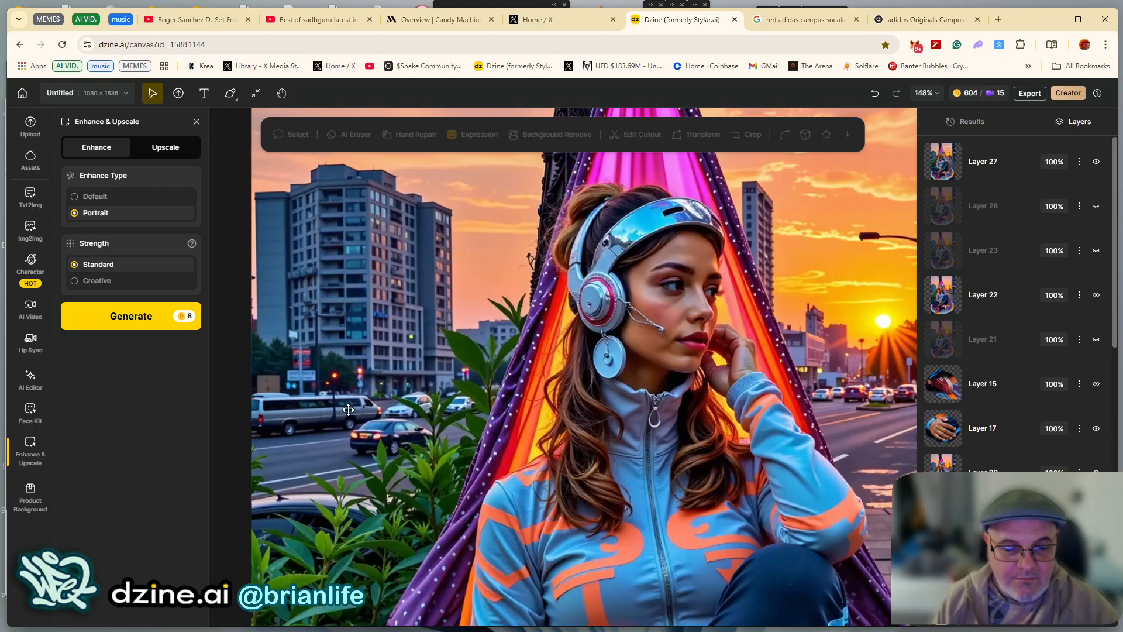
{"action": "left_click", "coordinate": [1100, 165]}
{"action": "left_click", "coordinate": [1098, 164]}
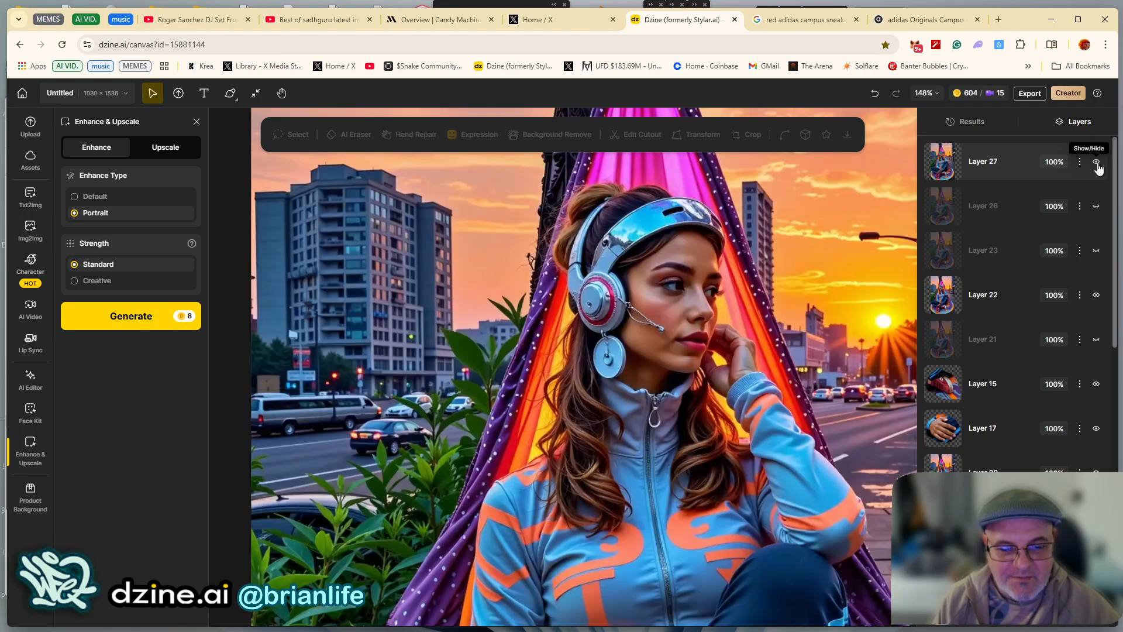
{"action": "left_click", "coordinate": [1097, 164]}
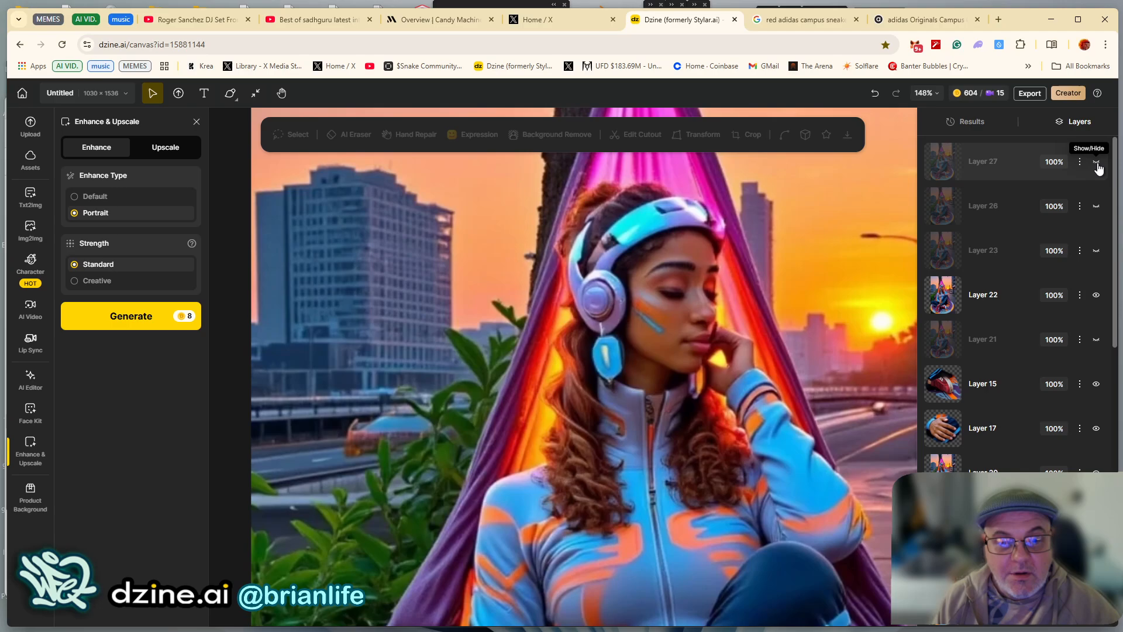
{"action": "left_click", "coordinate": [1097, 163]}
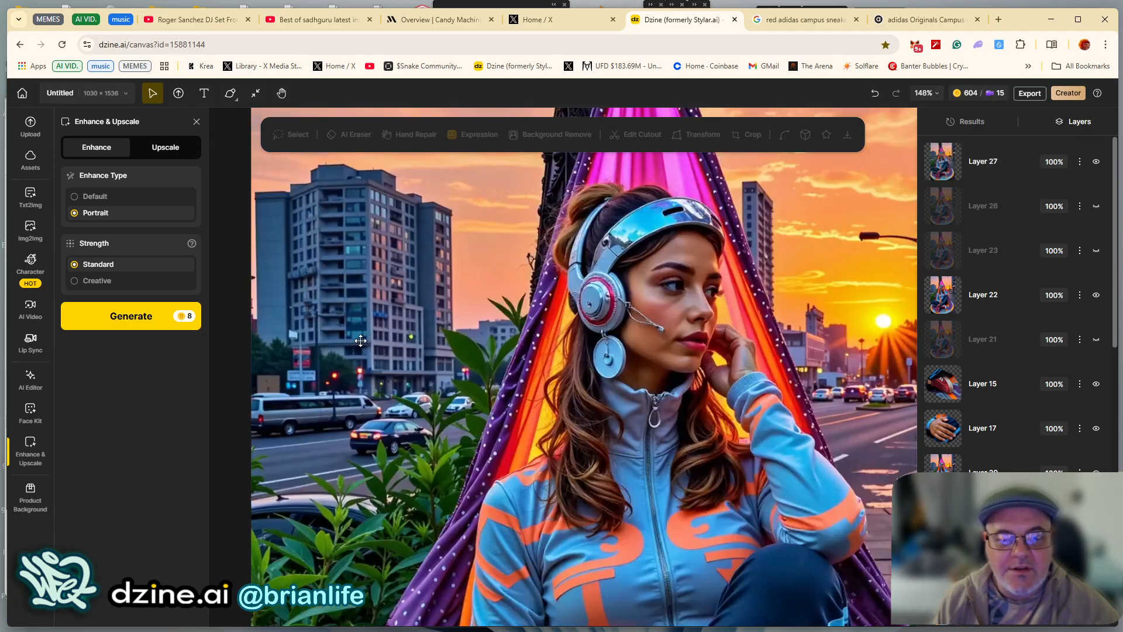
Examine the red sneakers, the hammock base and the woman's hands up close in Layer 27
{"action": "scroll", "coordinate": [363, 316], "scroll_direction": "down", "scroll_amount": 5}
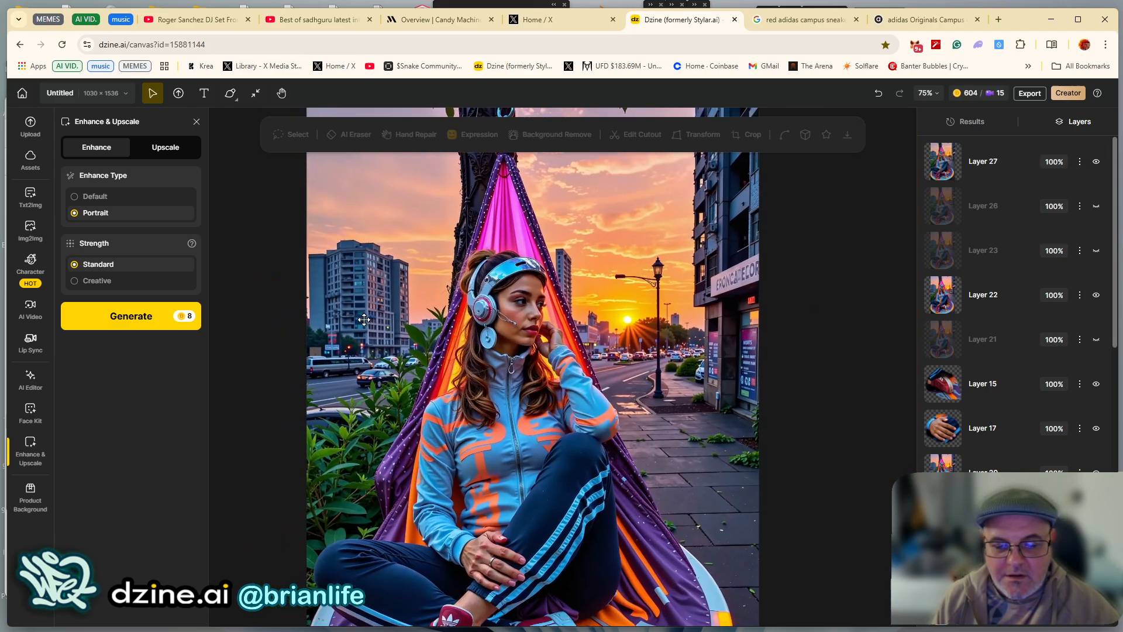
{"action": "scroll", "coordinate": [458, 522], "scroll_direction": "down", "scroll_amount": 4}
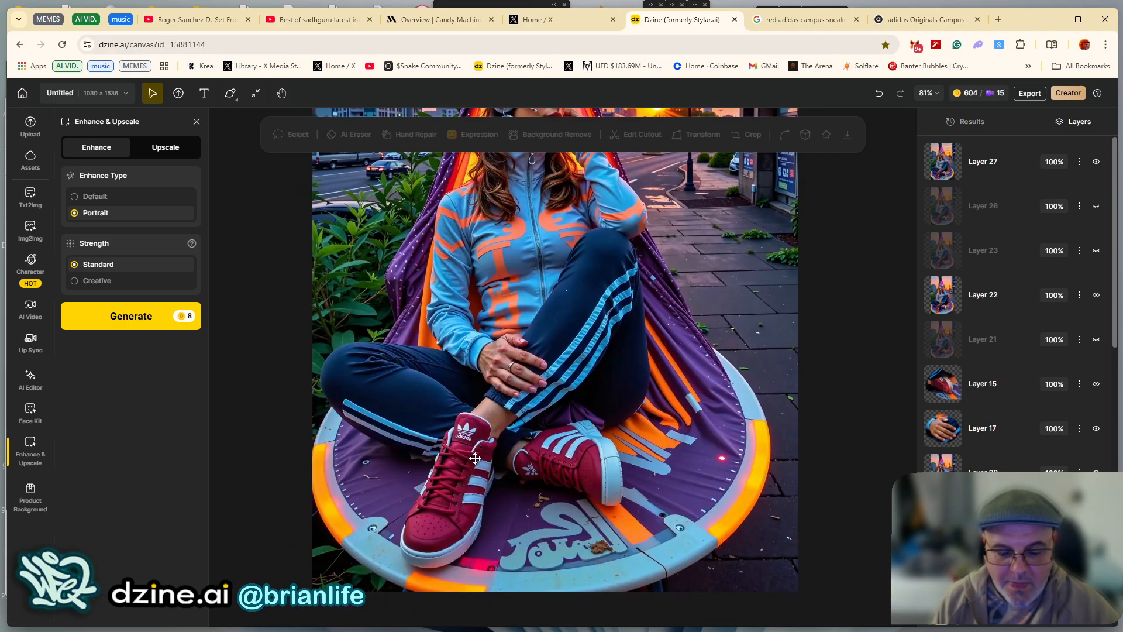
{"action": "scroll", "coordinate": [475, 458], "scroll_direction": "up", "scroll_amount": 5}
{"action": "scroll", "coordinate": [579, 478], "scroll_direction": "down", "scroll_amount": 1}
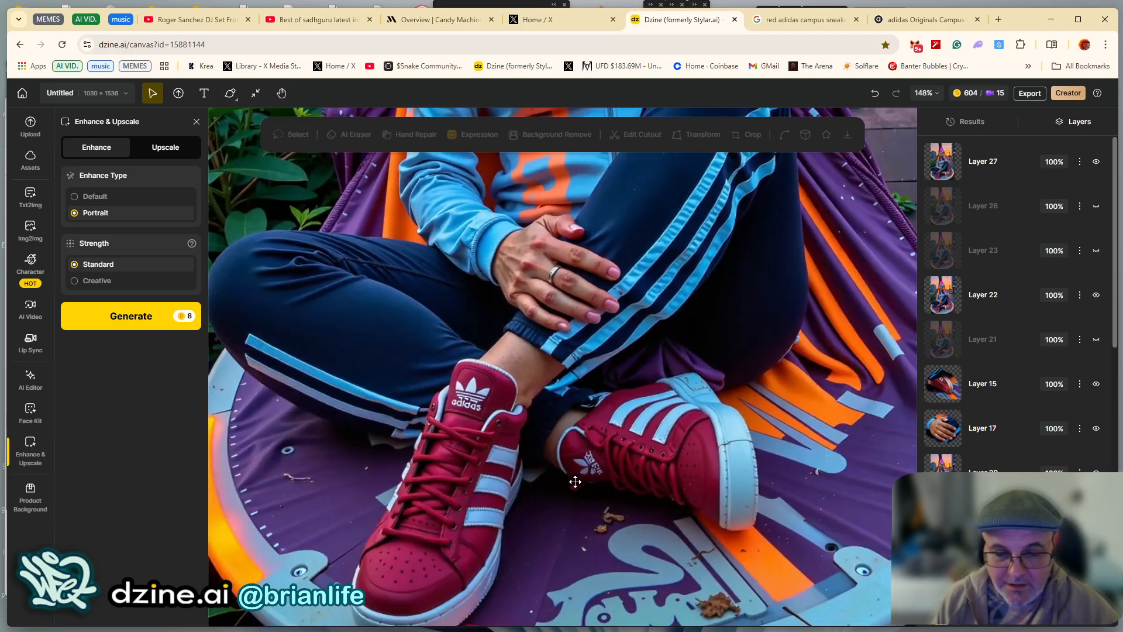
{"action": "scroll", "coordinate": [540, 492], "scroll_direction": "down", "scroll_amount": 2}
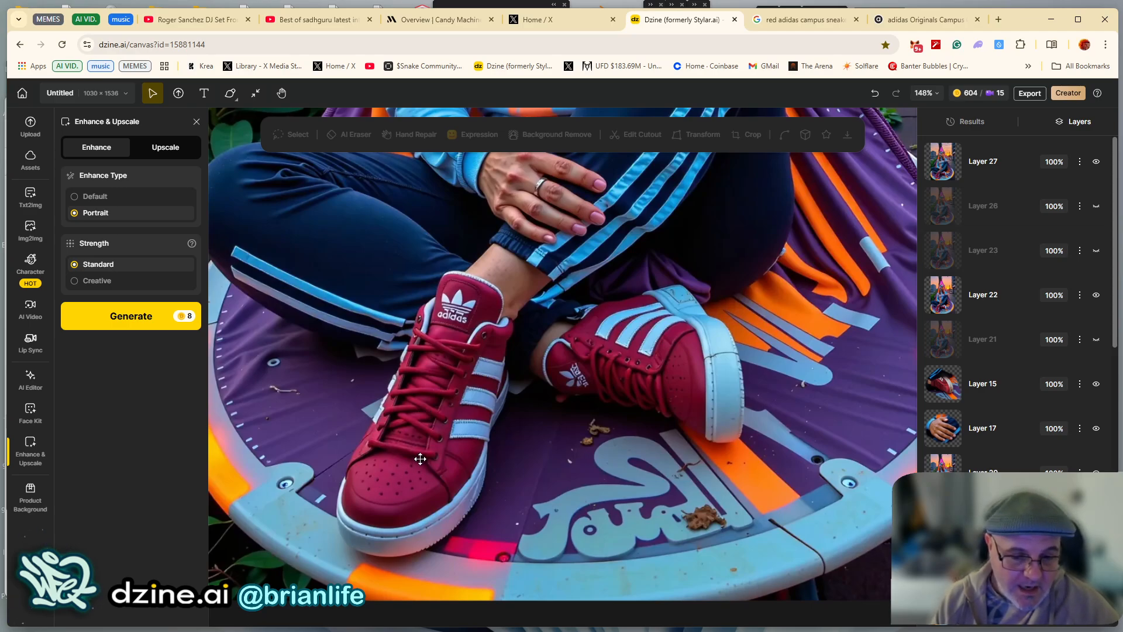
{"action": "scroll", "coordinate": [460, 457], "scroll_direction": "down", "scroll_amount": 3}
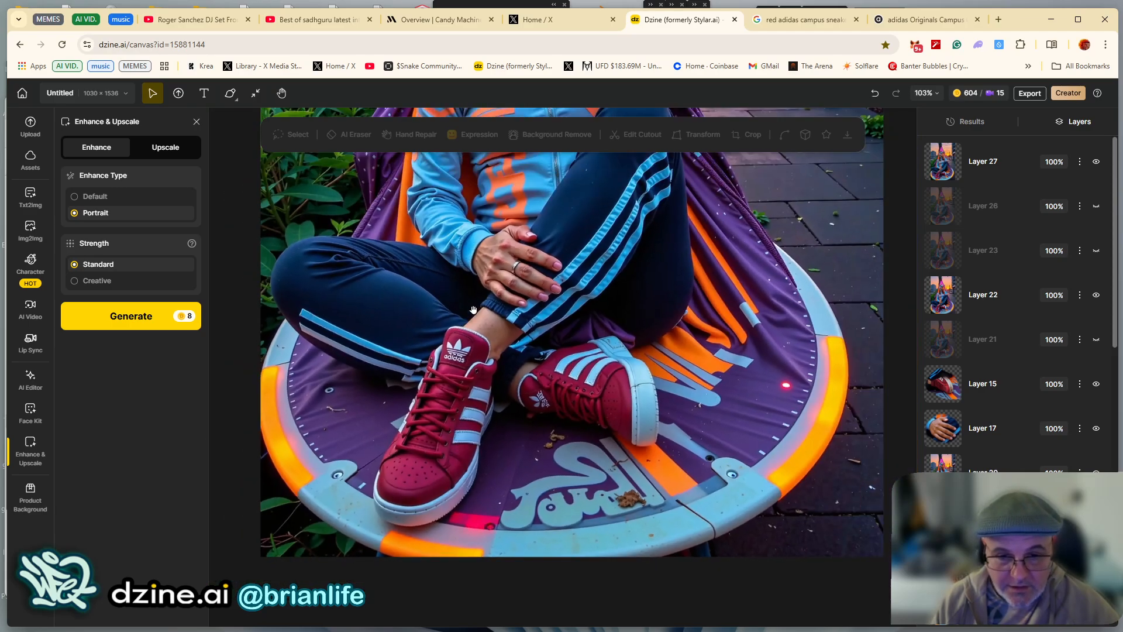
{"action": "left_click_drag", "start_coordinate": [474, 309], "coordinate": [431, 464]}
{"action": "scroll", "coordinate": [487, 433], "scroll_direction": "up", "scroll_amount": 5}
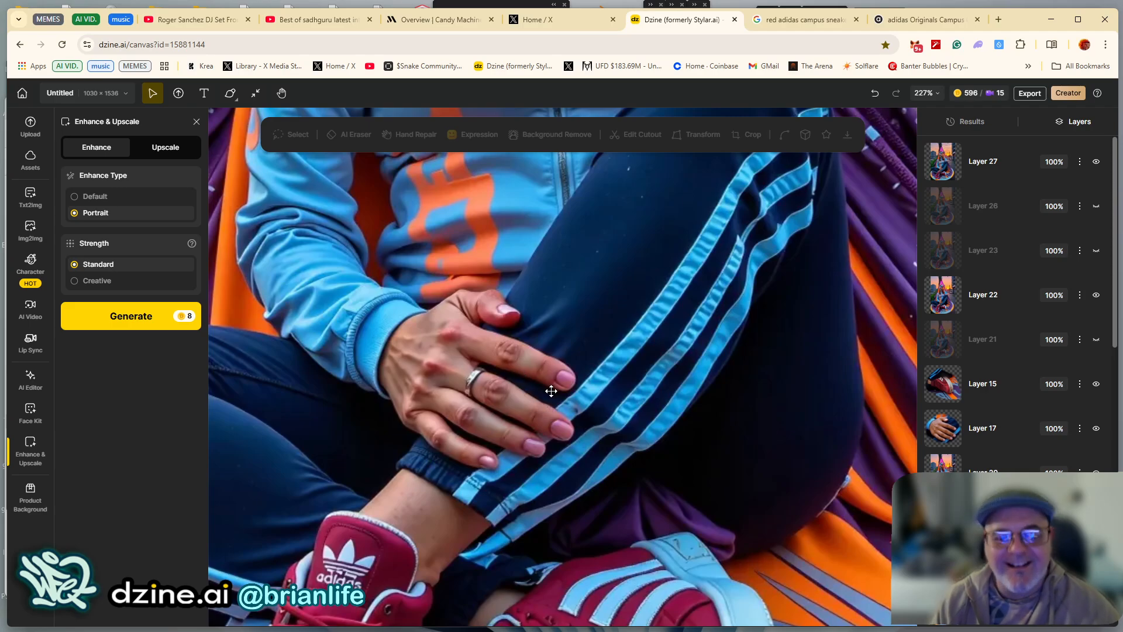
{"action": "scroll", "coordinate": [551, 391], "scroll_direction": "down", "scroll_amount": 6}
{"action": "left_click_drag", "start_coordinate": [568, 303], "coordinate": [545, 421]}
{"action": "left_click_drag", "start_coordinate": [529, 312], "coordinate": [550, 398]}
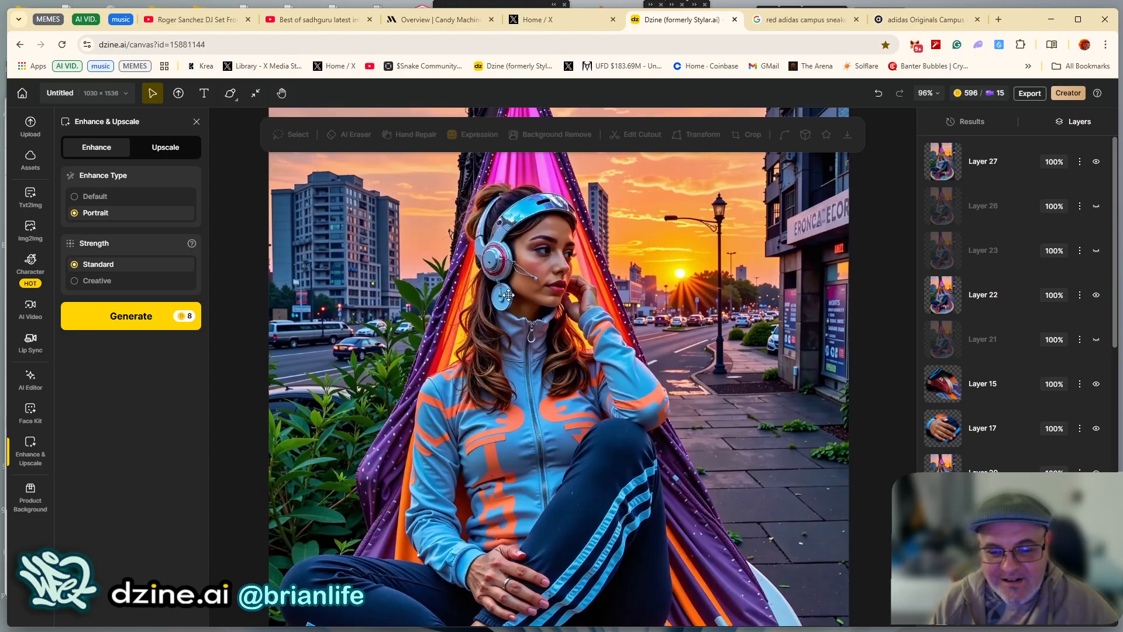
Compare the woman's face and headphones in Layer 27 with Layer 22 by repeatedly hiding and showing Layer 27
{"action": "scroll", "coordinate": [515, 313], "scroll_direction": "up", "scroll_amount": 4}
{"action": "left_click_drag", "start_coordinate": [490, 295], "coordinate": [482, 417]}
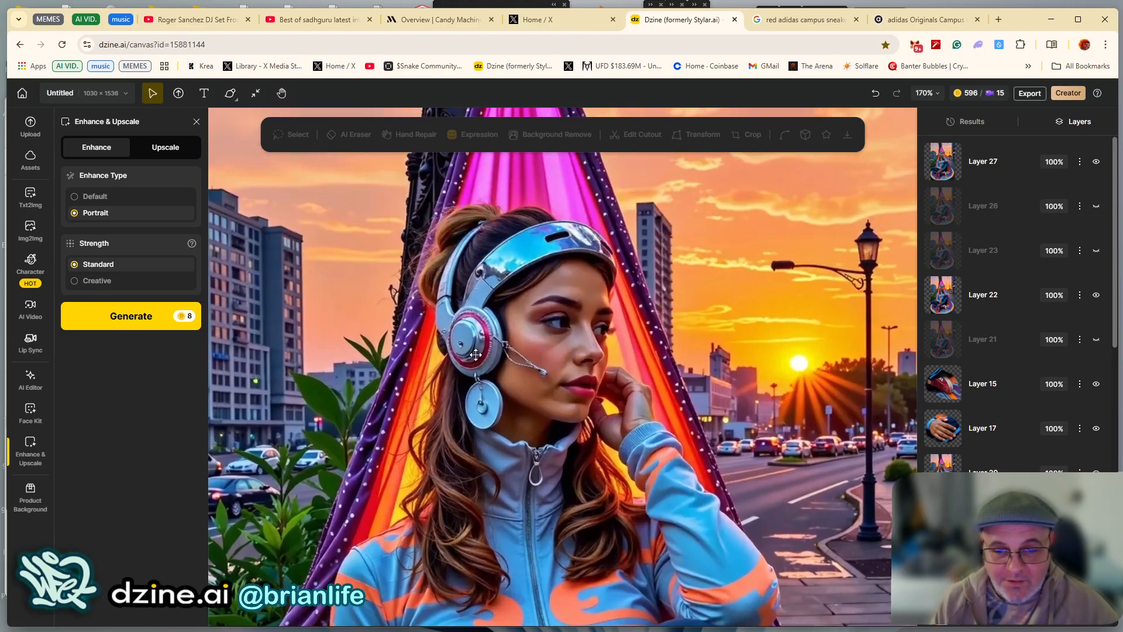
{"action": "left_click", "coordinate": [1097, 164]}
{"action": "left_click", "coordinate": [1097, 164]}
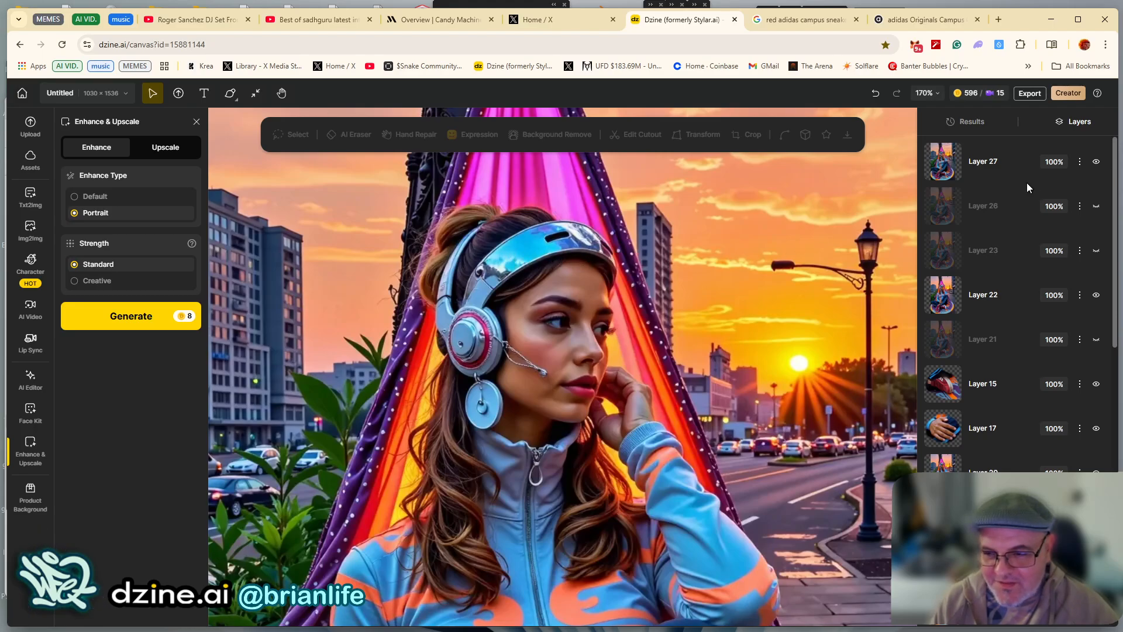
{"action": "left_click", "coordinate": [1097, 164]}
{"action": "left_click", "coordinate": [1097, 164]}
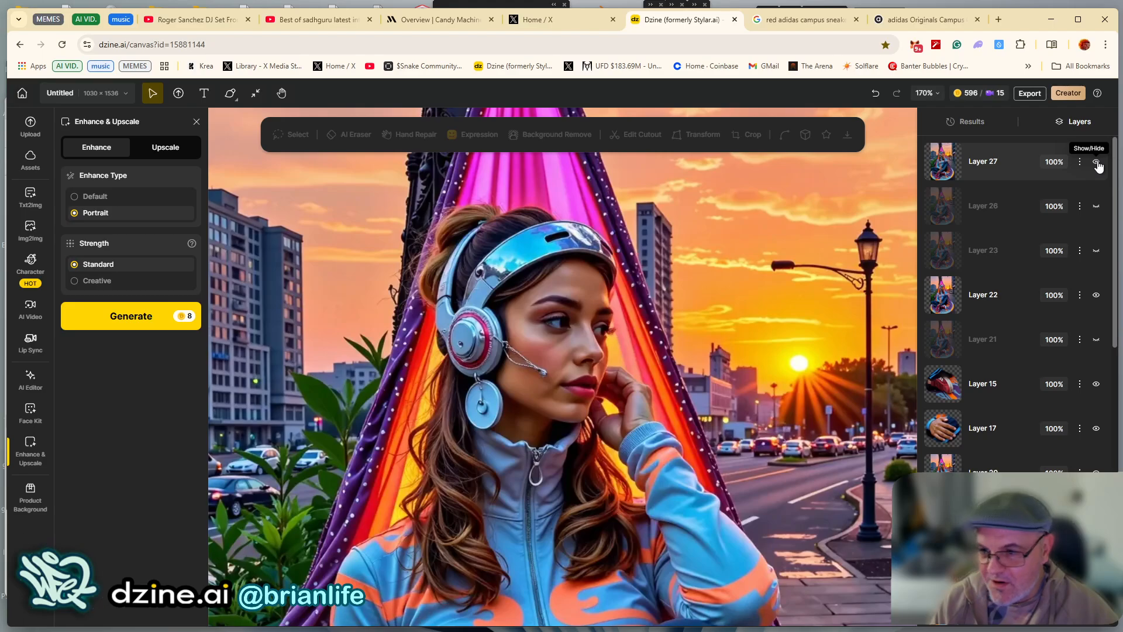
{"action": "left_click", "coordinate": [1098, 164]}
{"action": "left_click", "coordinate": [1097, 164]}
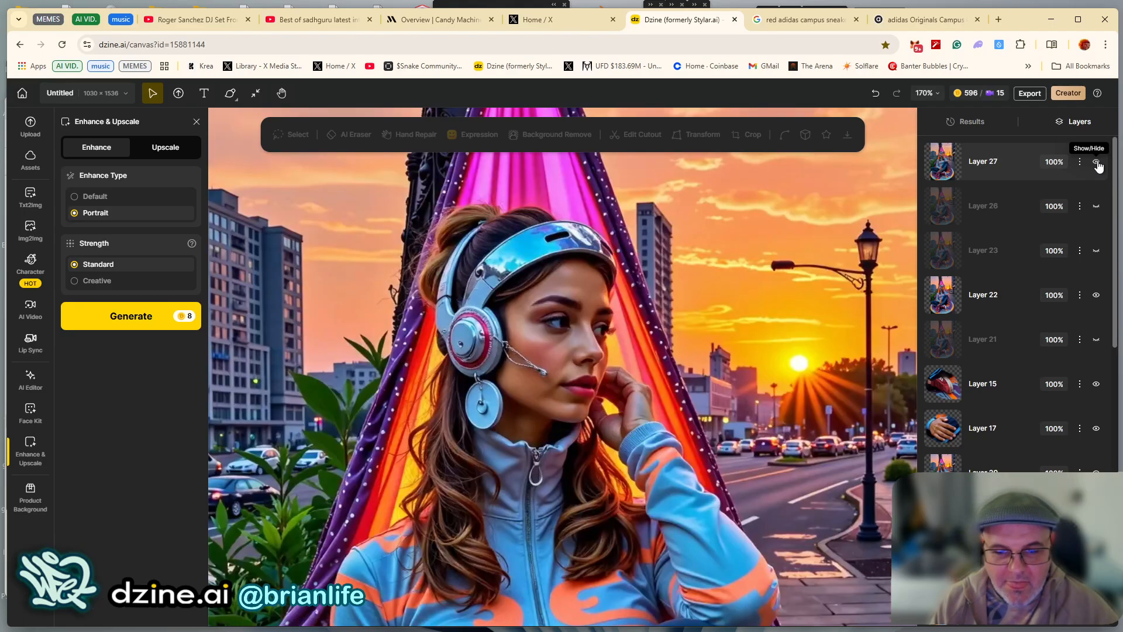
Inspect the face and jacket in Layer 27 up close, and hide the layer to compare the jacket with Layer 22
{"action": "scroll", "coordinate": [498, 354], "scroll_direction": "up", "scroll_amount": 5}
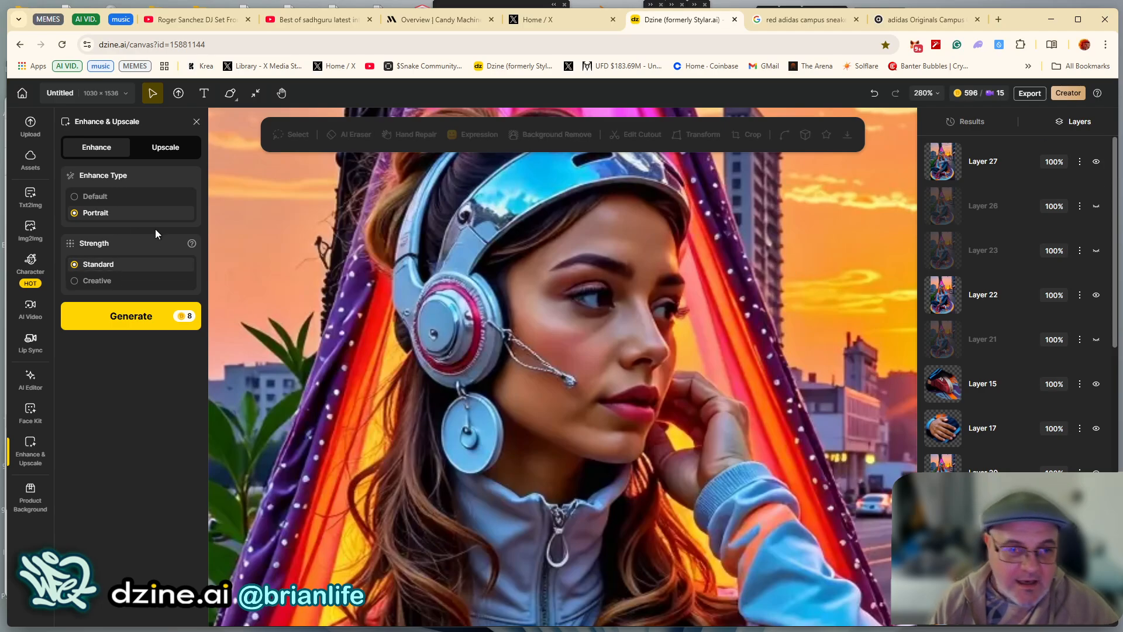
{"action": "mouse_move", "coordinate": [104, 217]}
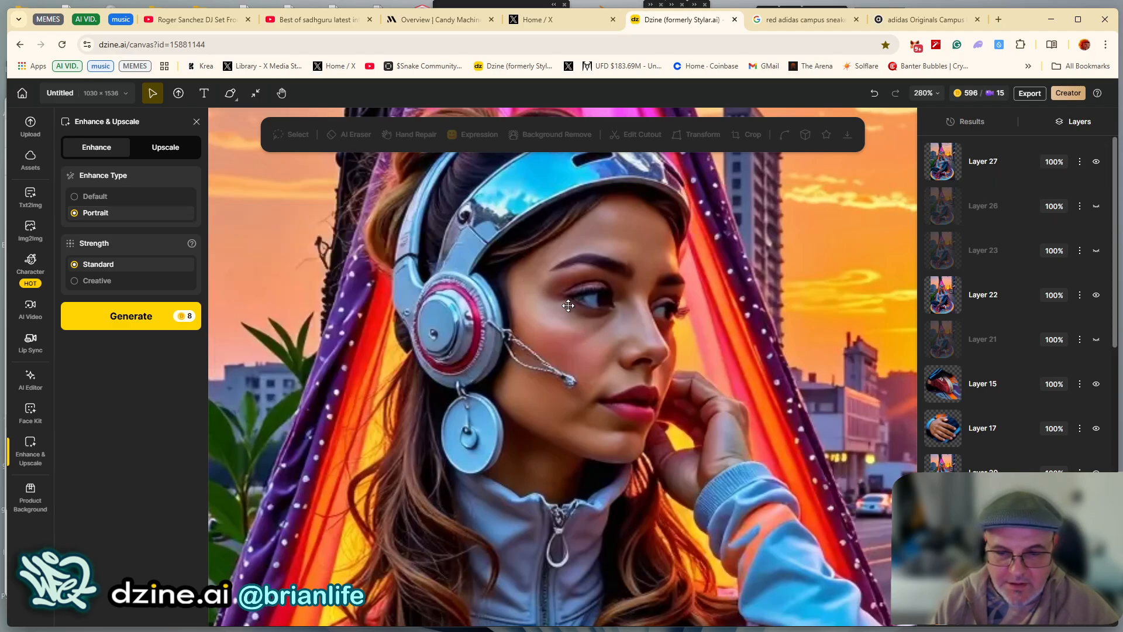
{"action": "scroll", "coordinate": [668, 364], "scroll_direction": "down", "scroll_amount": 10}
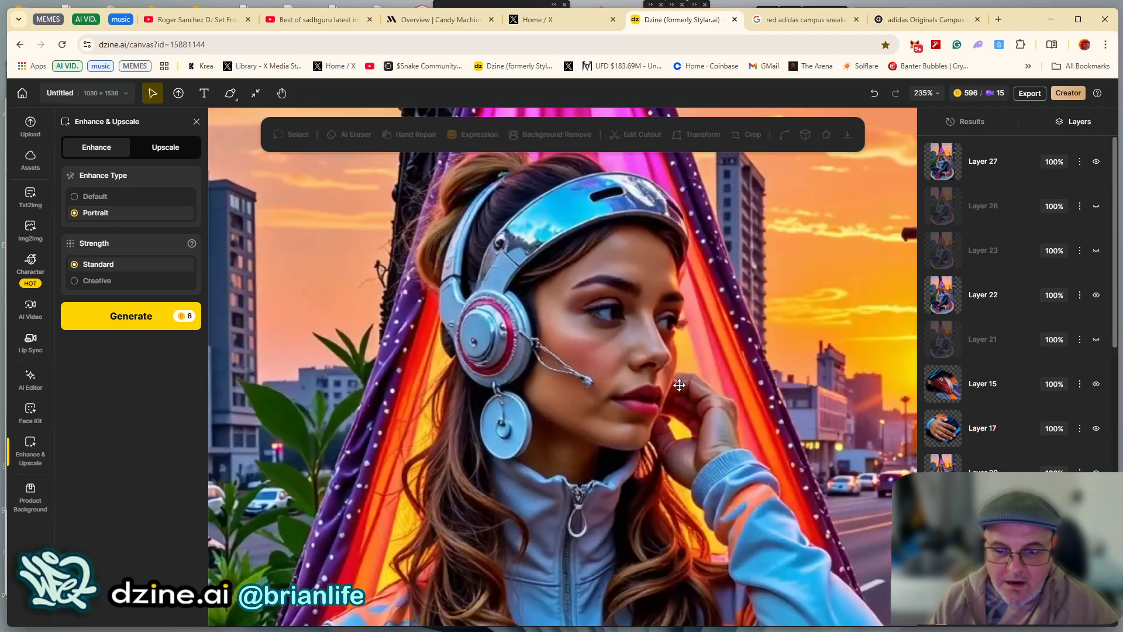
{"action": "scroll", "coordinate": [617, 486], "scroll_direction": "up", "scroll_amount": 10}
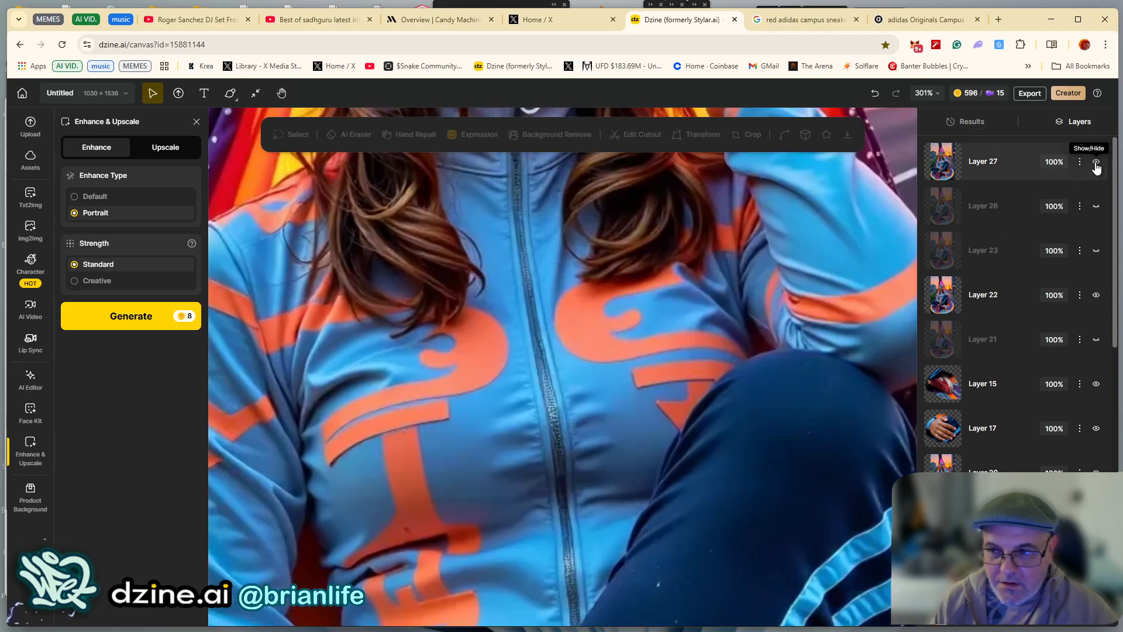
{"action": "left_click", "coordinate": [1096, 164]}
{"action": "left_click", "coordinate": [1096, 164]}
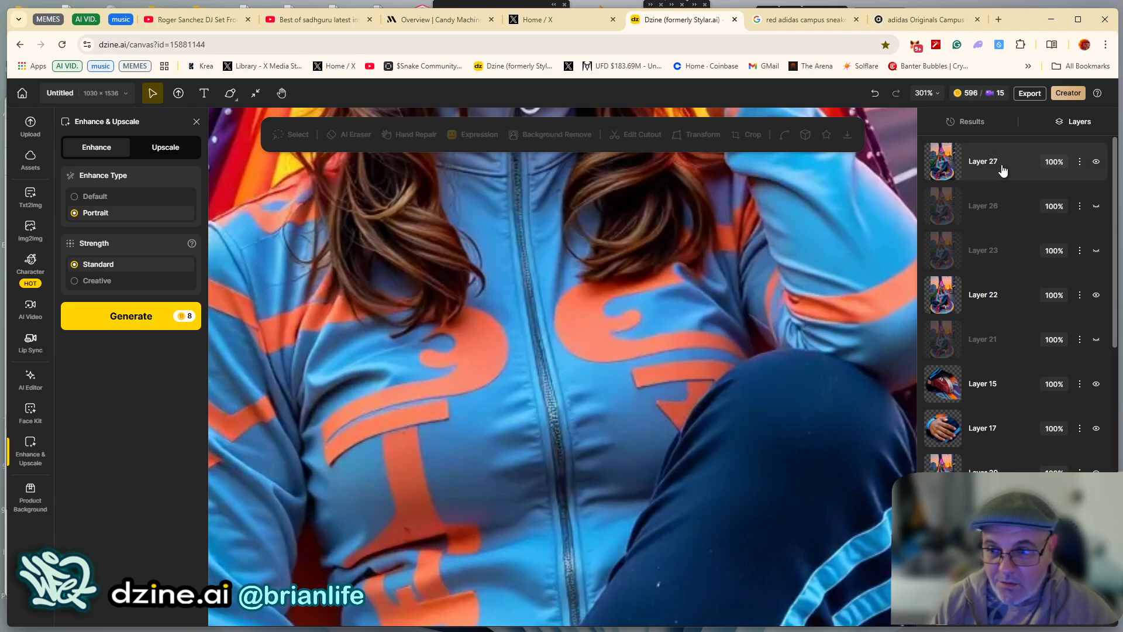
{"action": "left_click", "coordinate": [1005, 163]}
{"action": "left_click", "coordinate": [1097, 161]}
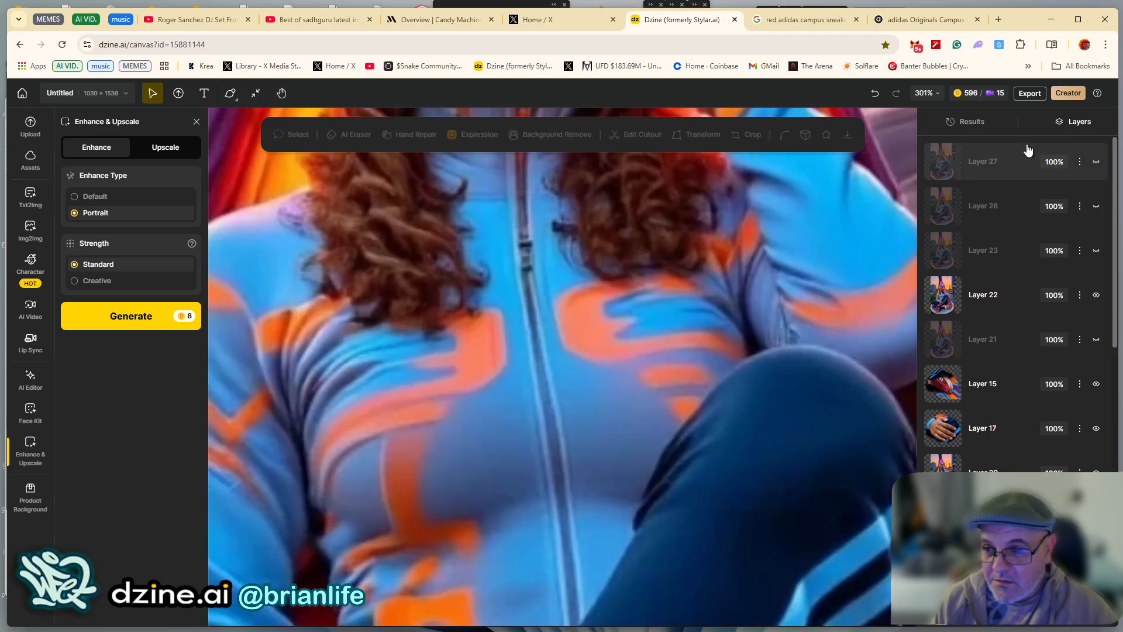
Check the enhancement entries in the generation results, and return to the layer list with the woman's face and collar in view
{"action": "left_click", "coordinate": [981, 123]}
{"action": "mouse_move", "coordinate": [1009, 231]}
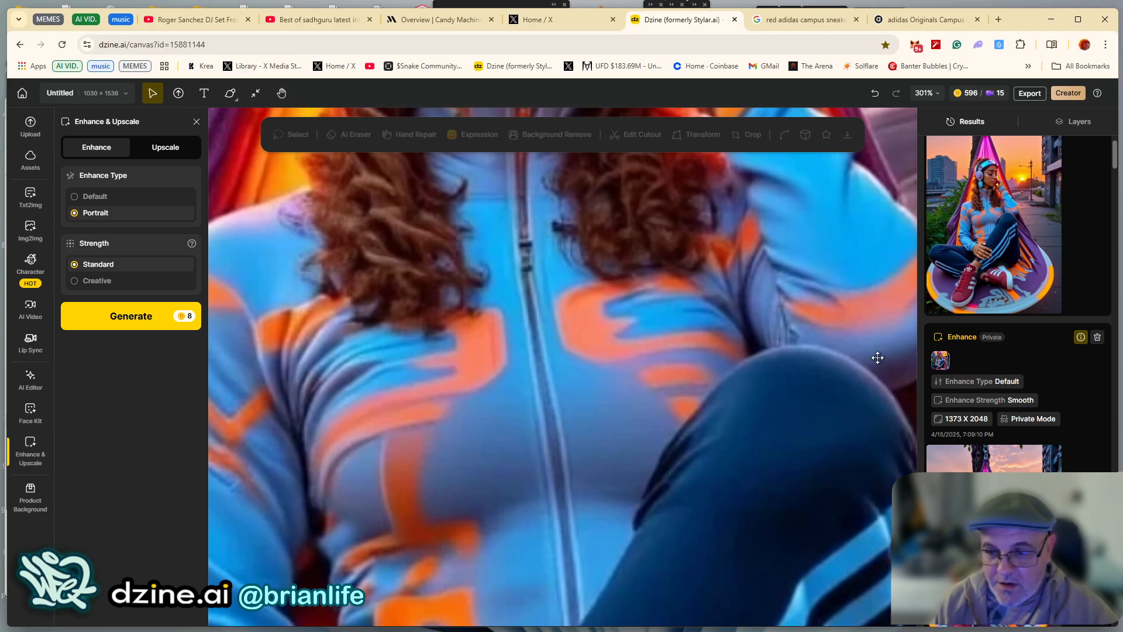
{"action": "left_click_drag", "start_coordinate": [616, 263], "coordinate": [585, 508]}
{"action": "left_click_drag", "start_coordinate": [556, 377], "coordinate": [699, 517]}
{"action": "left_click", "coordinate": [1079, 121]}
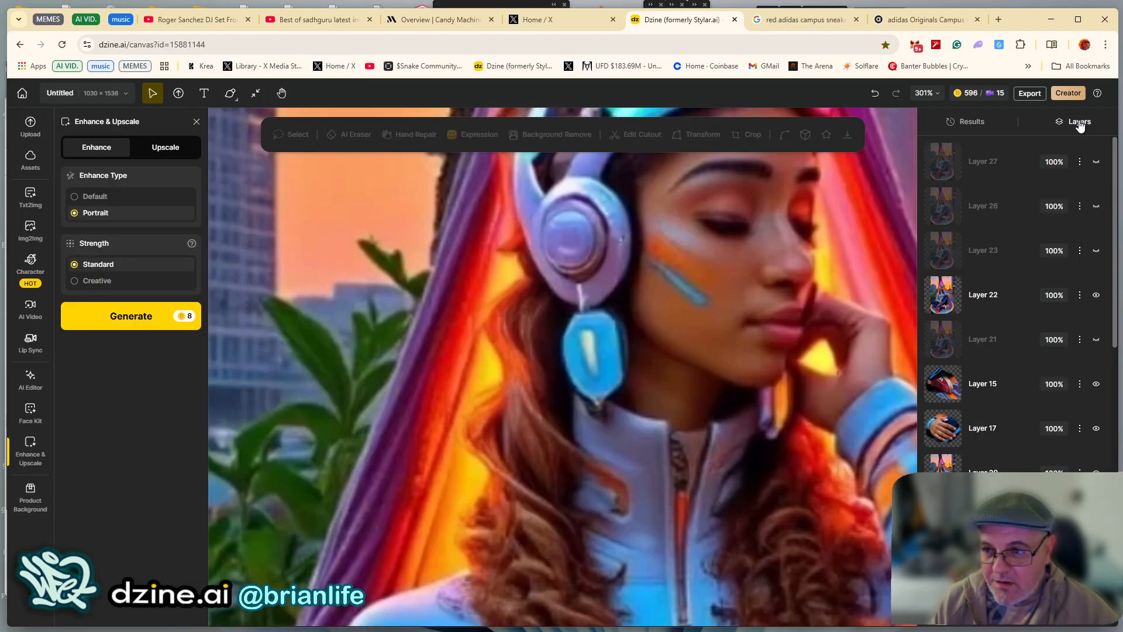
Show Layer 27 and compare its version of the woman's hair, earring and jacket collar with Layer 22
{"action": "left_click", "coordinate": [1096, 162]}
{"action": "scroll", "coordinate": [452, 340], "scroll_direction": "down", "scroll_amount": 6}
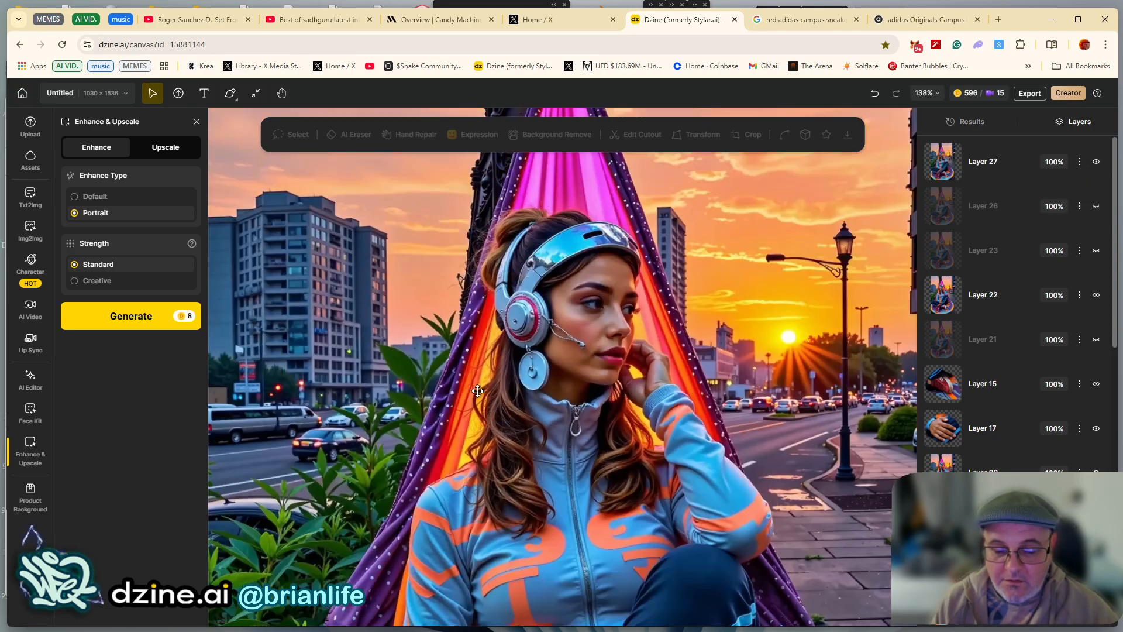
{"action": "scroll", "coordinate": [508, 465], "scroll_direction": "up", "scroll_amount": 4}
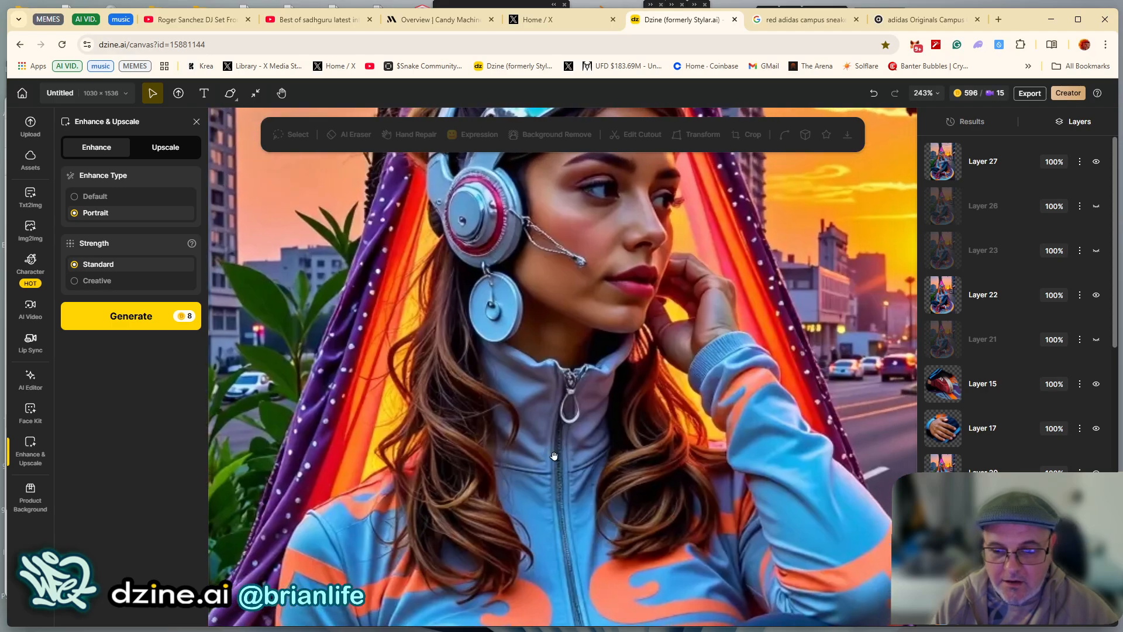
{"action": "left_click", "coordinate": [1097, 163]}
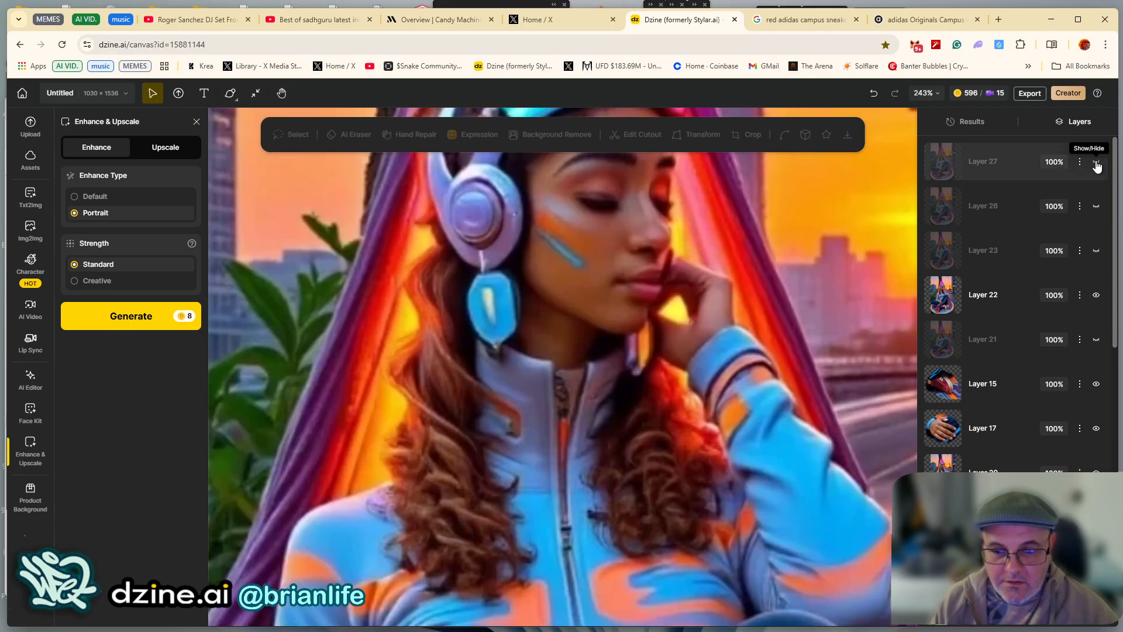
{"action": "left_click", "coordinate": [1097, 163]}
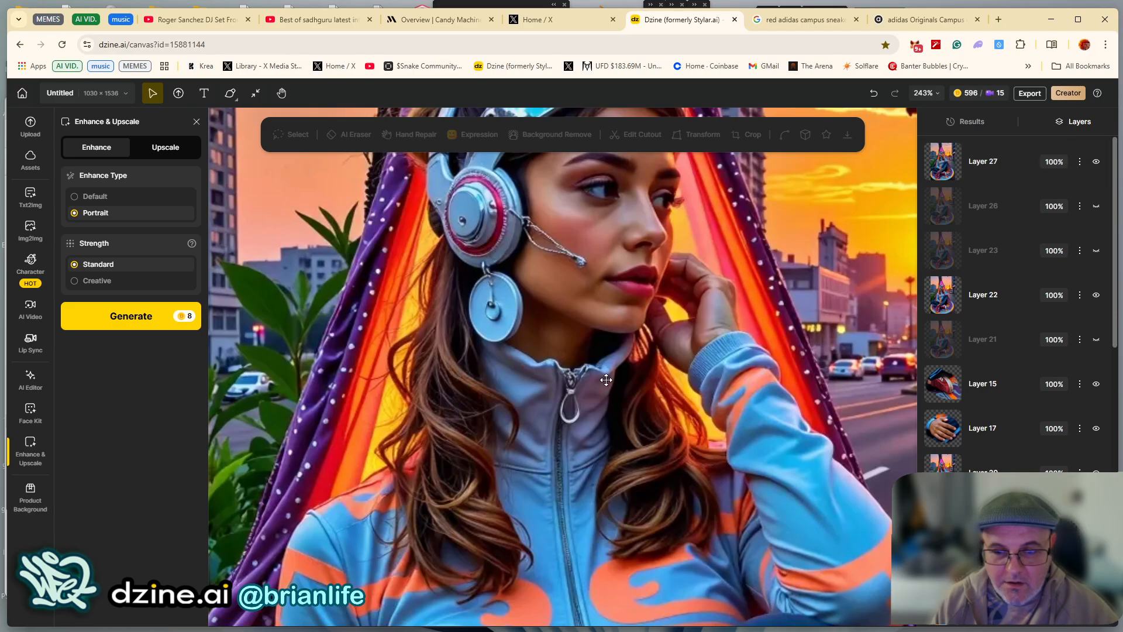
View the full Layer 27 image, and hide that layer to examine the woman's face in Layer 22
{"action": "scroll", "coordinate": [613, 406], "scroll_direction": "down", "scroll_amount": 8}
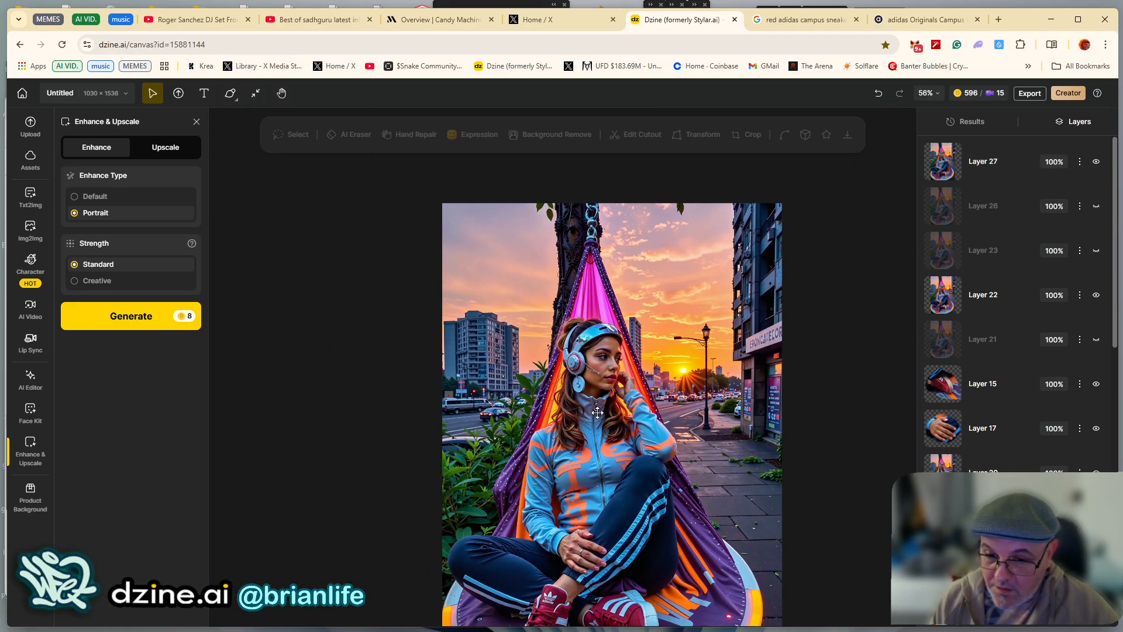
{"action": "left_click_drag", "start_coordinate": [466, 397], "coordinate": [408, 289]}
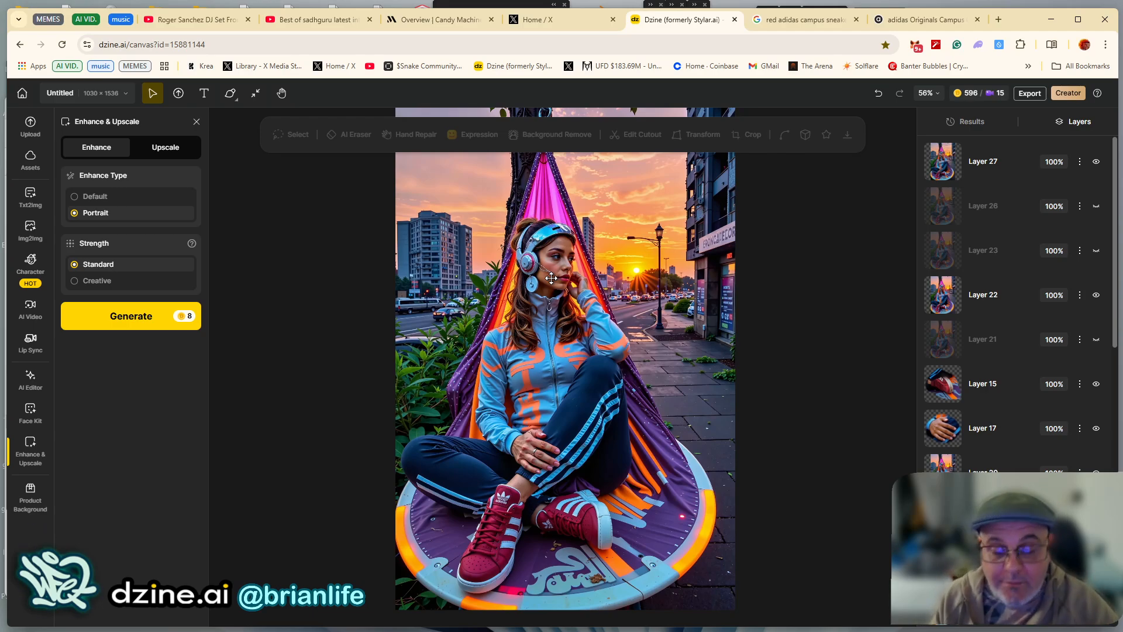
{"action": "scroll", "coordinate": [563, 287], "scroll_direction": "up", "scroll_amount": 5}
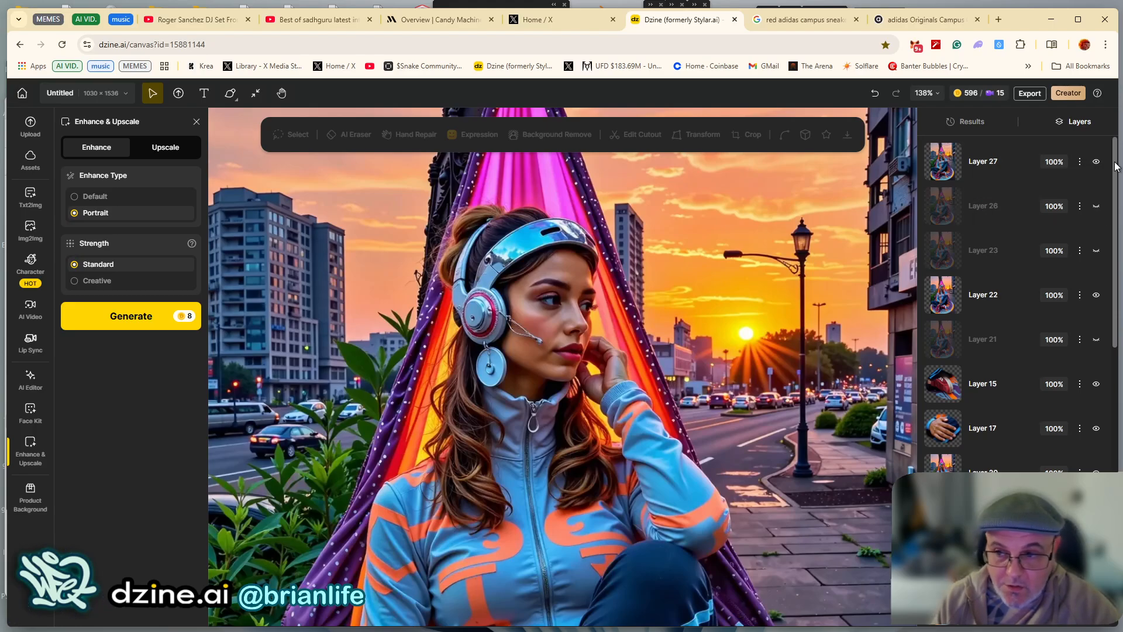
{"action": "left_click", "coordinate": [1093, 167]}
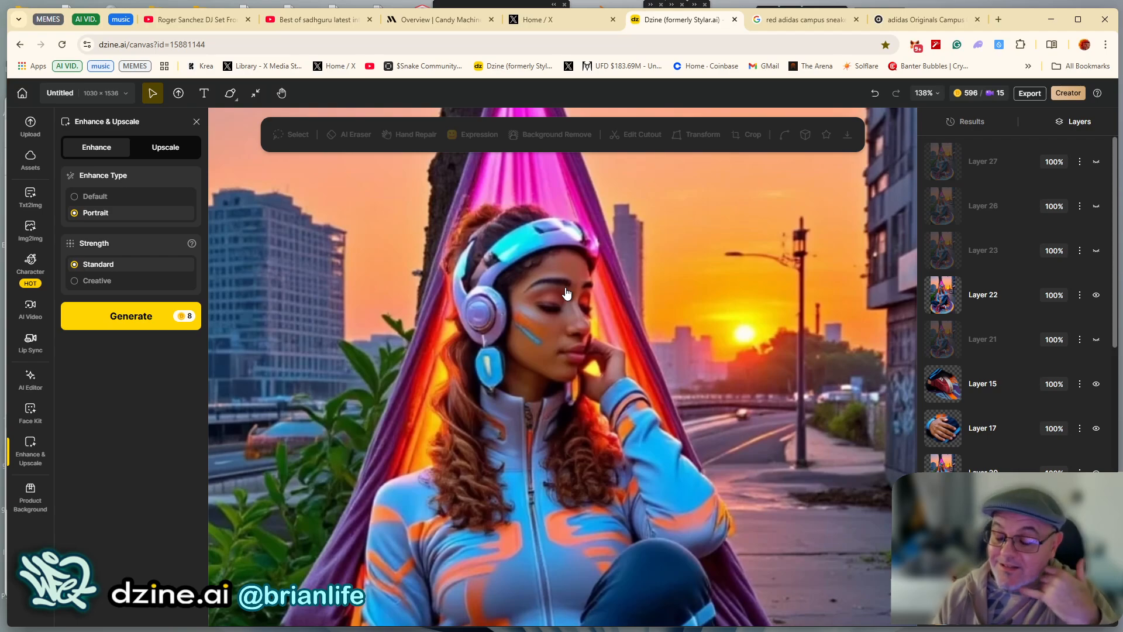
{"action": "scroll", "coordinate": [578, 276], "scroll_direction": "up", "scroll_amount": 2}
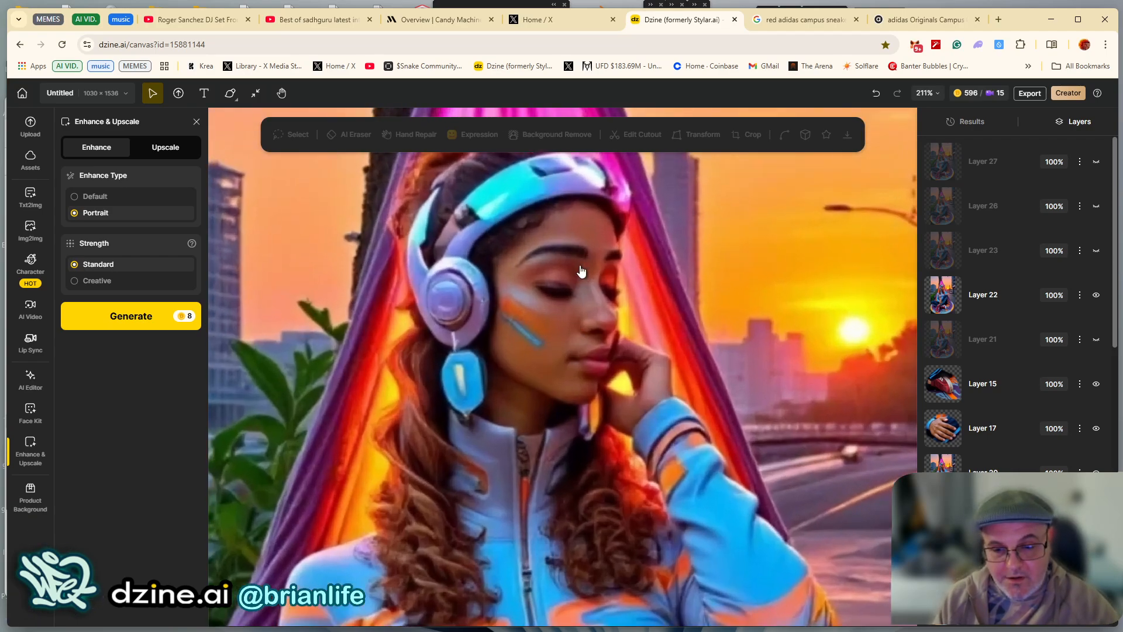
Switch to Photoshop and browse to the Mecha_Worrior folder for a file to open
{"action": "left_click_drag", "start_coordinate": [471, 301], "coordinate": [447, 376]}
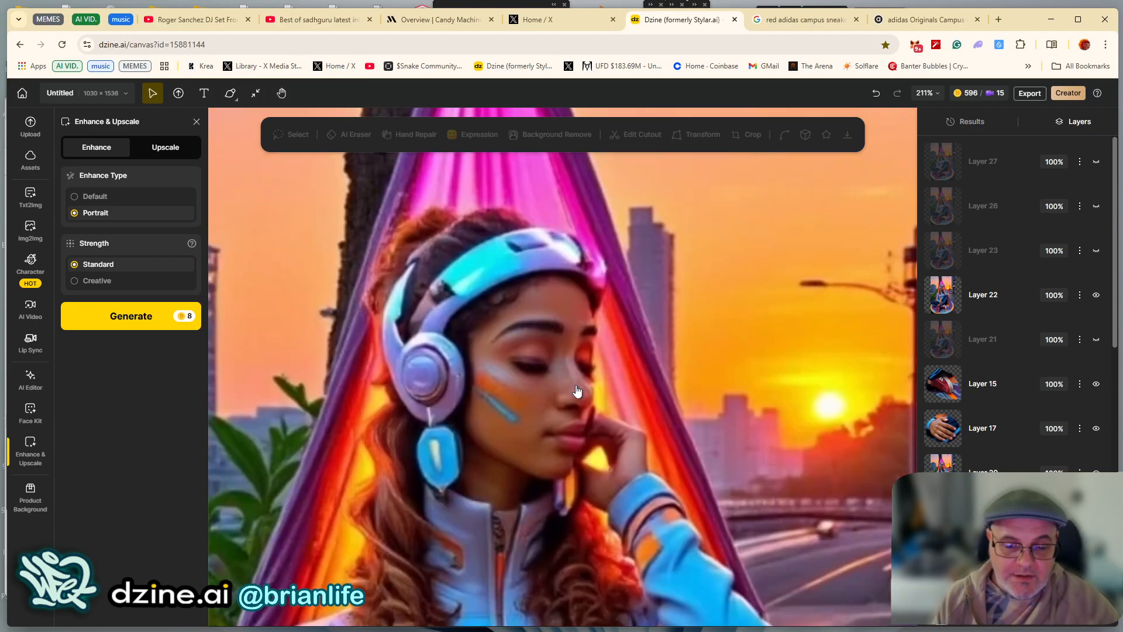
{"action": "mouse_move", "coordinate": [414, 630]}
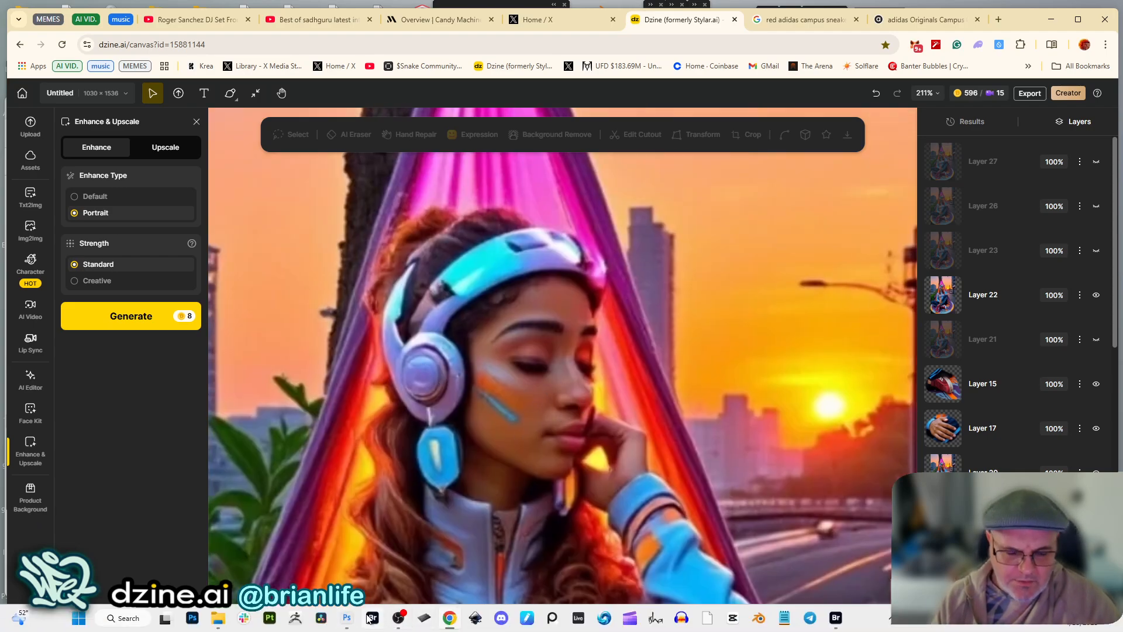
{"action": "left_click", "coordinate": [348, 620]}
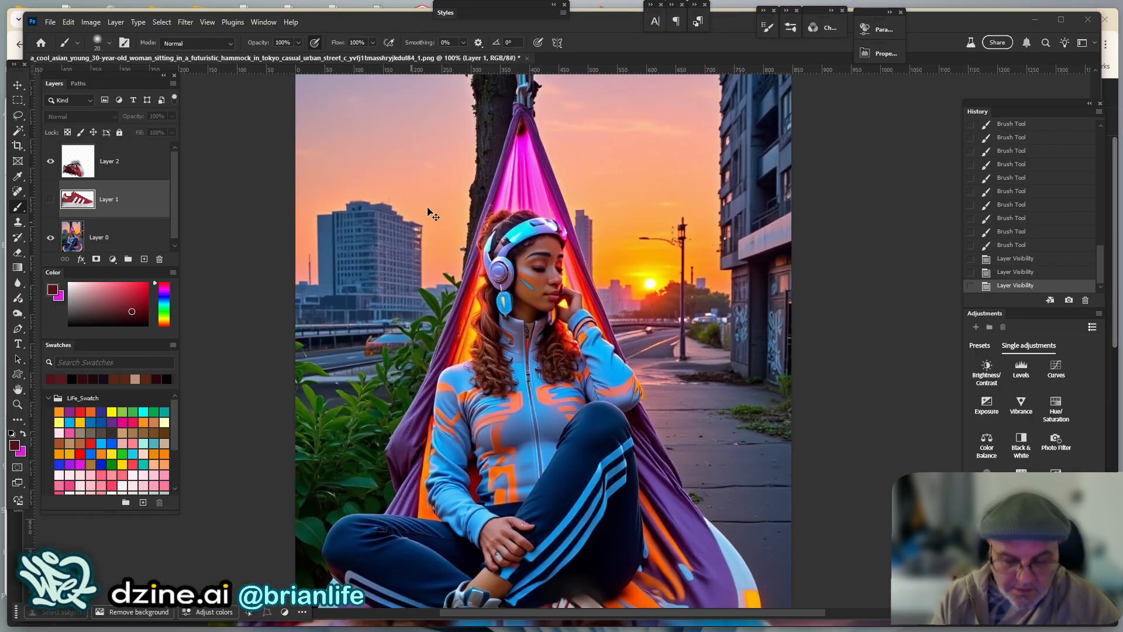
{"action": "key", "text": "ctrl+o"}
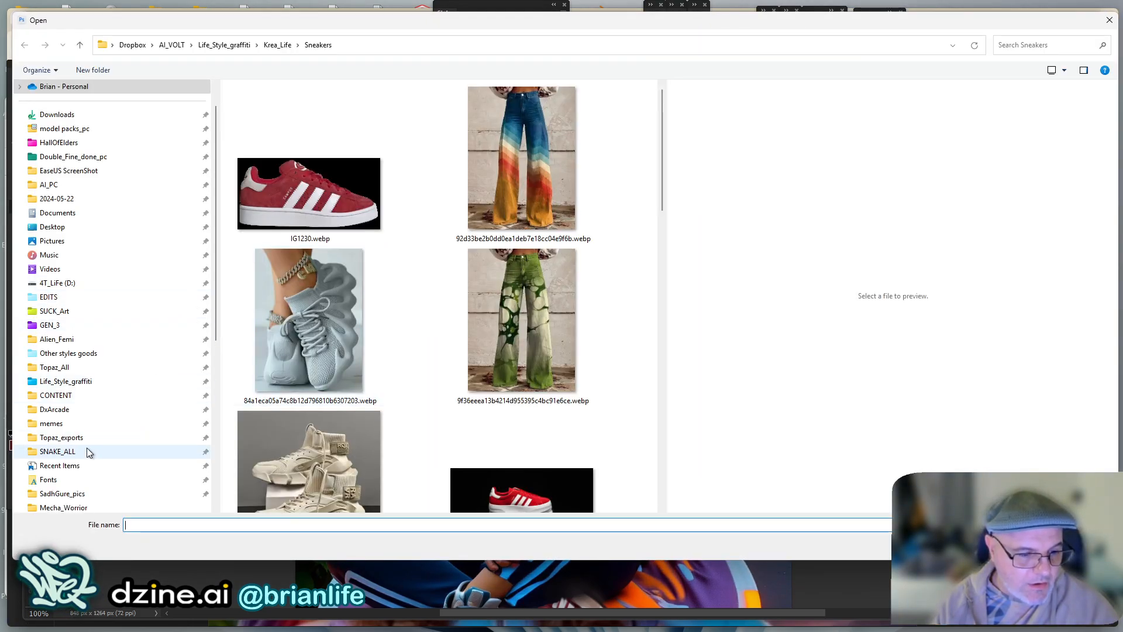
{"action": "scroll", "coordinate": [93, 409], "scroll_direction": "down", "scroll_amount": 7}
{"action": "left_click", "coordinate": [57, 242]}
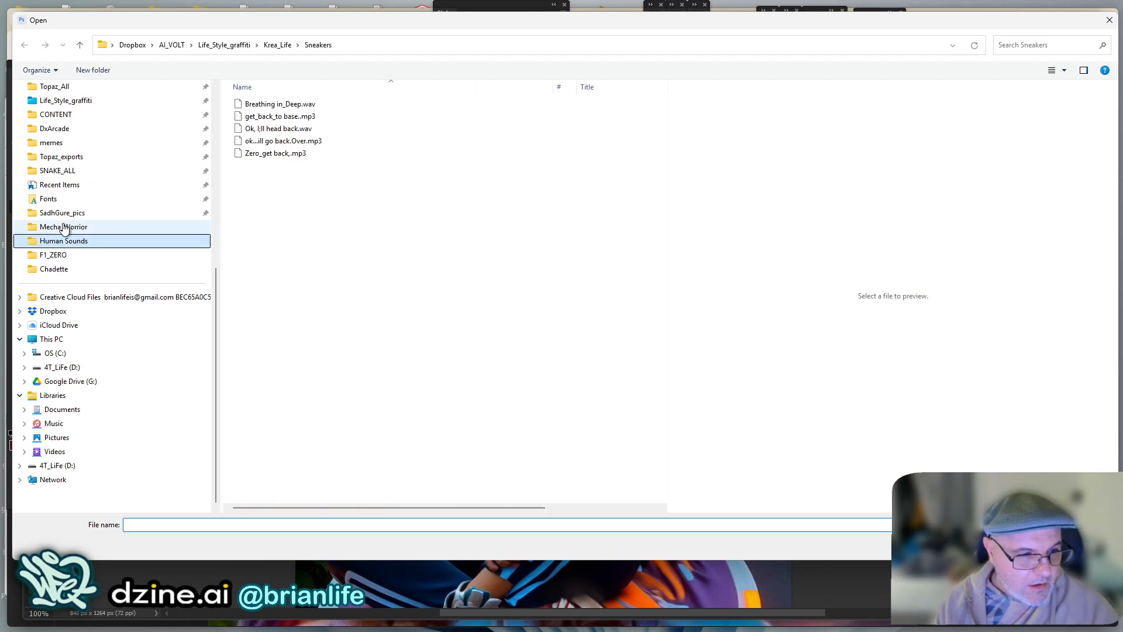
{"action": "left_click", "coordinate": [59, 227]}
Preview clips in the Mecha_Worrior folder, and open Mecha_Trans._1_.png from its Images_Art subfolder
{"action": "left_click", "coordinate": [339, 183]}
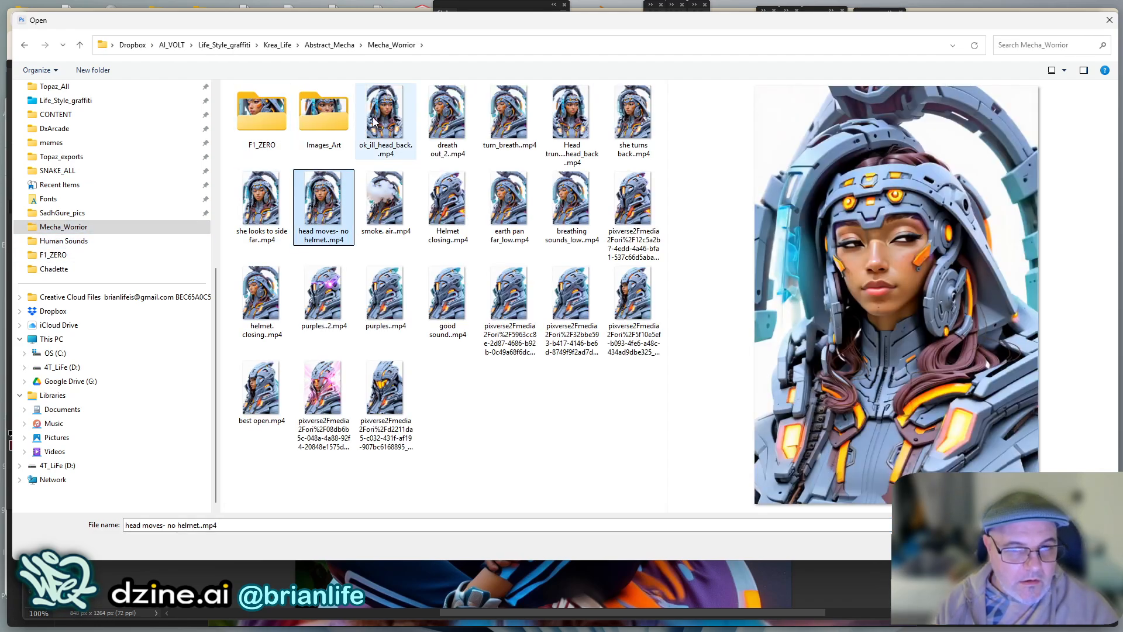
{"action": "left_click", "coordinate": [380, 116]}
{"action": "left_click", "coordinate": [460, 116]}
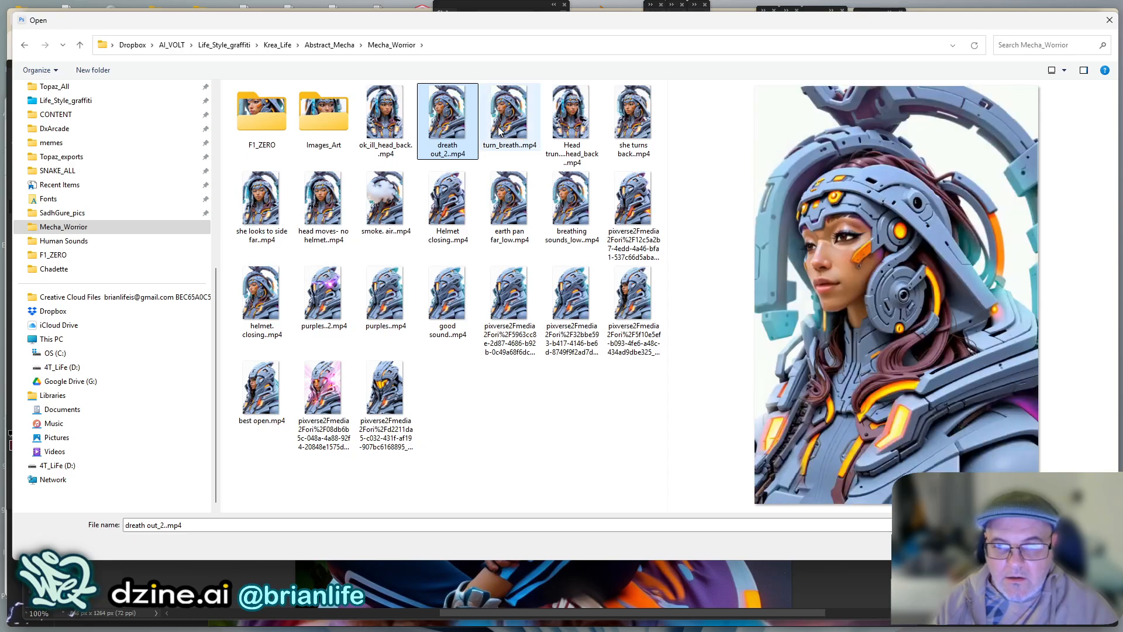
{"action": "double_click", "coordinate": [310, 119]}
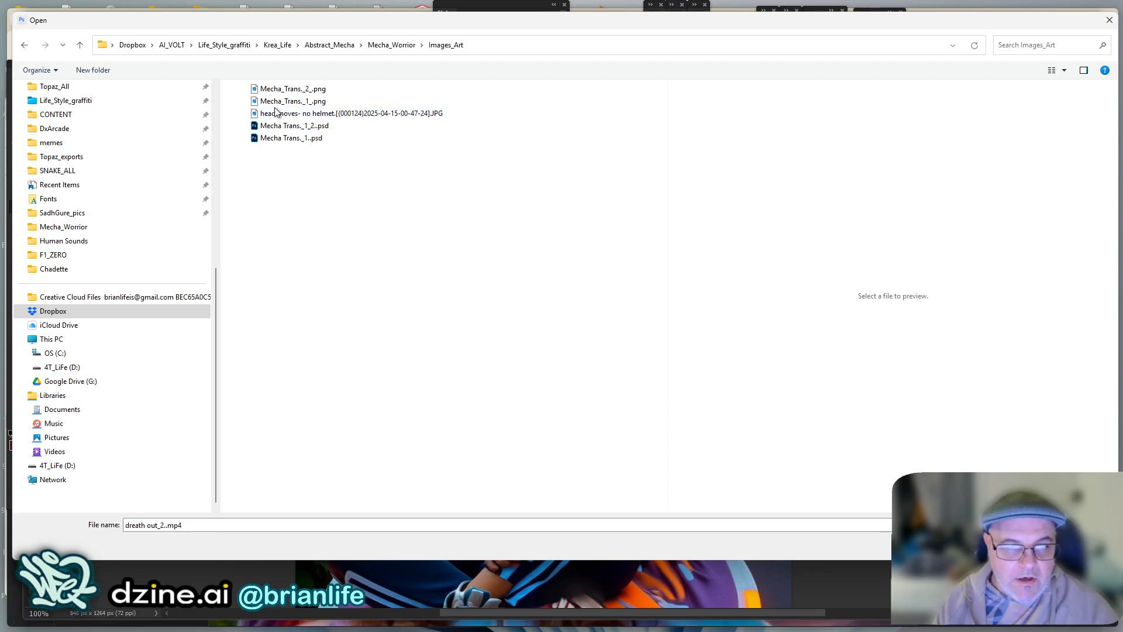
{"action": "left_click", "coordinate": [277, 102]}
{"action": "double_click", "coordinate": [278, 102]}
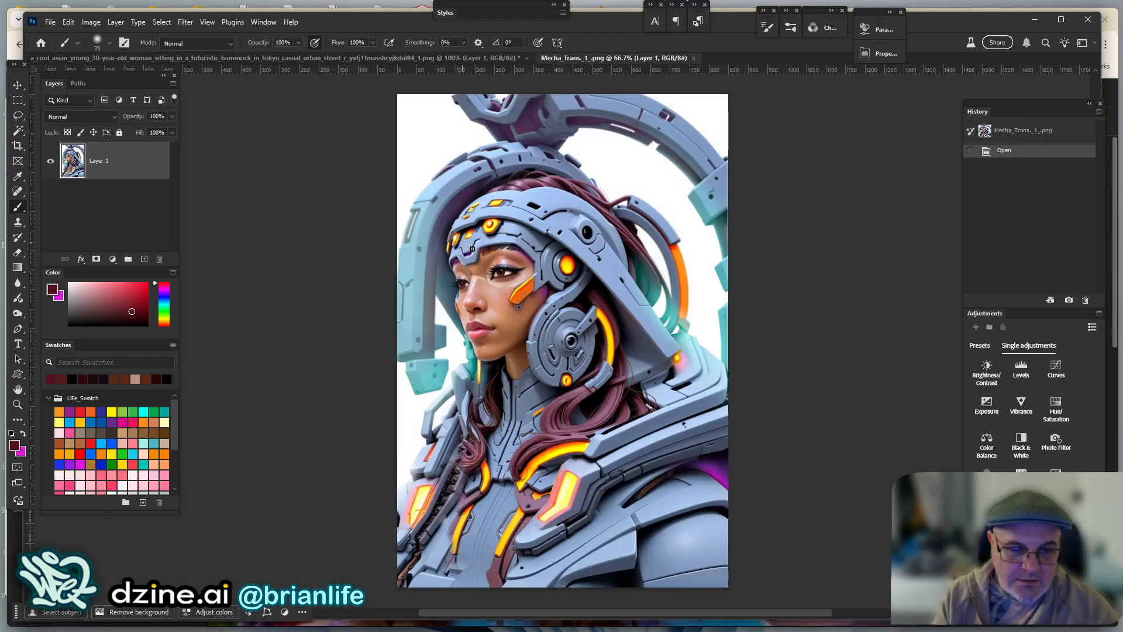
Examine the mecha woman's face and round ear piece up close and the overall image, and close the file
{"action": "left_click_drag", "start_coordinate": [507, 286], "coordinate": [517, 288]}
{"action": "key", "text": "ctrl+plus"}
{"action": "key", "text": "ctrl+plus"}
{"action": "key", "text": "ctrl+plus"}
{"action": "key", "text": "ctrl+plus"}
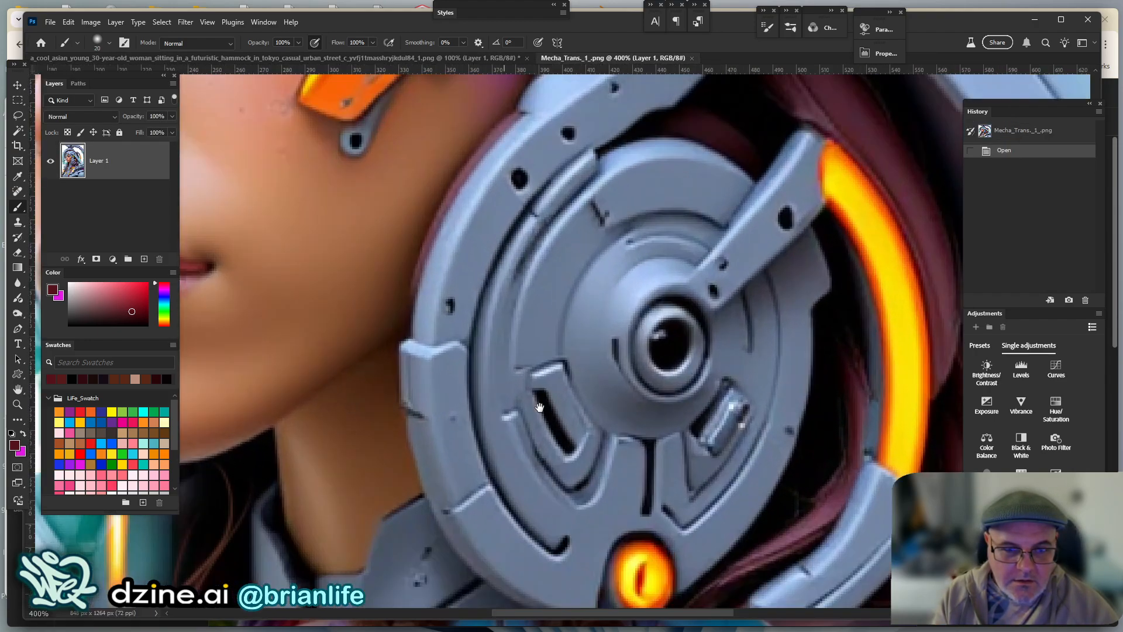
{"action": "left_click_drag", "start_coordinate": [395, 218], "coordinate": [589, 477]}
{"action": "key", "text": "ctrl+minus"}
{"action": "key", "text": "ctrl+minus"}
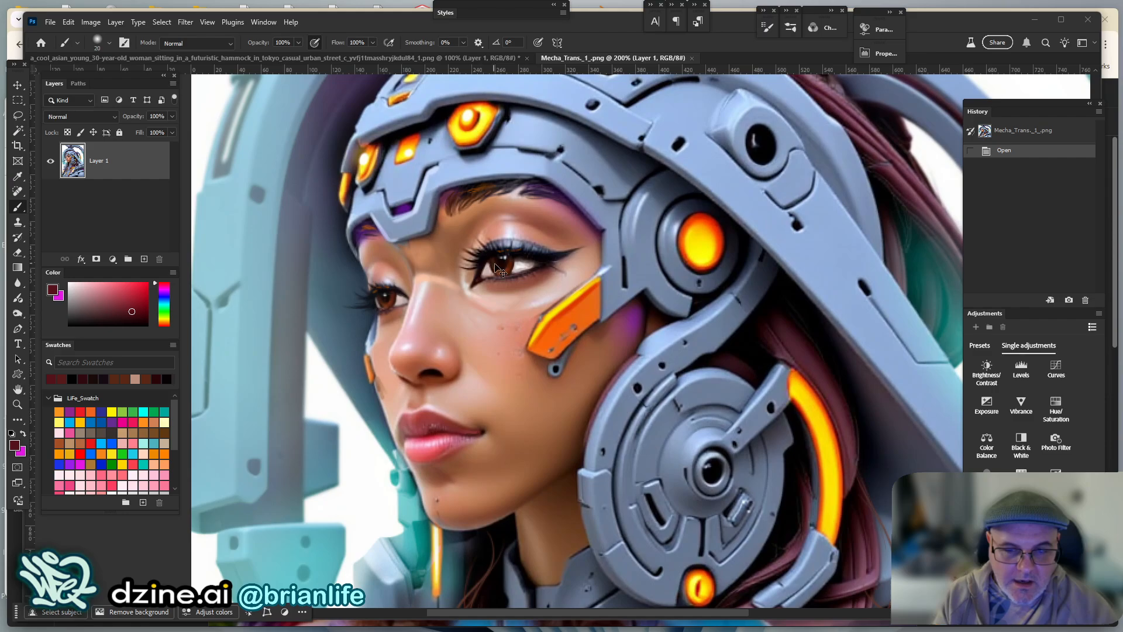
{"action": "key", "text": "ctrl+minus"}
{"action": "key", "text": "ctrl+minus"}
{"action": "key", "text": "ctrl+minus"}
{"action": "key", "text": "ctrl+minus"}
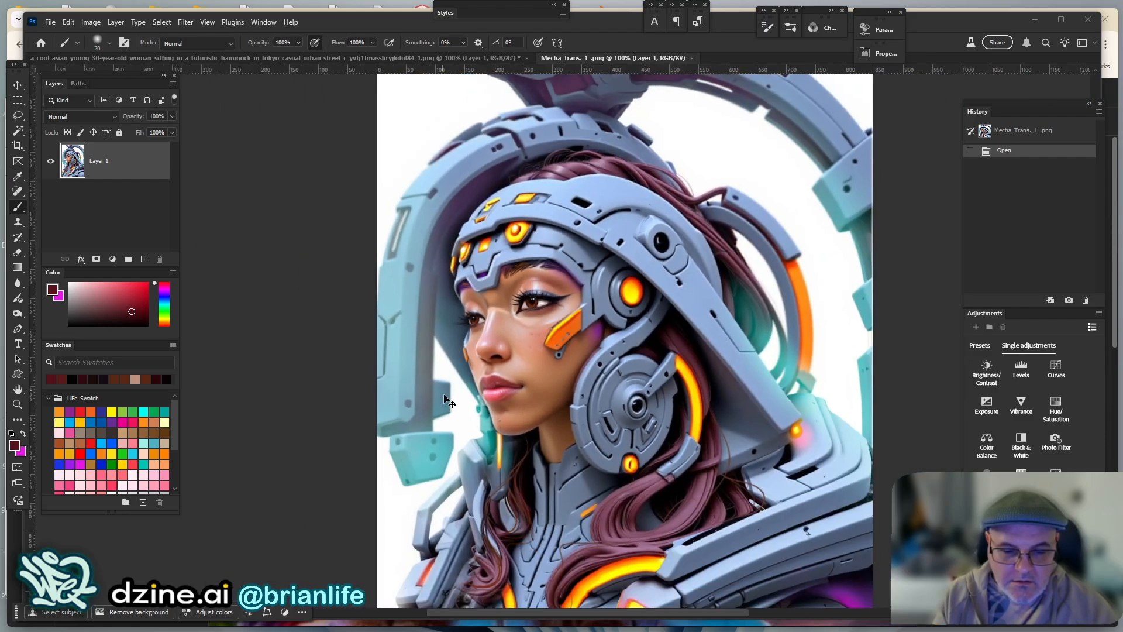
{"action": "key", "text": "ctrl+w"}
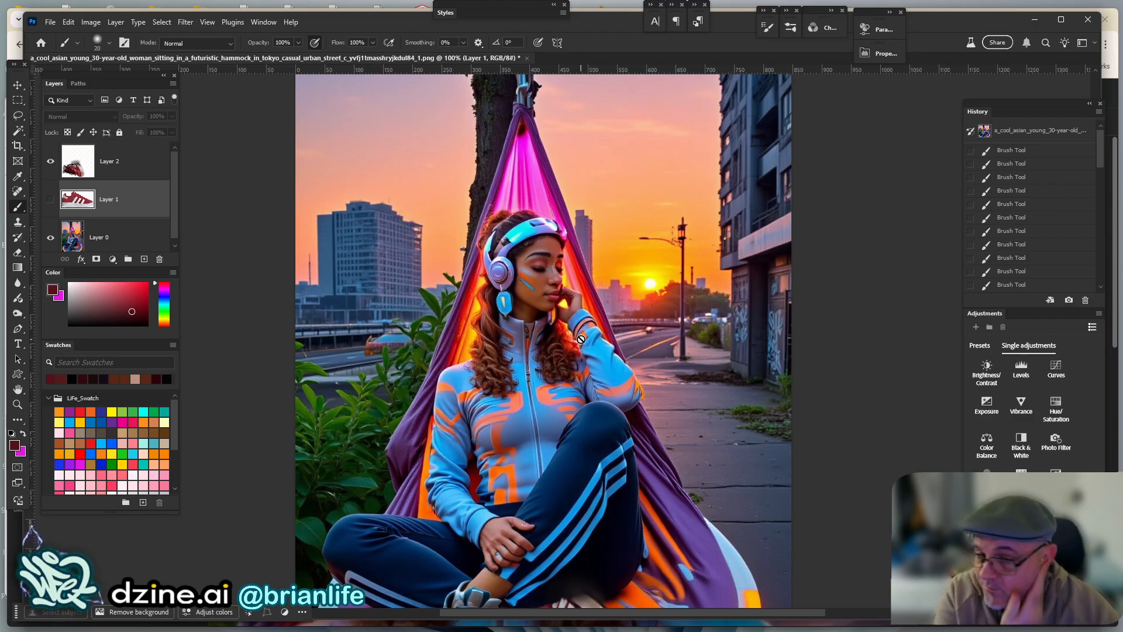
Look over the woman's jacket, trousers and sneakers in the hammock document, and close it without saving
{"action": "left_click_drag", "start_coordinate": [522, 306], "coordinate": [461, 248]}
{"action": "scroll", "coordinate": [454, 302], "scroll_direction": "up", "scroll_amount": 2}
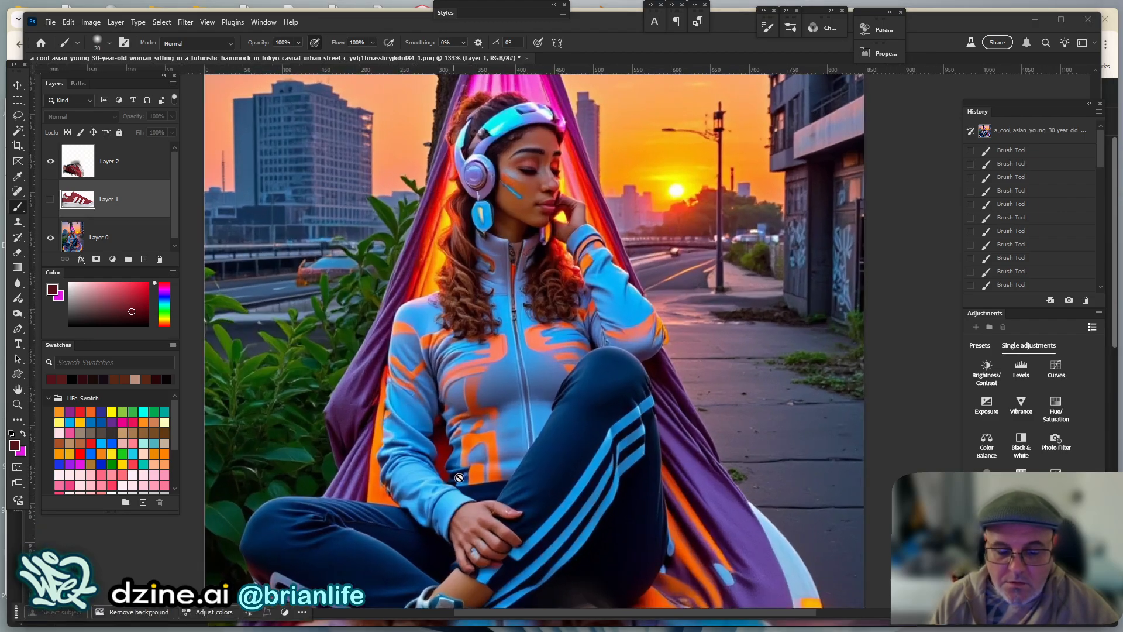
{"action": "left_click_drag", "start_coordinate": [483, 509], "coordinate": [488, 351]}
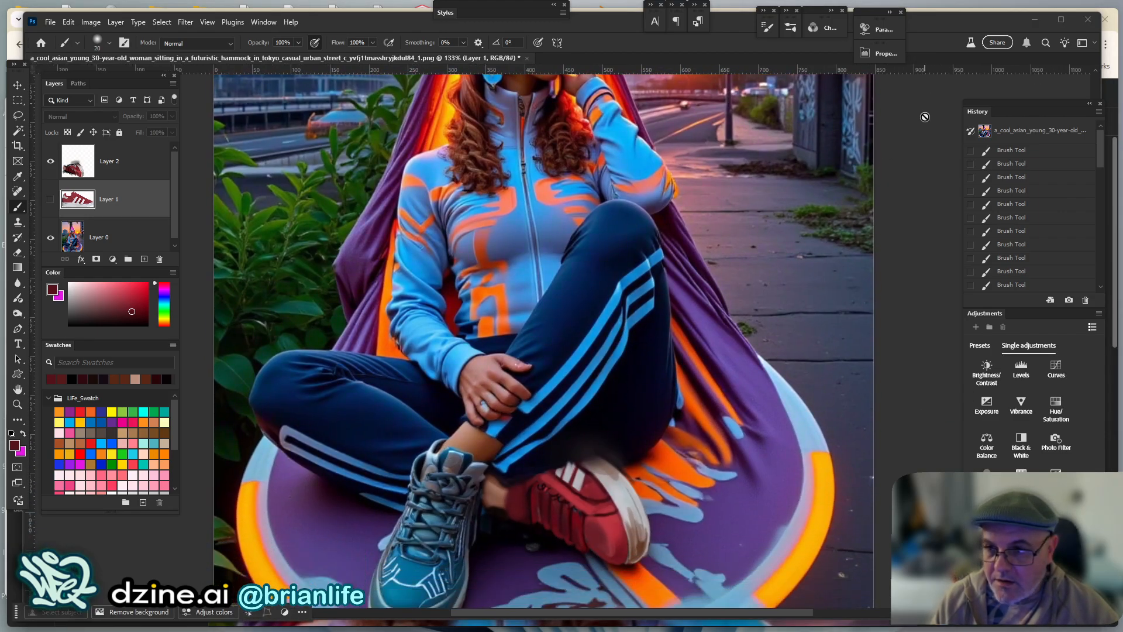
{"action": "key", "text": "ctrl+w"}
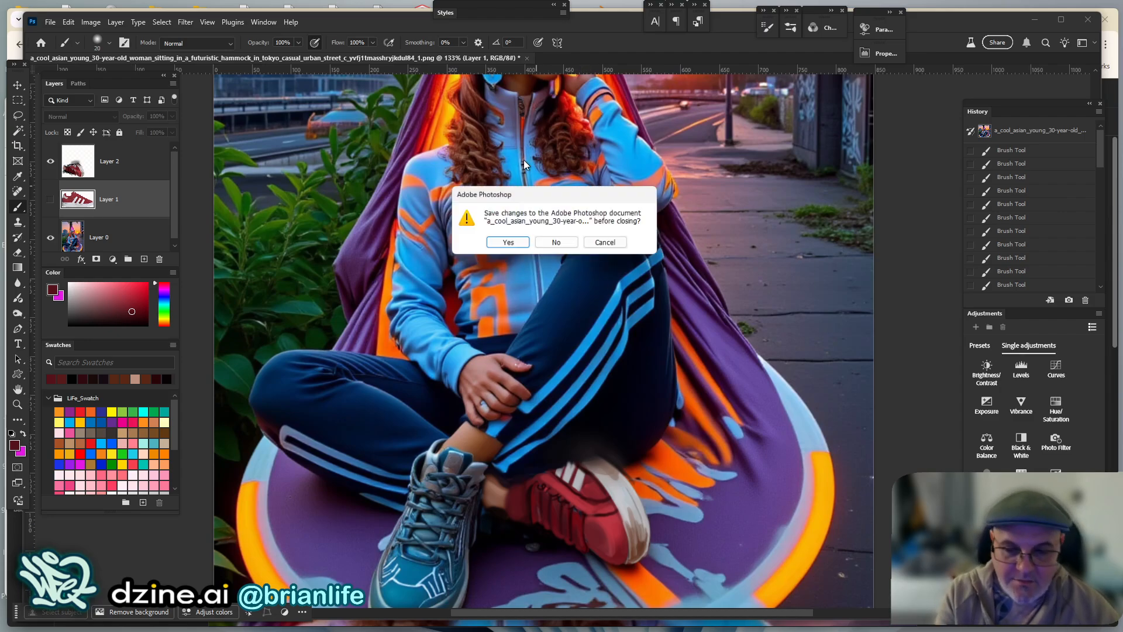
{"action": "left_click", "coordinate": [559, 242]}
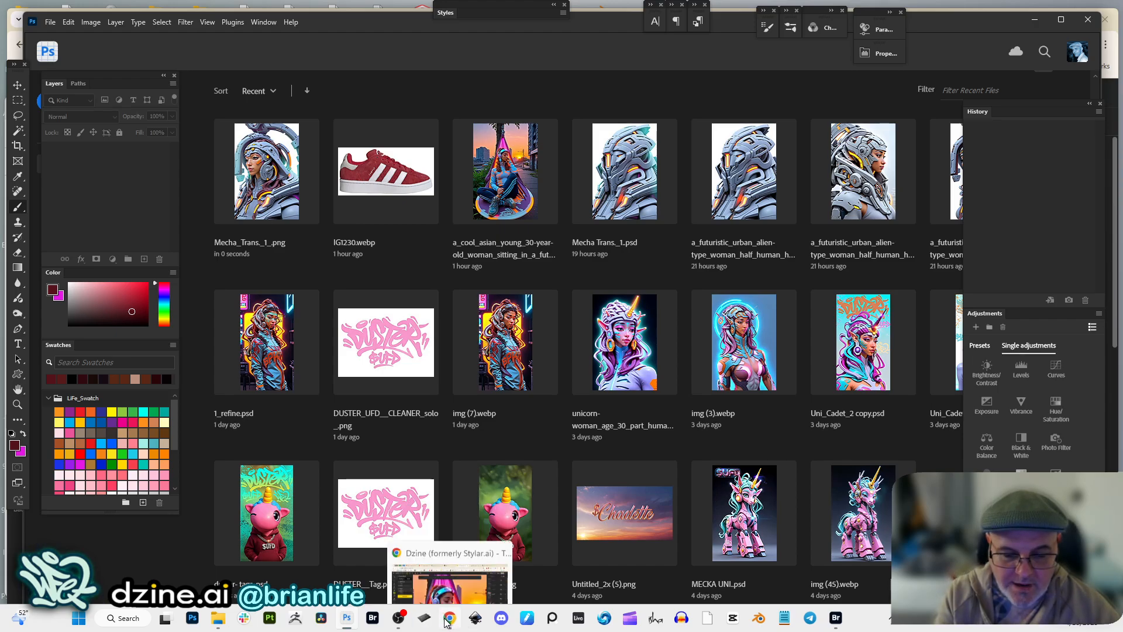
Switch back to Dzine and compare the jacket, trousers and sneakers in Layer 27 with Layer 22, leaving Layer 27 hidden
{"action": "left_click", "coordinate": [446, 621]}
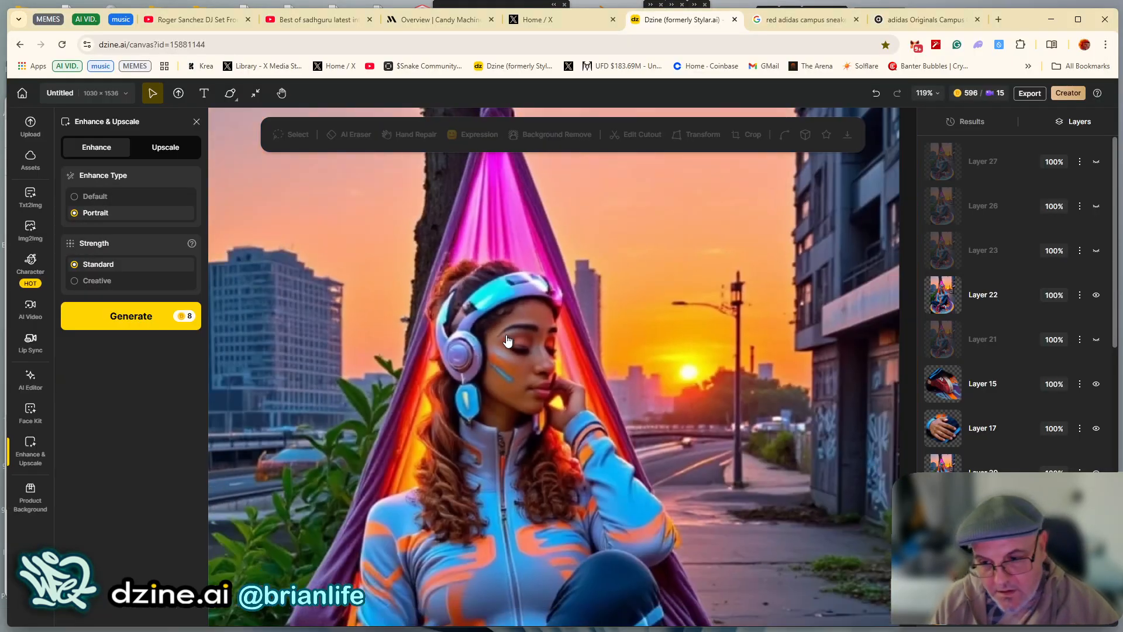
{"action": "scroll", "coordinate": [508, 336], "scroll_direction": "down", "scroll_amount": 5}
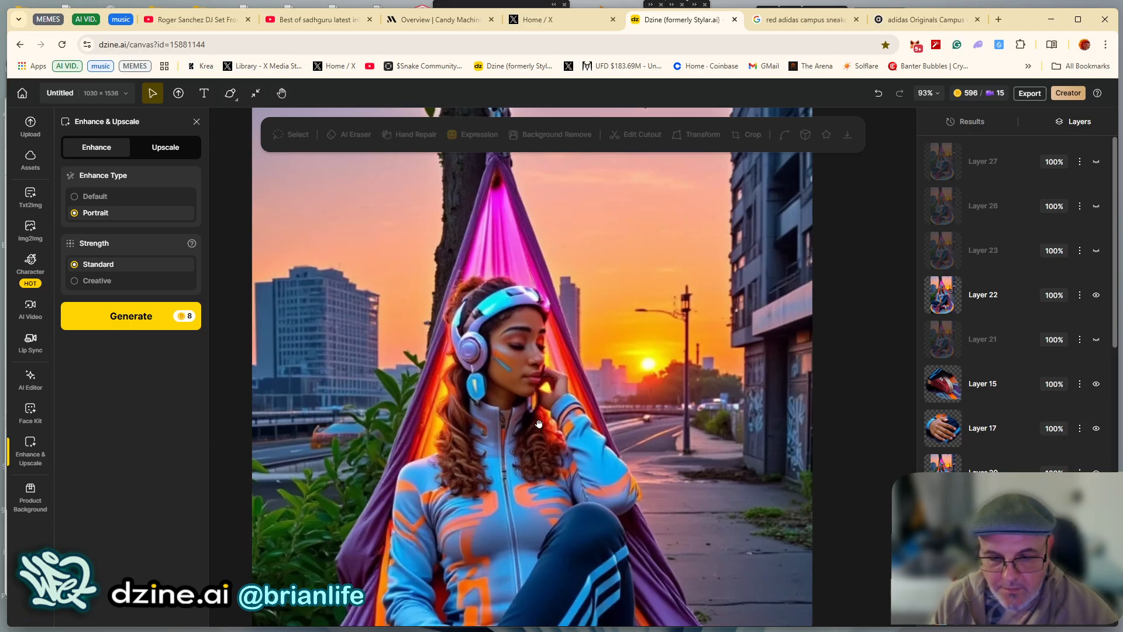
{"action": "left_click_drag", "start_coordinate": [539, 424], "coordinate": [529, 217]}
{"action": "left_click_drag", "start_coordinate": [444, 417], "coordinate": [461, 323]}
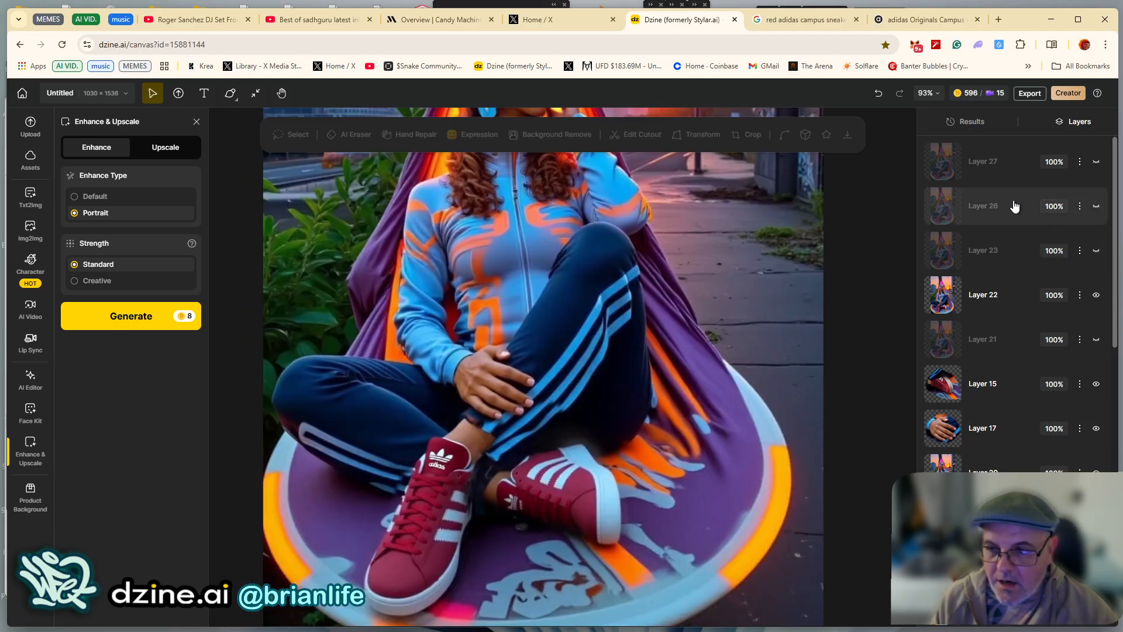
{"action": "left_click", "coordinate": [1095, 164]}
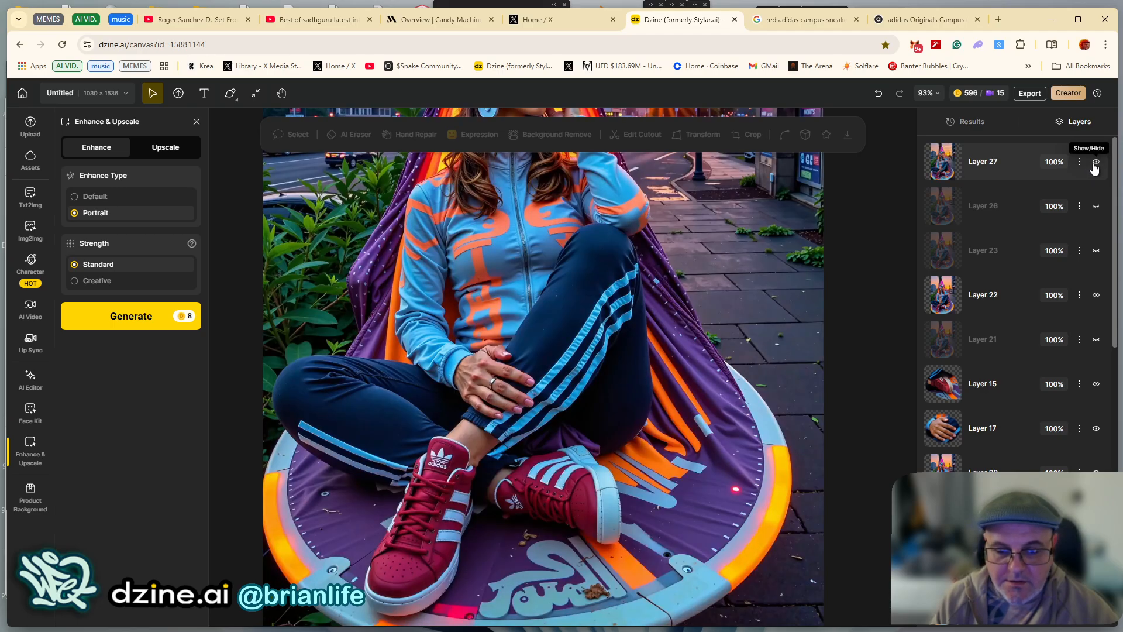
{"action": "left_click", "coordinate": [1019, 169]}
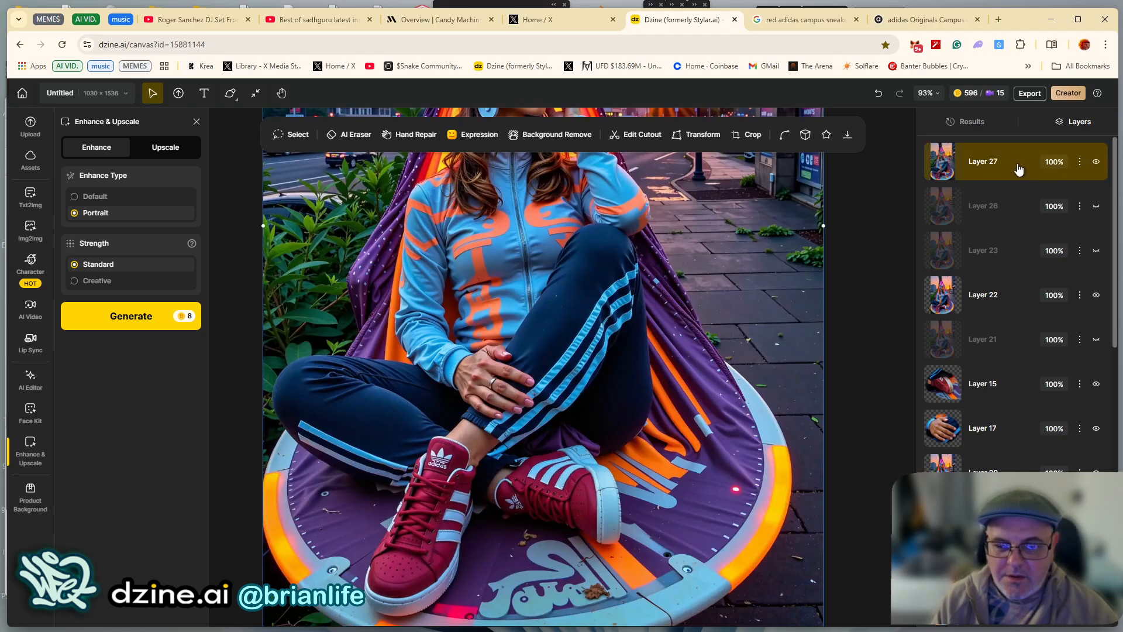
{"action": "left_click", "coordinate": [1096, 164]}
Show and hide Layer 26 to compare it with Layer 22, and select Layer 22 with the woman's upper body in view
{"action": "left_click", "coordinate": [1096, 207]}
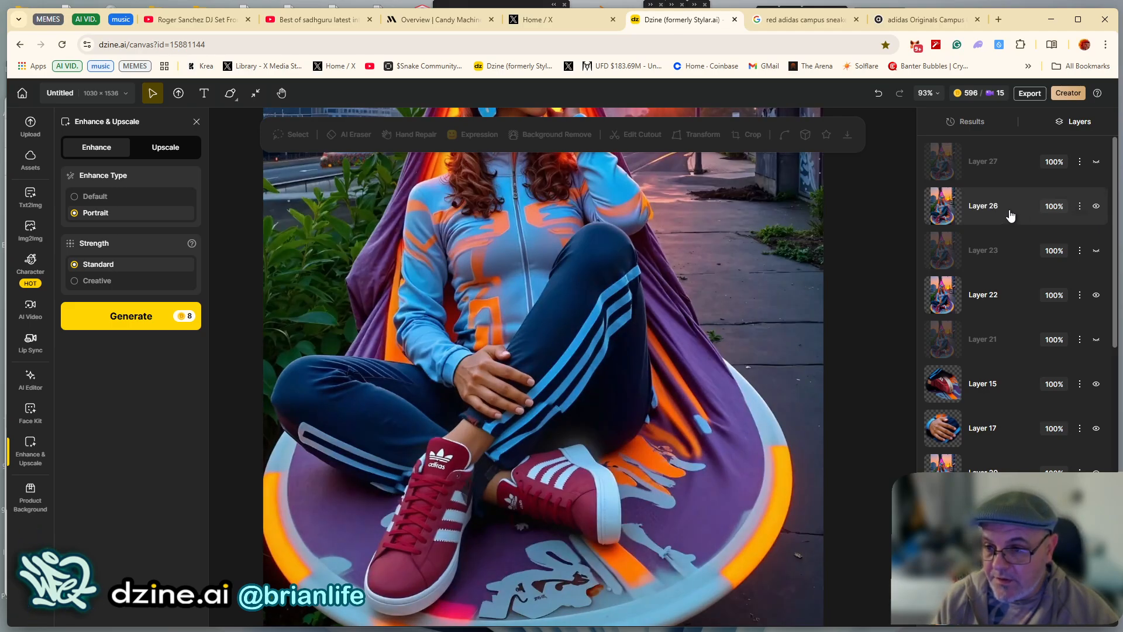
{"action": "left_click", "coordinate": [1096, 206]}
{"action": "left_click", "coordinate": [999, 303]}
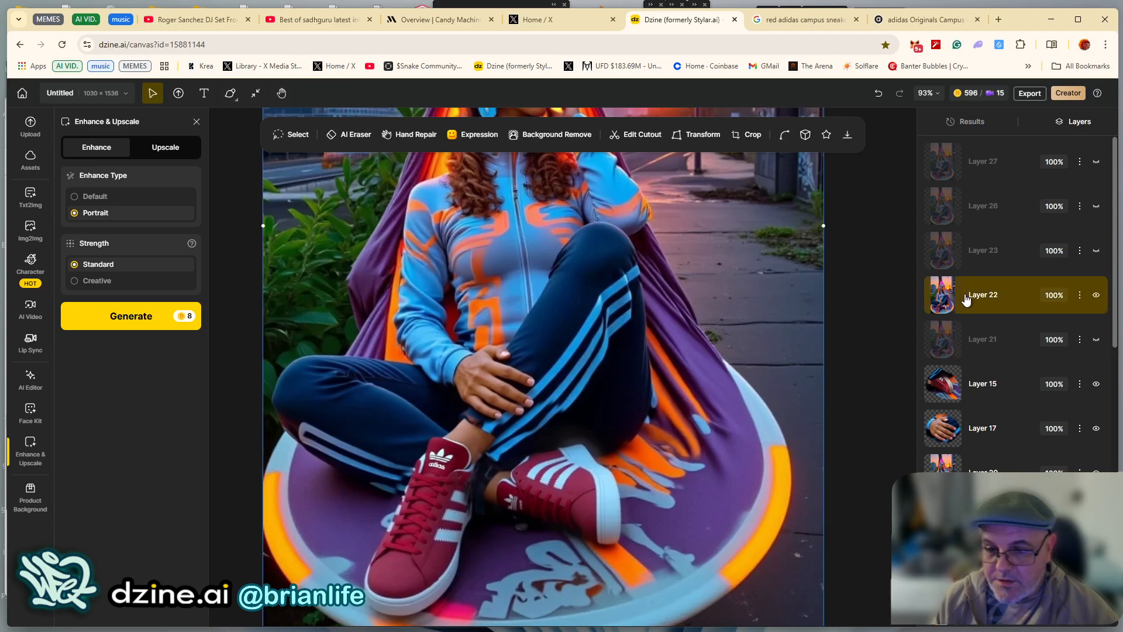
{"action": "scroll", "coordinate": [582, 283], "scroll_direction": "up", "scroll_amount": 5}
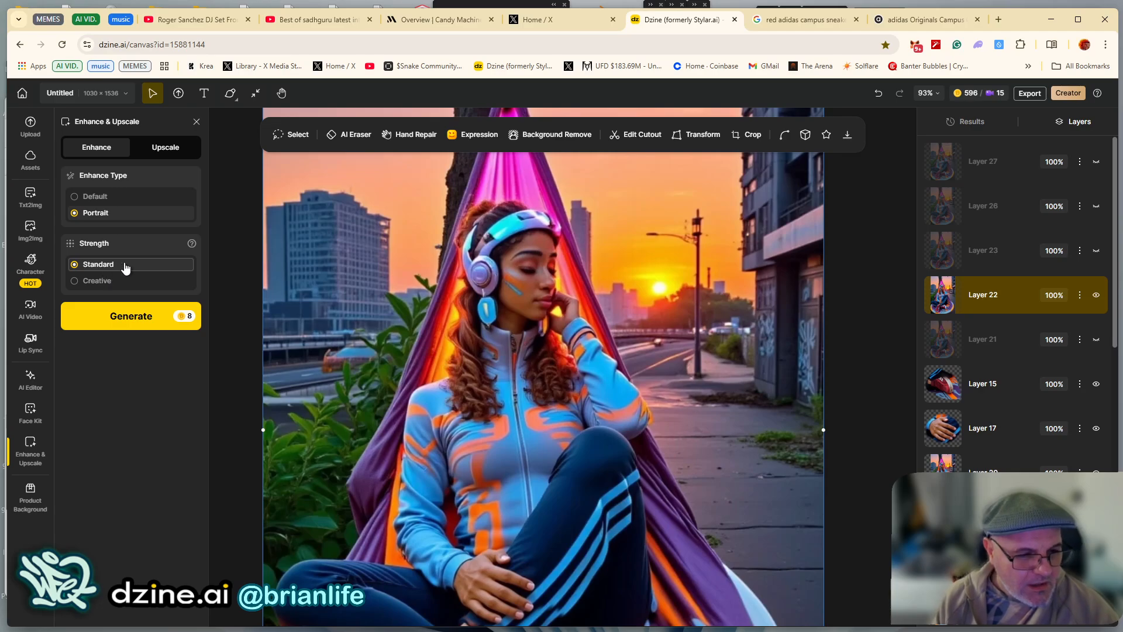
Preview the newest Enhance result in the generation history and place it on the canvas
{"action": "left_click", "coordinate": [968, 122]}
{"action": "left_click", "coordinate": [991, 238]}
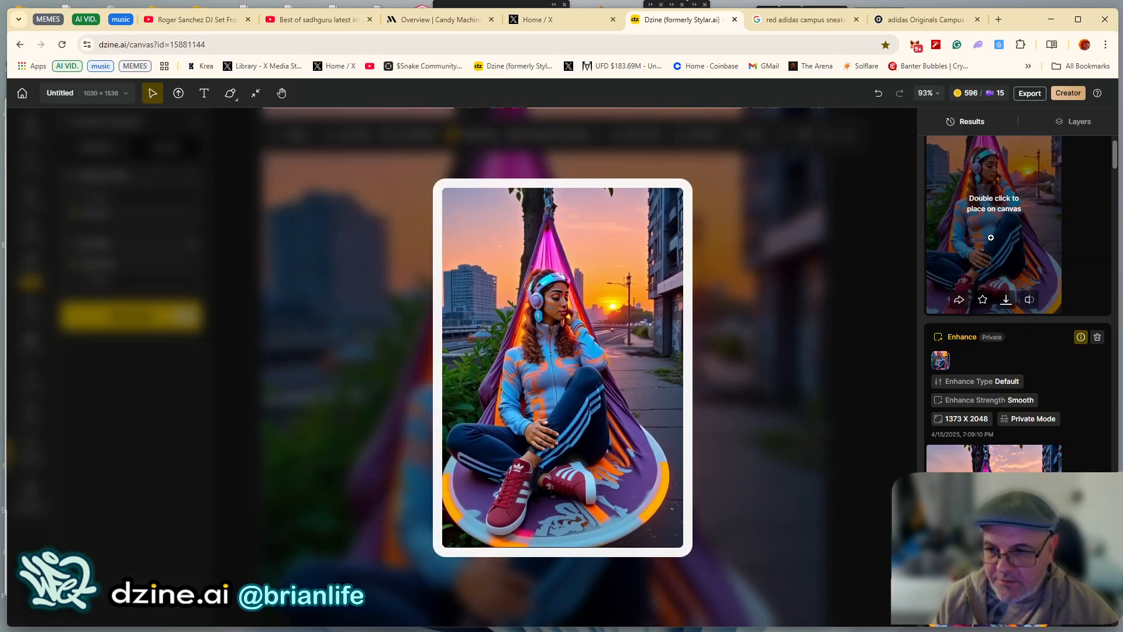
{"action": "scroll", "coordinate": [991, 238], "scroll_direction": "up", "scroll_amount": 1}
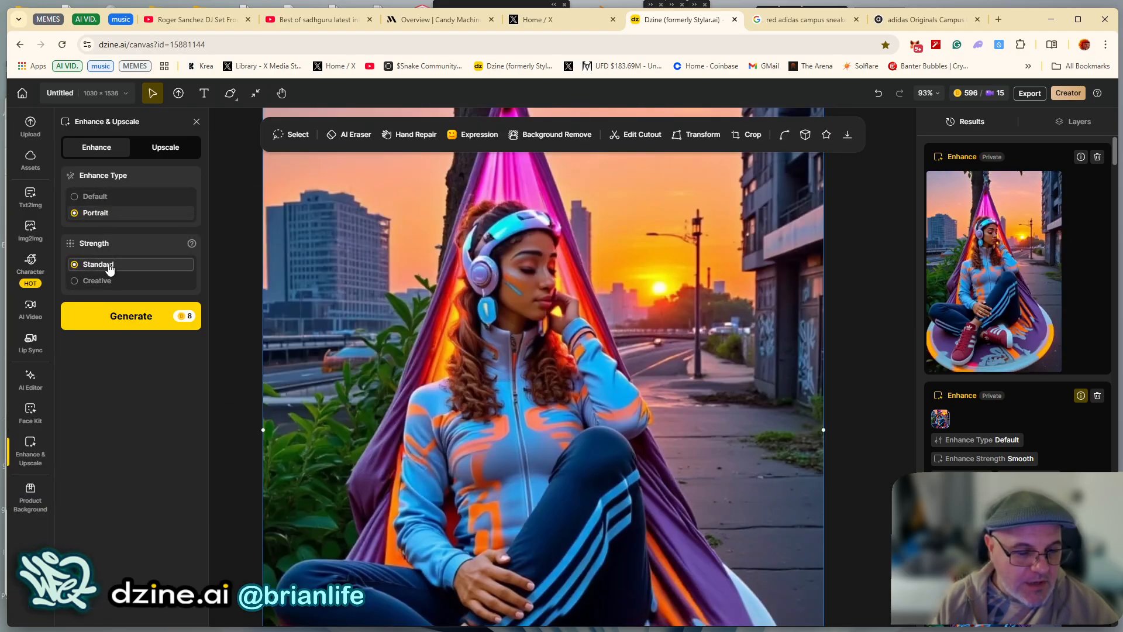
{"action": "mouse_move", "coordinate": [996, 246]}
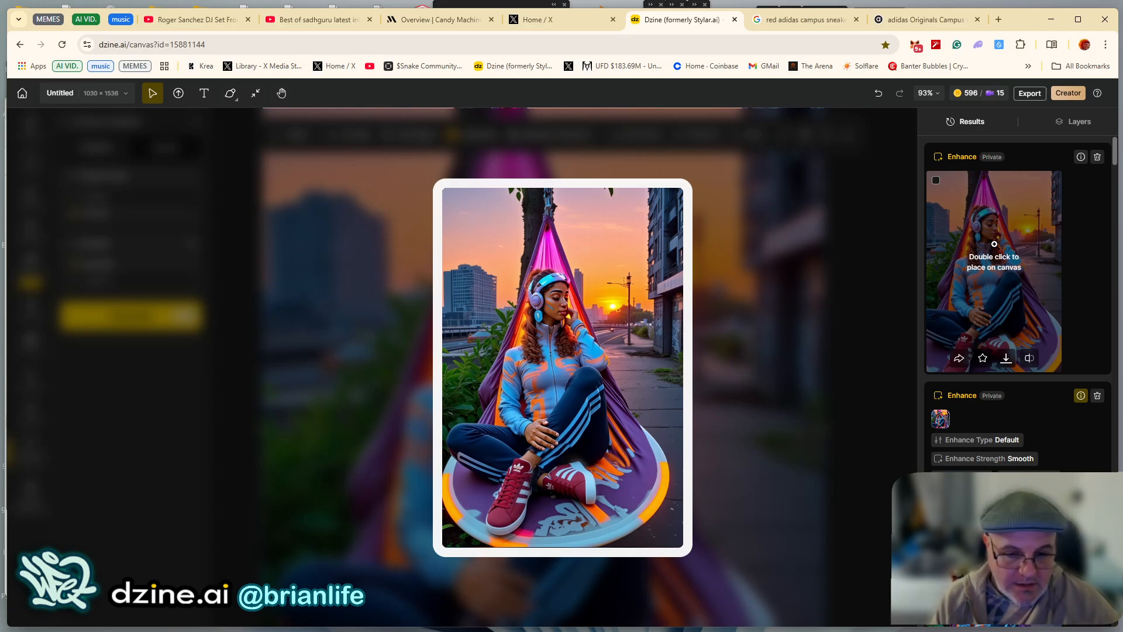
{"action": "double_click", "coordinate": [995, 243]}
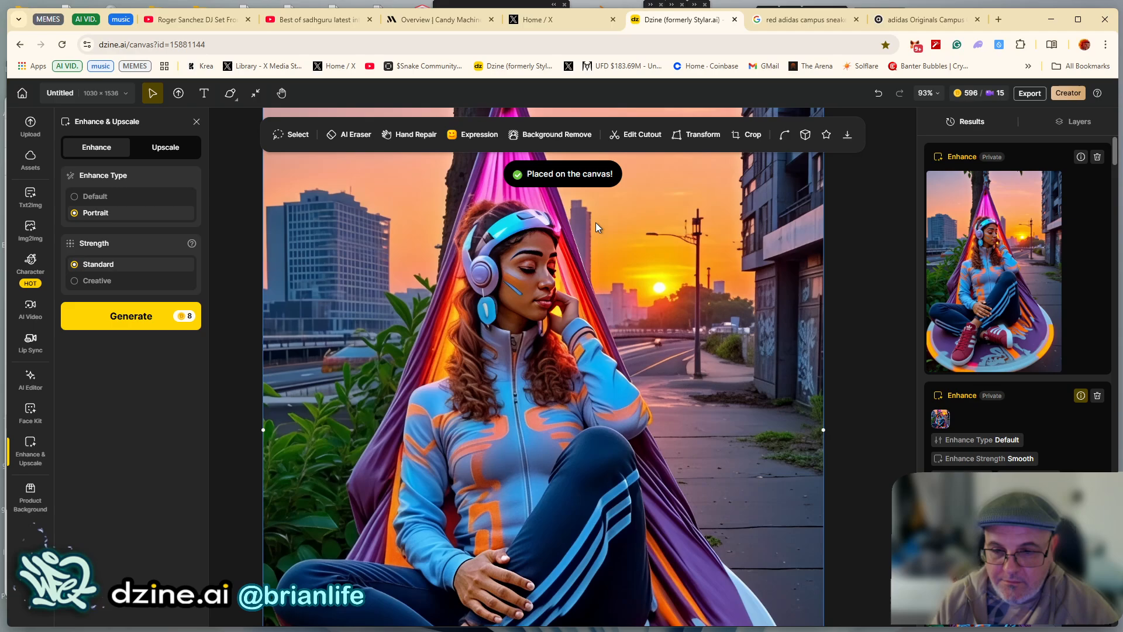
Inspect the woman's face and headphones in Layer 28 up close, and toggle the layer's visibility to compare it with Layer 22
{"action": "scroll", "coordinate": [539, 286], "scroll_direction": "up", "scroll_amount": 10}
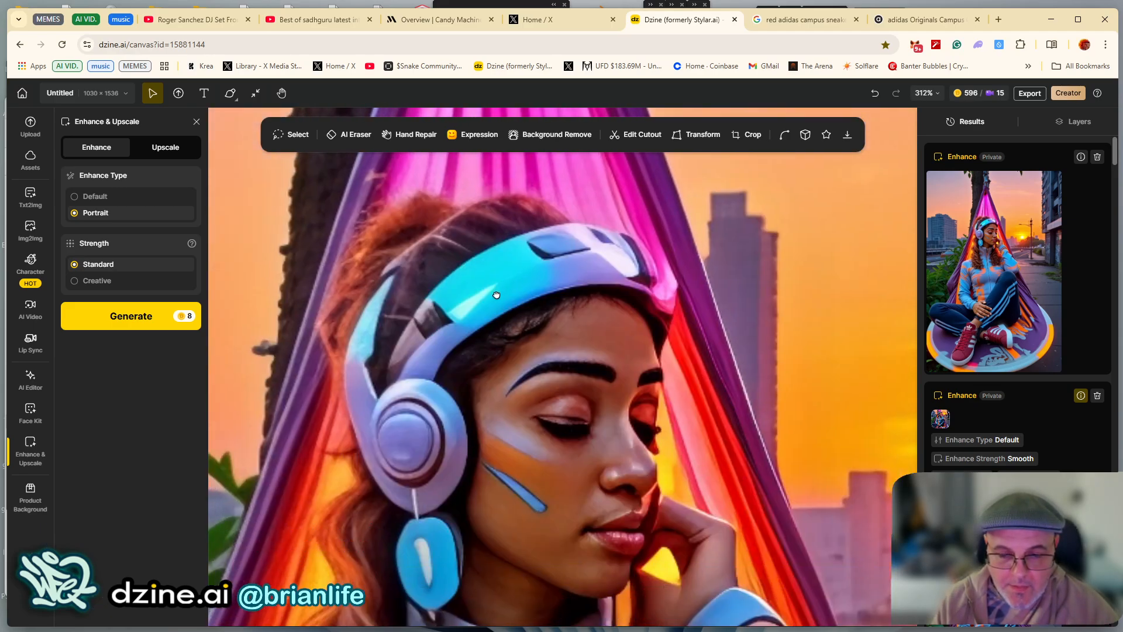
{"action": "left_click_drag", "start_coordinate": [496, 294], "coordinate": [497, 255]}
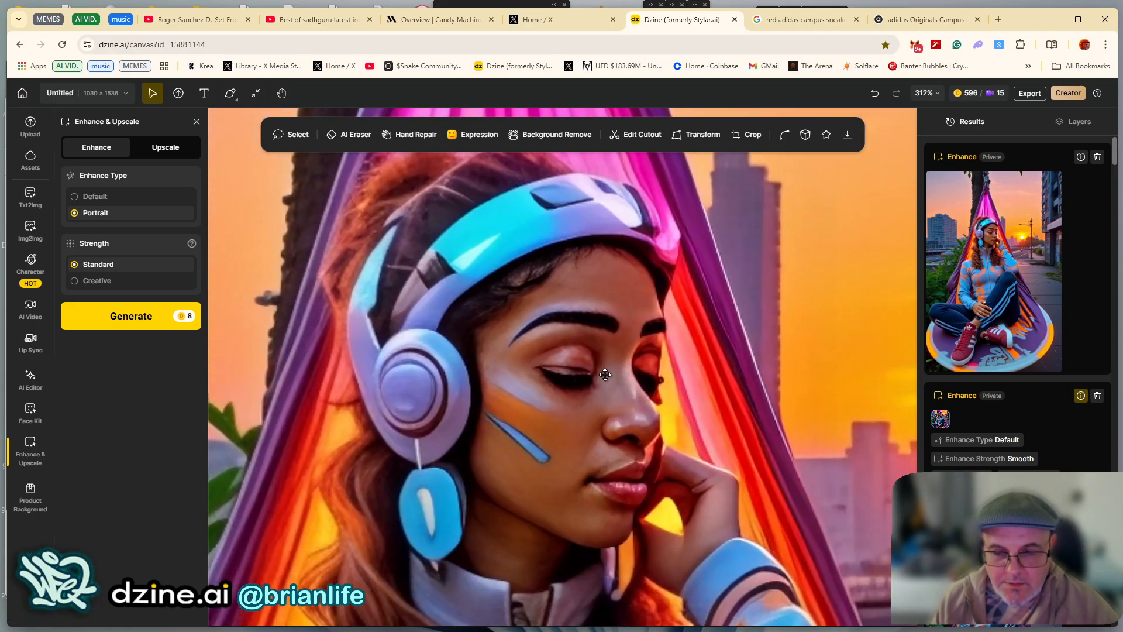
{"action": "scroll", "coordinate": [602, 377], "scroll_direction": "down", "scroll_amount": 5}
{"action": "mouse_move", "coordinate": [1045, 265]}
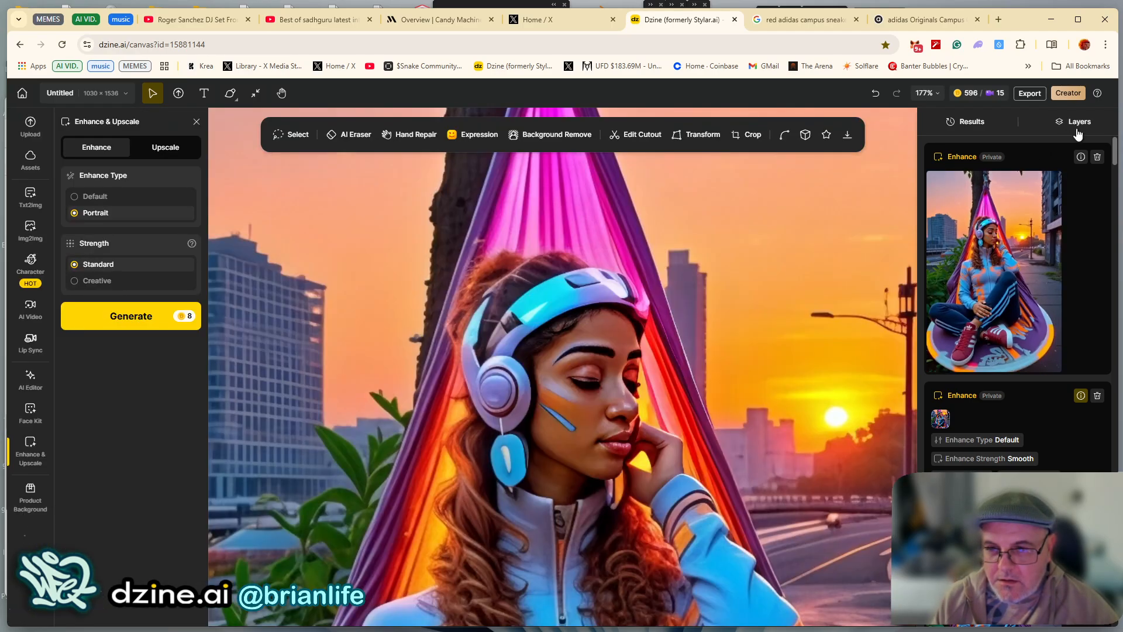
{"action": "left_click", "coordinate": [1076, 121]}
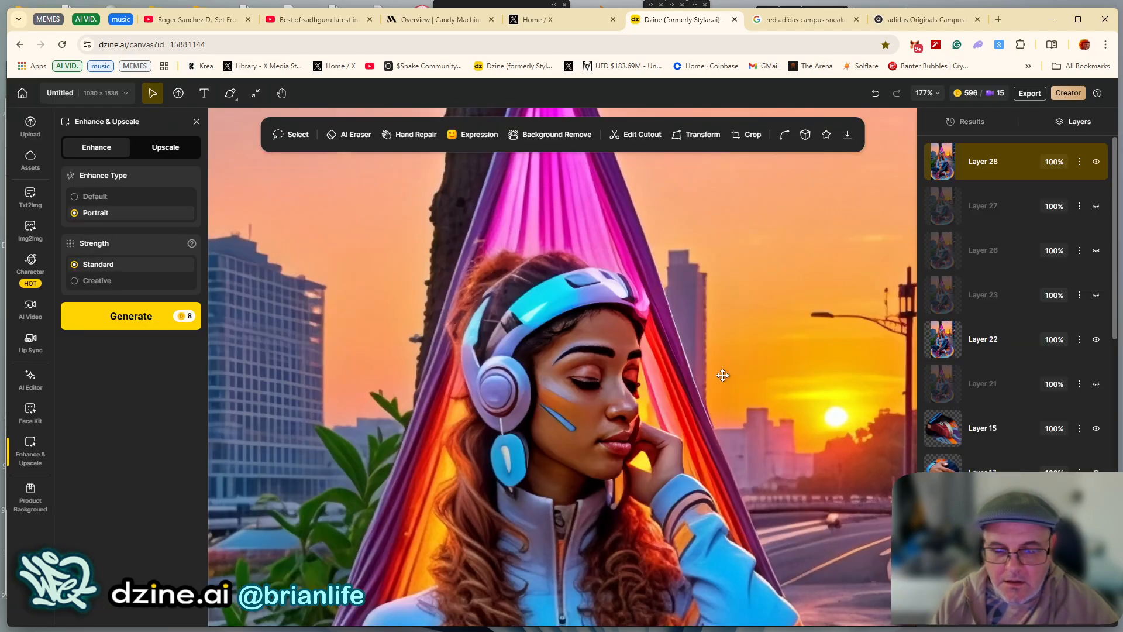
{"action": "left_click", "coordinate": [1096, 162]}
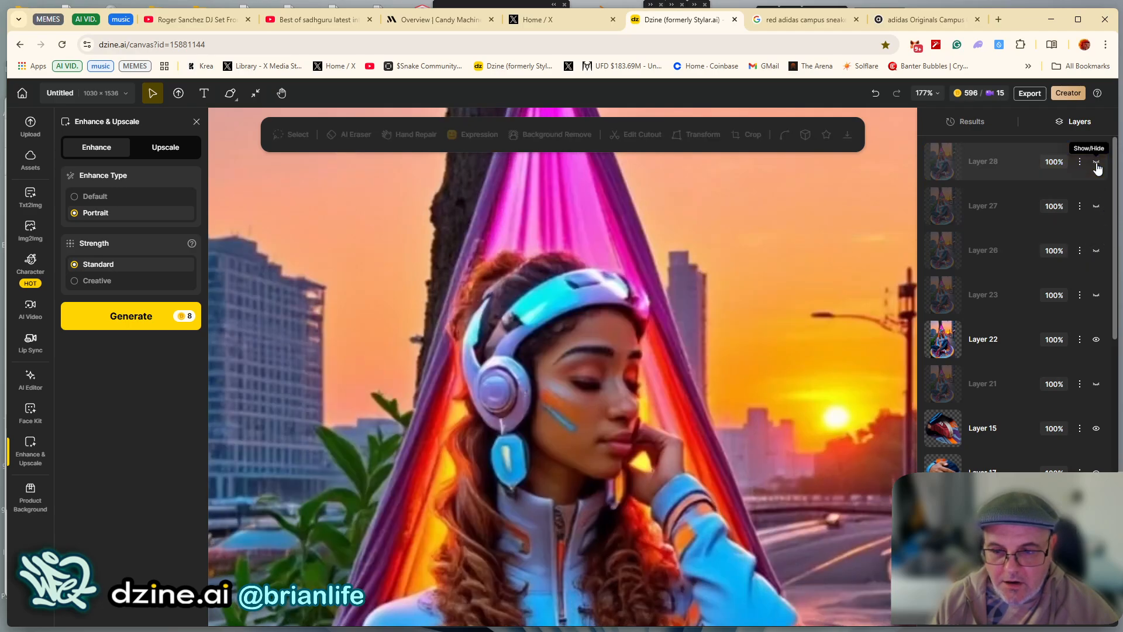
{"action": "left_click", "coordinate": [1097, 164]}
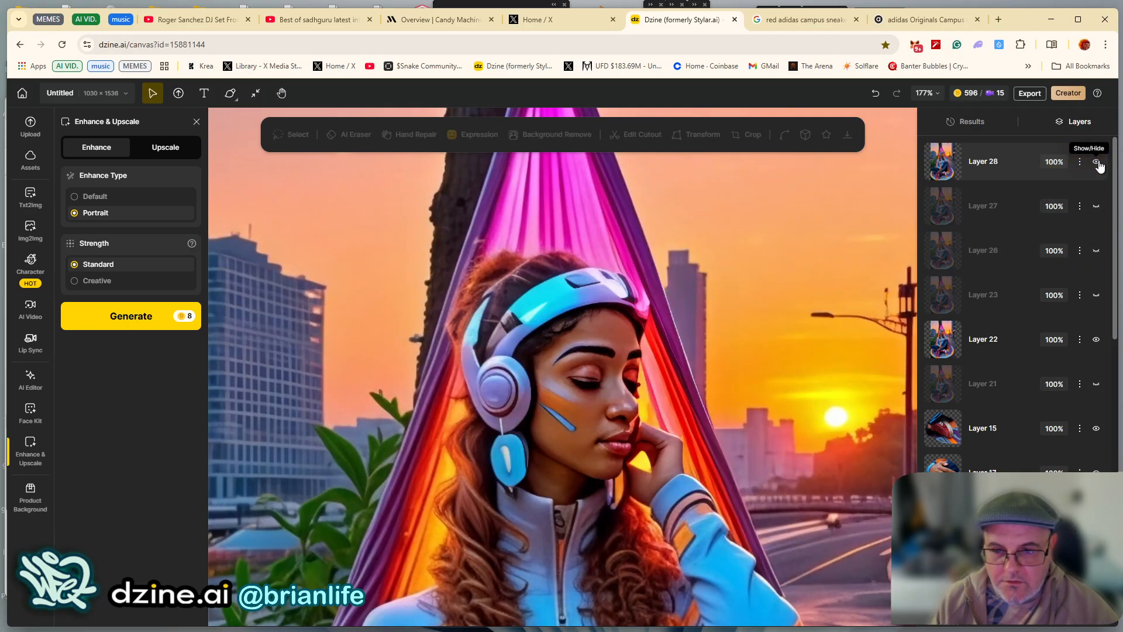
Show and hide Layer 28 to compare the woman's face, hair and jacket with Layer 22
{"action": "left_click", "coordinate": [1098, 164]}
{"action": "left_click", "coordinate": [1098, 163]}
{"action": "left_click_drag", "start_coordinate": [598, 451], "coordinate": [540, 340]}
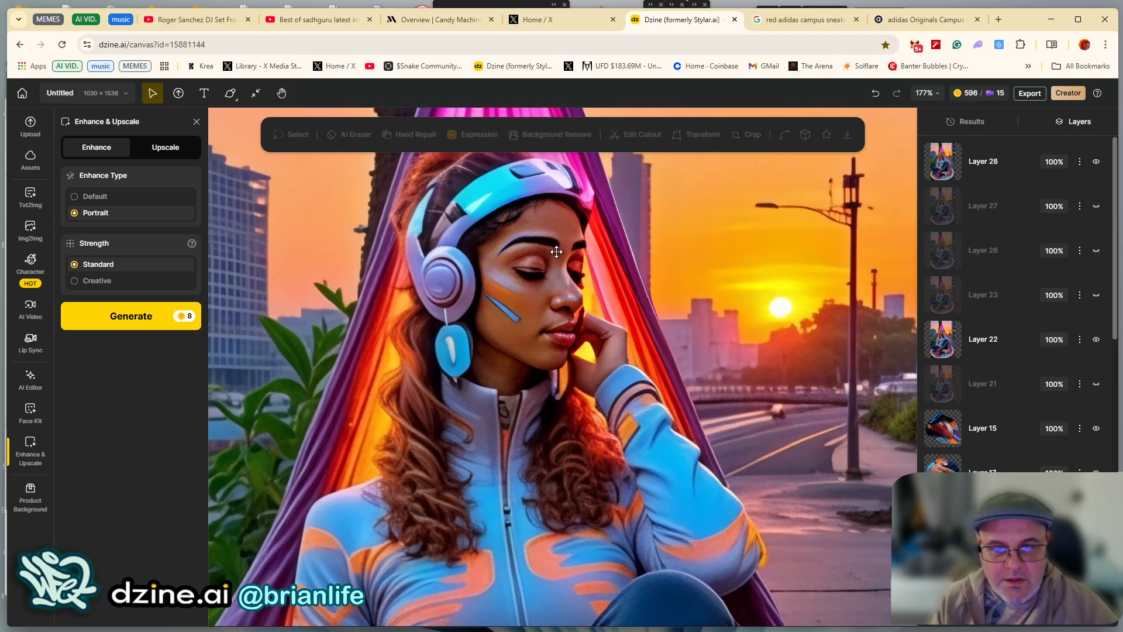
{"action": "left_click", "coordinate": [1097, 166]}
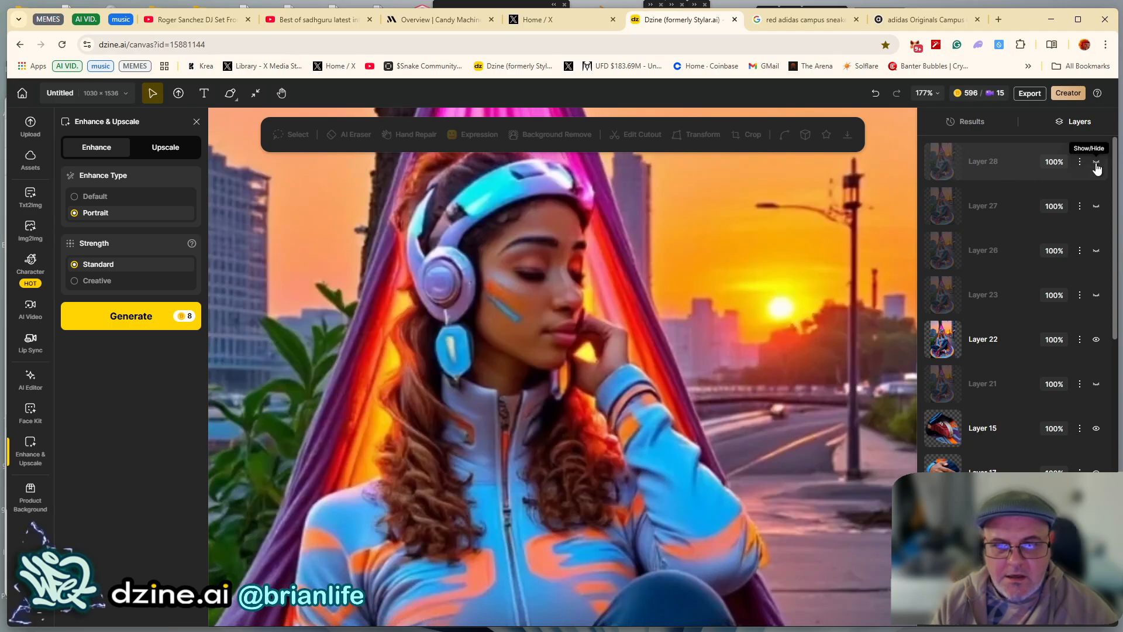
{"action": "left_click", "coordinate": [973, 166]}
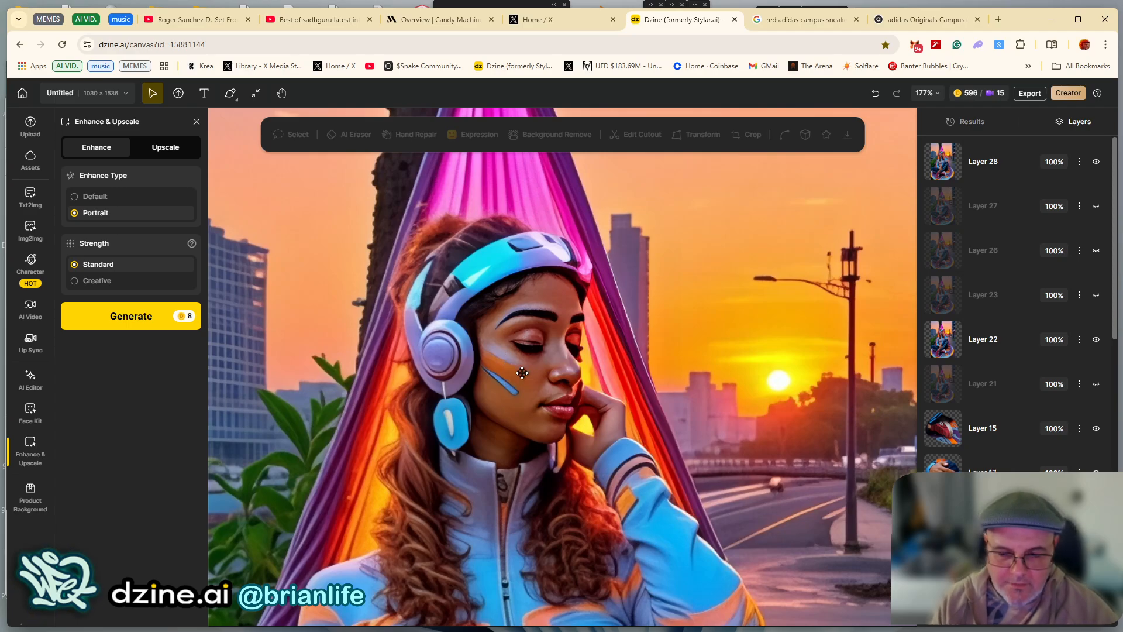
Examine the whole figure in Layer 28, from the headphones down to the trousers and sneakers
{"action": "scroll", "coordinate": [524, 377], "scroll_direction": "down", "scroll_amount": 2}
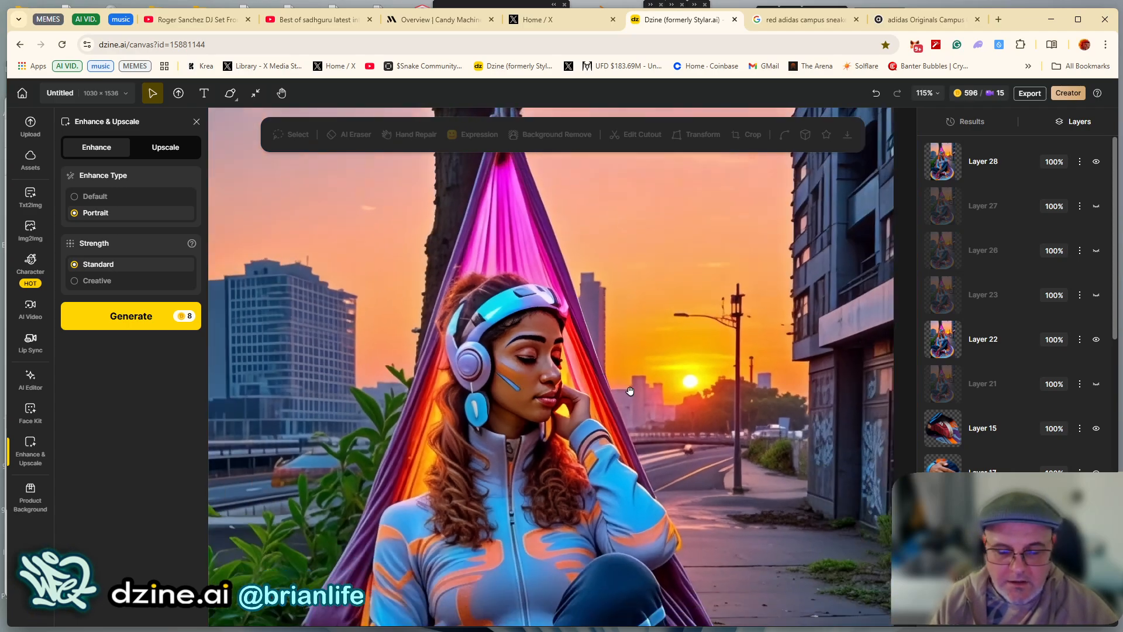
{"action": "scroll", "coordinate": [631, 386], "scroll_direction": "down", "scroll_amount": 3}
{"action": "left_click_drag", "start_coordinate": [647, 379], "coordinate": [596, 227]}
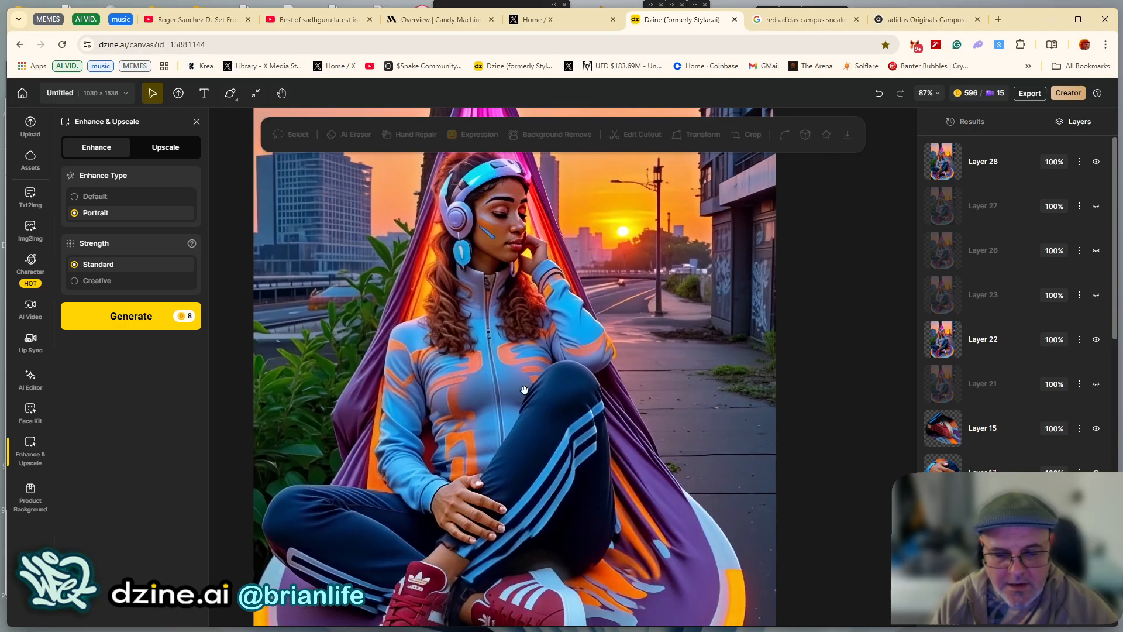
{"action": "scroll", "coordinate": [521, 387], "scroll_direction": "up", "scroll_amount": 1}
{"action": "left_click_drag", "start_coordinate": [509, 386], "coordinate": [549, 303]}
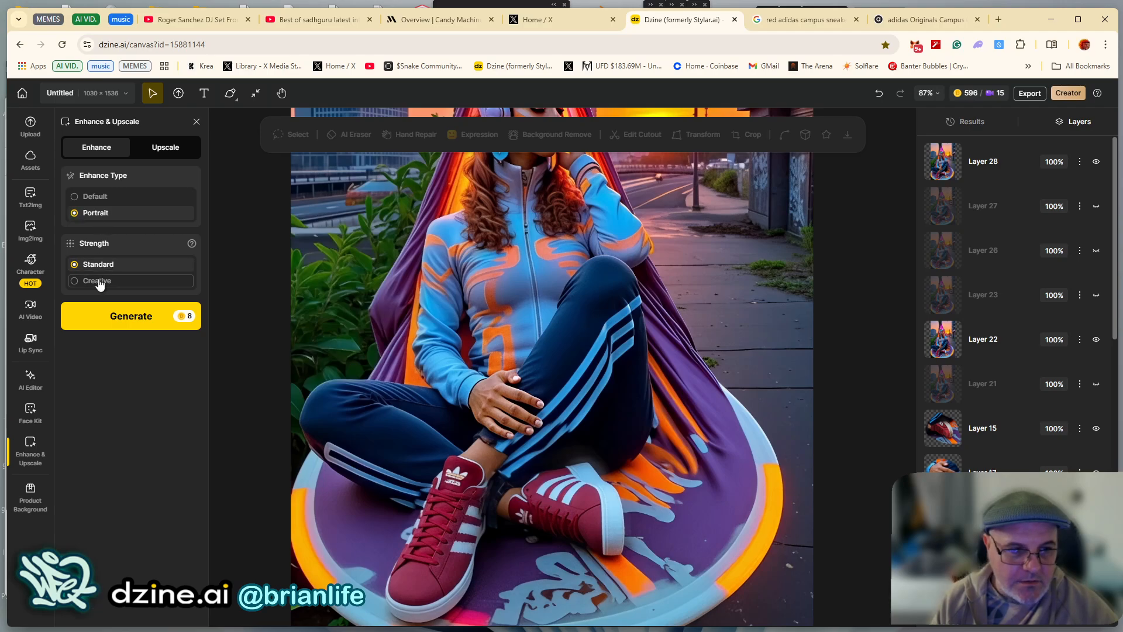
Set the enhance type to Default and delete Layer 28
{"action": "left_click", "coordinate": [87, 197]}
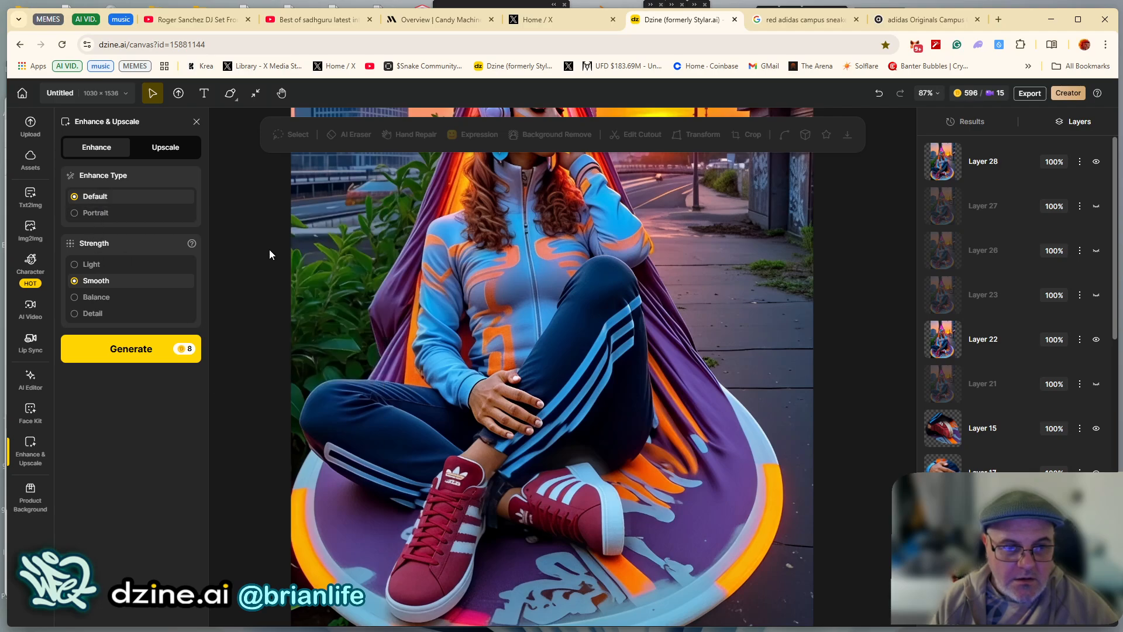
{"action": "left_click", "coordinate": [1079, 162]}
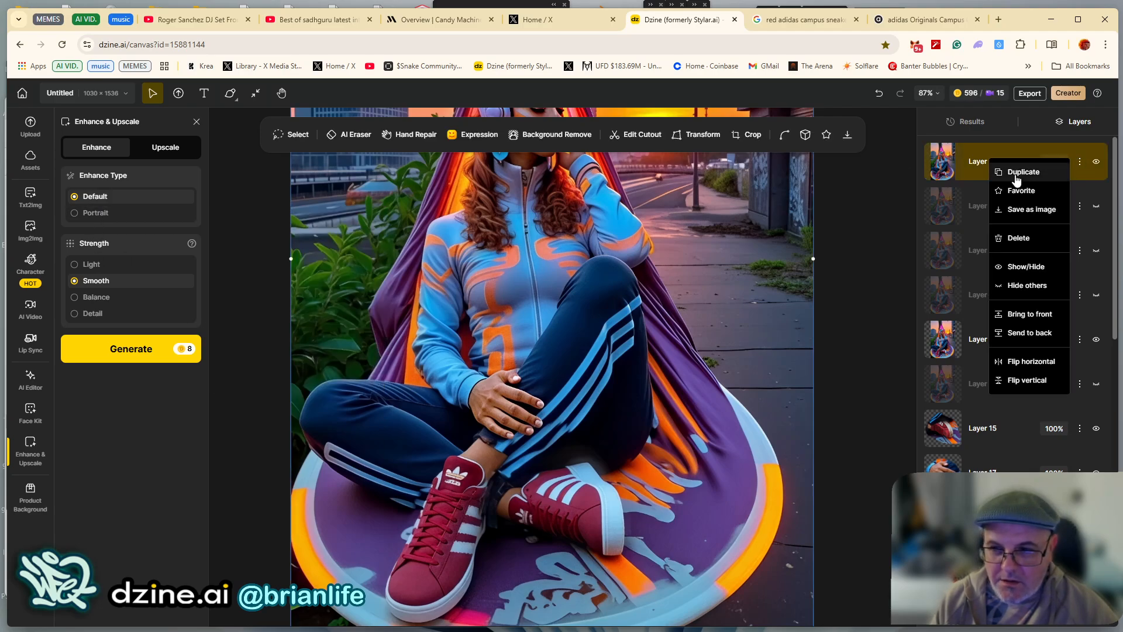
{"action": "left_click", "coordinate": [1019, 238]}
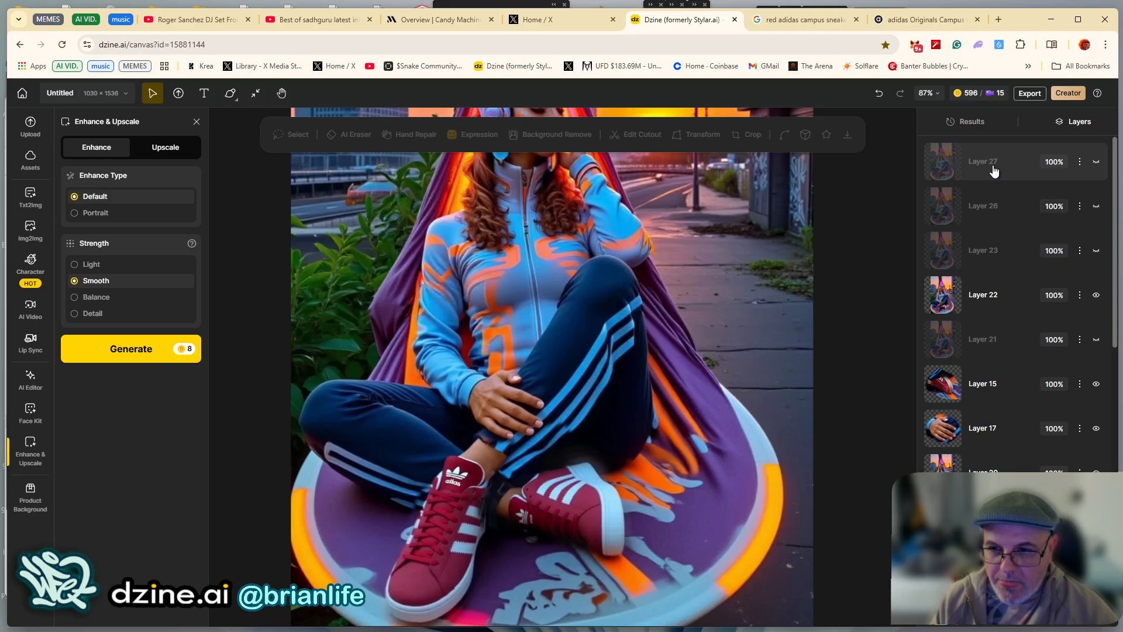
Check Layer 27 against Layer 22, leave it hidden, and generate two Default-type enhancements, one at Light and one at Balance strength
{"action": "left_click", "coordinate": [1097, 164]}
{"action": "left_click", "coordinate": [1097, 164]}
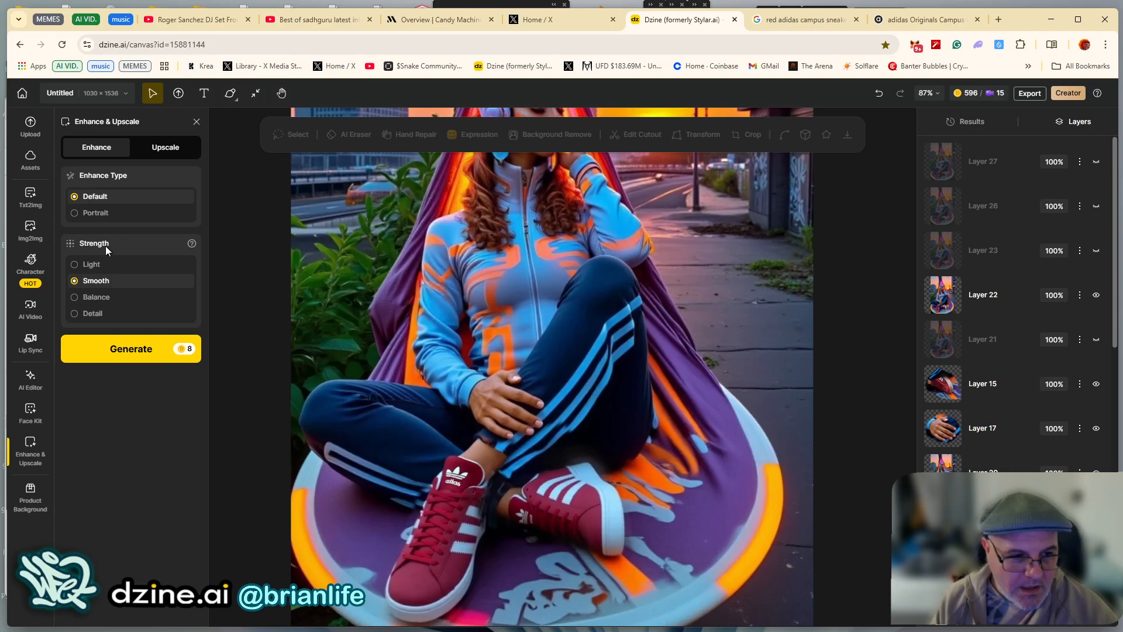
{"action": "left_click", "coordinate": [110, 212]}
{"action": "left_click", "coordinate": [94, 197]}
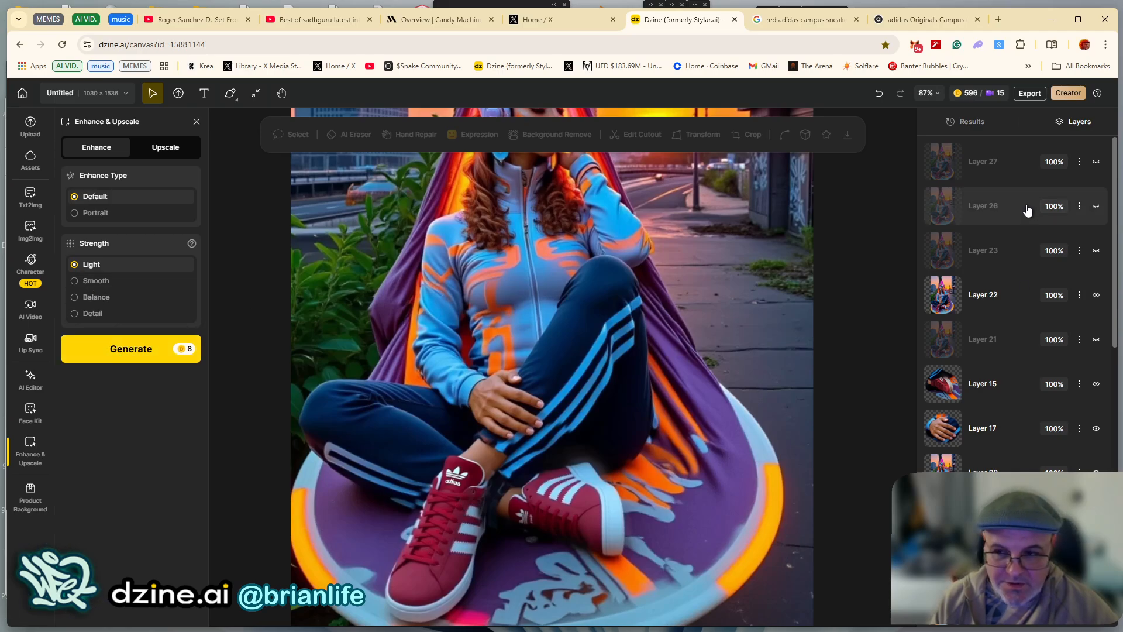
{"action": "left_click", "coordinate": [1097, 163]}
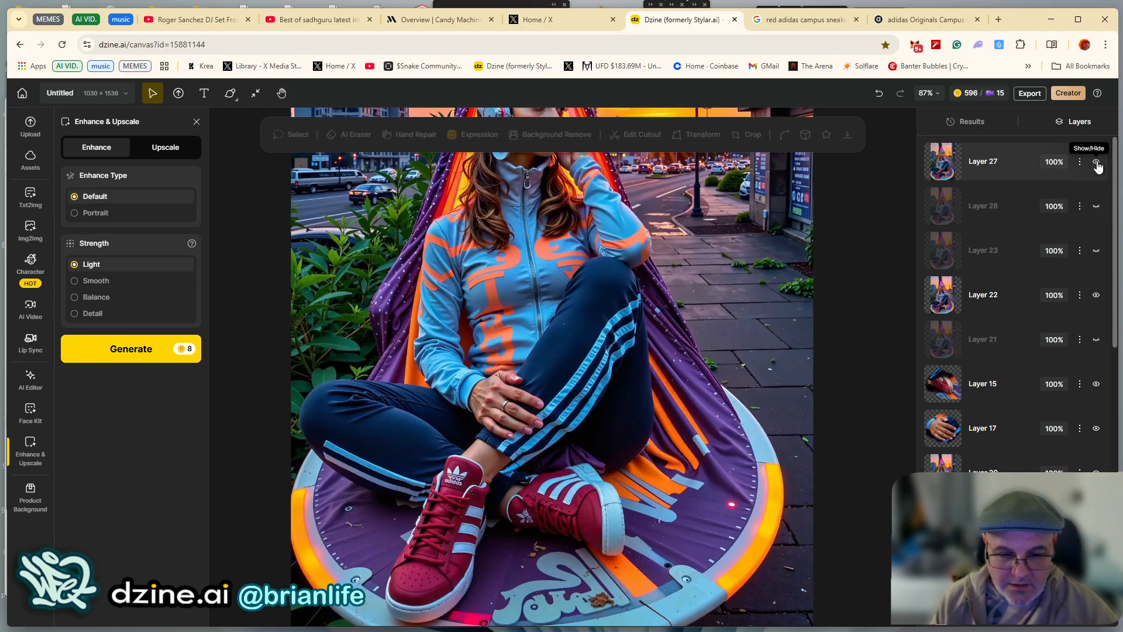
{"action": "left_click", "coordinate": [1096, 163]}
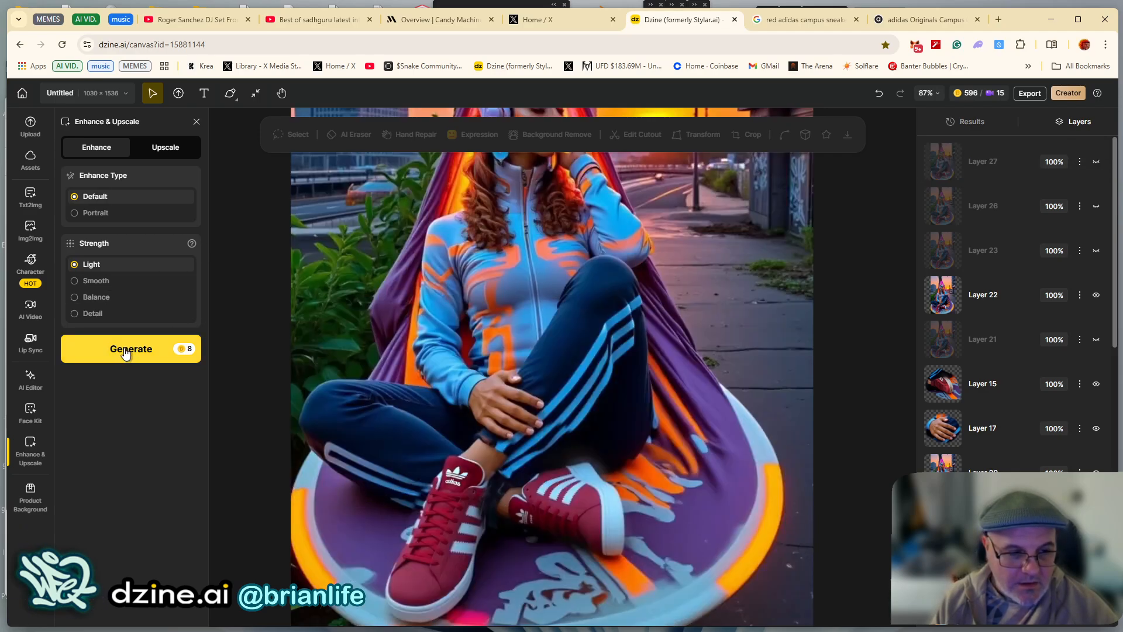
{"action": "left_click", "coordinate": [124, 350]}
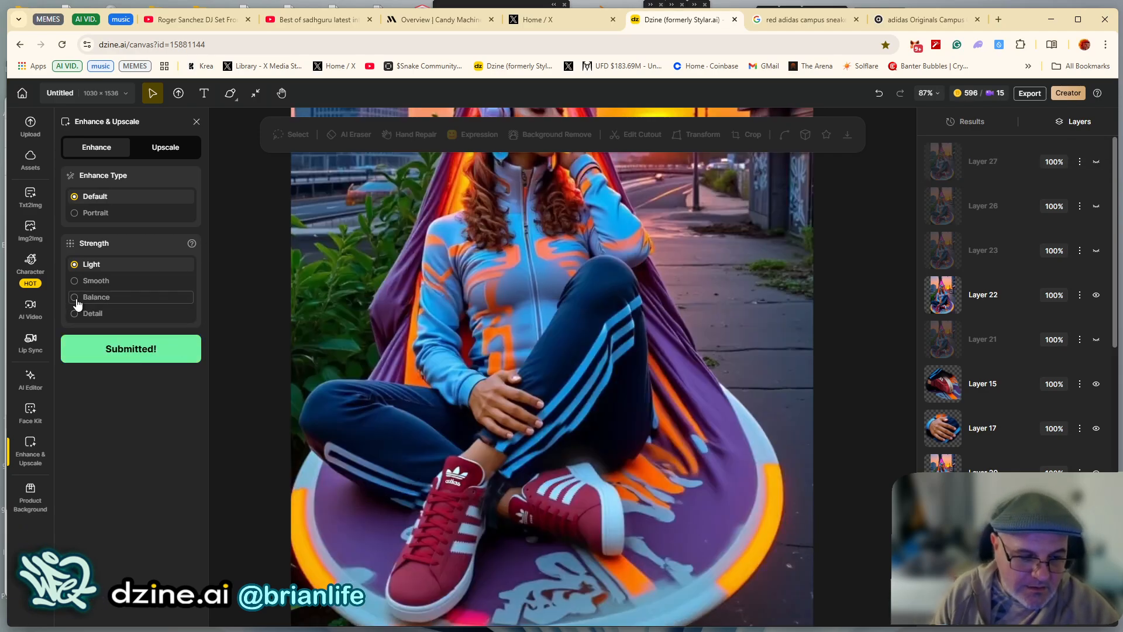
{"action": "left_click", "coordinate": [76, 299]}
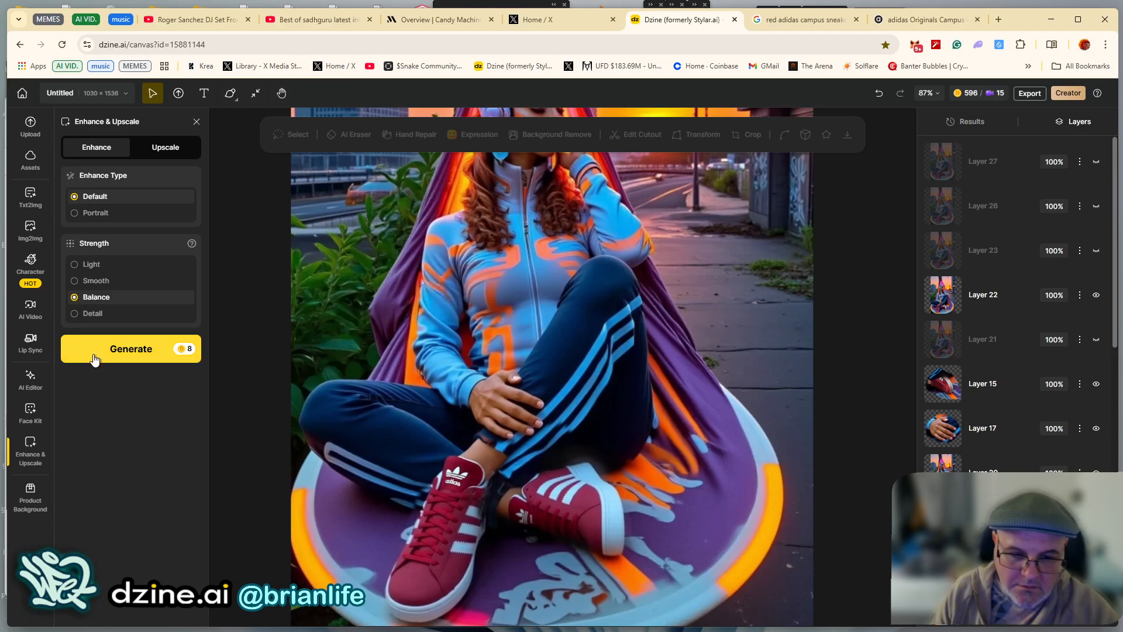
{"action": "left_click", "coordinate": [95, 359]}
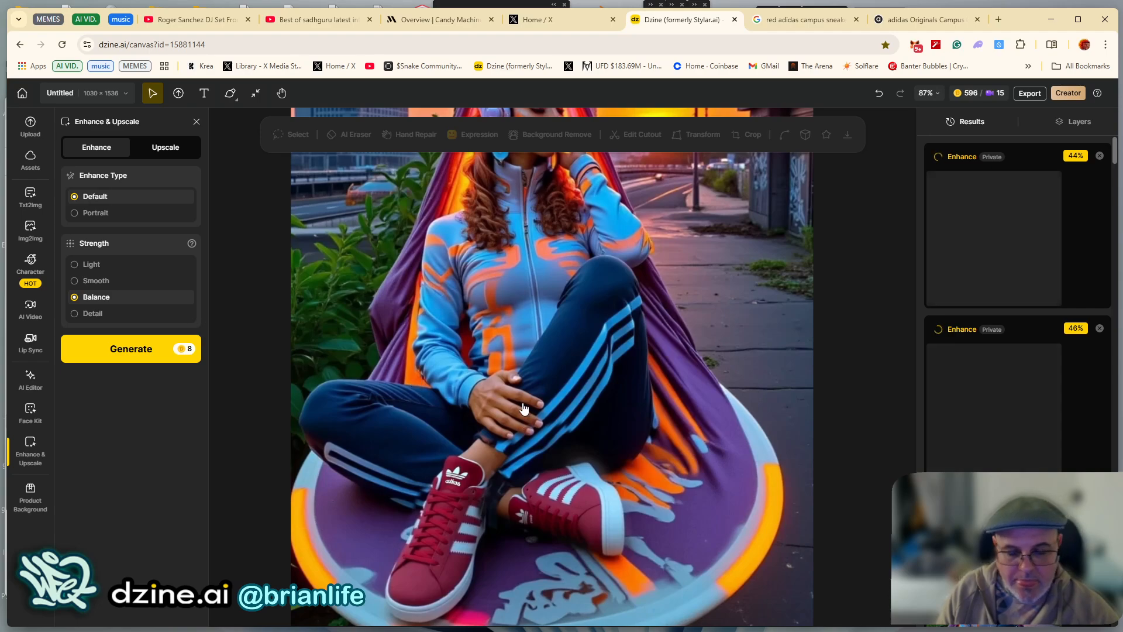
{"action": "scroll", "coordinate": [526, 408], "scroll_direction": "up", "scroll_amount": 6}
{"action": "scroll", "coordinate": [540, 386], "scroll_direction": "down", "scroll_amount": 5}
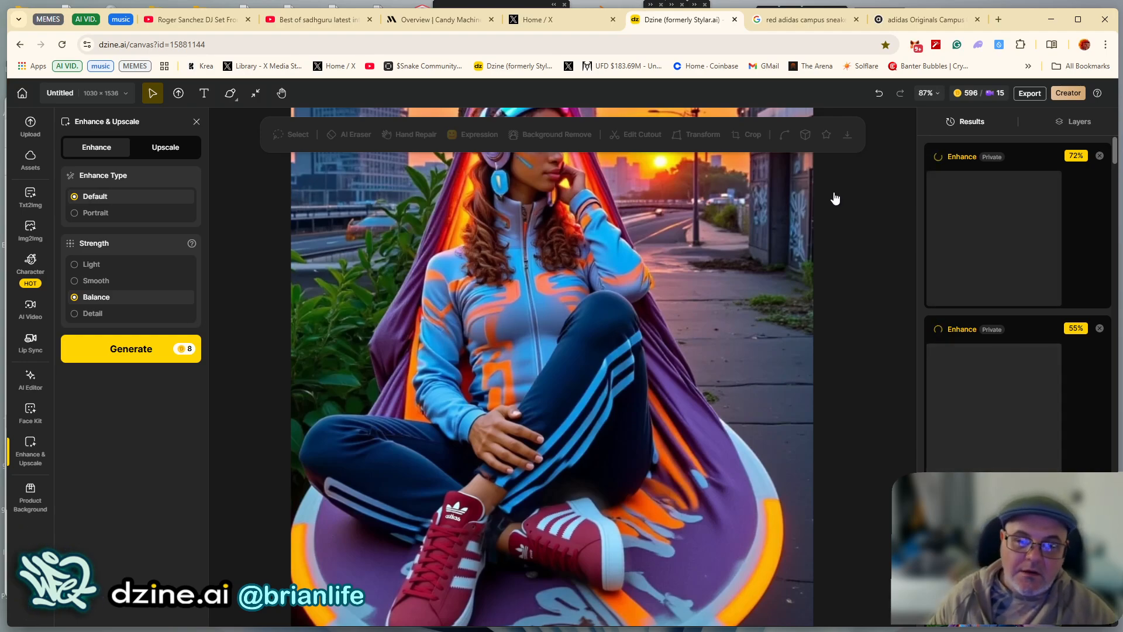
{"action": "scroll", "coordinate": [720, 283], "scroll_direction": "up", "scroll_amount": 5}
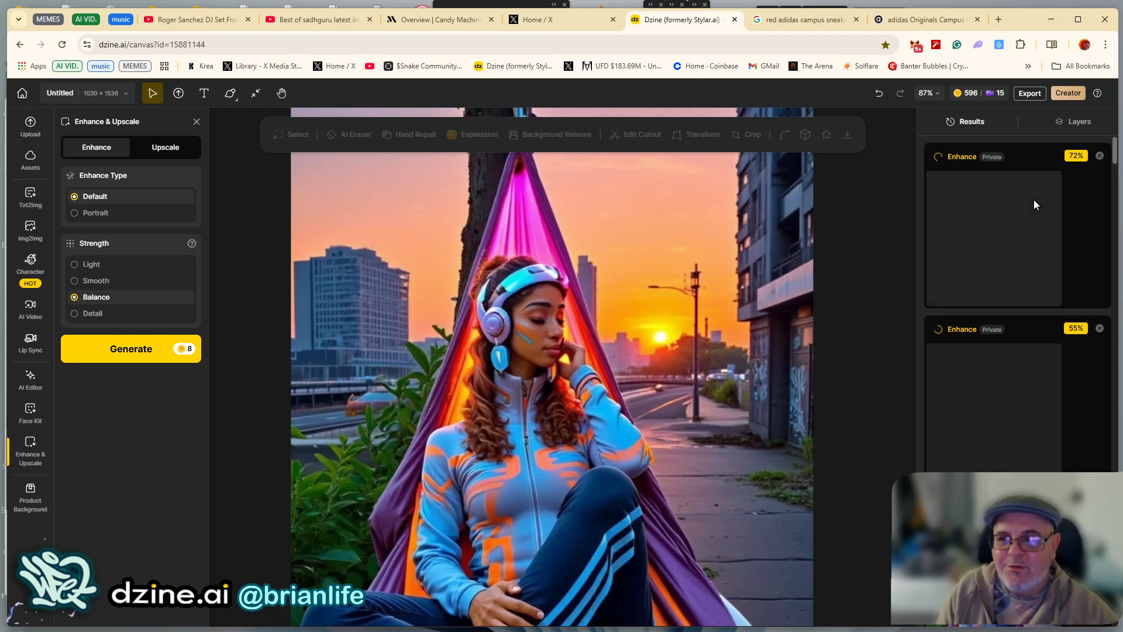
{"action": "left_click", "coordinate": [1070, 124]}
{"action": "mouse_move", "coordinate": [527, 627]}
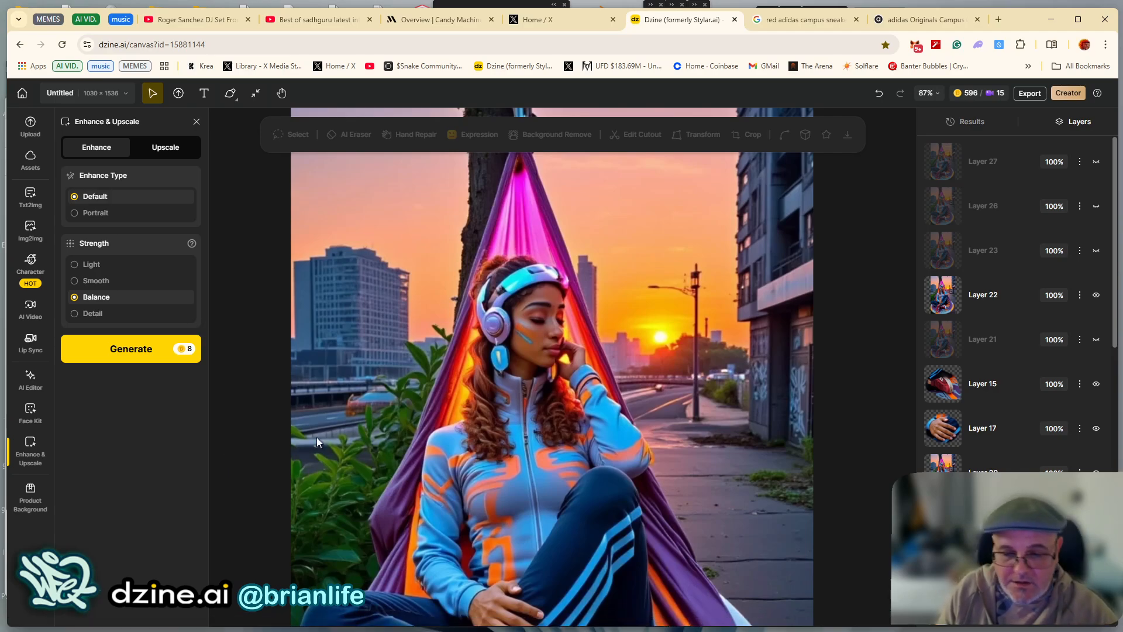
{"action": "scroll", "coordinate": [525, 463], "scroll_direction": "down", "scroll_amount": 5}
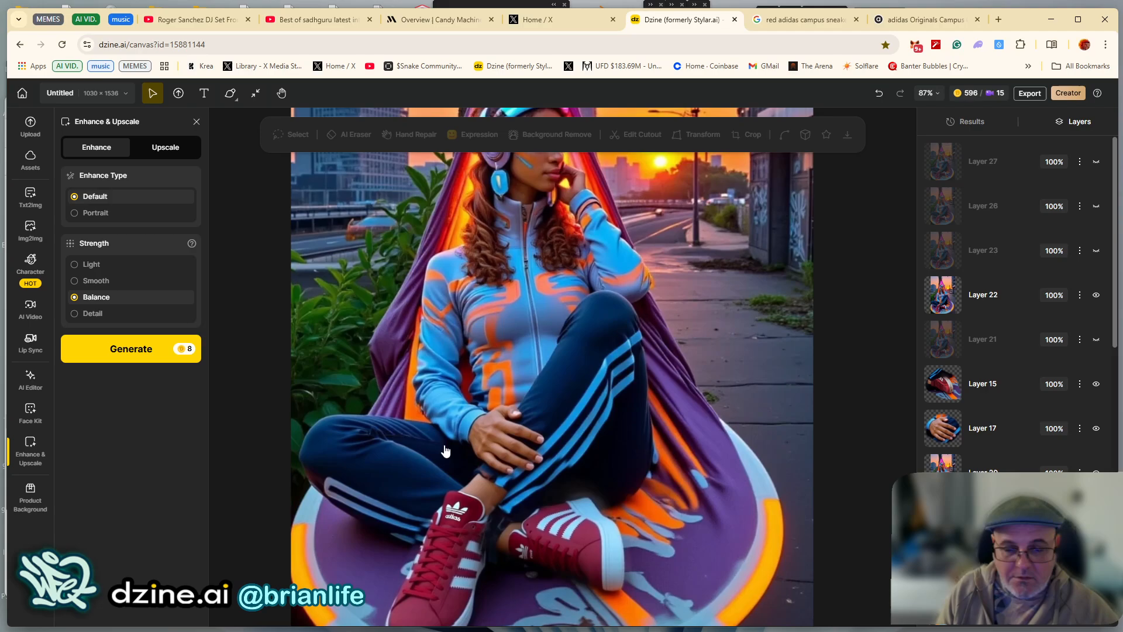
{"action": "left_click", "coordinate": [31, 387]}
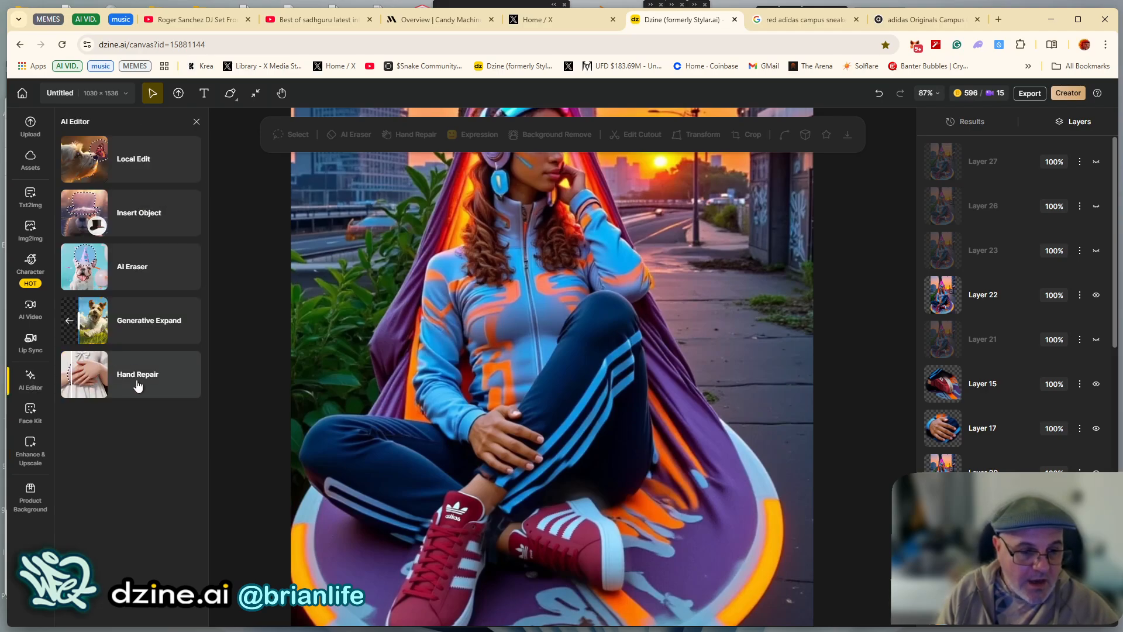
{"action": "scroll", "coordinate": [453, 522], "scroll_direction": "down", "scroll_amount": 2}
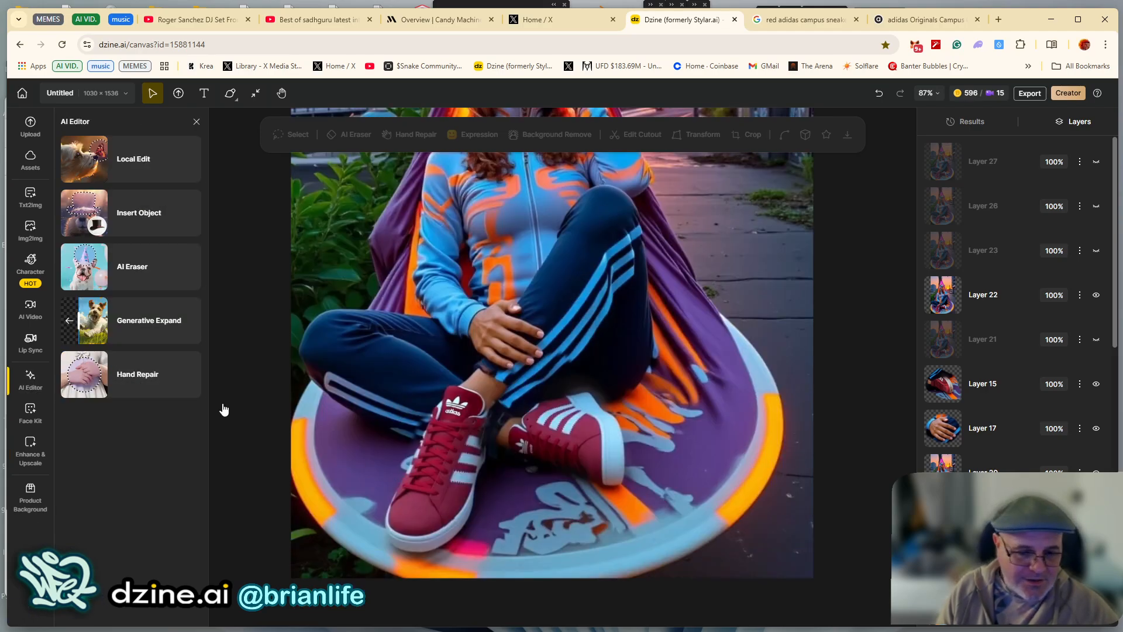
{"action": "left_click", "coordinate": [131, 216]}
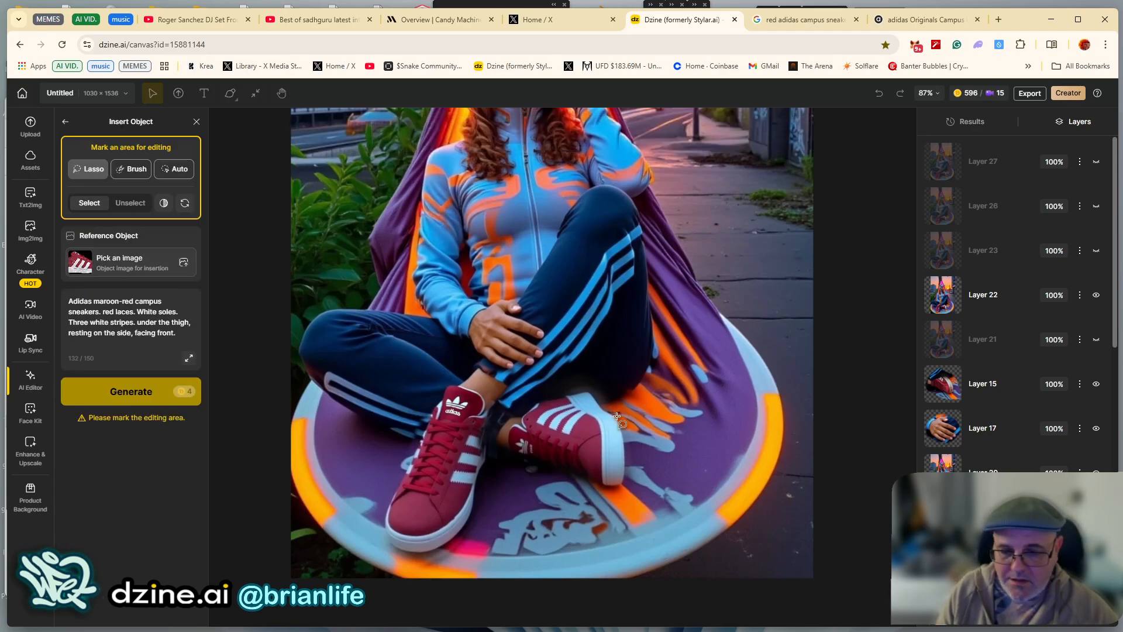
{"action": "scroll", "coordinate": [590, 441], "scroll_direction": "up", "scroll_amount": 1}
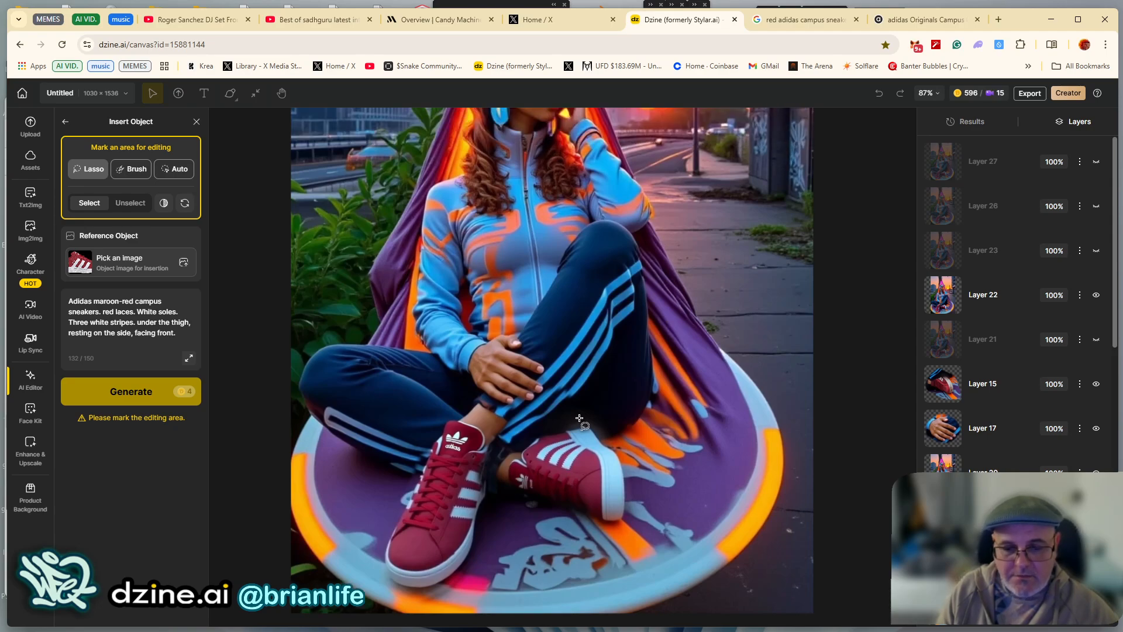
{"action": "scroll", "coordinate": [588, 439], "scroll_direction": "up", "scroll_amount": 4}
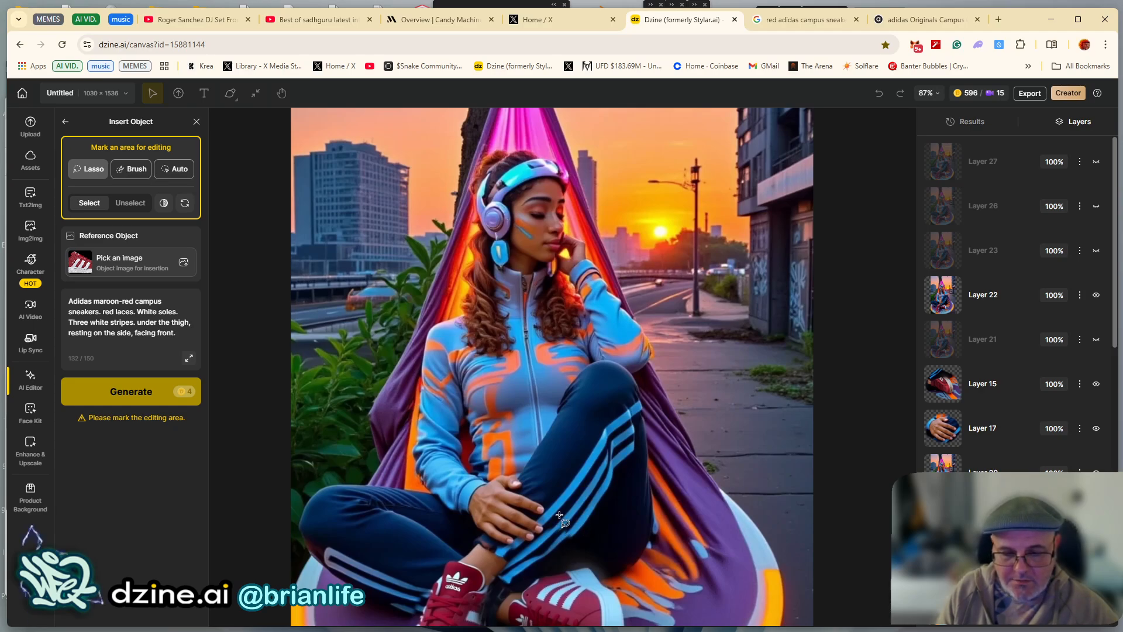
{"action": "scroll", "coordinate": [559, 516], "scroll_direction": "up", "scroll_amount": 1}
{"action": "scroll", "coordinate": [550, 492], "scroll_direction": "up", "scroll_amount": 4}
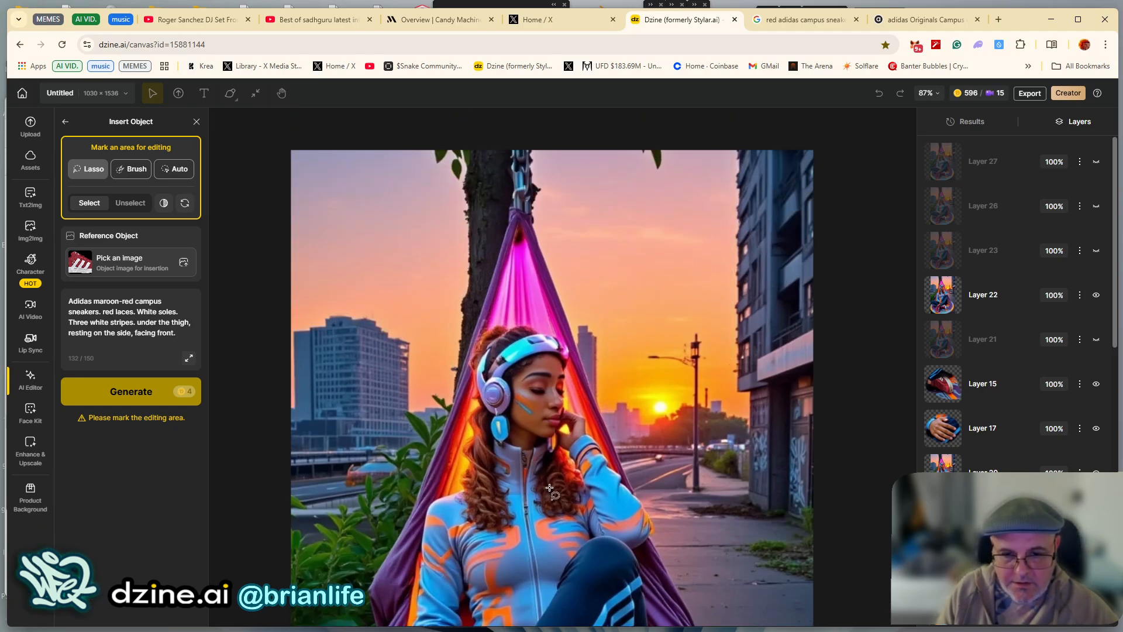
Show the generation results and return to the Enhance settings, setting the strength to Light
{"action": "left_click", "coordinate": [990, 124]}
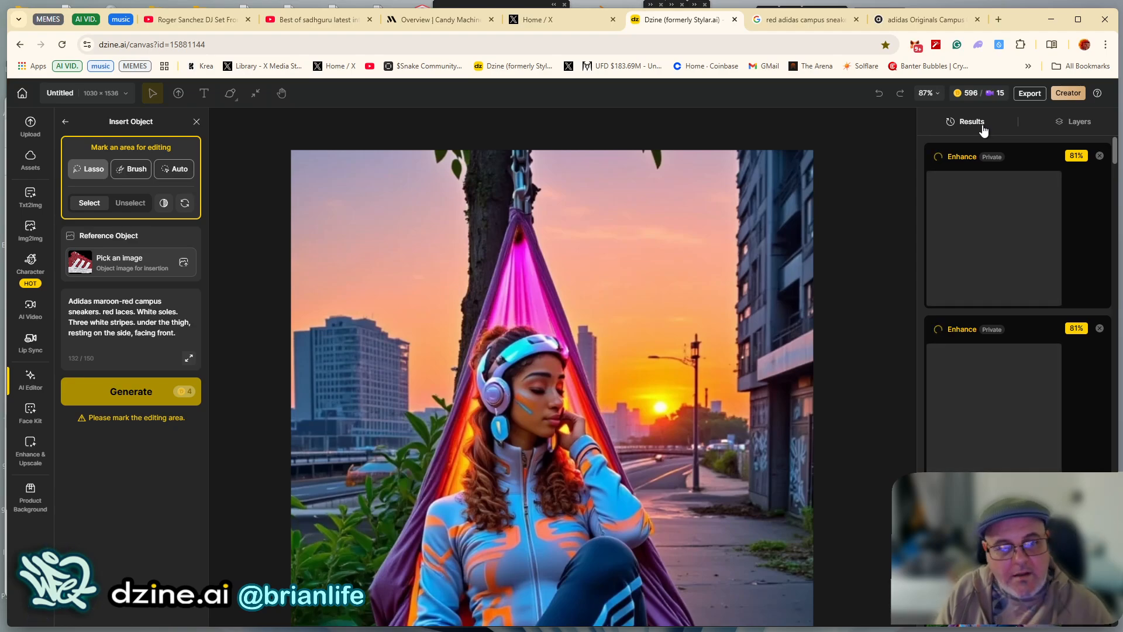
{"action": "left_click", "coordinate": [33, 457]}
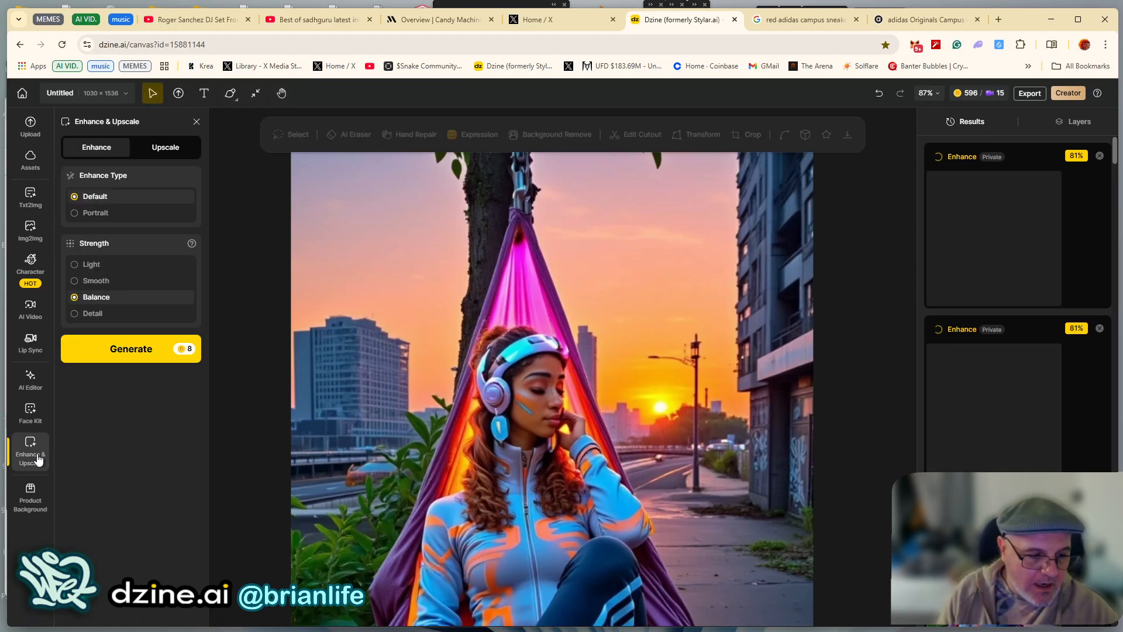
{"action": "left_click", "coordinate": [117, 286]}
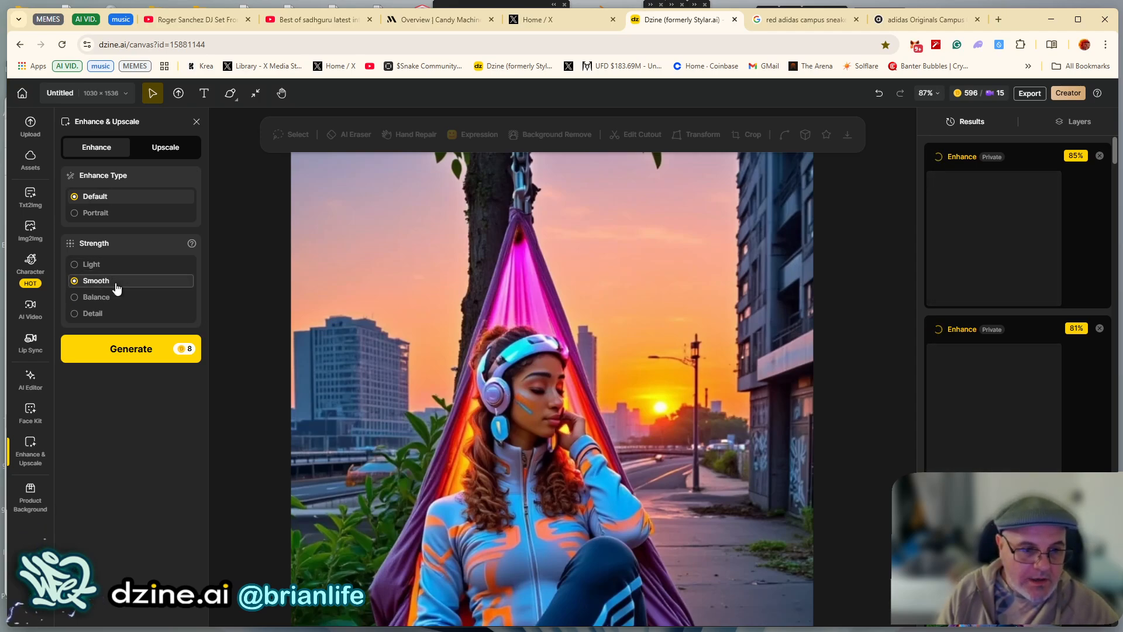
{"action": "left_click", "coordinate": [94, 264]}
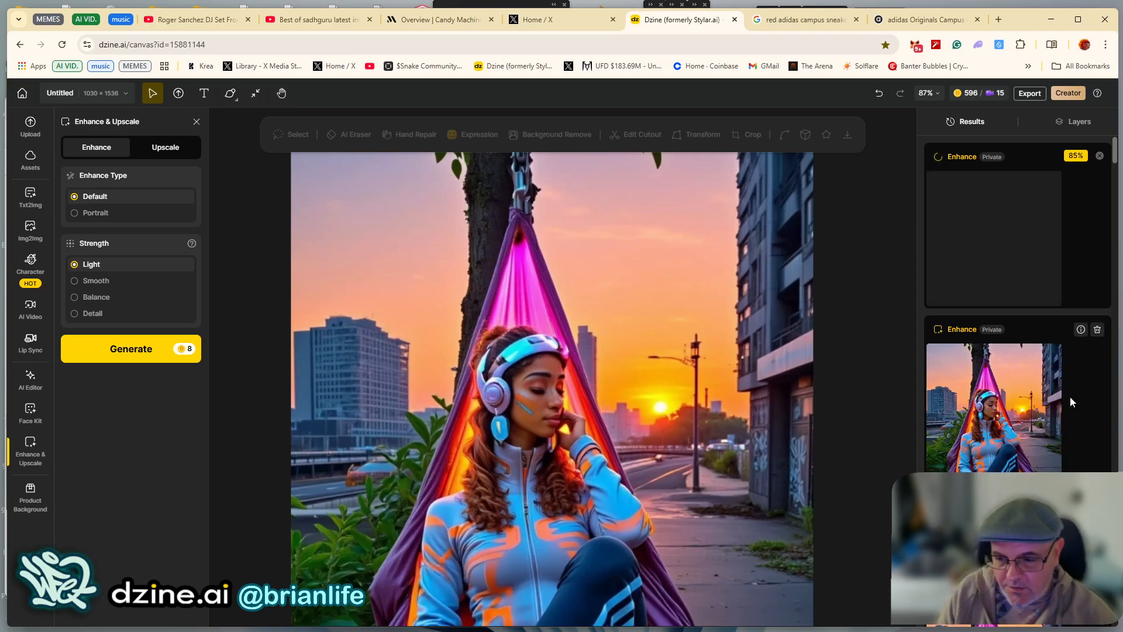
Check the settings of the Light-strength Enhance result, place it on the canvas and view the woman's face up close
{"action": "mouse_move", "coordinate": [976, 443]}
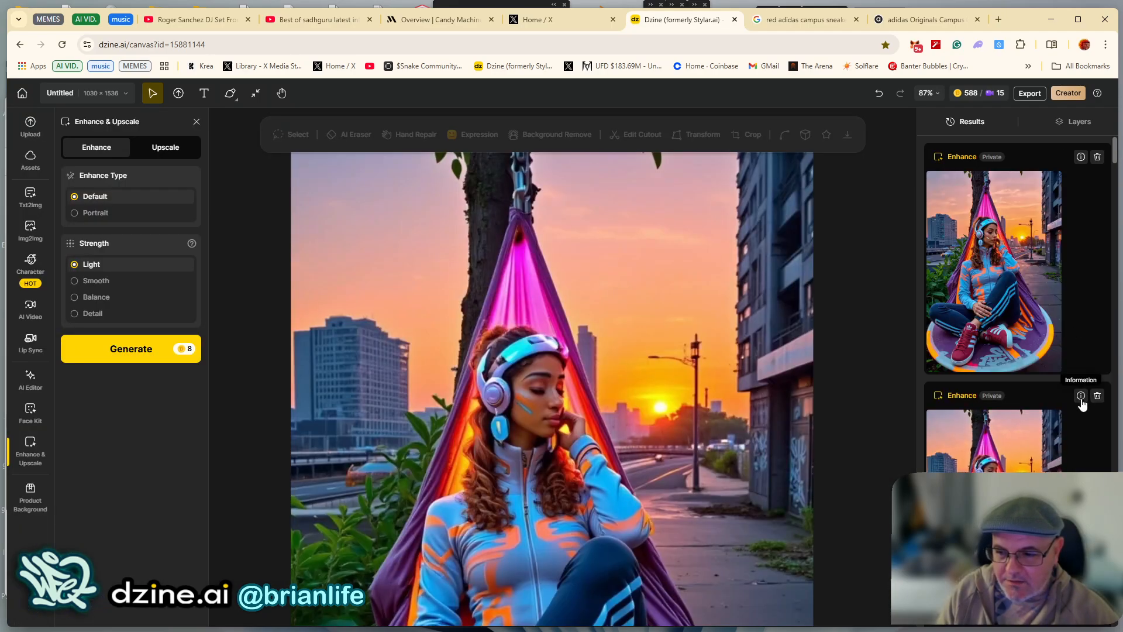
{"action": "left_click", "coordinate": [1081, 397]}
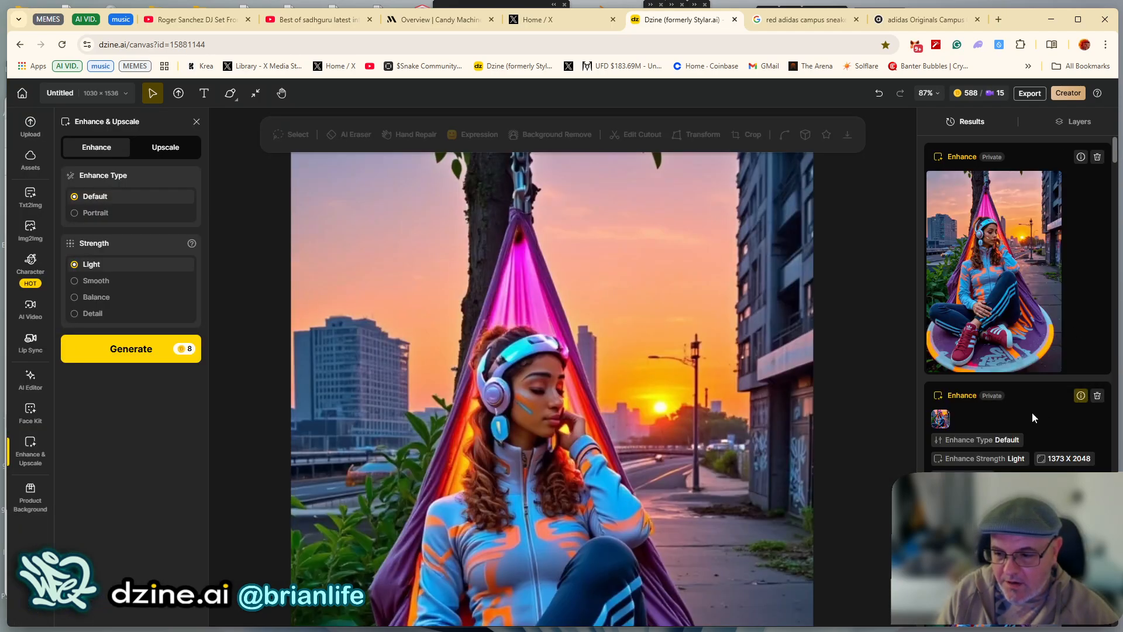
{"action": "mouse_move", "coordinate": [940, 418]}
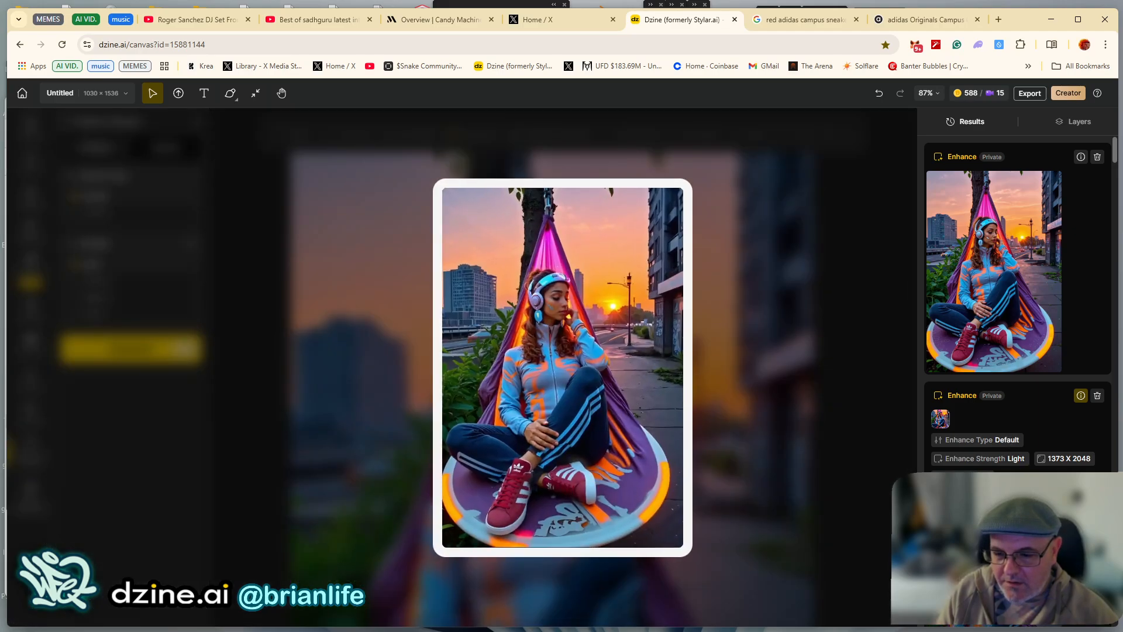
{"action": "left_click", "coordinate": [541, 442]}
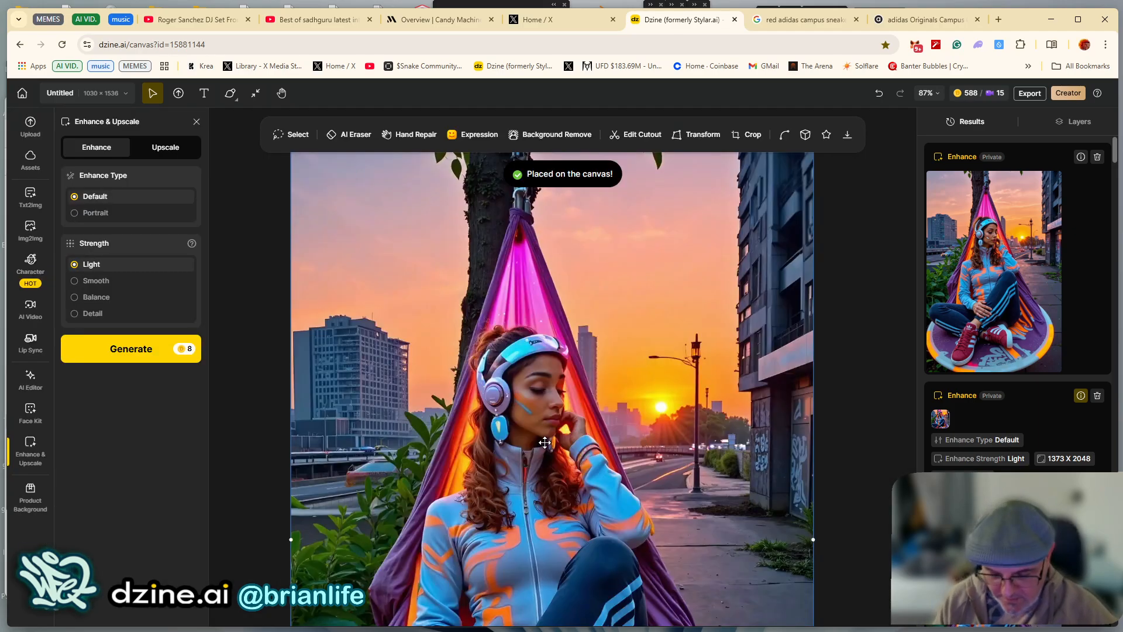
{"action": "scroll", "coordinate": [464, 389], "scroll_direction": "up", "scroll_amount": 3}
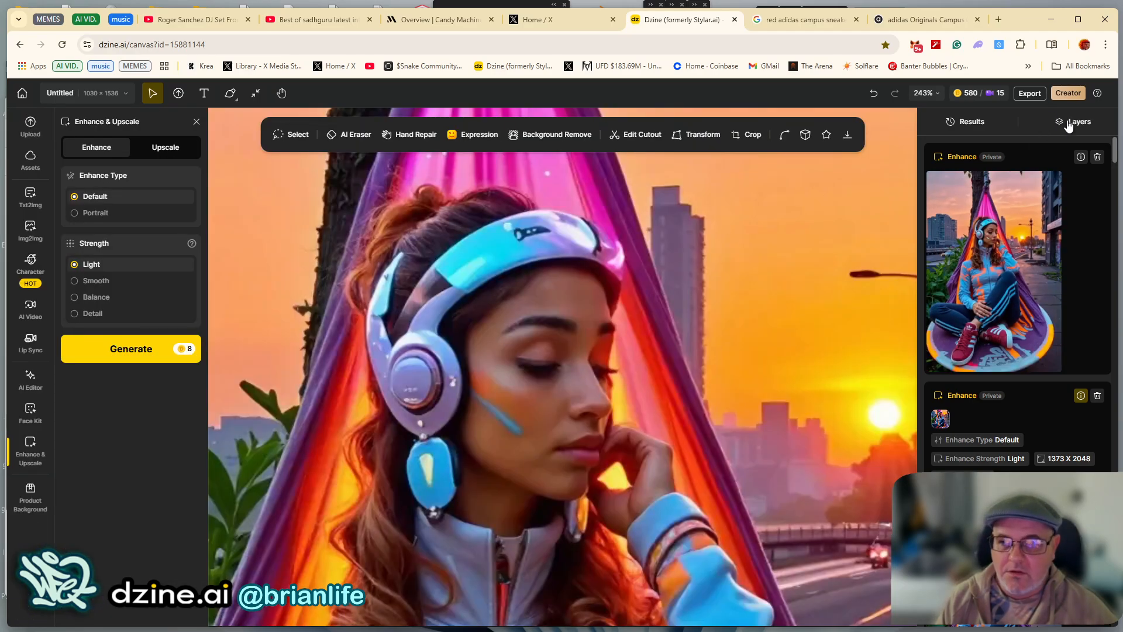
Compare Layer 28 with Layer 22 on the woman's face and upper body by toggling Layer 28's visibility, leaving it shown
{"action": "left_click", "coordinate": [1064, 123]}
{"action": "left_click", "coordinate": [1097, 162]}
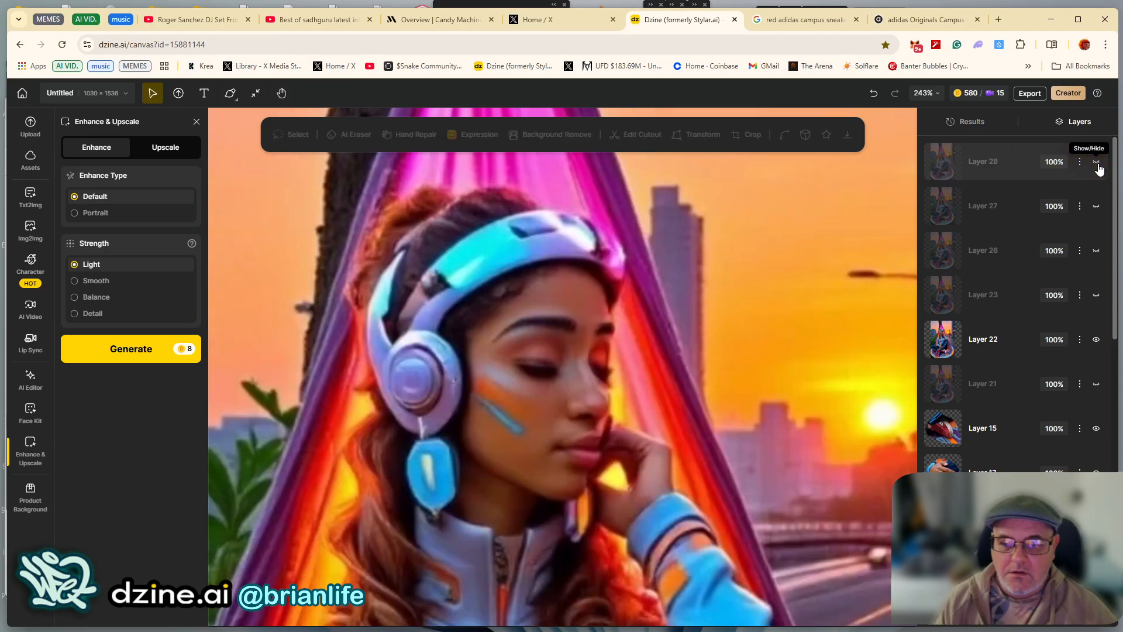
{"action": "left_click", "coordinate": [1097, 162]}
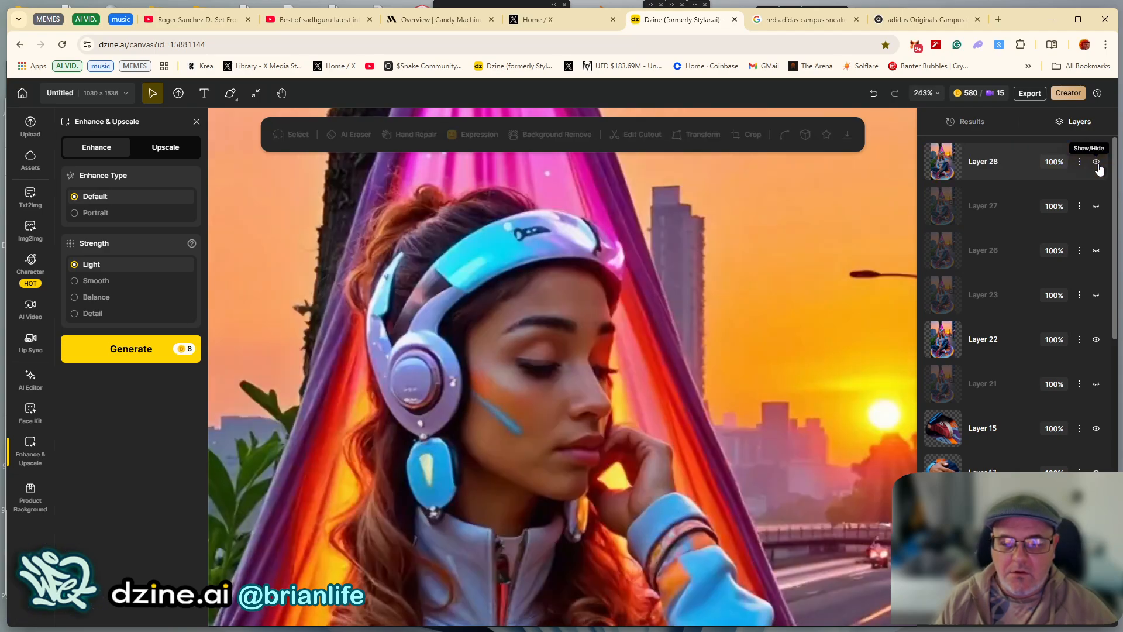
{"action": "left_click", "coordinate": [1097, 162]}
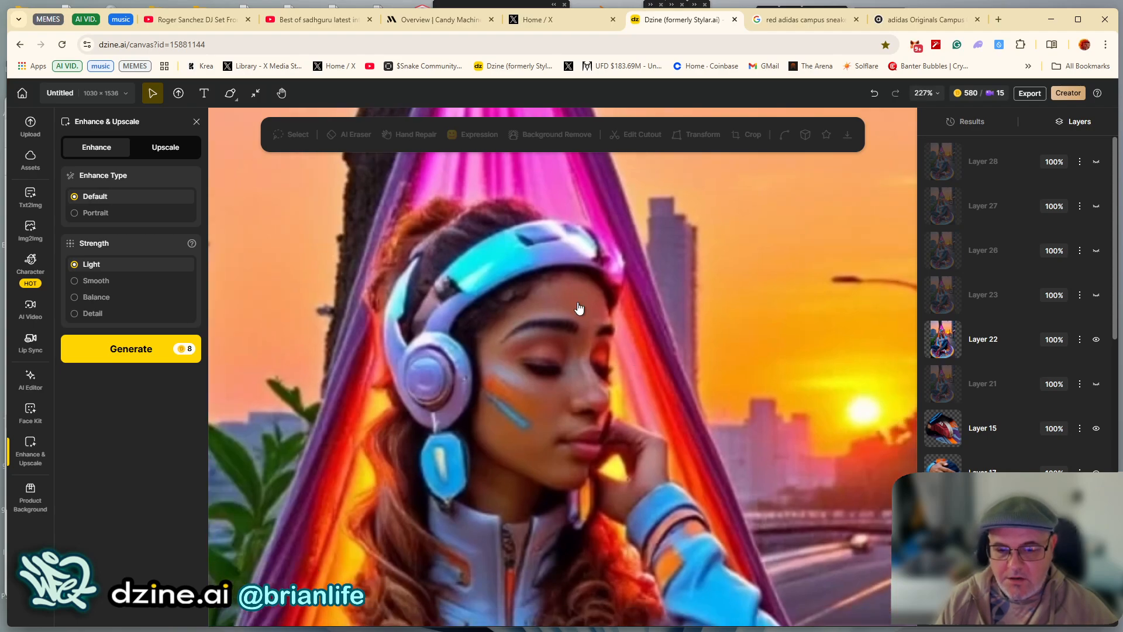
{"action": "scroll", "coordinate": [579, 308], "scroll_direction": "down", "scroll_amount": 3}
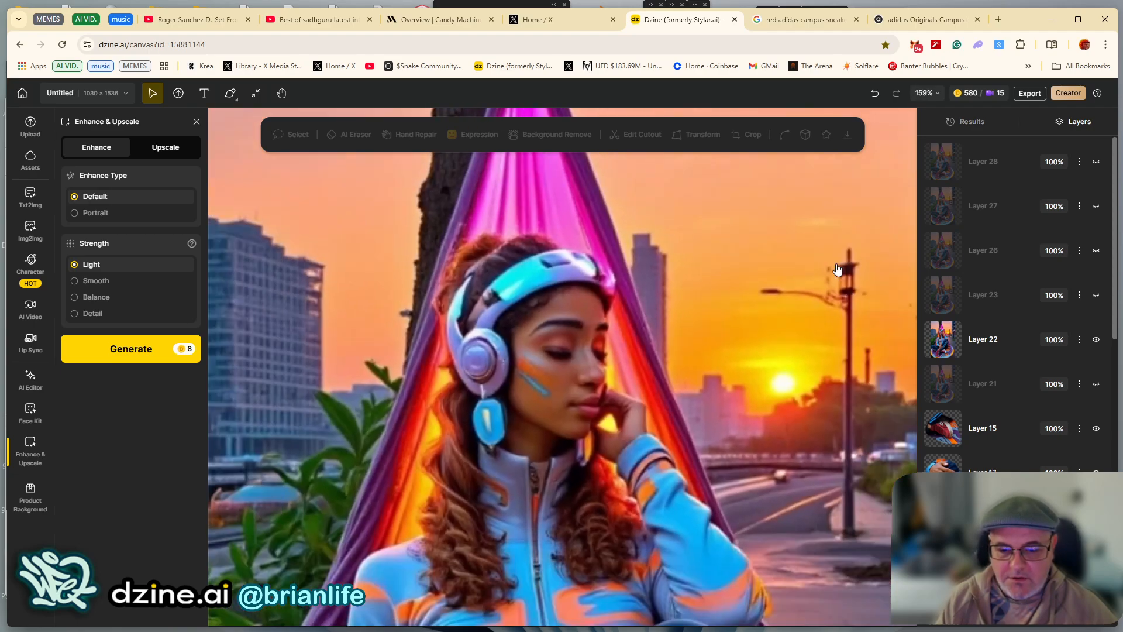
{"action": "left_click", "coordinate": [1097, 164]}
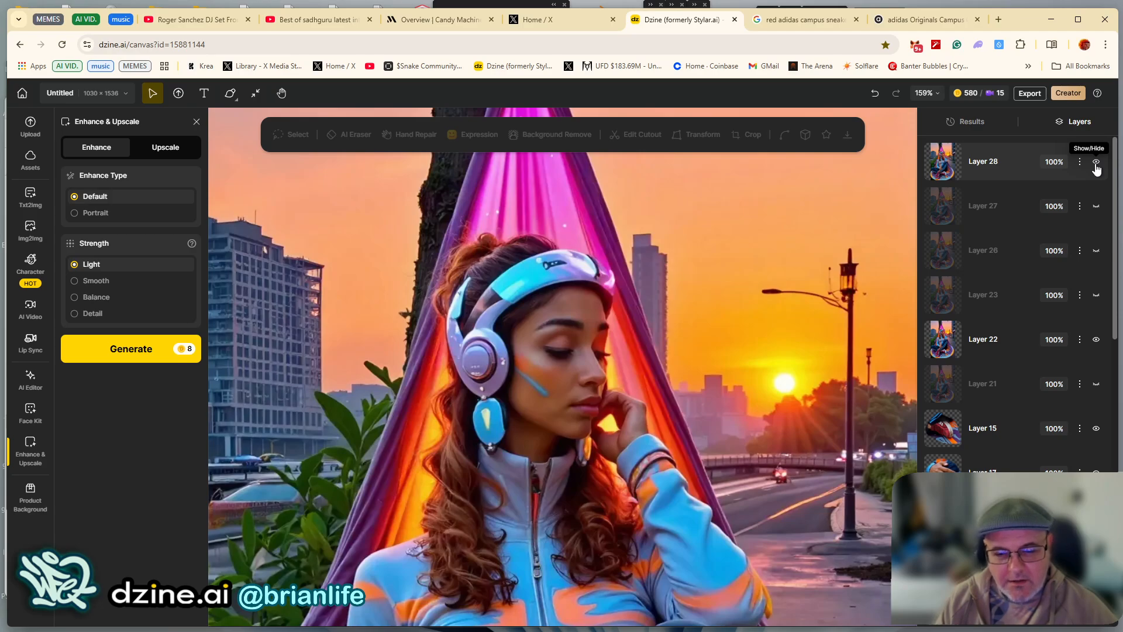
{"action": "left_click", "coordinate": [1097, 165]}
{"action": "left_click", "coordinate": [1097, 165]}
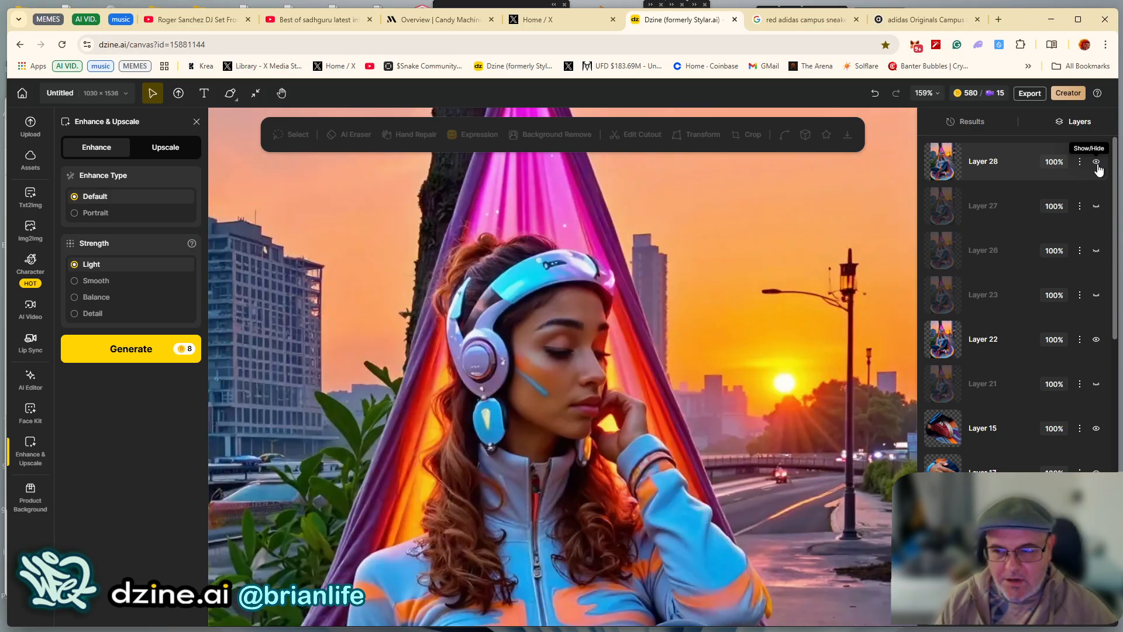
{"action": "left_click", "coordinate": [1097, 165]}
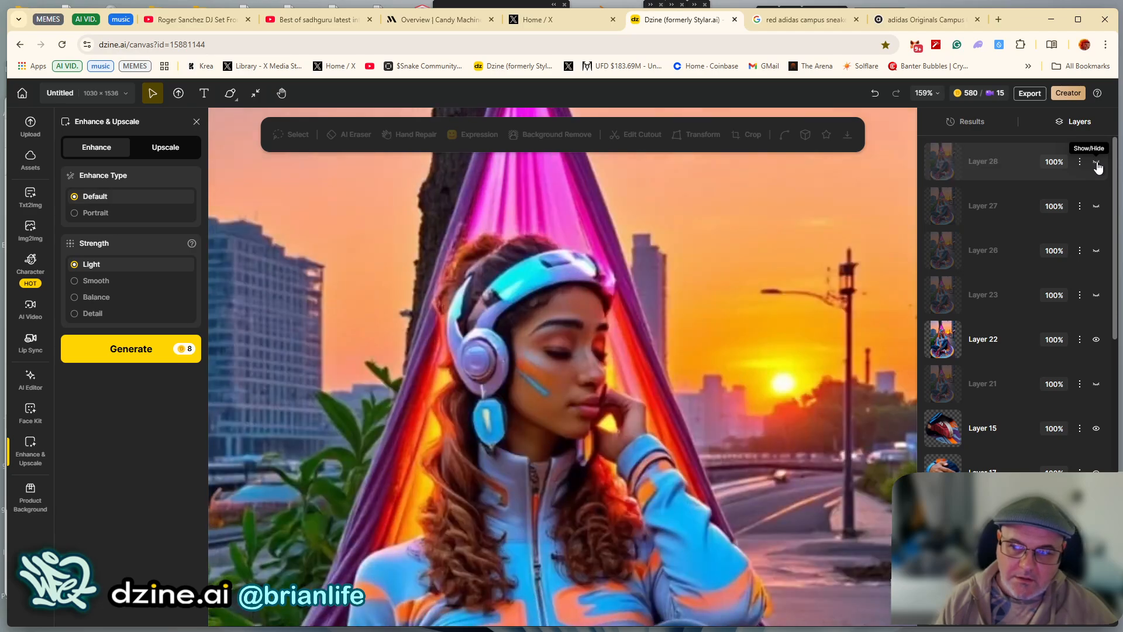
{"action": "left_click", "coordinate": [1097, 165]}
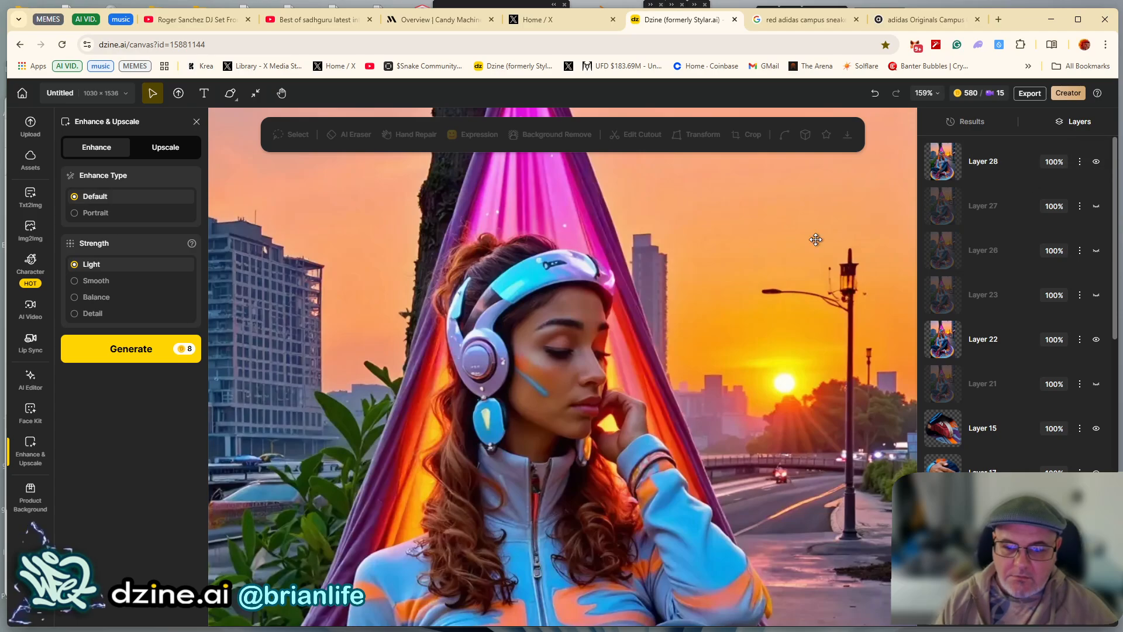
Compare Layer 28 with Layer 22 across the jacket, plants and street background, leaving Layer 28 visible
{"action": "scroll", "coordinate": [553, 448], "scroll_direction": "down", "scroll_amount": 2}
{"action": "left_click_drag", "start_coordinate": [512, 530], "coordinate": [468, 304]}
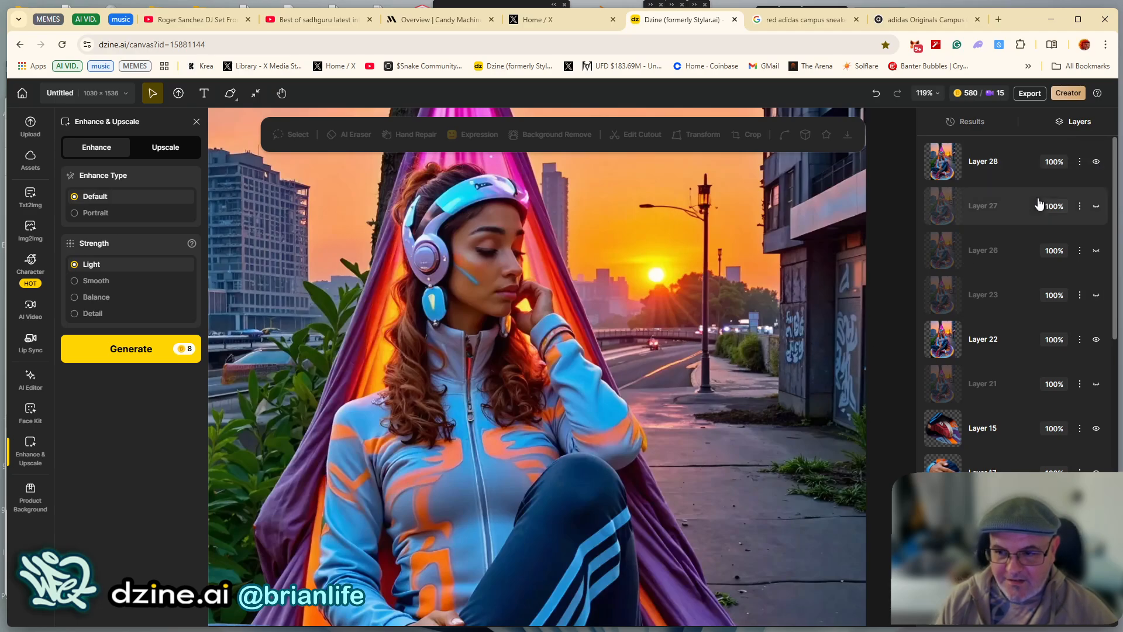
{"action": "left_click", "coordinate": [1098, 165]}
{"action": "left_click", "coordinate": [1097, 165]}
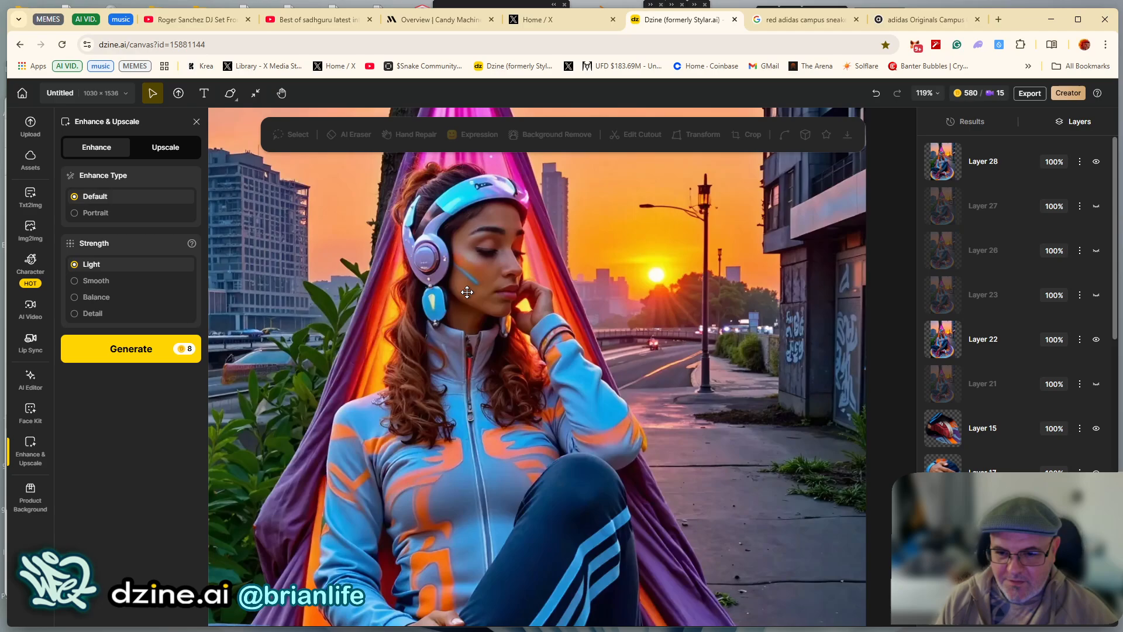
{"action": "left_click_drag", "start_coordinate": [379, 358], "coordinate": [547, 380]}
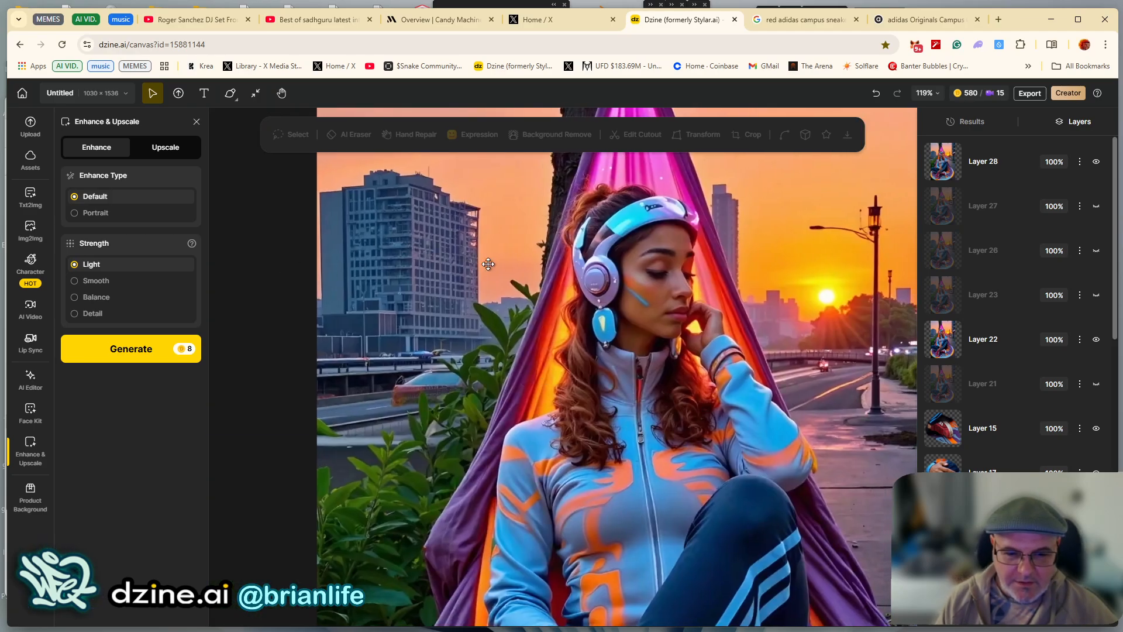
{"action": "left_click", "coordinate": [1098, 164]}
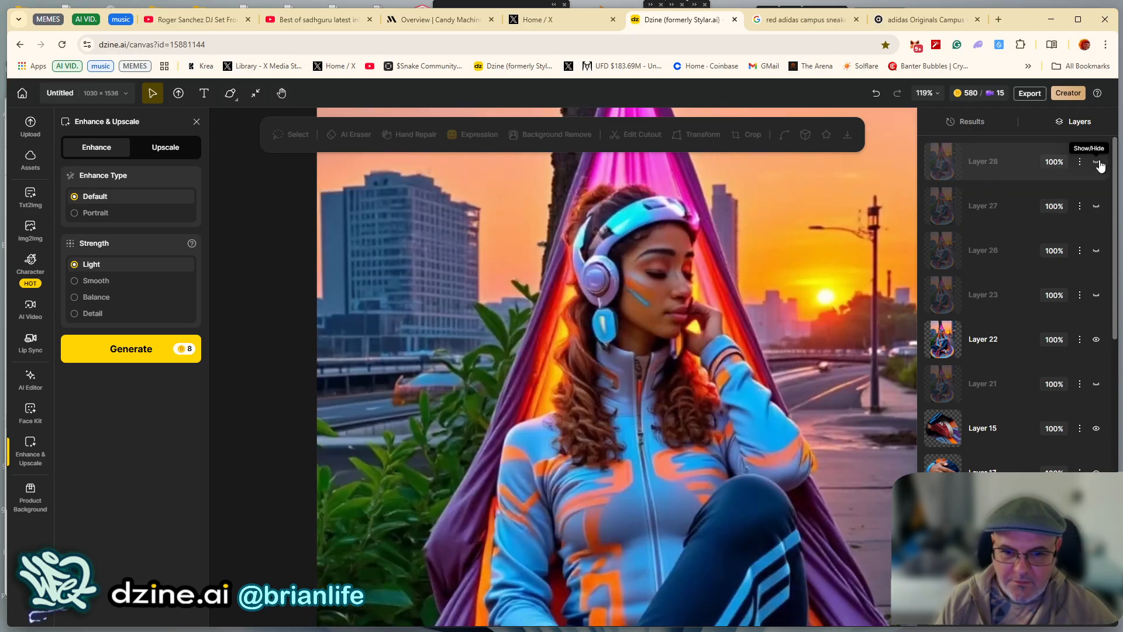
{"action": "left_click", "coordinate": [1097, 163]}
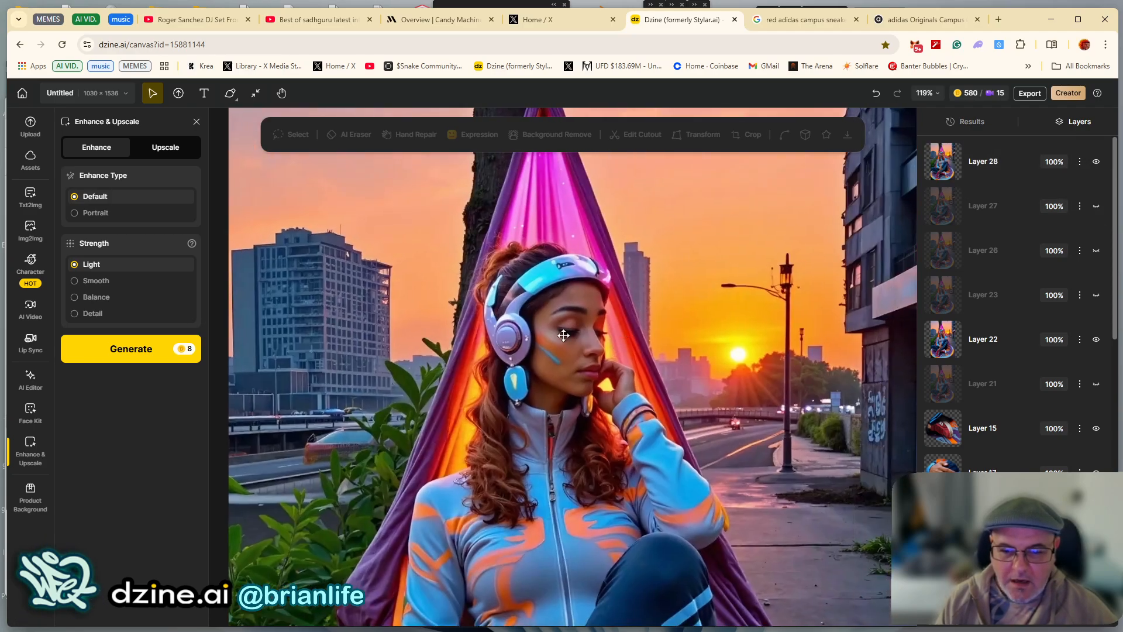
Compare the woman's face and headphones in Layers 28 and 22 up close, and examine Layer 28's full figure
{"action": "scroll", "coordinate": [563, 335], "scroll_direction": "up", "scroll_amount": 5}
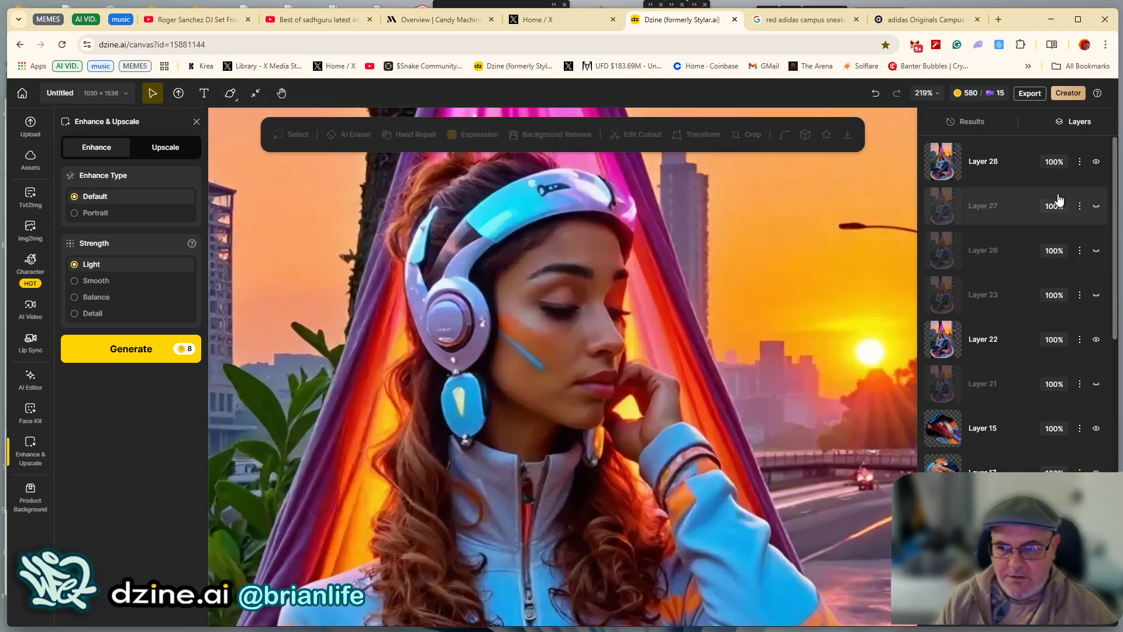
{"action": "left_click", "coordinate": [1095, 166]}
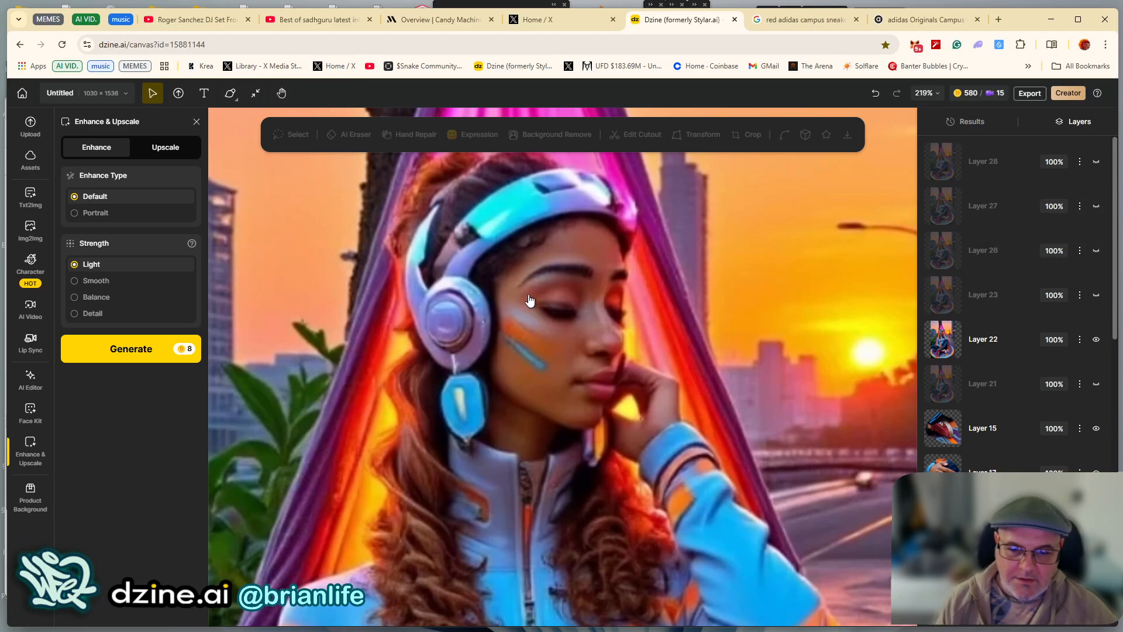
{"action": "left_click", "coordinate": [1095, 166]}
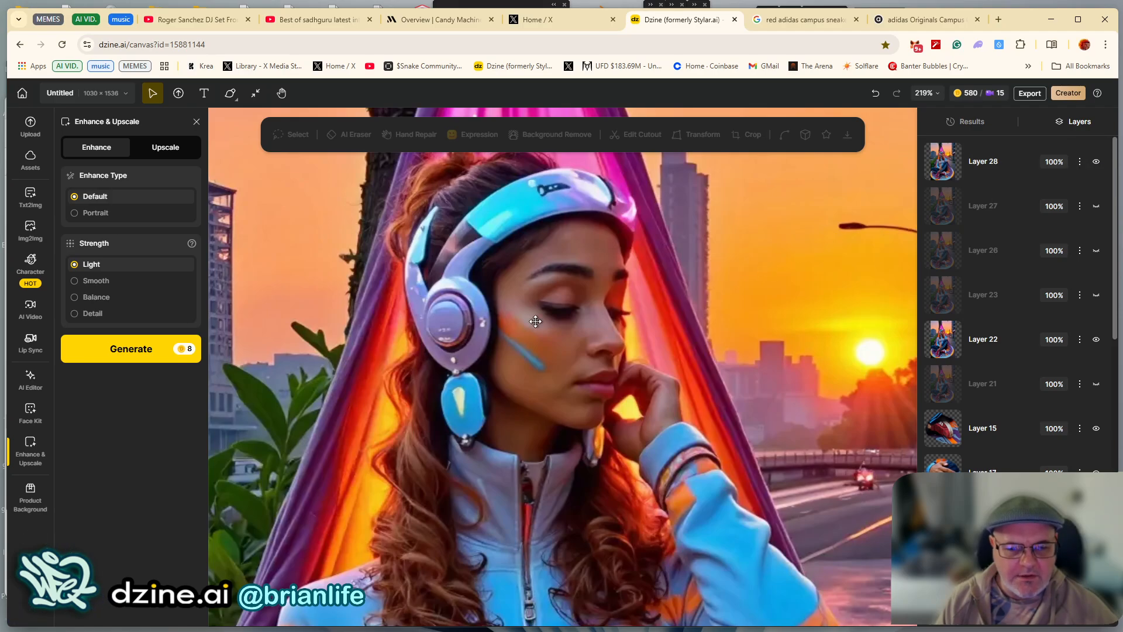
{"action": "scroll", "coordinate": [530, 321], "scroll_direction": "down", "scroll_amount": 6}
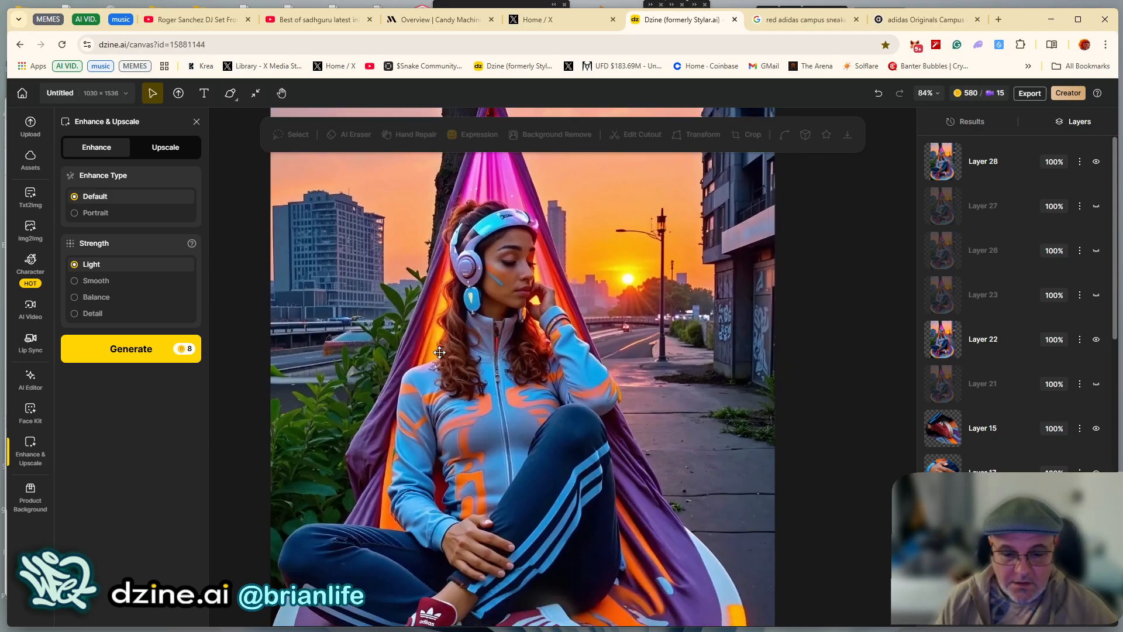
{"action": "scroll", "coordinate": [506, 355], "scroll_direction": "down", "scroll_amount": 2}
{"action": "left_click_drag", "start_coordinate": [488, 369], "coordinate": [474, 365]}
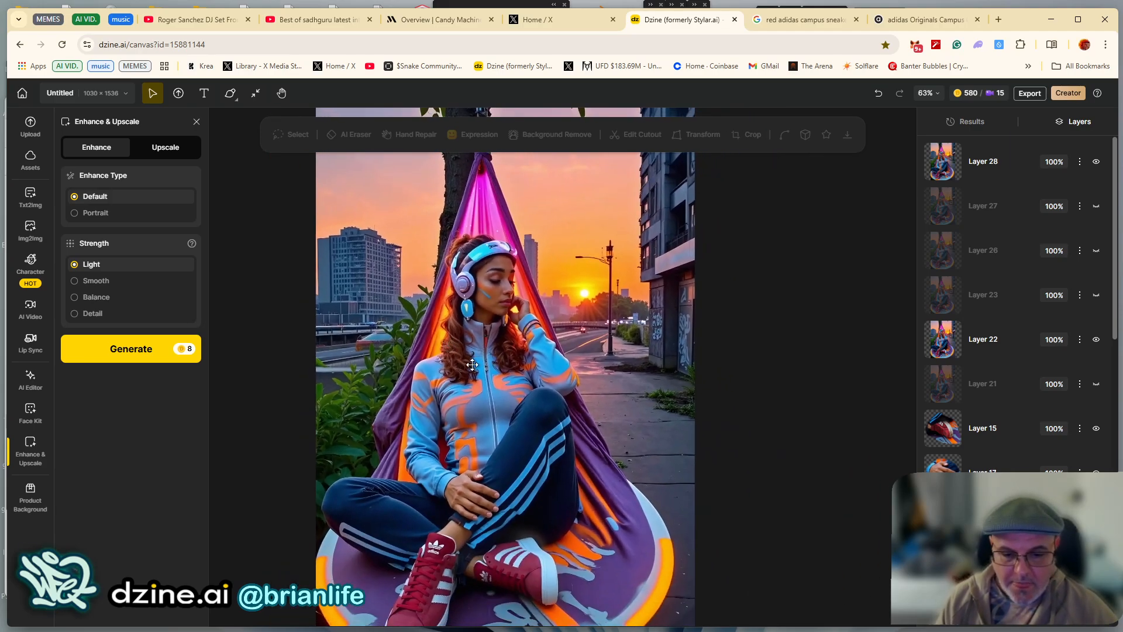
{"action": "scroll", "coordinate": [514, 312], "scroll_direction": "up", "scroll_amount": 4}
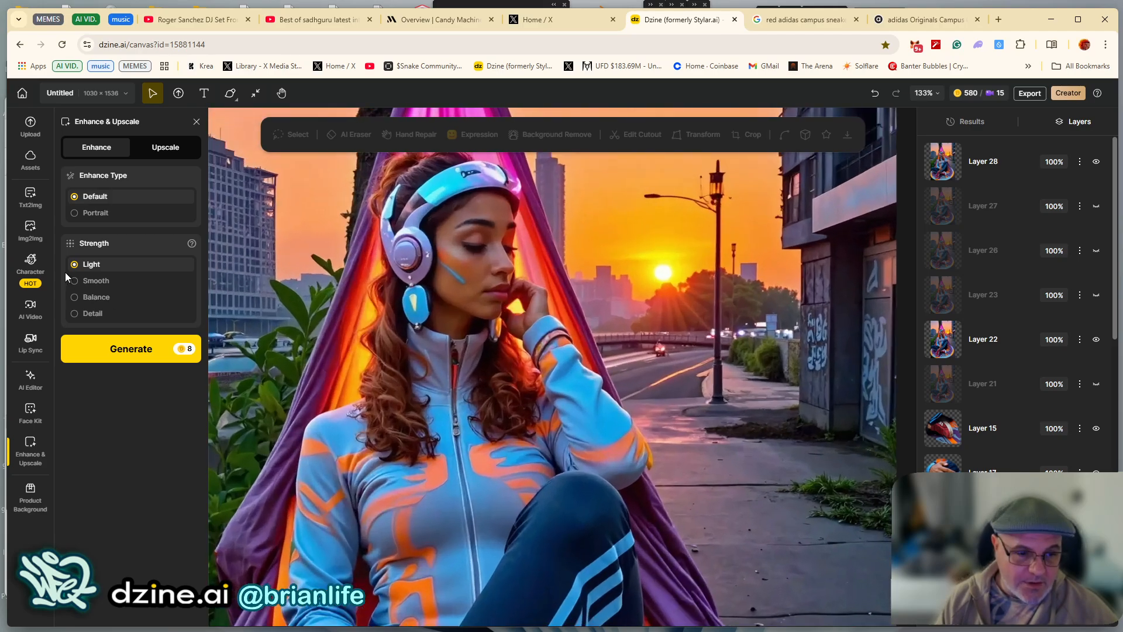
Place the newest Enhance result on the canvas as a new layer and show the layer list
{"action": "left_click", "coordinate": [1098, 165]}
{"action": "left_click", "coordinate": [971, 121]}
{"action": "mouse_move", "coordinate": [1006, 225]}
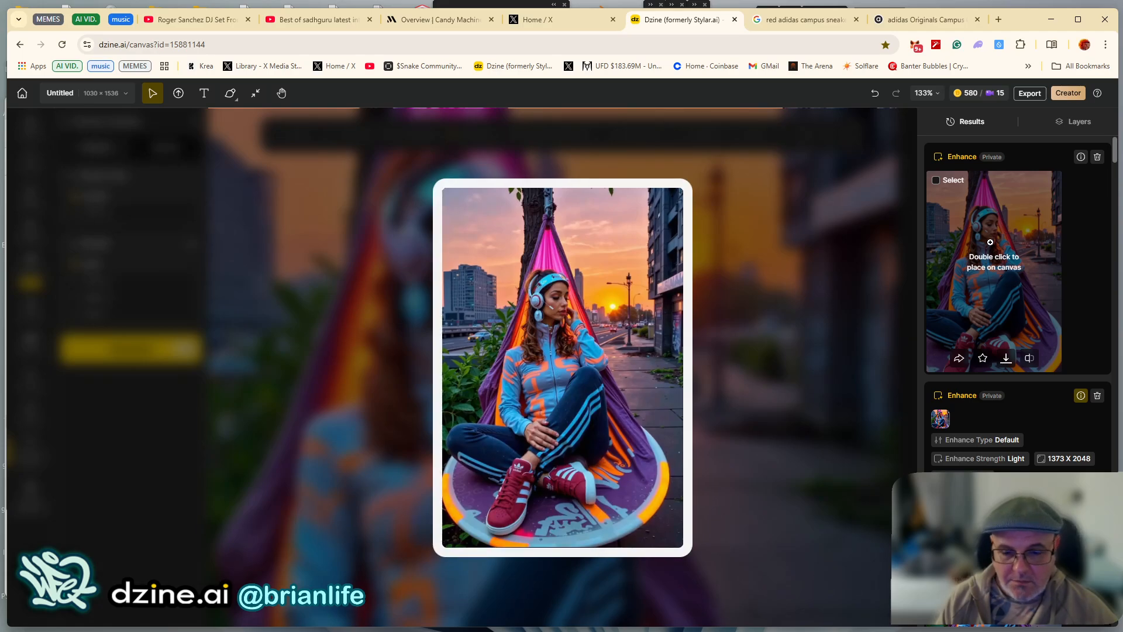
{"action": "double_click", "coordinate": [990, 242]}
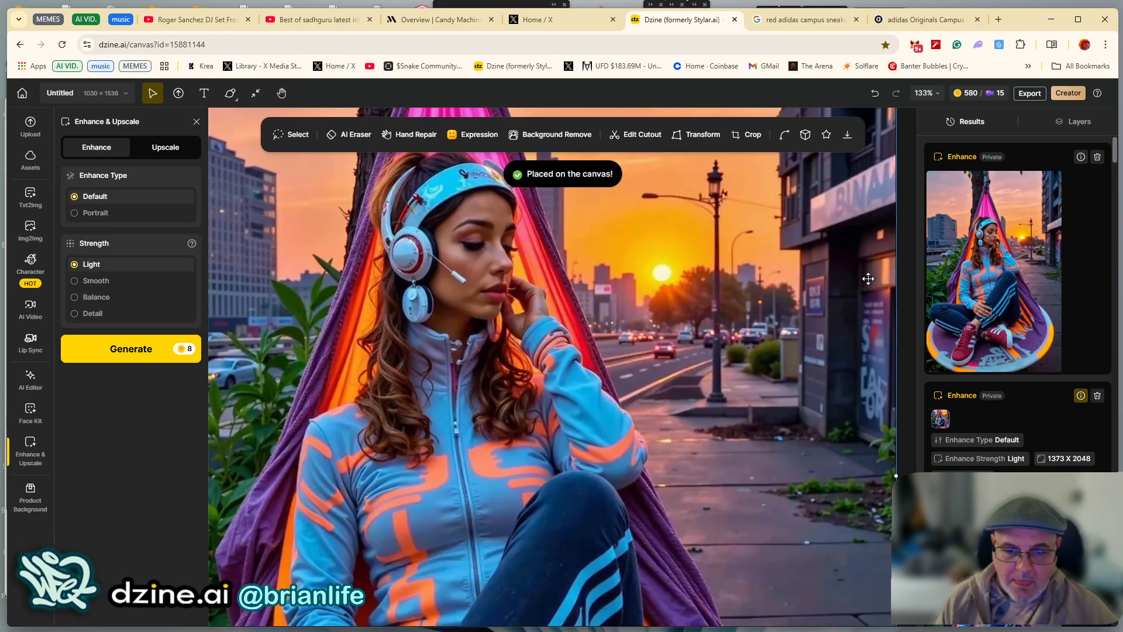
{"action": "left_click", "coordinate": [1079, 121]}
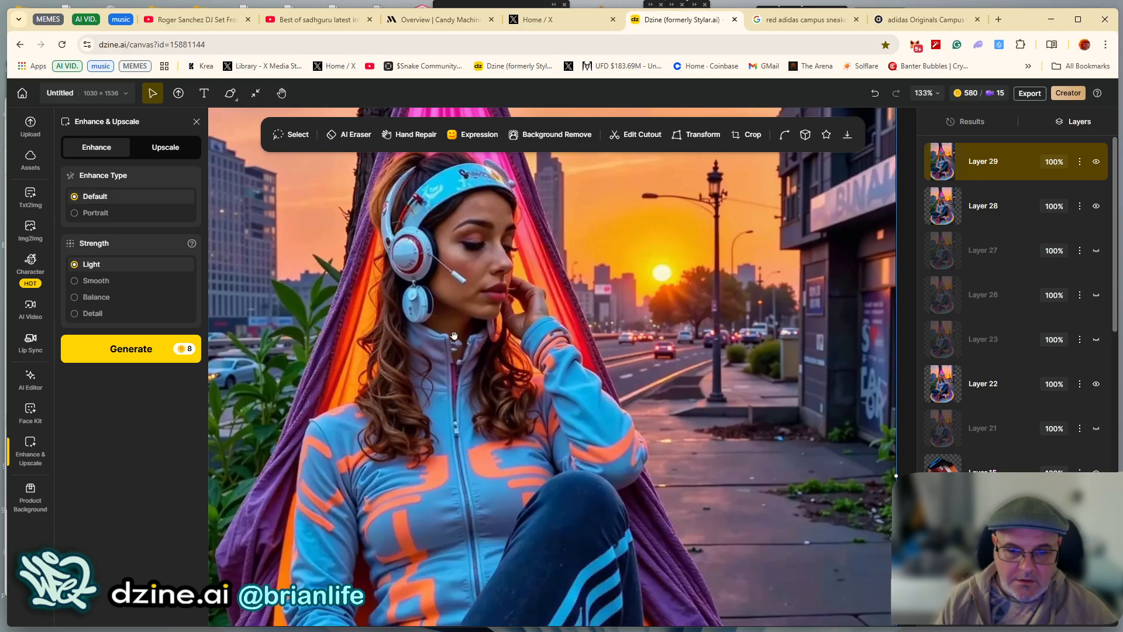
Examine the face, headband and headphones in Layer 29 up close
{"action": "scroll", "coordinate": [454, 335], "scroll_direction": "up", "scroll_amount": 2}
{"action": "scroll", "coordinate": [403, 336], "scroll_direction": "up", "scroll_amount": 5}
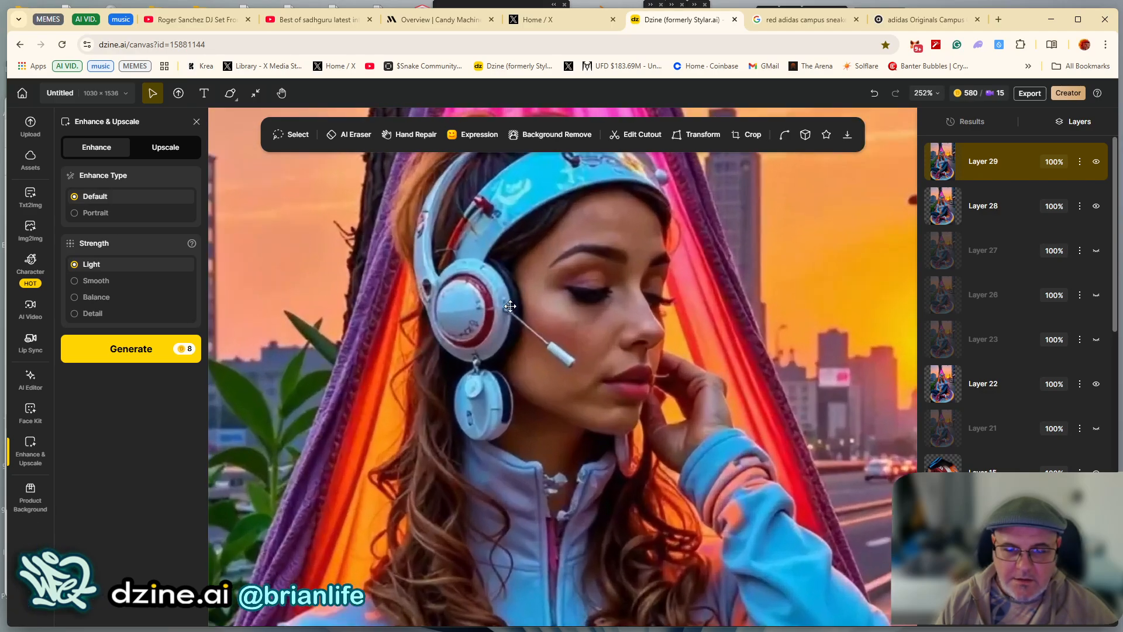
{"action": "left_click_drag", "start_coordinate": [510, 306], "coordinate": [398, 421]}
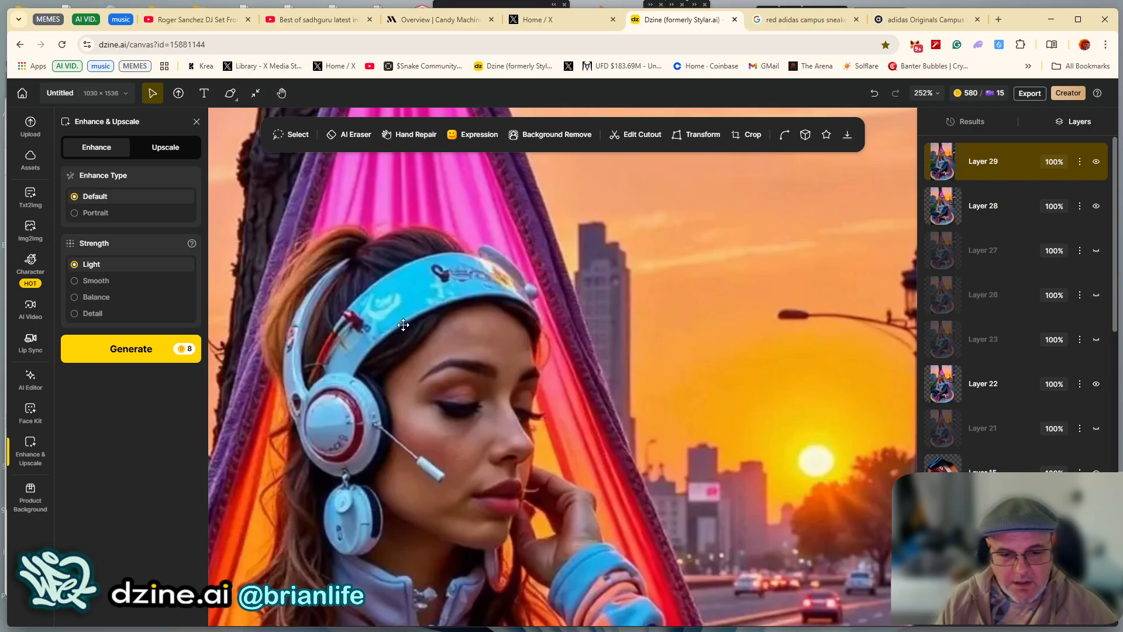
{"action": "left_click_drag", "start_coordinate": [402, 484], "coordinate": [421, 375]}
{"action": "scroll", "coordinate": [437, 416], "scroll_direction": "down", "scroll_amount": 3}
{"action": "scroll", "coordinate": [432, 490], "scroll_direction": "down", "scroll_amount": 3}
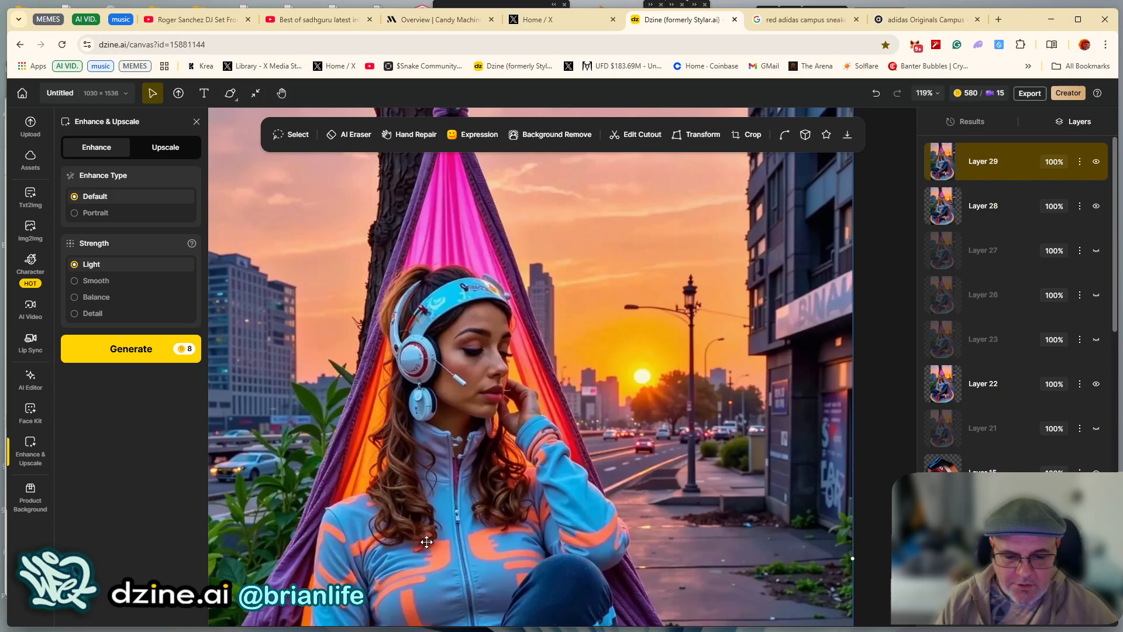
Inspect the woman's hand, striped trousers and red sneakers in Layer 29 for detail quality
{"action": "left_click_drag", "start_coordinate": [427, 542], "coordinate": [432, 299]}
{"action": "left_click_drag", "start_coordinate": [414, 444], "coordinate": [462, 332]}
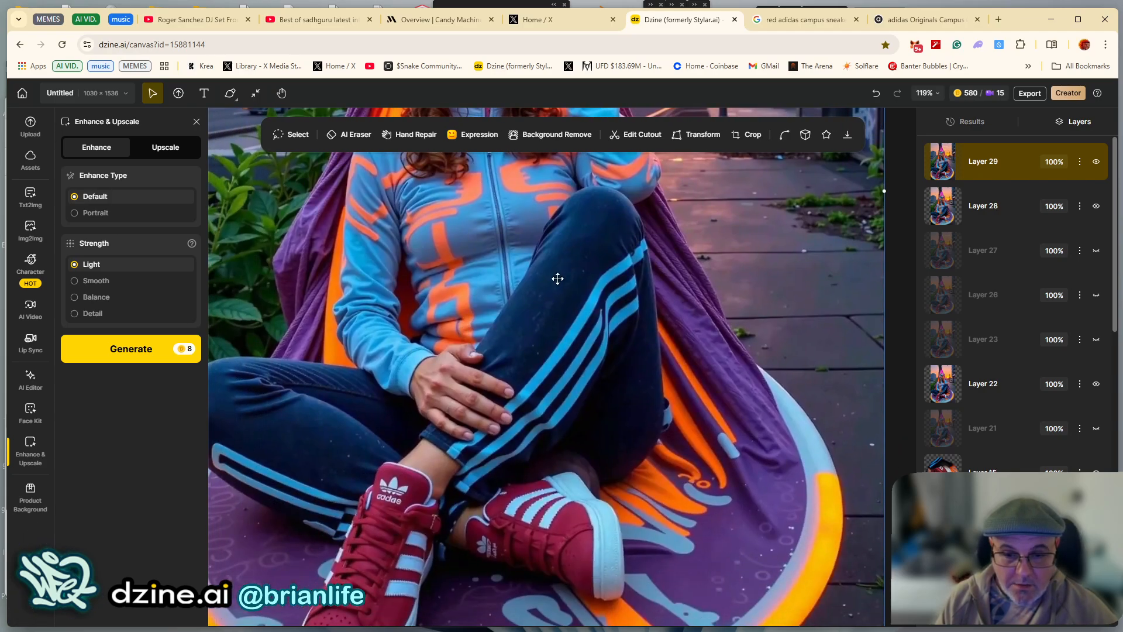
{"action": "scroll", "coordinate": [544, 346], "scroll_direction": "up", "scroll_amount": 5}
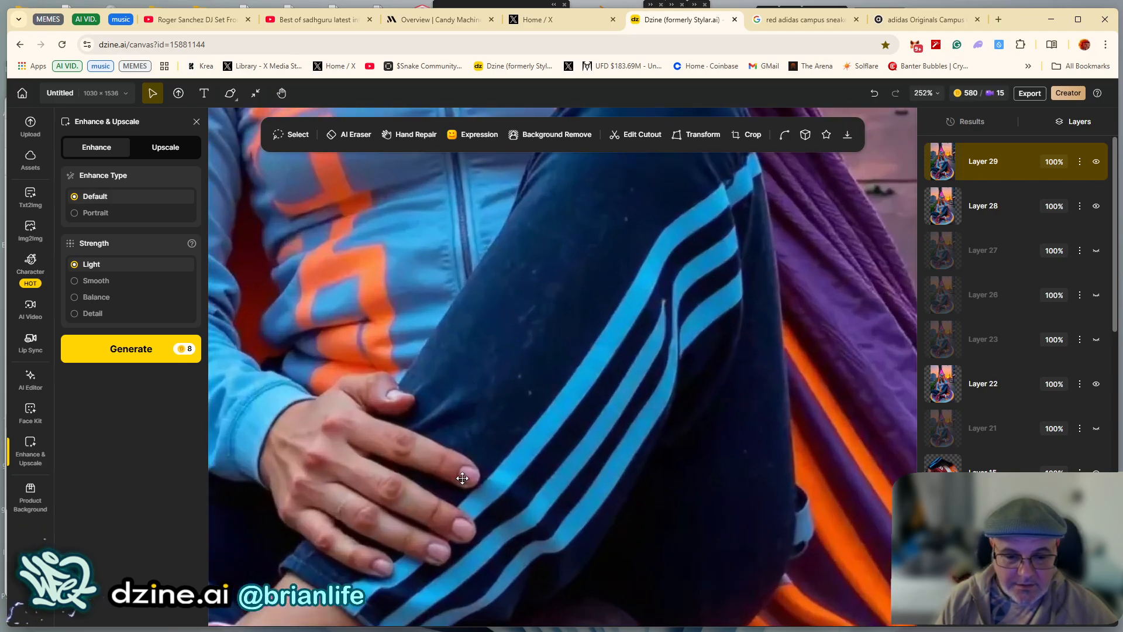
{"action": "scroll", "coordinate": [377, 468], "scroll_direction": "down", "scroll_amount": 5}
{"action": "left_click_drag", "start_coordinate": [375, 471], "coordinate": [472, 379]}
{"action": "left_click_drag", "start_coordinate": [400, 466], "coordinate": [434, 340]}
{"action": "scroll", "coordinate": [501, 317], "scroll_direction": "up", "scroll_amount": 3}
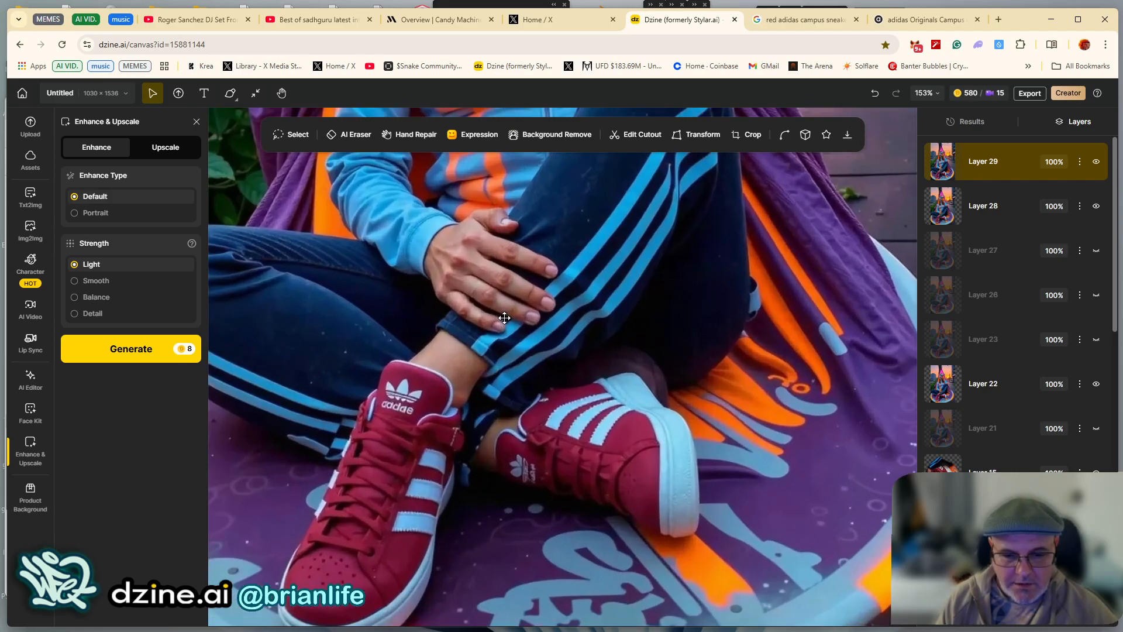
{"action": "left_click_drag", "start_coordinate": [481, 323], "coordinate": [491, 280]}
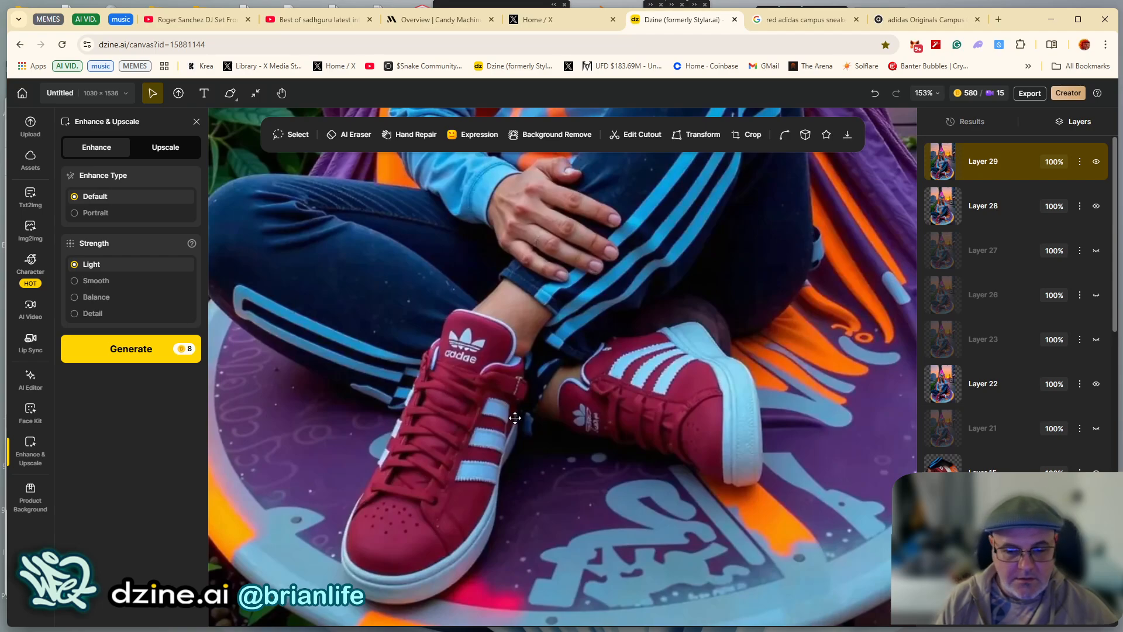
Check the sneakers and hammock base in Layer 29, and review the whole figure against its background
{"action": "scroll", "coordinate": [517, 370], "scroll_direction": "down", "scroll_amount": 2}
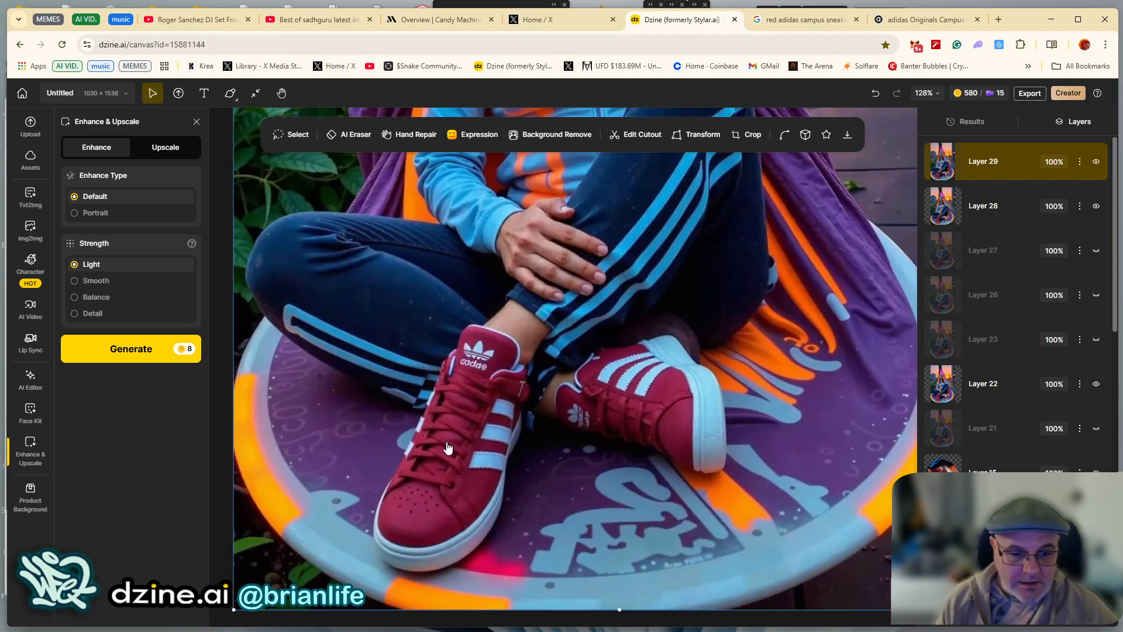
{"action": "scroll", "coordinate": [490, 439], "scroll_direction": "down", "scroll_amount": 2}
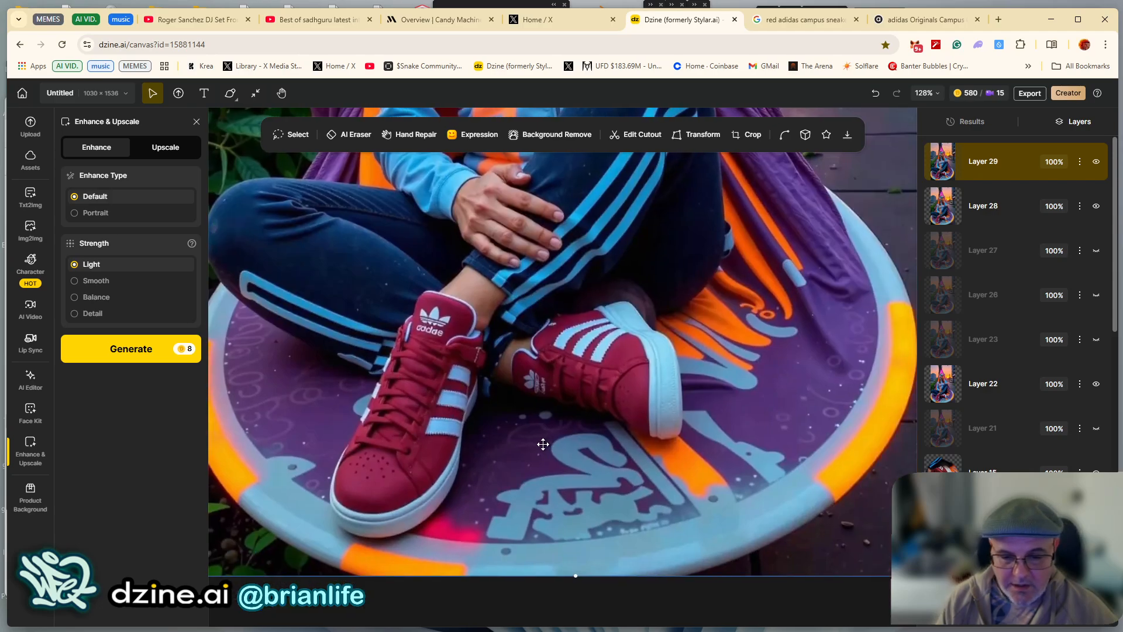
{"action": "scroll", "coordinate": [543, 445], "scroll_direction": "up", "scroll_amount": 3}
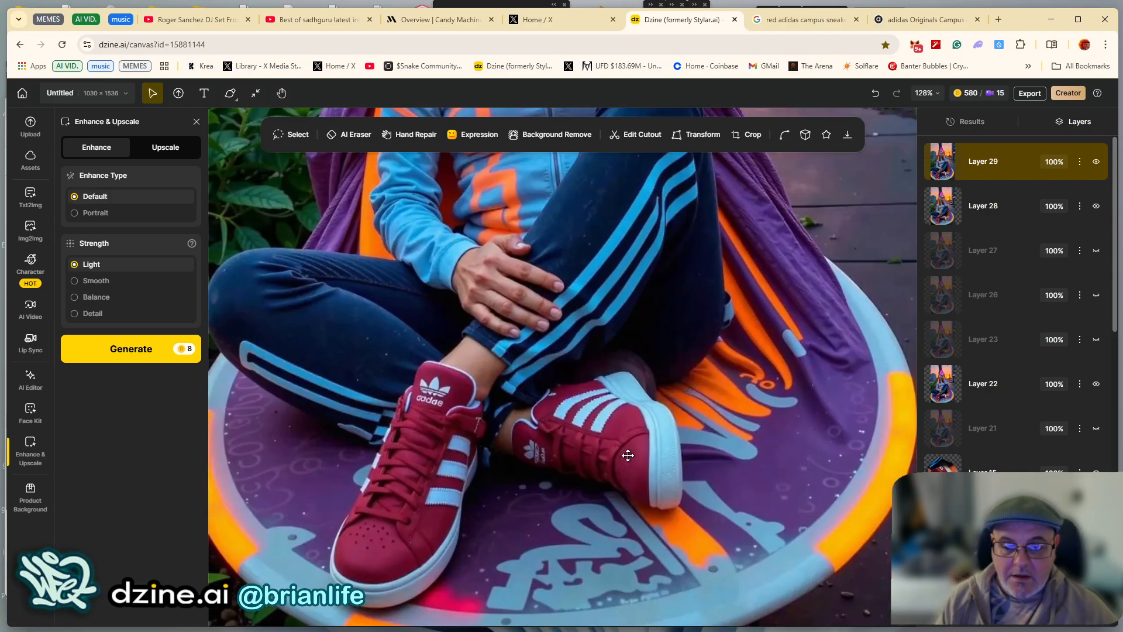
{"action": "scroll", "coordinate": [623, 459], "scroll_direction": "down", "scroll_amount": 2}
{"action": "scroll", "coordinate": [614, 439], "scroll_direction": "down", "scroll_amount": 4}
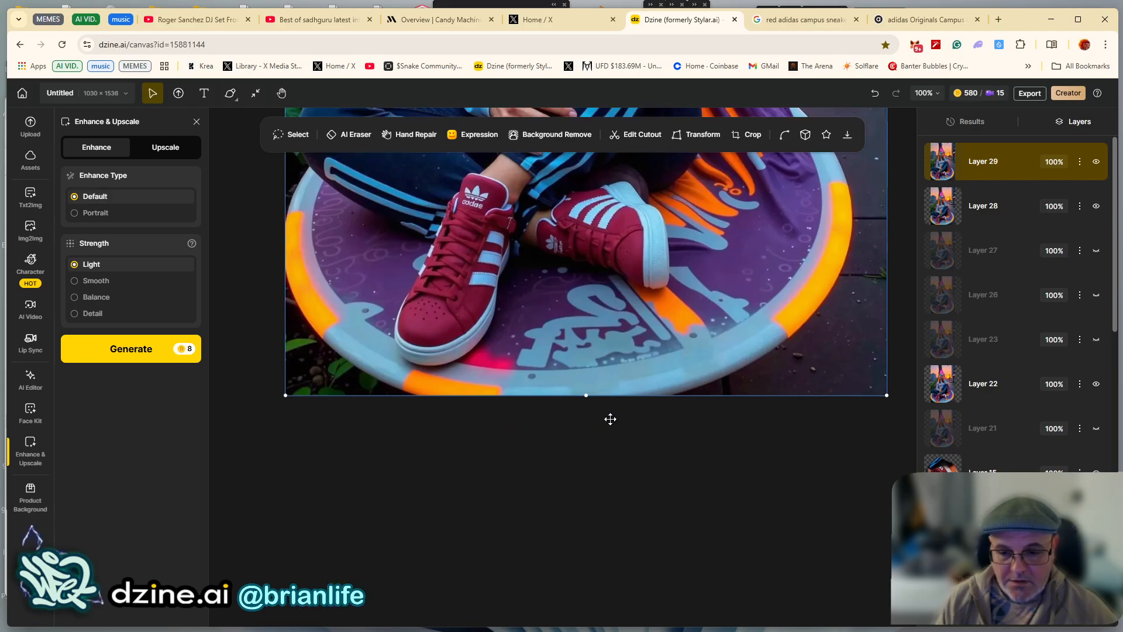
{"action": "scroll", "coordinate": [609, 419], "scroll_direction": "up", "scroll_amount": 8}
{"action": "scroll", "coordinate": [615, 413], "scroll_direction": "up", "scroll_amount": 3}
{"action": "scroll", "coordinate": [626, 424], "scroll_direction": "down", "scroll_amount": 3}
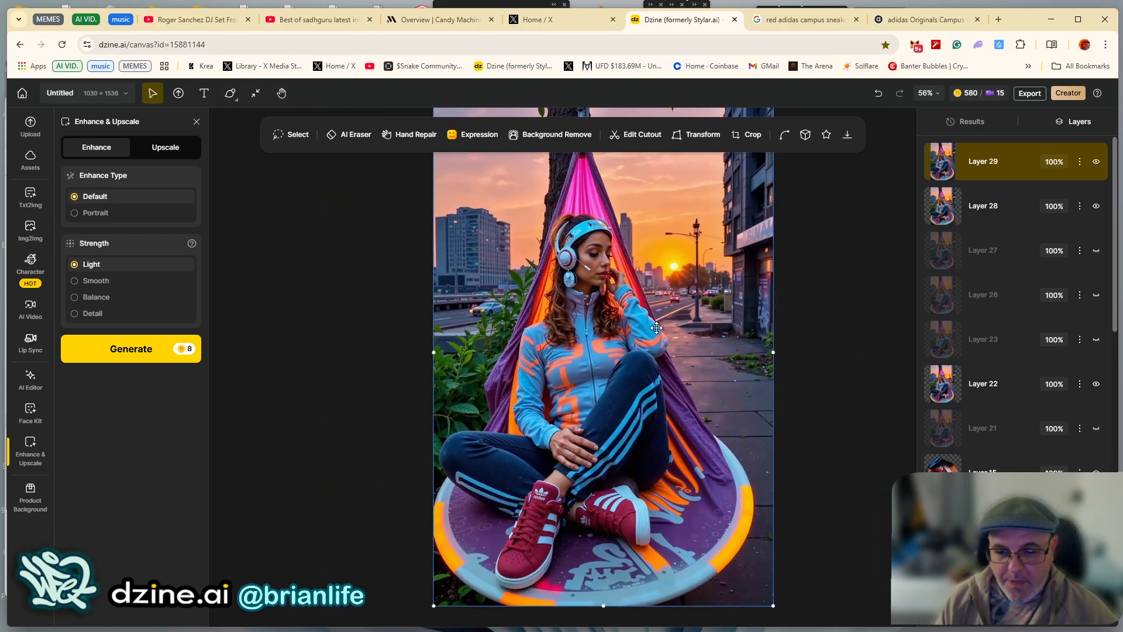
{"action": "scroll", "coordinate": [690, 293], "scroll_direction": "up", "scroll_amount": 3}
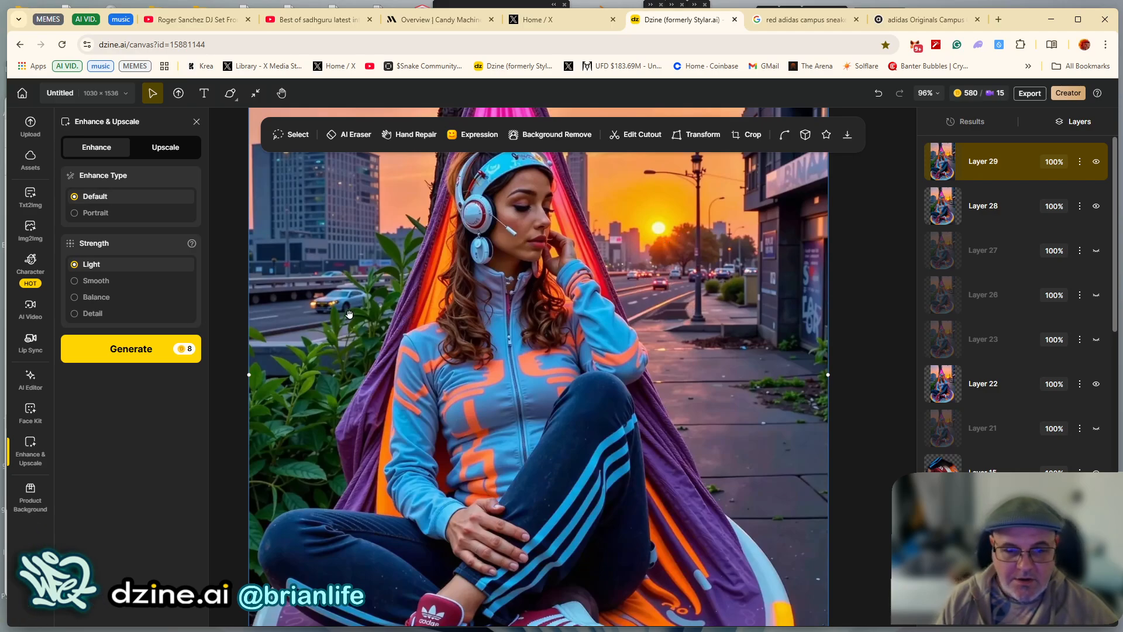
Compare Layer 29 with Layer 28 by toggling Layer 29's visibility off and on twice, leaving it shown
{"action": "left_click_drag", "start_coordinate": [349, 315], "coordinate": [402, 413]}
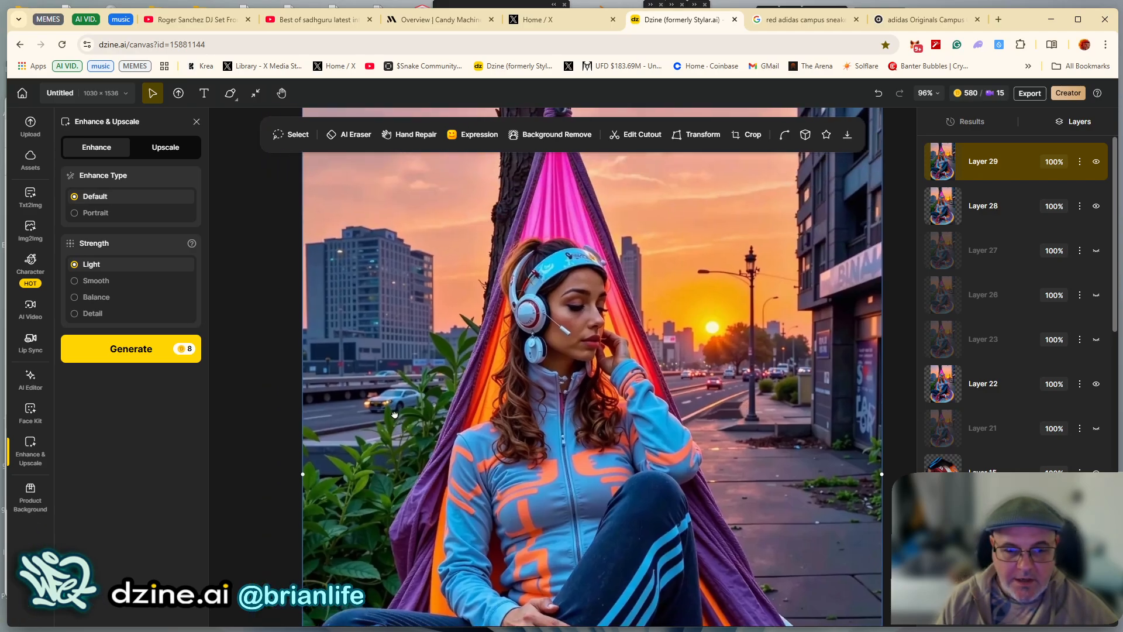
{"action": "left_click", "coordinate": [1095, 163]}
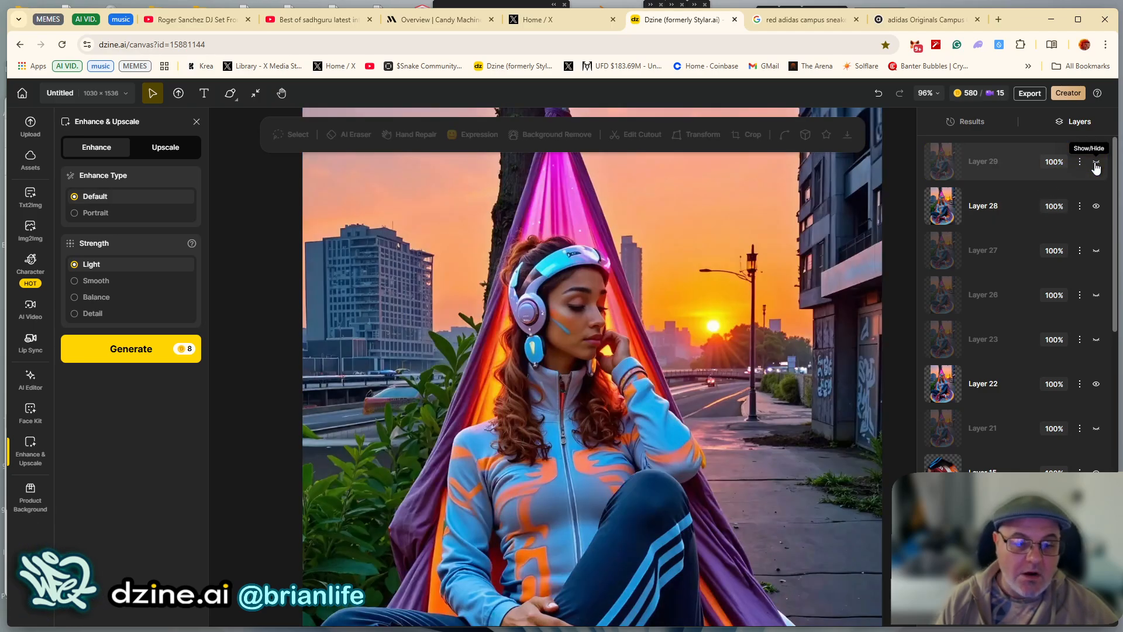
{"action": "left_click", "coordinate": [1096, 165]}
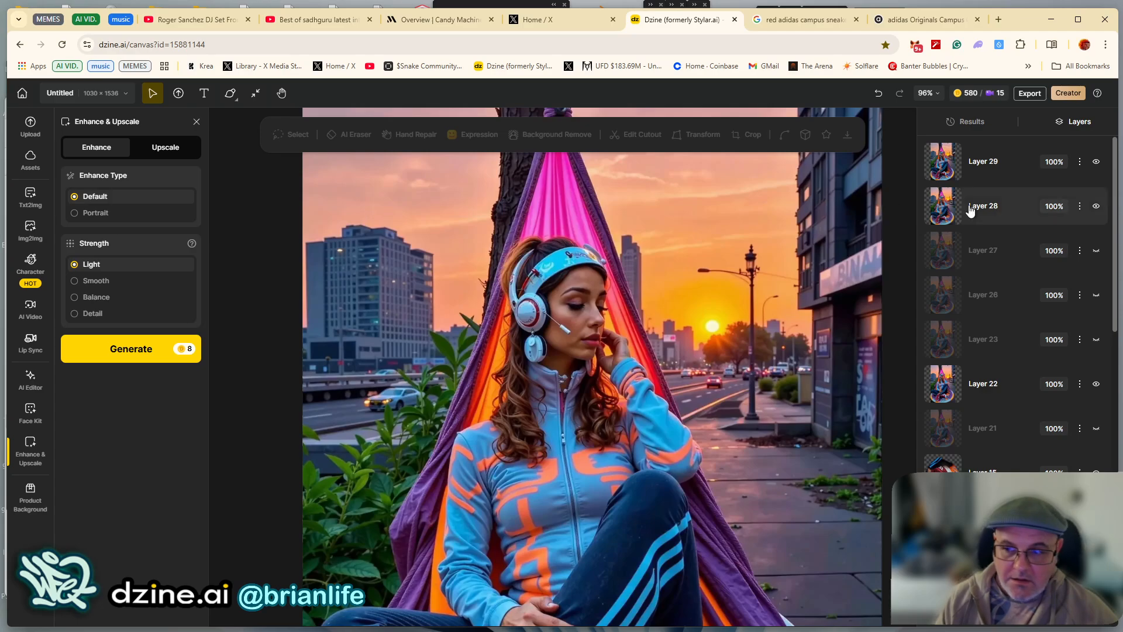
{"action": "left_click", "coordinate": [1097, 169]}
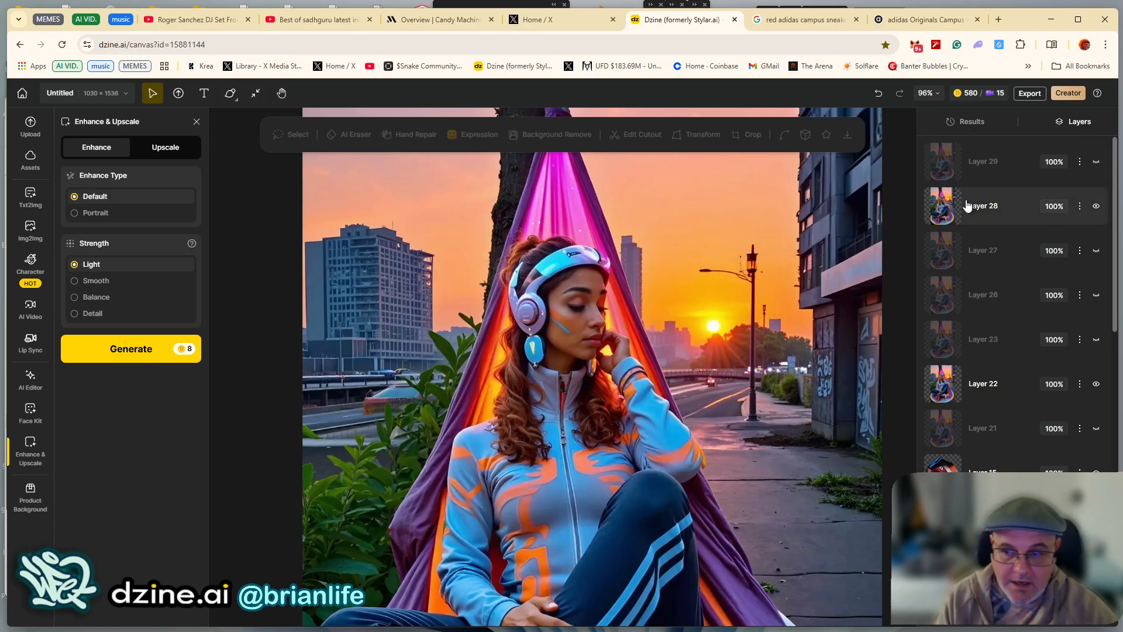
{"action": "left_click", "coordinate": [1095, 164]}
Review the full Layer 29 composition from a distance, and examine the woman's upper body and the sunset street more closely
{"action": "scroll", "coordinate": [491, 358], "scroll_direction": "down", "scroll_amount": 4}
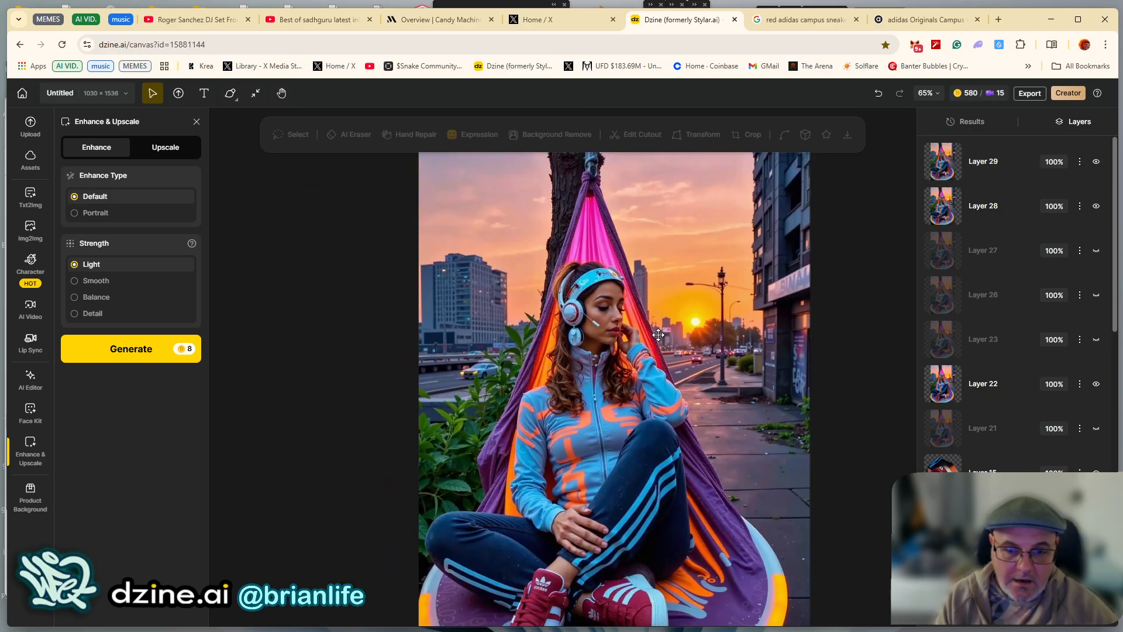
{"action": "left_click_drag", "start_coordinate": [491, 359], "coordinate": [384, 346]}
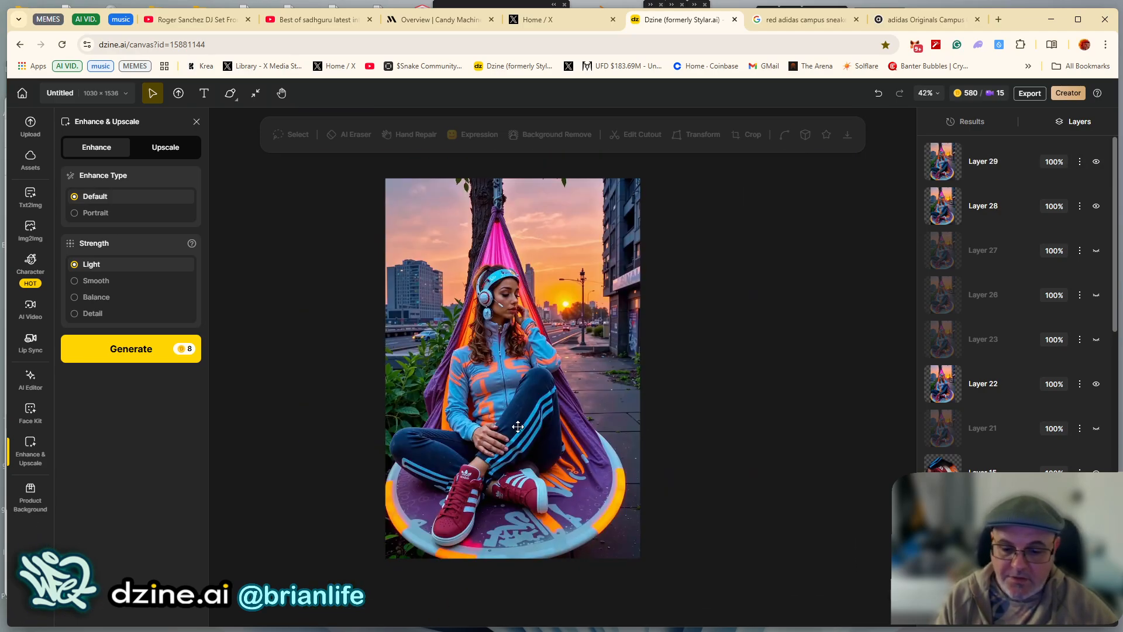
{"action": "scroll", "coordinate": [518, 427], "scroll_direction": "up", "scroll_amount": 2}
{"action": "left_click_drag", "start_coordinate": [475, 285], "coordinate": [497, 318]}
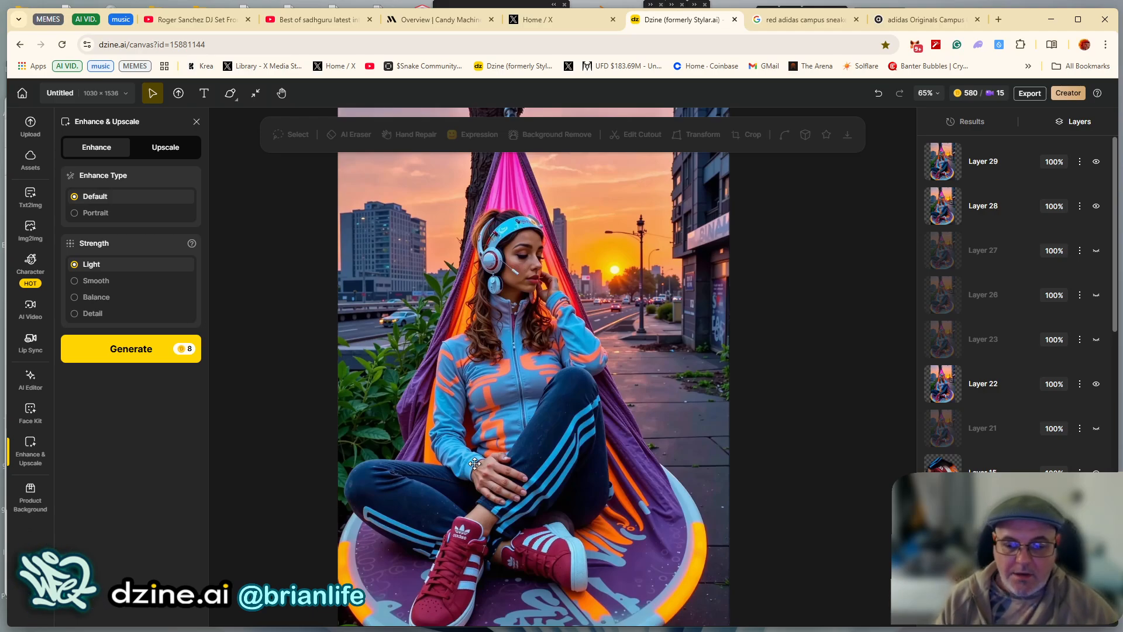
{"action": "scroll", "coordinate": [378, 413], "scroll_direction": "down", "scroll_amount": 1}
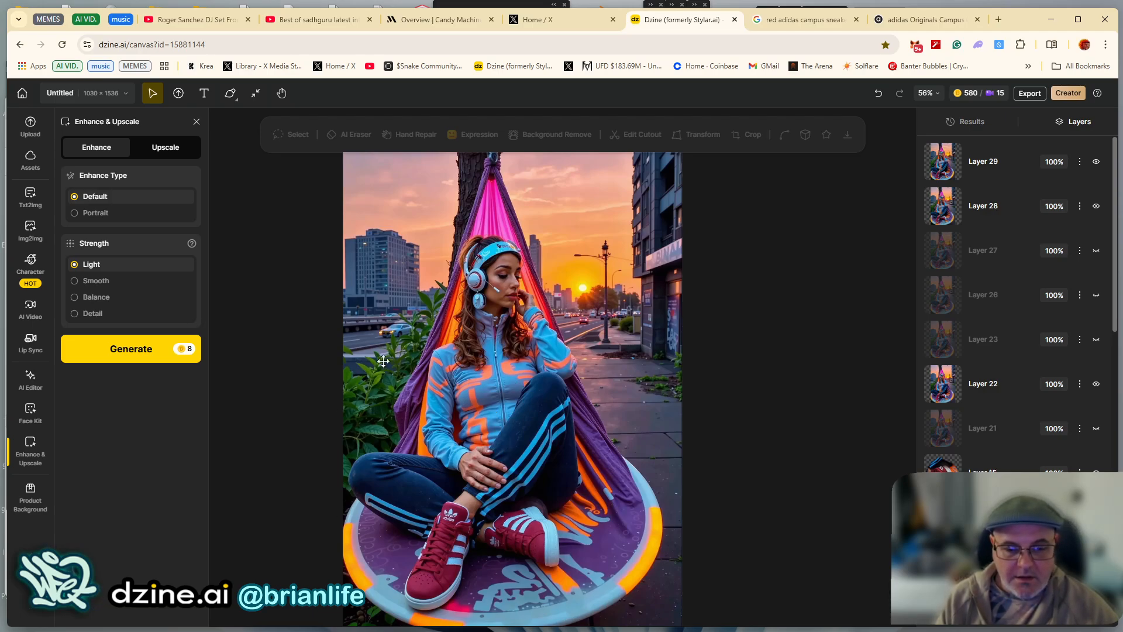
{"action": "scroll", "coordinate": [371, 386], "scroll_direction": "up", "scroll_amount": 3}
{"action": "scroll", "coordinate": [531, 316], "scroll_direction": "up", "scroll_amount": 3}
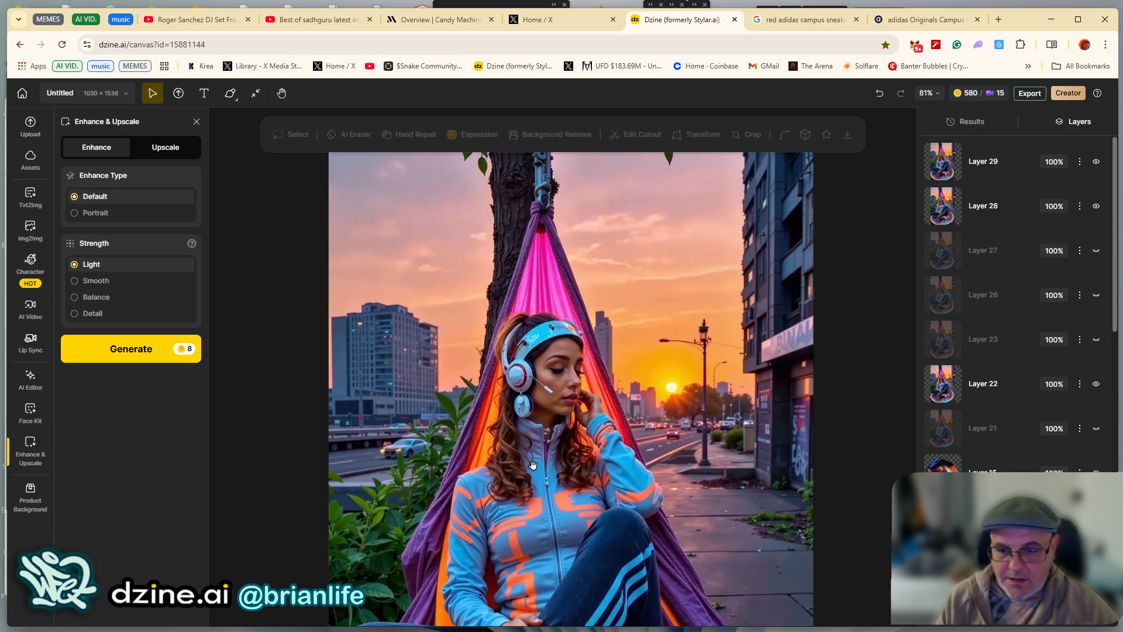
{"action": "scroll", "coordinate": [516, 297], "scroll_direction": "up", "scroll_amount": 1}
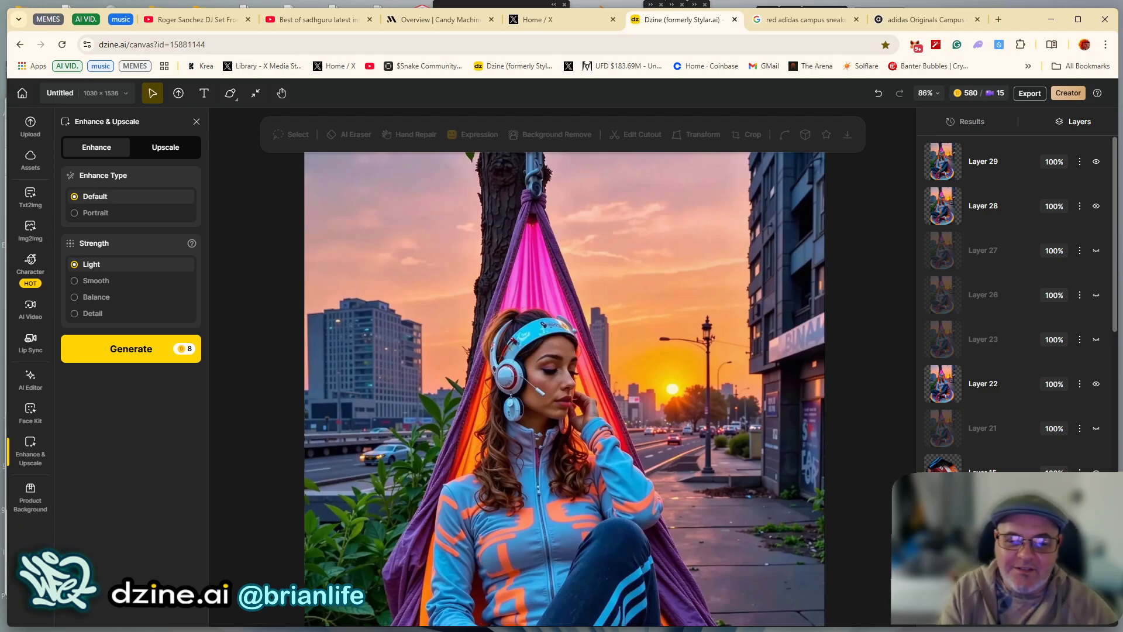
{"action": "mouse_move", "coordinate": [395, 628]}
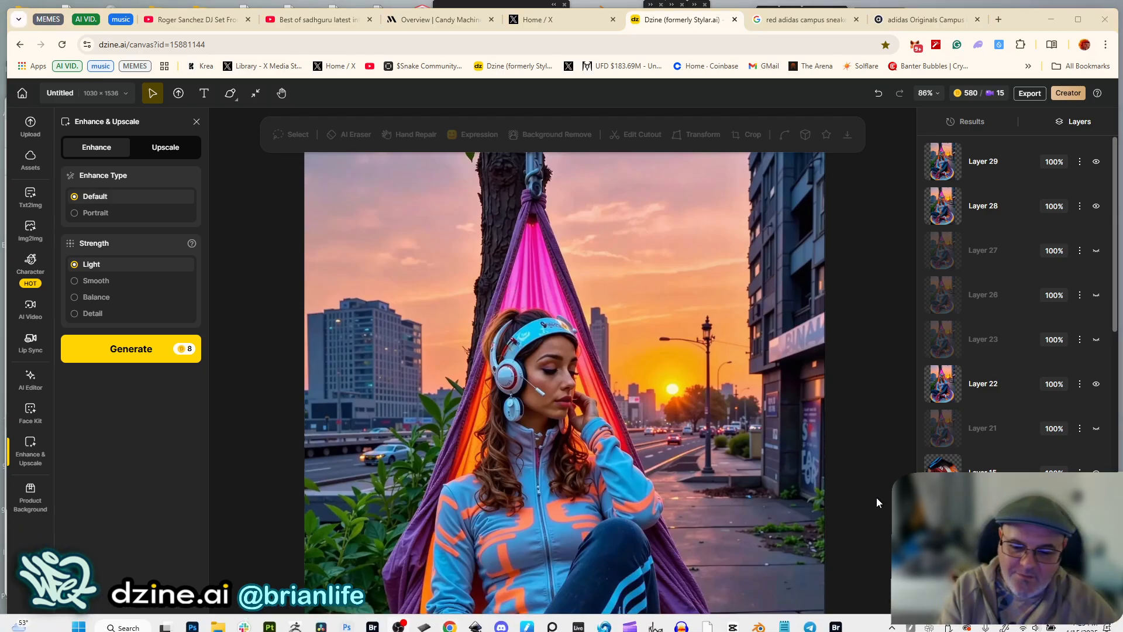